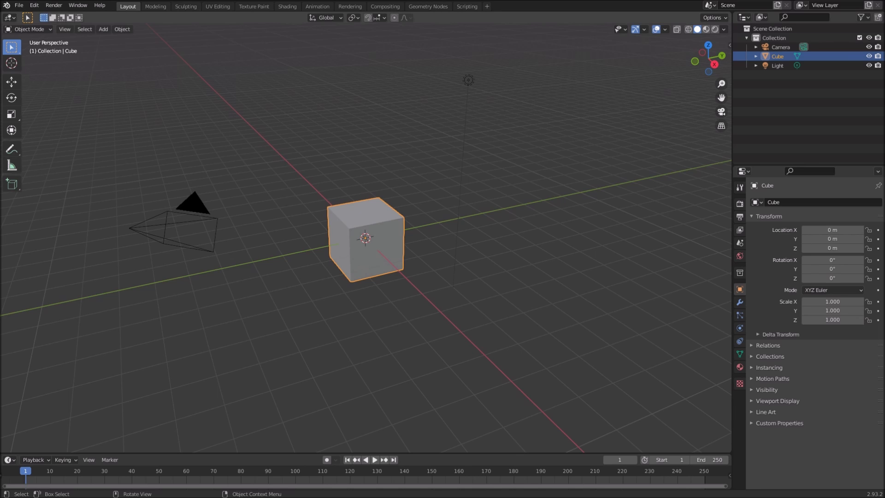
Step: Look through the flower and leaf texture images in the texturen folder in File Explorer, previewing several of them
{"action": "left_click_drag", "start_coordinate": [0, 148], "coordinate": [326, 31]}
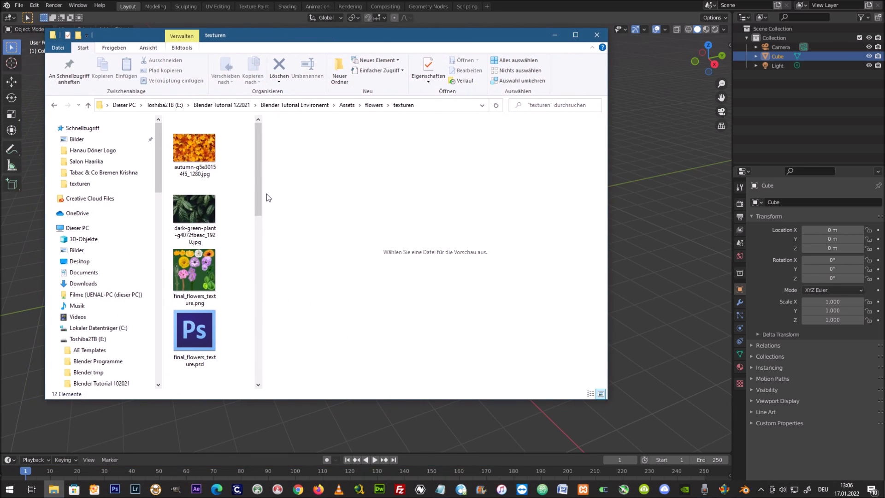
{"action": "left_click_drag", "start_coordinate": [261, 225], "coordinate": [490, 240]}
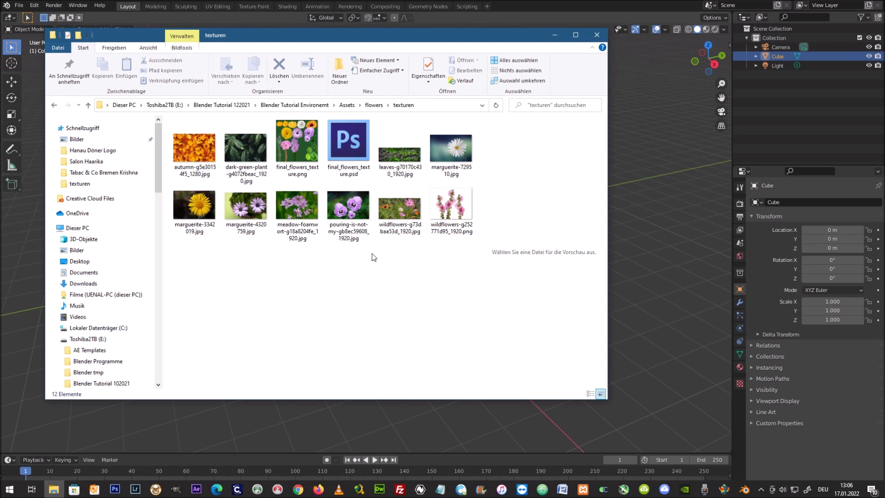
{"action": "left_click", "coordinate": [193, 166]}
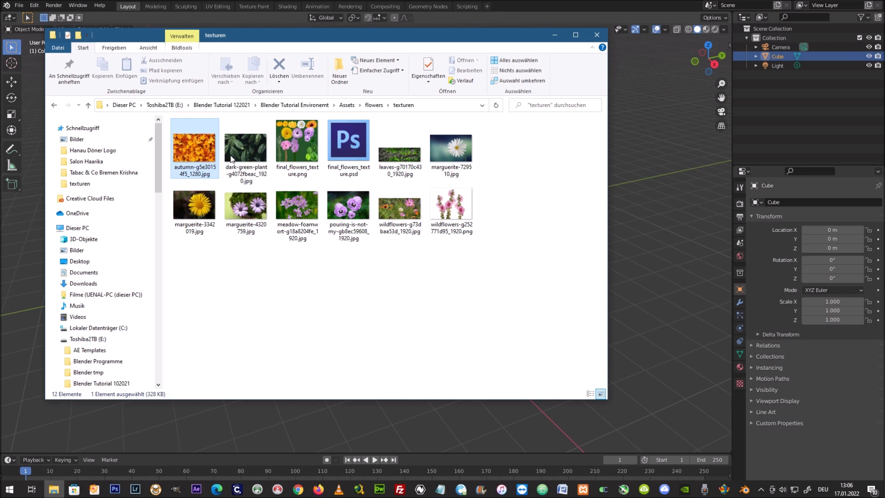
{"action": "left_click", "coordinate": [257, 153]}
{"action": "left_click", "coordinate": [261, 205]}
{"action": "left_click", "coordinate": [175, 209]}
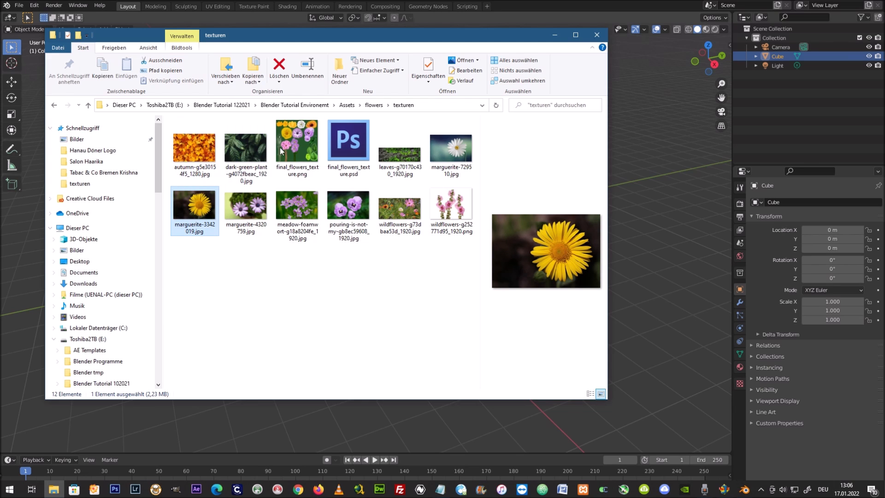
{"action": "left_click_drag", "start_coordinate": [165, 268], "coordinate": [153, 264]}
{"action": "left_click", "coordinate": [178, 145]}
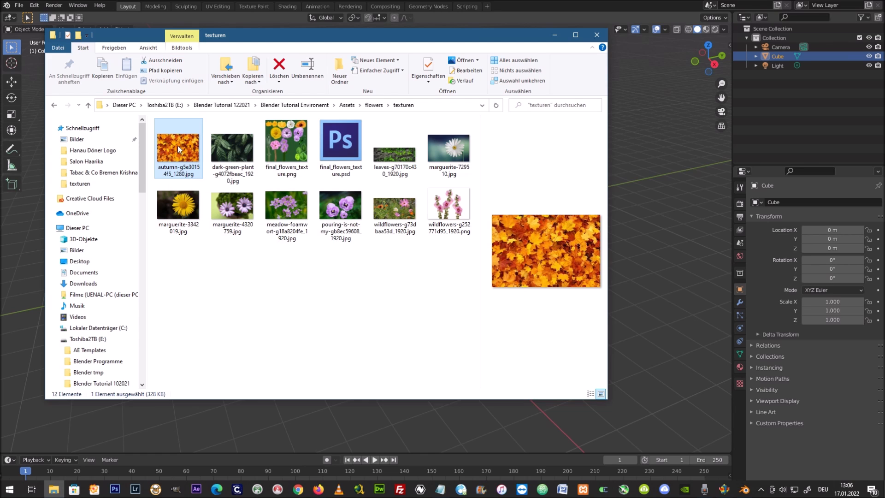
Step: View autumn-g5e30154f5_1280.jpg through final_flowers_texture.png at full size, and return to Blender
{"action": "key", "text": "Return"}
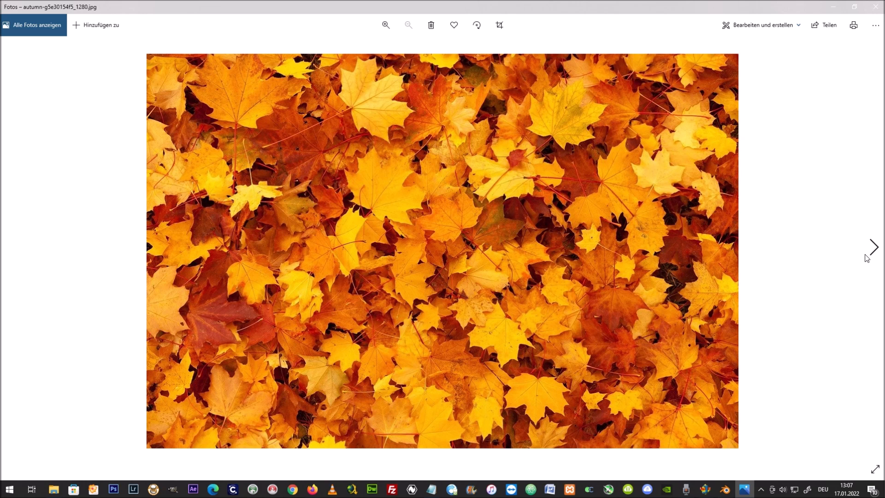
{"action": "left_click", "coordinate": [872, 251]}
{"action": "left_click", "coordinate": [873, 252]}
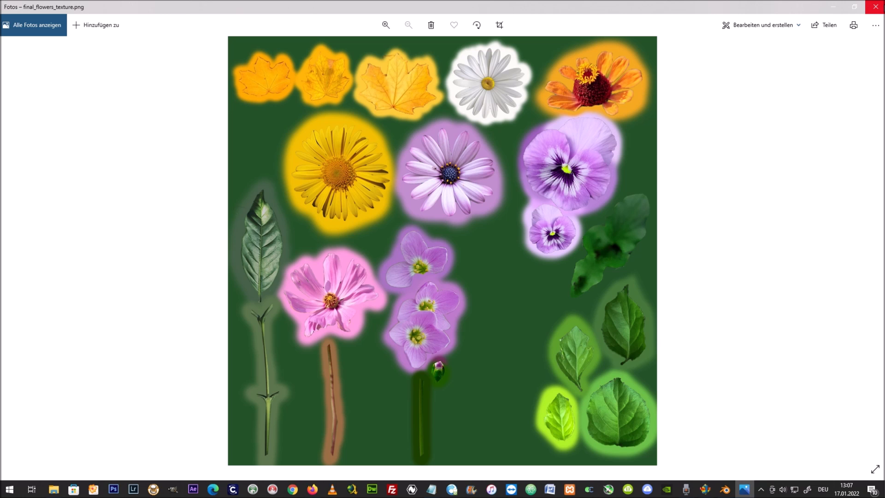
{"action": "left_click", "coordinate": [882, 7]}
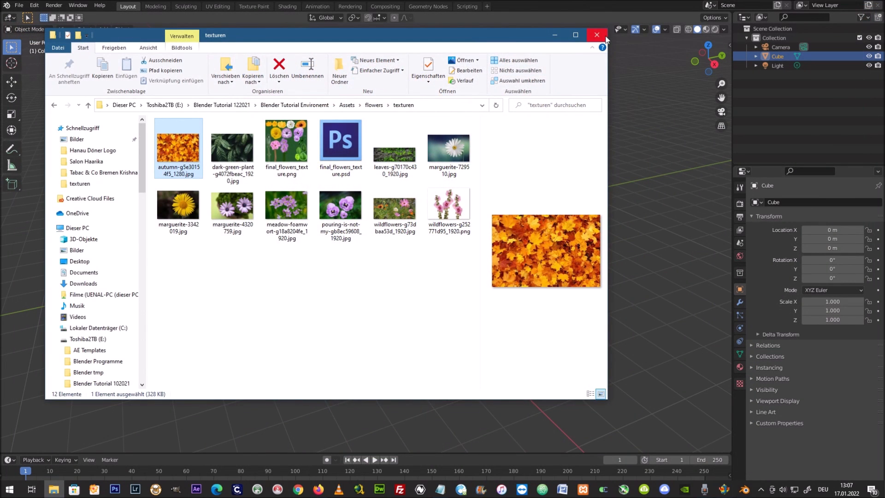
{"action": "left_click", "coordinate": [599, 33]}
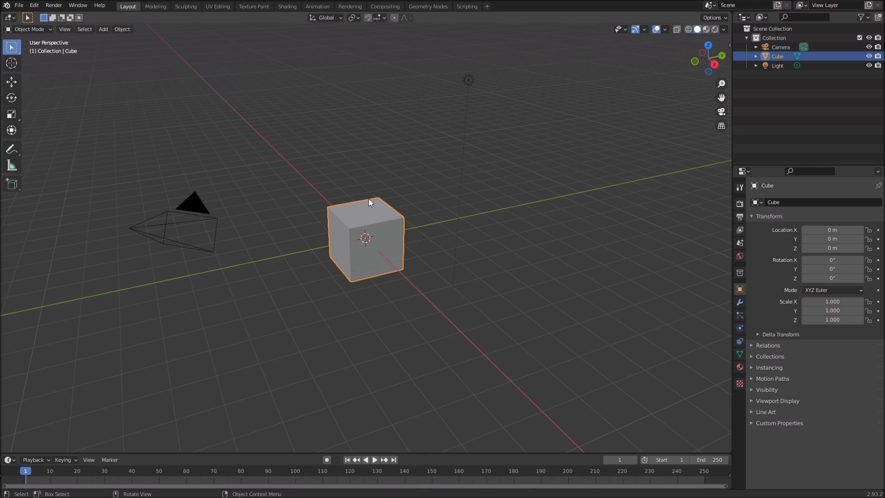
Step: Delete the default cube, camera and light from the scene
{"action": "key", "text": "Delete"}
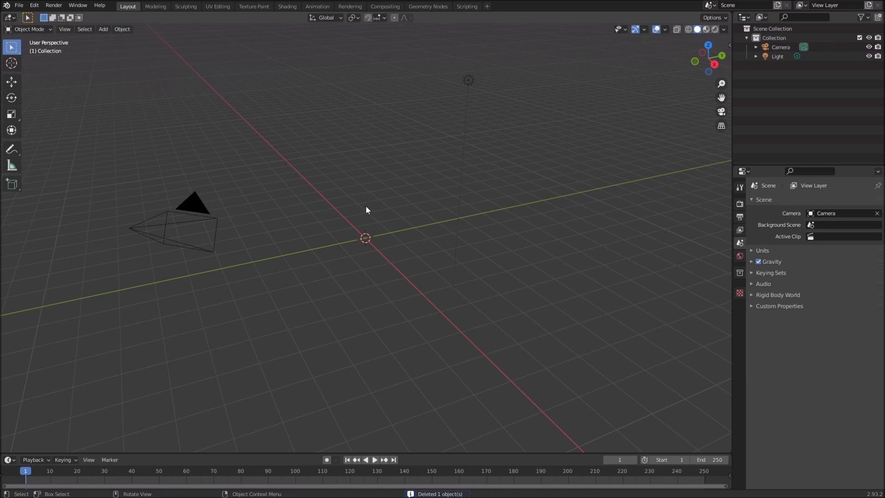
{"action": "left_click", "coordinate": [213, 218]}
{"action": "left_click", "coordinate": [471, 81], "text": "shift"}
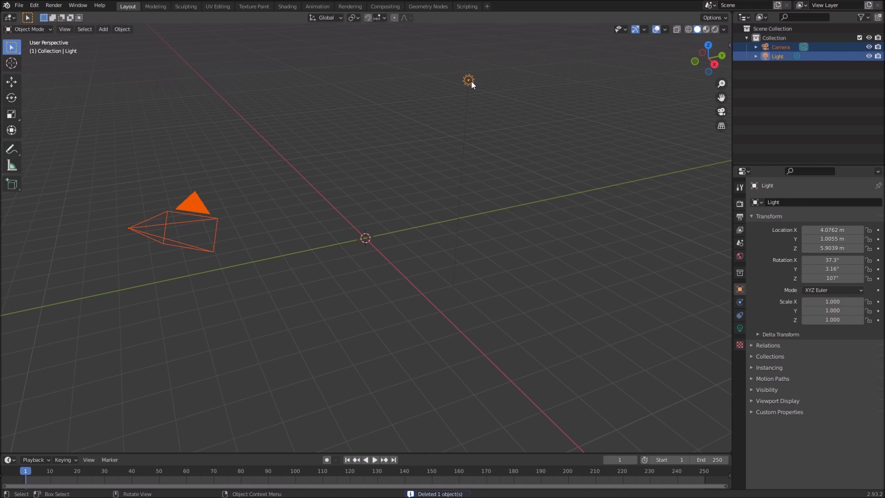
{"action": "key", "text": "Delete"}
Step: In the top orthographic view, import final_flowers_texture.png from the Assets\flowers\texturen folder as an image plane
{"action": "middle_click_drag", "start_coordinate": [339, 274], "coordinate": [416, 312]}
{"action": "key", "text": "KP_7"}
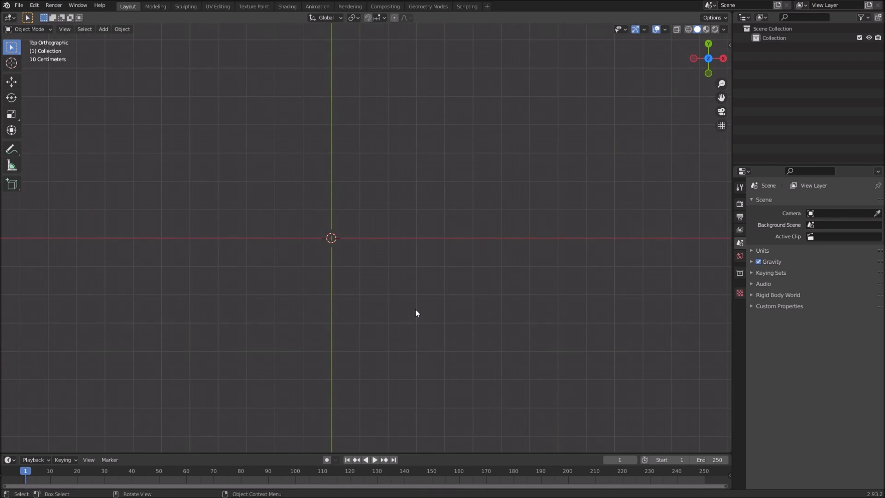
{"action": "scroll", "coordinate": [377, 240], "scroll_direction": "up", "scroll_amount": 7}
{"action": "middle_click_drag", "start_coordinate": [303, 264], "coordinate": [325, 246], "text": "shift"}
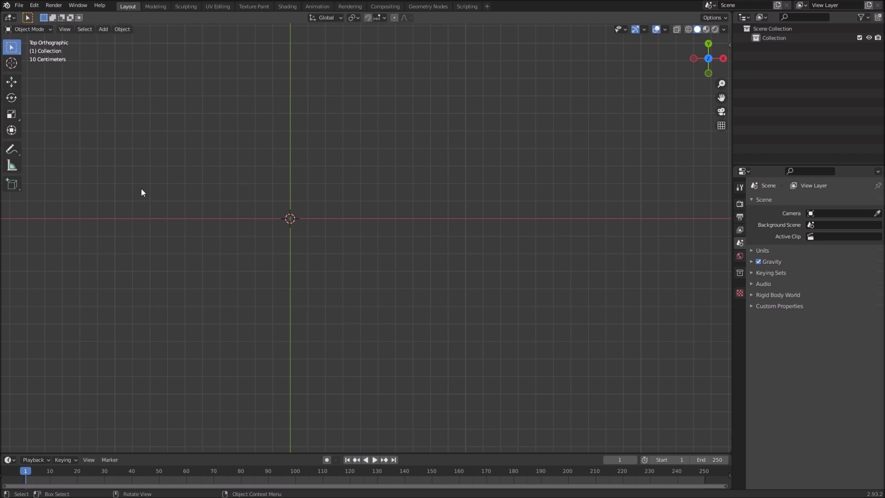
{"action": "key", "text": "shift+a"}
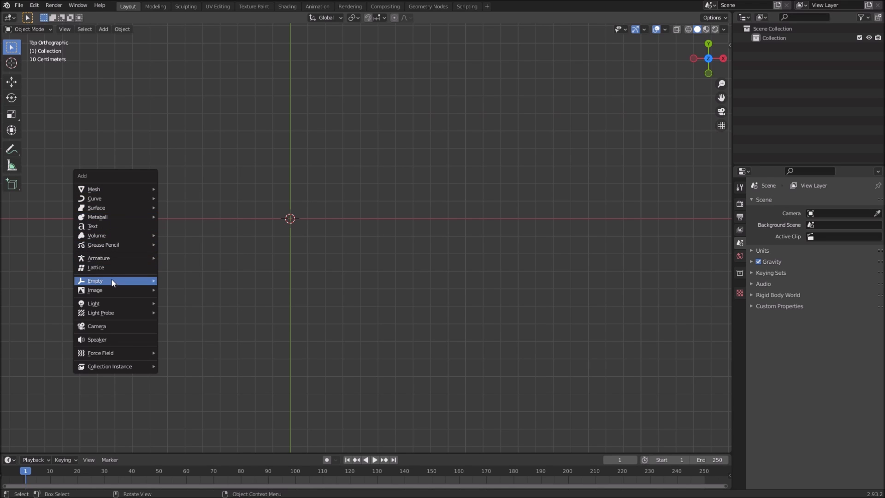
{"action": "mouse_move", "coordinate": [112, 290]}
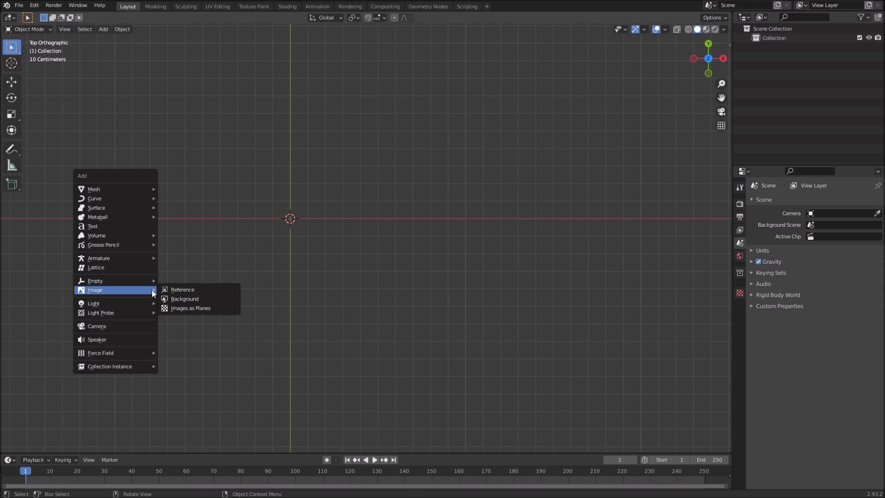
{"action": "left_click", "coordinate": [201, 308]}
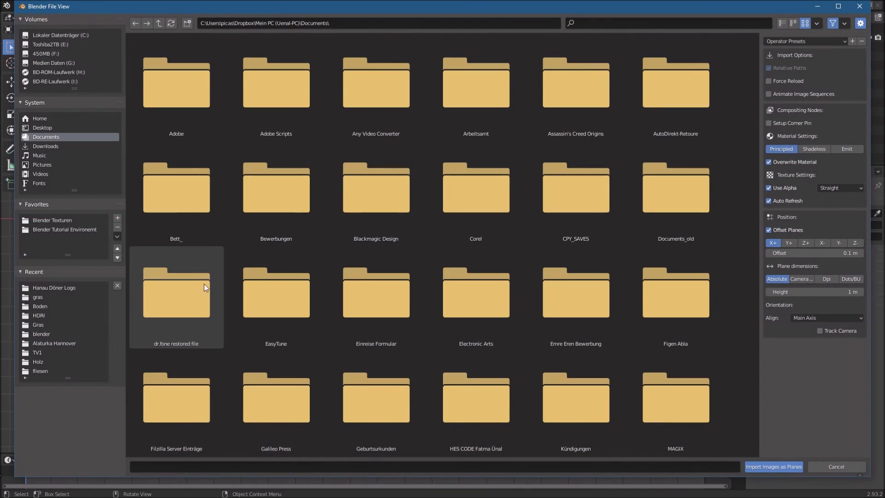
{"action": "left_click", "coordinate": [70, 227]}
{"action": "double_click", "coordinate": [197, 93]}
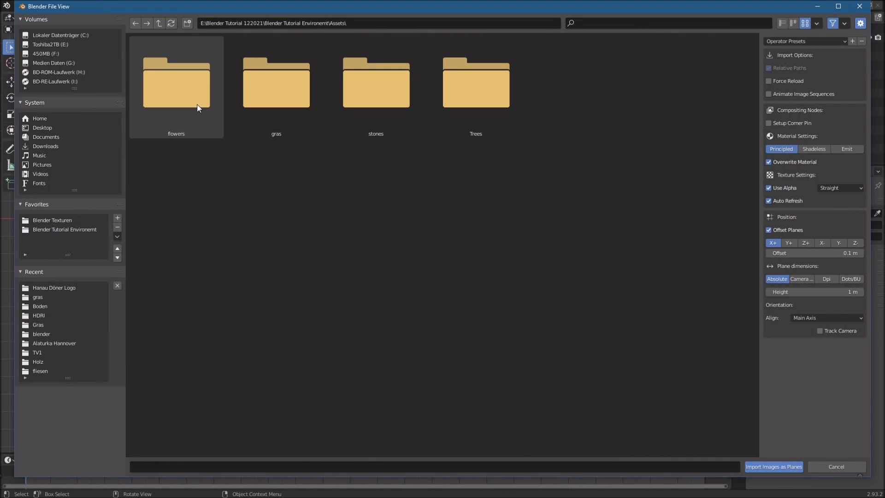
{"action": "double_click", "coordinate": [184, 90]}
{"action": "double_click", "coordinate": [189, 102]}
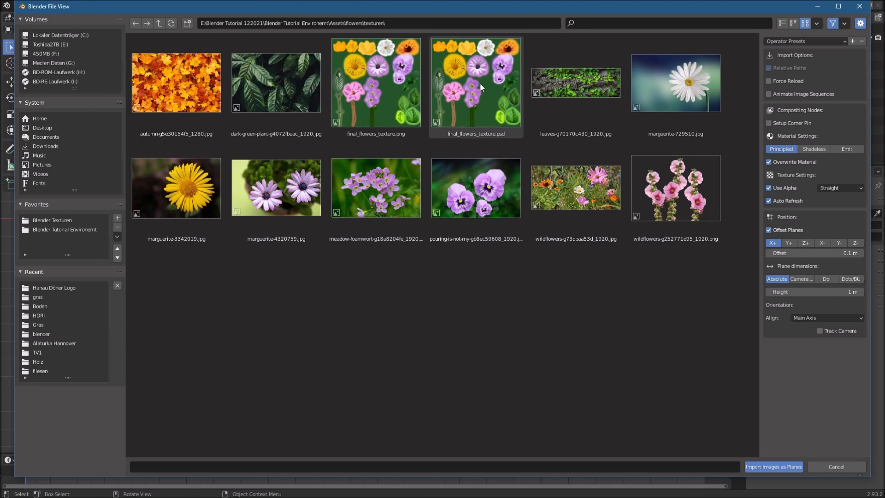
{"action": "left_click", "coordinate": [376, 74]}
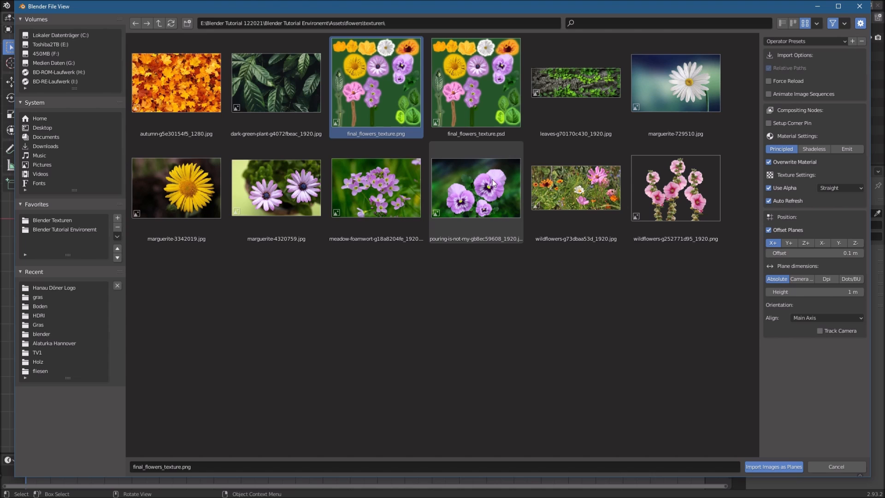
{"action": "double_click", "coordinate": [381, 95]}
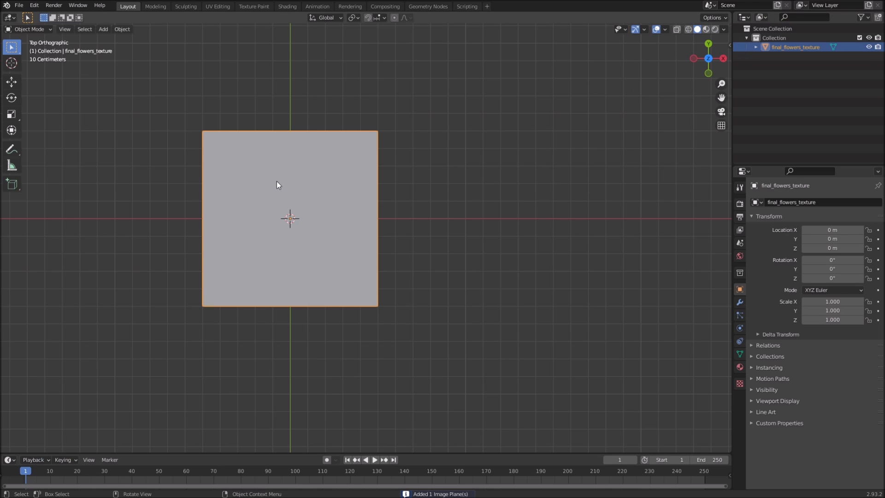
Step: Set the solid viewport shading color to Texture to display the image on the plane
{"action": "left_click", "coordinate": [723, 28]}
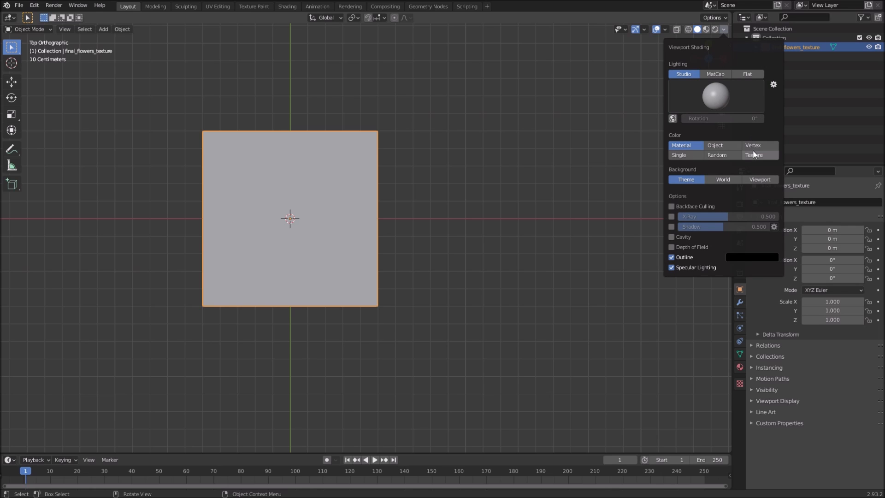
{"action": "left_click", "coordinate": [697, 28]}
{"action": "left_click", "coordinate": [724, 30]}
{"action": "left_click", "coordinate": [755, 153]}
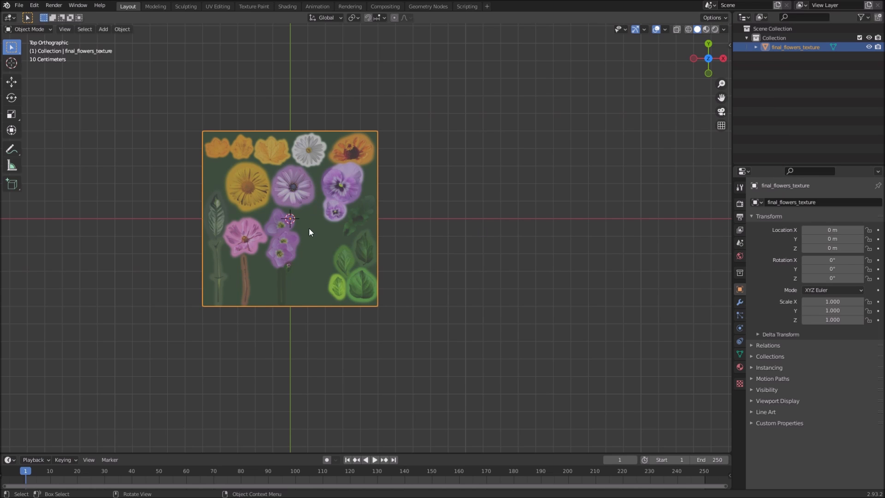
Step: Scale the flower texture plane down uniformly to about 0.104
{"action": "scroll", "coordinate": [308, 227], "scroll_direction": "up", "scroll_amount": 1}
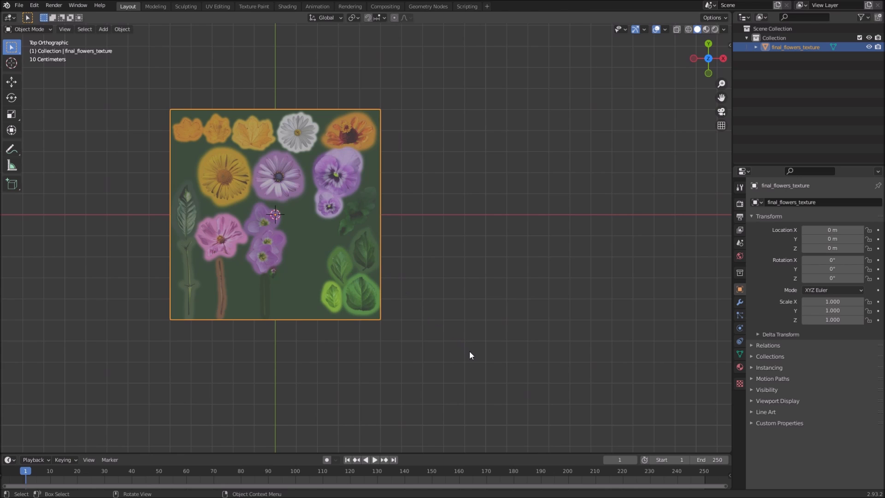
{"action": "key", "text": "s"}
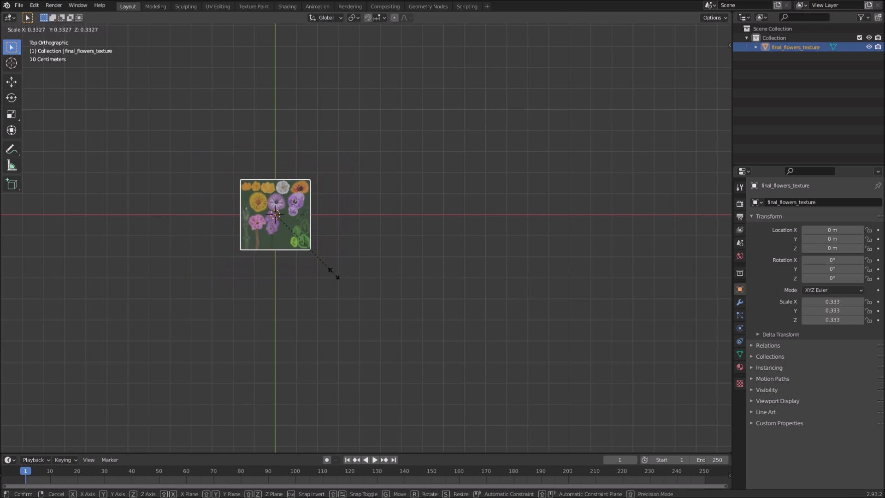
{"action": "left_click", "coordinate": [287, 237]}
{"action": "scroll", "coordinate": [262, 218], "scroll_direction": "up", "scroll_amount": 5}
{"action": "middle_click_drag", "start_coordinate": [185, 187], "coordinate": [386, 222], "text": "shift"}
{"action": "scroll", "coordinate": [369, 222], "scroll_direction": "up", "scroll_amount": 7}
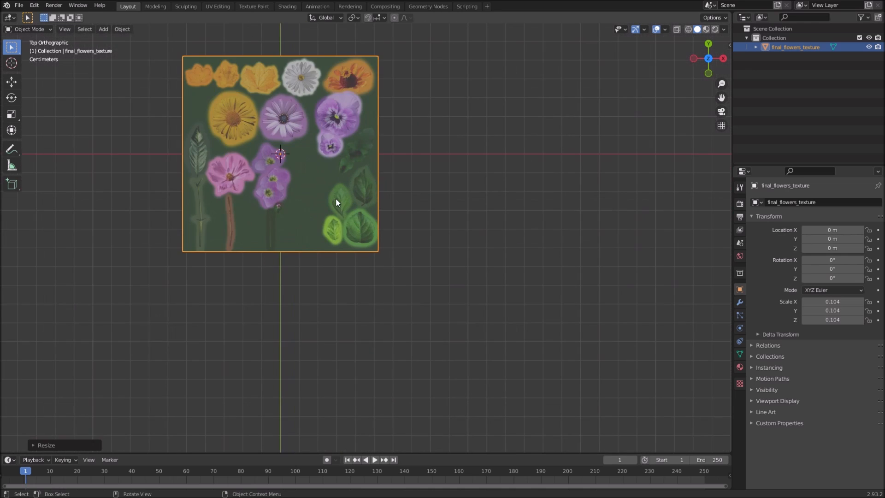
{"action": "scroll", "coordinate": [335, 198], "scroll_direction": "up", "scroll_amount": 3}
{"action": "middle_click_drag", "start_coordinate": [292, 178], "coordinate": [360, 297], "text": "shift"}
{"action": "scroll", "coordinate": [329, 215], "scroll_direction": "down", "scroll_amount": 2}
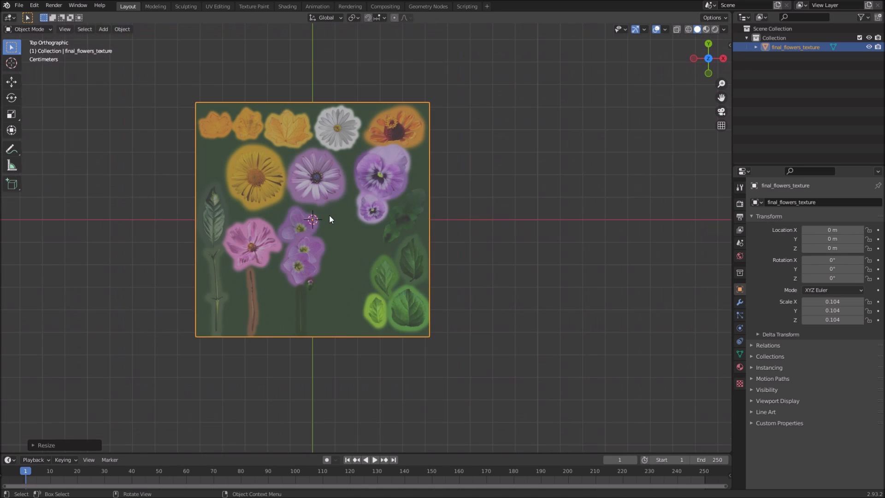
{"action": "scroll", "coordinate": [328, 206], "scroll_direction": "up", "scroll_amount": 1}
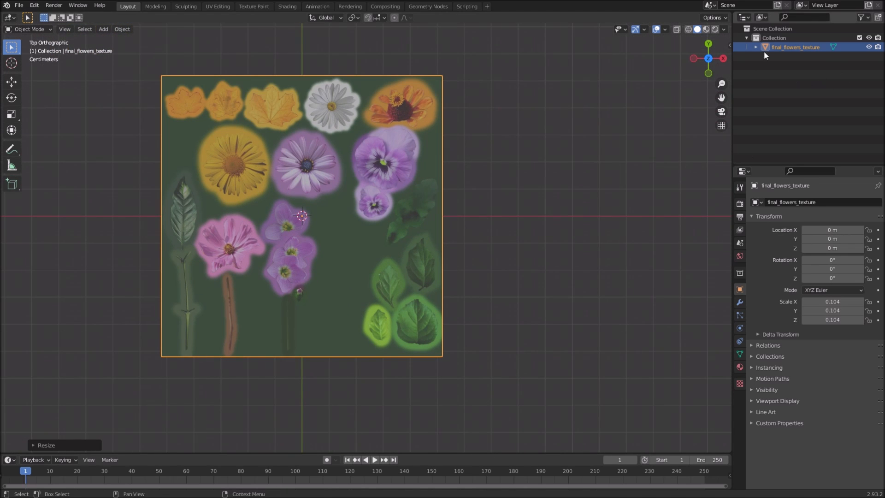
Step: Rename the collection that holds the flower texture plane as reference
{"action": "left_click", "coordinate": [783, 36]}
{"action": "double_click", "coordinate": [782, 40]}
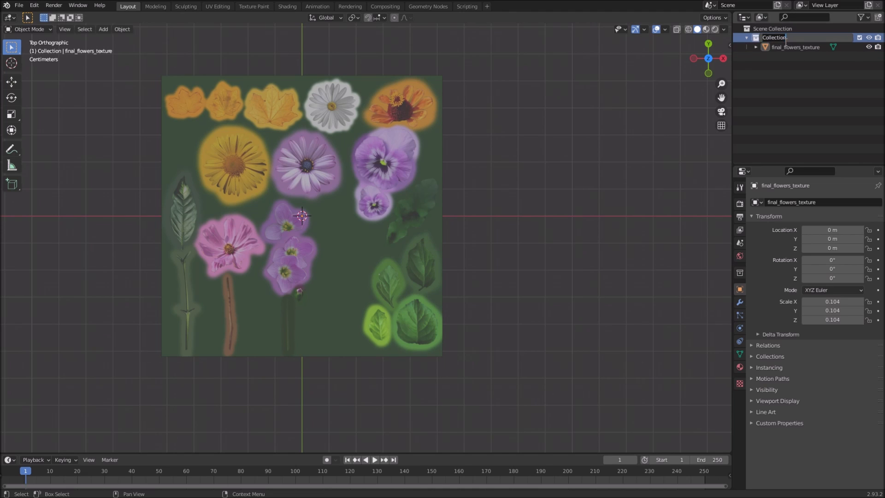
{"action": "type", "text": "reference"}
{"action": "key", "text": "Return"}
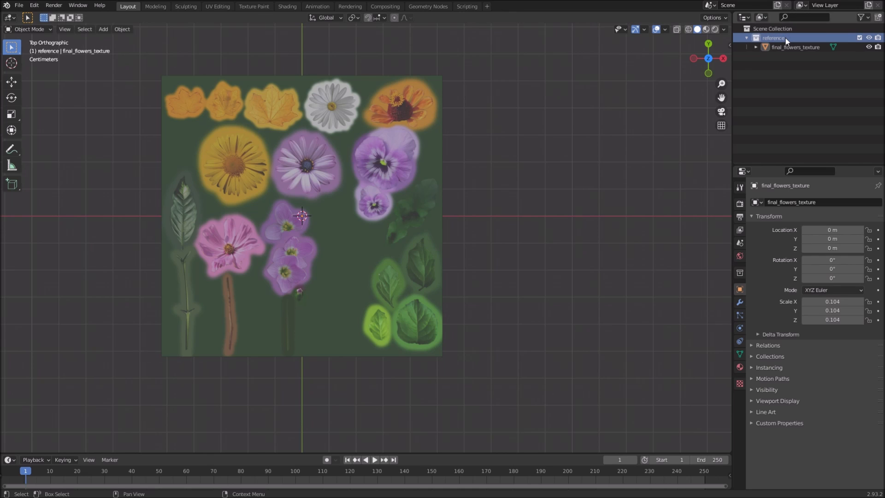
Step: Create a new collection directly under the Scene Collection and name it flower1
{"action": "left_click", "coordinate": [776, 29]}
{"action": "right_click", "coordinate": [758, 28]}
{"action": "left_click", "coordinate": [758, 29]}
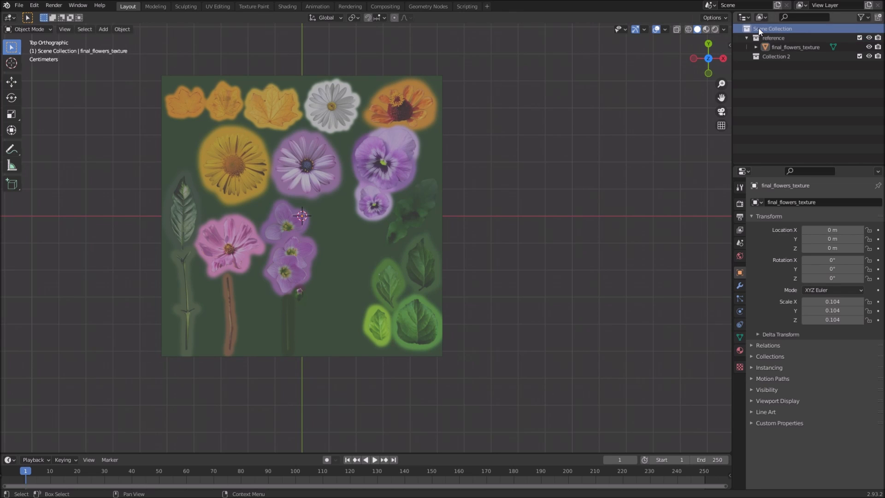
{"action": "double_click", "coordinate": [775, 54]}
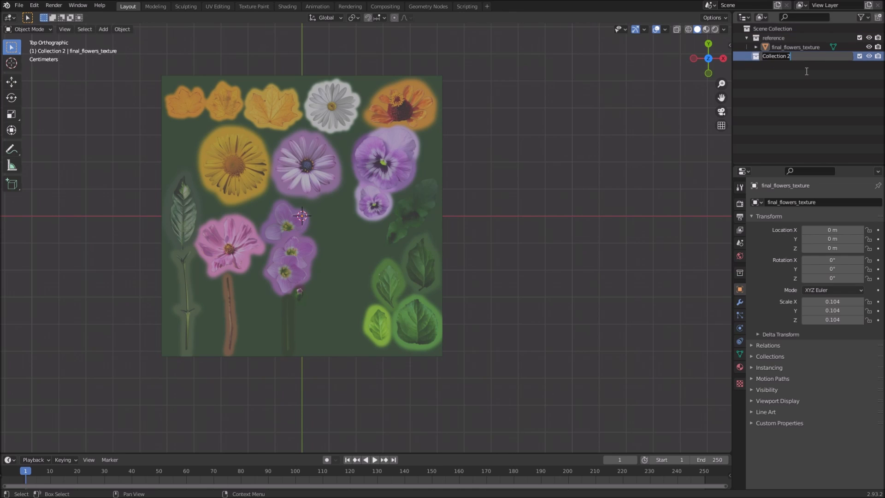
{"action": "type", "text": "flower1"}
{"action": "key", "text": "Return"}
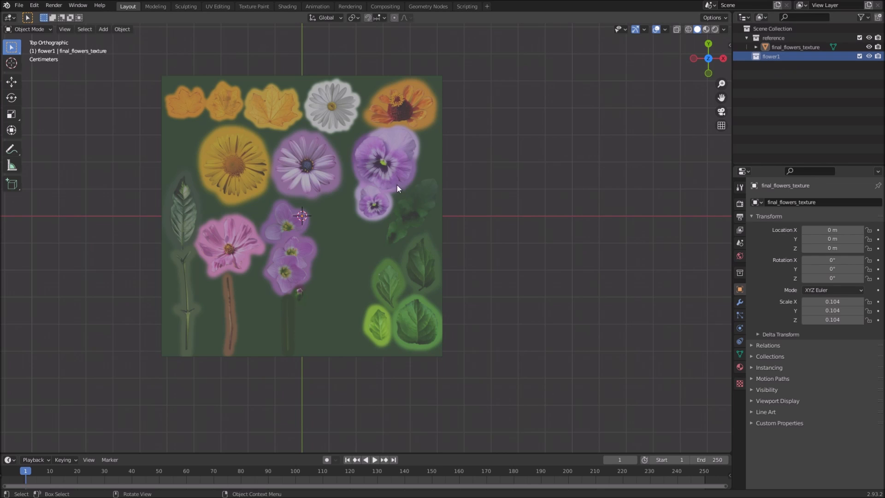
Step: Examine the purple daisy and the neighbouring blossoms on the reference texture up close
{"action": "scroll", "coordinate": [309, 176], "scroll_direction": "up", "scroll_amount": 3}
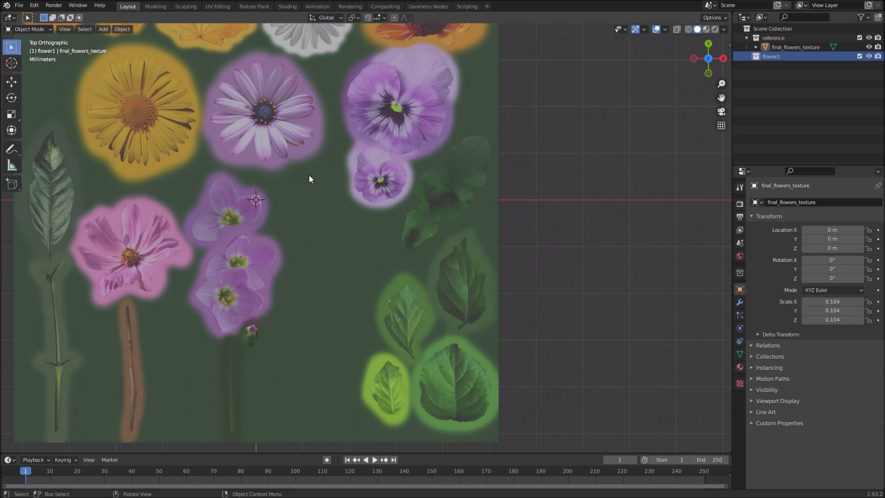
{"action": "scroll", "coordinate": [245, 97], "scroll_direction": "up", "scroll_amount": 1}
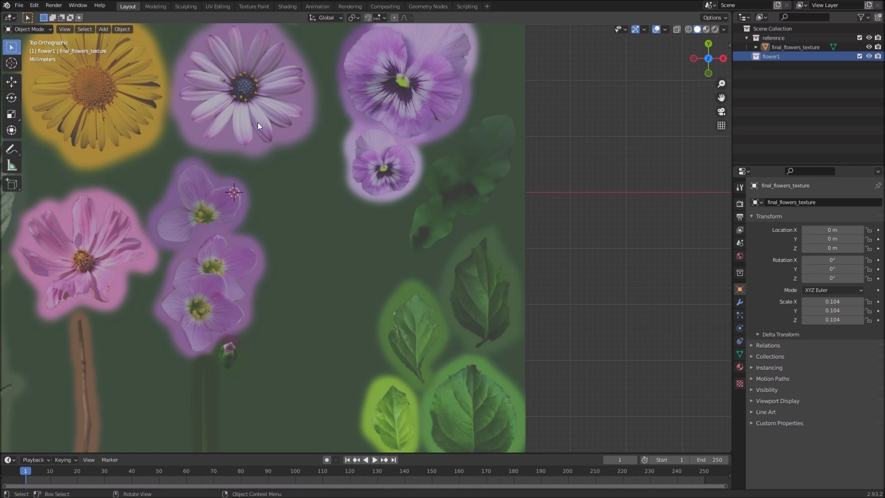
{"action": "scroll", "coordinate": [258, 123], "scroll_direction": "up", "scroll_amount": 1}
{"action": "scroll", "coordinate": [246, 112], "scroll_direction": "down", "scroll_amount": 4}
{"action": "scroll", "coordinate": [253, 154], "scroll_direction": "up", "scroll_amount": 2}
{"action": "middle_click_drag", "start_coordinate": [288, 146], "coordinate": [303, 176], "text": "shift"}
{"action": "scroll", "coordinate": [242, 155], "scroll_direction": "up", "scroll_amount": 2}
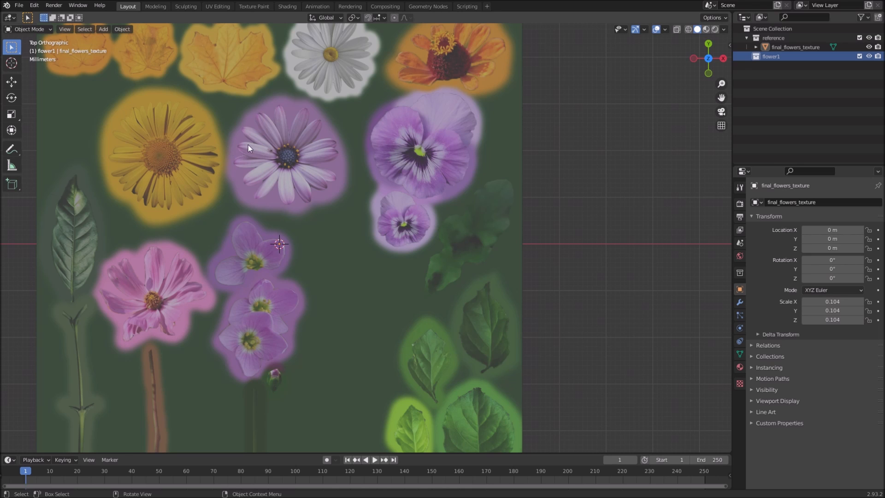
Step: Inspect the purple daisy's petals and dark blue centre on the reference texture in close-up
{"action": "scroll", "coordinate": [242, 148], "scroll_direction": "up", "scroll_amount": 1}
{"action": "middle_click_drag", "start_coordinate": [249, 134], "coordinate": [278, 175], "text": "shift"}
{"action": "scroll", "coordinate": [282, 176], "scroll_direction": "up", "scroll_amount": 1}
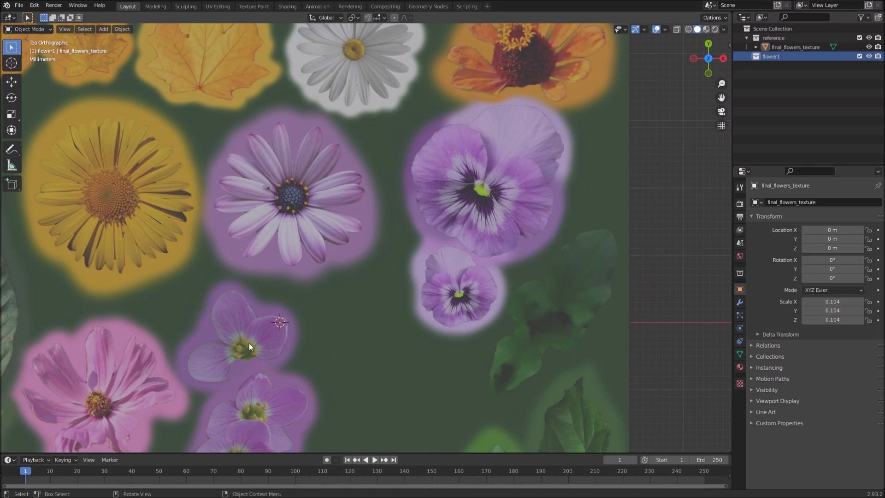
{"action": "scroll", "coordinate": [242, 310], "scroll_direction": "down", "scroll_amount": 2}
{"action": "scroll", "coordinate": [264, 161], "scroll_direction": "up", "scroll_amount": 2}
{"action": "middle_click_drag", "start_coordinate": [247, 154], "coordinate": [304, 179], "text": "shift"}
{"action": "scroll", "coordinate": [273, 177], "scroll_direction": "up", "scroll_amount": 2}
{"action": "scroll", "coordinate": [302, 207], "scroll_direction": "down", "scroll_amount": 1}
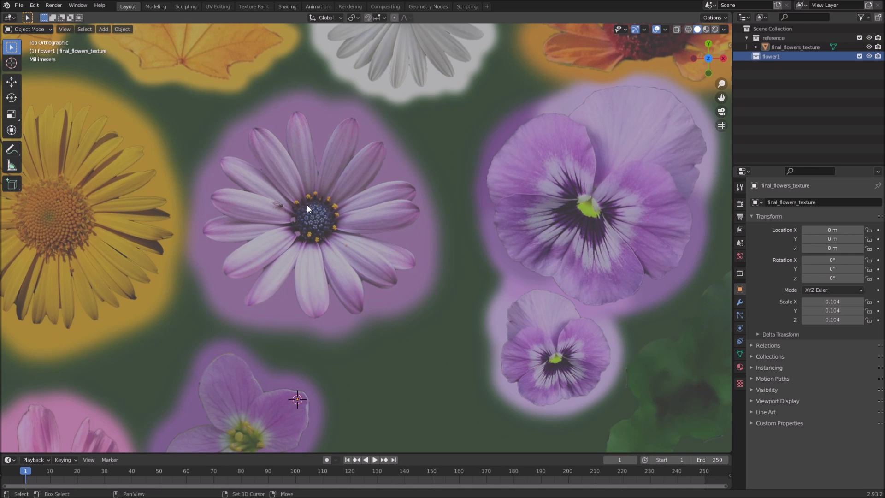
Step: Add a mesh plane to the flower1 collection and scale it down uniformly to about 0.044
{"action": "key", "text": "shift+a"}
{"action": "mouse_move", "coordinate": [306, 207]}
{"action": "mouse_move", "coordinate": [277, 102]}
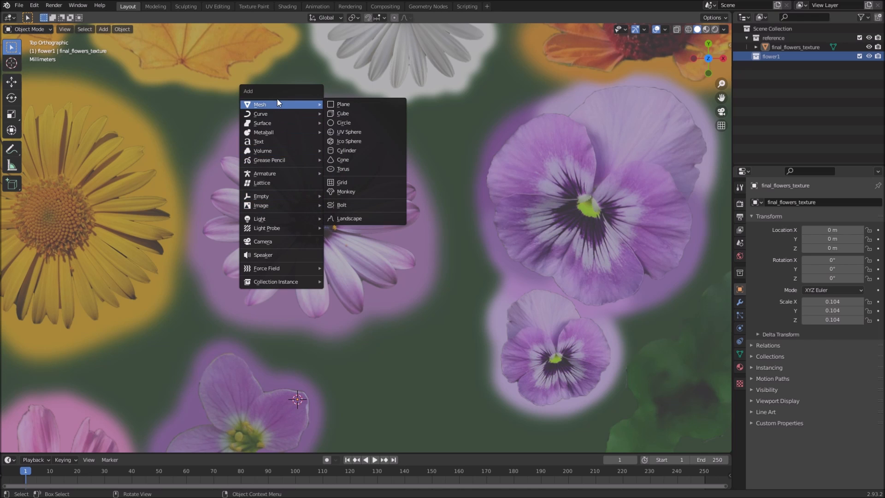
{"action": "left_click", "coordinate": [349, 104]}
{"action": "scroll", "coordinate": [347, 136], "scroll_direction": "down", "scroll_amount": 12}
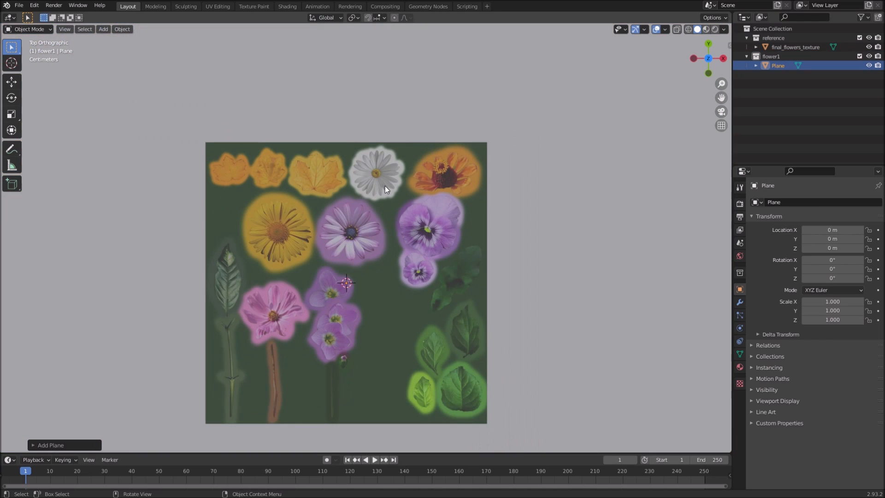
{"action": "scroll", "coordinate": [393, 199], "scroll_direction": "down", "scroll_amount": 10}
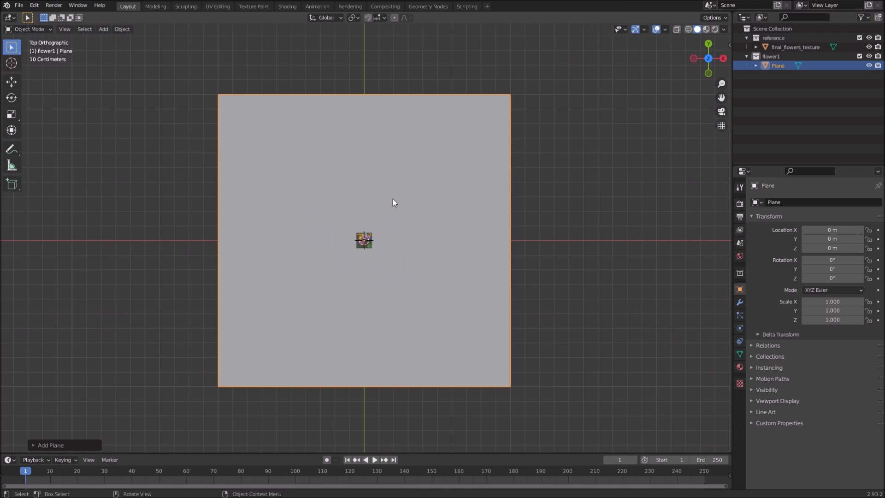
{"action": "key", "text": "s"}
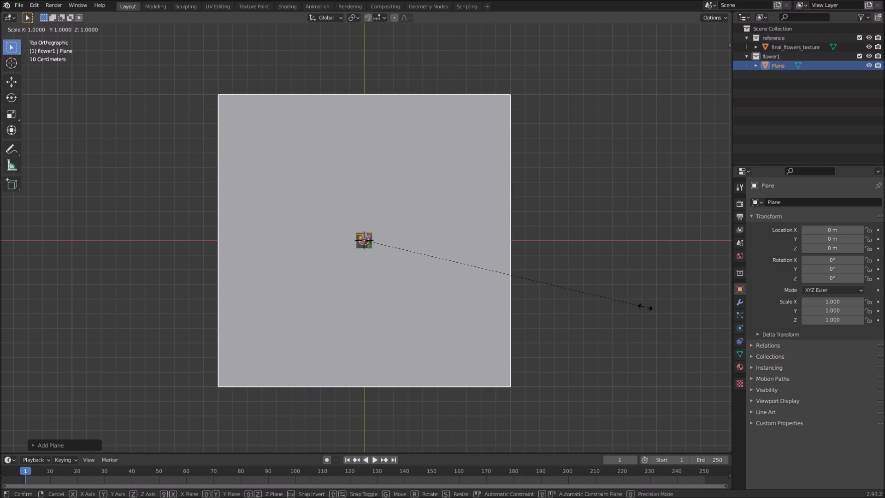
{"action": "left_click", "coordinate": [377, 243]}
{"action": "scroll", "coordinate": [382, 245], "scroll_direction": "up", "scroll_amount": 15}
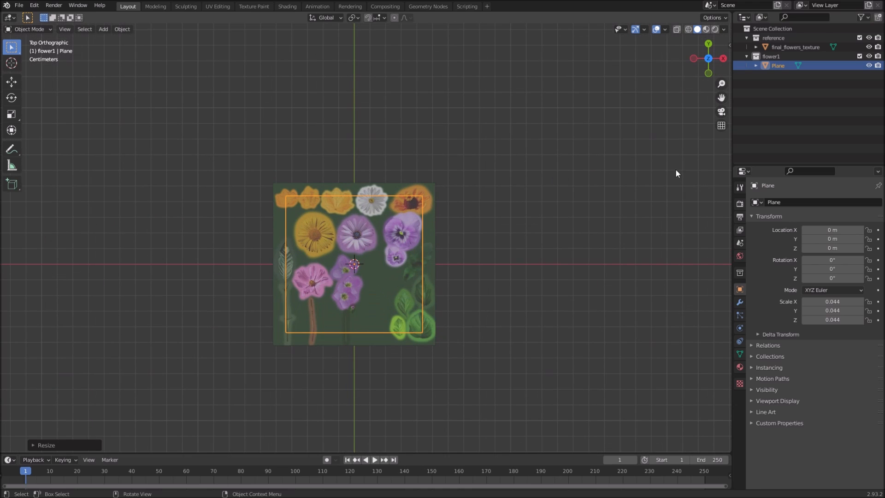
Step: Enable the Screencast Keys display in the viewport
{"action": "key", "text": "n"}
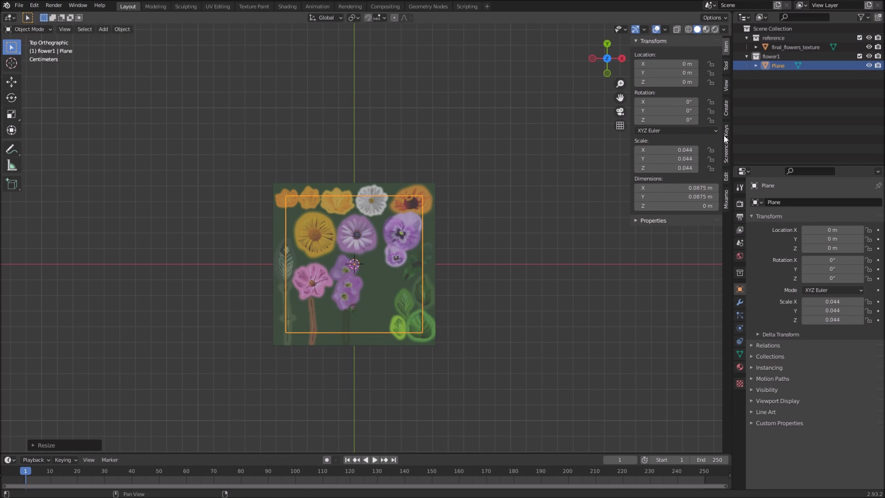
{"action": "left_click", "coordinate": [725, 138]}
{"action": "key", "text": "n"}
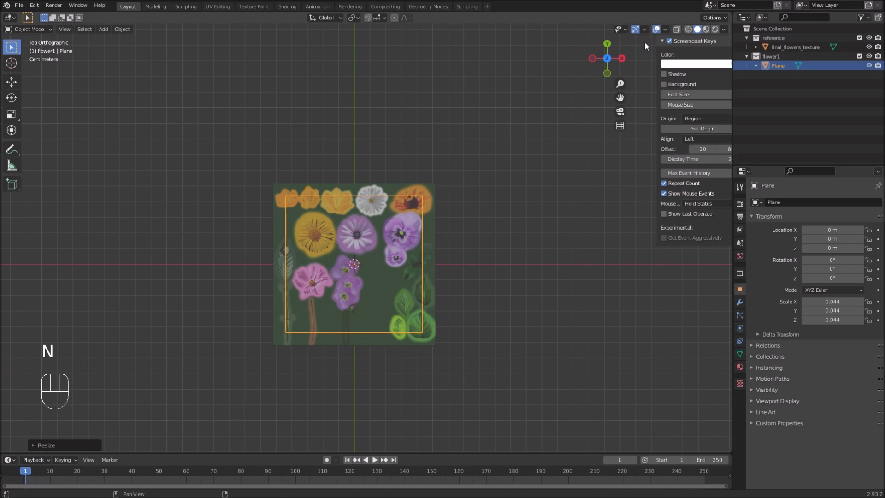
Step: Scale the new plane down uniformly to about 0.002, roughly the size of the daisy's centre
{"action": "scroll", "coordinate": [459, 259], "scroll_direction": "up", "scroll_amount": 2}
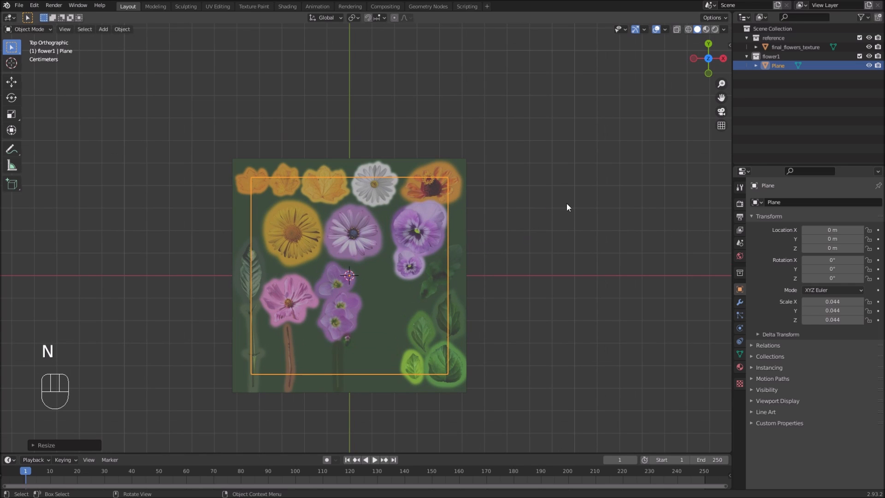
{"action": "key", "text": "s"}
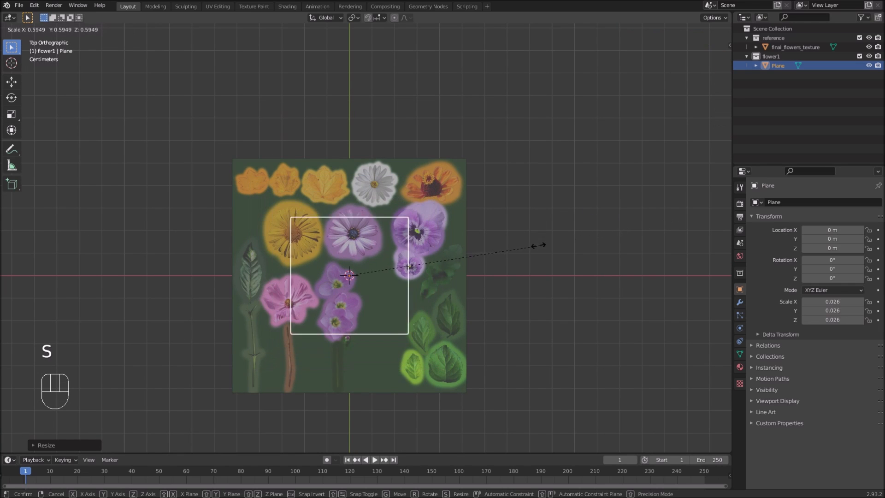
{"action": "left_click", "coordinate": [365, 277]}
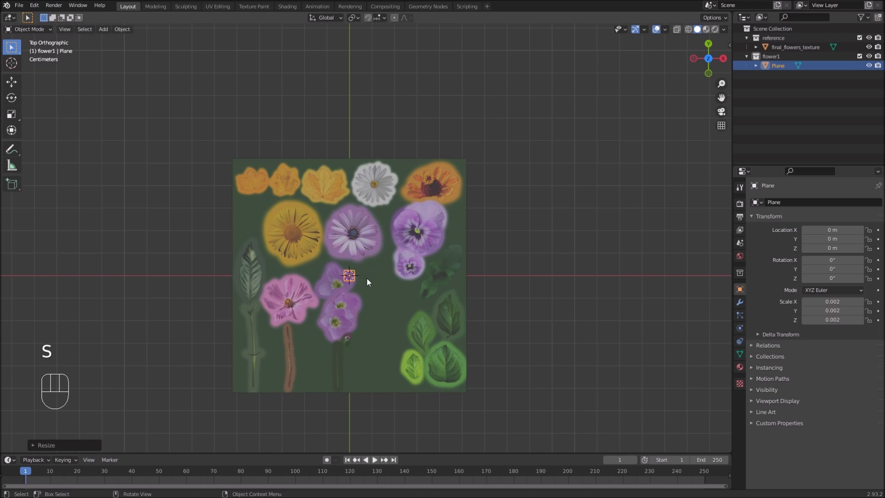
{"action": "scroll", "coordinate": [366, 283], "scroll_direction": "up", "scroll_amount": 3}
{"action": "scroll", "coordinate": [366, 283], "scroll_direction": "up", "scroll_amount": 1}
{"action": "scroll", "coordinate": [366, 283], "scroll_direction": "down", "scroll_amount": 2}
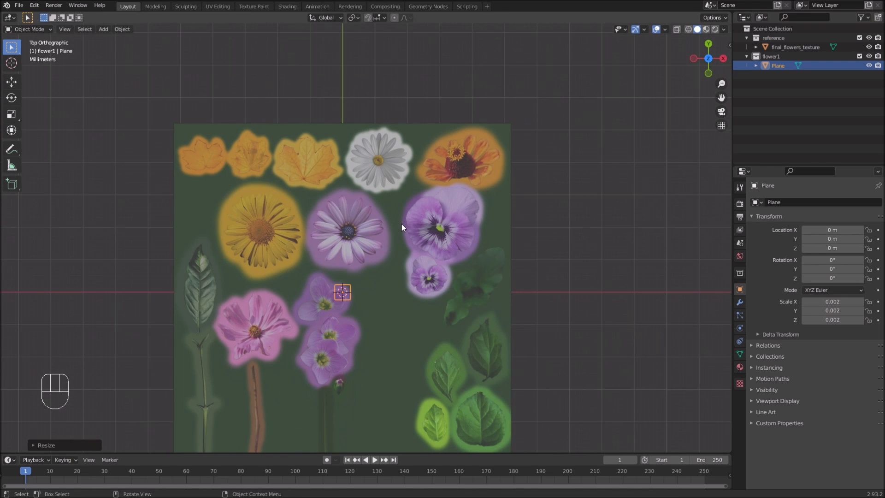
Step: Move the flower texture plane to about X -0.0019 m, Y -0.0188 m so the purple daisy's centre lies on the world origin
{"action": "left_click", "coordinate": [439, 207]}
{"action": "key", "text": "g"}
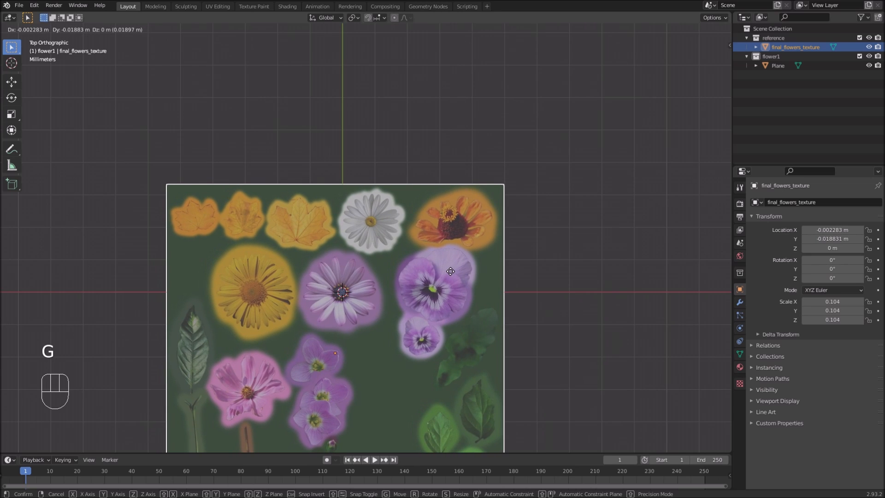
{"action": "left_click", "coordinate": [446, 272]}
{"action": "scroll", "coordinate": [386, 330], "scroll_direction": "up", "scroll_amount": 9}
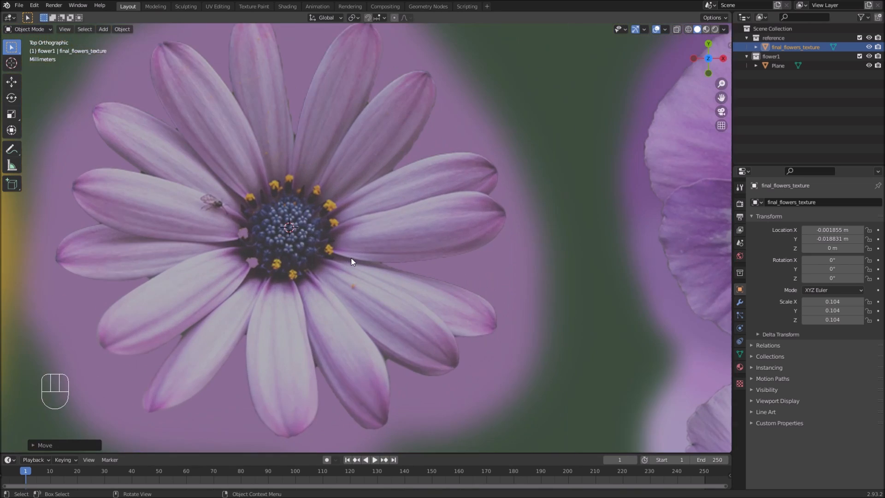
{"action": "scroll", "coordinate": [351, 258], "scroll_direction": "up", "scroll_amount": 1}
{"action": "scroll", "coordinate": [341, 256], "scroll_direction": "down", "scroll_amount": 1}
Step: Edit the small plane's mesh and move its upper-right vertex inward onto the rim of the daisy's dark centre
{"action": "left_click", "coordinate": [778, 66]}
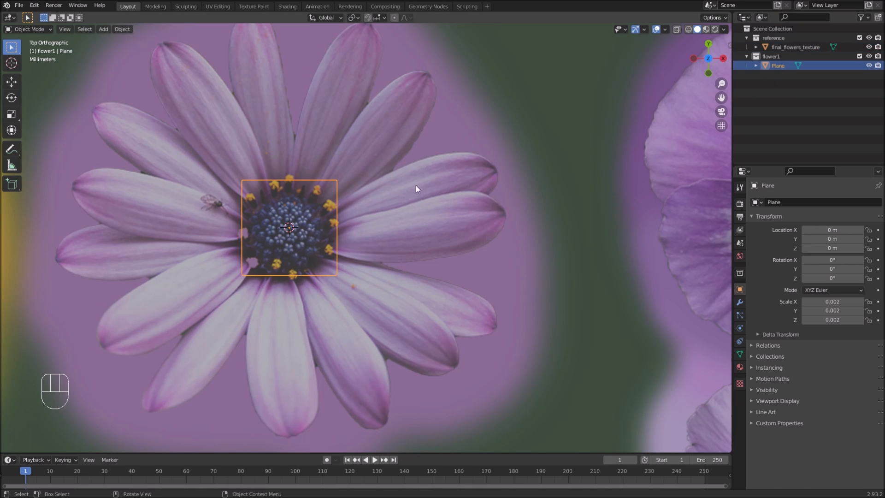
{"action": "scroll", "coordinate": [336, 189], "scroll_direction": "up", "scroll_amount": 2}
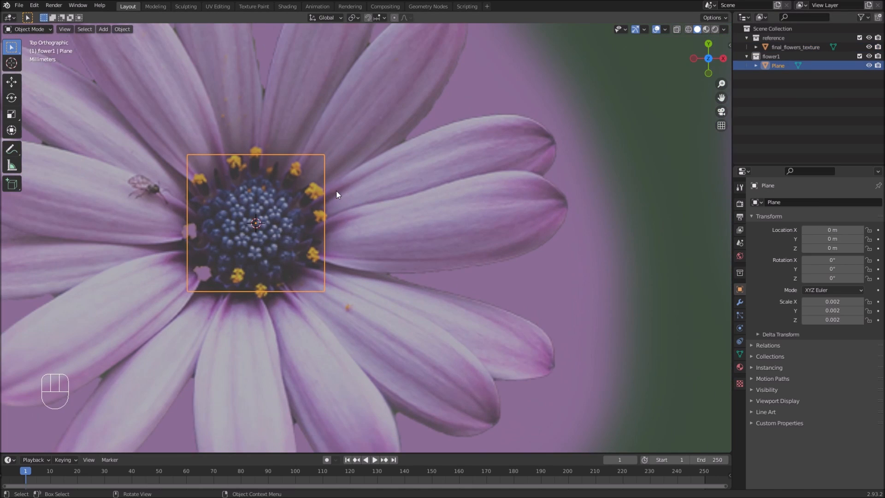
{"action": "key", "text": "Tab"}
{"action": "middle_click_drag", "start_coordinate": [352, 184], "coordinate": [451, 183], "text": "shift"}
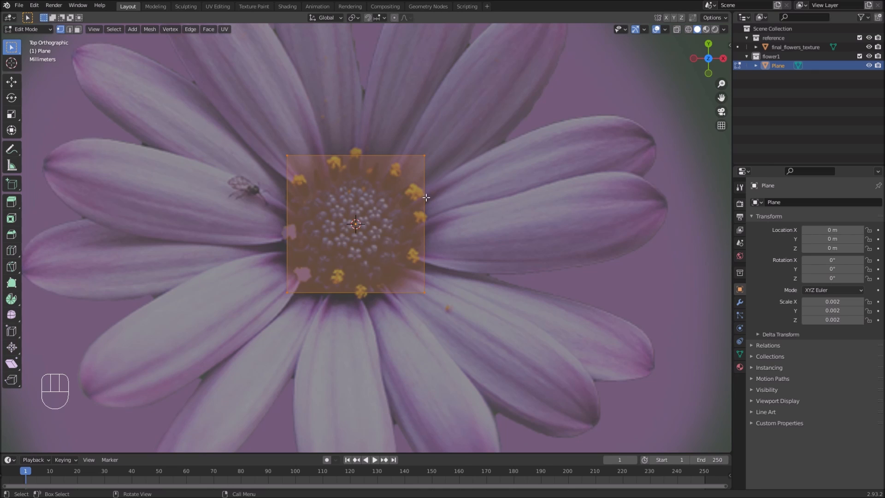
{"action": "left_click", "coordinate": [433, 158]}
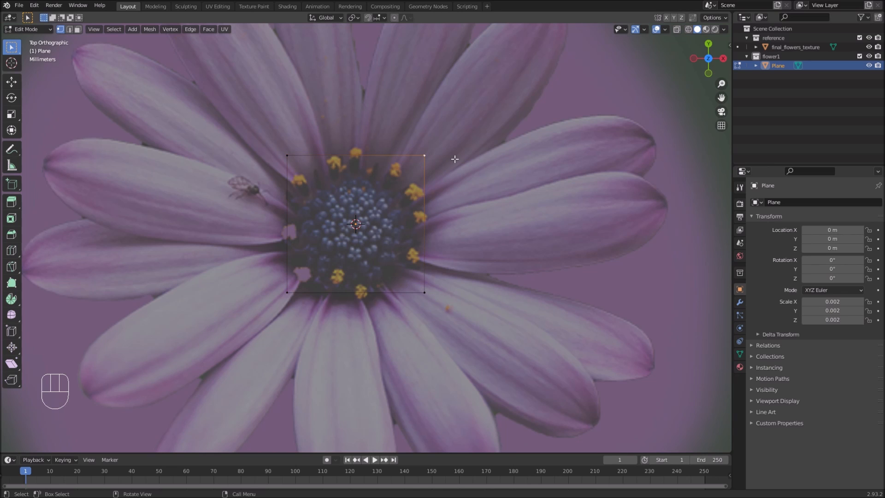
{"action": "key", "text": "g"}
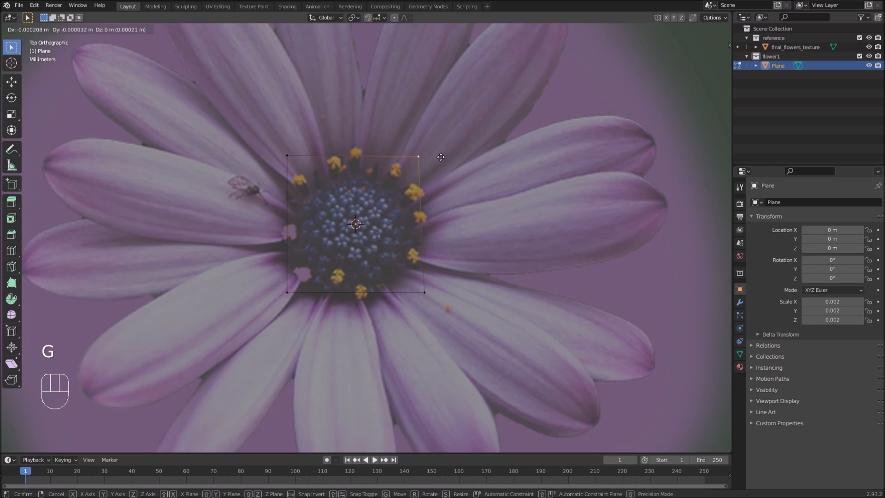
{"action": "left_click", "coordinate": [421, 176]}
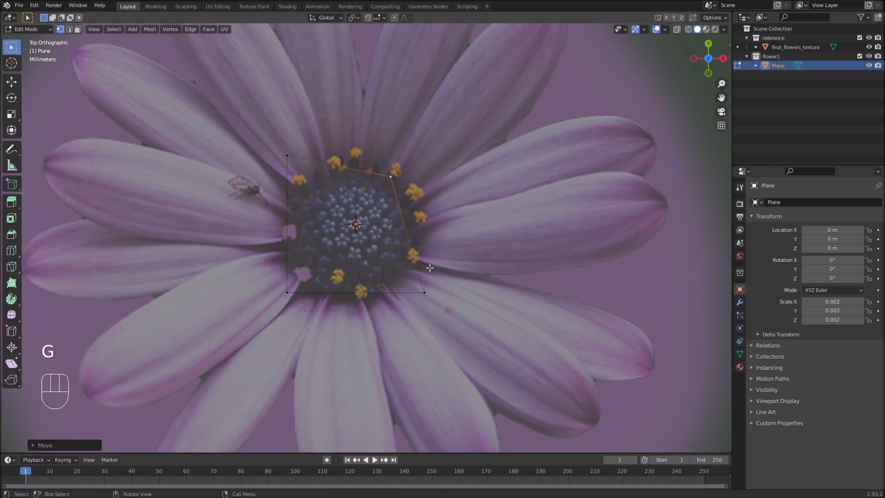
Step: Subdivide the right edge of the small plane with 2 cuts
{"action": "left_click", "coordinate": [427, 295]}
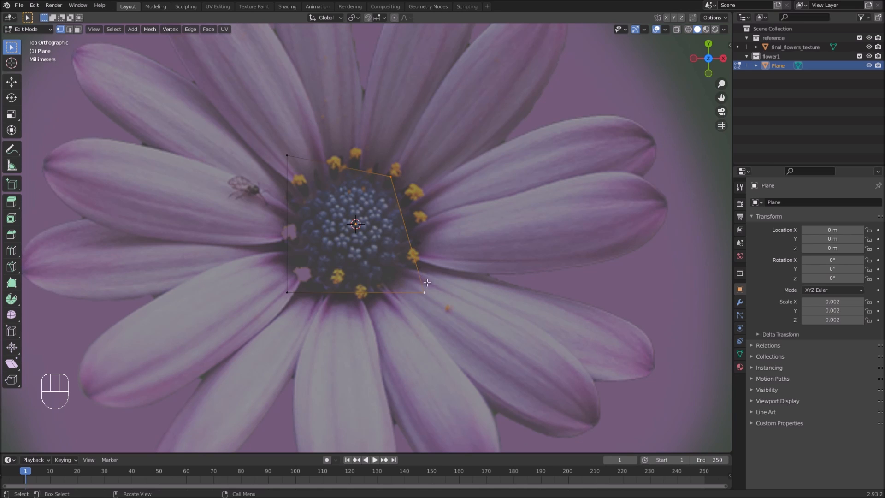
{"action": "right_click", "coordinate": [402, 208]}
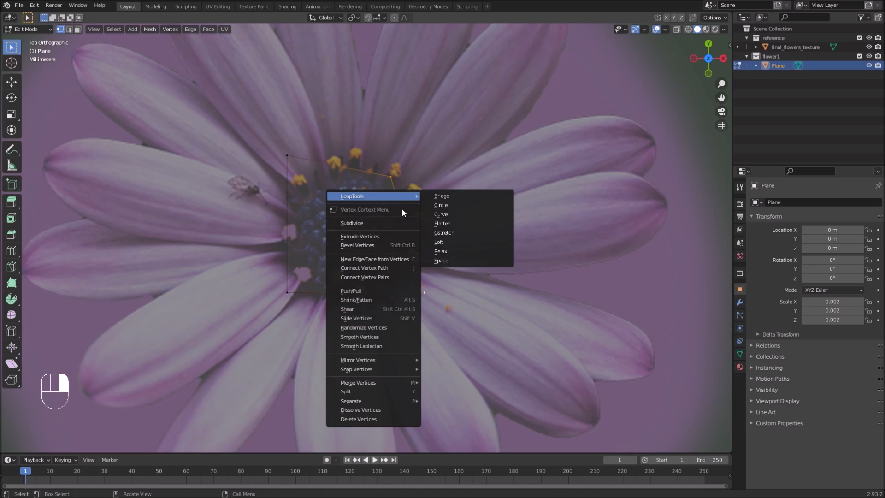
{"action": "left_click", "coordinate": [377, 223]}
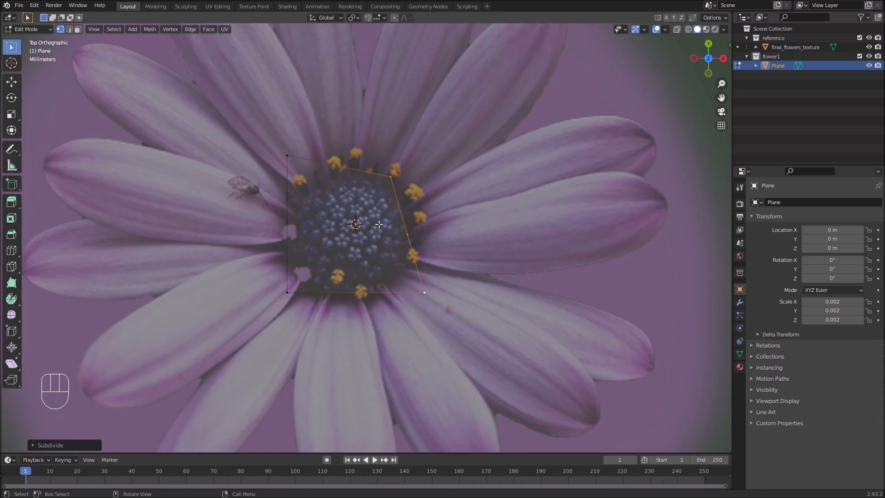
{"action": "left_click", "coordinate": [31, 443]}
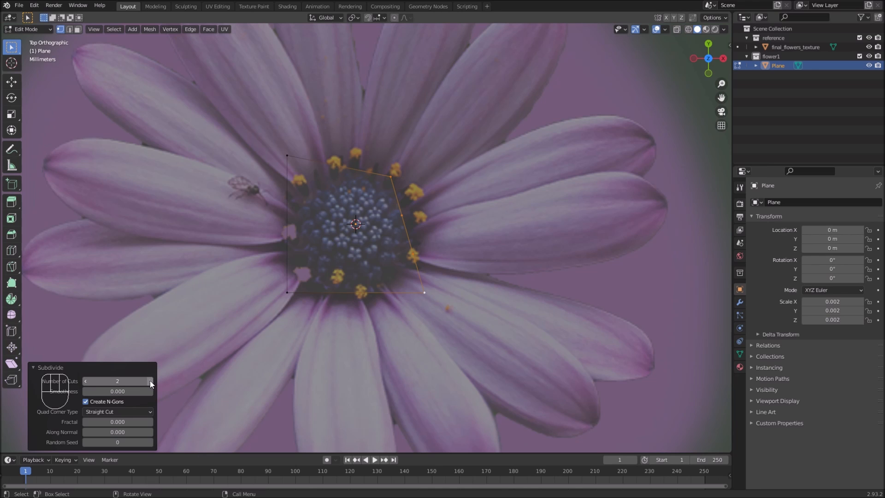
Step: Move the two new right-edge vertices and the lower-right corner onto the rim of the daisy's dark centre
{"action": "left_click", "coordinate": [406, 220]}
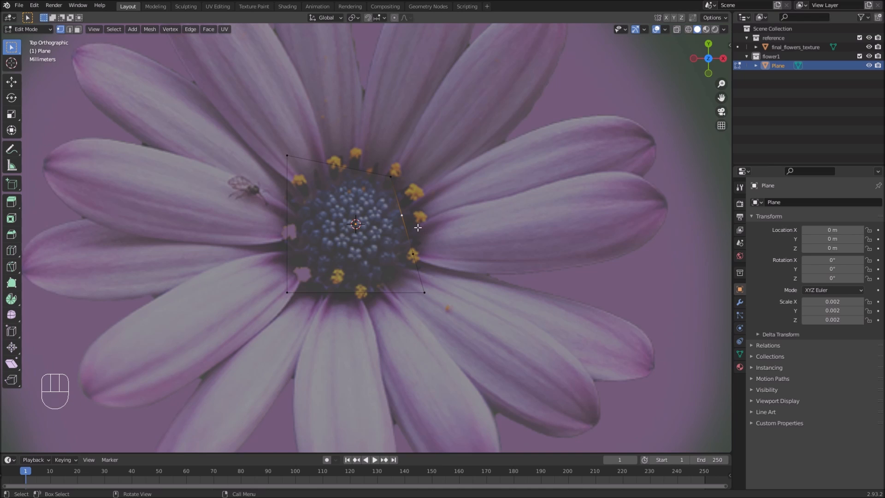
{"action": "key", "text": "g"}
{"action": "left_click", "coordinate": [421, 214]}
{"action": "left_click", "coordinate": [421, 259]}
{"action": "key", "text": "g"}
{"action": "left_click", "coordinate": [417, 261]}
{"action": "left_click", "coordinate": [430, 302]}
{"action": "key", "text": "g"}
{"action": "left_click", "coordinate": [390, 294]}
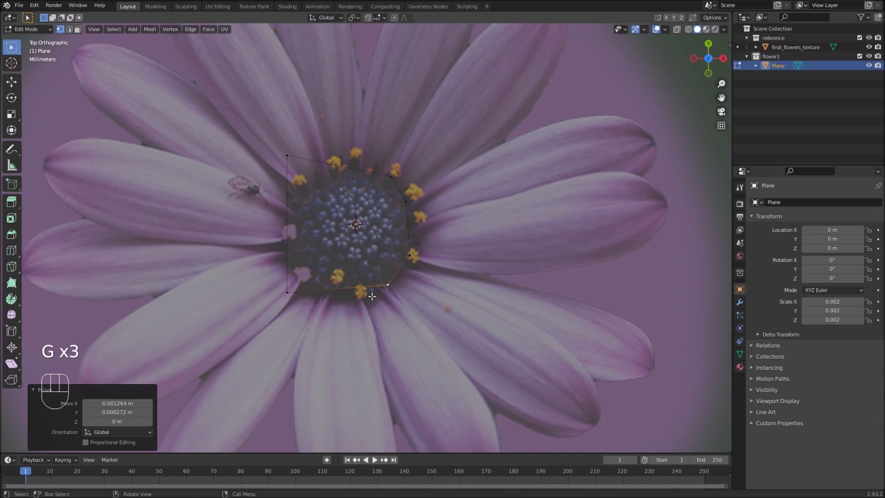
Step: Subdivide the bottom edge with 1 cut and move the new vertex onto the lower rim of the daisy's centre
{"action": "left_click", "coordinate": [300, 298], "text": "shift"}
{"action": "right_click", "coordinate": [300, 297]}
{"action": "left_click", "coordinate": [299, 292]}
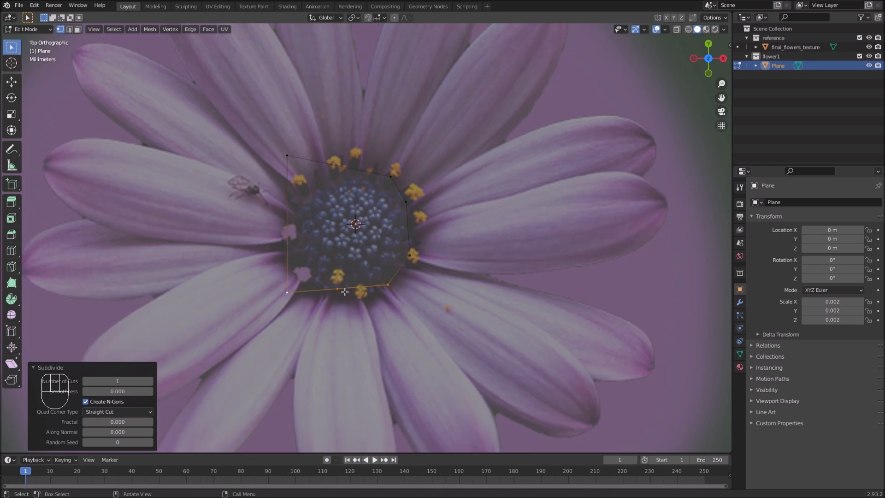
{"action": "left_click", "coordinate": [345, 291]}
{"action": "key", "text": "g"}
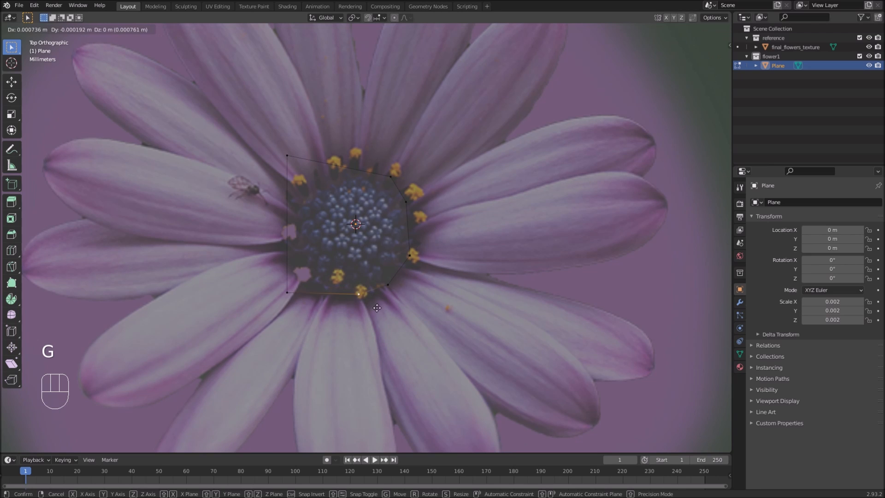
{"action": "left_click", "coordinate": [381, 313]}
Step: Subdivide the remaining bottom-left edge with 1 cut and move its new vertex slightly up onto the daisy centre's rim
{"action": "scroll", "coordinate": [379, 313], "scroll_direction": "down", "scroll_amount": 2}
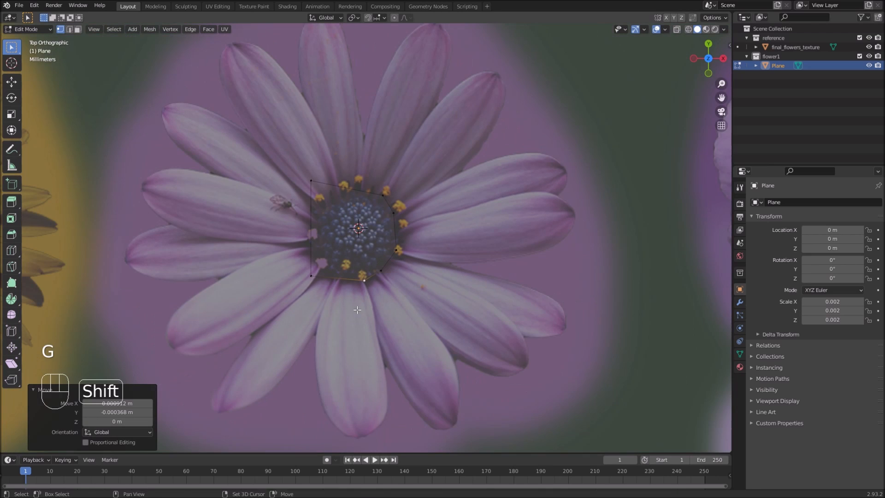
{"action": "middle_click_drag", "start_coordinate": [358, 312], "coordinate": [367, 298], "text": "shift"}
{"action": "scroll", "coordinate": [366, 297], "scroll_direction": "up", "scroll_amount": 3}
{"action": "left_click", "coordinate": [286, 280]}
{"action": "left_click", "coordinate": [378, 288], "text": "shift"}
{"action": "right_click", "coordinate": [349, 288]}
{"action": "left_click", "coordinate": [350, 288]}
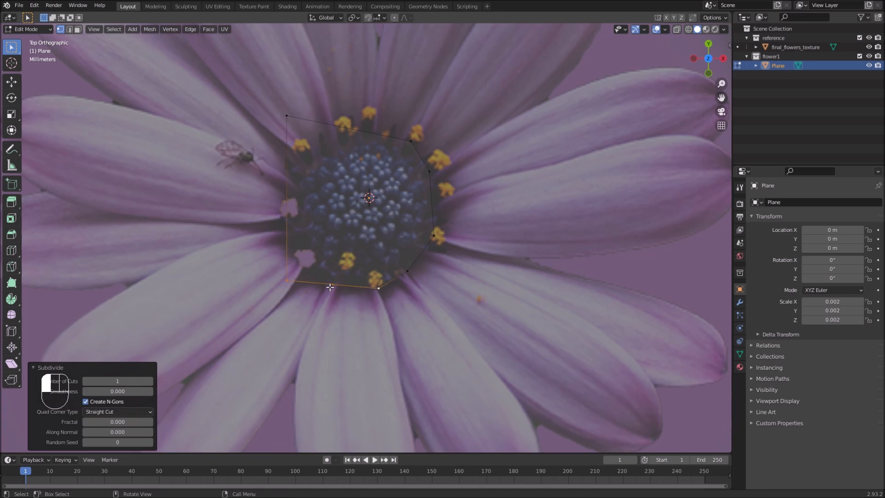
{"action": "key", "text": "g"}
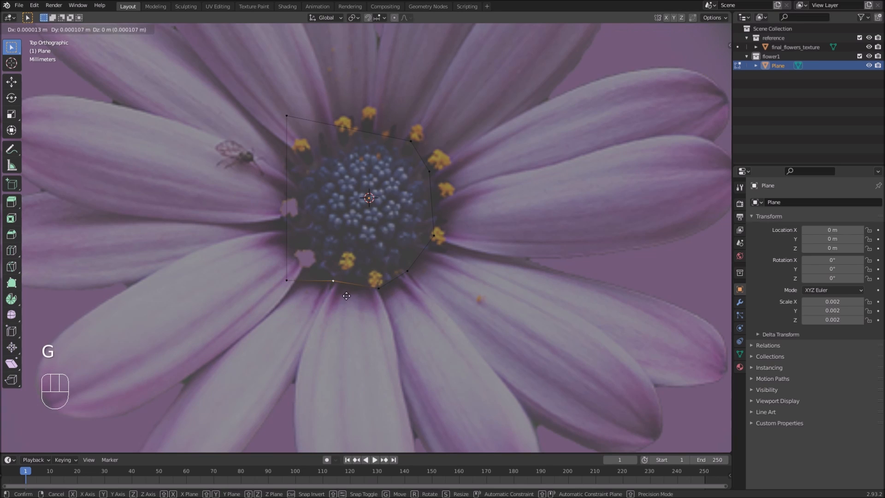
{"action": "left_click", "coordinate": [345, 295]}
Step: Move the lower-left and upper-left corner vertices inward onto the rim of the daisy's centre
{"action": "left_click", "coordinate": [290, 283]}
{"action": "key", "text": "g"}
{"action": "left_click", "coordinate": [310, 267]}
{"action": "left_click", "coordinate": [287, 115]}
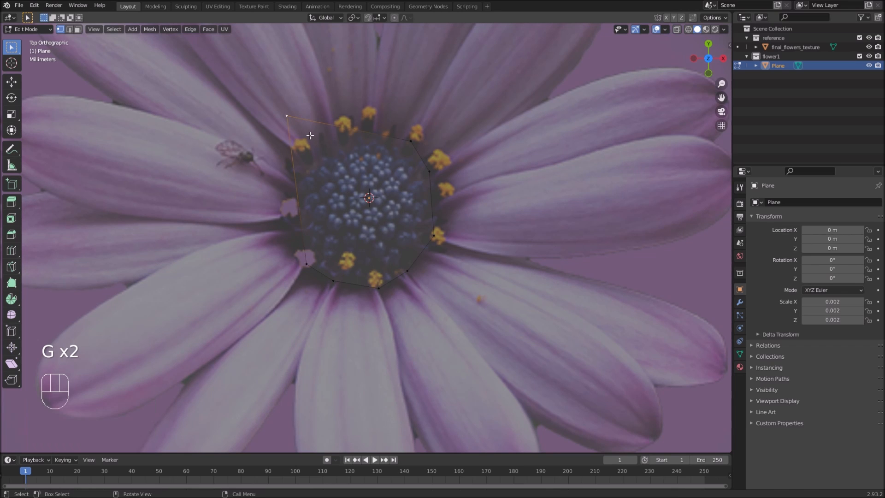
{"action": "left_click", "coordinate": [414, 147]}
{"action": "left_click", "coordinate": [302, 129]}
{"action": "key", "text": "g"}
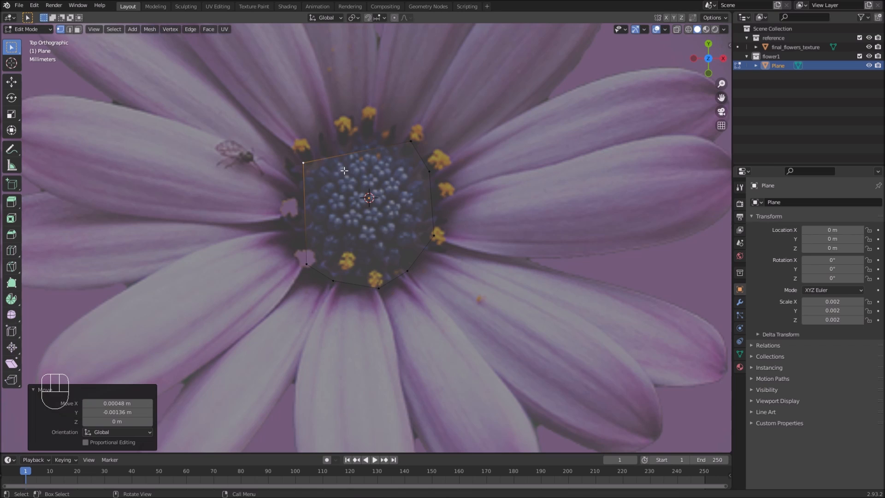
Step: Subdivide the top edge between the upper-left and upper-right corner vertices with 2 cuts
{"action": "left_click", "coordinate": [411, 142]}
{"action": "left_click", "coordinate": [303, 162], "text": "shift"}
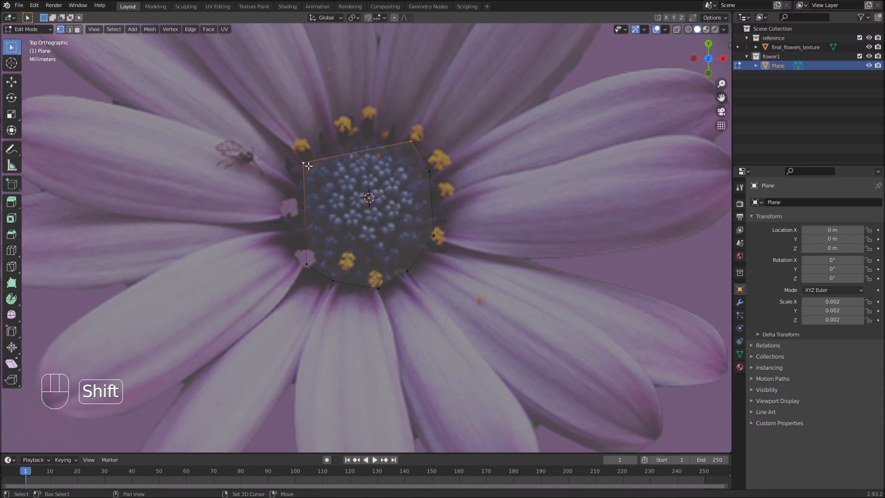
{"action": "right_click", "coordinate": [311, 163]}
{"action": "left_click", "coordinate": [289, 162]}
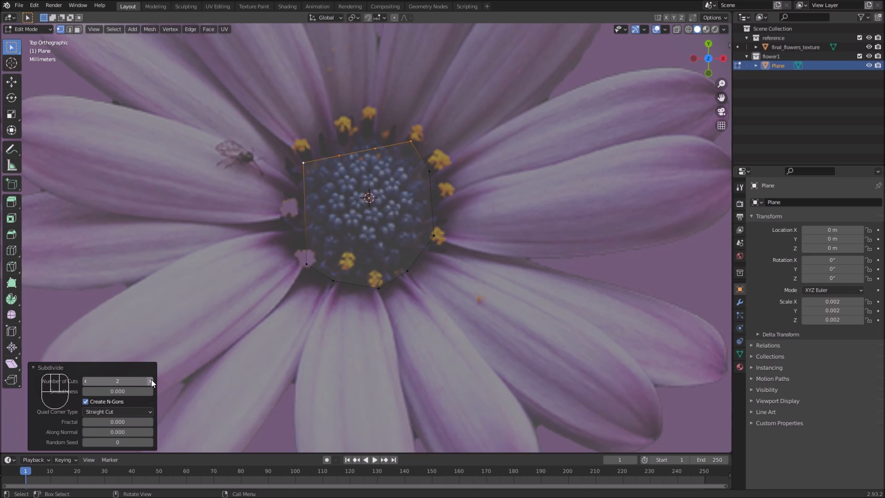
Step: Move the two new top-edge vertices up onto the rim of the daisy's centre and nudge the upper-left corner vertex slightly inward
{"action": "left_click", "coordinate": [345, 156]}
{"action": "scroll", "coordinate": [352, 176], "scroll_direction": "down", "scroll_amount": 3}
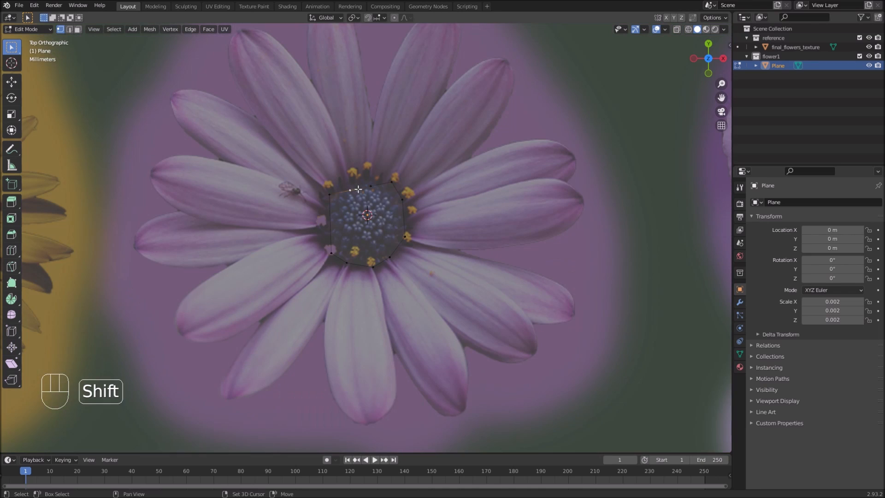
{"action": "middle_click_drag", "start_coordinate": [364, 201], "coordinate": [363, 235], "text": "shift"}
{"action": "scroll", "coordinate": [364, 235], "scroll_direction": "up", "scroll_amount": 1}
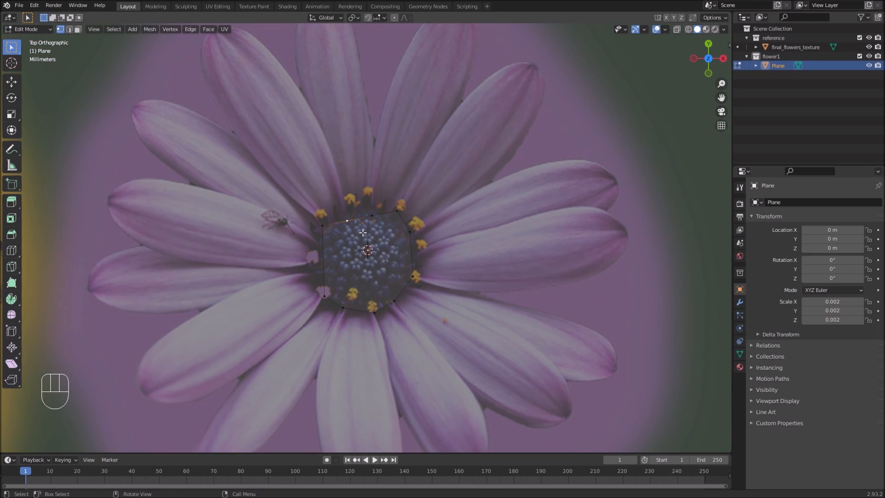
{"action": "key", "text": "g"}
{"action": "left_click", "coordinate": [367, 228]}
{"action": "key", "text": "g"}
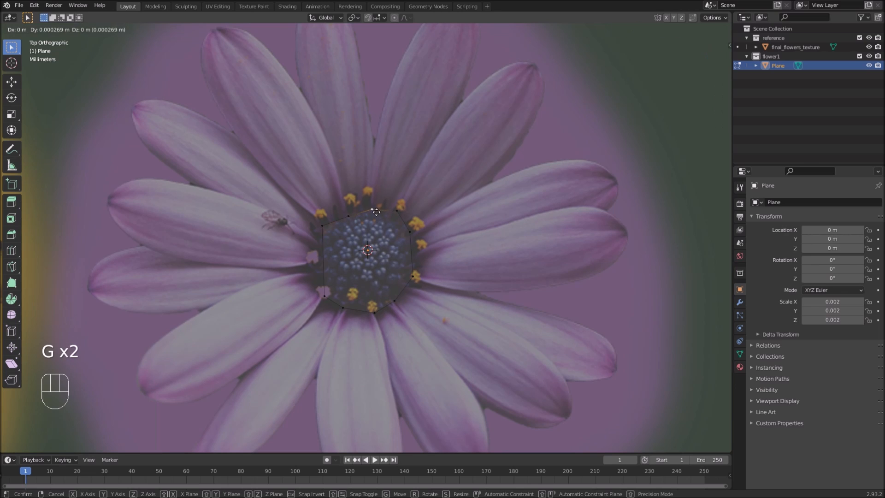
{"action": "left_click", "coordinate": [374, 210]}
{"action": "left_click", "coordinate": [326, 230]}
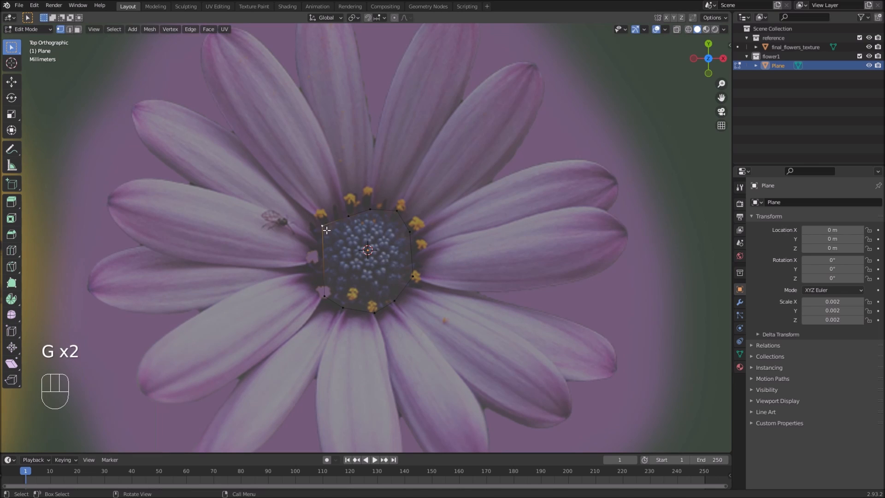
{"action": "key", "text": "g"}
{"action": "left_click", "coordinate": [329, 233]}
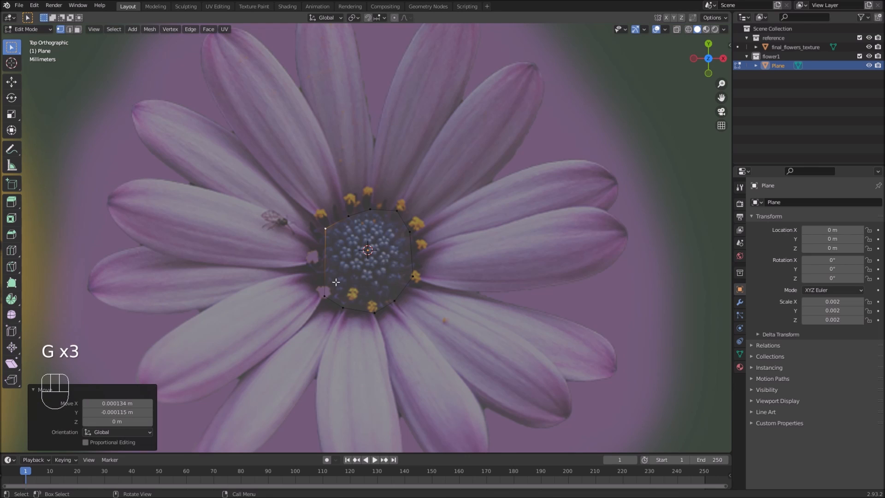
Step: Subdivide the outline's long left edge with 2 cuts
{"action": "scroll", "coordinate": [334, 263], "scroll_direction": "up", "scroll_amount": 1}
{"action": "middle_click_drag", "start_coordinate": [334, 263], "coordinate": [346, 237], "text": "shift"}
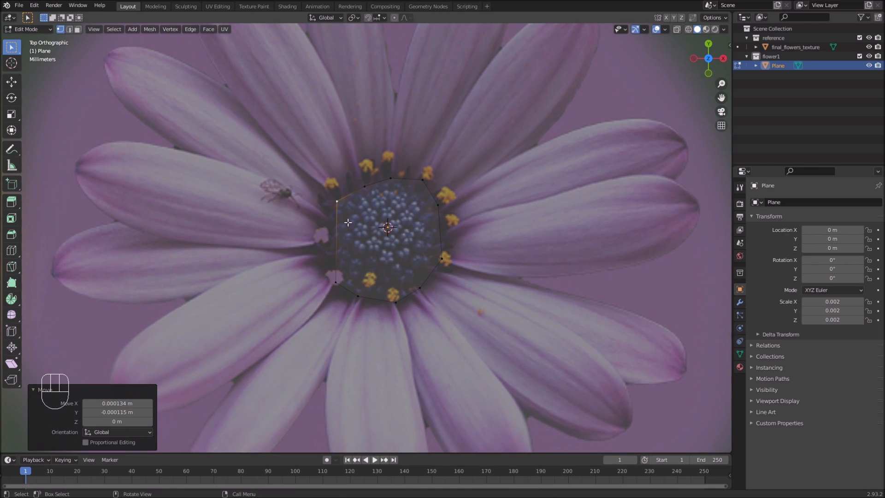
{"action": "left_click", "coordinate": [338, 203], "text": "shift"}
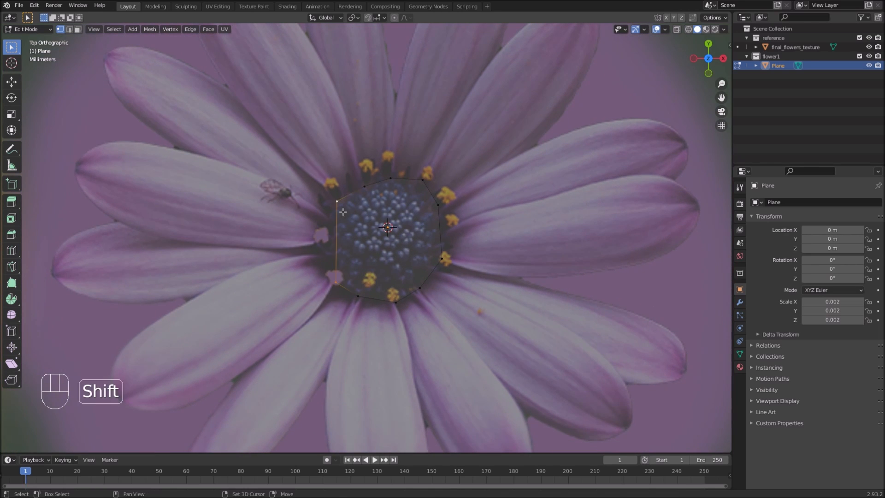
{"action": "right_click", "coordinate": [339, 214]}
{"action": "left_click", "coordinate": [339, 214]}
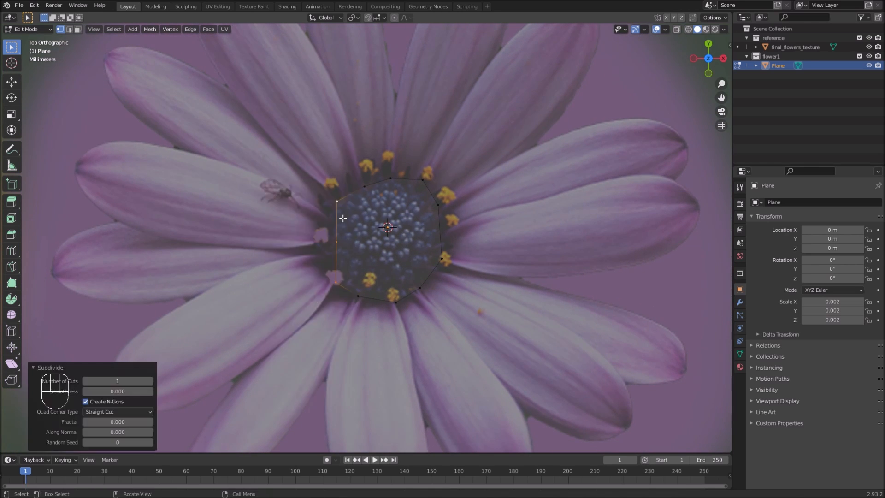
{"action": "left_click", "coordinate": [151, 380]}
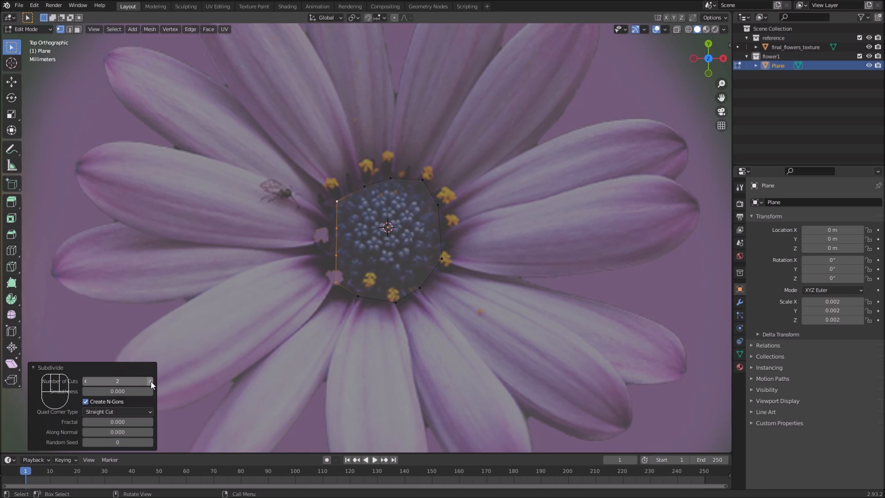
Step: Move the two new left-edge vertices outward toward the left rim of the daisy's dark centre
{"action": "left_click", "coordinate": [344, 236]}
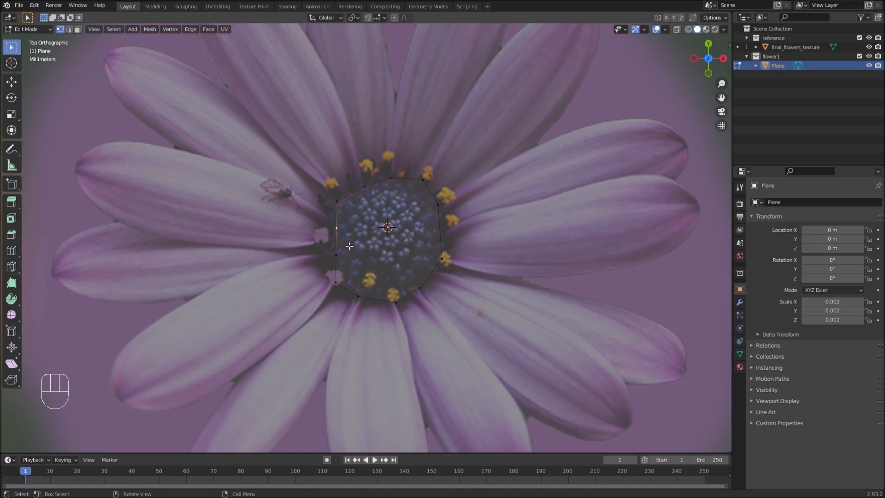
{"action": "key", "text": "g"}
{"action": "left_click", "coordinate": [355, 228]}
{"action": "key", "text": "g"}
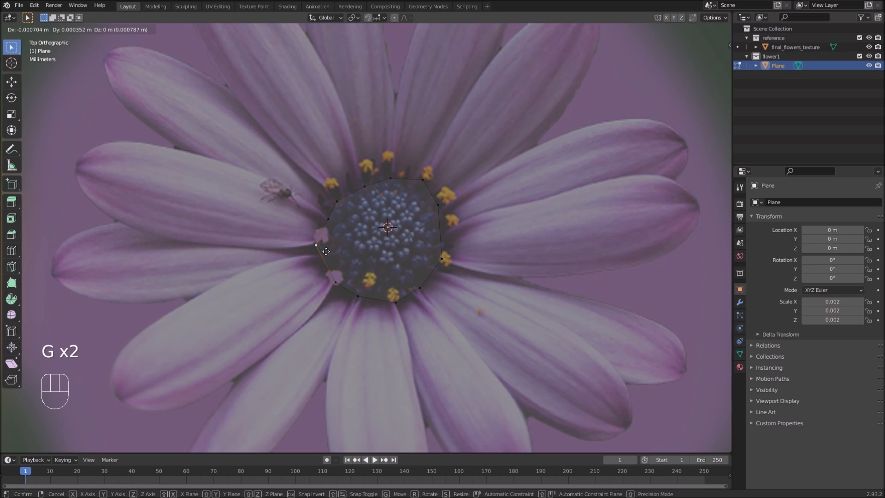
{"action": "left_click", "coordinate": [326, 249]}
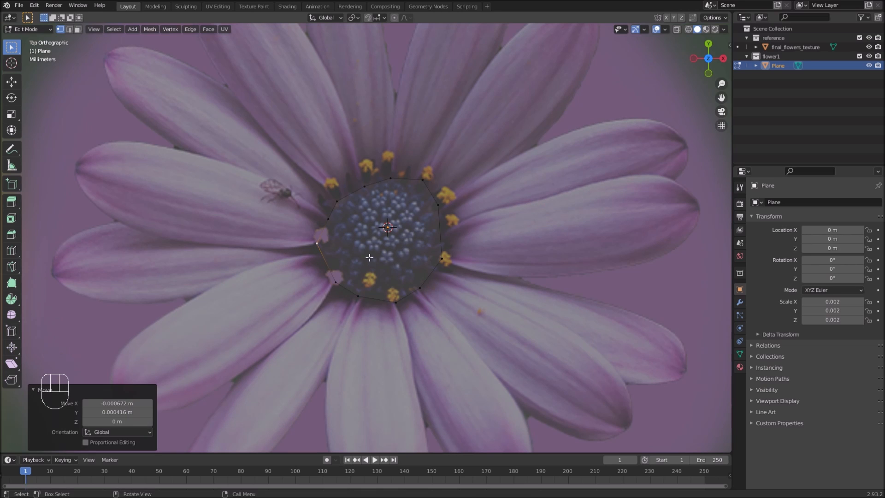
Step: Refine the two left-edge vertices, pulling the lower one slightly inward and nudging the upper one up along the centre's rim
{"action": "scroll", "coordinate": [369, 257], "scroll_direction": "down", "scroll_amount": 2}
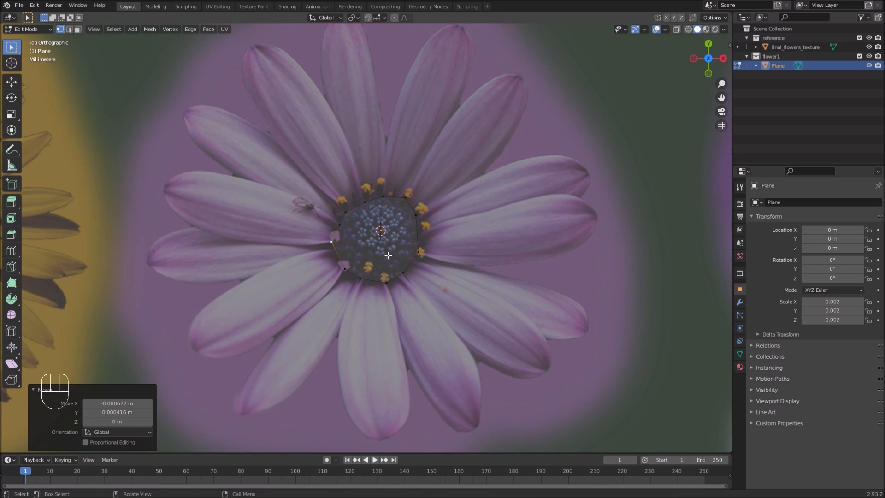
{"action": "scroll", "coordinate": [345, 243], "scroll_direction": "up", "scroll_amount": 1}
{"action": "scroll", "coordinate": [374, 217], "scroll_direction": "down", "scroll_amount": 1}
{"action": "scroll", "coordinate": [377, 210], "scroll_direction": "up", "scroll_amount": 2}
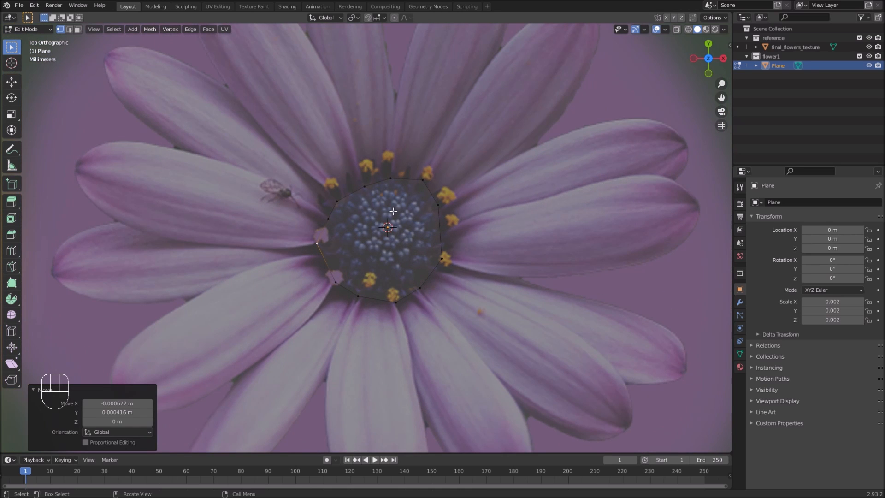
{"action": "scroll", "coordinate": [389, 221], "scroll_direction": "up", "scroll_amount": 1}
{"action": "scroll", "coordinate": [393, 239], "scroll_direction": "up", "scroll_amount": 1}
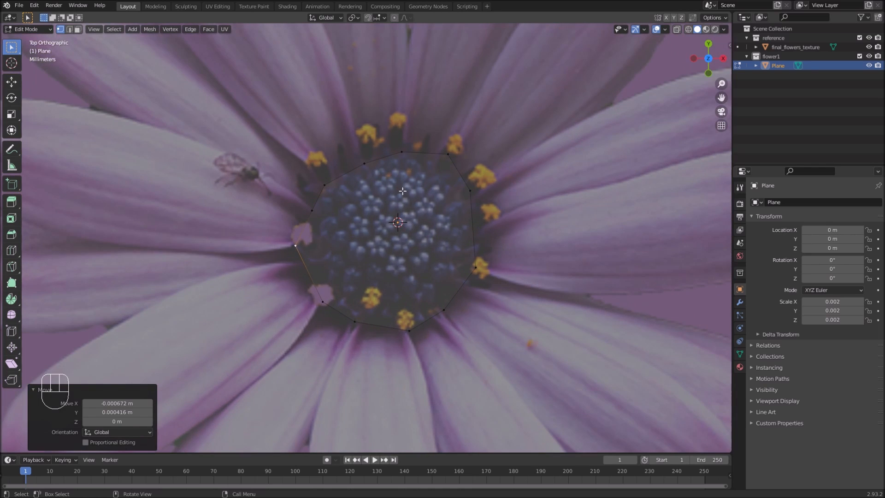
{"action": "scroll", "coordinate": [402, 233], "scroll_direction": "down", "scroll_amount": 2}
{"action": "middle_click_drag", "start_coordinate": [405, 209], "coordinate": [402, 242], "text": "shift"}
{"action": "left_click", "coordinate": [322, 282]}
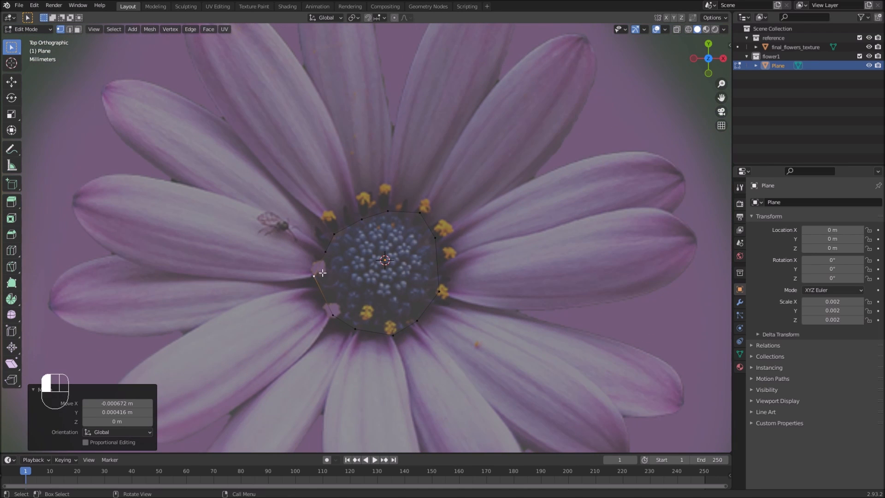
{"action": "key", "text": "g"}
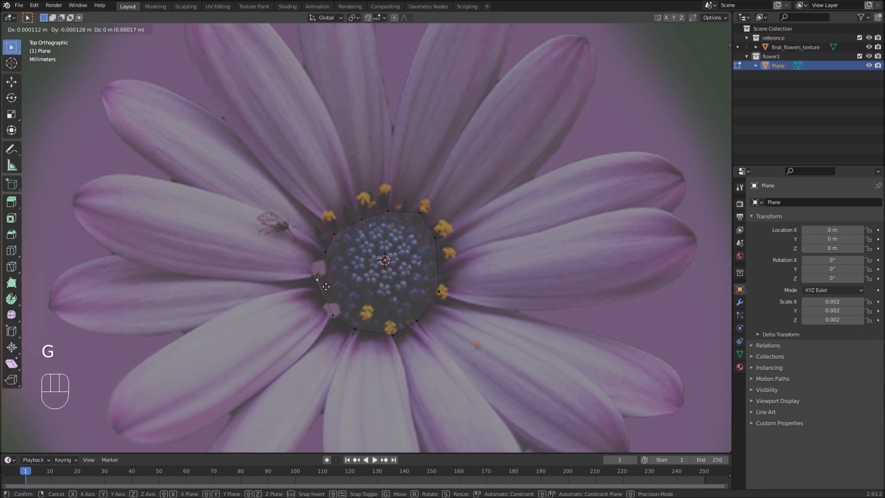
{"action": "left_click", "coordinate": [330, 281]}
{"action": "left_click", "coordinate": [334, 254]}
{"action": "key", "text": "g"}
{"action": "left_click", "coordinate": [335, 255]}
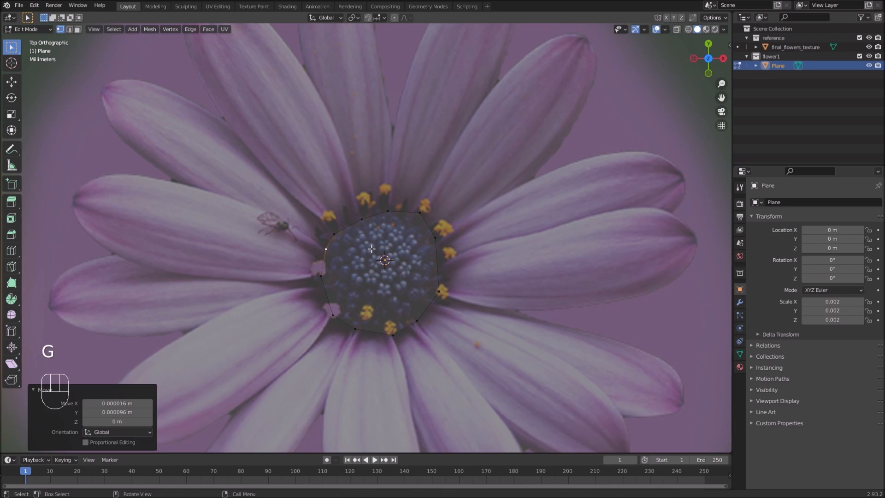
Step: Extrude the top-right edge of the centre out to the tip of the upper-right petal and lower the right tip vertex onto its outline
{"action": "middle_click_drag", "start_coordinate": [390, 228], "coordinate": [389, 279], "text": "shift"}
{"action": "scroll", "coordinate": [390, 272], "scroll_direction": "down", "scroll_amount": 1}
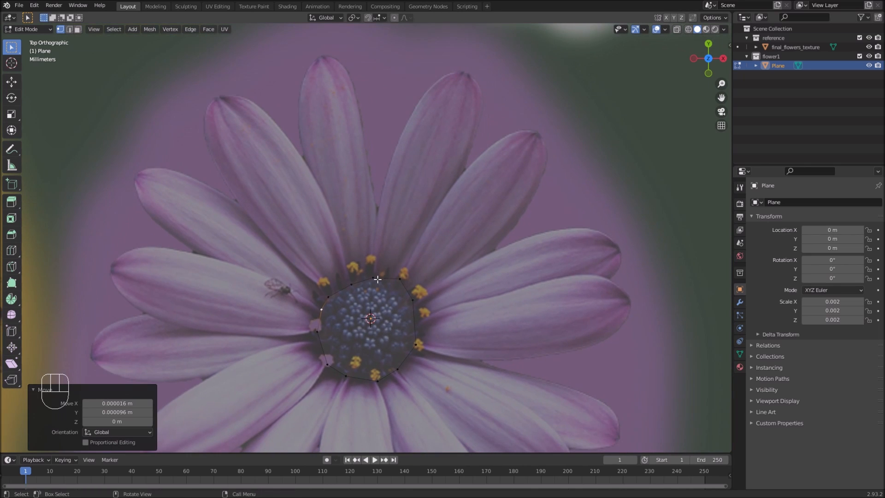
{"action": "left_click", "coordinate": [386, 276]}
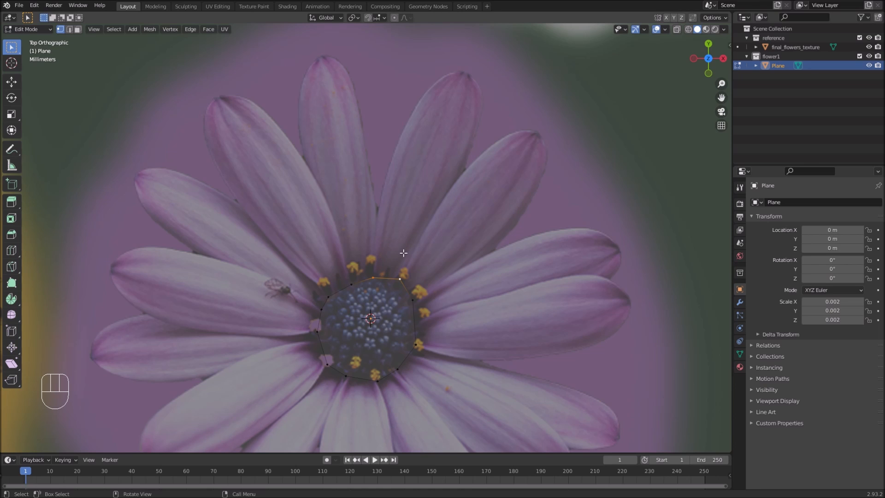
{"action": "key", "text": "e"}
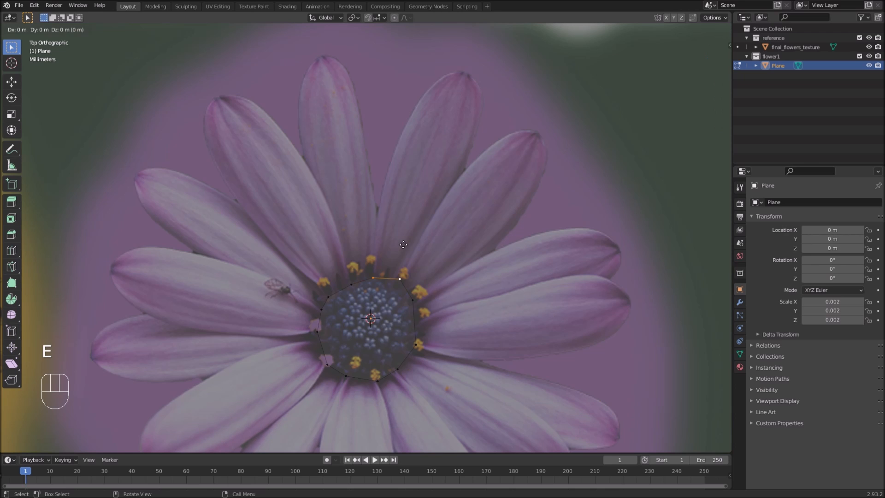
{"action": "left_click", "coordinate": [482, 40]}
{"action": "left_click", "coordinate": [489, 80]}
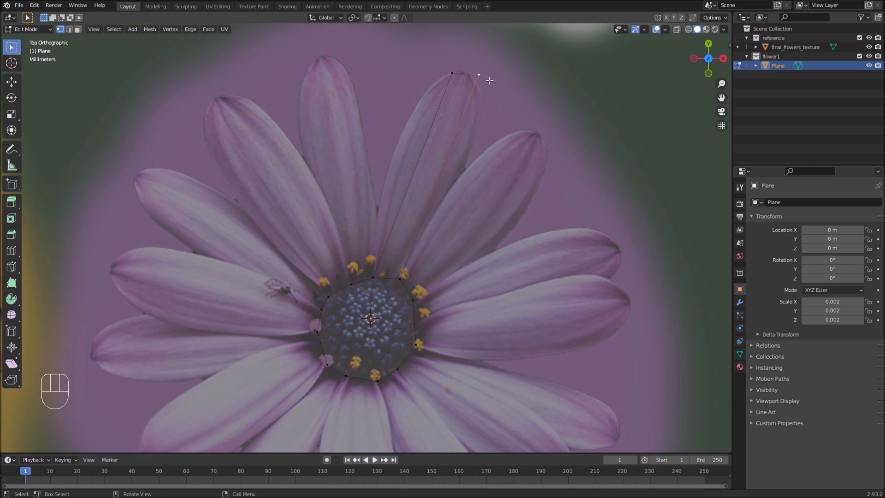
{"action": "key", "text": "g"}
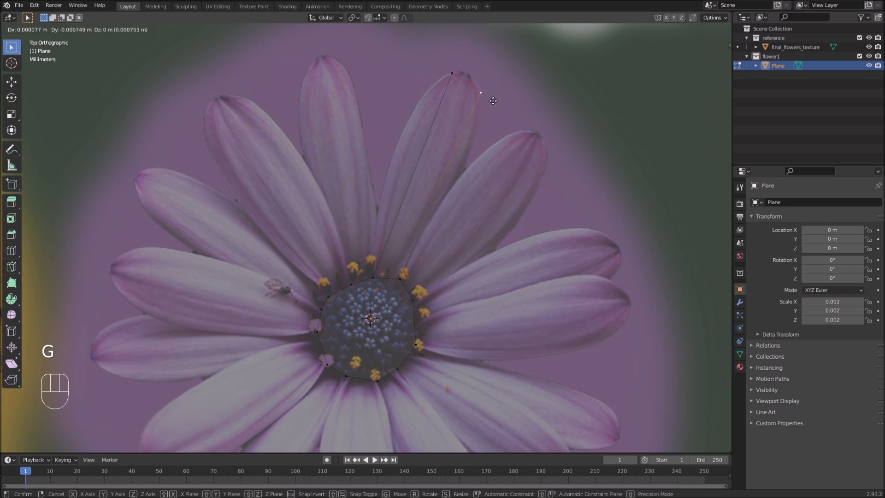
{"action": "left_click", "coordinate": [491, 91]}
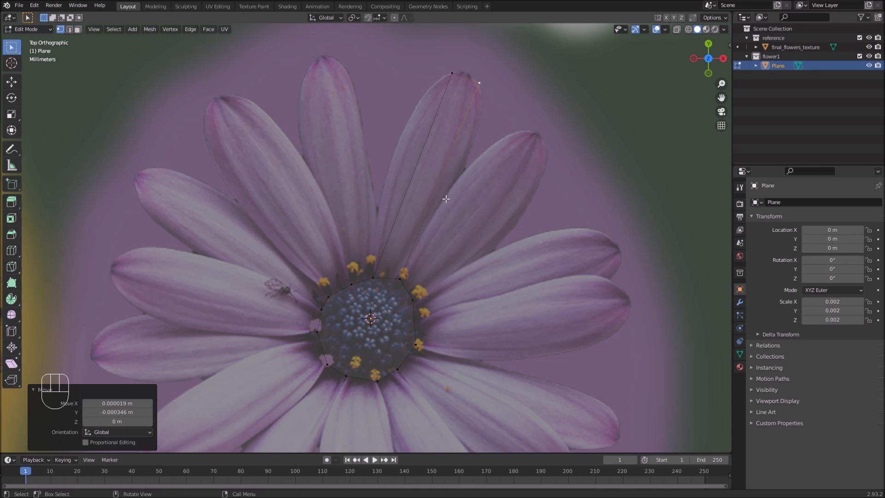
Step: Add a loop cut across the middle of the extruded petal and move its two vertices outward to the petal's sides
{"action": "key", "text": "ctrl"}
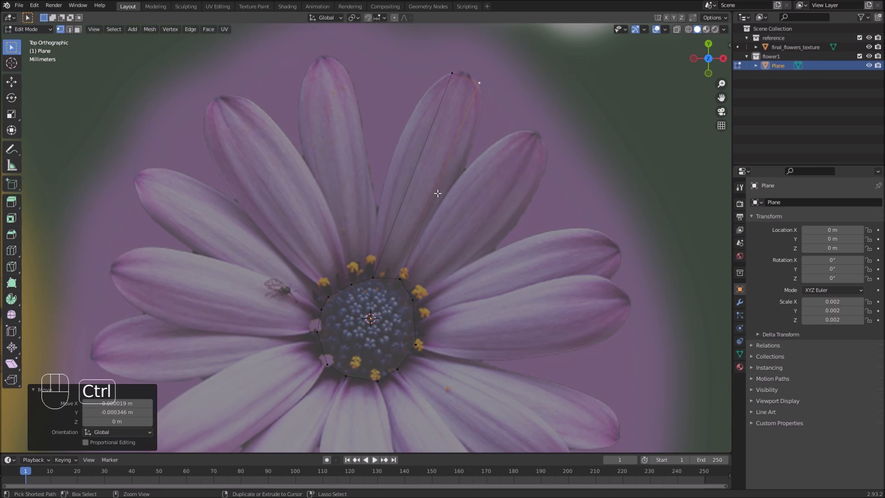
{"action": "key", "text": "ctrl+r"}
{"action": "left_click", "coordinate": [435, 192]}
{"action": "left_click", "coordinate": [434, 196]}
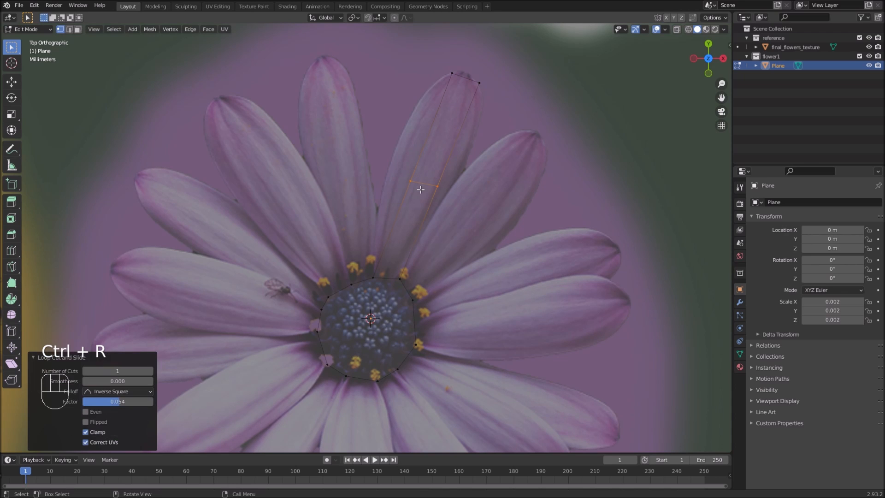
{"action": "left_click", "coordinate": [419, 190]}
{"action": "key", "text": "g"}
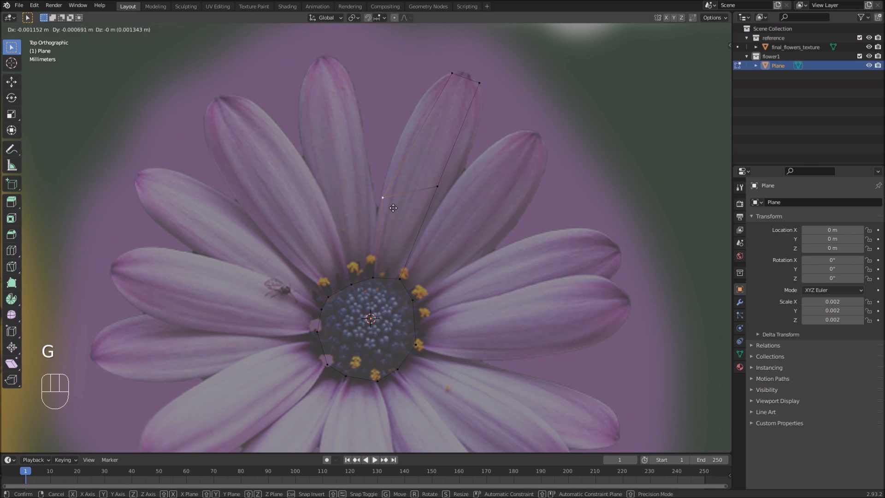
{"action": "left_click", "coordinate": [391, 208]}
{"action": "key", "text": "g"}
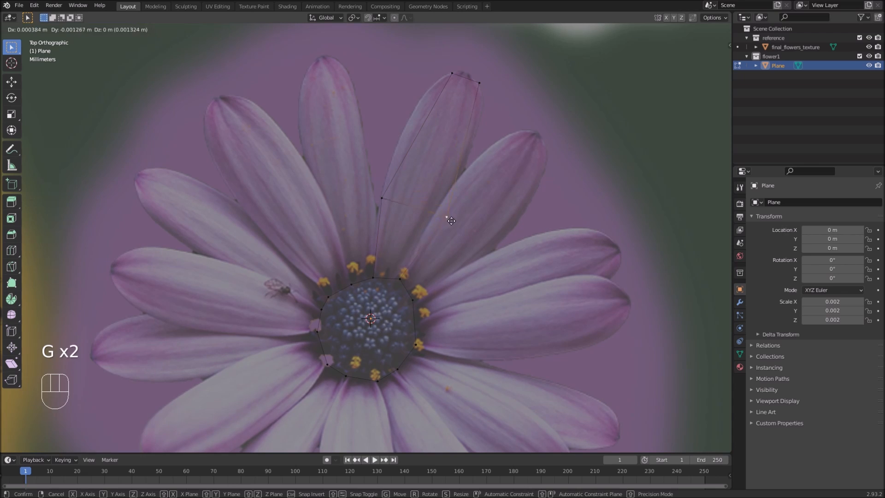
{"action": "left_click", "coordinate": [448, 220]}
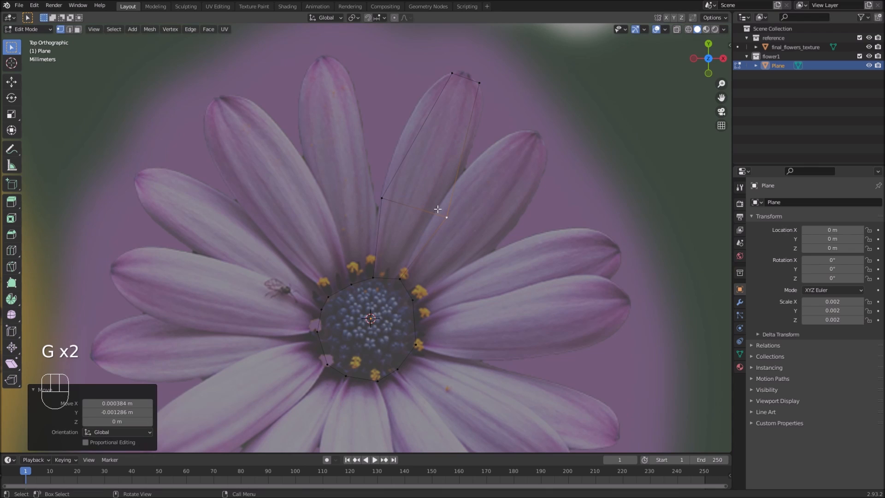
Step: Add a second loop cut across the petal's upper half and spread its two vertices out to the petal's sides
{"action": "key", "text": "ctrl+r"}
{"action": "left_click", "coordinate": [451, 130]}
{"action": "left_click", "coordinate": [451, 129]}
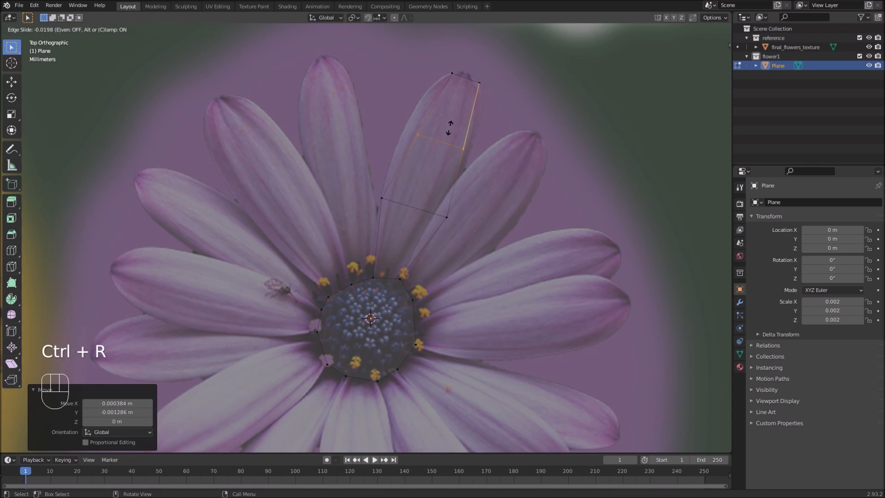
{"action": "left_click", "coordinate": [419, 135]}
{"action": "key", "text": "g"}
{"action": "left_click", "coordinate": [417, 135]}
{"action": "left_click", "coordinate": [464, 148]}
{"action": "key", "text": "g"}
{"action": "left_click", "coordinate": [479, 151]}
Step: Move the right vertex of the petal's lower loop cut slightly inward to match the petal's edge
{"action": "left_click", "coordinate": [456, 224]}
{"action": "key", "text": "g"}
{"action": "left_click", "coordinate": [448, 224]}
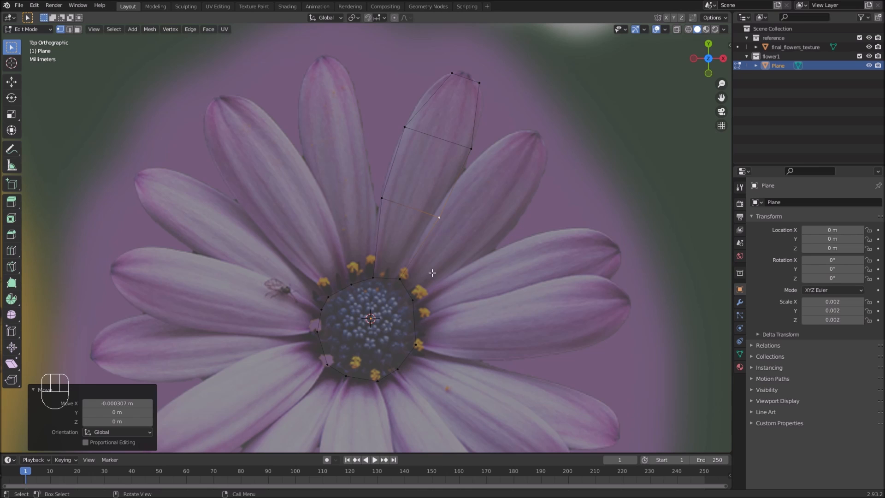
Step: Duplicate the outer two faces of the upper-right petal and place the copy over the neighbouring petal to its right
{"action": "left_click", "coordinate": [452, 74], "text": "shift"}
{"action": "left_click", "coordinate": [480, 83], "text": "shift"}
{"action": "left_click", "coordinate": [471, 149], "text": "shift"}
{"action": "left_click", "coordinate": [405, 126], "text": "shift"}
{"action": "left_click", "coordinate": [382, 197], "text": "shift"}
{"action": "left_click", "coordinate": [438, 220], "text": "shift"}
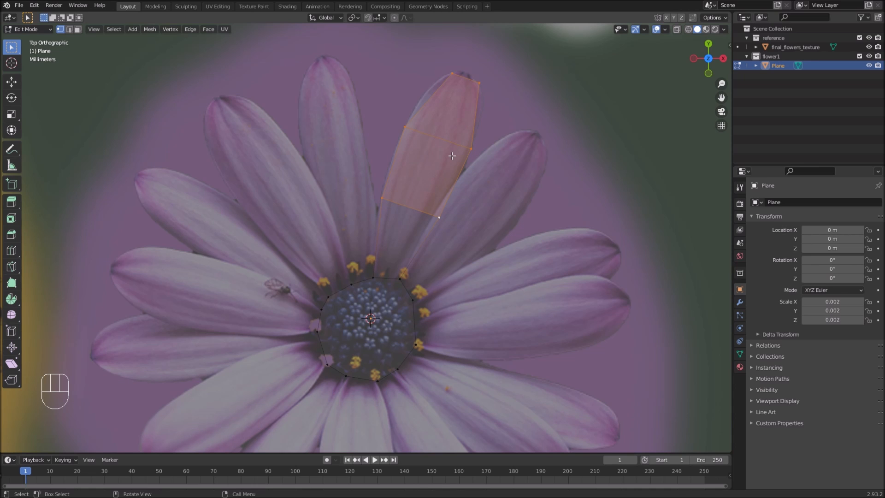
{"action": "middle_click_drag", "start_coordinate": [456, 251], "coordinate": [456, 227], "text": "shift"}
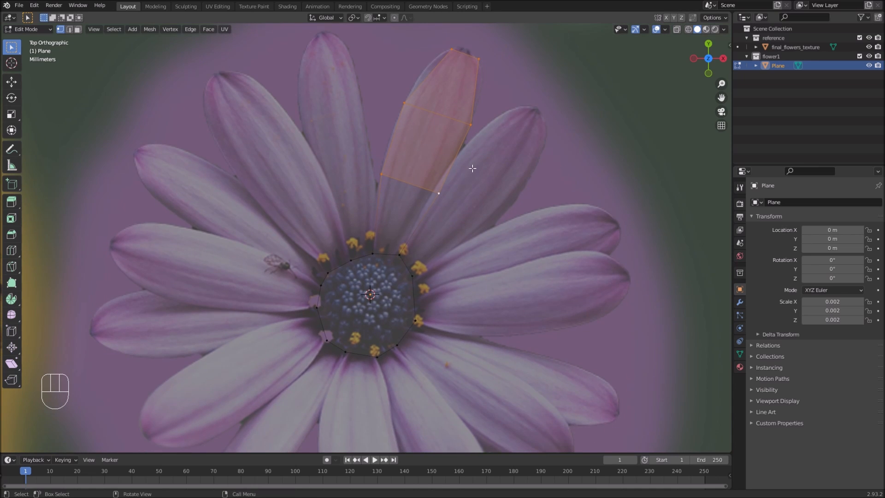
{"action": "key", "text": "shift+d"}
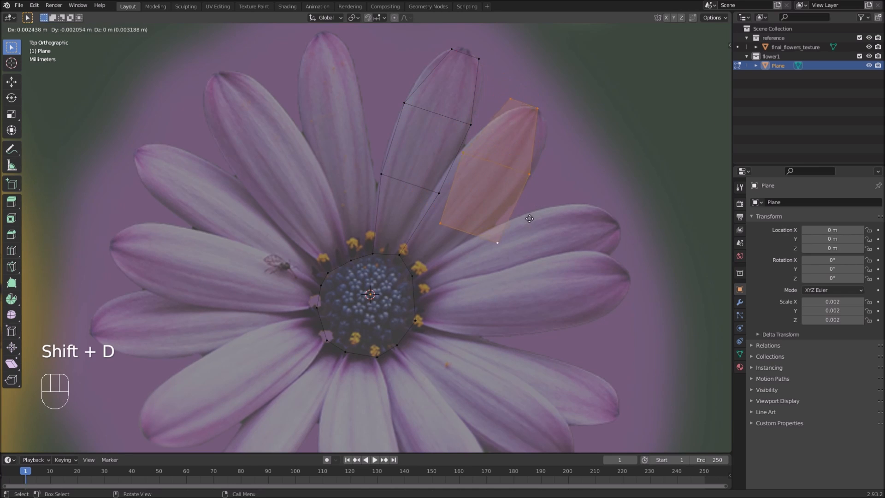
{"action": "left_click", "coordinate": [535, 219]}
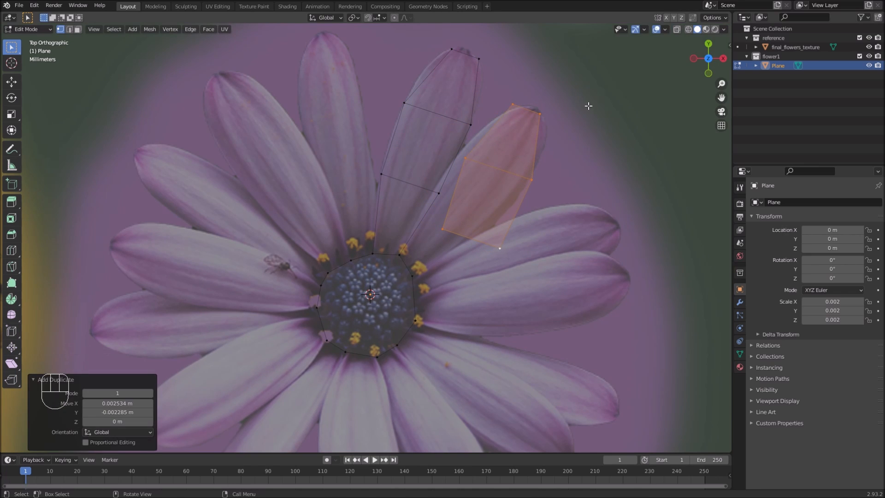
Step: Rotate the duplicated petal faces about 13.5° and shift them slightly up and left to fit the petal's outline
{"action": "key", "text": "r"}
{"action": "left_click", "coordinate": [589, 129]}
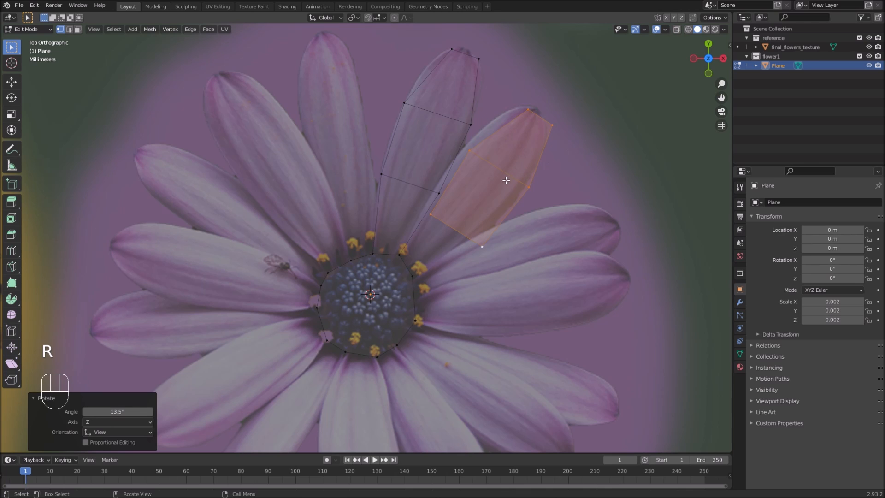
{"action": "key", "text": "g"}
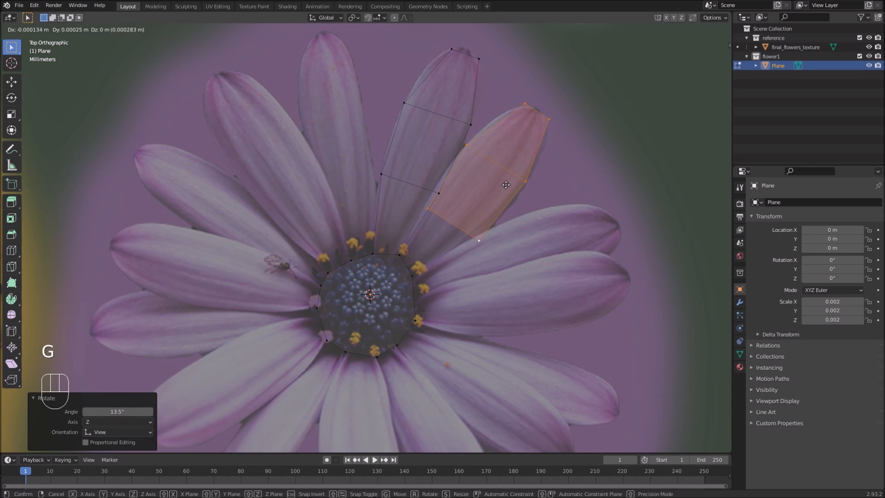
{"action": "left_click", "coordinate": [505, 186]}
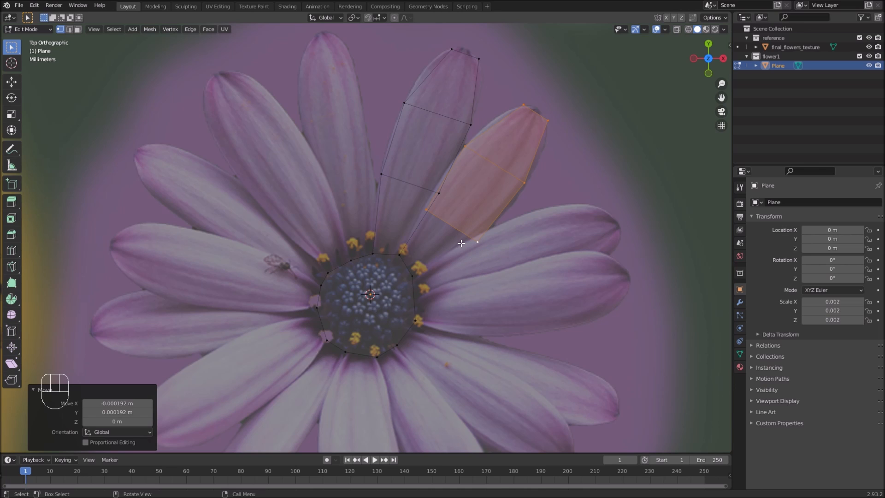
Step: Fill a face between the duplicated petal's inner edge and the adjacent upper-right edge of the flower centre
{"action": "left_click", "coordinate": [69, 29]}
{"action": "left_click", "coordinate": [455, 227]}
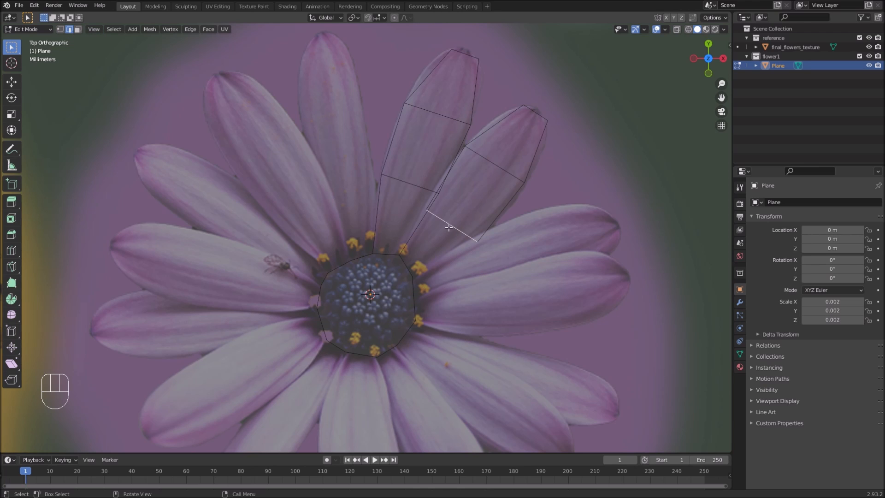
{"action": "left_click", "coordinate": [410, 268], "text": "shift"}
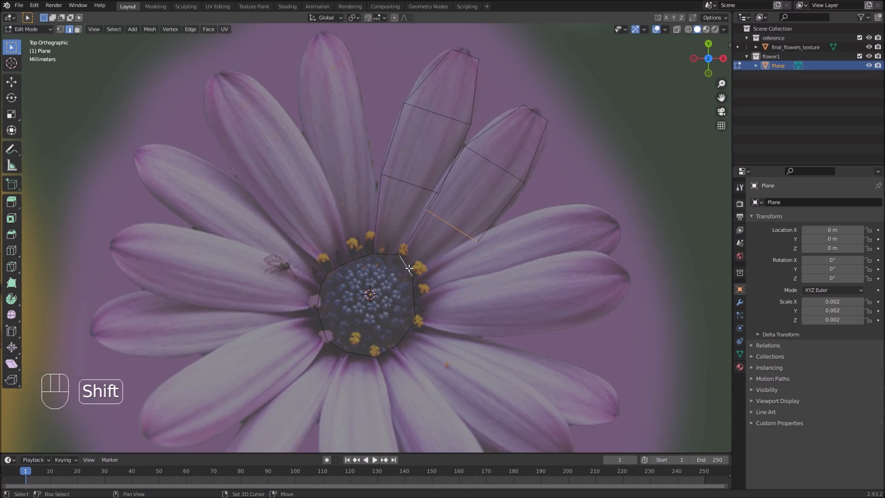
{"action": "key", "text": "f"}
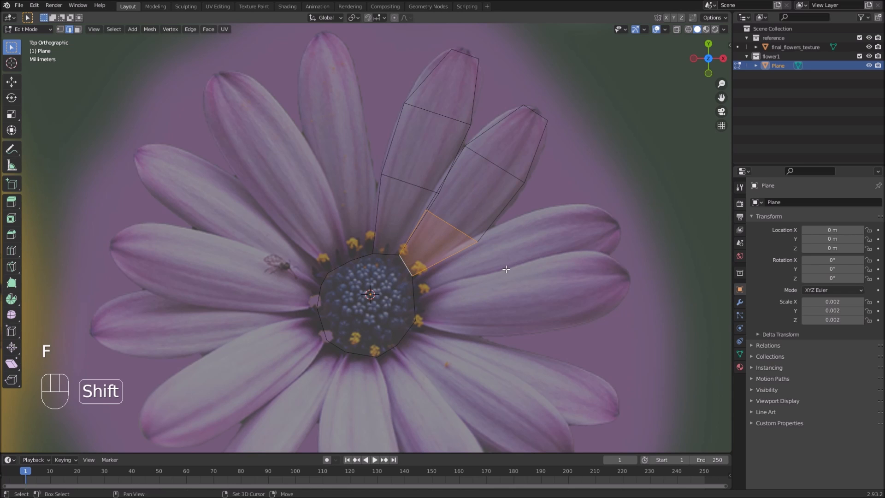
Step: Duplicate the second petal's two outer faces and place the copy over the pair of overlapping petals on the right
{"action": "middle_click_drag", "start_coordinate": [506, 267], "coordinate": [479, 212], "text": "shift"}
{"action": "left_click", "coordinate": [493, 97]}
{"action": "left_click", "coordinate": [77, 29]}
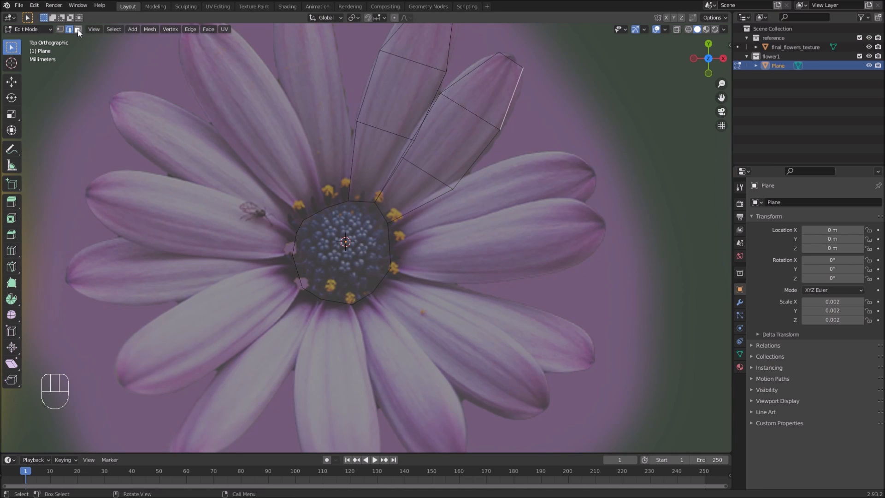
{"action": "left_click", "coordinate": [443, 139]}
{"action": "left_click", "coordinate": [479, 93], "text": "shift"}
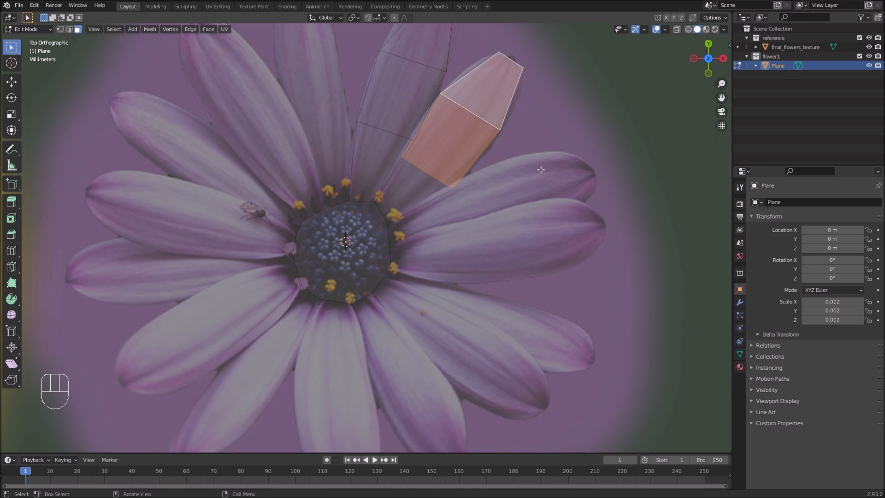
{"action": "key", "text": "shift+d"}
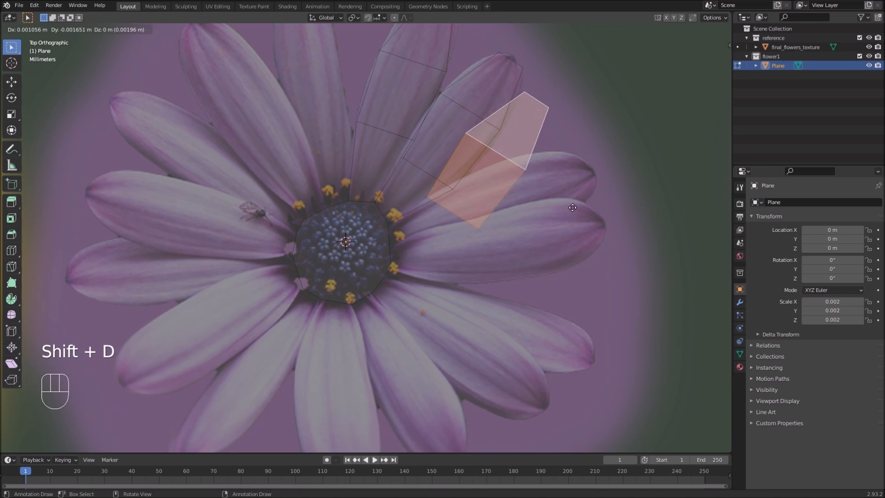
{"action": "left_click", "coordinate": [597, 253]}
Step: Rotate the copied faces about 44.7° and lower them slightly to lie between the two overlapping right petals
{"action": "key", "text": "r"}
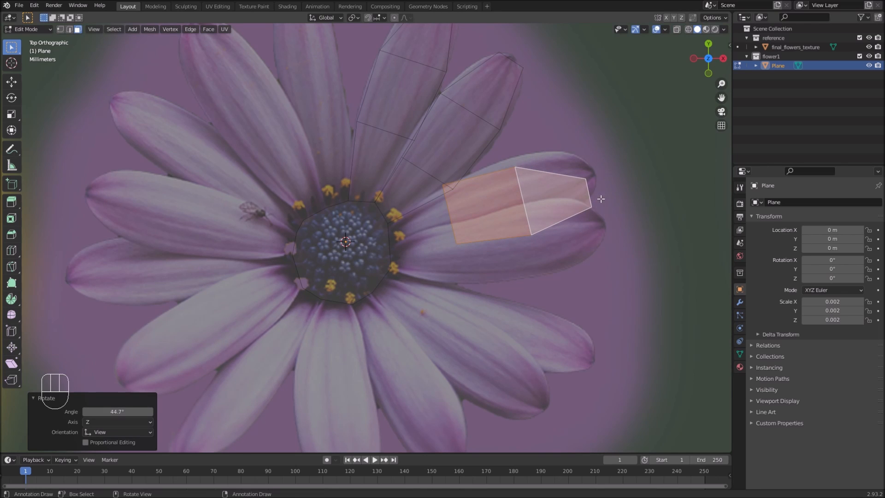
{"action": "key", "text": "g"}
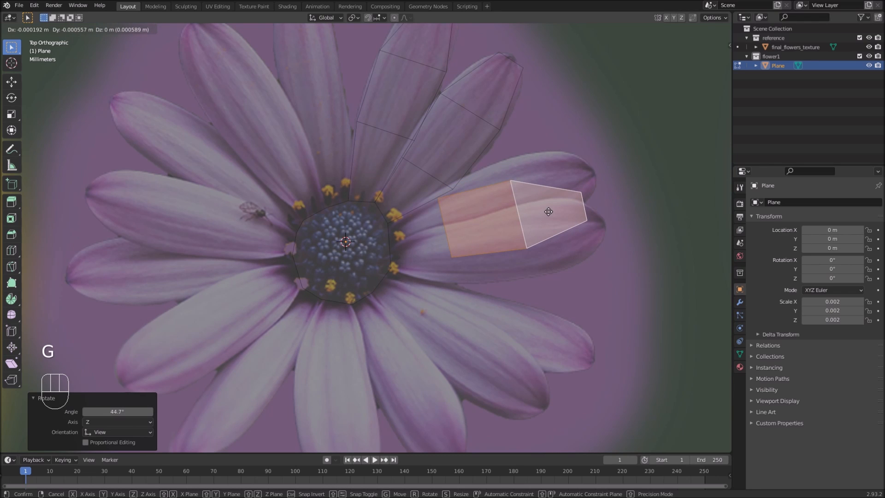
{"action": "left_click", "coordinate": [548, 212]}
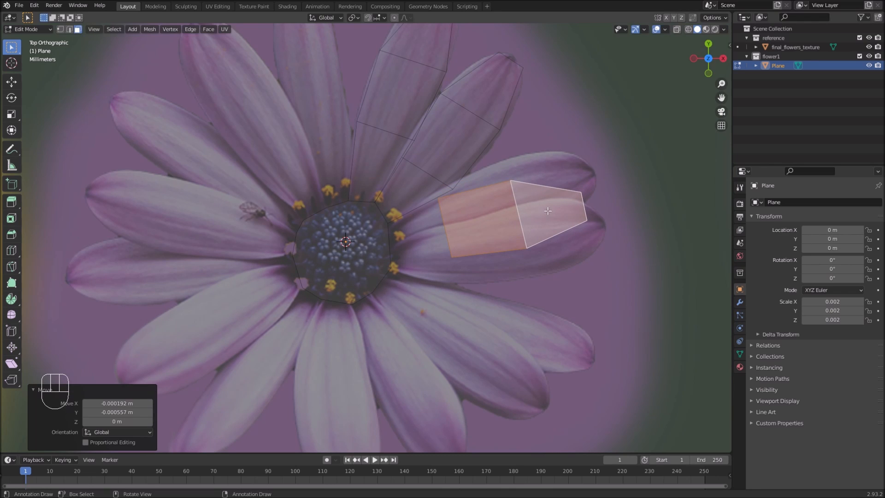
Step: Move the copied faces' upper middle, inner and tip vertices up onto the upper outline of the overlapping right petals
{"action": "left_click", "coordinate": [59, 31]}
{"action": "left_click", "coordinate": [526, 187]}
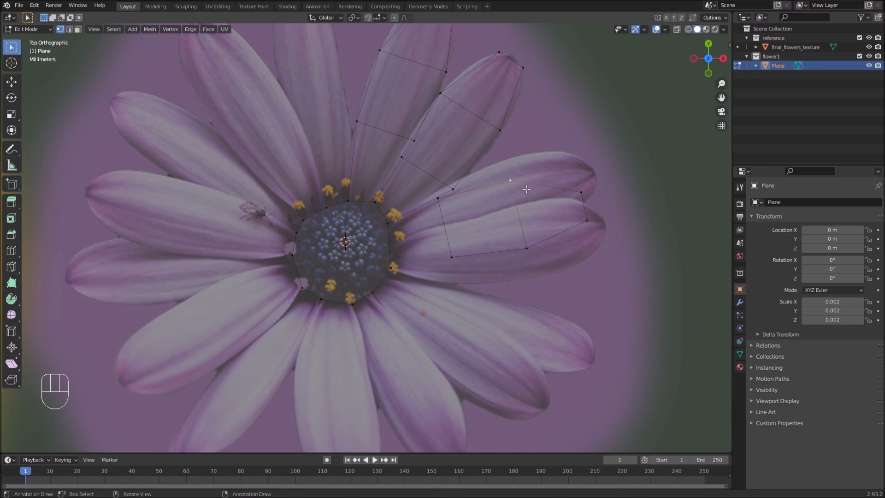
{"action": "key", "text": "g"}
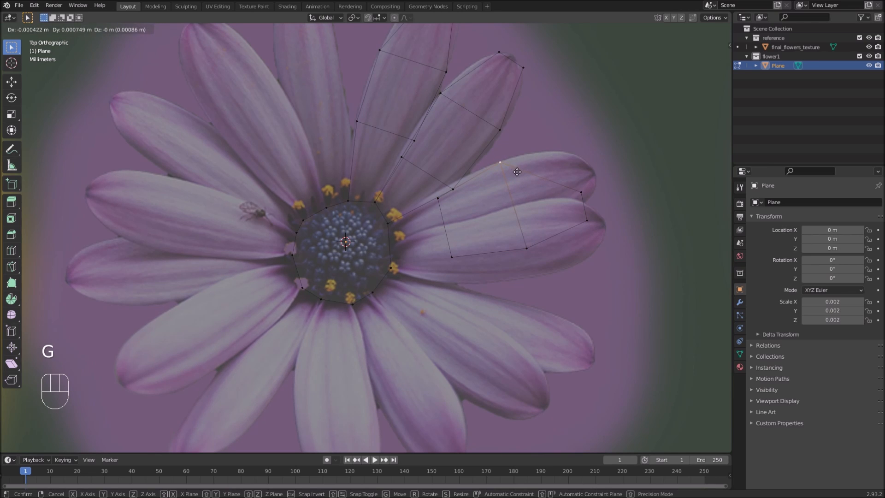
{"action": "left_click", "coordinate": [517, 171]}
{"action": "left_click", "coordinate": [438, 202]}
{"action": "key", "text": "g"}
{"action": "left_click", "coordinate": [443, 205]}
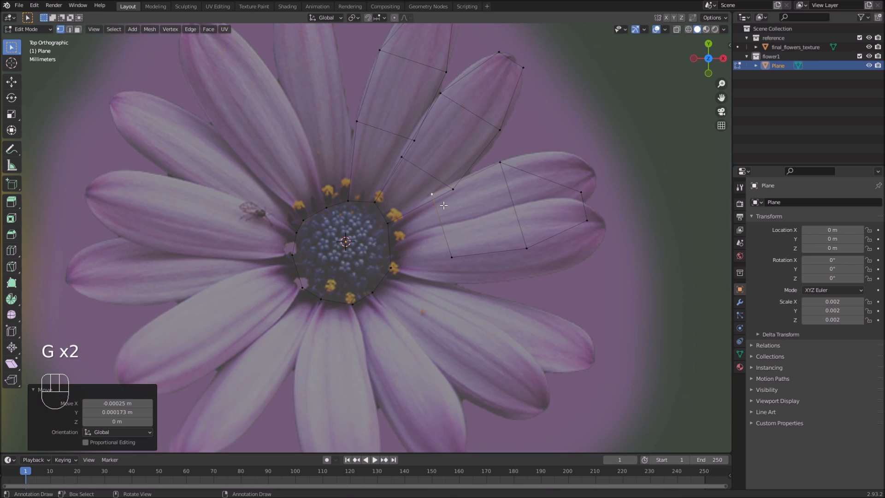
{"action": "left_click", "coordinate": [592, 197]}
{"action": "key", "text": "g"}
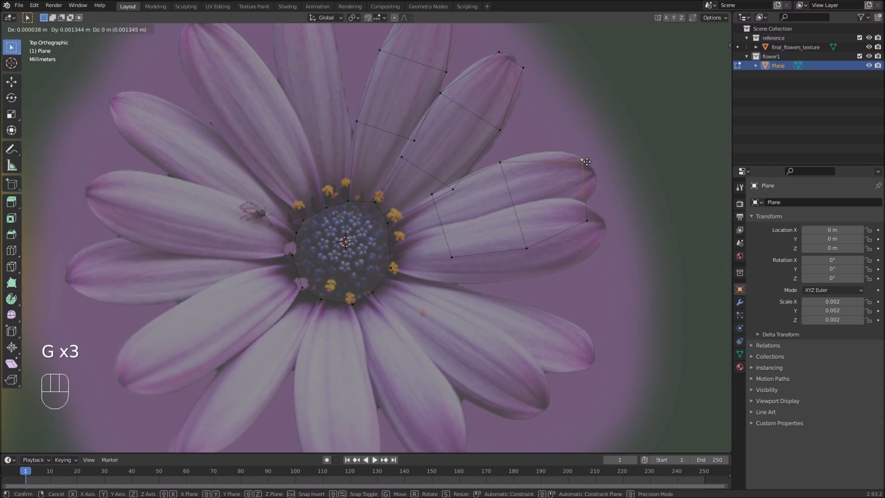
{"action": "left_click", "coordinate": [585, 161]}
Step: Move the copied faces' lower middle, tip and inner vertices down onto the lower outline of the overlapping right petals
{"action": "left_click", "coordinate": [593, 226]}
{"action": "key", "text": "g"}
{"action": "left_click", "coordinate": [593, 225]}
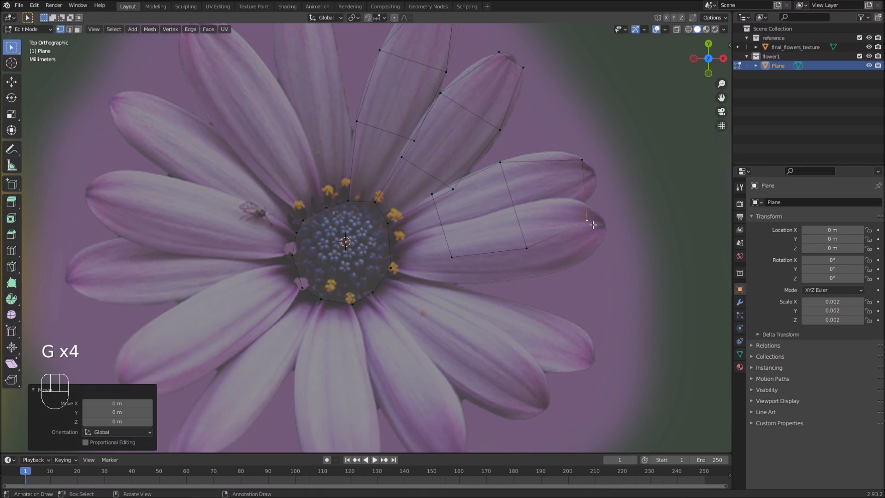
{"action": "left_click", "coordinate": [538, 258]}
{"action": "key", "text": "g"}
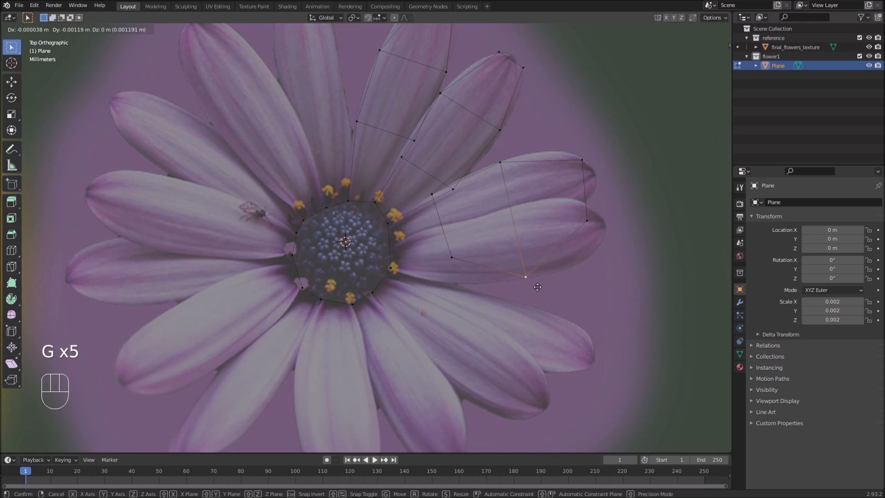
{"action": "left_click", "coordinate": [538, 287]}
{"action": "left_click", "coordinate": [587, 227]}
{"action": "key", "text": "g"}
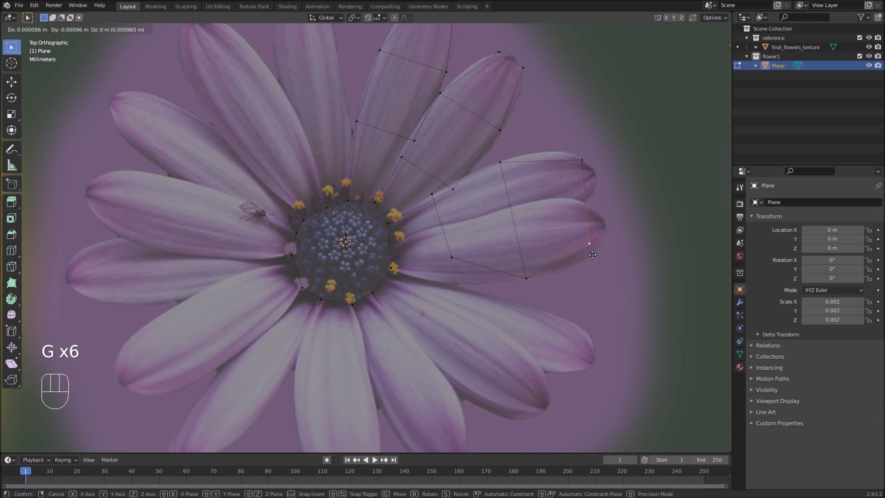
{"action": "left_click", "coordinate": [592, 261]}
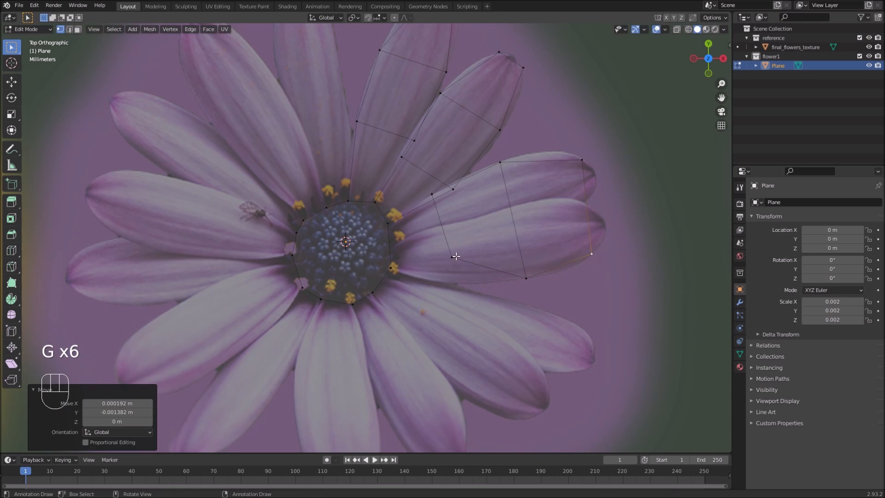
{"action": "left_click", "coordinate": [454, 256]}
{"action": "key", "text": "g"}
{"action": "left_click", "coordinate": [463, 287]}
Step: Fill a face between the inner edge of the overlapping right petals and the right edge of the flower centre
{"action": "key", "text": "2"}
{"action": "left_click", "coordinate": [443, 237]}
{"action": "left_click", "coordinate": [390, 244], "text": "shift"}
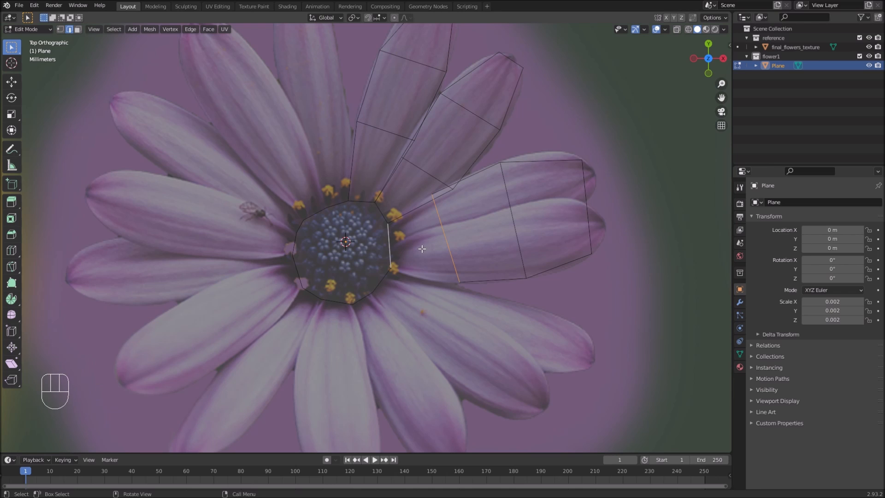
{"action": "key", "text": "f"}
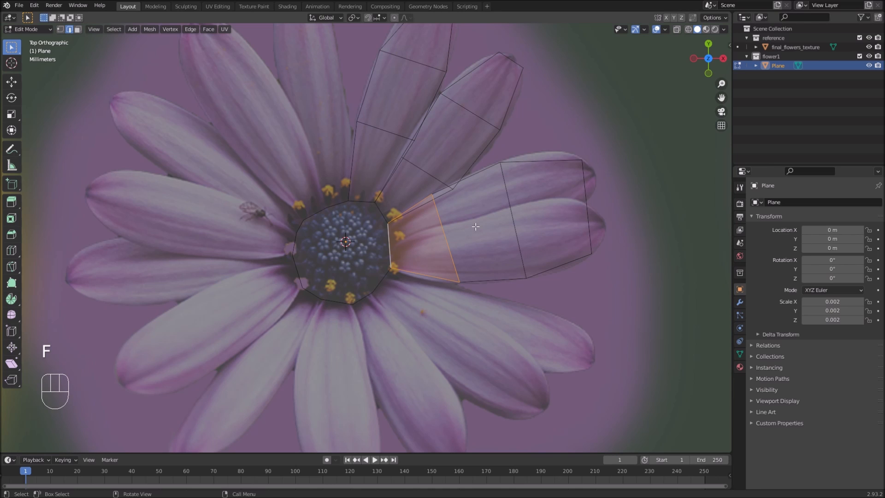
Step: Extrude the centre's lower-right edge partway along the lower-right petal and scale the new edge by about 2.446 to the petal's width
{"action": "middle_click_drag", "start_coordinate": [520, 241], "coordinate": [506, 241], "text": "shift"}
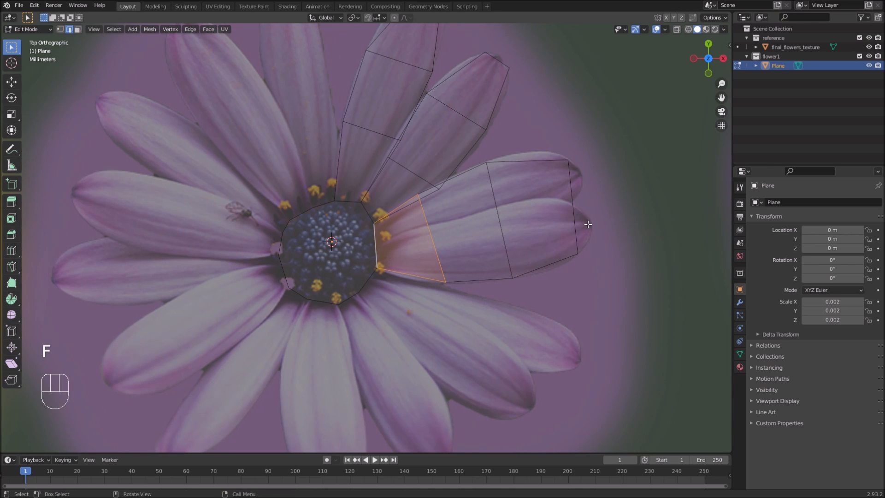
{"action": "middle_click_drag", "start_coordinate": [573, 229], "coordinate": [517, 212], "text": "shift"}
{"action": "mouse_move", "coordinate": [438, 211]}
{"action": "middle_mouse_down", "text": "shift"}
{"action": "mouse_move", "coordinate": [461, 194]}
{"action": "mouse_move", "coordinate": [429, 215]}
{"action": "middle_mouse_up", "text": "shift"}
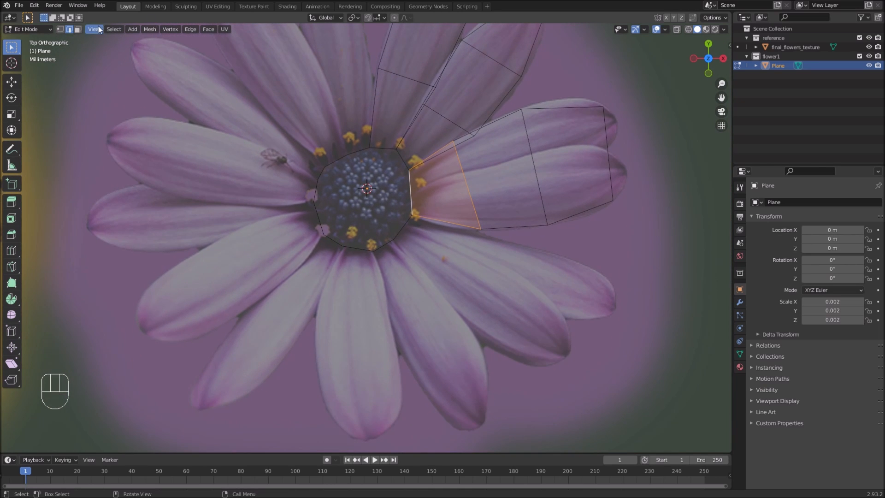
{"action": "left_click", "coordinate": [77, 29]}
{"action": "scroll", "coordinate": [571, 263], "scroll_direction": "down", "scroll_amount": 2}
{"action": "scroll", "coordinate": [525, 262], "scroll_direction": "up", "scroll_amount": 2, "text": "shift"}
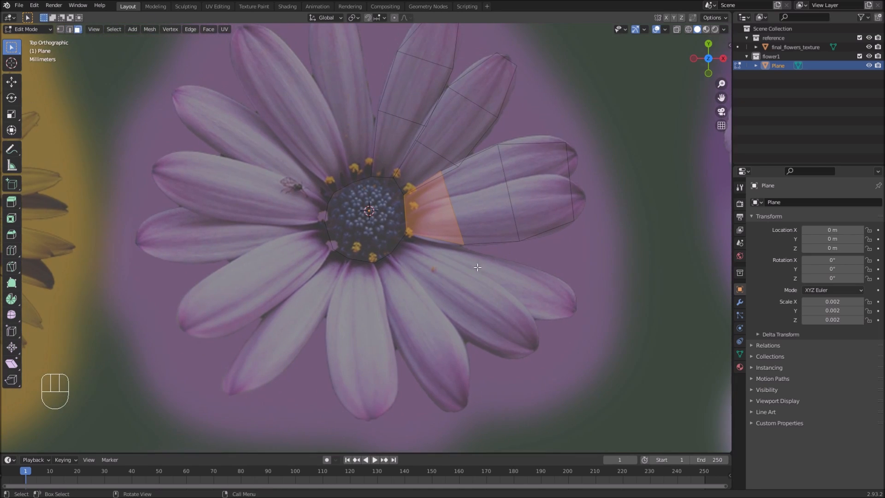
{"action": "left_click", "coordinate": [69, 29]}
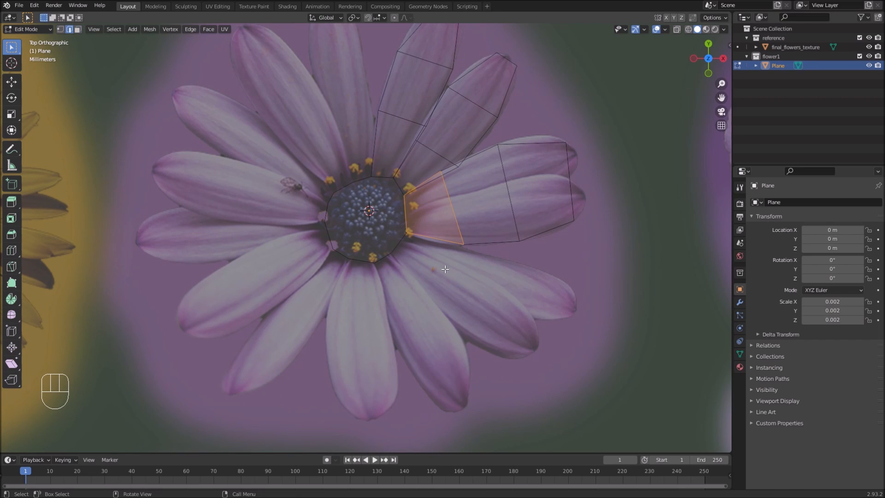
{"action": "left_click", "coordinate": [400, 246]}
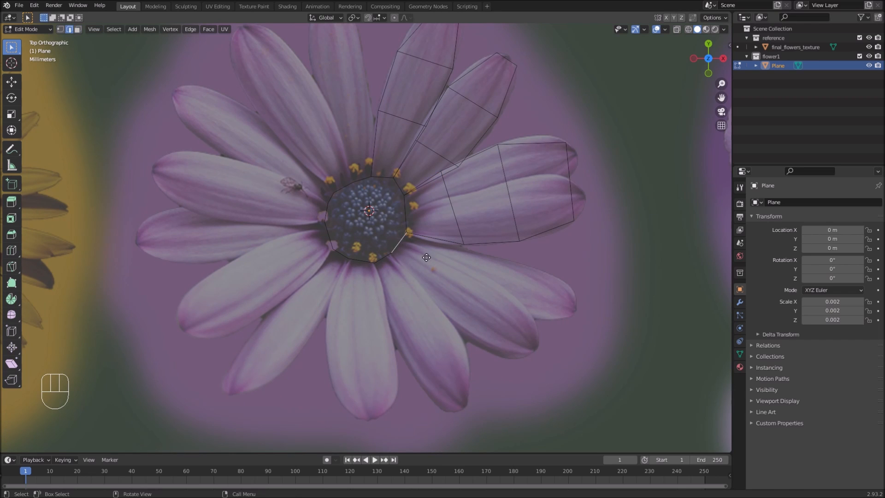
{"action": "key", "text": "e"}
{"action": "left_click", "coordinate": [487, 294]}
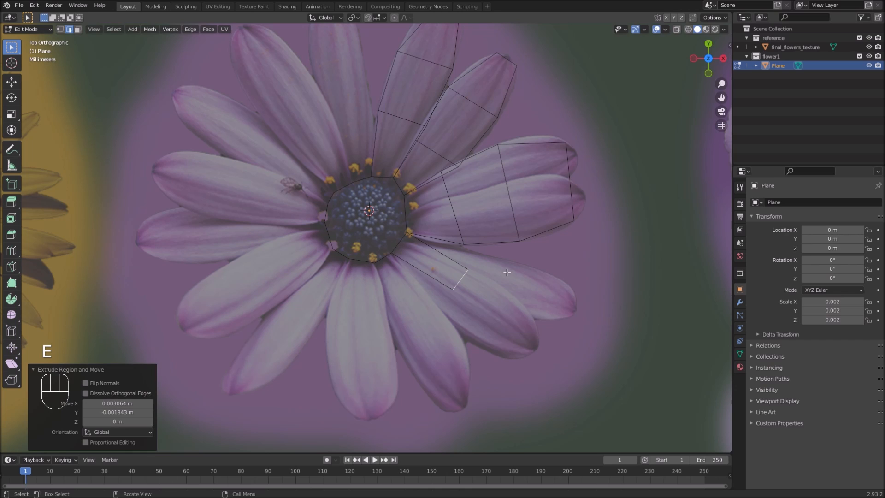
{"action": "key", "text": "s"}
{"action": "left_click", "coordinate": [520, 288]}
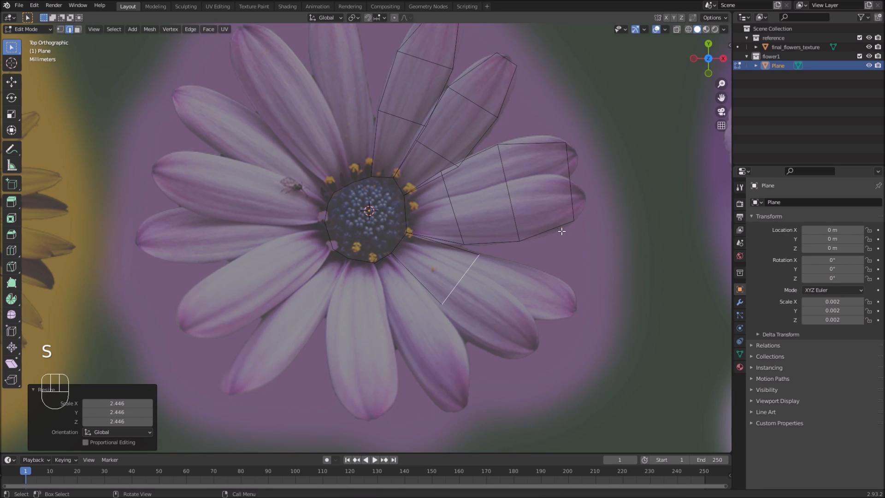
Step: Extrude the widened edge further towards the lower-right petal's tip and rotate the new edge about -2.61°
{"action": "key", "text": "e"}
{"action": "left_click", "coordinate": [541, 317]}
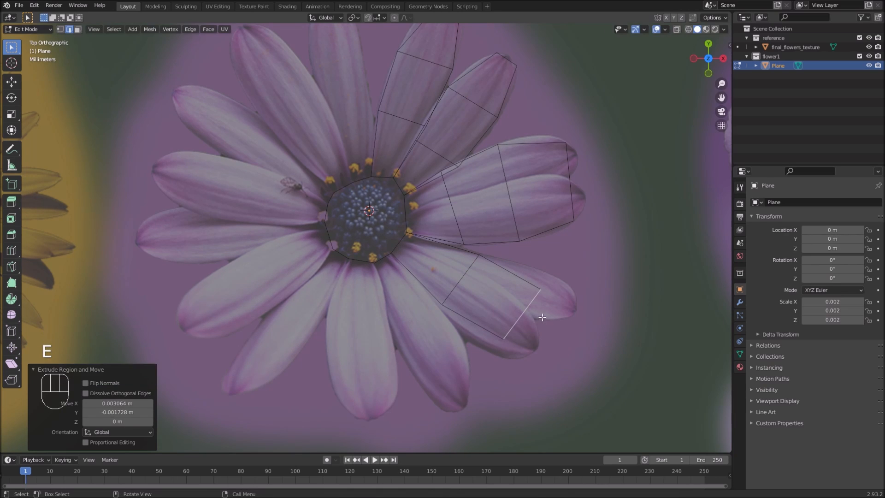
{"action": "key", "text": "r"}
{"action": "left_click", "coordinate": [585, 321]}
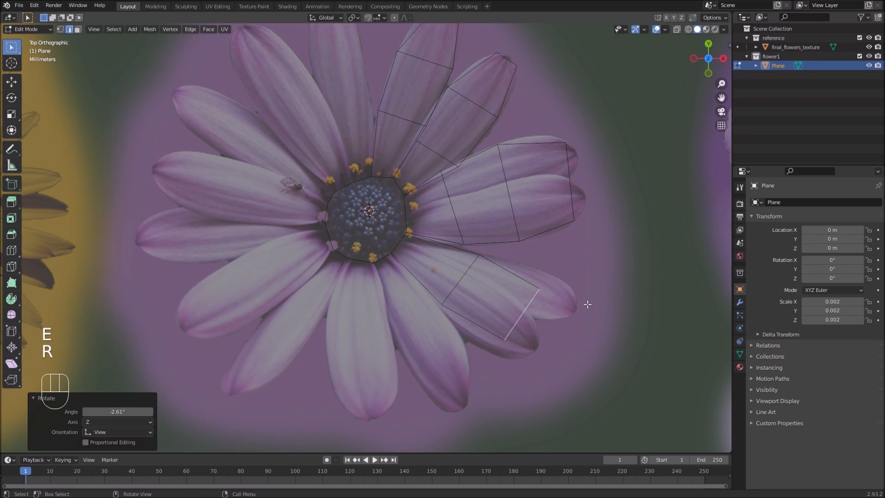
Step: Scale the lower-right petal's outer edge by about 1.547, move it back towards the centre and scale it by about 0.96 to fit the outline
{"action": "key", "text": "s"}
{"action": "left_click", "coordinate": [597, 326]}
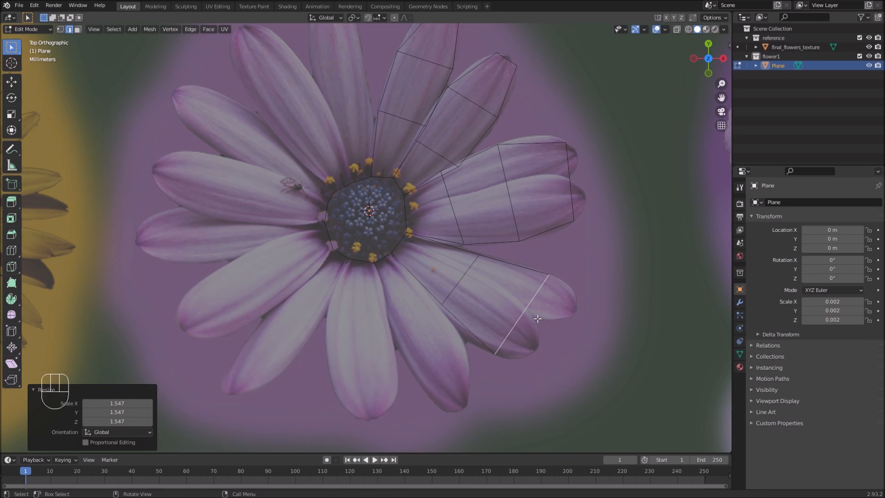
{"action": "key", "text": "g"}
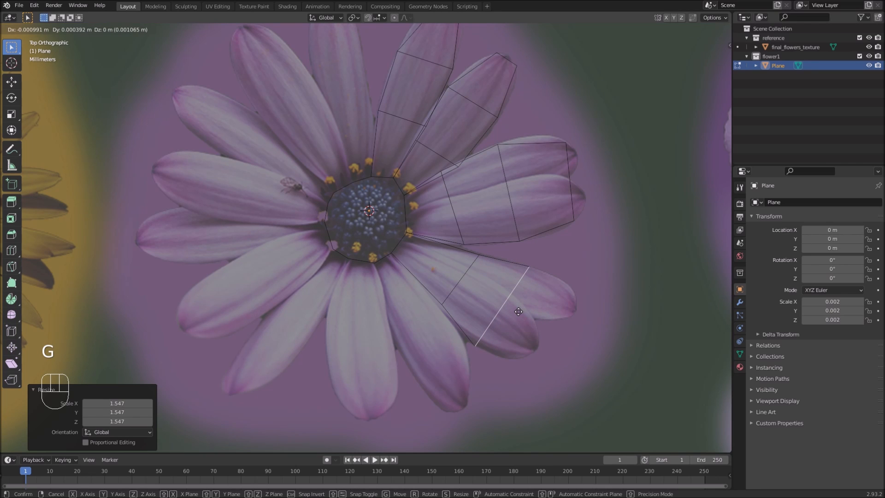
{"action": "left_click", "coordinate": [518, 311]}
{"action": "key", "text": "s"}
{"action": "left_click", "coordinate": [630, 276]}
Step: Extrude the lower-right petal's outer edge to the tip, narrow the new edge and move it slightly inward onto the petal
{"action": "key", "text": "e"}
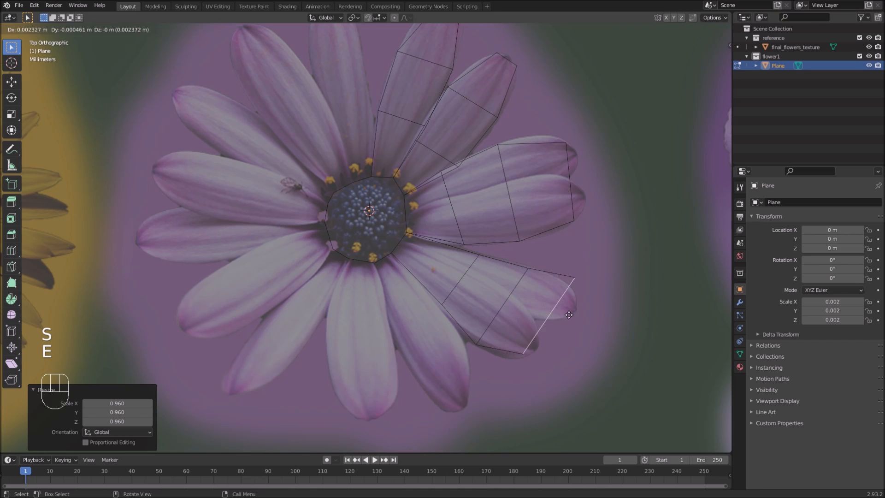
{"action": "left_click", "coordinate": [566, 320]}
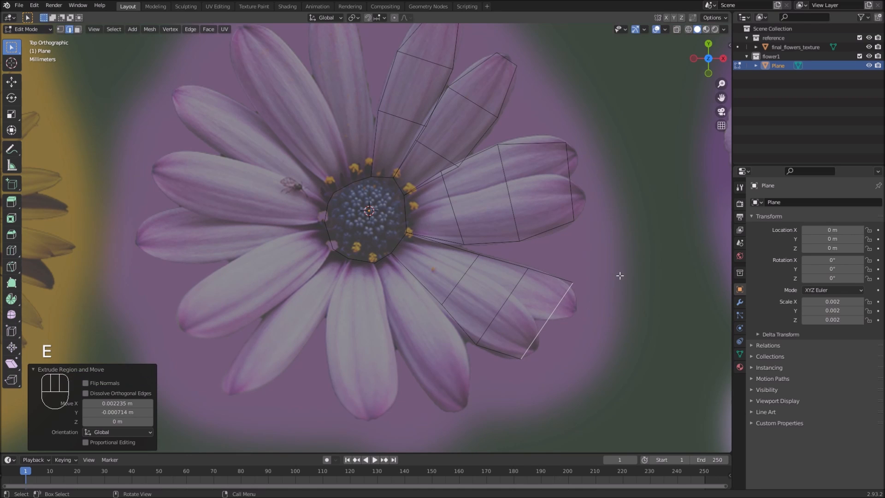
{"action": "key", "text": "s"}
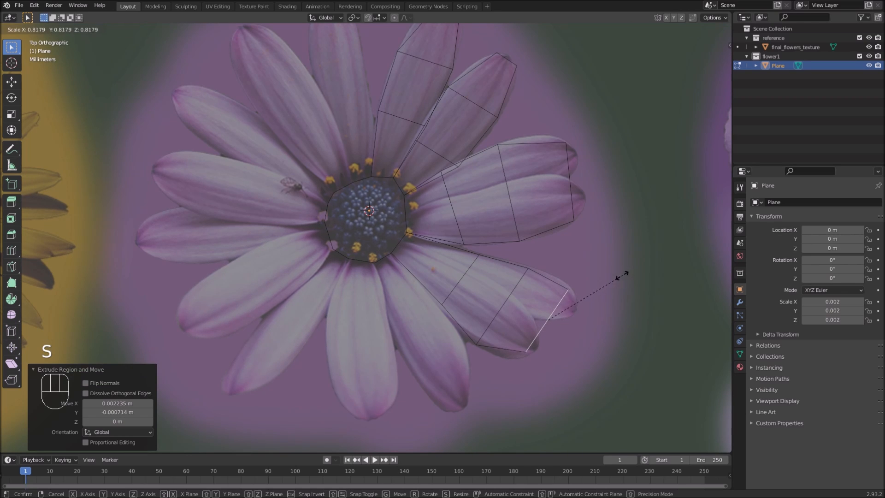
{"action": "left_click", "coordinate": [613, 286]}
{"action": "key", "text": "g"}
{"action": "left_click", "coordinate": [551, 328]}
Step: Extrude the centre's bottom-right edge partway along the adjacent lower petal and scale the new edge by about 2.514 to its width
{"action": "middle_click_drag", "start_coordinate": [492, 319], "coordinate": [537, 309], "text": "shift"}
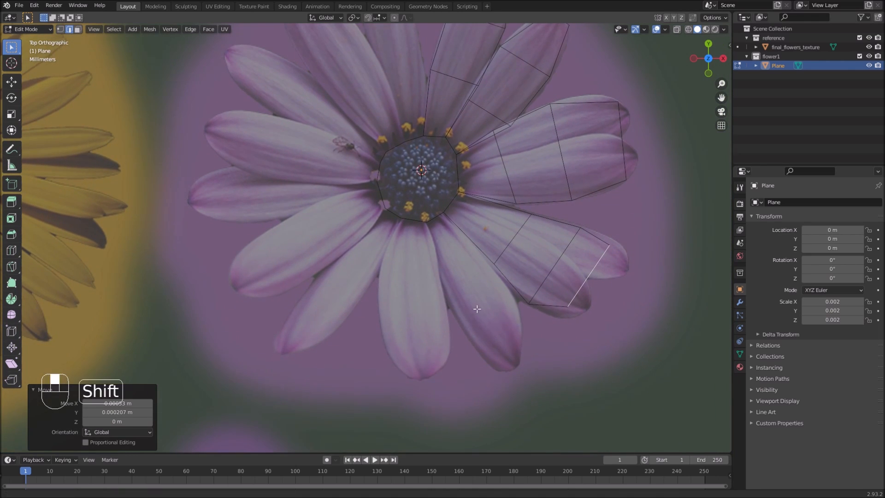
{"action": "middle_click_drag", "start_coordinate": [474, 310], "coordinate": [493, 291], "text": "shift"}
{"action": "left_click", "coordinate": [455, 199]}
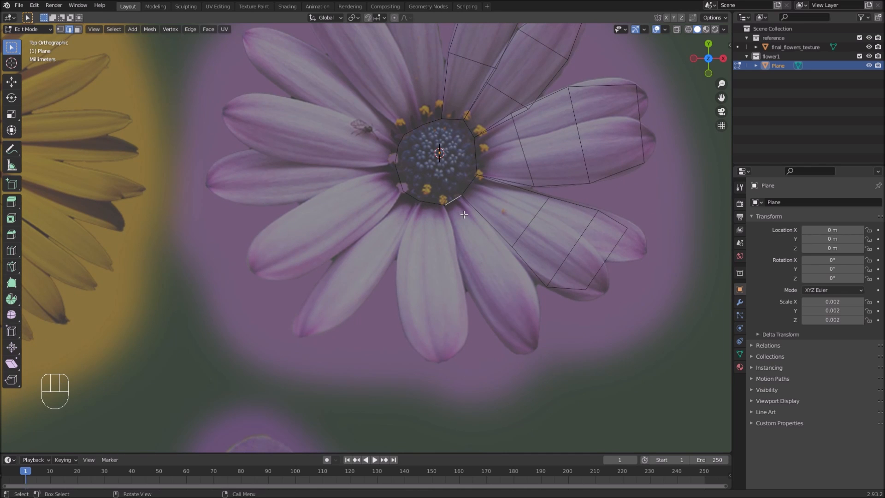
{"action": "key", "text": "e"}
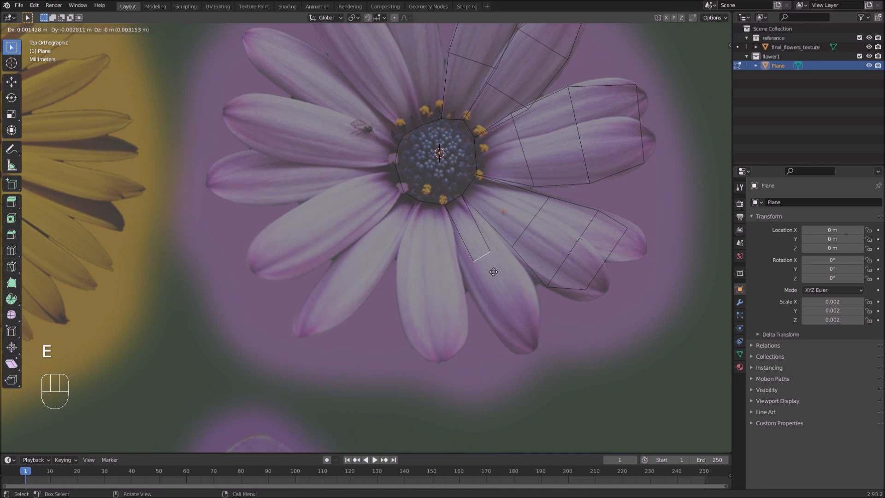
{"action": "left_click", "coordinate": [493, 271]}
{"action": "key", "text": "s"}
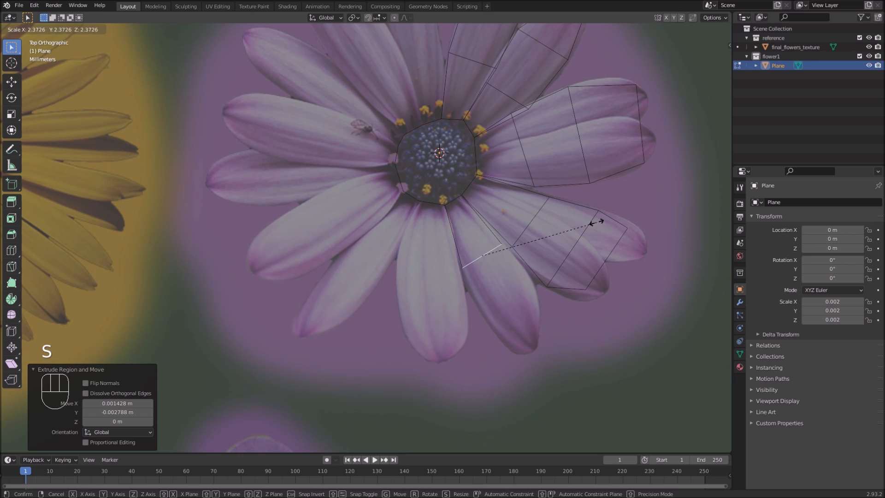
{"action": "left_click", "coordinate": [592, 233]}
Step: Extrude the same petal's widened edge further towards its tip and scale the new edge by about 1.208
{"action": "key", "text": "e"}
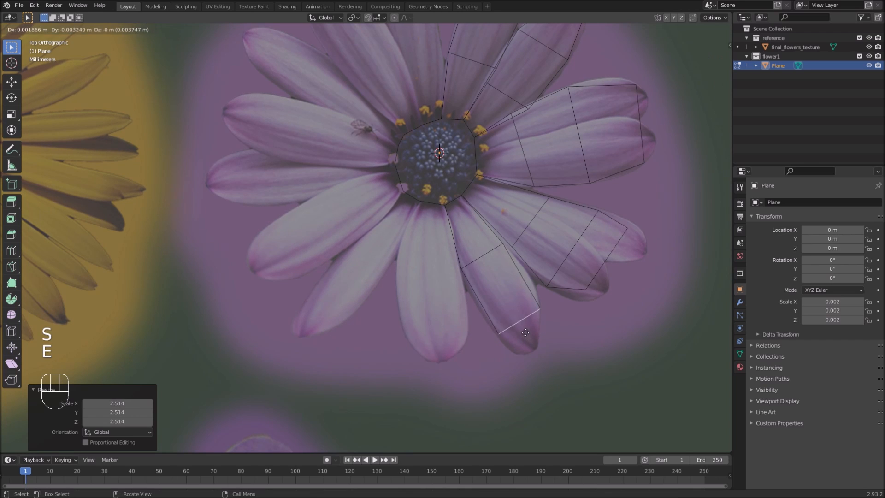
{"action": "left_click", "coordinate": [534, 295]}
{"action": "key", "text": "s"}
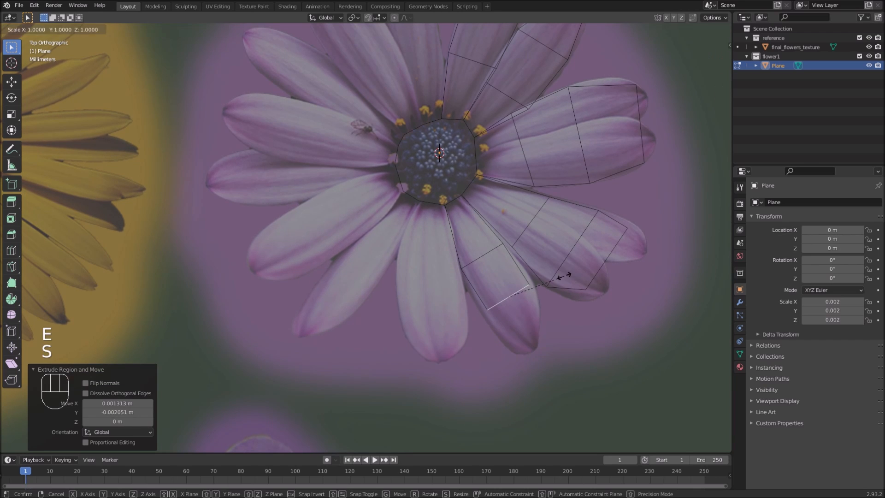
{"action": "left_click", "coordinate": [552, 293]}
Step: Extrude that petal's outer edge to the tip, scale the end edge down to a narrow point and move it onto the tip
{"action": "key", "text": "e"}
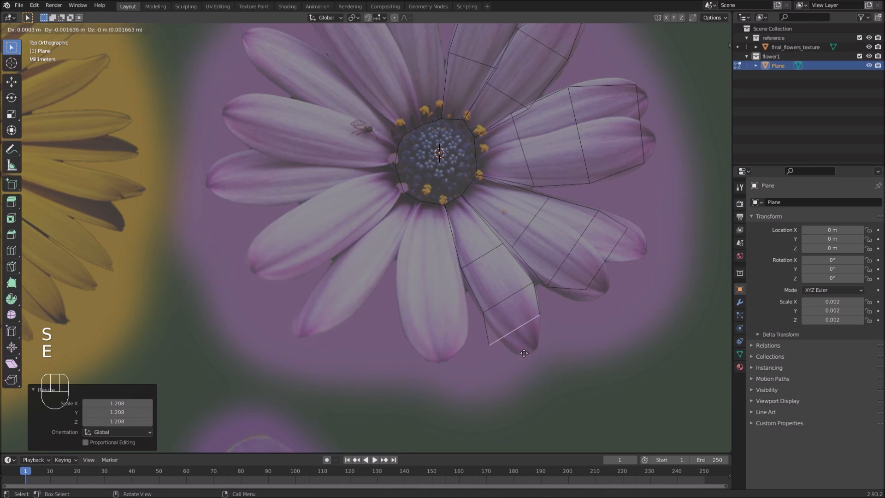
{"action": "left_click", "coordinate": [537, 371]}
{"action": "key", "text": "s"}
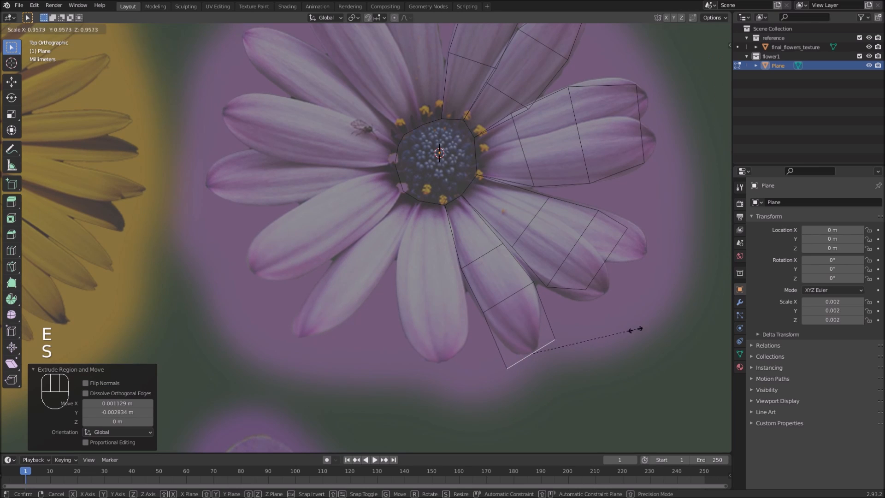
{"action": "left_click", "coordinate": [558, 361]}
{"action": "key", "text": "g"}
{"action": "left_click", "coordinate": [556, 372]}
Step: Extrude the centre's bottom edge down the bottom petal, rotate the new edge about -7.18° and widen it to the petal's outline
{"action": "left_click", "coordinate": [436, 212]}
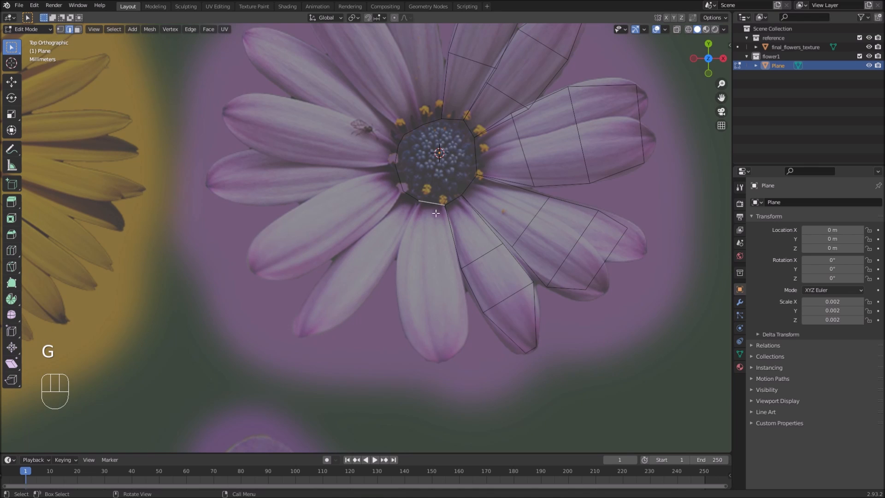
{"action": "key", "text": "e"}
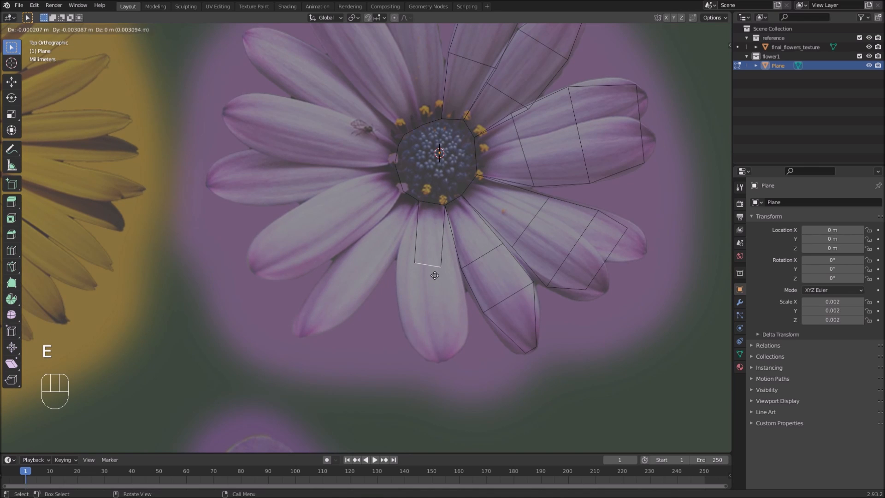
{"action": "left_click", "coordinate": [434, 271]}
{"action": "key", "text": "r"}
{"action": "left_click", "coordinate": [442, 299]}
{"action": "key", "text": "s"}
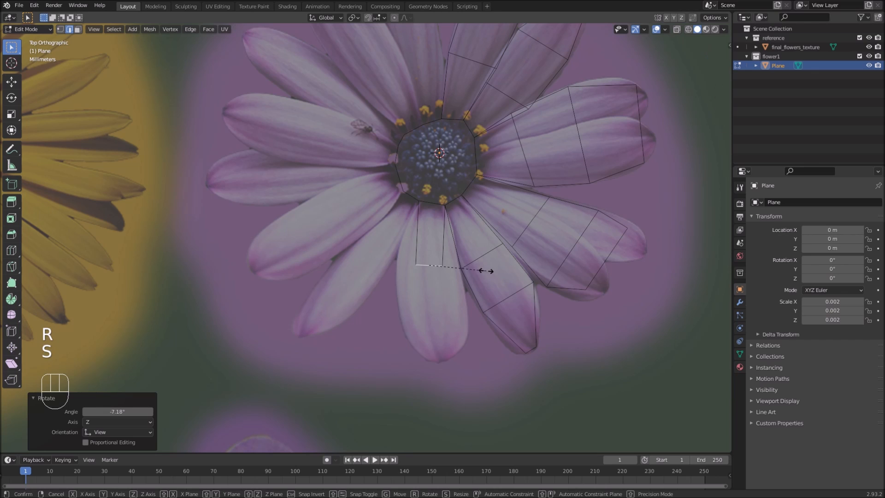
{"action": "left_click", "coordinate": [546, 284]}
Step: Extrude the bottom petal's edge further down, rotate the new edge level and scale it by about 1.182
{"action": "key", "text": "e"}
{"action": "left_click", "coordinate": [439, 330]}
{"action": "key", "text": "r"}
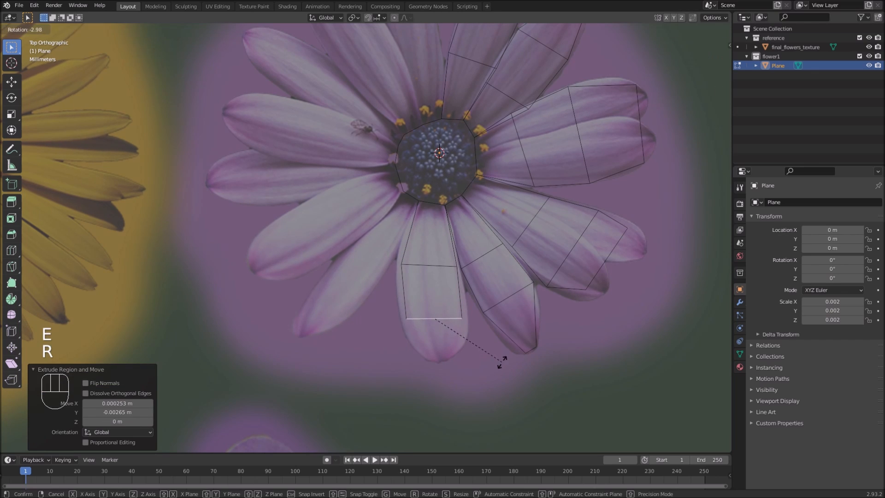
{"action": "left_click", "coordinate": [497, 343]}
{"action": "key", "text": "s"}
{"action": "left_click", "coordinate": [509, 324]}
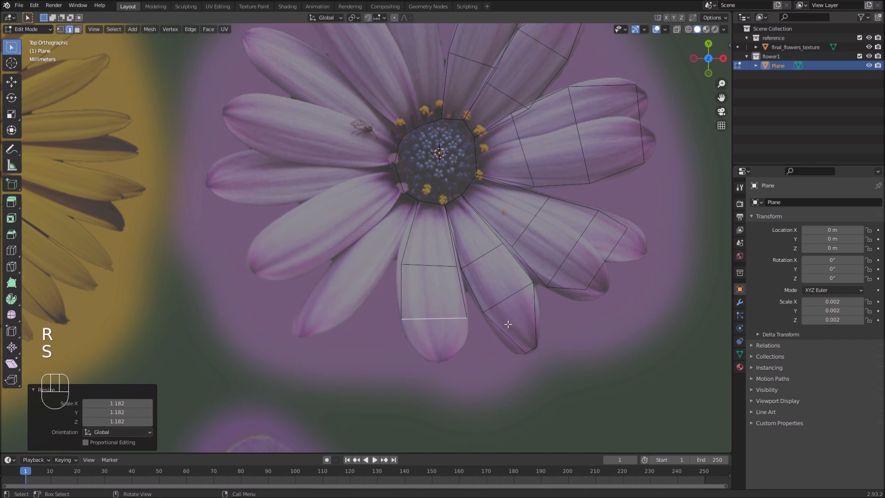
Step: Extrude the bottom petal's outer edge to the tip and scale the end edge down to about 0.2
{"action": "key", "text": "e"}
{"action": "left_click", "coordinate": [453, 377]}
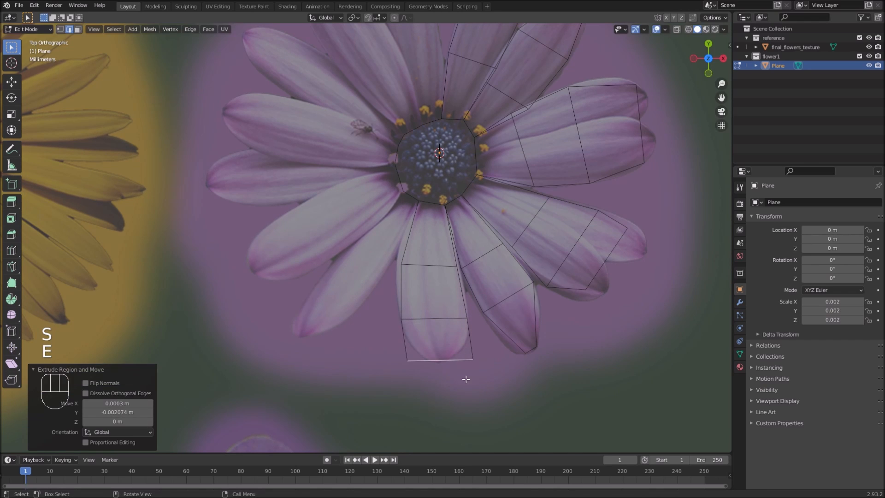
{"action": "key", "text": "s"}
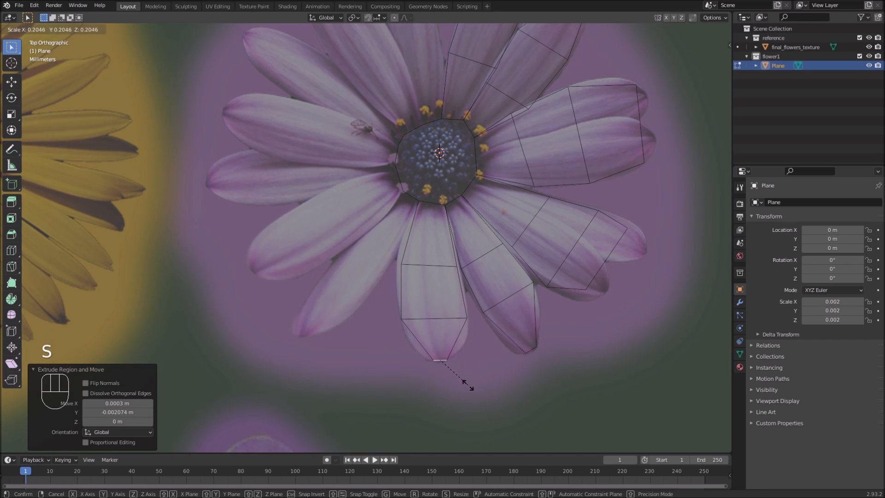
{"action": "left_click", "coordinate": [470, 388]}
Step: Extrude the centre's lower-left edge partway along the narrow lower-left petal and scale the new edge by about 2.572
{"action": "left_click", "coordinate": [416, 204]}
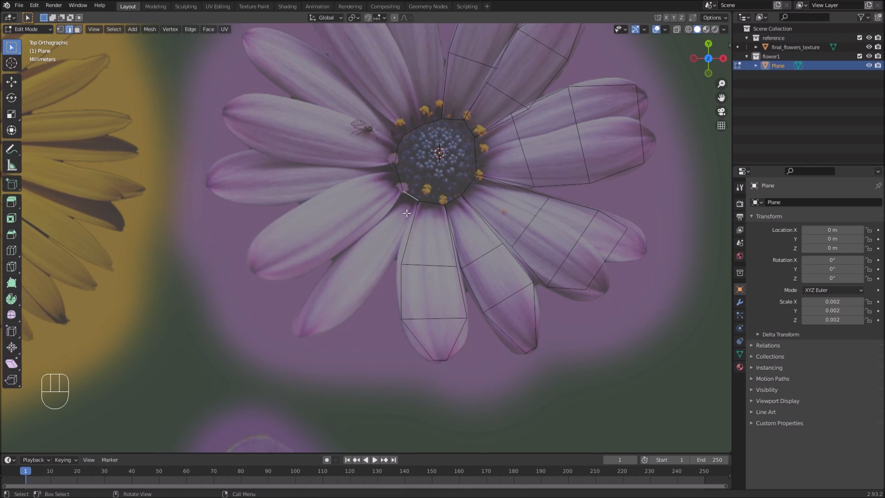
{"action": "key", "text": "e"}
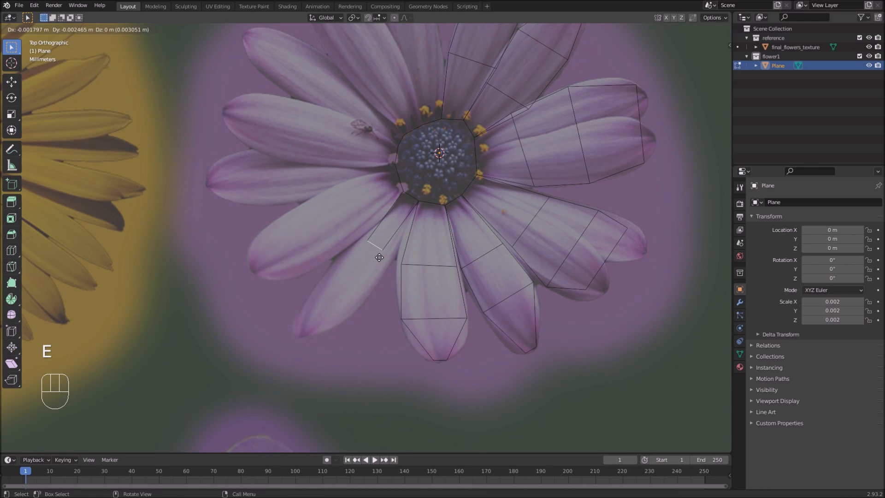
{"action": "left_click", "coordinate": [379, 258]}
{"action": "key", "text": "s"}
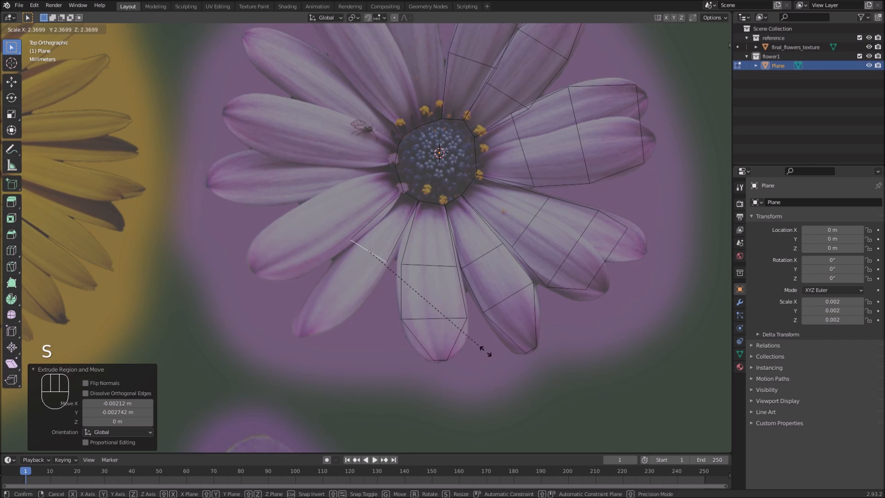
{"action": "left_click", "coordinate": [492, 362]}
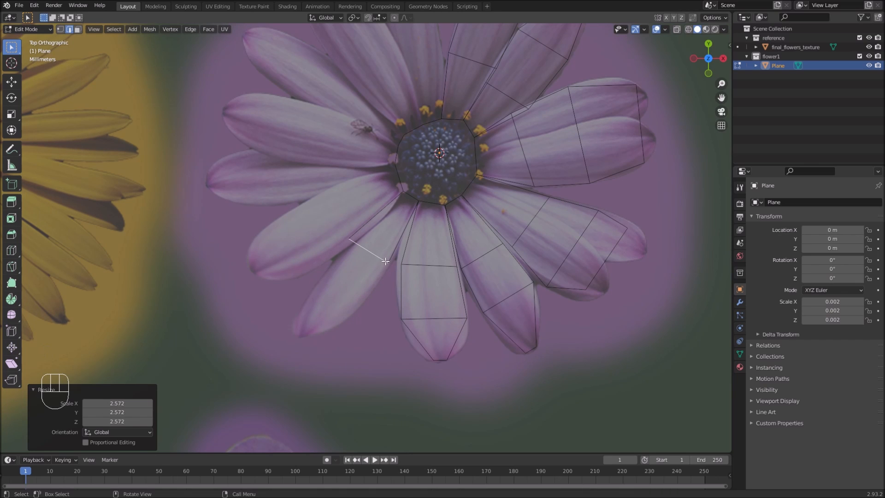
Step: Extrude the narrow lower-left petal's edge twice more to reach the tip and scale the end edge down to a narrow point
{"action": "key", "text": "e"}
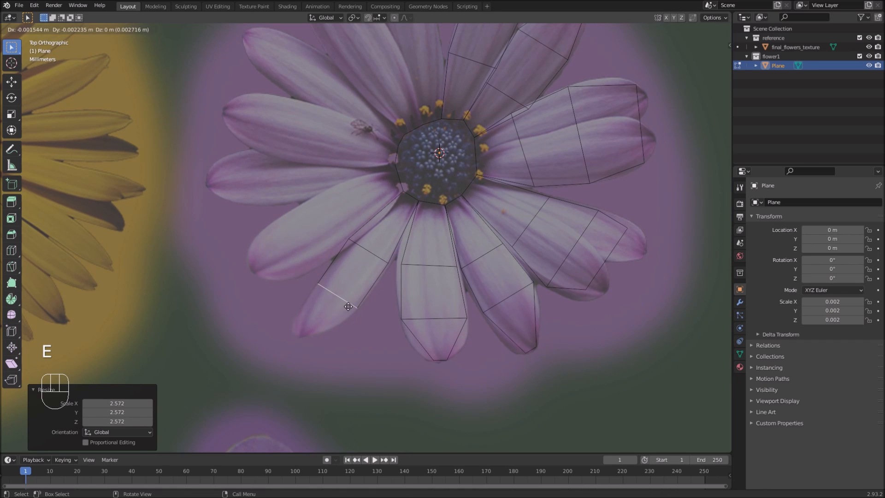
{"action": "left_click", "coordinate": [347, 306]}
{"action": "key", "text": "e"}
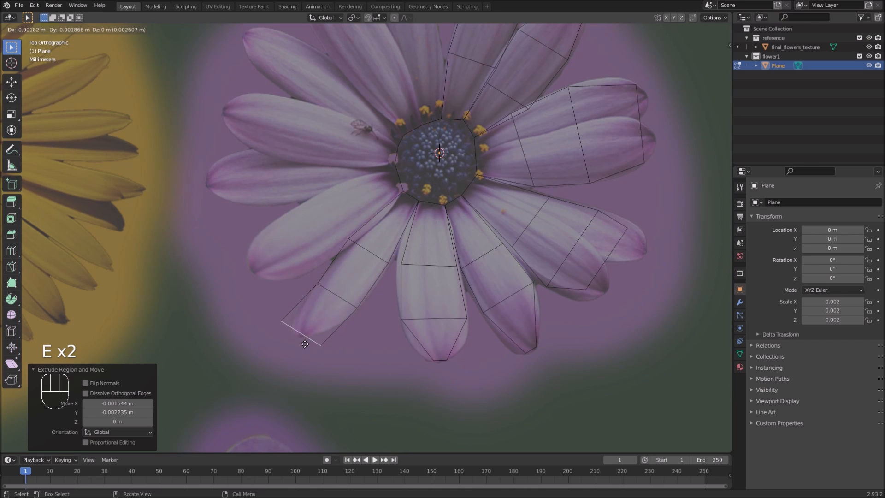
{"action": "left_click", "coordinate": [303, 345]}
{"action": "key", "text": "s"}
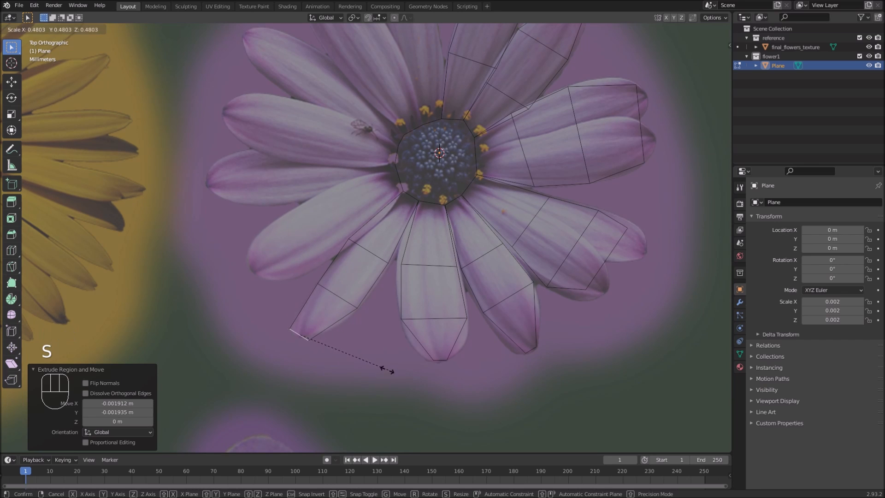
{"action": "left_click", "coordinate": [342, 352]}
Step: Extrude the centre's left lower edge along the wide left petal, rotate the new edge about -16.8° and scale it by about 1.834
{"action": "left_click", "coordinate": [404, 181]}
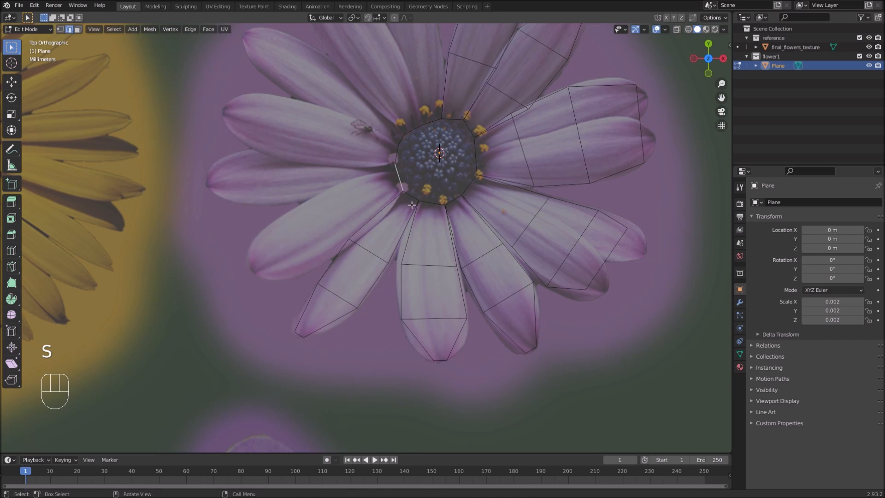
{"action": "scroll", "coordinate": [417, 198], "scroll_direction": "up", "scroll_amount": 1}
{"action": "middle_click_drag", "start_coordinate": [434, 218], "coordinate": [448, 251], "text": "shift"}
{"action": "key", "text": "e"}
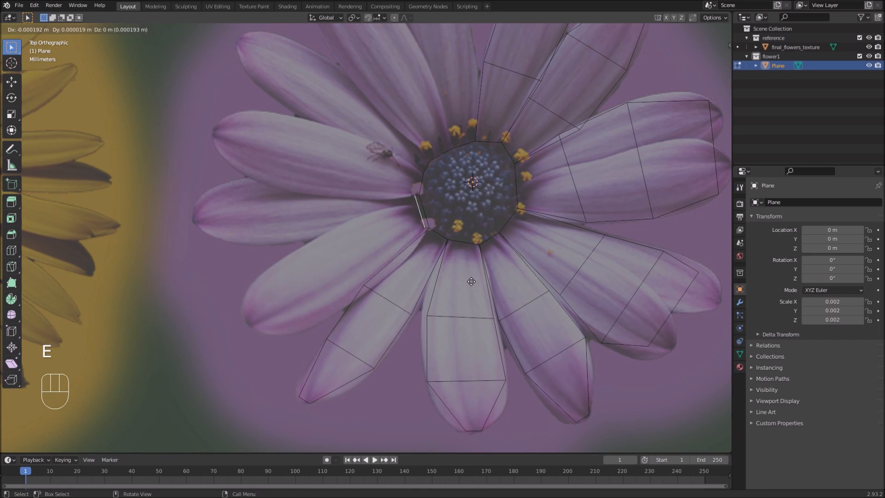
{"action": "left_click", "coordinate": [408, 338]}
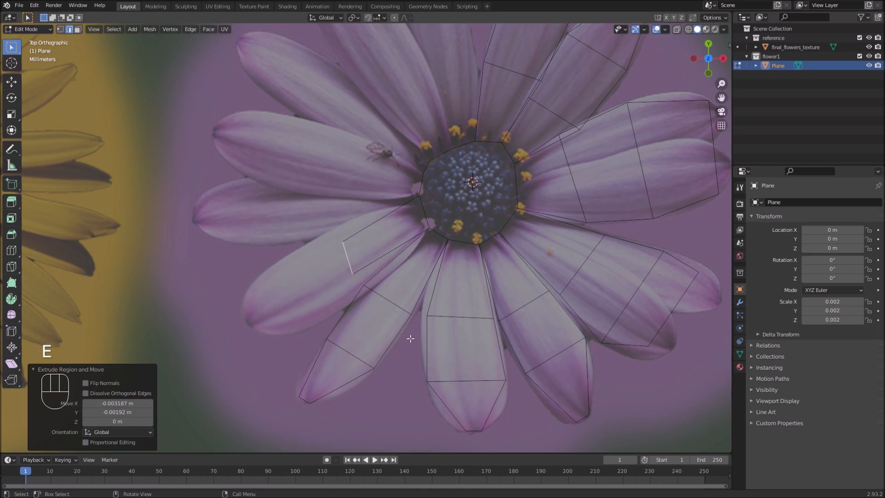
{"action": "key", "text": "r"}
{"action": "left_click", "coordinate": [393, 237]}
{"action": "key", "text": "s"}
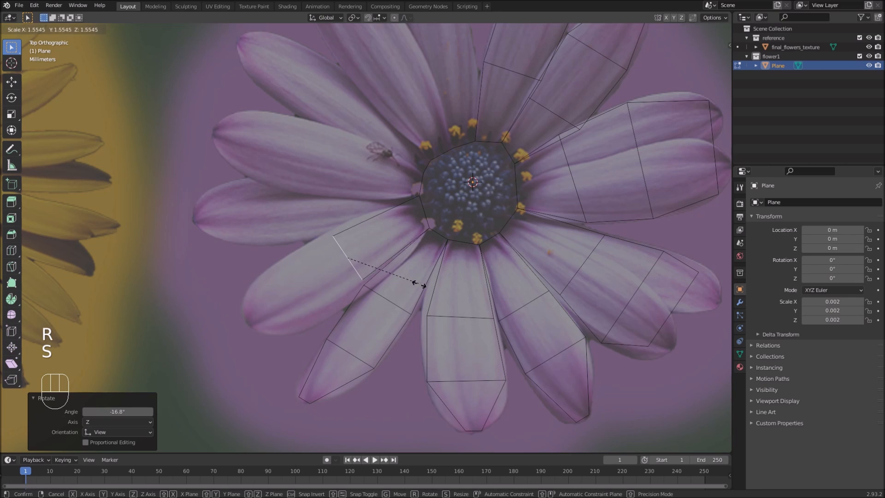
{"action": "left_click", "coordinate": [425, 300]}
Step: Extrude the wide left petal's edge further outward and scale the new edge by about 1.161 to the outline
{"action": "key", "text": "e"}
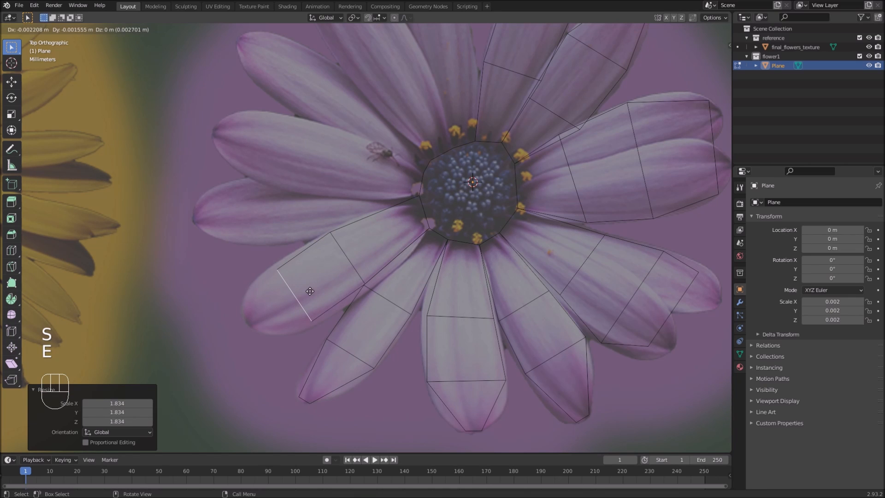
{"action": "left_click", "coordinate": [309, 291]}
{"action": "key", "text": "s"}
{"action": "left_click", "coordinate": [315, 293]}
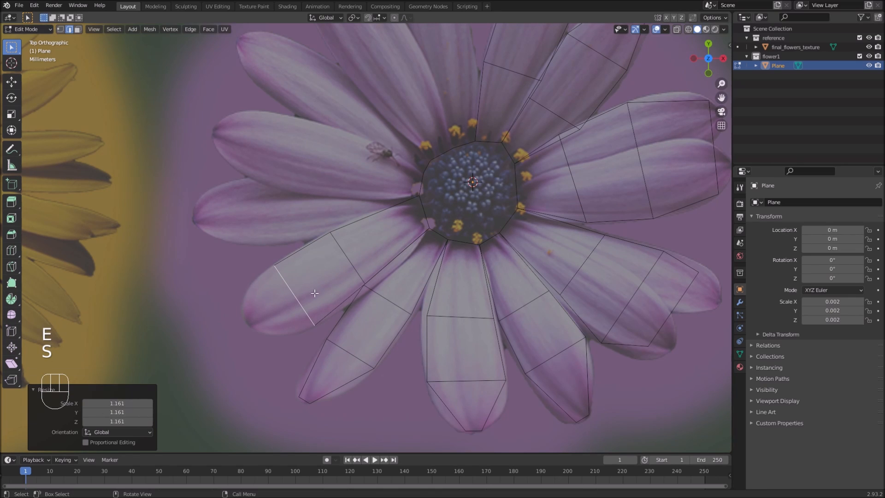
Step: Extrude the wide left petal's outer edge to the tip and scale the end edge by about 0.214
{"action": "key", "text": "e"}
{"action": "left_click", "coordinate": [261, 317]}
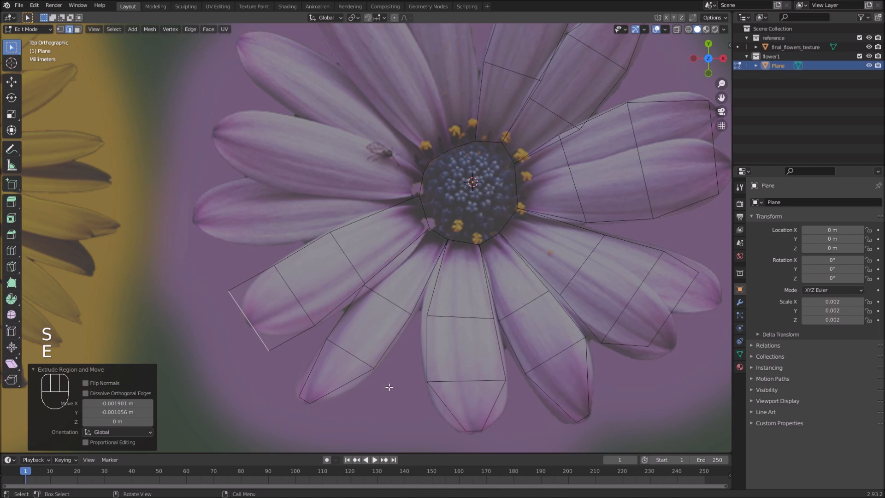
{"action": "key", "text": "s"}
{"action": "left_click", "coordinate": [287, 337]}
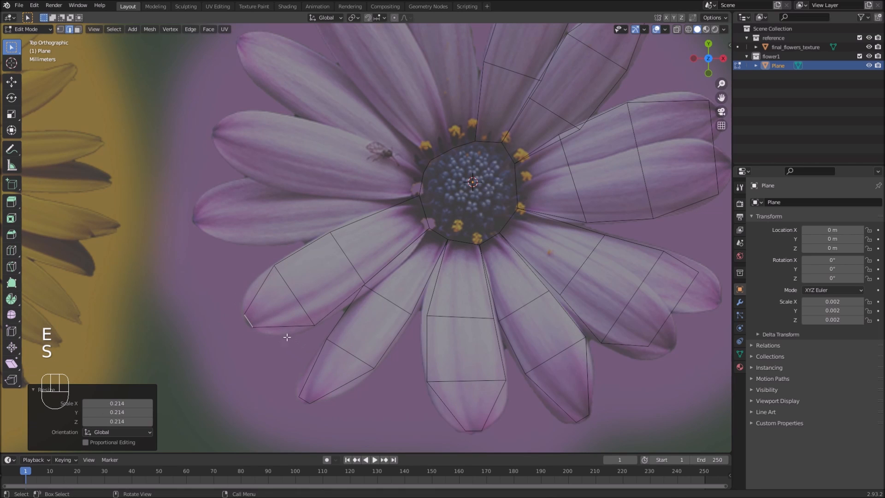
Step: Extrude the centre's left edge along the left petal next to the insect and scale the new edge by about 2.658
{"action": "left_click", "coordinate": [425, 184]}
{"action": "scroll", "coordinate": [426, 184], "scroll_direction": "up", "scroll_amount": 2}
{"action": "middle_click_drag", "start_coordinate": [450, 171], "coordinate": [460, 237], "text": "shift"}
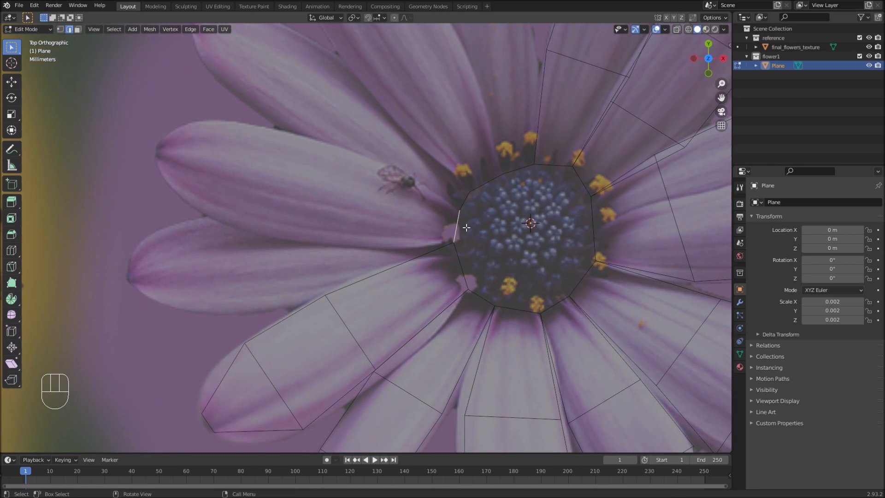
{"action": "scroll", "coordinate": [466, 227], "scroll_direction": "down", "scroll_amount": 1}
{"action": "key", "text": "e"}
{"action": "left_click", "coordinate": [390, 169]}
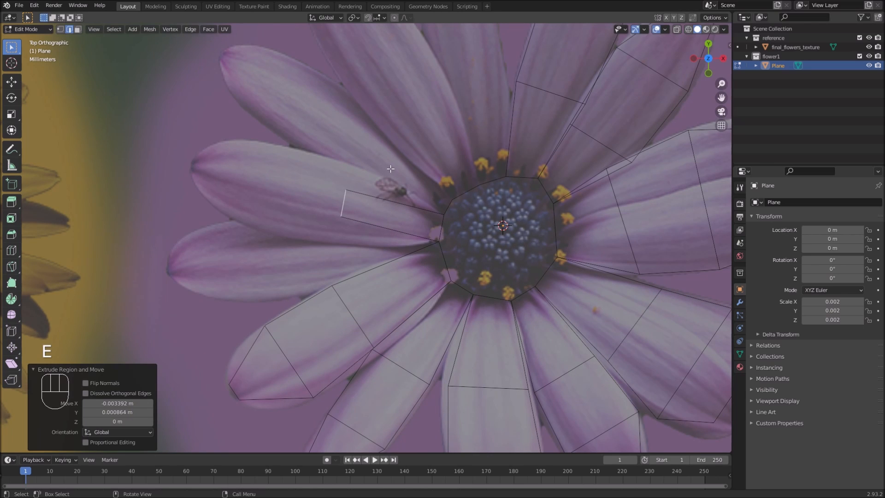
{"action": "key", "text": "s"}
{"action": "left_click", "coordinate": [363, 181]}
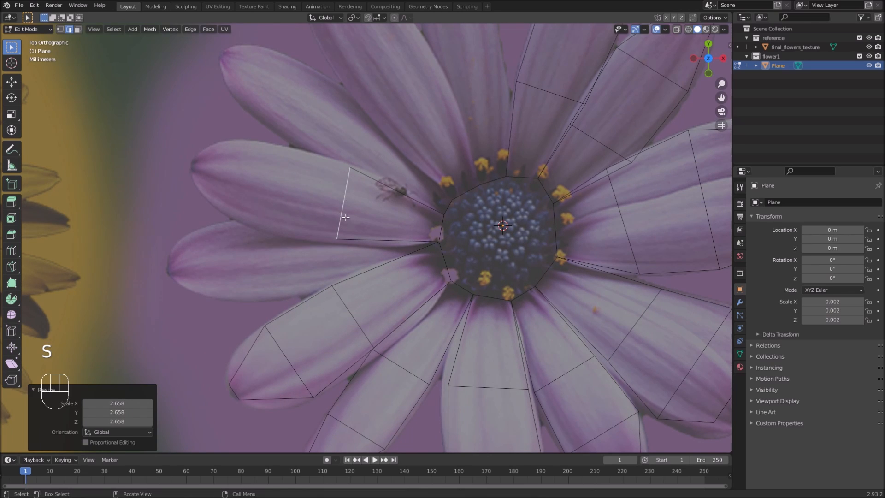
Step: Extrude the left petal's edge twice more to reach the tip and scale the end edge by about 0.267
{"action": "key", "text": "e"}
{"action": "left_click", "coordinate": [264, 197]}
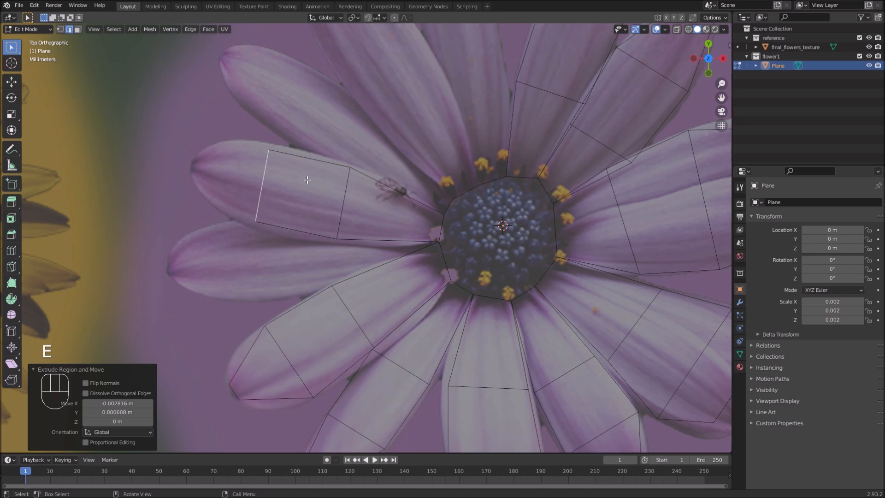
{"action": "key", "text": "e"}
{"action": "left_click", "coordinate": [237, 174]}
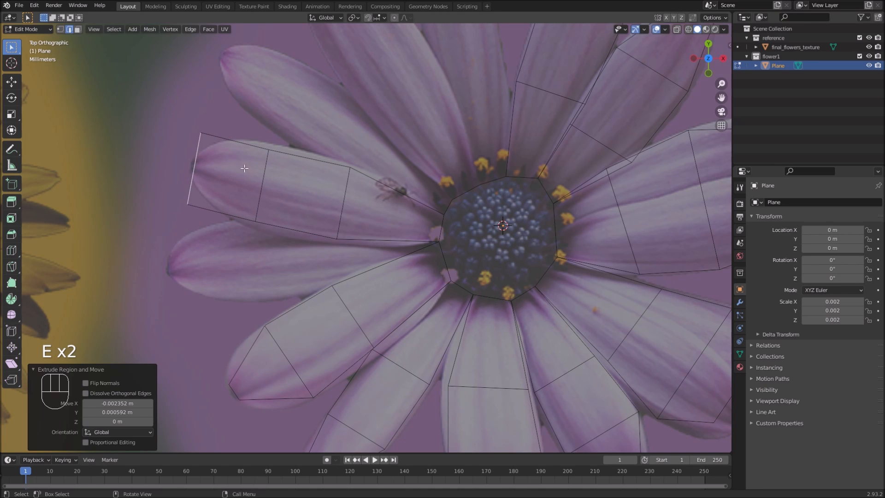
{"action": "key", "text": "s"}
{"action": "left_click", "coordinate": [238, 124]}
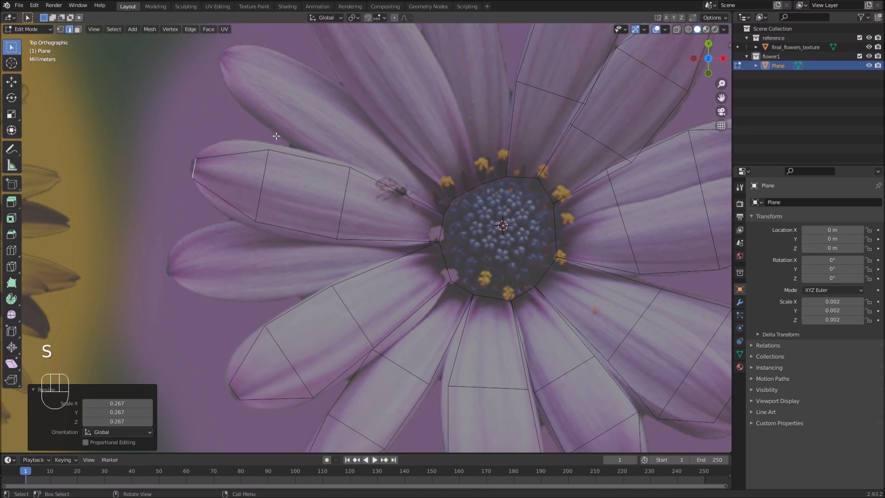
Step: Extrude the centre's short upper-left edge along the adjacent narrow upper-left petal and scale the new edge by about 3.407
{"action": "scroll", "coordinate": [401, 253], "scroll_direction": "down", "scroll_amount": 2}
{"action": "middle_click_drag", "start_coordinate": [434, 219], "coordinate": [429, 268], "text": "shift"}
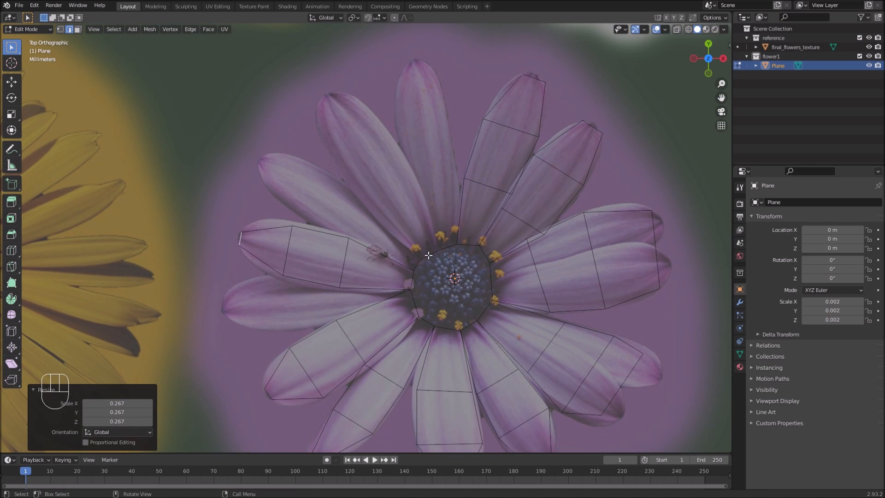
{"action": "left_click", "coordinate": [423, 267]}
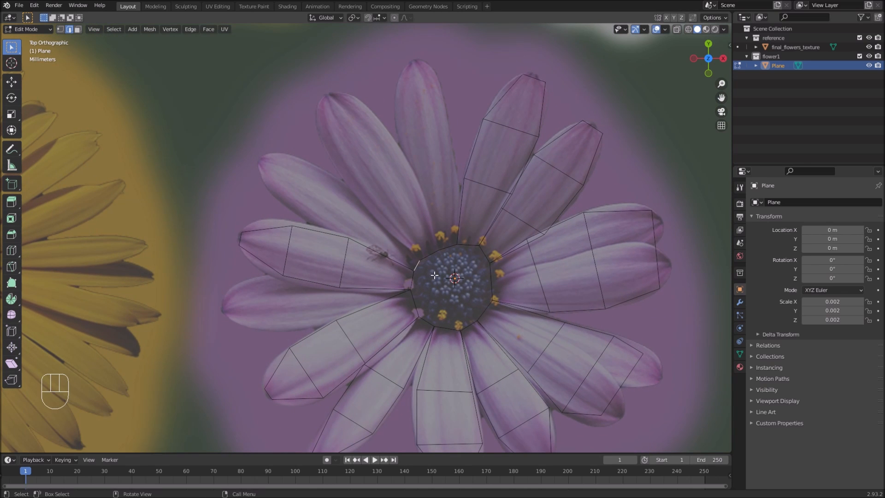
{"action": "key", "text": "e"}
{"action": "left_click", "coordinate": [396, 203]}
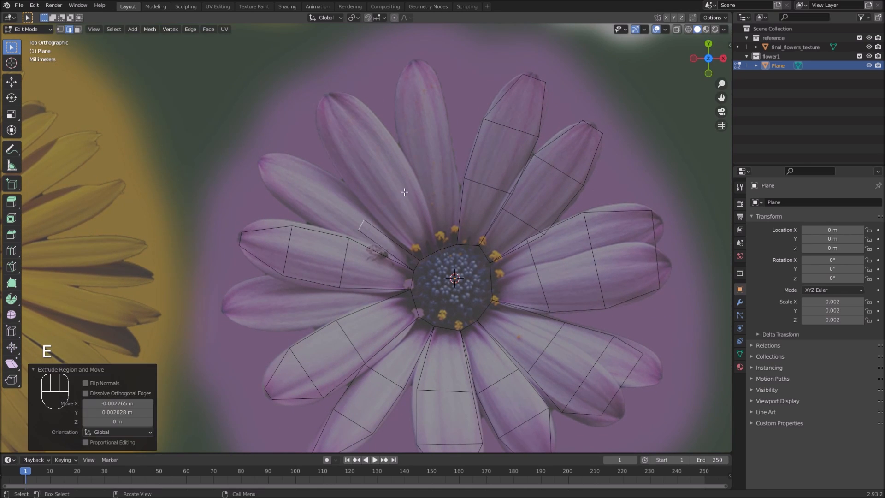
{"action": "key", "text": "s"}
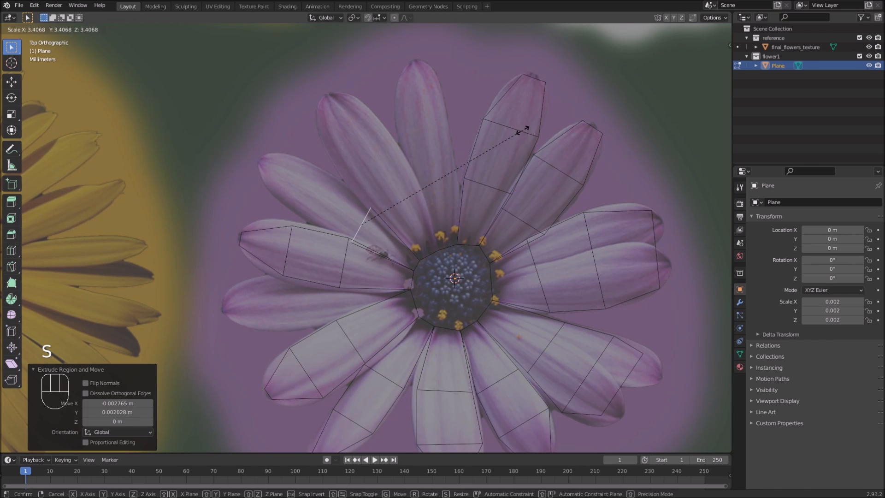
{"action": "left_click", "coordinate": [523, 129]}
Step: Extrude the narrow upper-left petal's edge twice more to the tip, scaling the new edges by about 1.168 and 0.267
{"action": "key", "text": "e"}
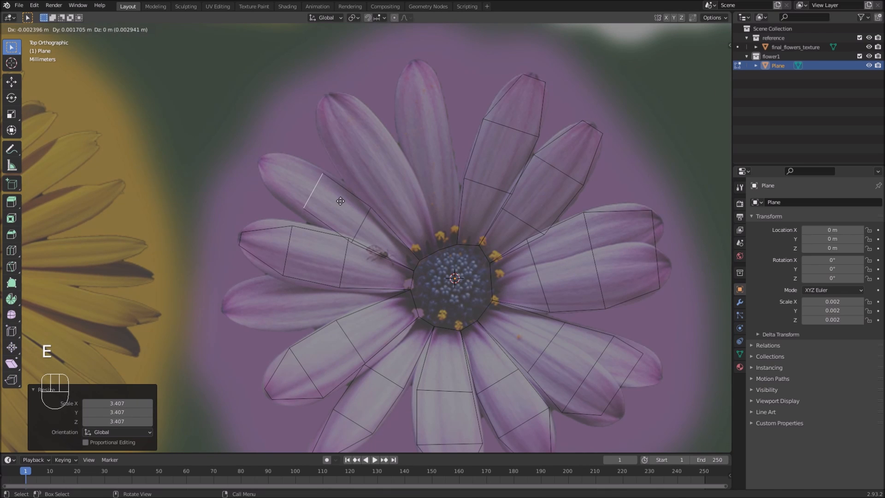
{"action": "left_click", "coordinate": [337, 200]}
{"action": "key", "text": "s"}
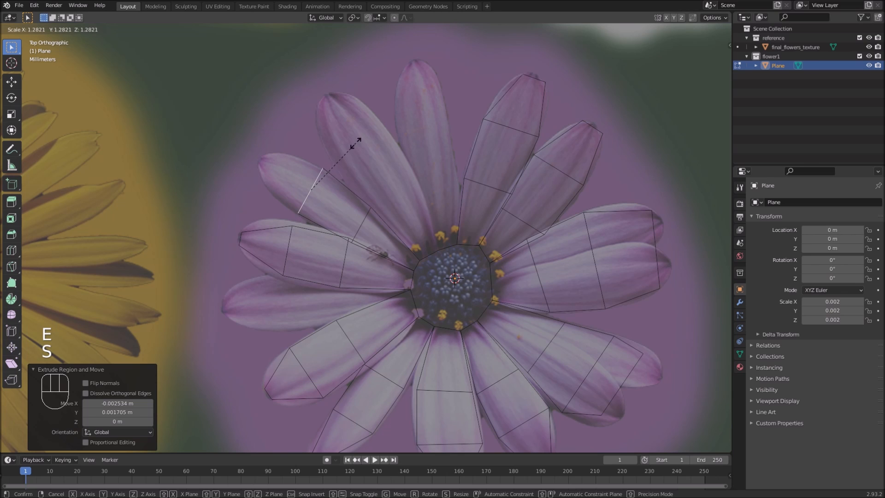
{"action": "left_click", "coordinate": [336, 169]}
{"action": "key", "text": "e"}
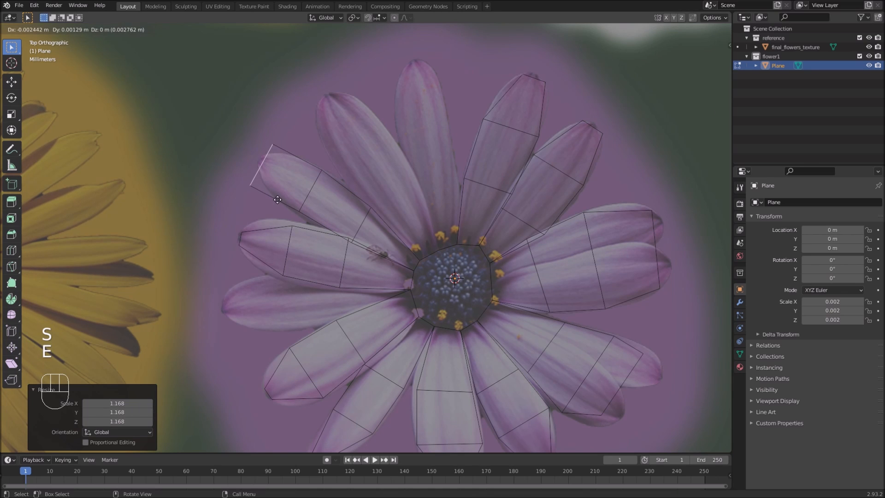
{"action": "left_click", "coordinate": [313, 176]}
{"action": "key", "text": "s"}
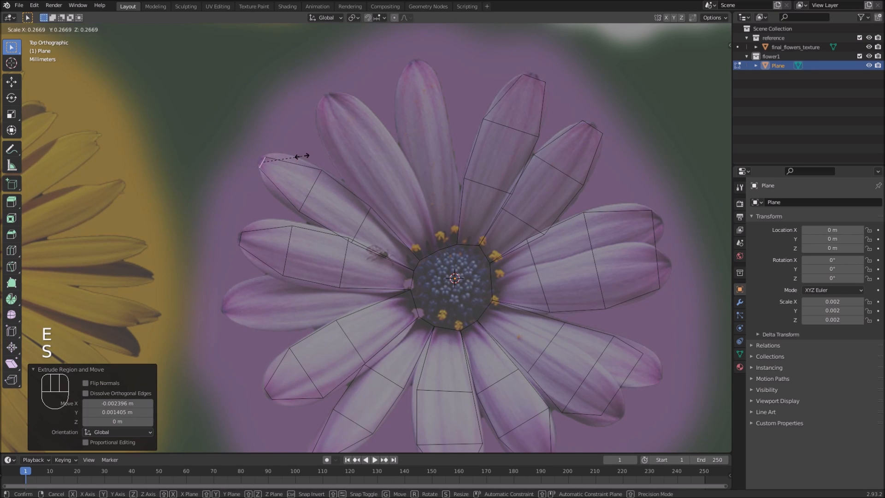
{"action": "left_click", "coordinate": [297, 155]}
Step: Extrude the centre's next edge clockwise along the long petal left of the topmost one and scale it by about 2.406
{"action": "left_click", "coordinate": [428, 257]}
{"action": "key", "text": "e"}
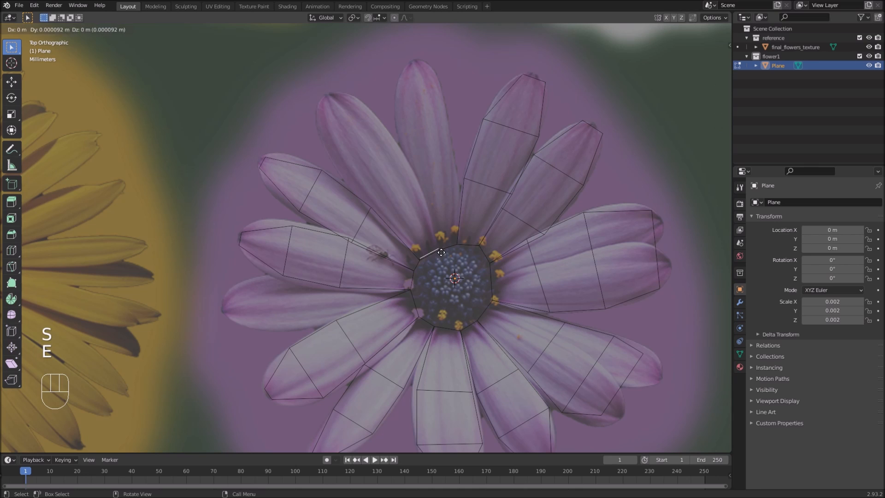
{"action": "left_click", "coordinate": [402, 197]}
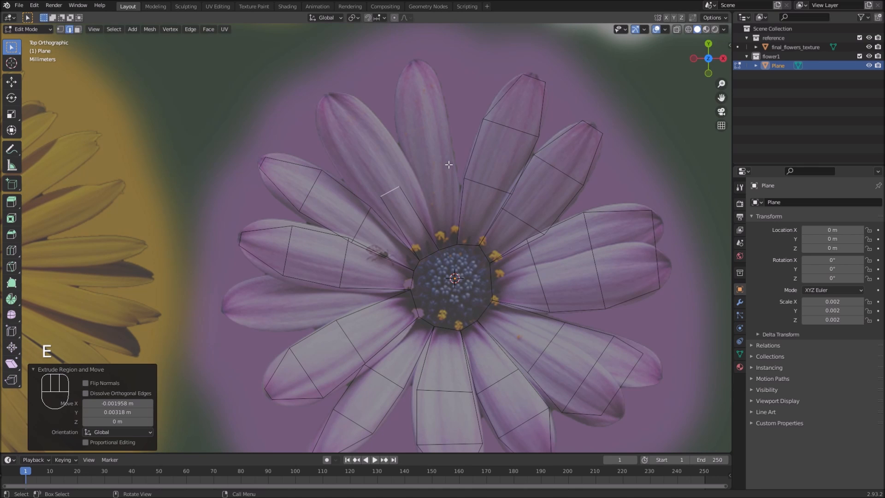
{"action": "key", "text": "s"}
{"action": "left_click", "coordinate": [442, 190]}
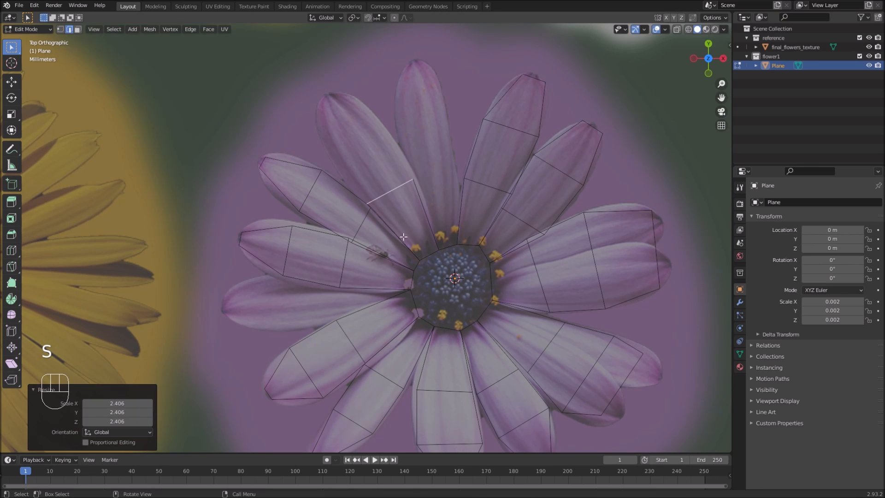
Step: Extrude that long petal's edge twice more to the tip, scaling the new edges by about 1.130 and 0.175
{"action": "key", "text": "e"}
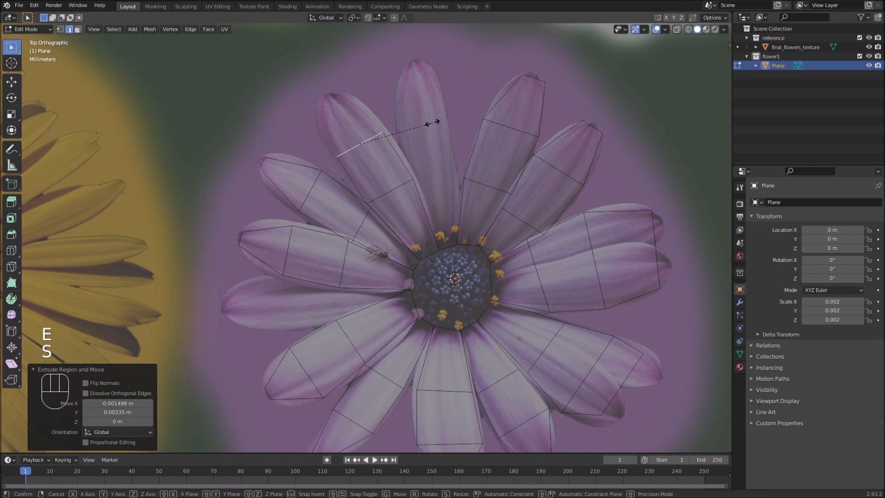
{"action": "left_click", "coordinate": [445, 124]}
{"action": "key", "text": "e"}
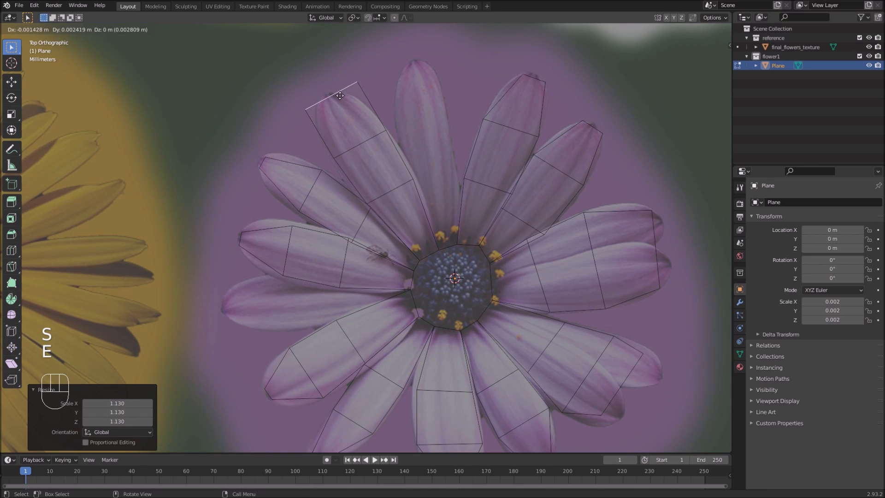
{"action": "left_click", "coordinate": [339, 95]}
{"action": "key", "text": "s"}
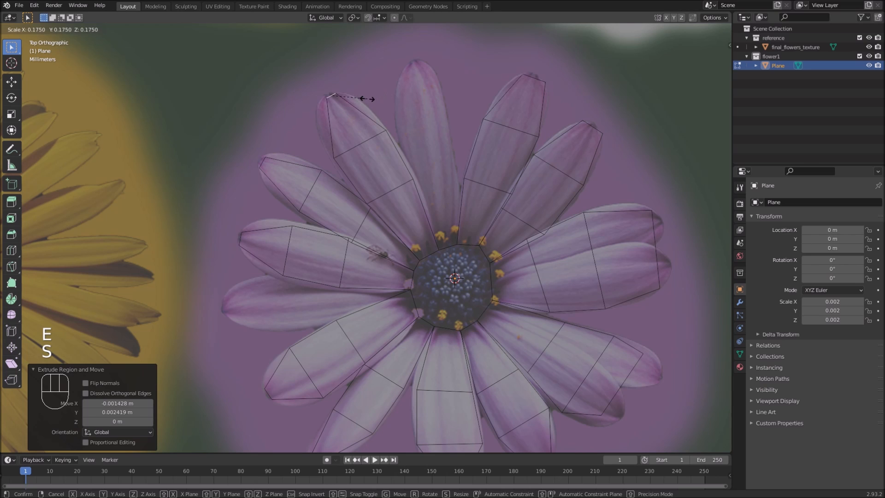
{"action": "left_click", "coordinate": [367, 99]}
Step: Extrude the centre's remaining top edge along the topmost petal and scale the new edge by about 2.091
{"action": "left_click", "coordinate": [451, 247]}
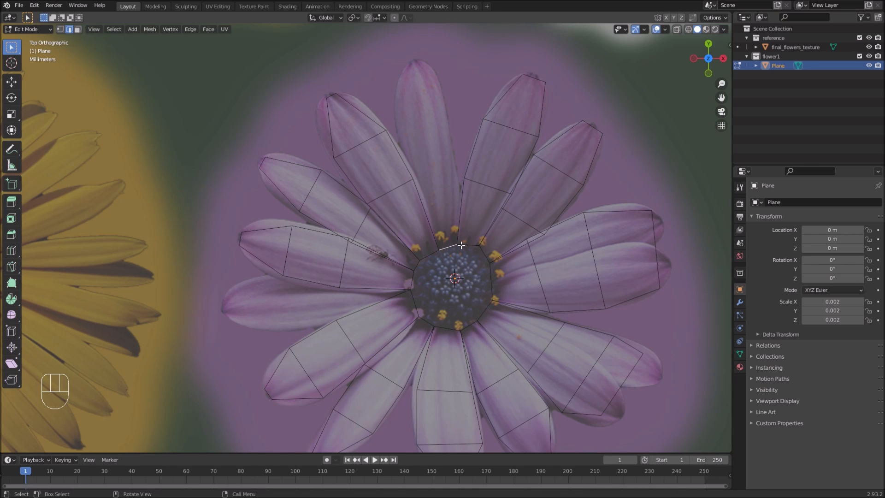
{"action": "key", "text": "e"}
{"action": "left_click", "coordinate": [450, 171]}
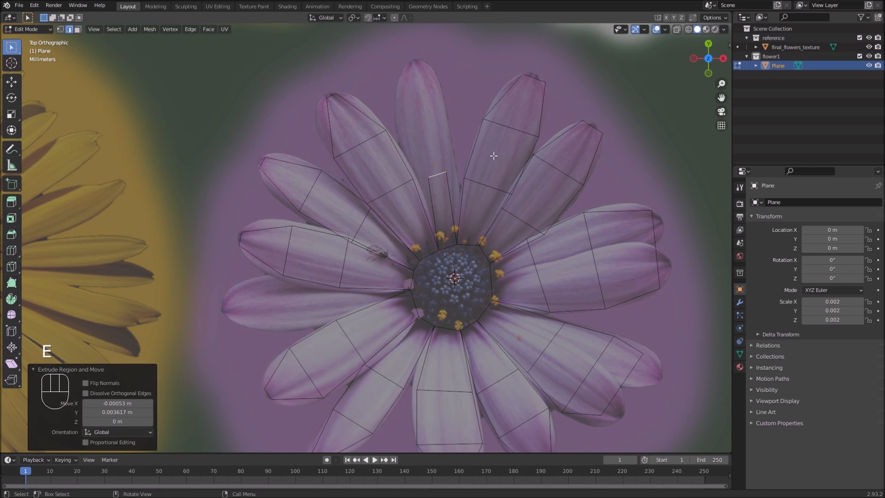
{"action": "key", "text": "s"}
{"action": "left_click", "coordinate": [560, 165]}
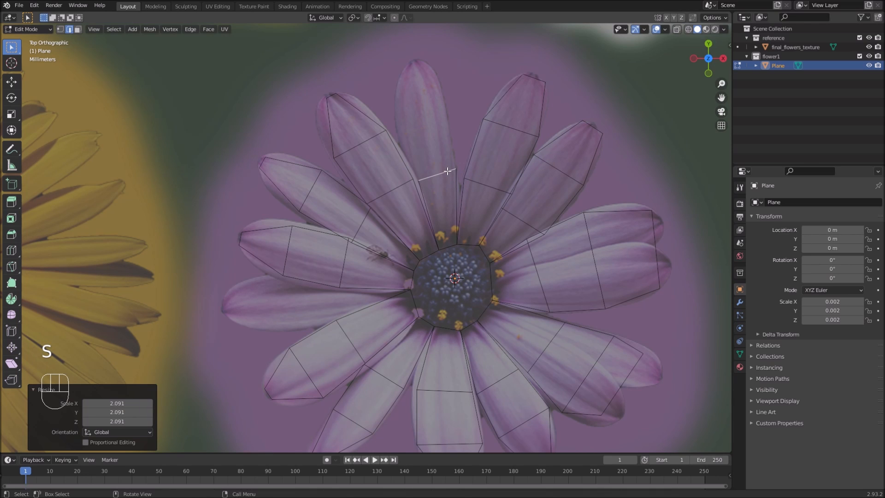
Step: Extrude the topmost petal's edge further outward, scale it by about 1.234 and rotate it by about 5.82°
{"action": "key", "text": "e"}
{"action": "left_click", "coordinate": [438, 119]}
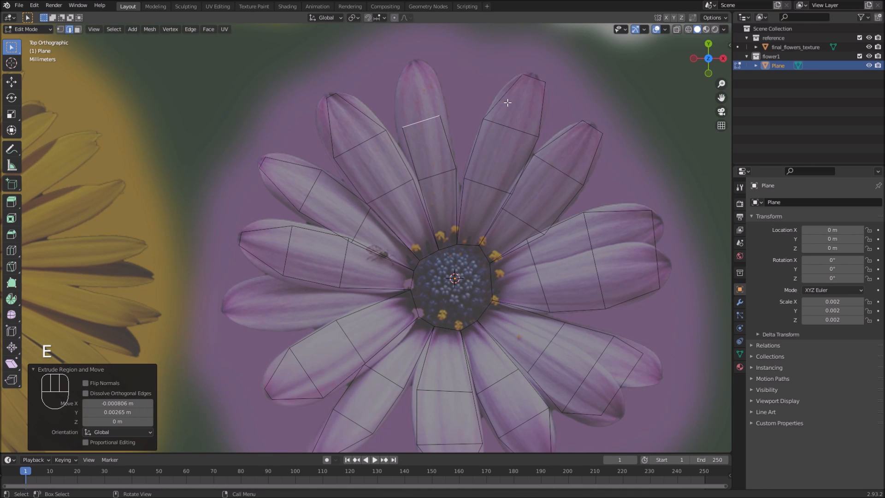
{"action": "key", "text": "s"}
{"action": "left_click", "coordinate": [531, 95]}
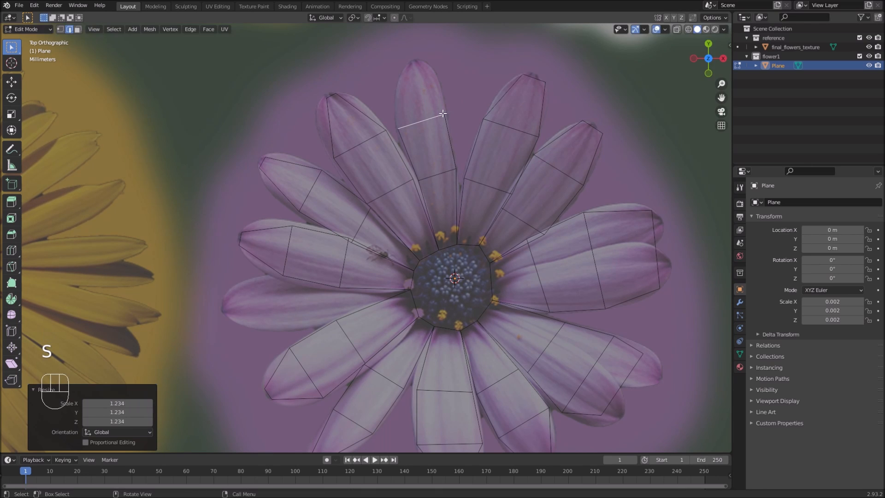
{"action": "key", "text": "r"}
{"action": "left_click", "coordinate": [487, 103]}
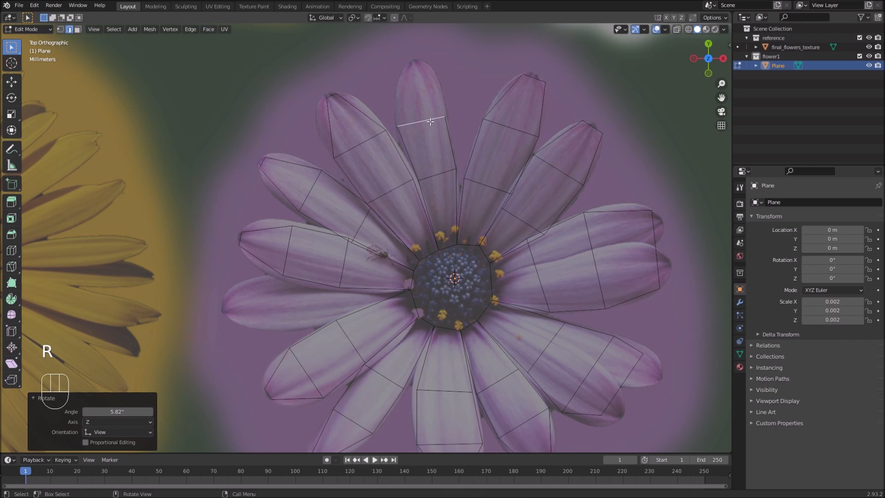
Step: Extrude the topmost petal's outer edge to the tip and scale the end edge by about 0.267
{"action": "key", "text": "e"}
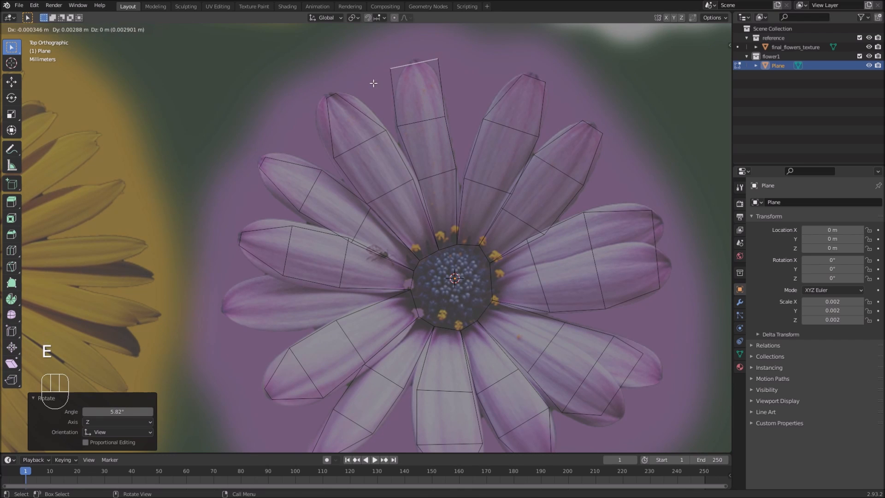
{"action": "left_click", "coordinate": [374, 83]}
{"action": "key", "text": "s"}
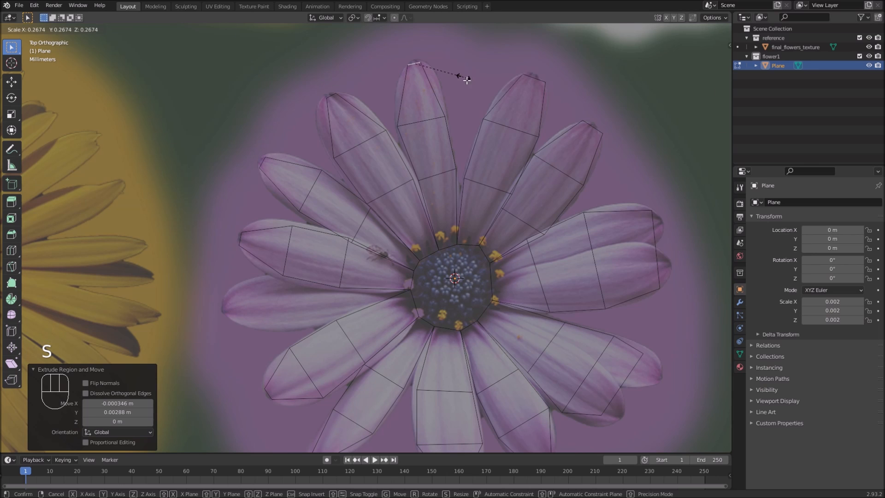
{"action": "left_click", "coordinate": [456, 73]}
Step: Switch to Object Mode and compare the whole daisy outline with the flower on the texture atlas
{"action": "scroll", "coordinate": [433, 182], "scroll_direction": "down", "scroll_amount": 3}
{"action": "scroll", "coordinate": [443, 235], "scroll_direction": "down", "scroll_amount": 2}
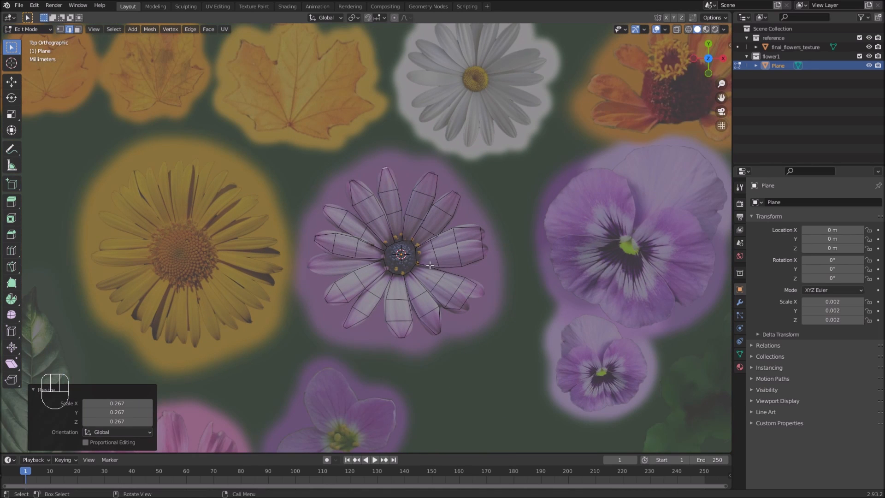
{"action": "scroll", "coordinate": [429, 265], "scroll_direction": "up", "scroll_amount": 3}
{"action": "scroll", "coordinate": [430, 260], "scroll_direction": "down", "scroll_amount": 4}
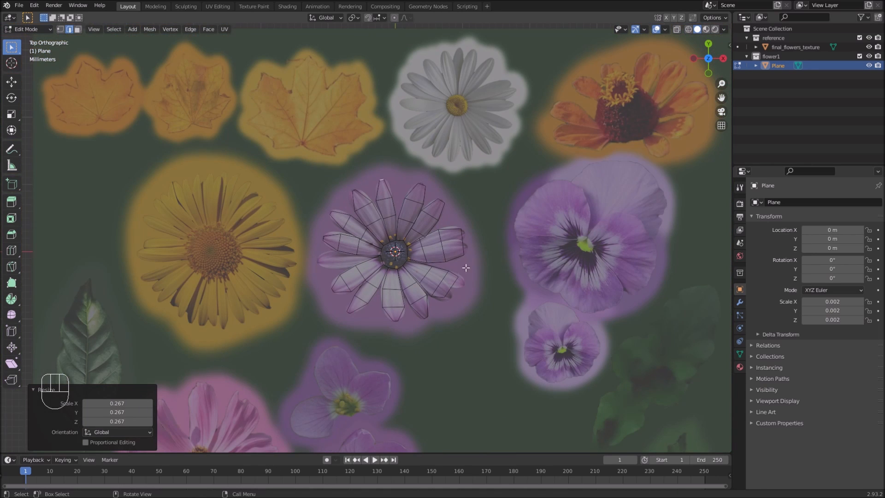
{"action": "key", "text": "Tab"}
{"action": "scroll", "coordinate": [442, 282], "scroll_direction": "up", "scroll_amount": 3}
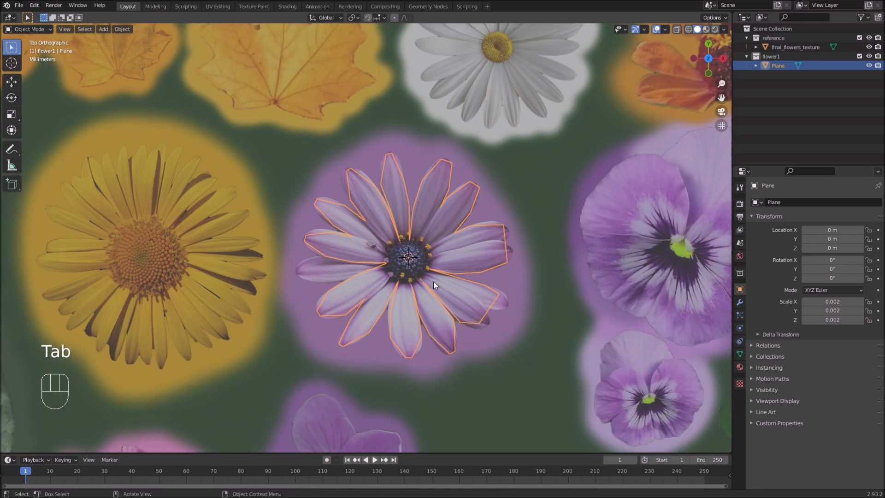
{"action": "scroll", "coordinate": [428, 288], "scroll_direction": "up", "scroll_amount": 3}
{"action": "scroll", "coordinate": [430, 282], "scroll_direction": "down", "scroll_amount": 5}
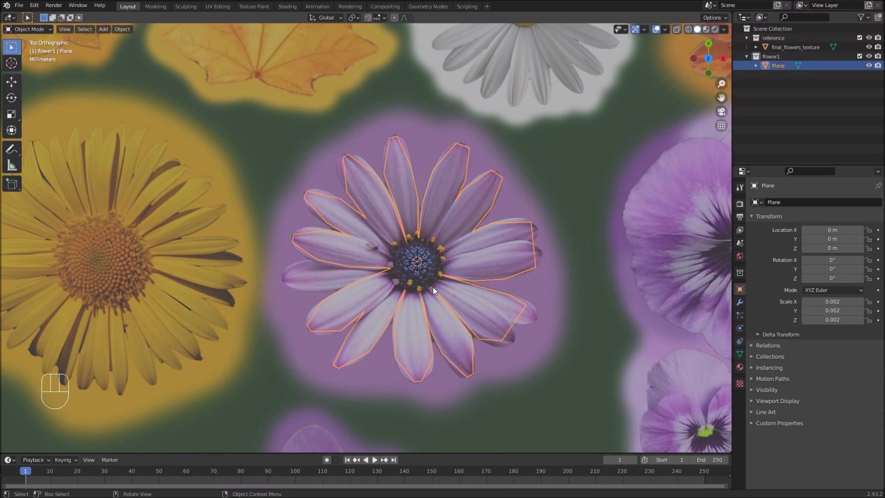
{"action": "scroll", "coordinate": [436, 285], "scroll_direction": "down", "scroll_amount": 4}
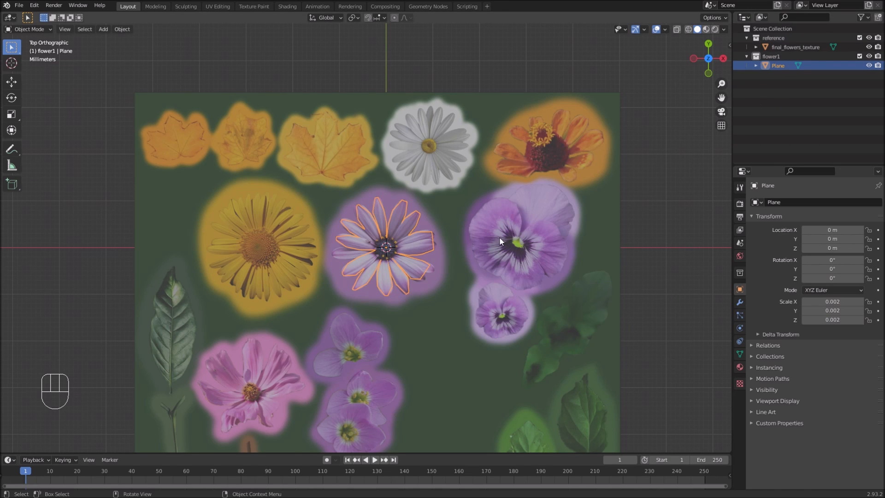
{"action": "scroll", "coordinate": [504, 236], "scroll_direction": "down", "scroll_amount": 2}
Step: Enlarge the timeline area below the viewport and frame the flower mesh in a perspective view
{"action": "left_click_drag", "start_coordinate": [594, 458], "coordinate": [595, 346]}
{"action": "middle_click_drag", "start_coordinate": [491, 278], "coordinate": [458, 199], "text": "shift"}
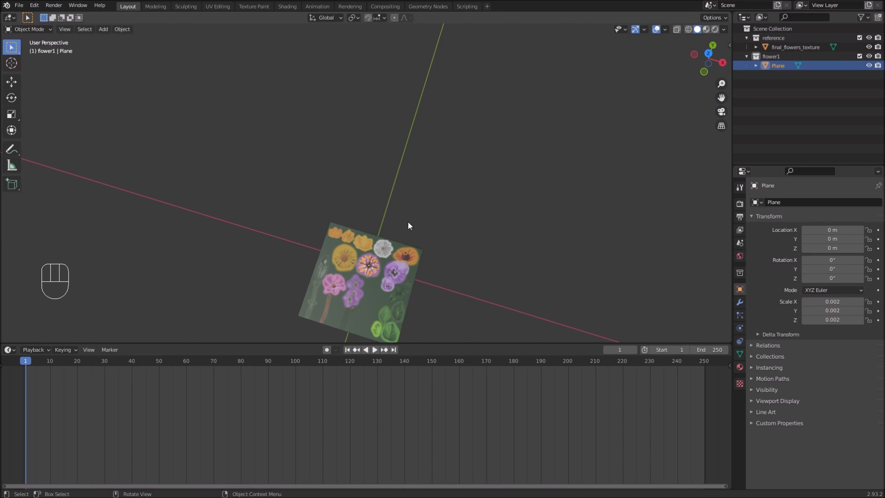
{"action": "key", "text": "KP_Decimal"}
{"action": "scroll", "coordinate": [409, 235], "scroll_direction": "down", "scroll_amount": 4}
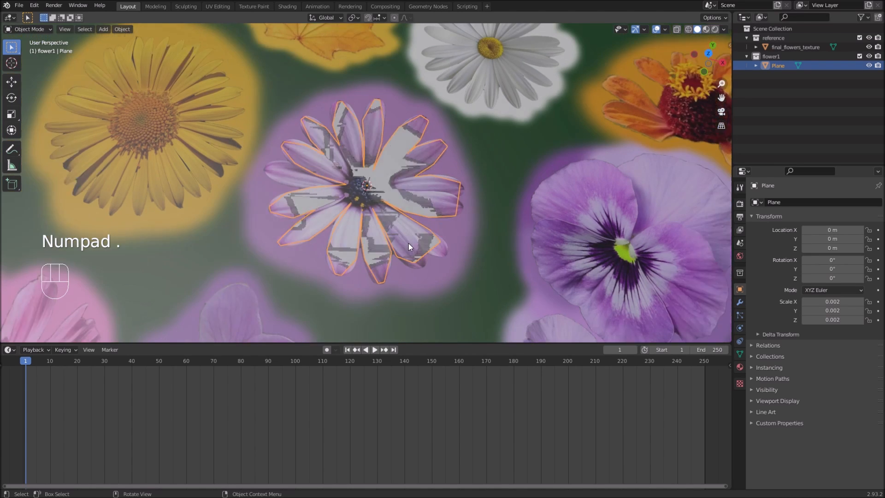
Step: Raise the flower mesh straight up above the texture atlas to a Z location of about 0.049 m
{"action": "middle_click_drag", "start_coordinate": [430, 248], "coordinate": [391, 234]}
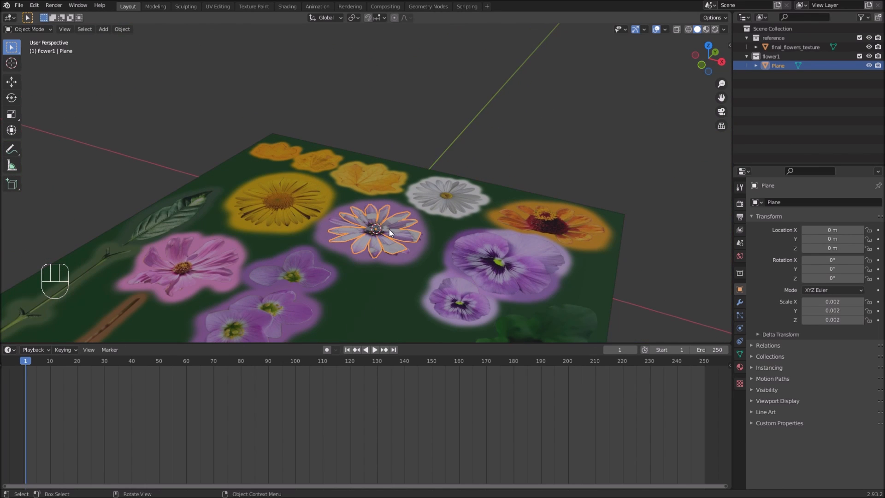
{"action": "left_click", "coordinate": [11, 82]}
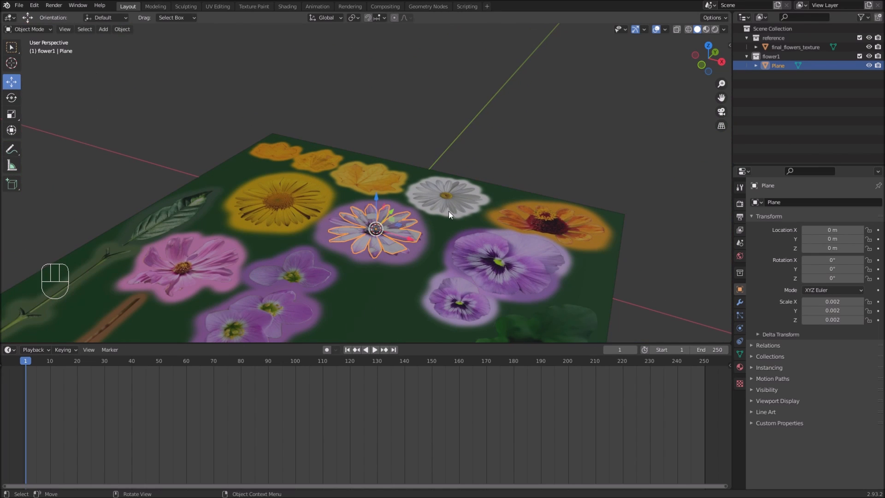
{"action": "left_click_drag", "start_coordinate": [375, 196], "coordinate": [383, 112]}
{"action": "middle_click_drag", "start_coordinate": [369, 110], "coordinate": [399, 117]}
{"action": "scroll", "coordinate": [399, 117], "scroll_direction": "down", "scroll_amount": 5}
{"action": "key", "text": "g"}
{"action": "key", "text": "z"}
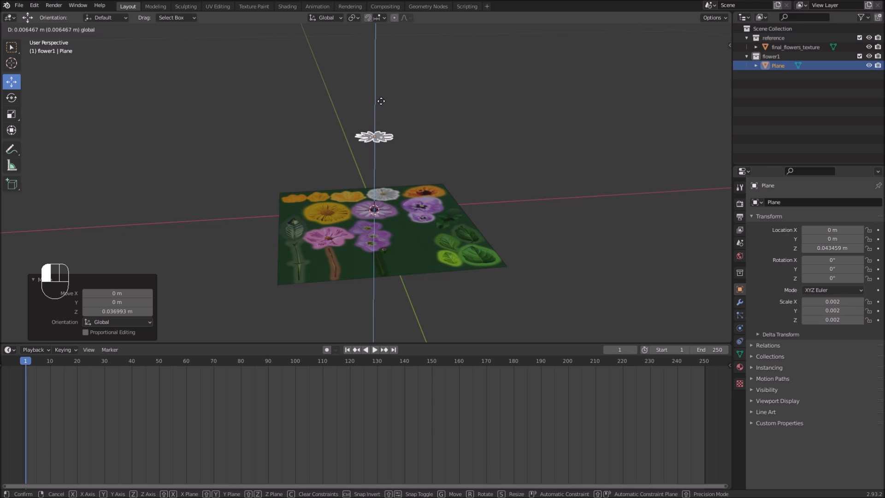
{"action": "left_click", "coordinate": [379, 93]}
Step: Rename the raised flower mesh object from its default name to flower1
{"action": "middle_click_drag", "start_coordinate": [397, 137], "coordinate": [383, 187]}
{"action": "scroll", "coordinate": [382, 184], "scroll_direction": "up", "scroll_amount": 3}
{"action": "middle_click_drag", "start_coordinate": [377, 156], "coordinate": [395, 197]}
{"action": "scroll", "coordinate": [401, 180], "scroll_direction": "up", "scroll_amount": 2}
{"action": "mouse_move", "coordinate": [405, 167]}
{"action": "middle_mouse_down", "text": "shift"}
{"action": "mouse_move", "coordinate": [388, 179]}
{"action": "mouse_move", "coordinate": [394, 194]}
{"action": "mouse_move", "coordinate": [397, 174]}
{"action": "middle_mouse_up", "text": "shift"}
{"action": "scroll", "coordinate": [390, 178], "scroll_direction": "up", "scroll_amount": 3}
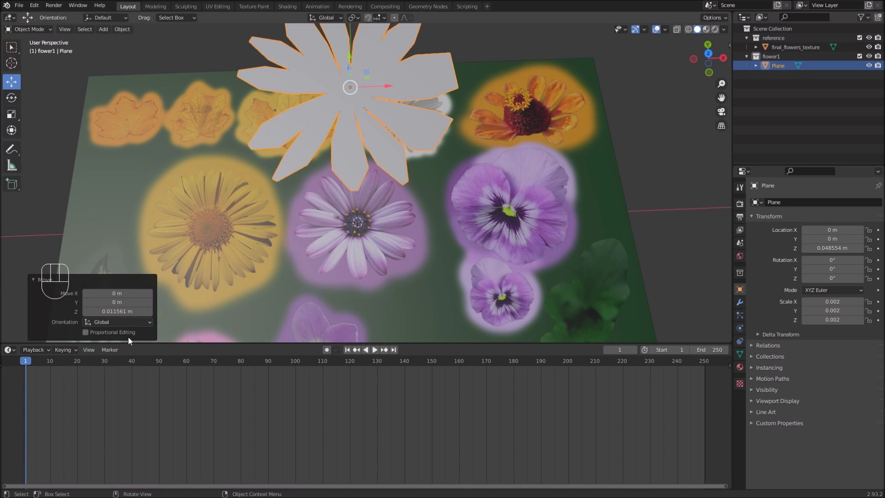
{"action": "left_click", "coordinate": [781, 66]}
{"action": "double_click", "coordinate": [780, 65]}
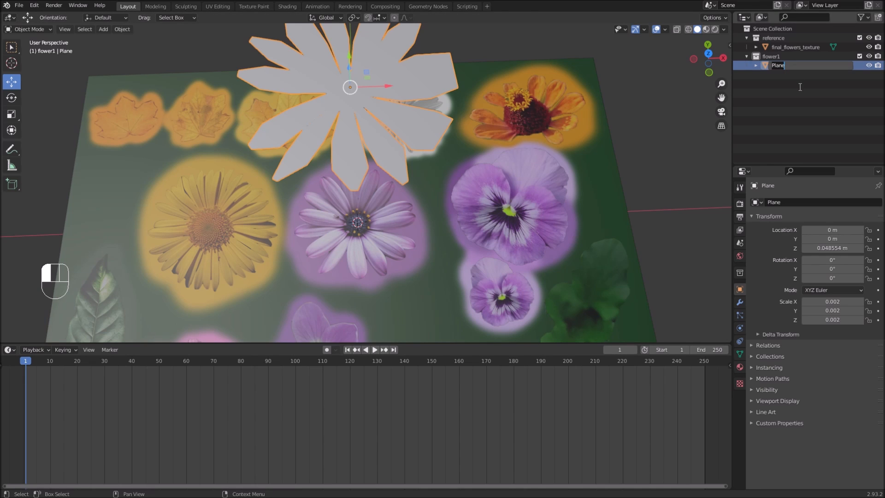
{"action": "type", "text": "flower1"}
{"action": "key", "text": "Return"}
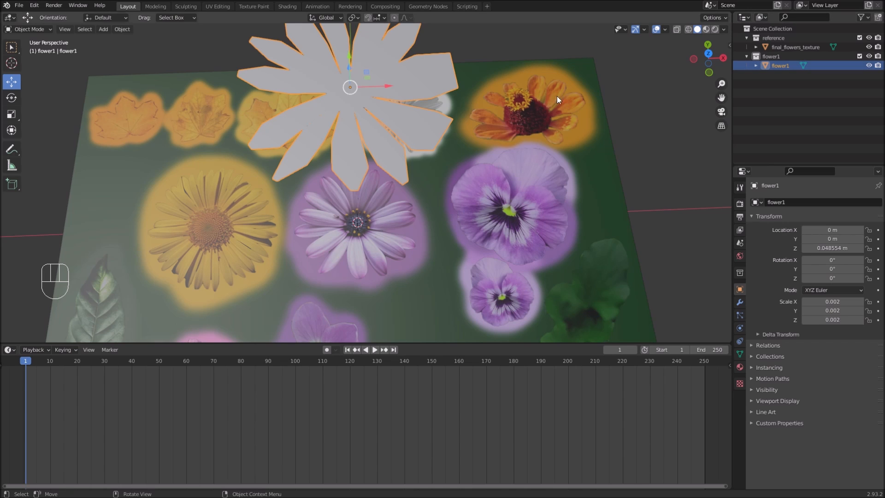
Step: Change the timeline area to a Shader Editor and give the flower mesh a new material named flower1
{"action": "left_click", "coordinate": [11, 349]}
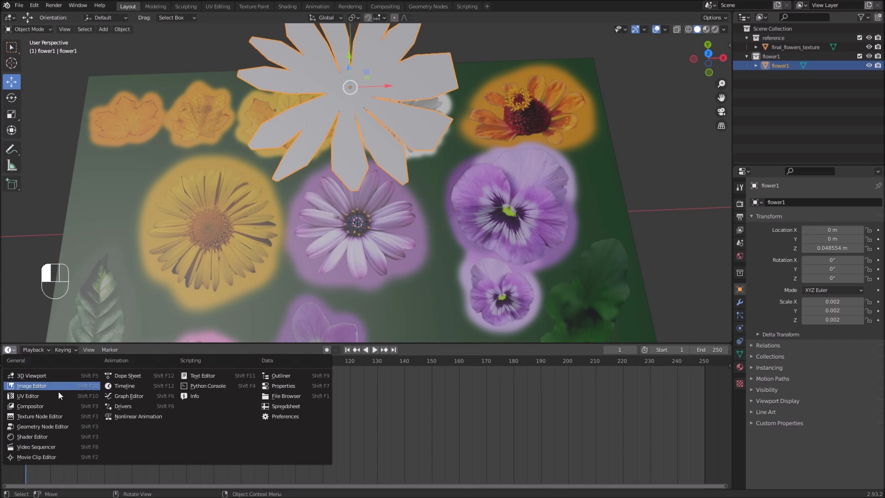
{"action": "left_click", "coordinate": [30, 437]}
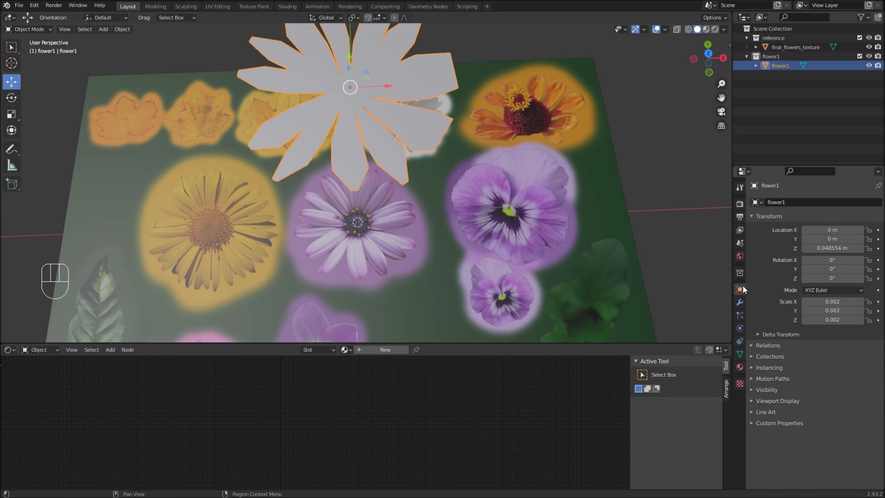
{"action": "left_click", "coordinate": [740, 365]}
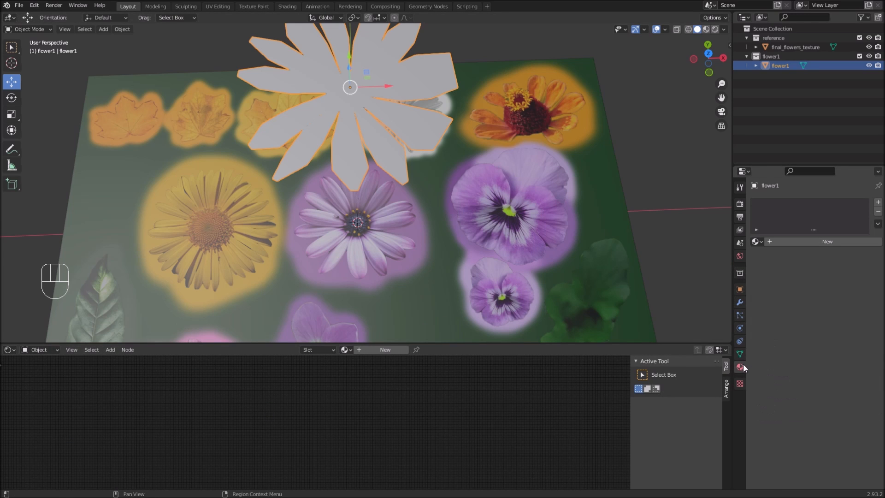
{"action": "left_click", "coordinate": [799, 240]}
{"action": "left_click", "coordinate": [803, 240]}
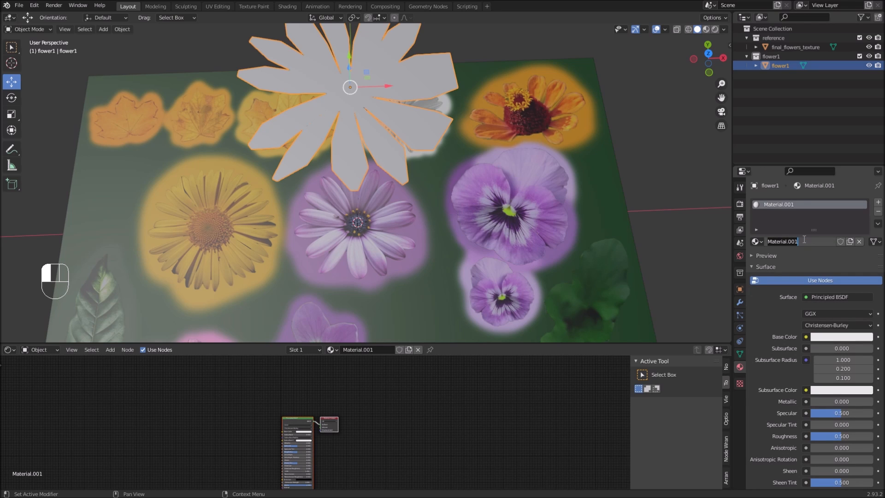
{"action": "key", "text": "BackSpace"}
{"action": "type", "text": "flower1"}
{"action": "key", "text": "Return"}
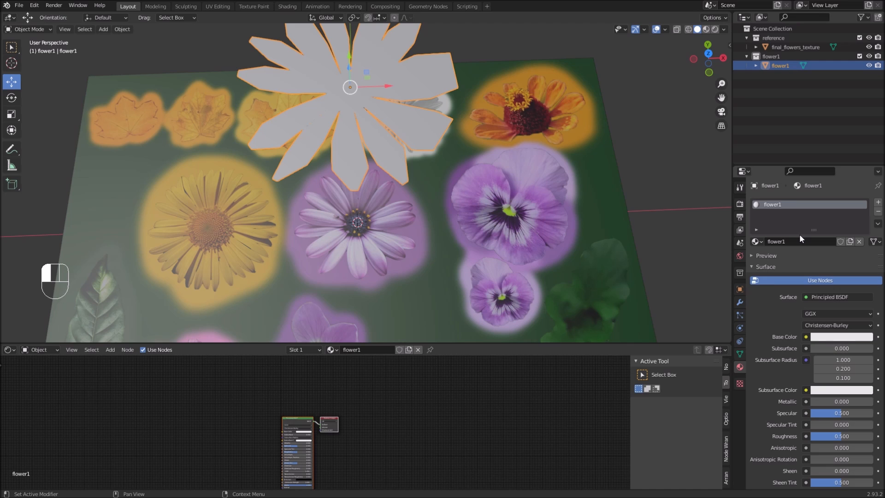
Step: Enlarge the Shader Editor area and frame the flower mesh in top orthographic view
{"action": "middle_click_drag", "start_coordinate": [362, 403], "coordinate": [397, 368]}
{"action": "left_click_drag", "start_coordinate": [439, 342], "coordinate": [445, 221]}
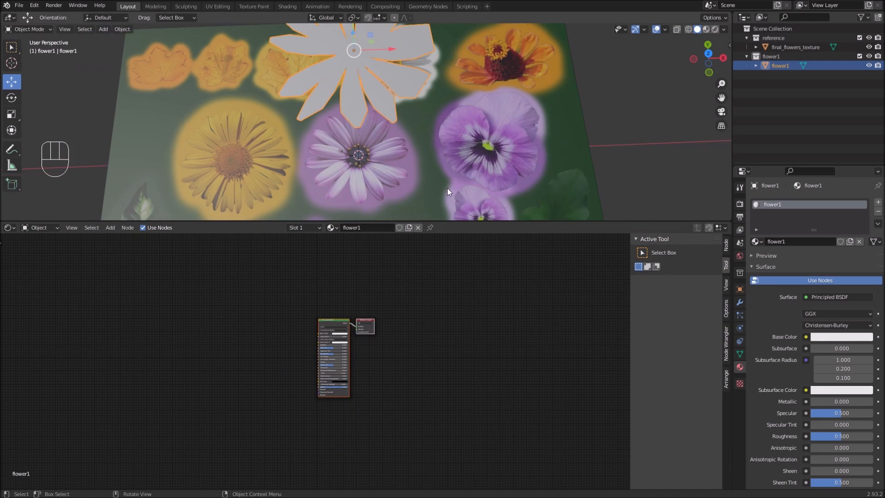
{"action": "middle_click_drag", "start_coordinate": [449, 98], "coordinate": [444, 138], "text": "shift"}
{"action": "scroll", "coordinate": [434, 145], "scroll_direction": "up", "scroll_amount": 1}
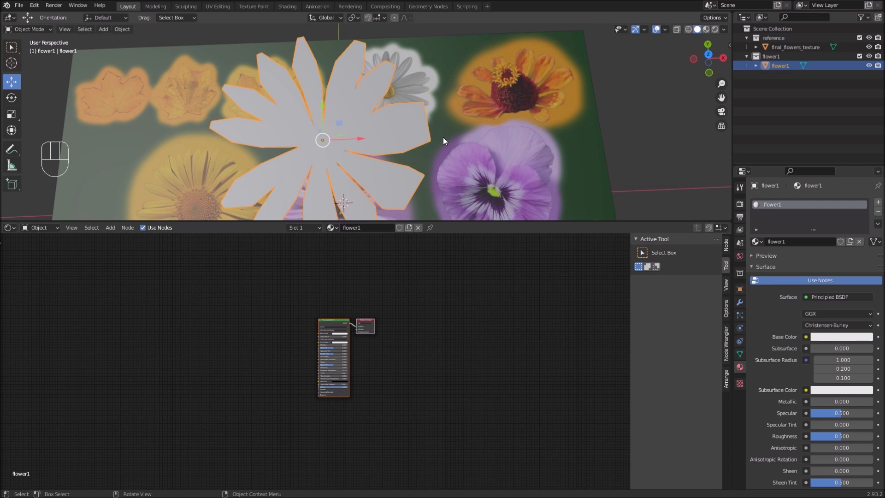
{"action": "key", "text": "KP_7"}
{"action": "middle_click_drag", "start_coordinate": [451, 157], "coordinate": [453, 89], "text": "shift"}
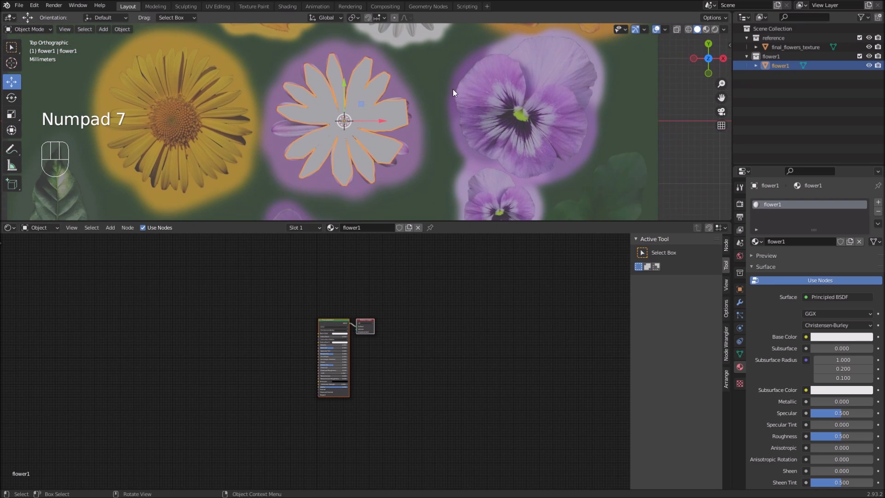
{"action": "scroll", "coordinate": [440, 105], "scroll_direction": "up", "scroll_amount": 2}
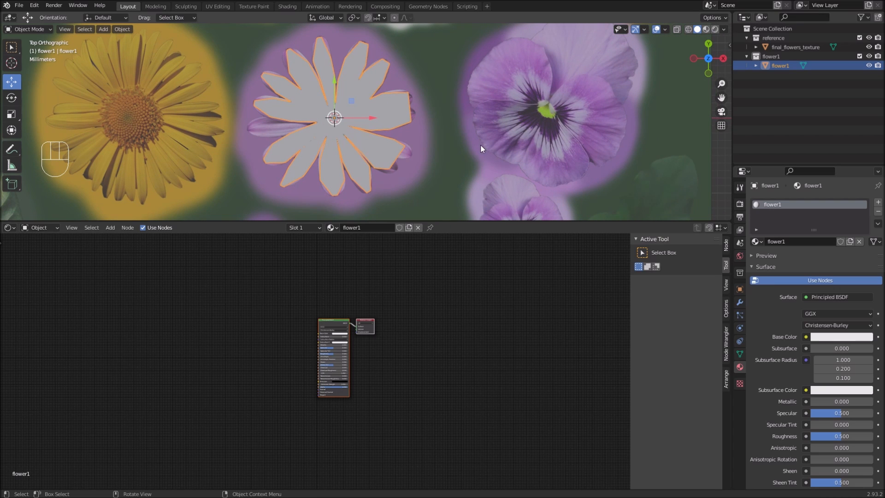
Step: Add an Image Texture node beside the Principled BSDF in the flower1 material
{"action": "scroll", "coordinate": [288, 355], "scroll_direction": "up", "scroll_amount": 3}
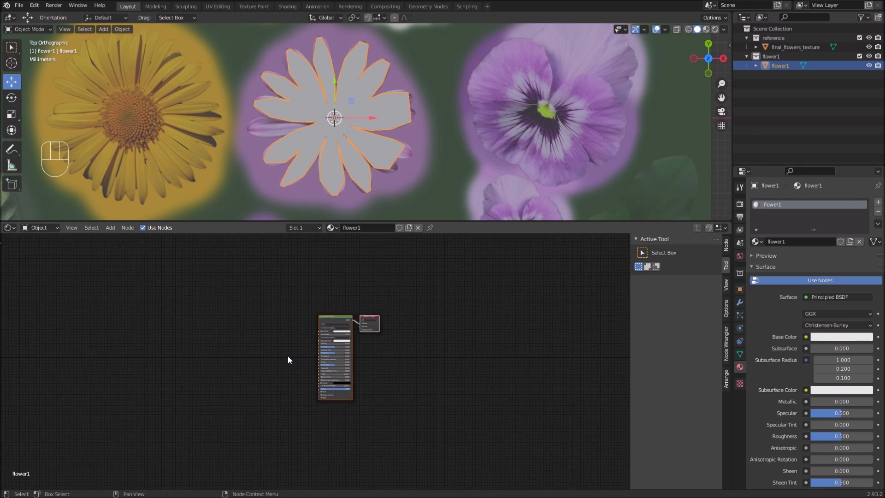
{"action": "middle_click_drag", "start_coordinate": [280, 314], "coordinate": [273, 314], "text": "shift"}
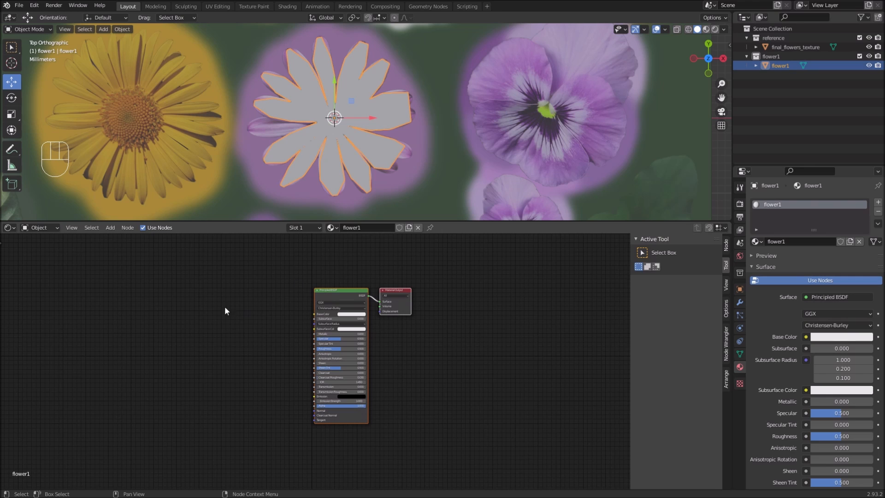
{"action": "key", "text": "shift+a"}
{"action": "mouse_move", "coordinate": [177, 363]}
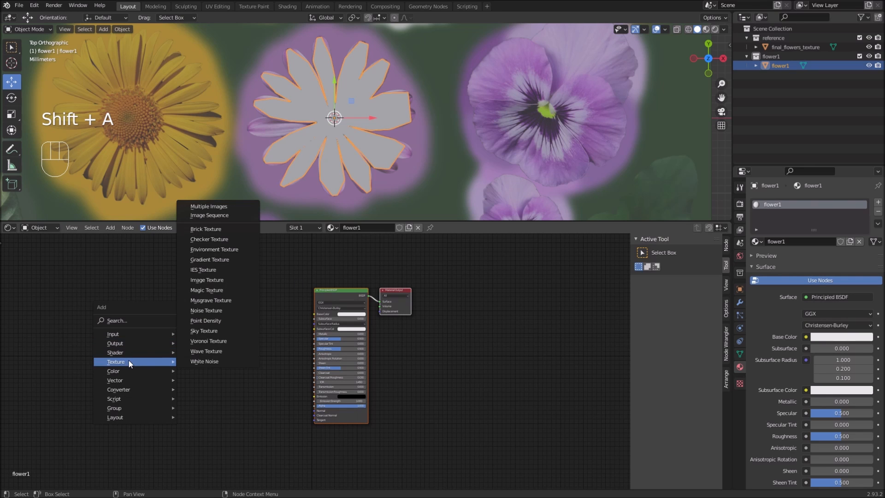
{"action": "left_click", "coordinate": [205, 280]}
{"action": "left_click", "coordinate": [182, 288]}
Step: Assign the existing image final_flowers_texture.png to the Image Texture node
{"action": "scroll", "coordinate": [266, 324], "scroll_direction": "up", "scroll_amount": 3}
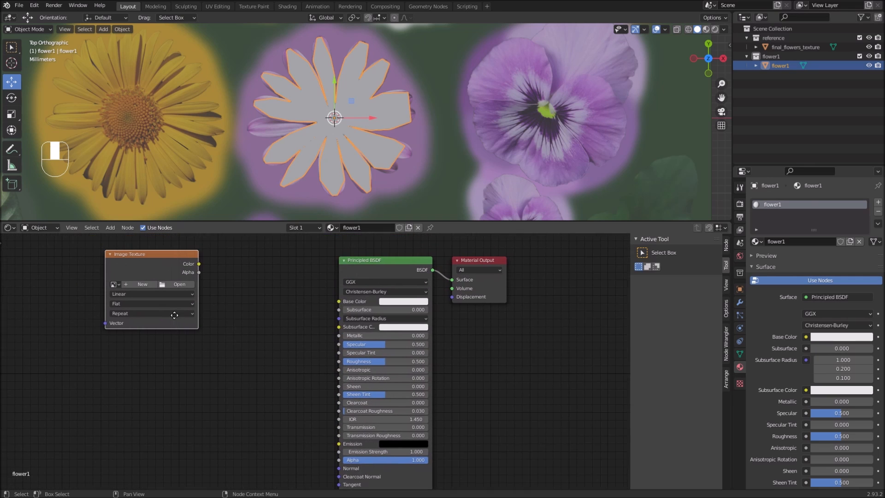
{"action": "middle_click_drag", "start_coordinate": [266, 324], "coordinate": [175, 298]}
{"action": "scroll", "coordinate": [120, 298], "scroll_direction": "up", "scroll_amount": 2}
{"action": "middle_click_drag", "start_coordinate": [37, 275], "coordinate": [183, 323]}
{"action": "left_click", "coordinate": [162, 302]}
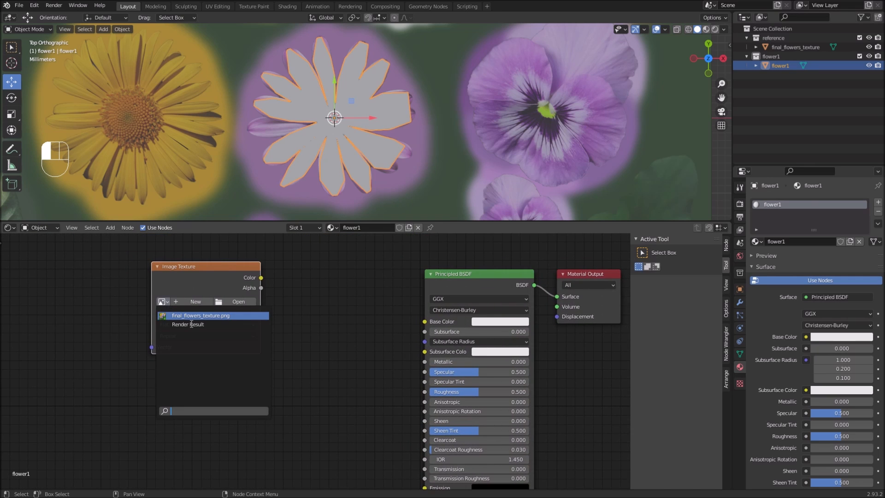
{"action": "left_click", "coordinate": [185, 315]}
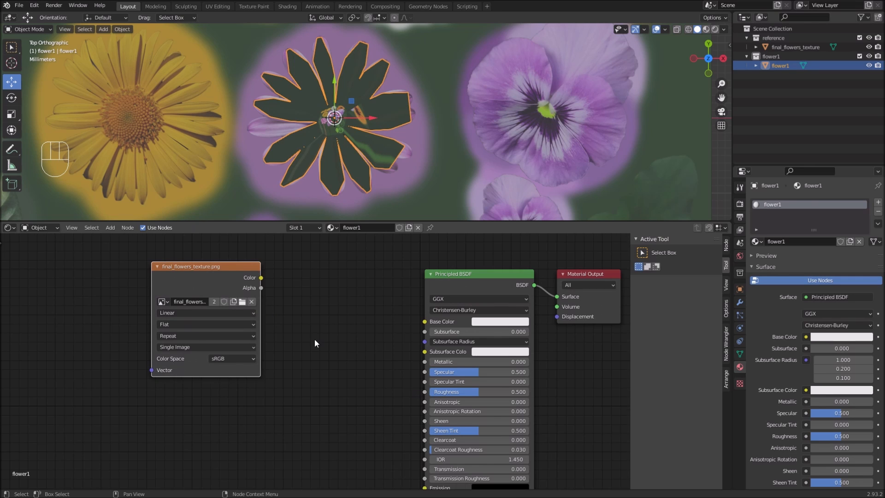
Step: Connect the texture's Color output to the Principled BSDF's Base Color and inspect the texture on the flower in perspective
{"action": "left_click_drag", "start_coordinate": [261, 277], "coordinate": [425, 321]}
{"action": "mouse_move", "coordinate": [356, 162]}
{"action": "middle_mouse_down"}
{"action": "mouse_move", "coordinate": [357, 133]}
{"action": "mouse_move", "coordinate": [361, 218]}
{"action": "mouse_move", "coordinate": [360, 178]}
{"action": "middle_mouse_up"}
{"action": "scroll", "coordinate": [358, 134], "scroll_direction": "up", "scroll_amount": 2}
{"action": "scroll", "coordinate": [357, 133], "scroll_direction": "down", "scroll_amount": 1}
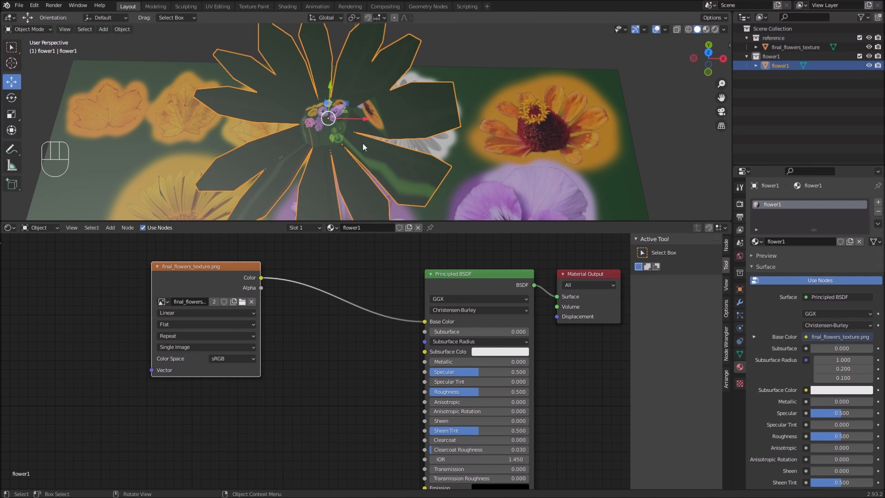
{"action": "scroll", "coordinate": [344, 151], "scroll_direction": "down", "scroll_amount": 3}
{"action": "middle_click_drag", "start_coordinate": [344, 151], "coordinate": [388, 110]}
{"action": "scroll", "coordinate": [383, 81], "scroll_direction": "up", "scroll_amount": 2}
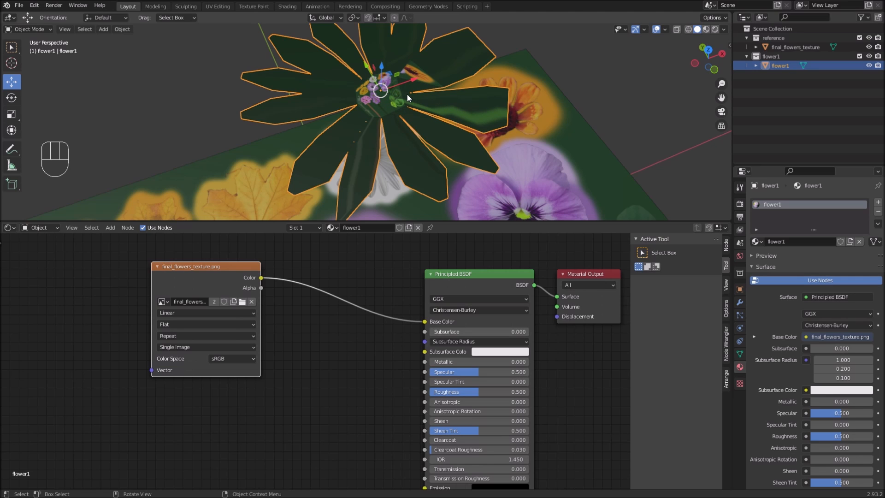
{"action": "scroll", "coordinate": [408, 107], "scroll_direction": "down", "scroll_amount": 2}
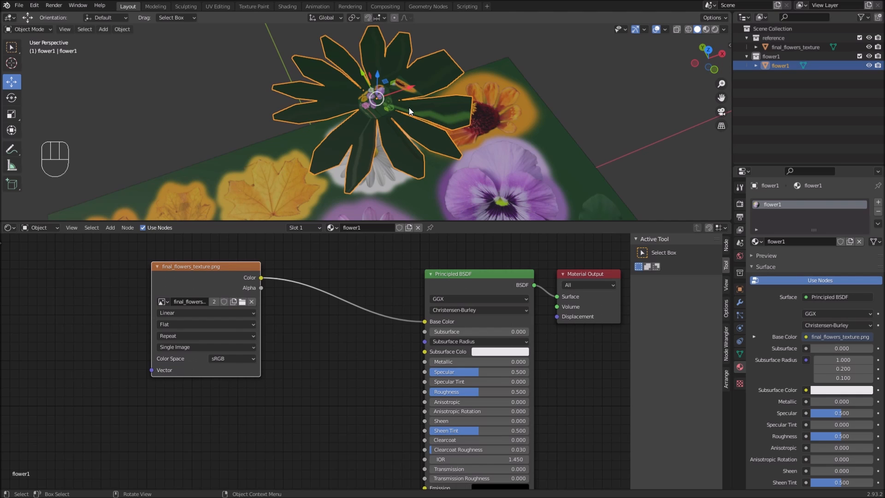
Step: Select the flower's whole mesh in Edit Mode and unwrap it with Project from View in top orthographic view
{"action": "key", "text": "KP_7"}
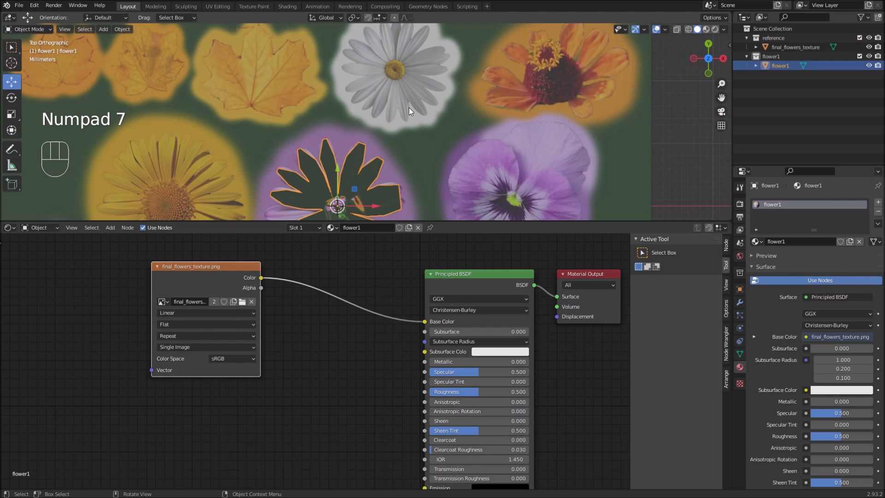
{"action": "scroll", "coordinate": [408, 107], "scroll_direction": "down", "scroll_amount": 4}
{"action": "middle_click_drag", "start_coordinate": [399, 152], "coordinate": [400, 134], "text": "shift"}
{"action": "scroll", "coordinate": [380, 136], "scroll_direction": "up", "scroll_amount": 2}
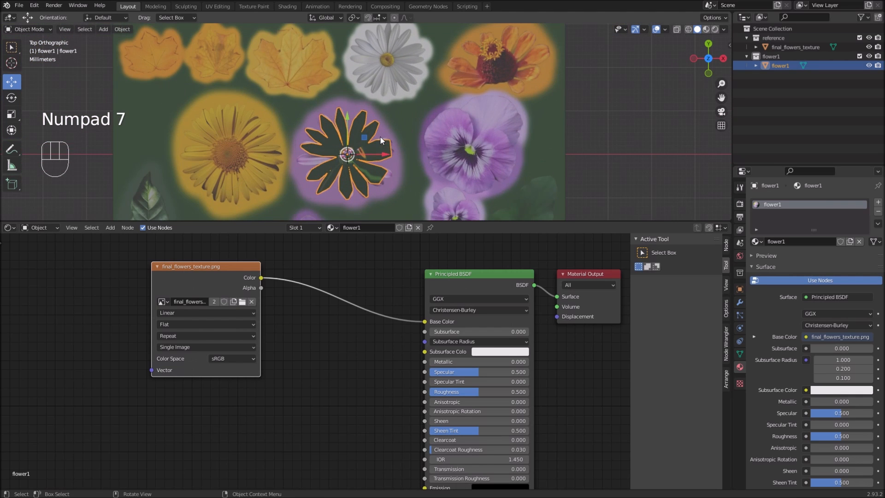
{"action": "key", "text": "Tab"}
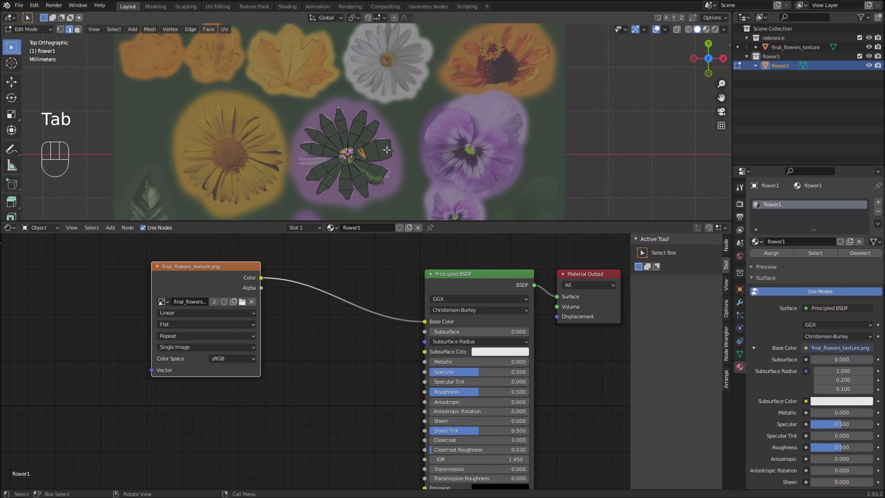
{"action": "key", "text": "a"}
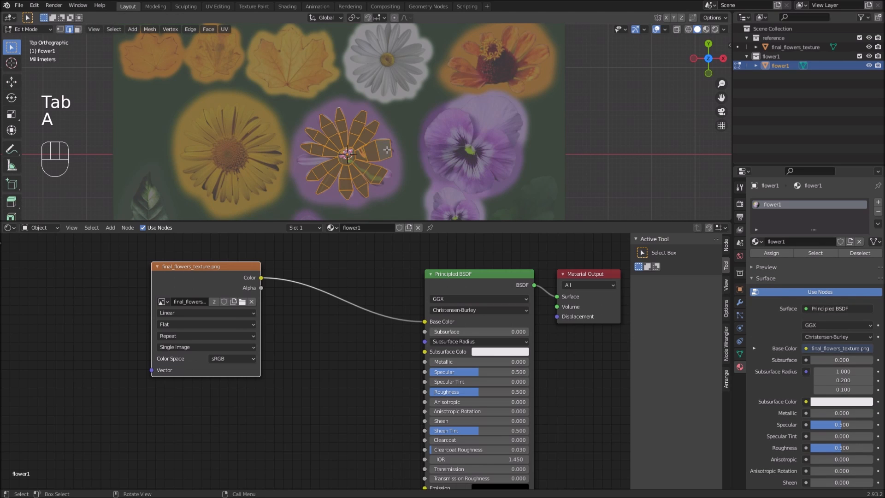
{"action": "scroll", "coordinate": [363, 145], "scroll_direction": "up", "scroll_amount": 1}
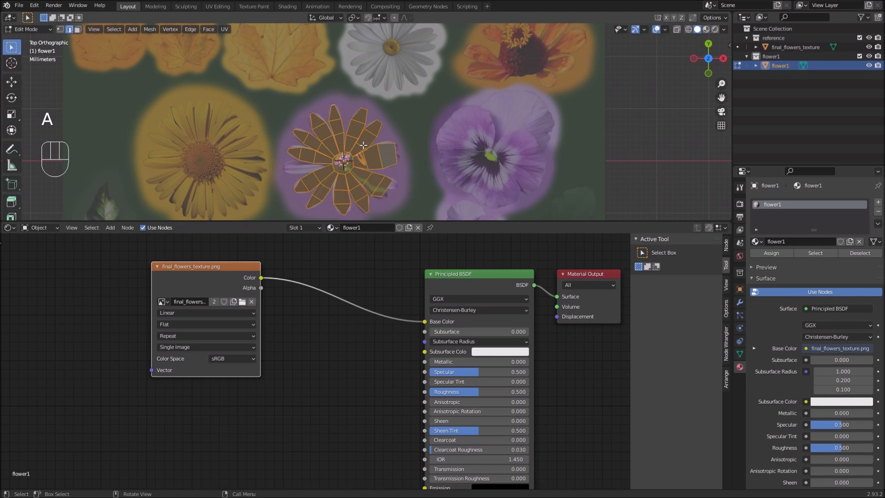
{"action": "key", "text": "u"}
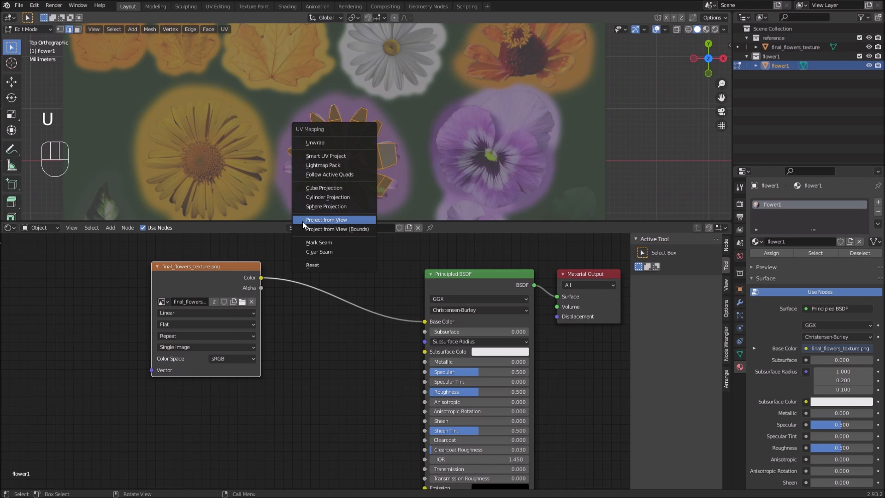
{"action": "left_click", "coordinate": [341, 221]}
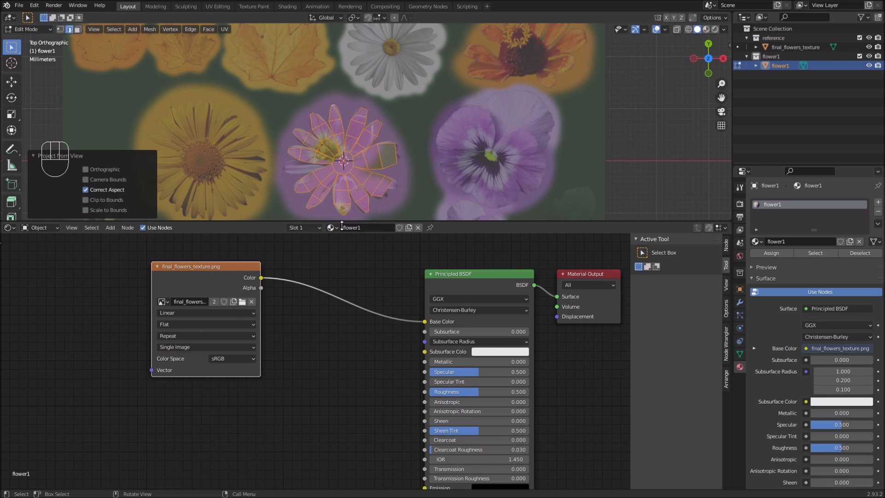
Step: Move the image texture node closer to the Principled BSDF and split the node area to add a UV Editor
{"action": "scroll", "coordinate": [347, 174], "scroll_direction": "up", "scroll_amount": 1}
{"action": "middle_click_drag", "start_coordinate": [357, 181], "coordinate": [372, 132], "text": "shift"}
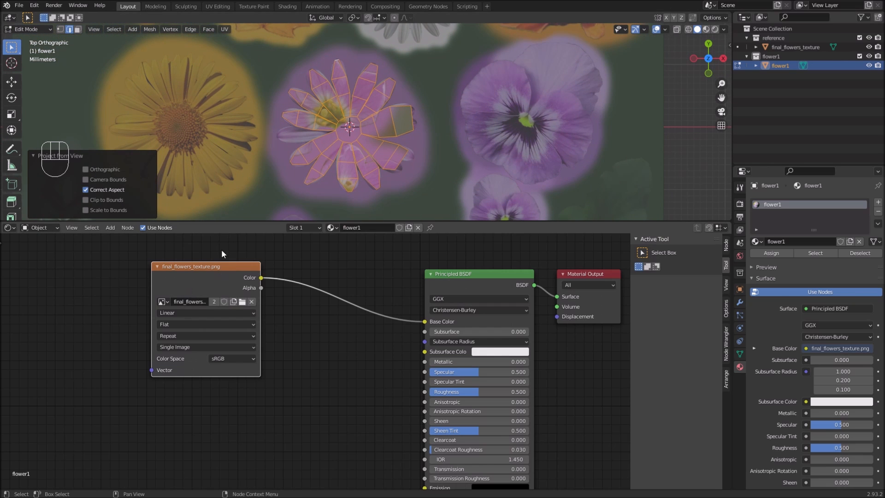
{"action": "left_click_drag", "start_coordinate": [189, 267], "coordinate": [257, 272]}
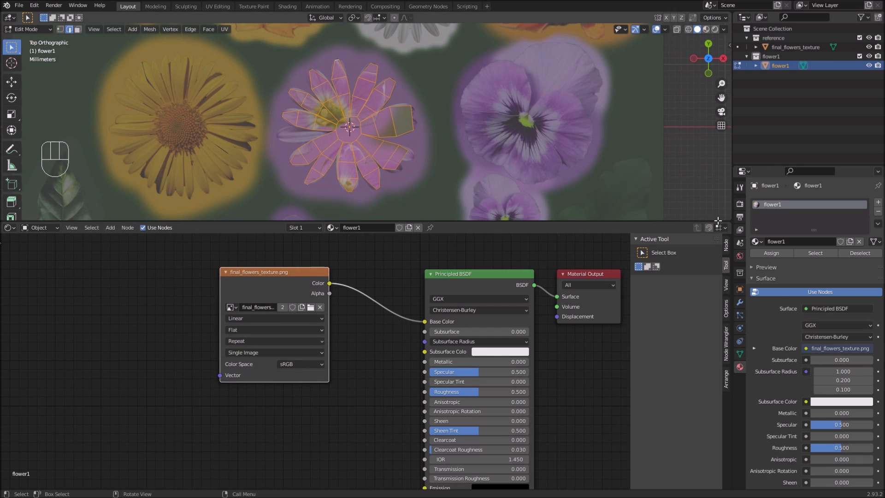
{"action": "left_click_drag", "start_coordinate": [732, 229], "coordinate": [422, 244]}
{"action": "left_click", "coordinate": [429, 228]}
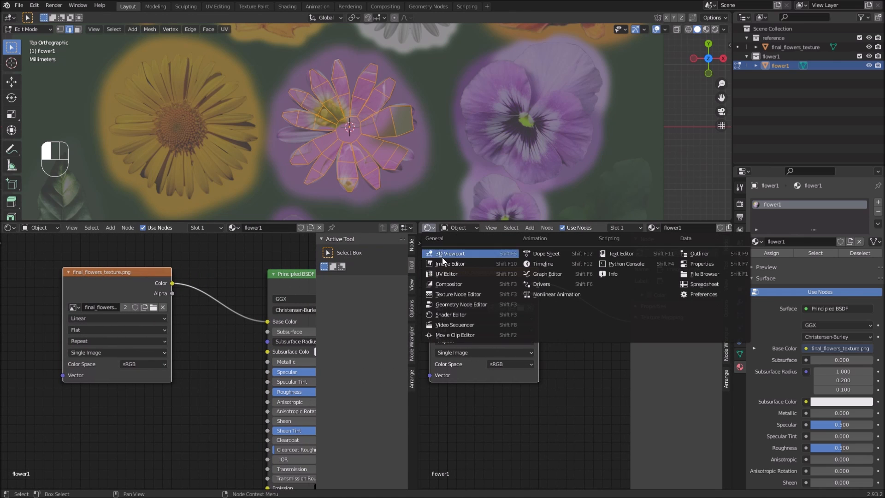
{"action": "left_click", "coordinate": [447, 274]}
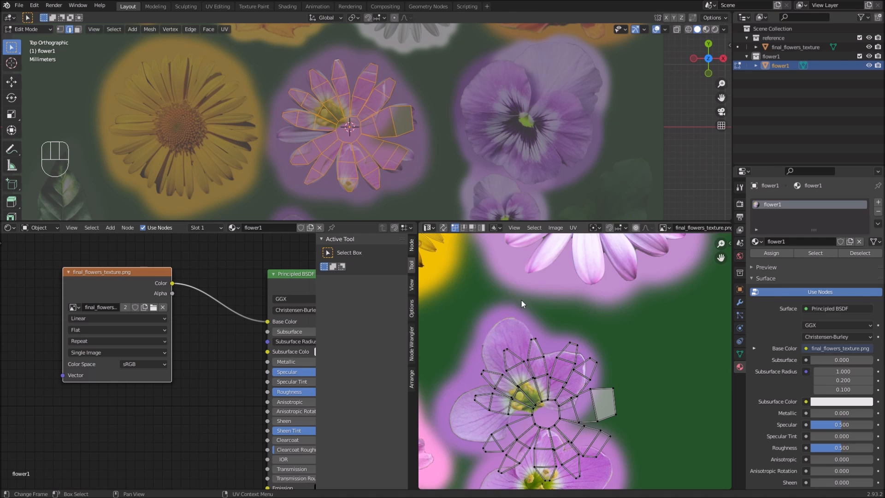
Step: Select all of the flower's UVs and move them onto the purple daisy in the texture atlas
{"action": "scroll", "coordinate": [519, 297], "scroll_direction": "down", "scroll_amount": 2}
{"action": "scroll", "coordinate": [576, 421], "scroll_direction": "up", "scroll_amount": 1}
{"action": "middle_click_drag", "start_coordinate": [577, 422], "coordinate": [642, 364], "text": "shift"}
{"action": "key", "text": "a"}
{"action": "middle_click_drag", "start_coordinate": [616, 357], "coordinate": [599, 398], "text": "shift"}
{"action": "scroll", "coordinate": [611, 364], "scroll_direction": "down", "scroll_amount": 2}
{"action": "middle_click_drag", "start_coordinate": [621, 318], "coordinate": [593, 357], "text": "shift"}
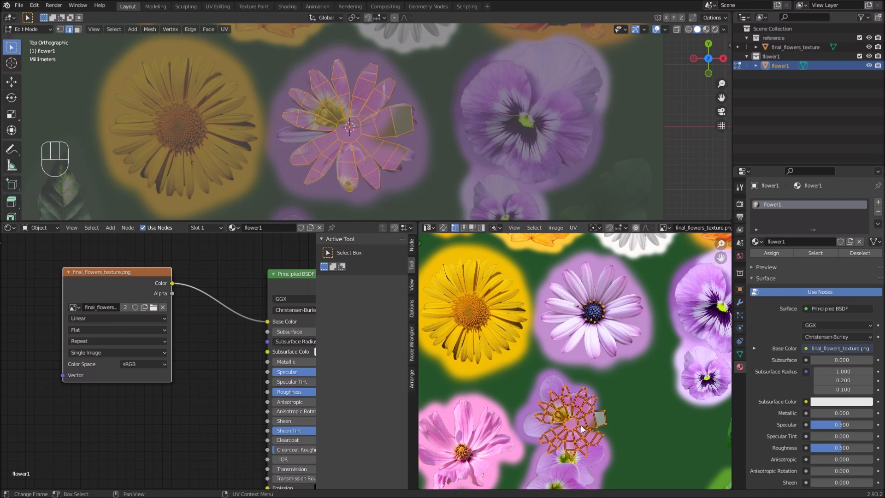
{"action": "key", "text": "g"}
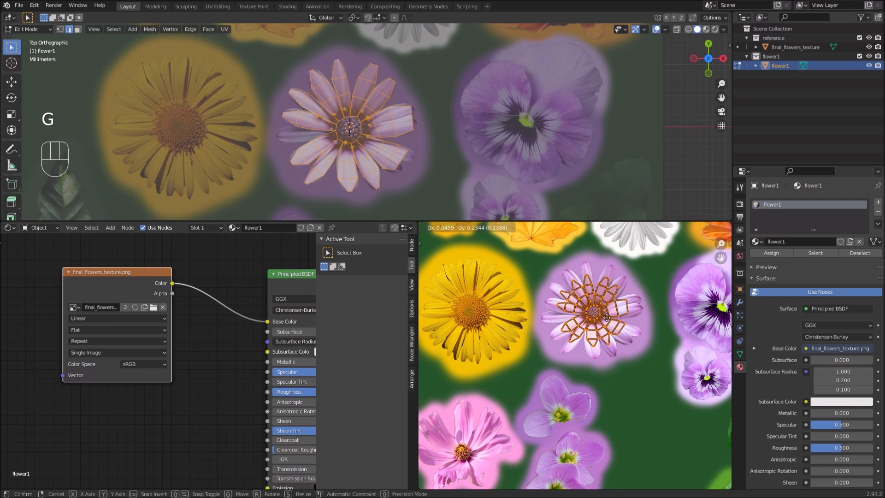
{"action": "left_click", "coordinate": [604, 326]}
Step: Scale the flower's UVs up by about 1.35 to match the petals of the purple daisy image
{"action": "scroll", "coordinate": [630, 332], "scroll_direction": "up", "scroll_amount": 2}
{"action": "scroll", "coordinate": [628, 322], "scroll_direction": "up", "scroll_amount": 2}
{"action": "middle_click_drag", "start_coordinate": [639, 289], "coordinate": [606, 337], "text": "shift"}
{"action": "key", "text": "s"}
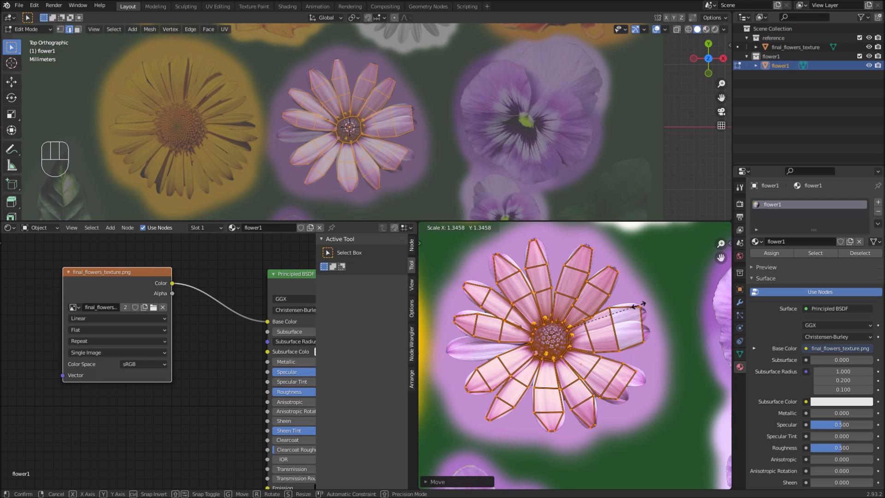
{"action": "left_click", "coordinate": [639, 305]}
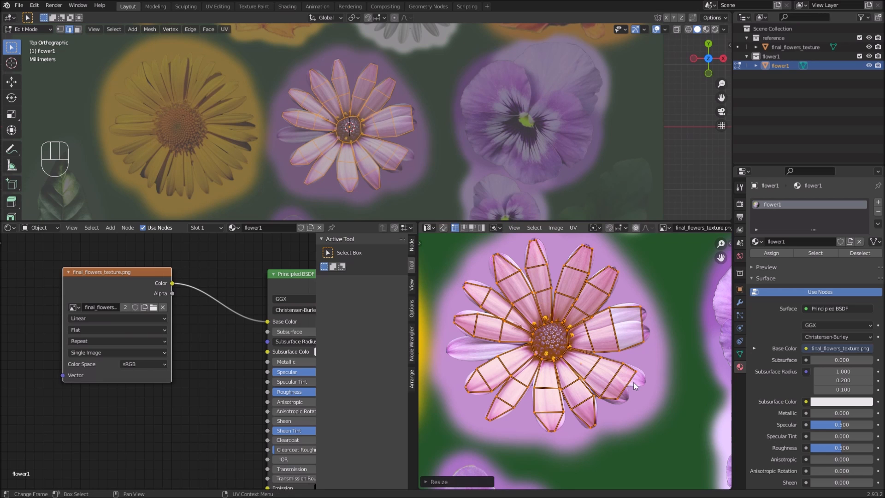
Step: Leave Edit Mode and examine the textured flower from several angles in perspective
{"action": "key", "text": "Tab"}
{"action": "mouse_move", "coordinate": [369, 135]}
{"action": "middle_mouse_down"}
{"action": "mouse_move", "coordinate": [387, 162]}
{"action": "mouse_move", "coordinate": [368, 121]}
{"action": "mouse_move", "coordinate": [367, 153]}
{"action": "mouse_move", "coordinate": [355, 128]}
{"action": "mouse_move", "coordinate": [324, 117]}
{"action": "mouse_move", "coordinate": [346, 111]}
{"action": "mouse_move", "coordinate": [374, 156]}
{"action": "mouse_move", "coordinate": [371, 131]}
{"action": "mouse_move", "coordinate": [354, 137]}
{"action": "middle_mouse_up"}
{"action": "scroll", "coordinate": [372, 131], "scroll_direction": "up", "scroll_amount": 4}
{"action": "middle_click_drag", "start_coordinate": [355, 137], "coordinate": [355, 124]}
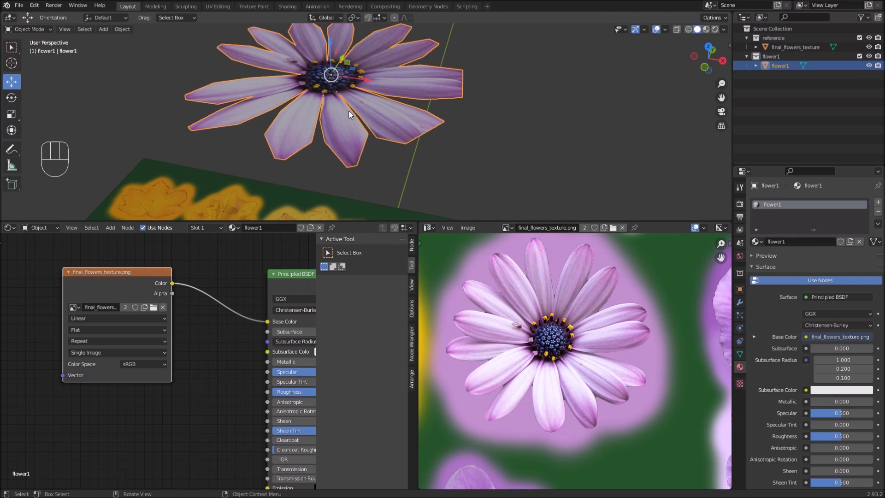
{"action": "middle_click_drag", "start_coordinate": [349, 112], "coordinate": [339, 106]}
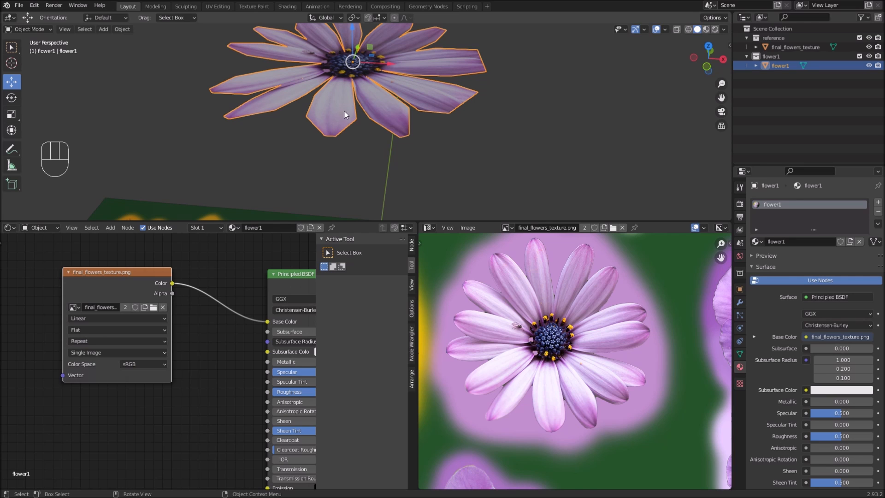
{"action": "mouse_move", "coordinate": [333, 112]}
{"action": "middle_mouse_down"}
{"action": "mouse_move", "coordinate": [322, 122]}
{"action": "mouse_move", "coordinate": [322, 98]}
{"action": "mouse_move", "coordinate": [327, 121]}
{"action": "middle_mouse_up"}
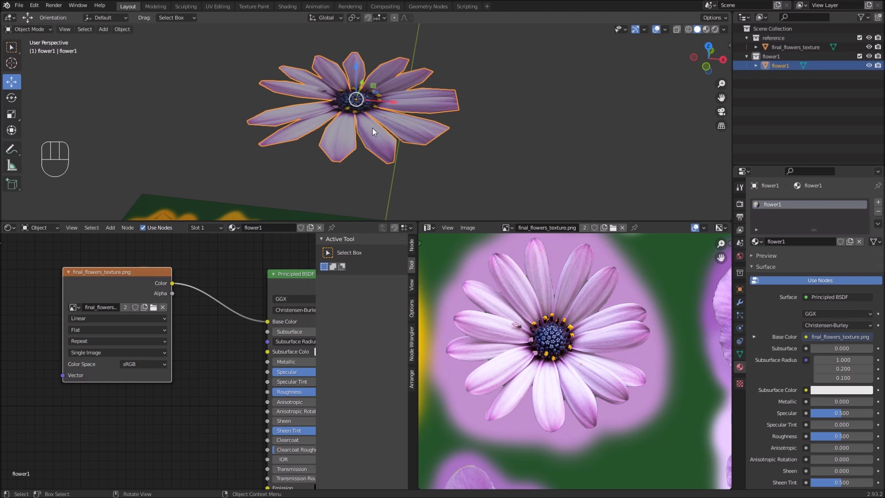
{"action": "mouse_move", "coordinate": [356, 132]}
{"action": "middle_mouse_down"}
{"action": "mouse_move", "coordinate": [350, 98]}
{"action": "mouse_move", "coordinate": [351, 121]}
{"action": "middle_mouse_up"}
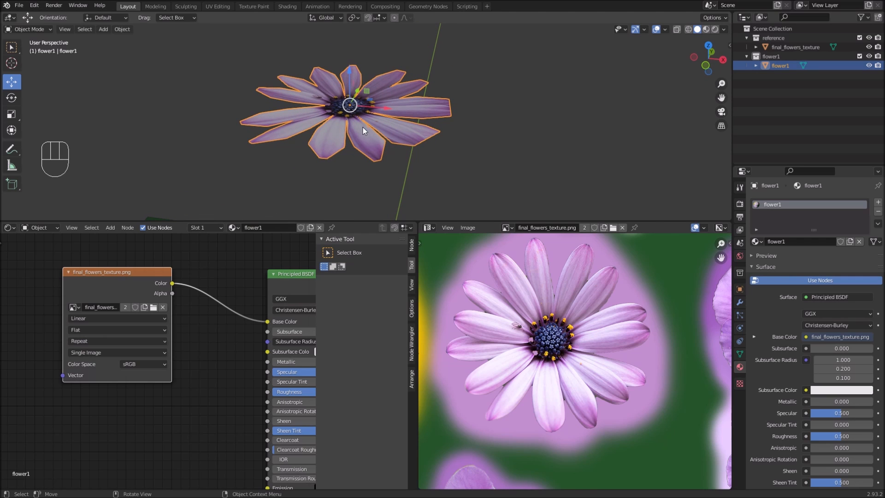
Step: Enlarge the 3D viewport and select the flower's centre face in Edit Mode
{"action": "left_click_drag", "start_coordinate": [435, 225], "coordinate": [436, 307]}
{"action": "middle_click_drag", "start_coordinate": [431, 277], "coordinate": [383, 217]}
{"action": "middle_click_drag", "start_coordinate": [339, 168], "coordinate": [305, 133]}
{"action": "key", "text": "Tab"}
{"action": "left_click", "coordinate": [77, 29]}
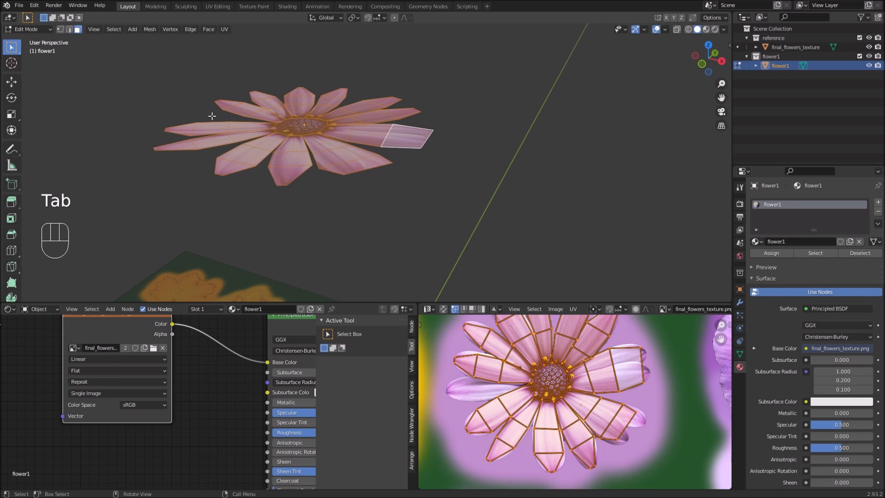
{"action": "left_click", "coordinate": [303, 125]}
{"action": "scroll", "coordinate": [273, 113], "scroll_direction": "down", "scroll_amount": 3}
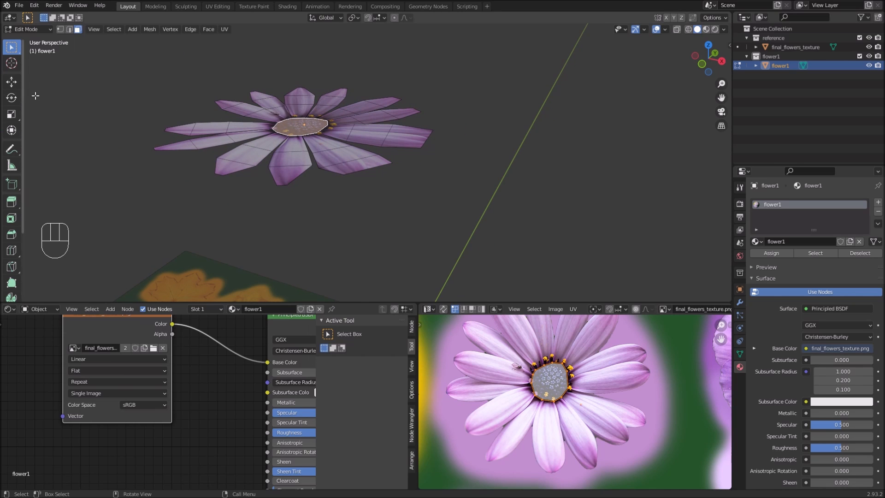
Step: Activate the Move tool and enable proportional editing with Smooth falloff
{"action": "left_click", "coordinate": [11, 82]}
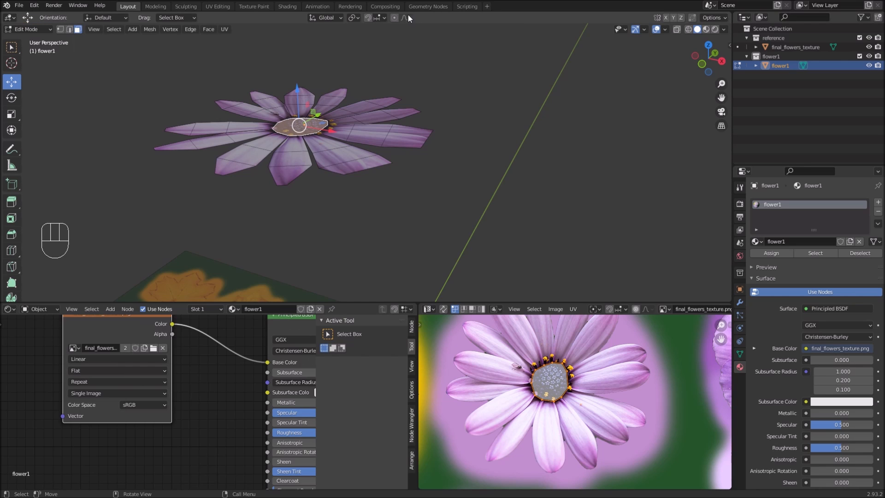
{"action": "left_click", "coordinate": [393, 18]}
{"action": "left_click", "coordinate": [410, 17]}
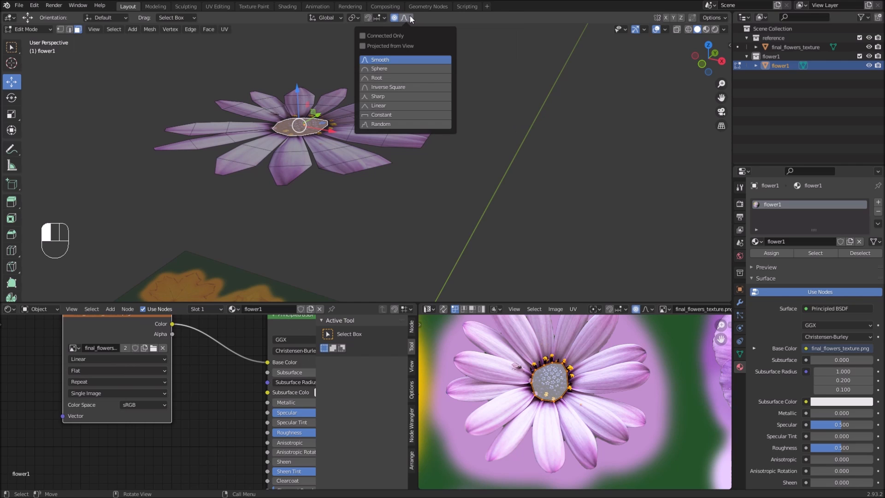
{"action": "left_click", "coordinate": [380, 60]}
Step: Lower the centre face about 0.0024 m along Z with a proportional size of about 0.009 to cup the petals
{"action": "left_click_drag", "start_coordinate": [300, 91], "coordinate": [304, 127]}
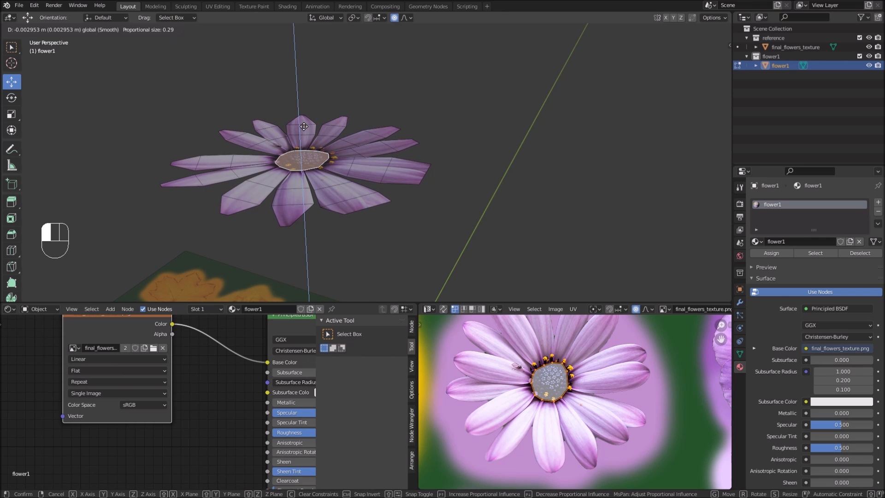
{"action": "scroll", "coordinate": [305, 126], "scroll_direction": "up", "scroll_amount": 17}
{"action": "left_click_drag", "start_coordinate": [304, 127], "coordinate": [295, 123]}
{"action": "scroll", "coordinate": [304, 126], "scroll_direction": "up", "scroll_amount": 10}
{"action": "scroll", "coordinate": [304, 126], "scroll_direction": "up", "scroll_amount": 5}
{"action": "scroll", "coordinate": [303, 126], "scroll_direction": "up", "scroll_amount": 3}
{"action": "scroll", "coordinate": [304, 126], "scroll_direction": "down", "scroll_amount": 4}
{"action": "scroll", "coordinate": [304, 126], "scroll_direction": "up", "scroll_amount": 3}
{"action": "scroll", "coordinate": [304, 126], "scroll_direction": "down", "scroll_amount": 4}
Step: Extrude the flower's centre face upward by about 0.0004 m
{"action": "middle_click_drag", "start_coordinate": [295, 122], "coordinate": [392, 149]}
{"action": "middle_click_drag", "start_coordinate": [477, 154], "coordinate": [440, 159], "text": "shift"}
{"action": "middle_click_drag", "start_coordinate": [443, 159], "coordinate": [411, 166]}
{"action": "scroll", "coordinate": [432, 162], "scroll_direction": "up", "scroll_amount": 1}
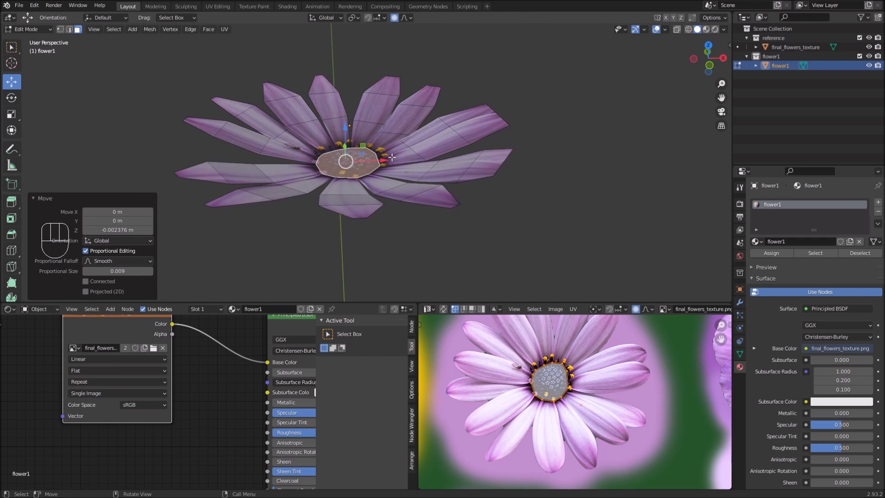
{"action": "scroll", "coordinate": [368, 159], "scroll_direction": "up", "scroll_amount": 3}
{"action": "middle_click_drag", "start_coordinate": [335, 154], "coordinate": [367, 156], "text": "shift"}
{"action": "scroll", "coordinate": [371, 156], "scroll_direction": "down", "scroll_amount": 2}
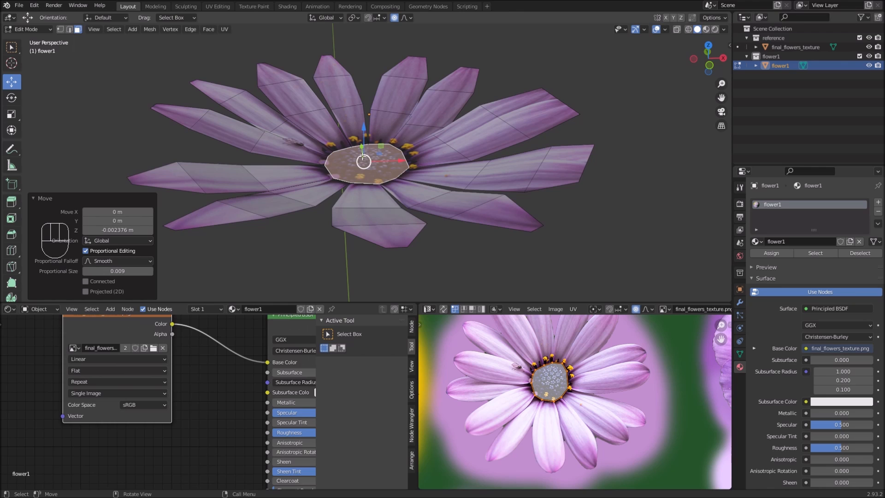
{"action": "scroll", "coordinate": [362, 168], "scroll_direction": "up", "scroll_amount": 2}
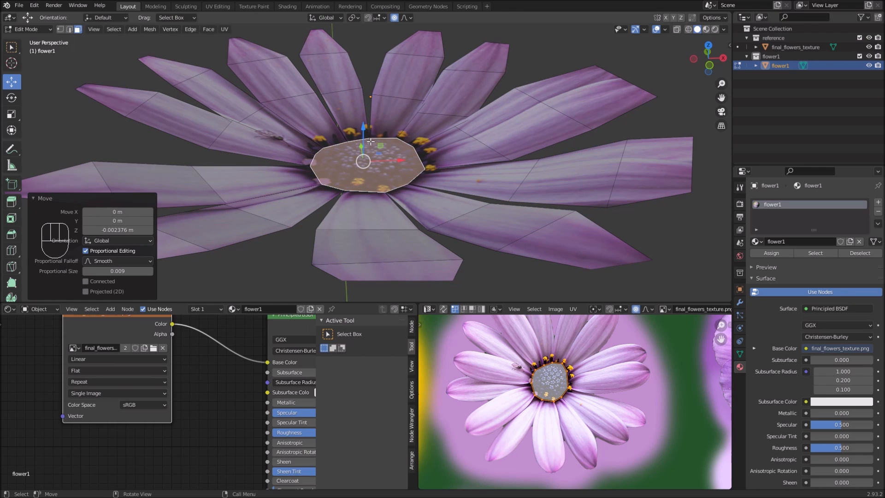
{"action": "key", "text": "e"}
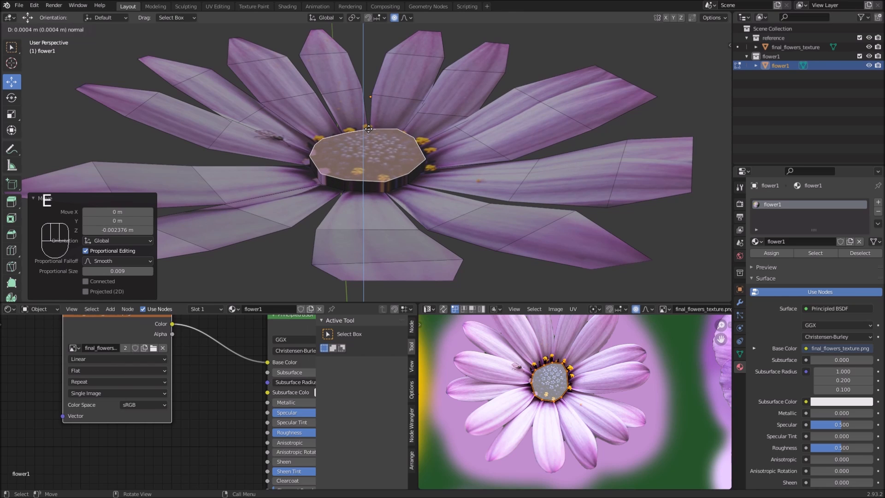
{"action": "left_click", "coordinate": [369, 129]}
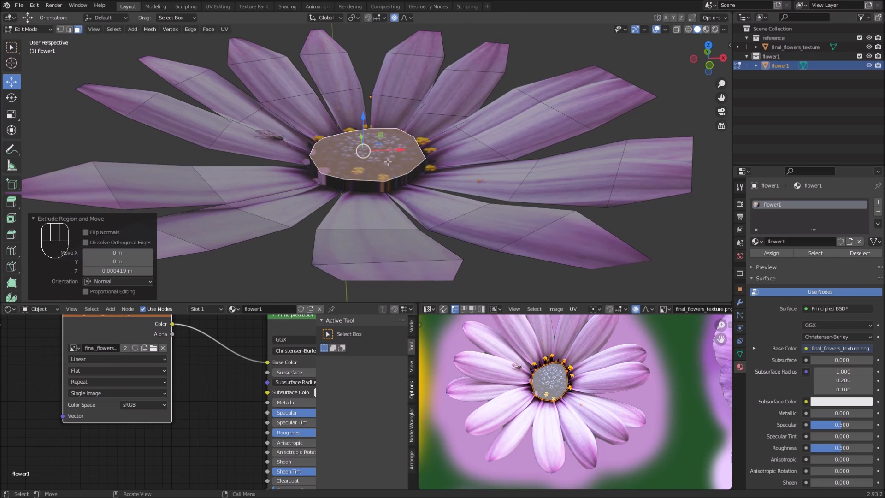
Step: Turn off proportional editing and scale the extruded centre face down to about 0.743
{"action": "scroll", "coordinate": [387, 161], "scroll_direction": "up", "scroll_amount": 2}
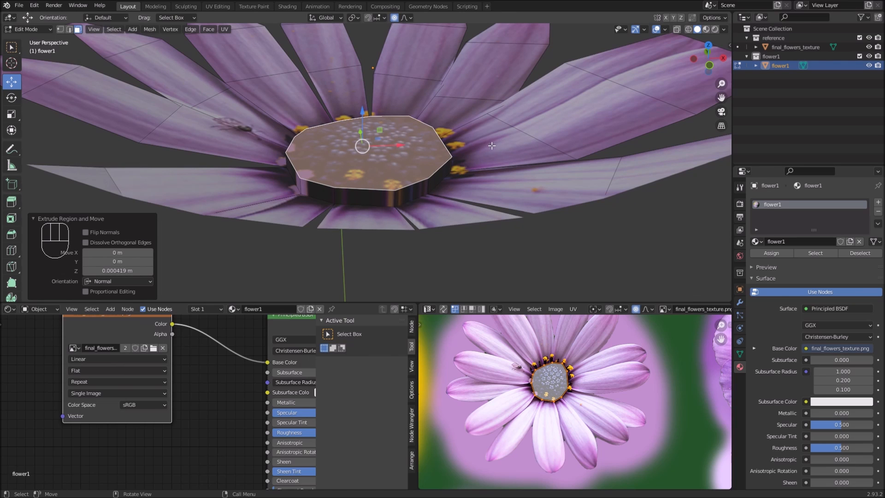
{"action": "key", "text": "s"}
{"action": "right_click", "coordinate": [474, 145]}
{"action": "left_click", "coordinate": [395, 17]}
{"action": "key", "text": "s"}
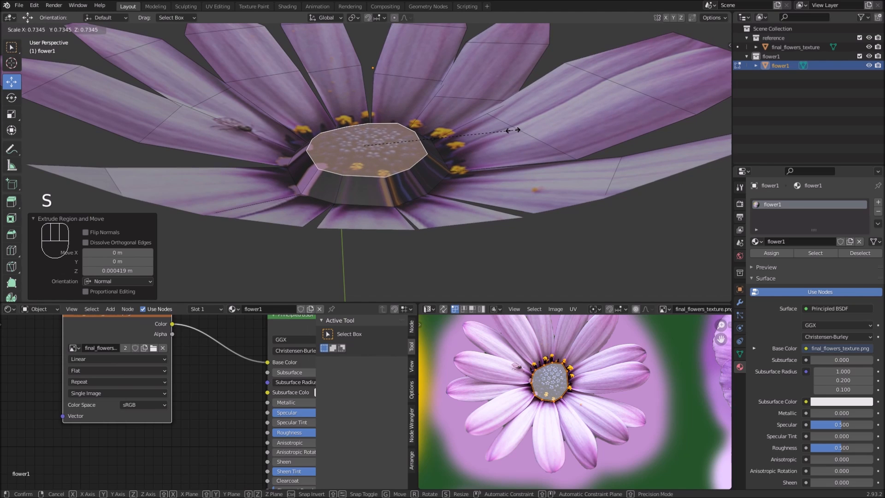
{"action": "left_click", "coordinate": [510, 131]}
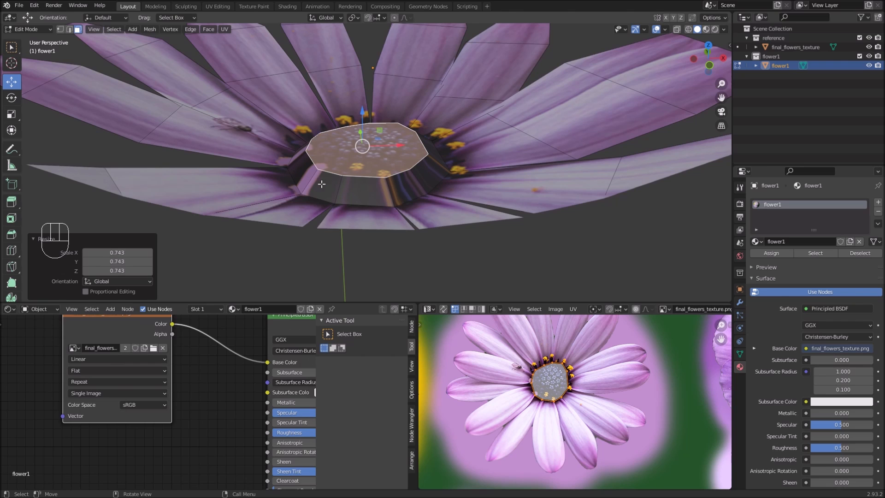
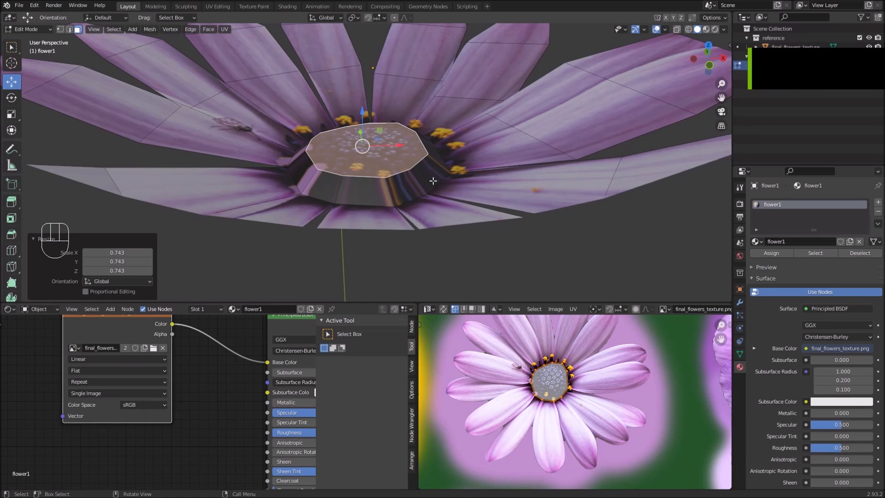
Step: Select the ring of side faces around the extruded centre and unwrap it with Project from View in top orthographic view
{"action": "left_click", "coordinate": [371, 192]}
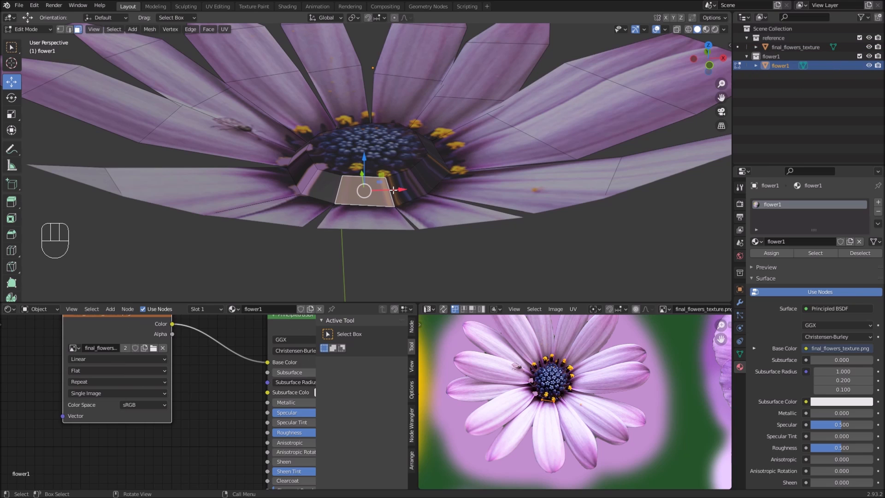
{"action": "left_click", "coordinate": [393, 190], "text": "alt"}
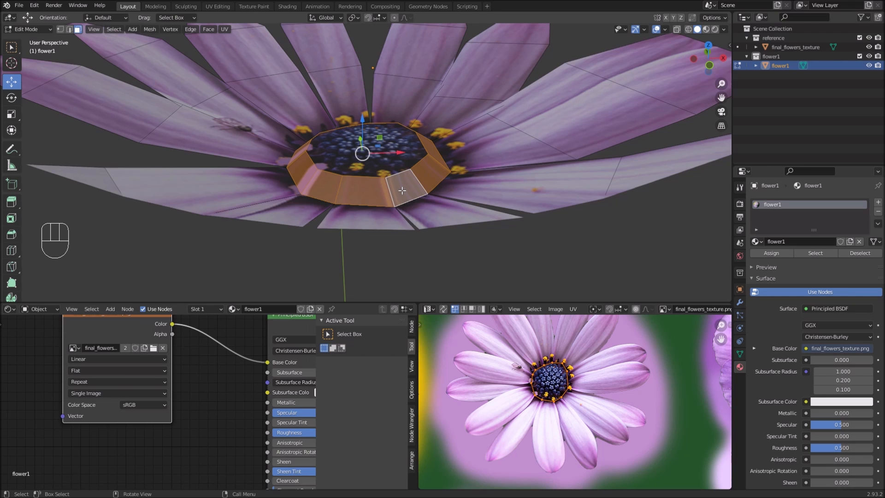
{"action": "key", "text": "KP_7"}
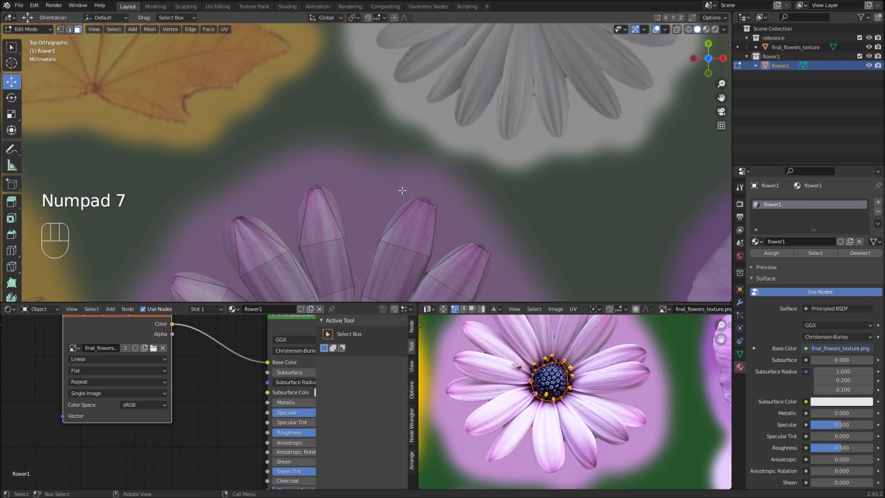
{"action": "scroll", "coordinate": [394, 201], "scroll_direction": "down", "scroll_amount": 1}
{"action": "middle_click_drag", "start_coordinate": [392, 237], "coordinate": [431, 57], "text": "shift"}
{"action": "scroll", "coordinate": [433, 153], "scroll_direction": "up", "scroll_amount": 3}
{"action": "middle_click_drag", "start_coordinate": [453, 189], "coordinate": [393, 159], "text": "shift"}
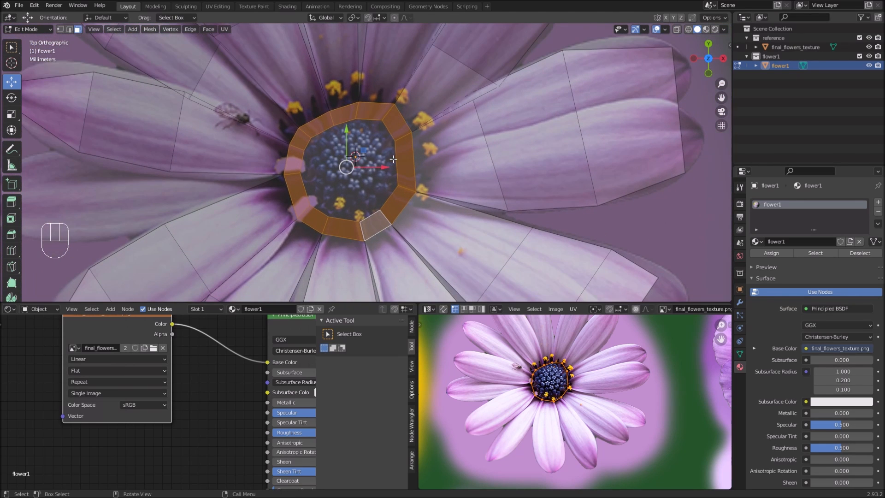
{"action": "key", "text": "u"}
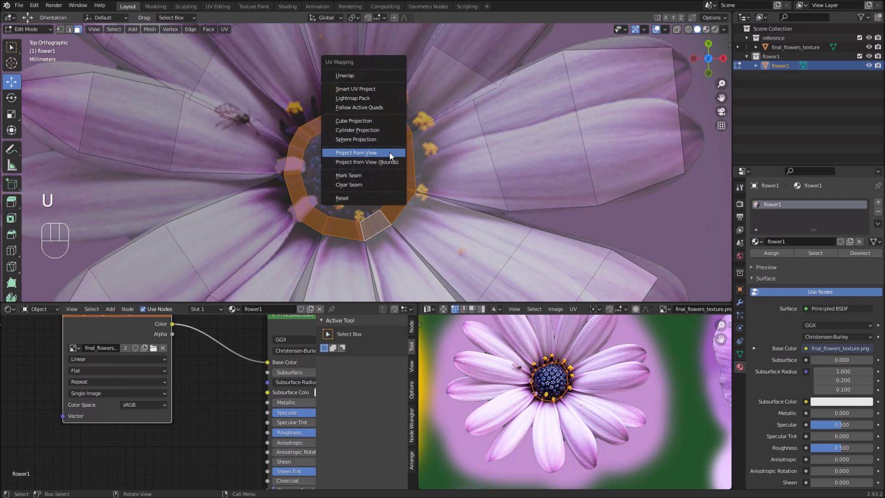
{"action": "left_click", "coordinate": [392, 155]}
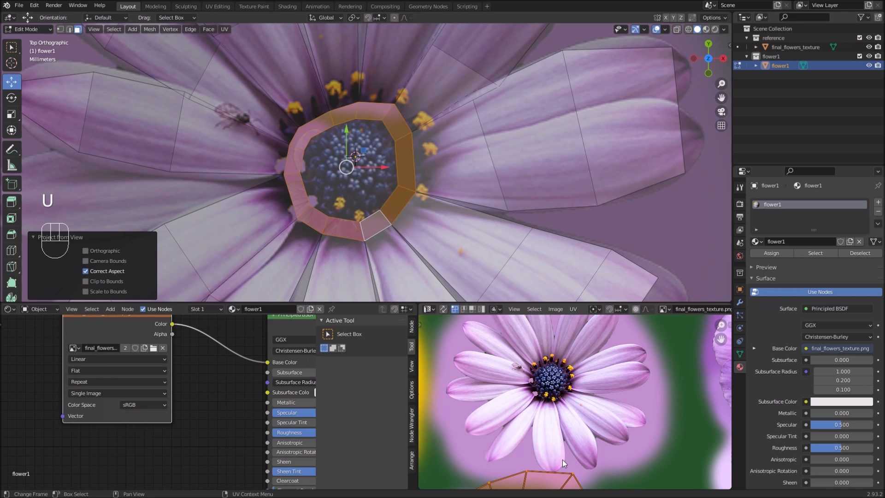
Step: Move the ring's UVs over the daisy's centre in the atlas and scale them to about 0.25
{"action": "scroll", "coordinate": [546, 470], "scroll_direction": "down", "scroll_amount": 1}
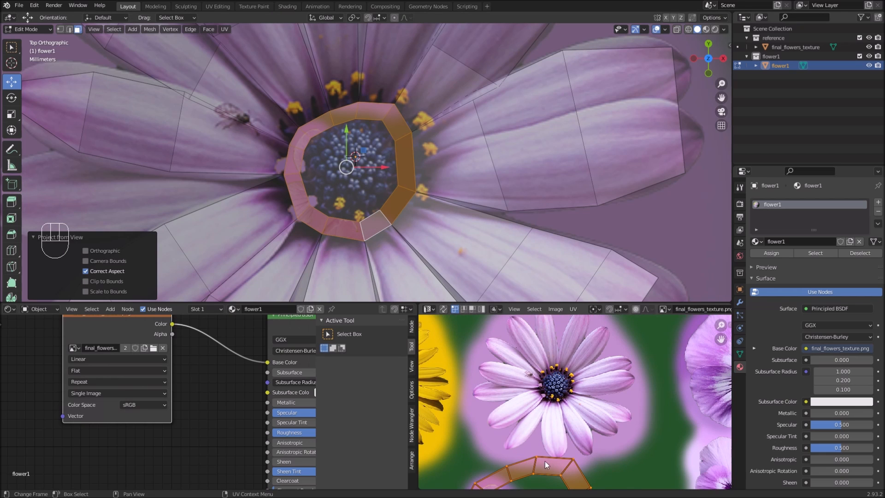
{"action": "key", "text": "g"}
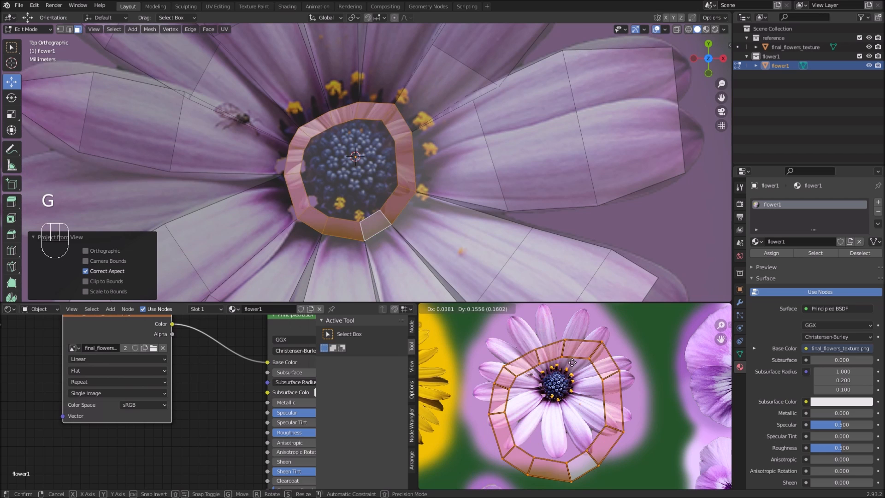
{"action": "left_click", "coordinate": [572, 339]}
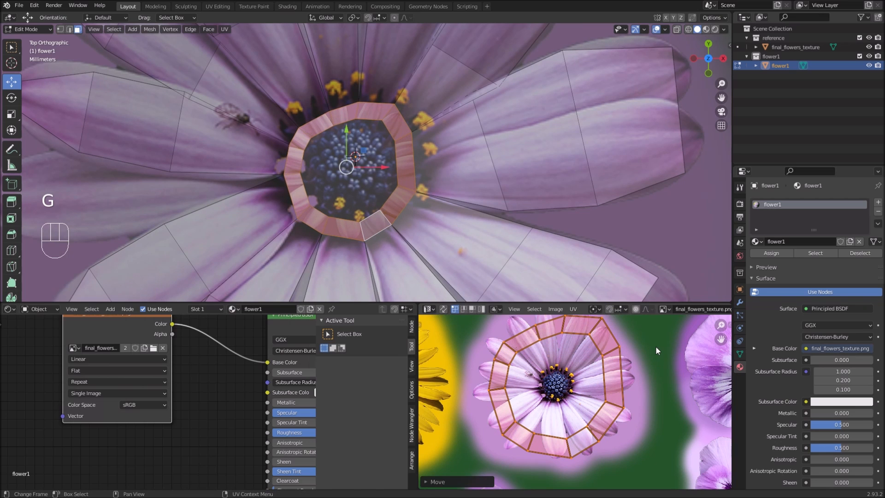
{"action": "key", "text": "s"}
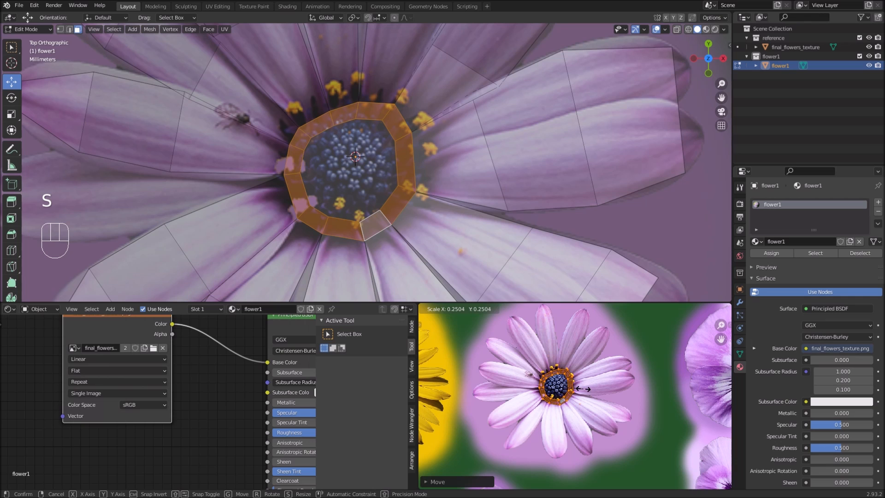
{"action": "left_click", "coordinate": [583, 389]}
Step: Scale the ring's UVs down a little further so they fit around the daisy's dark centre in the atlas
{"action": "scroll", "coordinate": [575, 397], "scroll_direction": "up", "scroll_amount": 5}
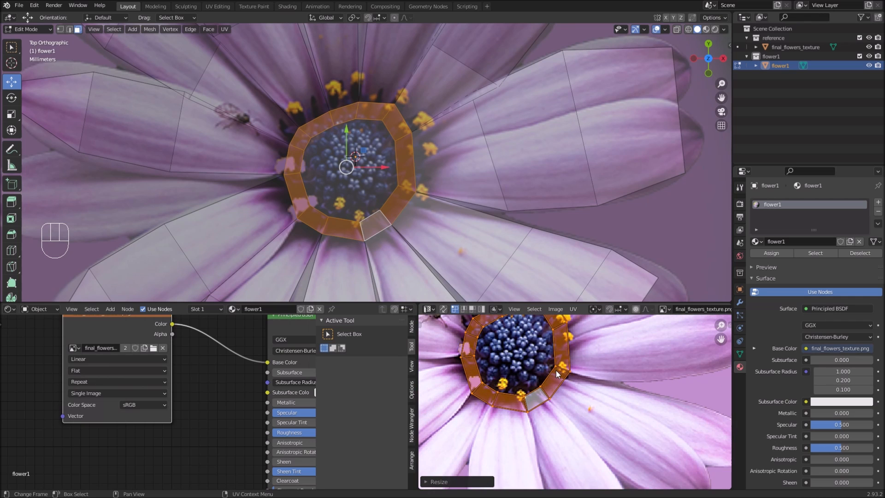
{"action": "middle_click_drag", "start_coordinate": [535, 382], "coordinate": [557, 407], "text": "shift"}
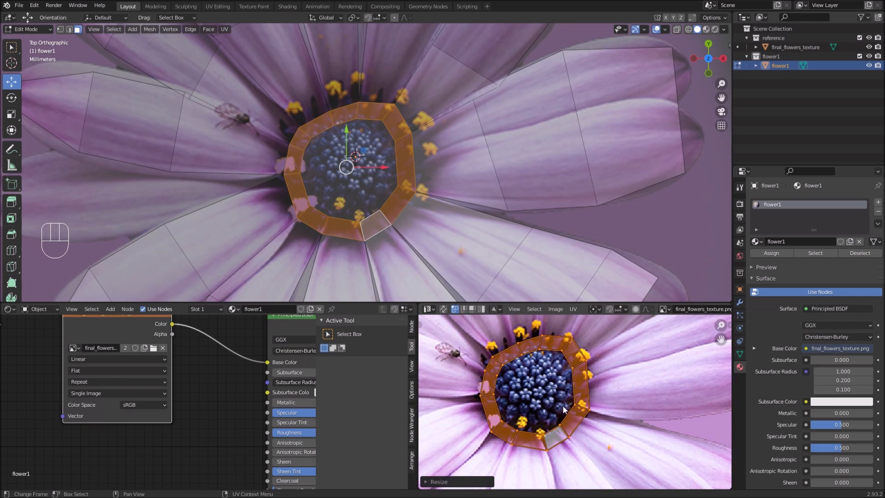
{"action": "key", "text": "s"}
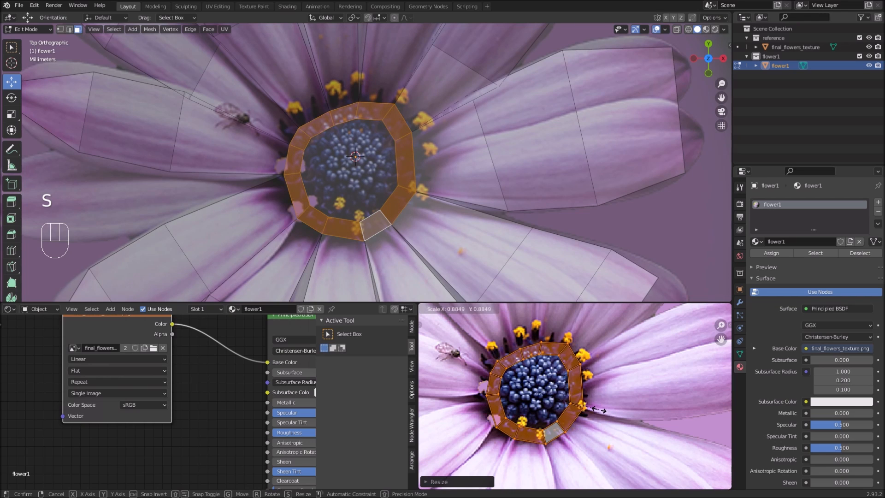
{"action": "left_click", "coordinate": [593, 408]}
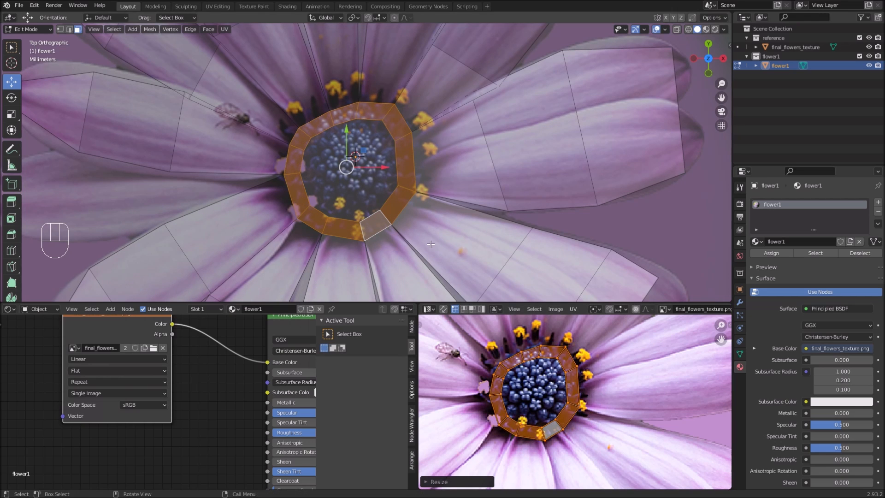
Step: Examine the textured raised centre from above and from the side in Object Mode, and return to Edit Mode
{"action": "key", "text": "Tab"}
{"action": "middle_click_drag", "start_coordinate": [389, 201], "coordinate": [372, 192]}
{"action": "scroll", "coordinate": [384, 204], "scroll_direction": "up", "scroll_amount": 3}
{"action": "scroll", "coordinate": [384, 205], "scroll_direction": "down", "scroll_amount": 1}
{"action": "middle_click_drag", "start_coordinate": [372, 191], "coordinate": [313, 184]}
{"action": "scroll", "coordinate": [360, 183], "scroll_direction": "down", "scroll_amount": 1}
{"action": "key", "text": "Tab"}
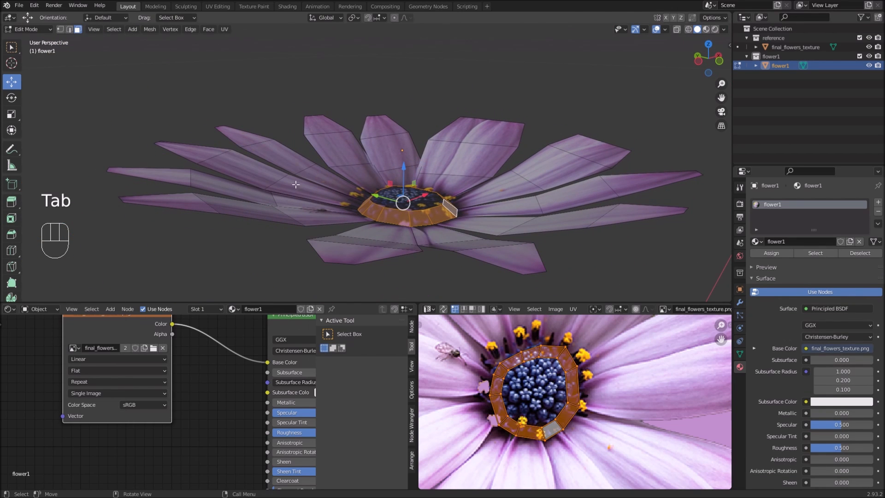
{"action": "middle_click_drag", "start_coordinate": [459, 164], "coordinate": [444, 92]}
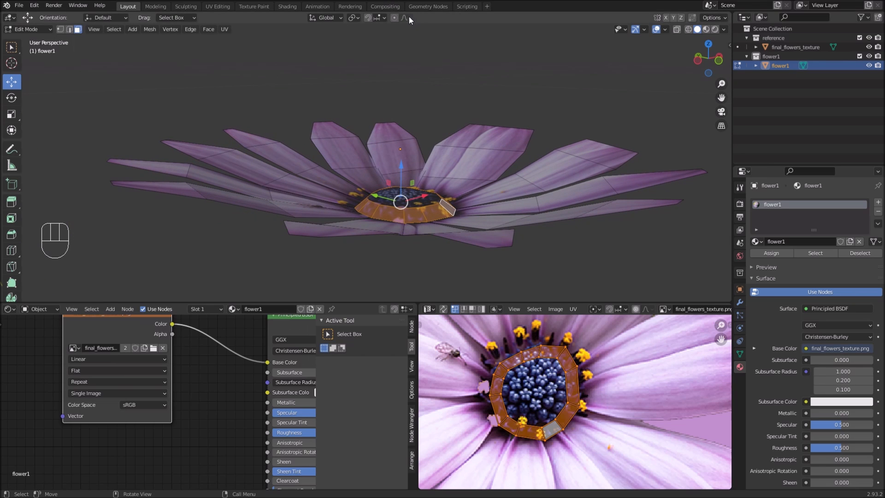
Step: Turn on proportional editing and raise the tip face of a wide petal by about 0.00075 m with a proportional size of 0.004
{"action": "left_click", "coordinate": [394, 17]}
{"action": "middle_click_drag", "start_coordinate": [482, 141], "coordinate": [451, 178], "text": "shift"}
{"action": "left_click", "coordinate": [468, 155]}
{"action": "mouse_move", "coordinate": [508, 170]}
{"action": "middle_mouse_down"}
{"action": "mouse_move", "coordinate": [521, 183]}
{"action": "mouse_move", "coordinate": [506, 177]}
{"action": "mouse_move", "coordinate": [525, 169]}
{"action": "middle_mouse_up"}
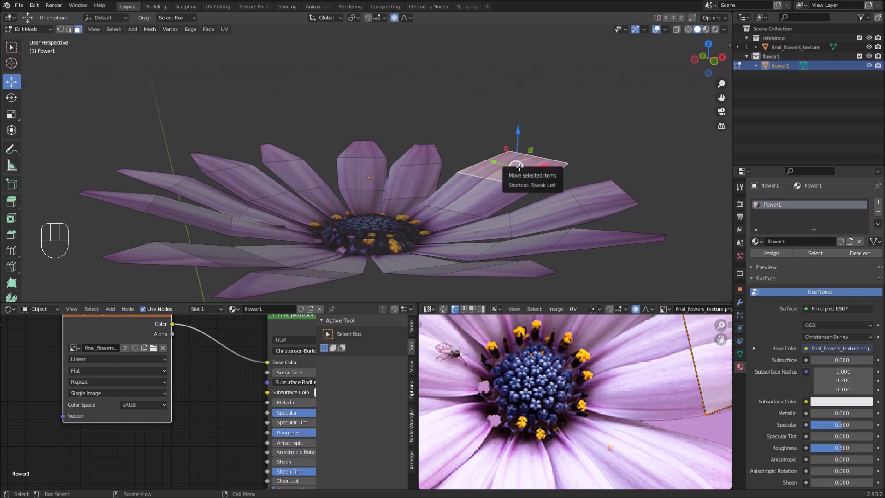
{"action": "key", "text": "g"}
{"action": "scroll", "coordinate": [528, 165], "scroll_direction": "up", "scroll_amount": 3}
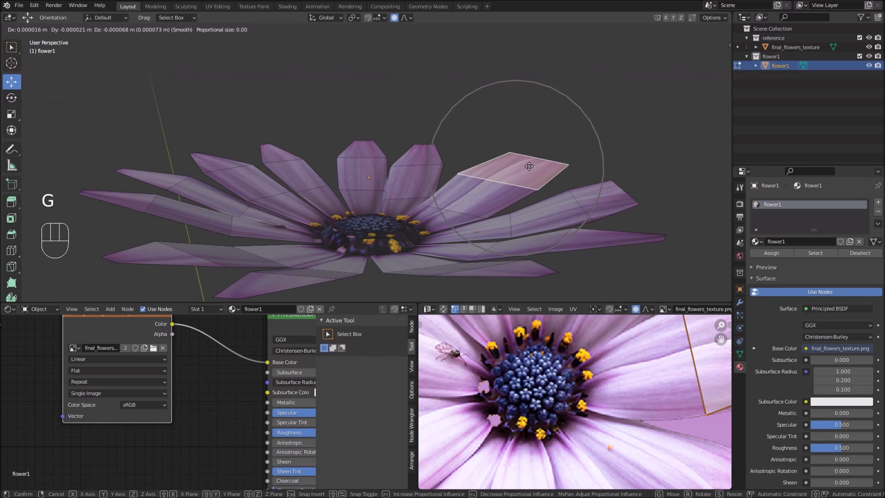
{"action": "left_click", "coordinate": [526, 150]}
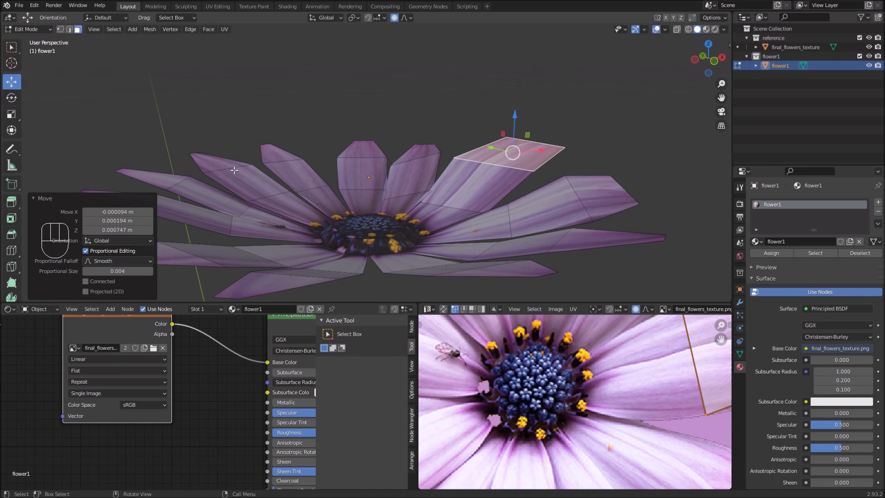
Step: Raise a narrow outlying petal's tip by about 0.00074 m and slightly shift the tip of another narrow petal with proportional editing
{"action": "left_click", "coordinate": [175, 181]}
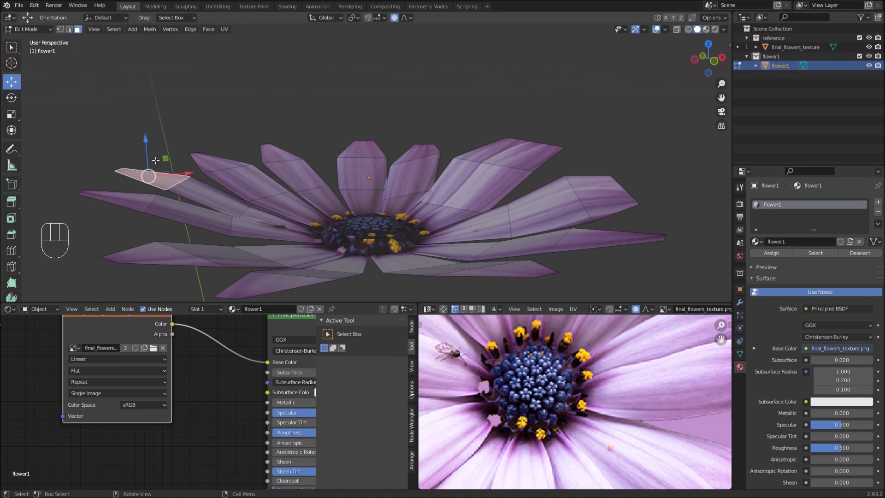
{"action": "key", "text": "g"}
{"action": "left_click", "coordinate": [239, 155]}
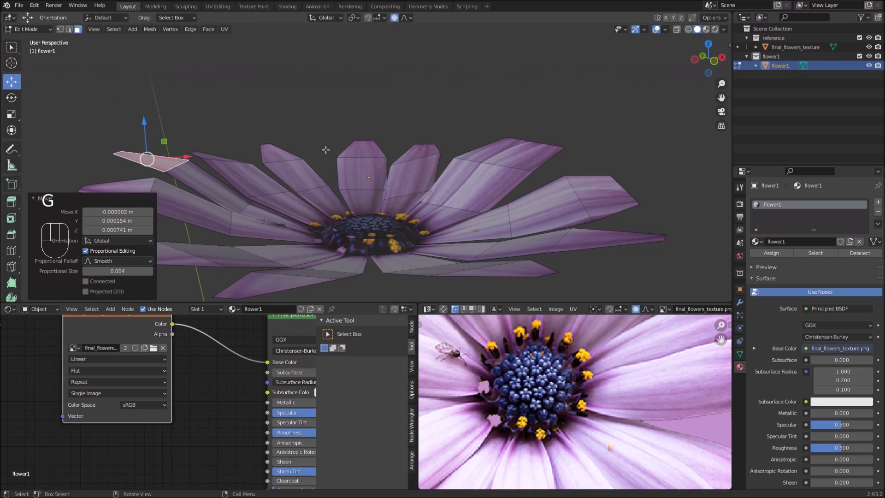
{"action": "left_click", "coordinate": [278, 149]}
{"action": "key", "text": "g"}
{"action": "left_click", "coordinate": [273, 159]}
{"action": "key", "text": "g"}
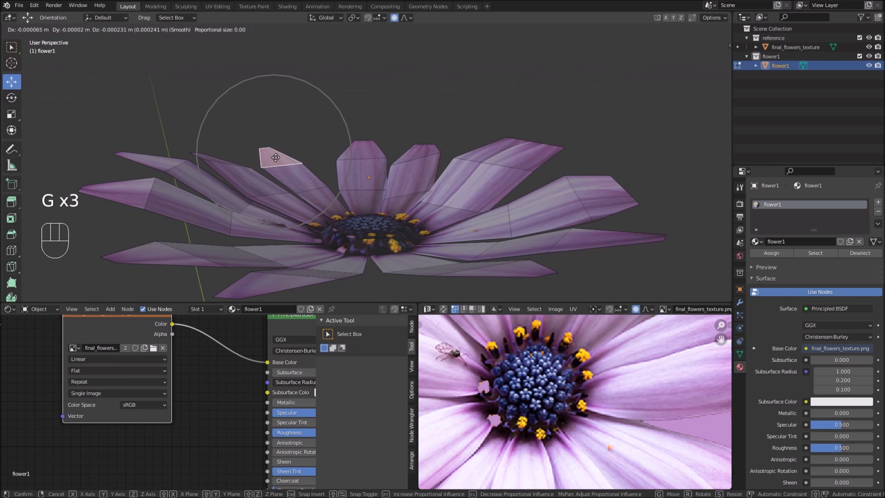
{"action": "left_click", "coordinate": [276, 157]}
{"action": "middle_click_drag", "start_coordinate": [276, 158], "coordinate": [530, 189]}
{"action": "left_click", "coordinate": [604, 187]}
{"action": "key", "text": "g"}
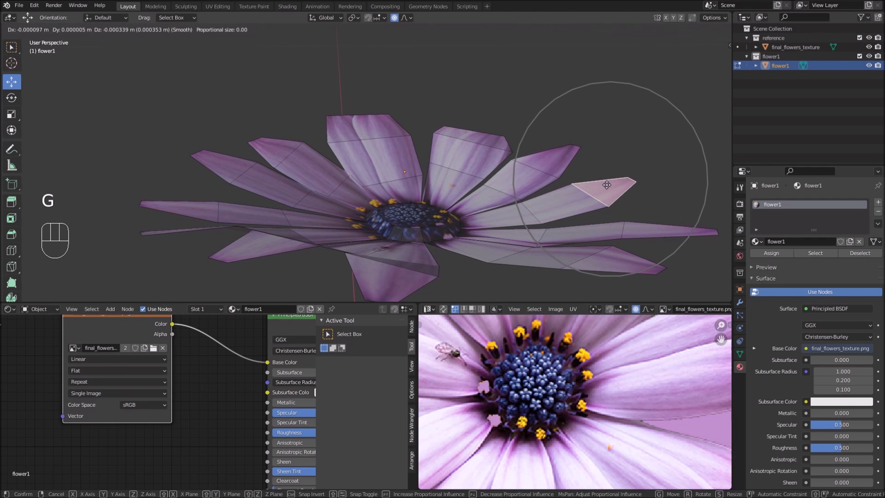
{"action": "right_click", "coordinate": [605, 186]}
Step: Raise the tip face of the petal behind the centre by about 0.0004 m and rotate it with proportional editing
{"action": "left_click", "coordinate": [470, 133]}
{"action": "key", "text": "g"}
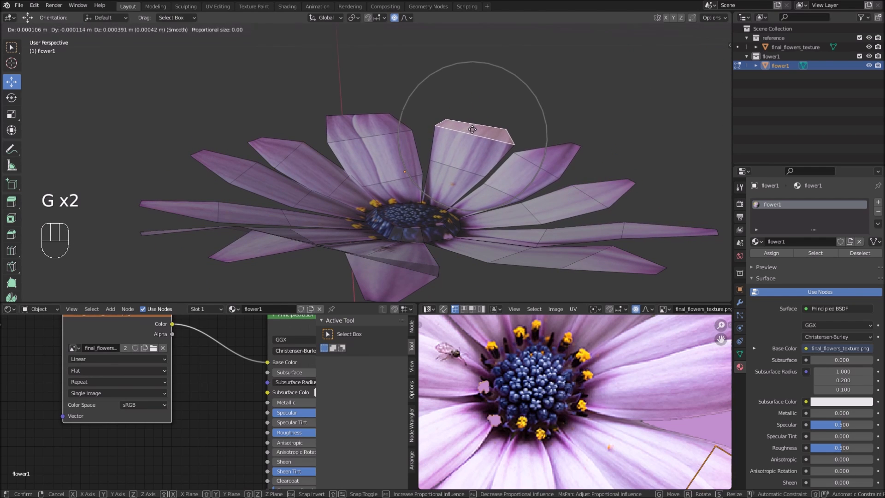
{"action": "left_click", "coordinate": [473, 129]}
{"action": "middle_click_drag", "start_coordinate": [276, 149], "coordinate": [402, 145]}
{"action": "key", "text": "r"}
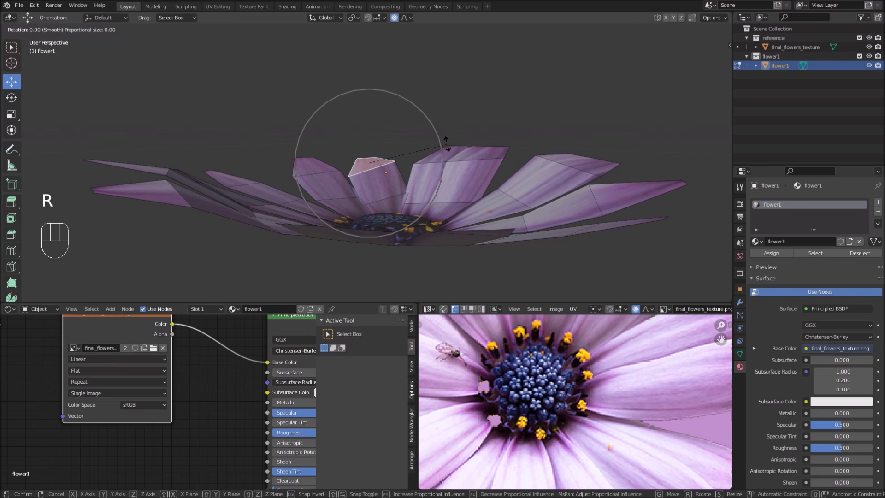
{"action": "left_click", "coordinate": [446, 136]}
Step: Rotate one outer petal tip by about 22.8° and the neighbouring petal's tip by about -1.15° with proportional editing
{"action": "middle_click_drag", "start_coordinate": [446, 136], "coordinate": [548, 161]}
{"action": "left_click", "coordinate": [566, 162]}
{"action": "key", "text": "r"}
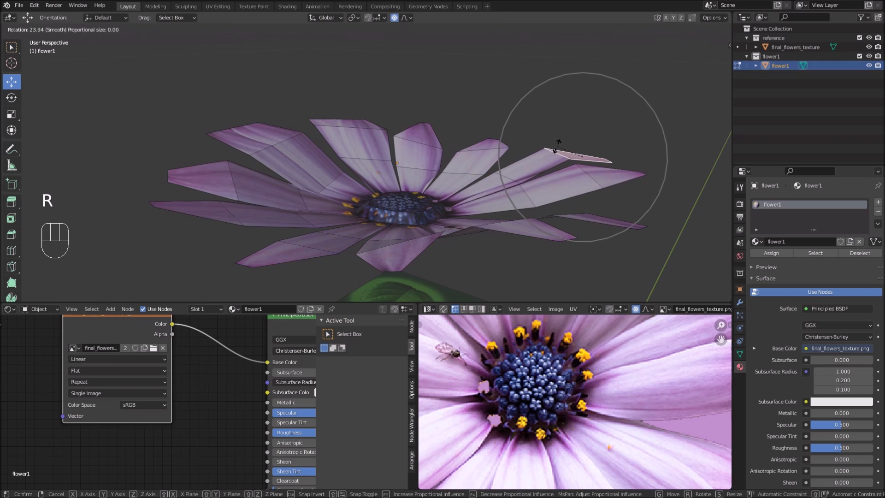
{"action": "left_click", "coordinate": [597, 152]}
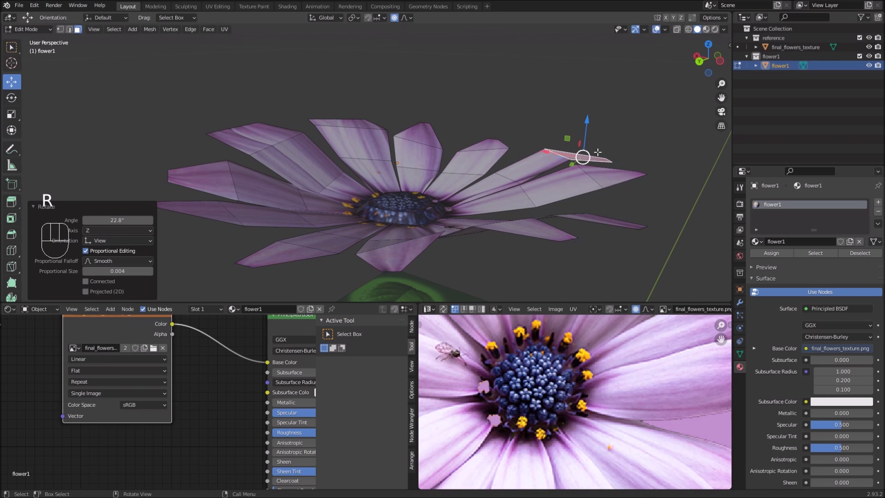
{"action": "left_click", "coordinate": [496, 143]}
{"action": "key", "text": "r"}
{"action": "key", "text": "r"}
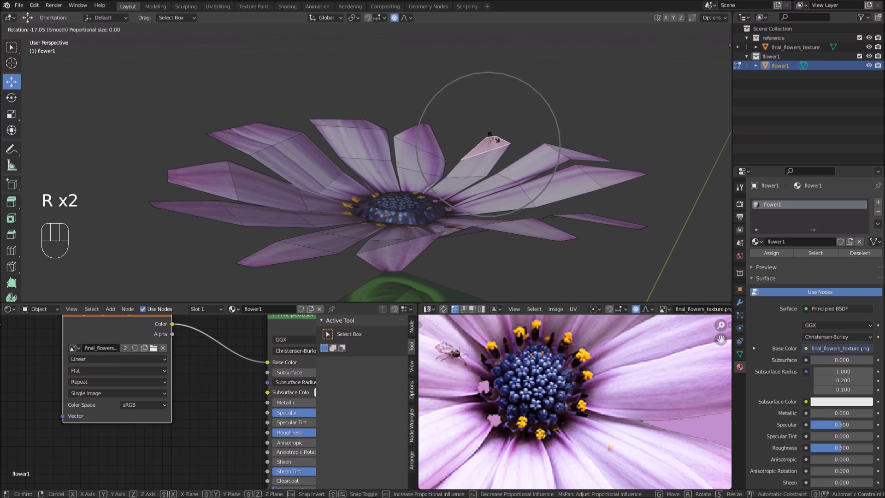
{"action": "left_click", "coordinate": [492, 139]}
Step: Raise the tip face of a long narrow petal on the flower's other side by about 0.0005 m with proportional editing
{"action": "middle_click_drag", "start_coordinate": [463, 202], "coordinate": [459, 113]}
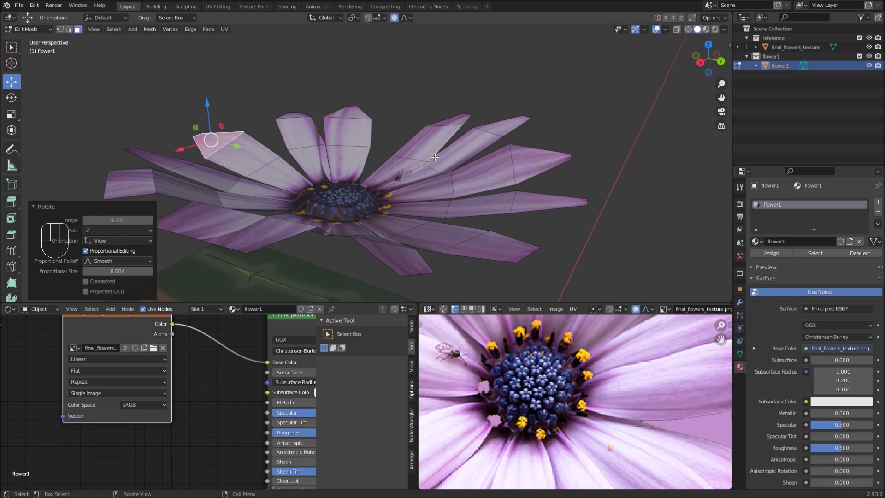
{"action": "left_click", "coordinate": [511, 130]}
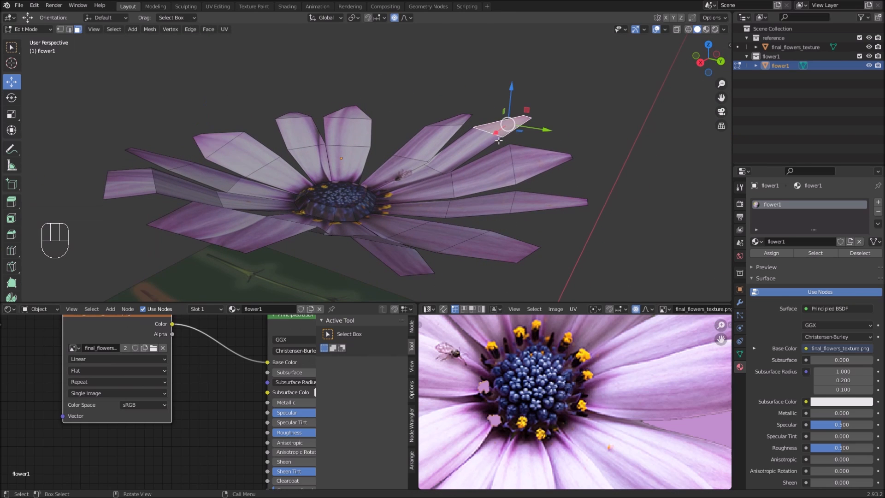
{"action": "key", "text": "g"}
{"action": "left_click", "coordinate": [509, 113]}
Step: Turn off proportional editing and lower the two outer faces of the petal beneath the raised one along Z
{"action": "middle_click_drag", "start_coordinate": [510, 113], "coordinate": [444, 193]}
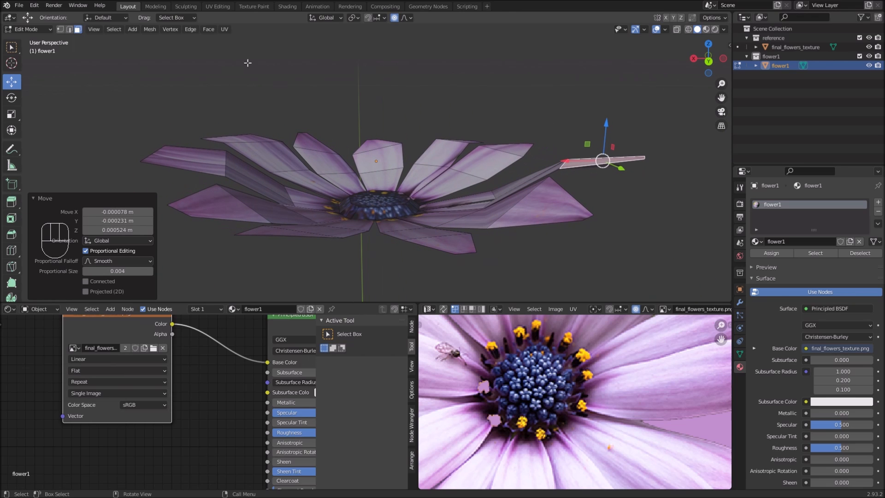
{"action": "left_click", "coordinate": [395, 19]}
{"action": "middle_click_drag", "start_coordinate": [461, 161], "coordinate": [526, 188]}
{"action": "left_click", "coordinate": [563, 179]}
{"action": "left_click", "coordinate": [523, 196], "text": "shift"}
{"action": "left_click_drag", "start_coordinate": [533, 152], "coordinate": [535, 173]}
Step: Raise the two outer faces of a petal on the opposite side by about 0.0004 m along Z and rotate them
{"action": "middle_click_drag", "start_coordinate": [534, 172], "coordinate": [526, 222]}
{"action": "left_click", "coordinate": [248, 152]}
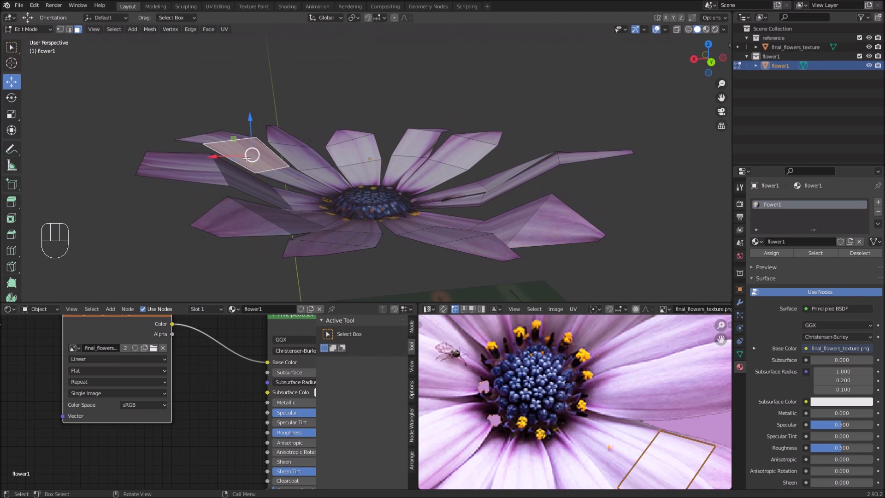
{"action": "left_click", "coordinate": [232, 143], "text": "shift"}
{"action": "left_click_drag", "start_coordinate": [239, 122], "coordinate": [241, 114]}
{"action": "middle_click_drag", "start_coordinate": [241, 113], "coordinate": [283, 145]}
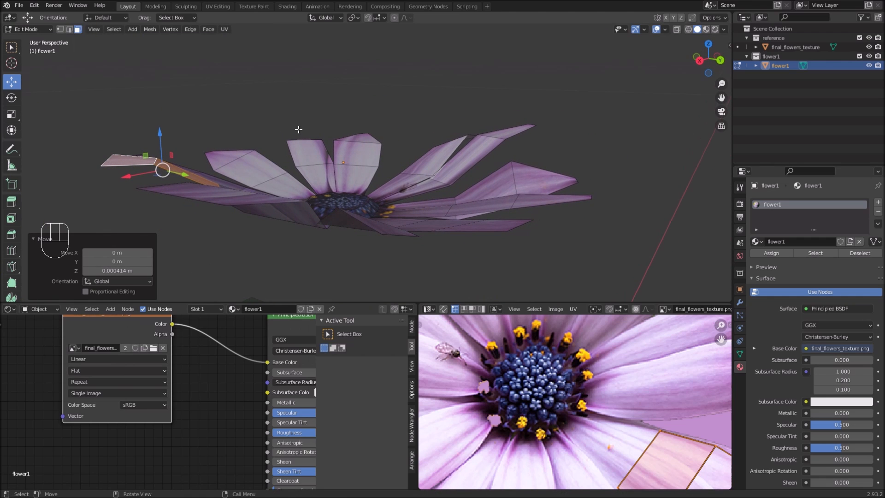
{"action": "key", "text": "r"}
{"action": "left_click", "coordinate": [298, 138]}
Step: Rotate the tip face of the small narrow petal behind the centre by 14° and raise it along Z
{"action": "middle_click_drag", "start_coordinate": [297, 138], "coordinate": [231, 155]}
{"action": "middle_click_drag", "start_coordinate": [301, 147], "coordinate": [291, 131]}
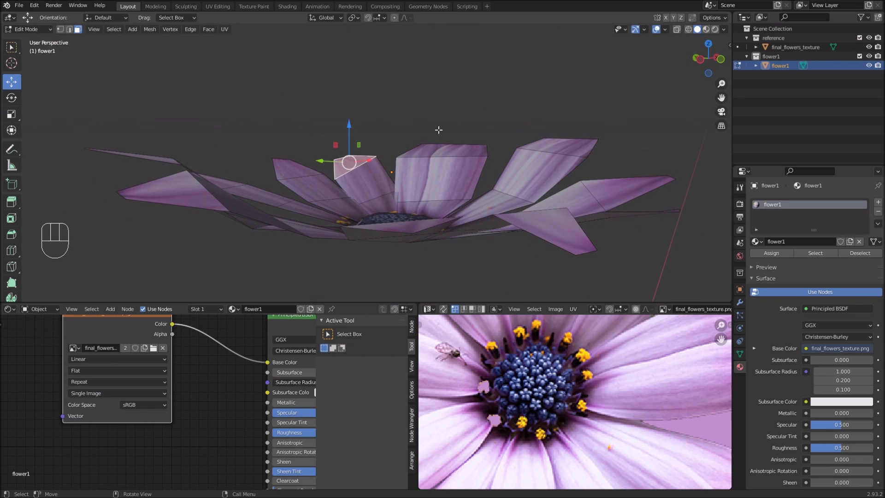
{"action": "middle_click_drag", "start_coordinate": [438, 129], "coordinate": [442, 131]}
{"action": "key", "text": "r"}
{"action": "left_click", "coordinate": [450, 148]}
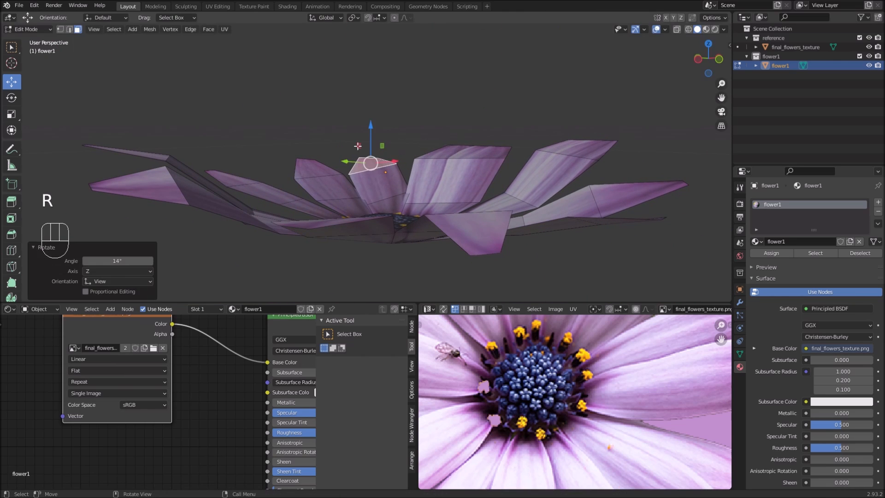
{"action": "left_click_drag", "start_coordinate": [371, 130], "coordinate": [370, 117]}
Step: Try a Subdivision Surface modifier on the flower at viewport level 1 and remove it
{"action": "middle_click_drag", "start_coordinate": [347, 170], "coordinate": [444, 204]}
{"action": "key", "text": "Tab"}
{"action": "left_click", "coordinate": [739, 302]}
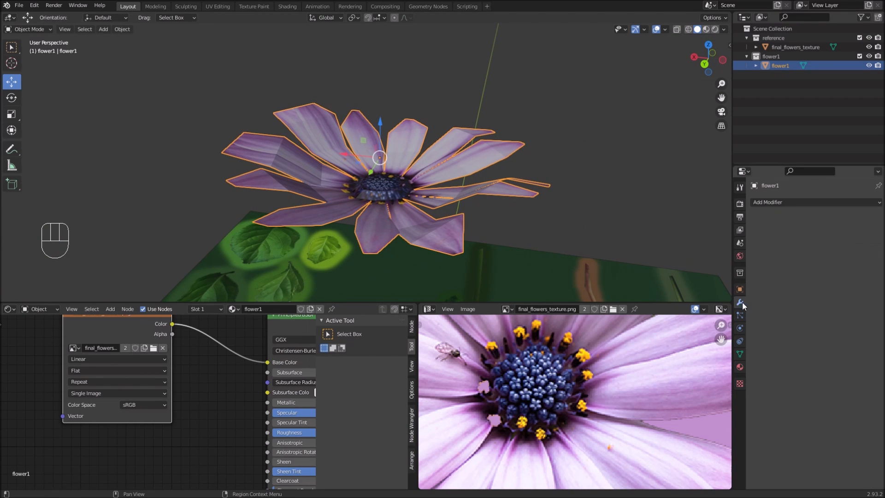
{"action": "left_click", "coordinate": [777, 202]}
{"action": "left_click", "coordinate": [720, 370]}
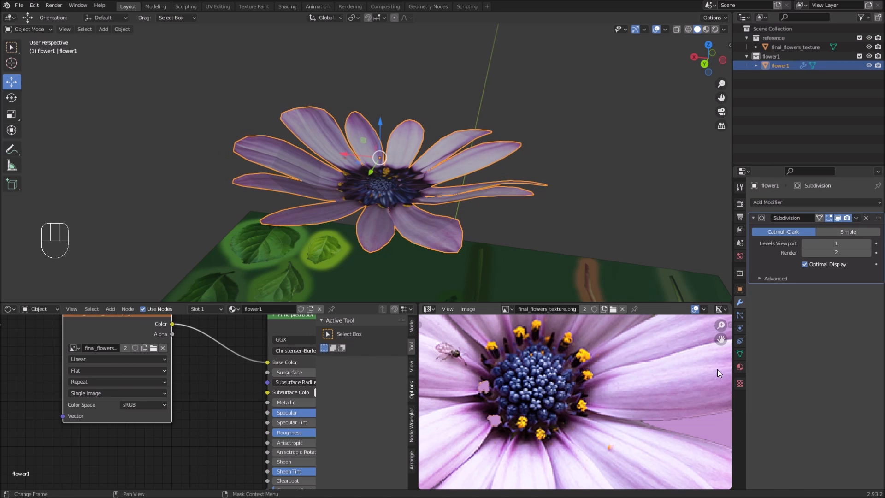
{"action": "middle_click_drag", "start_coordinate": [473, 207], "coordinate": [392, 186]}
{"action": "mouse_move", "coordinate": [394, 220]}
{"action": "middle_mouse_down"}
{"action": "mouse_move", "coordinate": [363, 204]}
{"action": "mouse_move", "coordinate": [381, 214]}
{"action": "middle_mouse_up"}
{"action": "scroll", "coordinate": [385, 215], "scroll_direction": "up", "scroll_amount": 2}
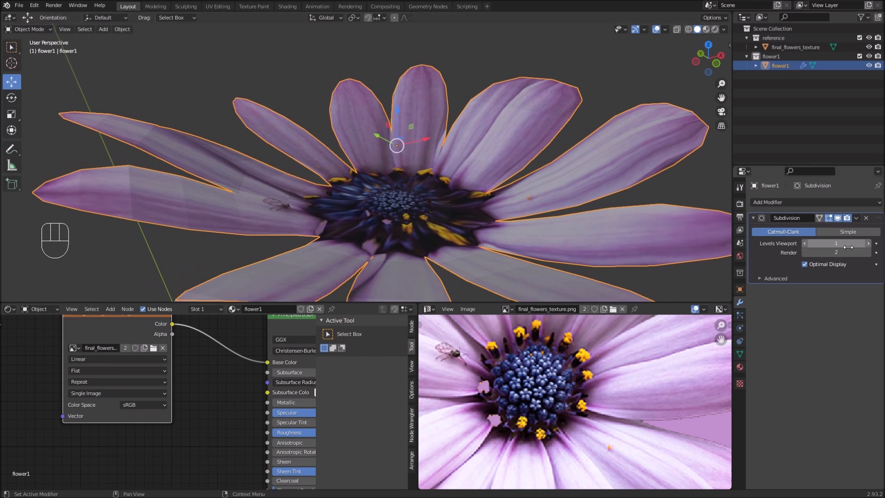
{"action": "left_click", "coordinate": [865, 219]}
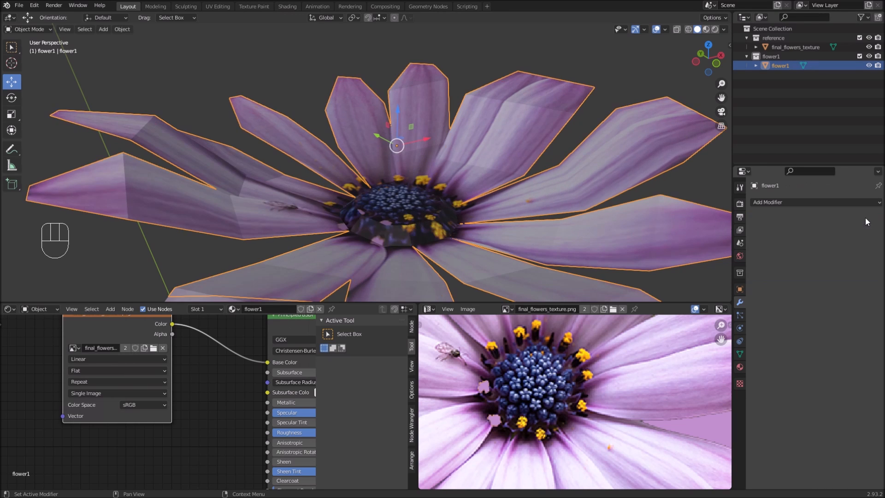
Step: Enter Edit Mode on the flower, select the raised centre's top face and switch to edge selection
{"action": "middle_click_drag", "start_coordinate": [503, 201], "coordinate": [356, 159]}
{"action": "scroll", "coordinate": [423, 212], "scroll_direction": "down", "scroll_amount": 4}
{"action": "scroll", "coordinate": [366, 178], "scroll_direction": "up", "scroll_amount": 3}
{"action": "key", "text": "Tab"}
{"action": "left_click", "coordinate": [393, 154]}
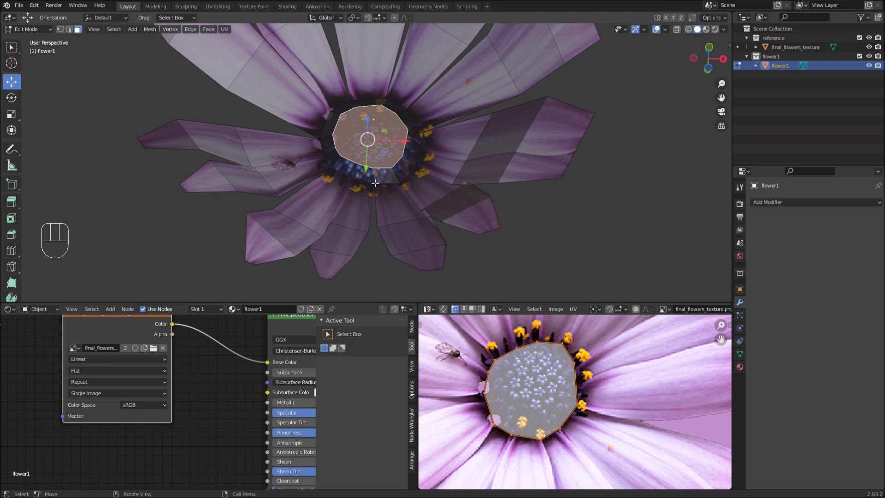
{"action": "left_click", "coordinate": [69, 30]}
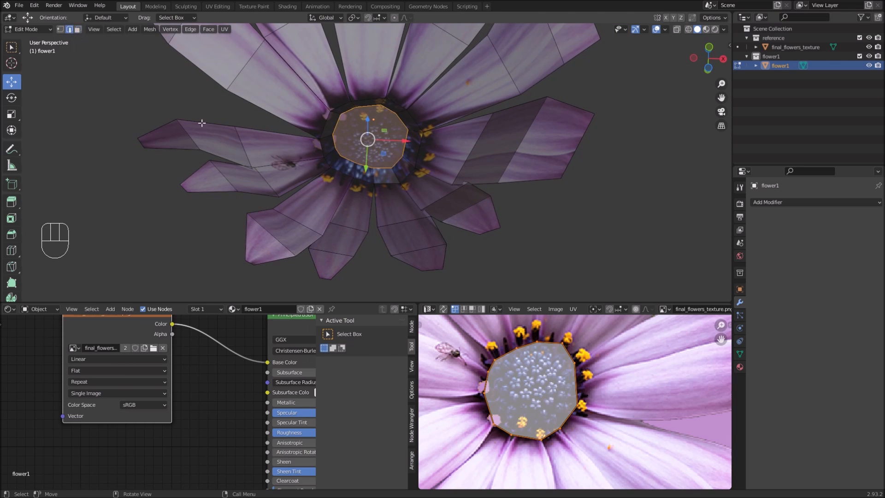
Step: Select the complete ring of outer edges where the petals meet the flower's centre
{"action": "left_click", "coordinate": [338, 172], "text": "alt"}
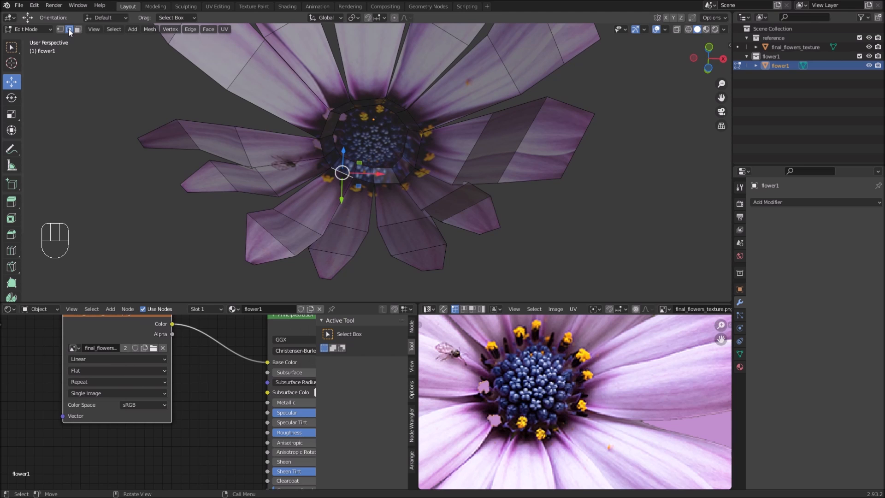
{"action": "middle_click_drag", "start_coordinate": [342, 170], "coordinate": [338, 157]}
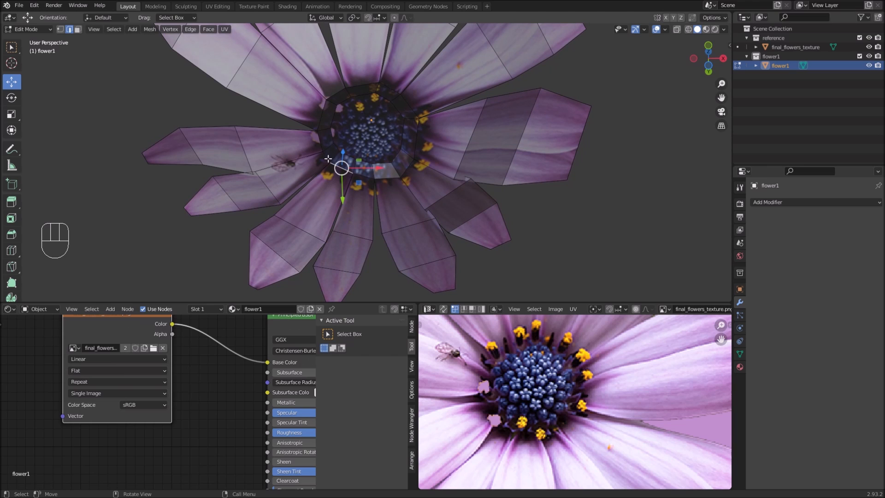
{"action": "left_click", "coordinate": [326, 145], "text": "alt"}
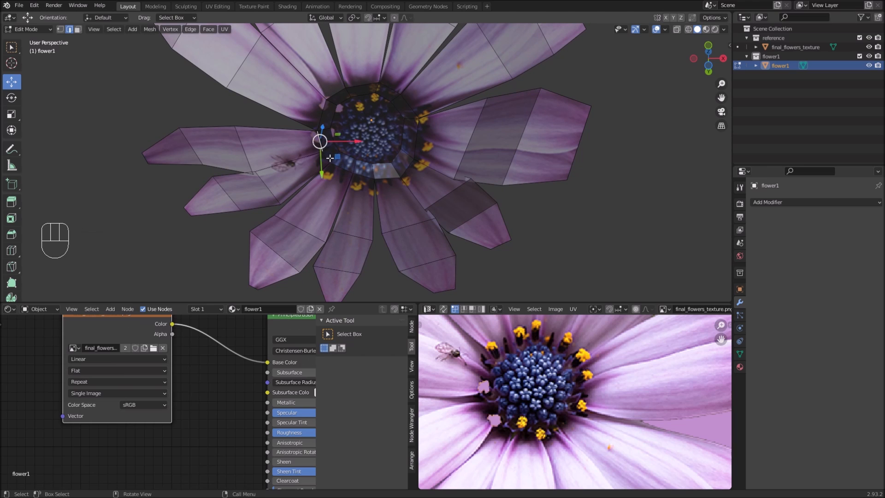
{"action": "left_click", "coordinate": [342, 167], "text": "alt+shift"}
{"action": "left_click", "coordinate": [344, 171], "text": "alt+shift"}
{"action": "left_click", "coordinate": [360, 178], "text": "alt+shift"}
{"action": "left_click", "coordinate": [390, 181], "text": "alt+shift"}
{"action": "left_click", "coordinate": [409, 173], "text": "alt+shift"}
{"action": "left_click", "coordinate": [416, 149], "text": "alt+shift"}
{"action": "left_click", "coordinate": [413, 110], "text": "alt+shift"}
{"action": "left_click", "coordinate": [394, 88], "text": "alt+shift"}
{"action": "left_click", "coordinate": [365, 87], "text": "alt+shift"}
{"action": "left_click", "coordinate": [327, 105], "text": "alt+shift"}
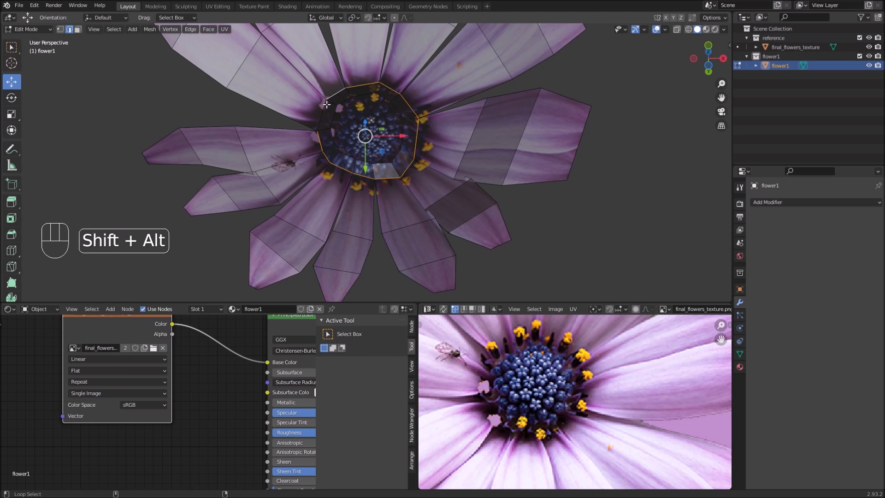
Step: Extrude the selected ring about 0.0023 m downward beneath the flower and scale its lower end to 0.263 to form a tapered base
{"action": "middle_click_drag", "start_coordinate": [320, 113], "coordinate": [387, 189]}
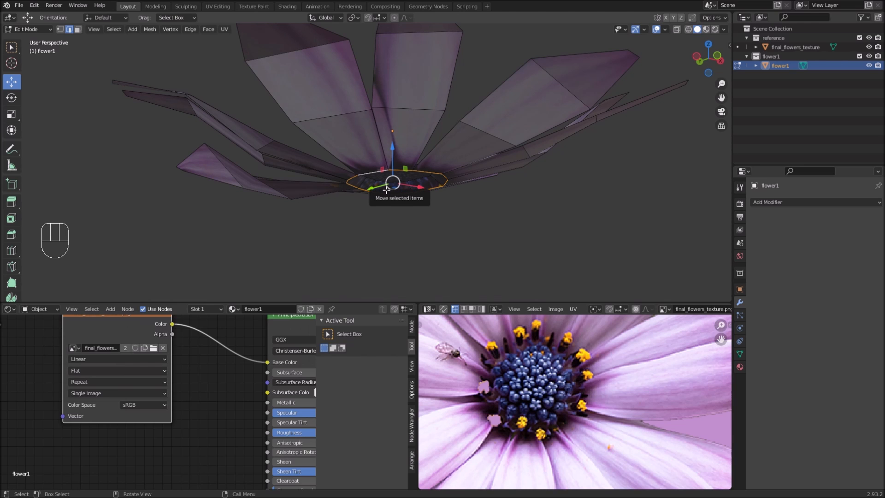
{"action": "key", "text": "KP_1"}
{"action": "middle_click_drag", "start_coordinate": [386, 191], "coordinate": [401, 83], "text": "shift"}
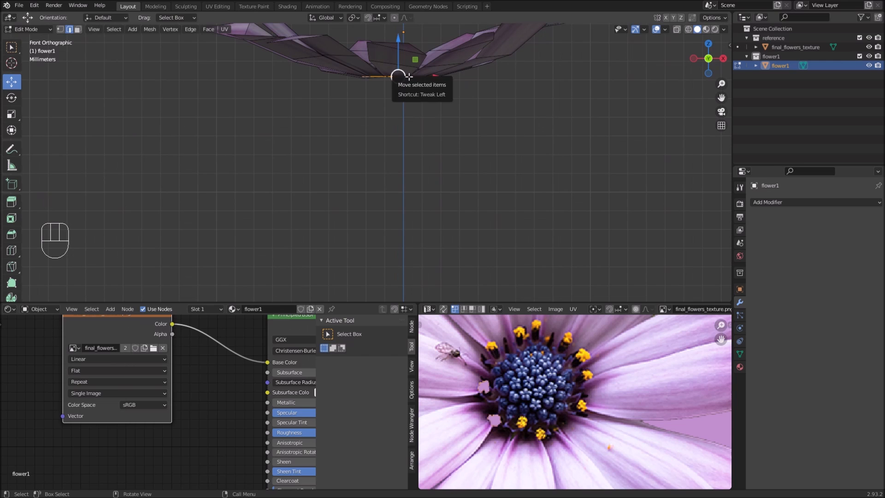
{"action": "key", "text": "e"}
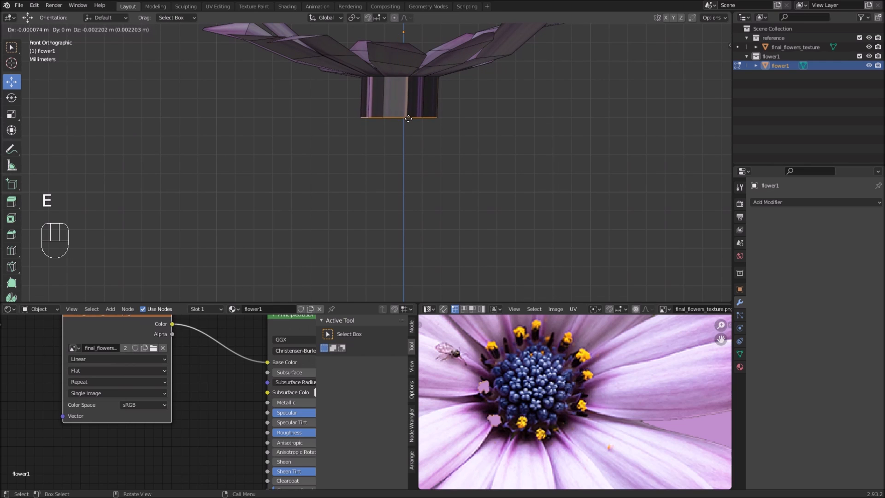
{"action": "left_click", "coordinate": [408, 120]}
{"action": "key", "text": "s"}
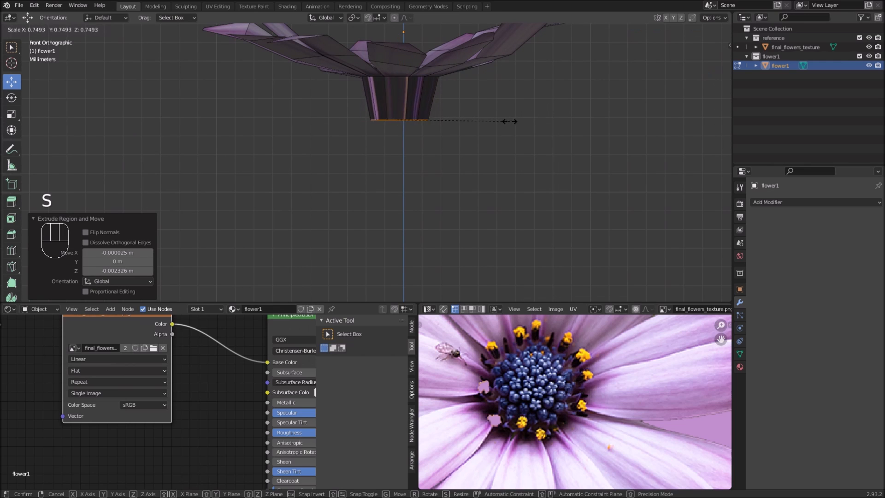
{"action": "left_click", "coordinate": [435, 127]}
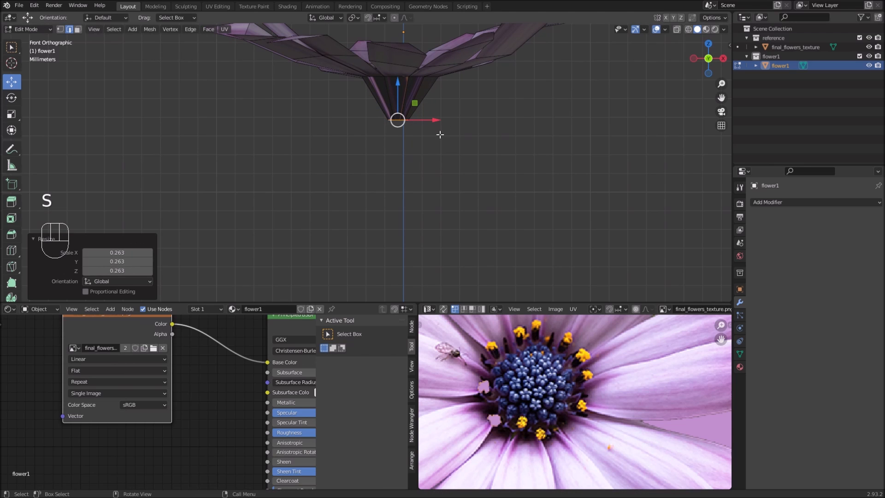
Step: Examine the tapered base and the space beneath the flower from the front
{"action": "scroll", "coordinate": [433, 141], "scroll_direction": "down", "scroll_amount": 3}
{"action": "middle_click_drag", "start_coordinate": [416, 201], "coordinate": [427, 129], "text": "shift"}
{"action": "scroll", "coordinate": [427, 139], "scroll_direction": "down", "scroll_amount": 6}
{"action": "scroll", "coordinate": [427, 140], "scroll_direction": "down", "scroll_amount": 2}
{"action": "middle_click_drag", "start_coordinate": [410, 175], "coordinate": [421, 148], "text": "shift"}
{"action": "scroll", "coordinate": [388, 124], "scroll_direction": "up", "scroll_amount": 6}
{"action": "middle_click_drag", "start_coordinate": [439, 87], "coordinate": [389, 166], "text": "shift"}
{"action": "scroll", "coordinate": [447, 108], "scroll_direction": "up", "scroll_amount": 3}
{"action": "scroll", "coordinate": [389, 167], "scroll_direction": "up", "scroll_amount": 2}
{"action": "middle_click_drag", "start_coordinate": [455, 154], "coordinate": [420, 150], "text": "shift"}
{"action": "scroll", "coordinate": [447, 158], "scroll_direction": "down", "scroll_amount": 2}
{"action": "scroll", "coordinate": [422, 155], "scroll_direction": "down", "scroll_amount": 2}
{"action": "scroll", "coordinate": [423, 155], "scroll_direction": "up", "scroll_amount": 2}
Step: Snap the 3D cursor to the selected lower ring of the tapered base and add a plane there
{"action": "mouse_move", "coordinate": [421, 150]}
{"action": "middle_mouse_down"}
{"action": "mouse_move", "coordinate": [411, 145]}
{"action": "mouse_move", "coordinate": [413, 154]}
{"action": "mouse_move", "coordinate": [414, 144]}
{"action": "middle_mouse_up"}
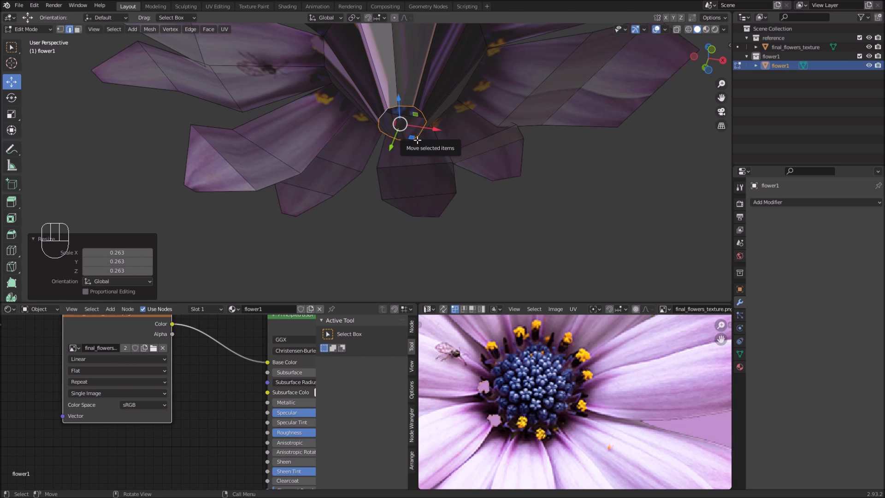
{"action": "key", "text": "shift"}
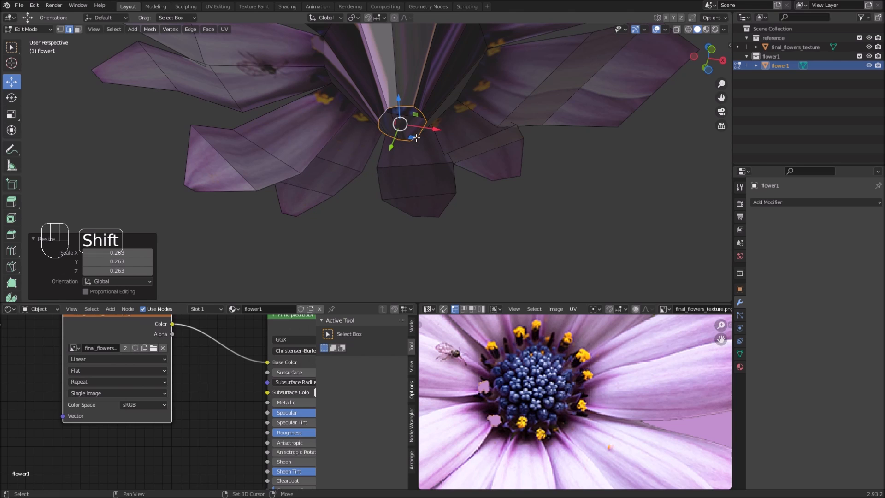
{"action": "key", "text": "shift+s"}
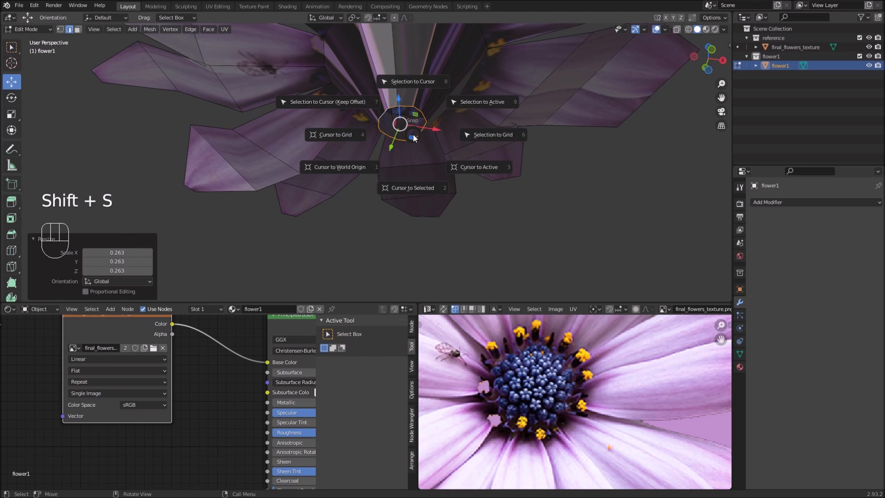
{"action": "left_click", "coordinate": [405, 187]}
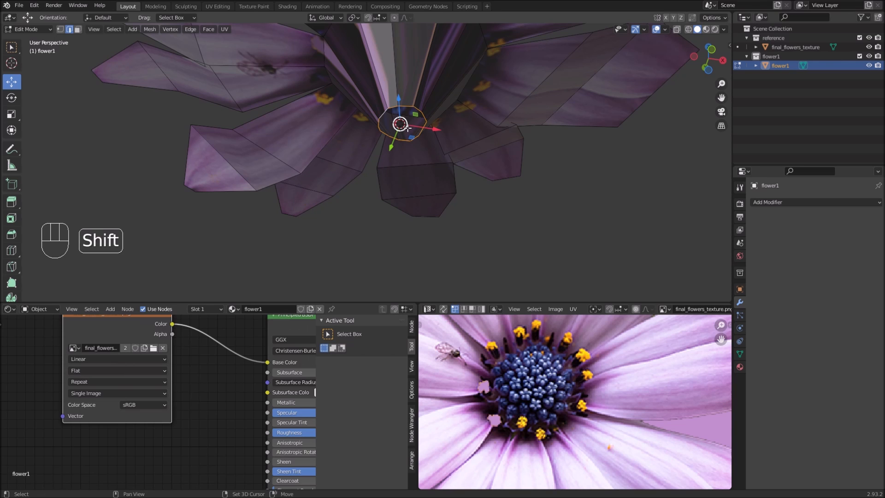
{"action": "key", "text": "shift+a"}
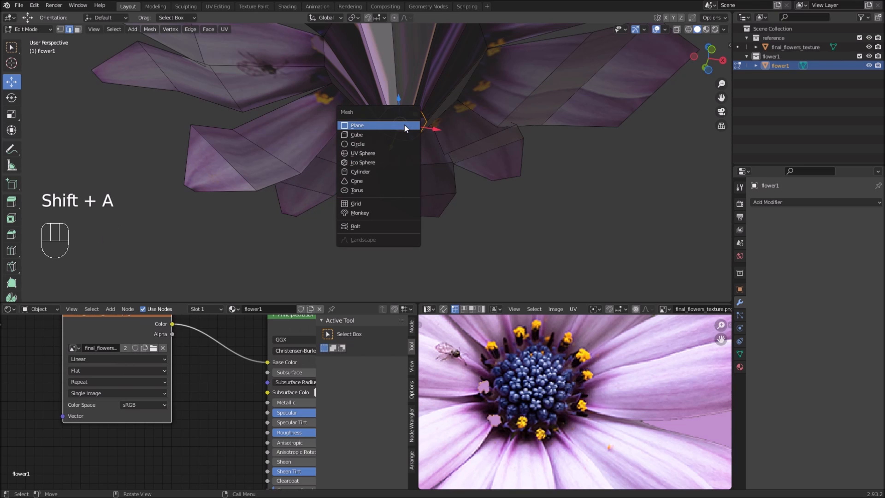
{"action": "left_click", "coordinate": [364, 127]}
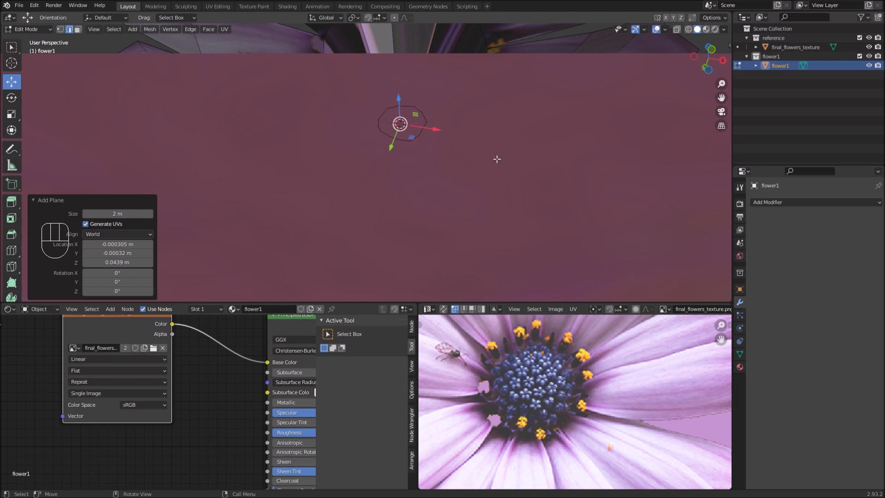
Step: Scale the new plane down repeatedly until it roughly fits the small opening of the tapered base
{"action": "key", "text": "s"}
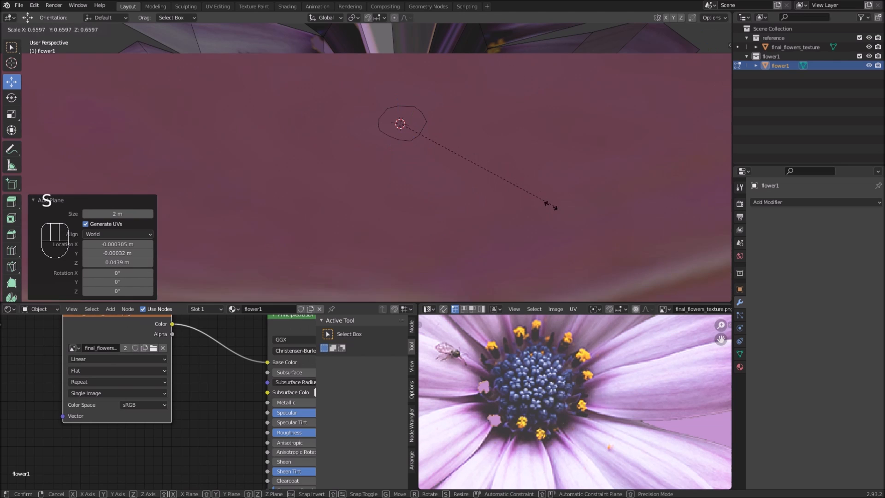
{"action": "left_click", "coordinate": [469, 177]}
{"action": "key", "text": "s"}
{"action": "left_click", "coordinate": [429, 161]}
{"action": "key", "text": "s"}
{"action": "left_click", "coordinate": [479, 171]}
{"action": "key", "text": "s"}
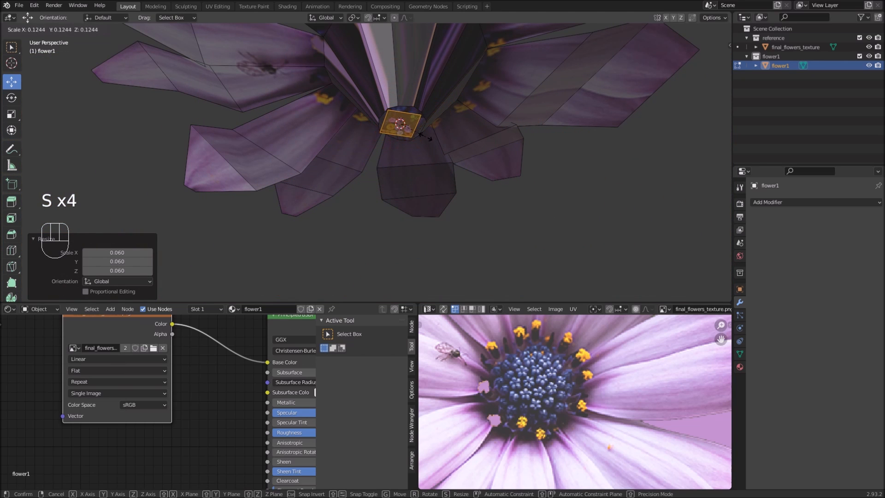
{"action": "left_click", "coordinate": [425, 139]}
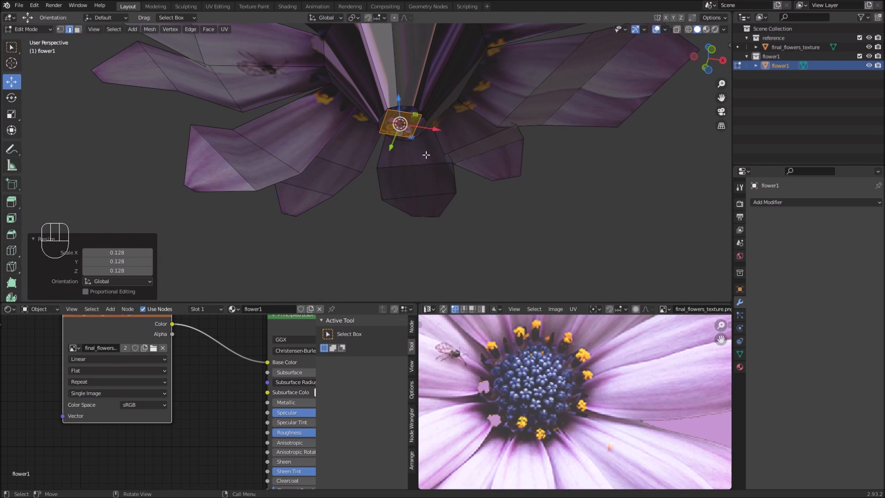
Step: Move the small plane about 0.00065 m down along Z, below the opening of the tapered base
{"action": "middle_click_drag", "start_coordinate": [417, 143], "coordinate": [417, 158]}
{"action": "middle_click_drag", "start_coordinate": [413, 116], "coordinate": [412, 123]}
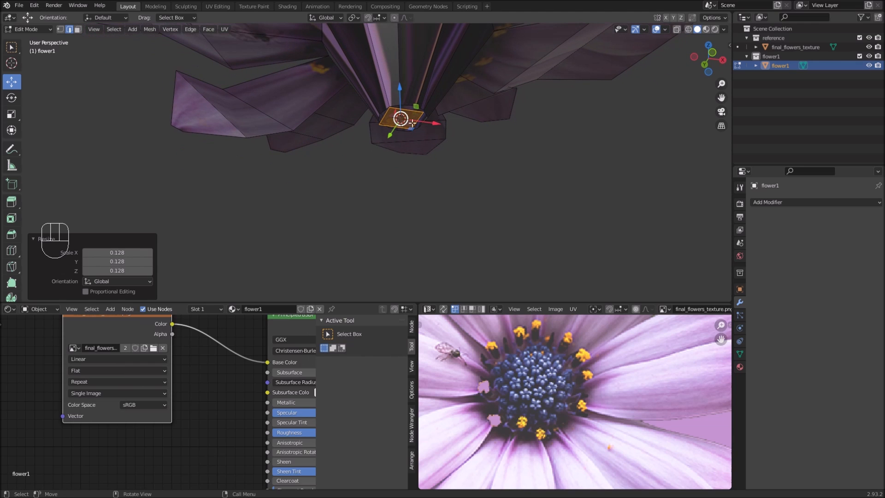
{"action": "left_click_drag", "start_coordinate": [400, 86], "coordinate": [405, 124]}
{"action": "middle_click_drag", "start_coordinate": [406, 125], "coordinate": [408, 207]}
{"action": "scroll", "coordinate": [410, 207], "scroll_direction": "down", "scroll_amount": 2}
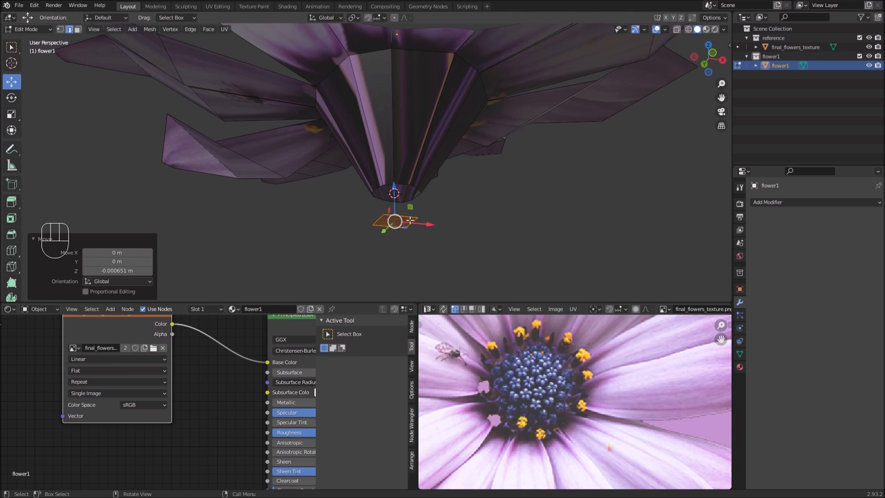
Step: Add the base's open lower ring to the plane selection and connect both with Bridge Edge Loops
{"action": "left_click", "coordinate": [404, 195], "text": "alt+shift"}
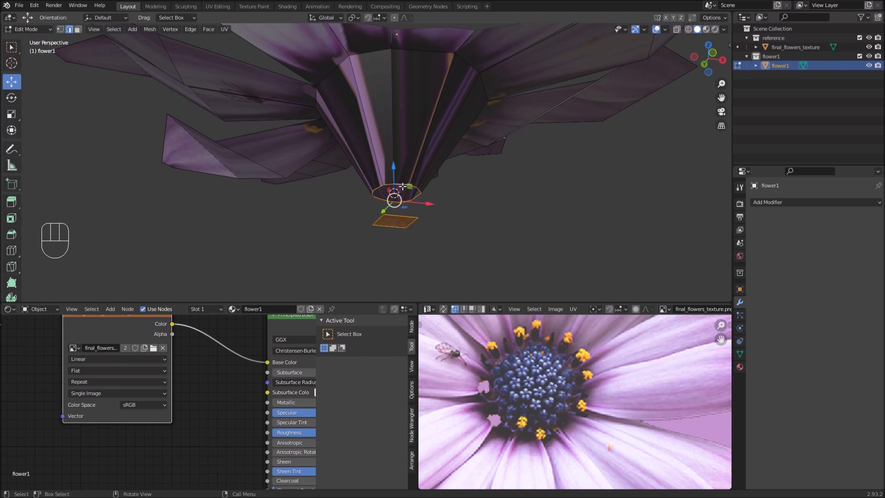
{"action": "right_click", "coordinate": [314, 152]}
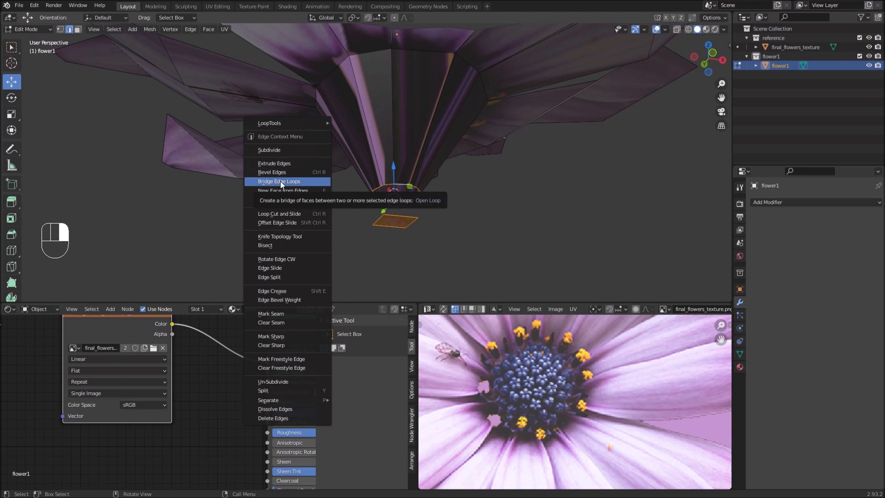
{"action": "left_click", "coordinate": [297, 181]}
Step: Select the square bottom face in face selection mode and scale it to 0.613, then by another 0.818
{"action": "mouse_move", "coordinate": [420, 207]}
{"action": "middle_mouse_down"}
{"action": "mouse_move", "coordinate": [458, 223]}
{"action": "mouse_move", "coordinate": [423, 206]}
{"action": "mouse_move", "coordinate": [380, 204]}
{"action": "mouse_move", "coordinate": [420, 202]}
{"action": "middle_mouse_up"}
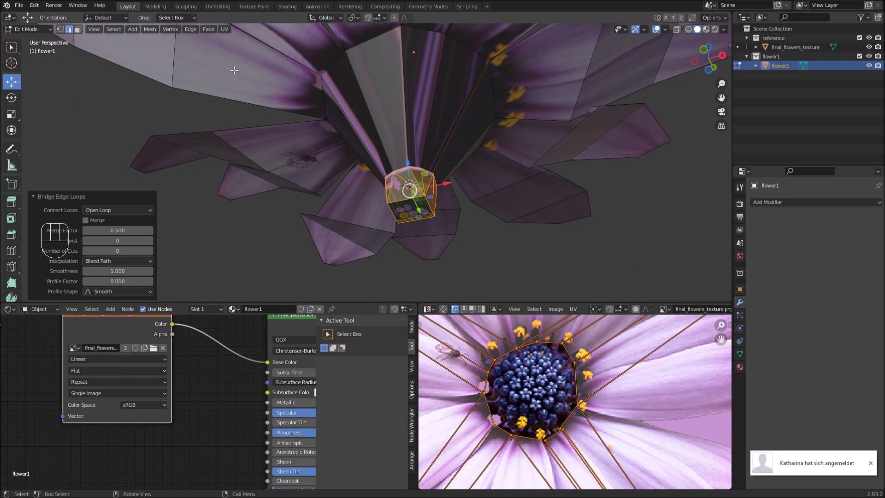
{"action": "left_click", "coordinate": [77, 29]}
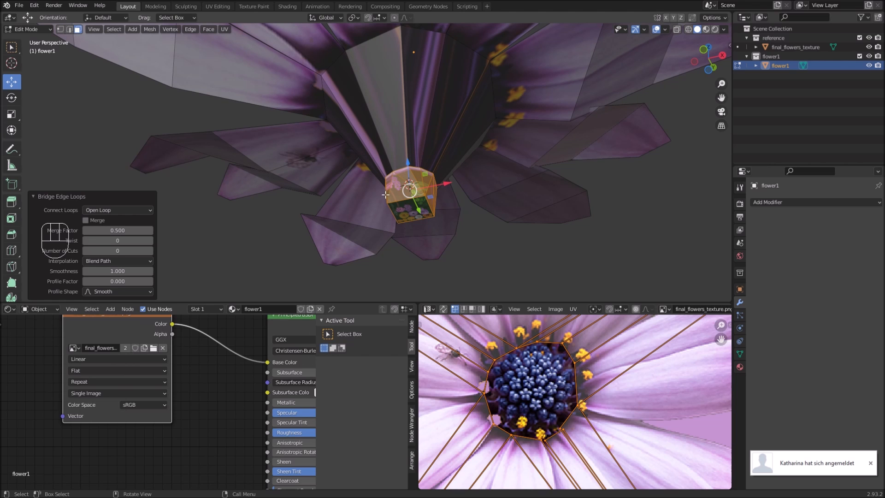
{"action": "middle_click_drag", "start_coordinate": [440, 198], "coordinate": [412, 205]}
{"action": "left_click", "coordinate": [411, 216]}
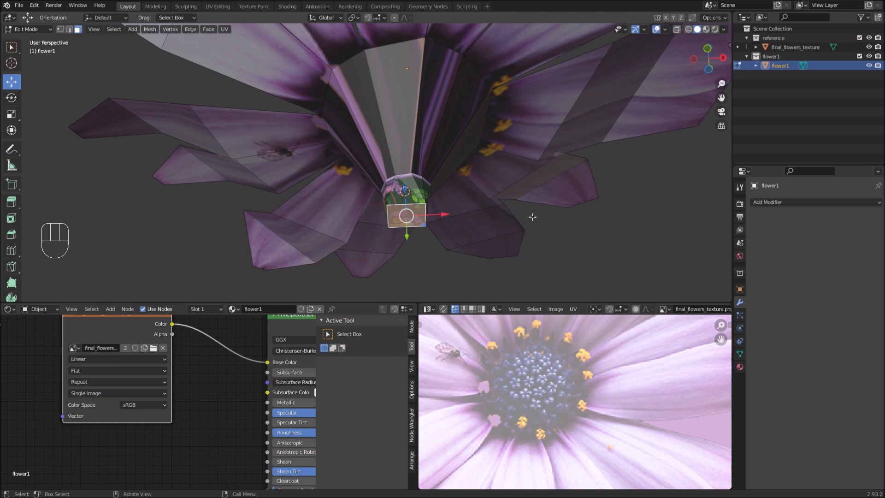
{"action": "key", "text": "s"}
{"action": "left_click", "coordinate": [485, 215]}
{"action": "middle_click_drag", "start_coordinate": [416, 198], "coordinate": [421, 119]}
{"action": "key", "text": "KP_1"}
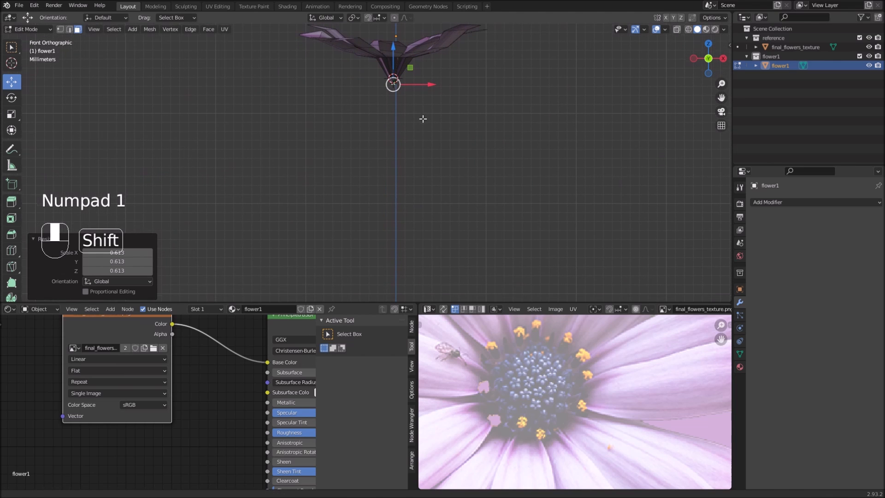
{"action": "key", "text": "s"}
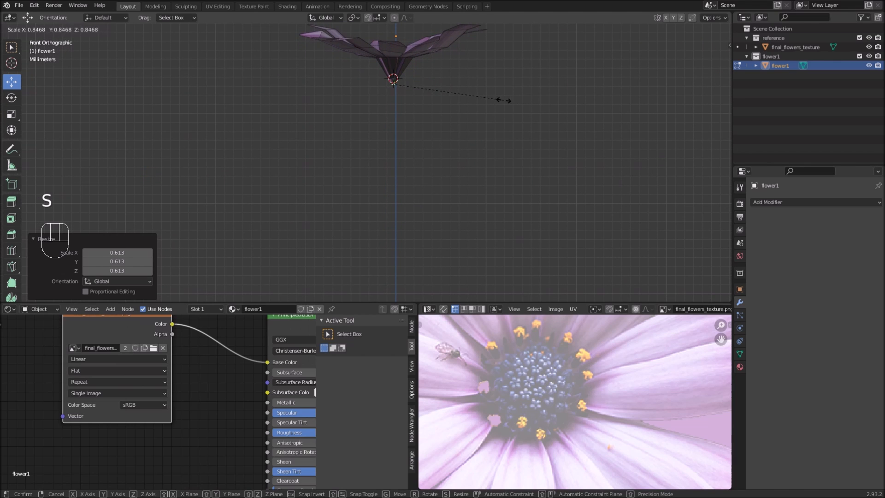
{"action": "left_click", "coordinate": [500, 100]}
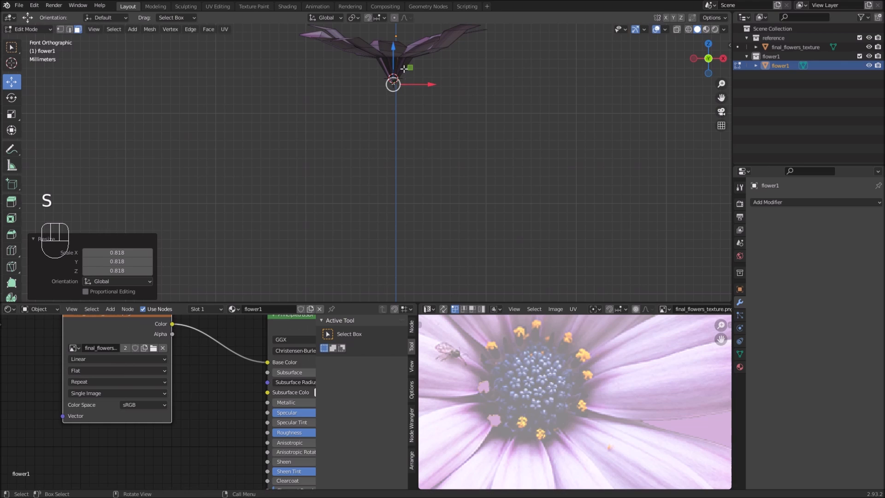
Step: Extrude the small bottom face and move it about 0.0204 m straight down along Z to form the stem
{"action": "key", "text": "e"}
{"action": "right_click", "coordinate": [398, 45]}
{"action": "key", "text": "e"}
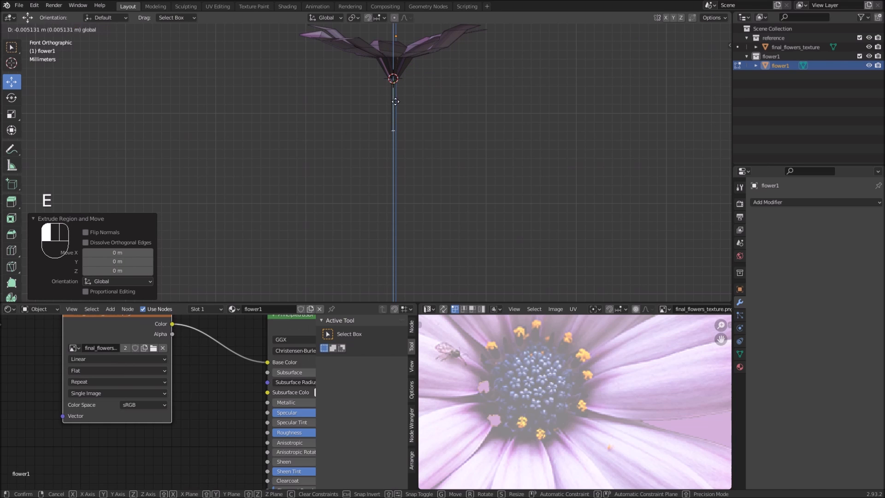
{"action": "left_click", "coordinate": [383, 235]}
Step: Lengthen the stem by moving its end face about 0.025 m further down along Z and leave Edit Mode
{"action": "scroll", "coordinate": [384, 235], "scroll_direction": "down", "scroll_amount": 4}
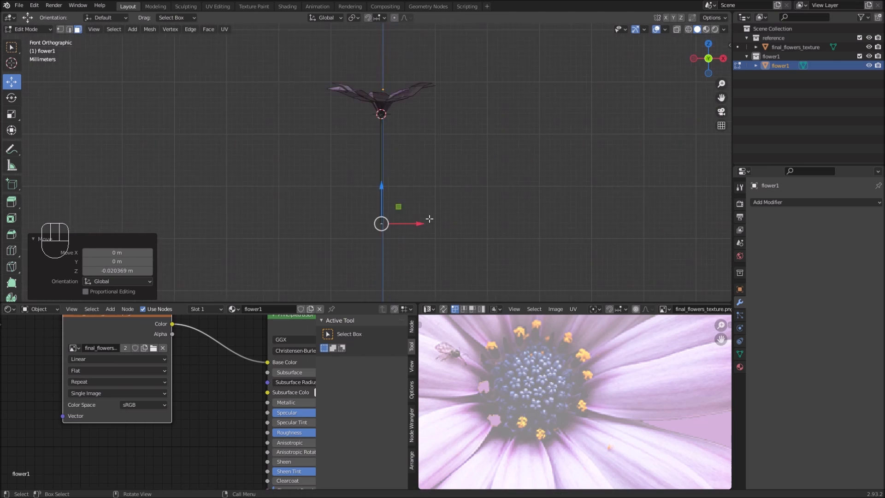
{"action": "middle_click_drag", "start_coordinate": [380, 186], "coordinate": [408, 95], "text": "shift"}
{"action": "left_click_drag", "start_coordinate": [408, 95], "coordinate": [415, 197]}
{"action": "scroll", "coordinate": [409, 110], "scroll_direction": "down", "scroll_amount": 1}
{"action": "middle_click_drag", "start_coordinate": [409, 110], "coordinate": [417, 146], "text": "shift"}
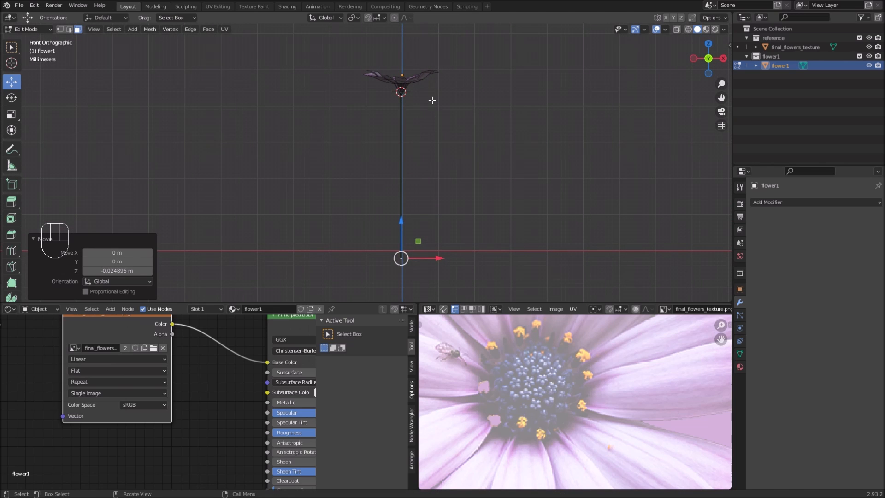
{"action": "key", "text": "Tab"}
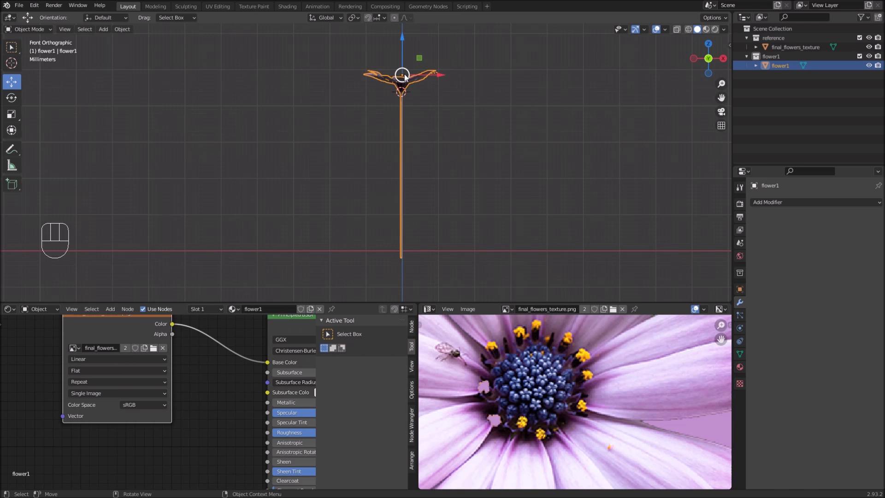
Step: Inspect the flower head and the lower end of the stem from the front
{"action": "scroll", "coordinate": [404, 75], "scroll_direction": "up", "scroll_amount": 4}
{"action": "middle_click_drag", "start_coordinate": [416, 74], "coordinate": [369, 206], "text": "shift"}
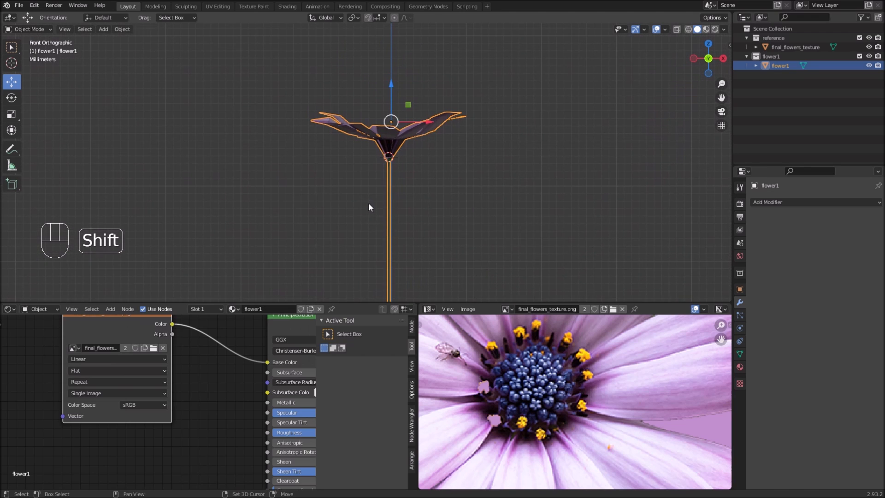
{"action": "scroll", "coordinate": [407, 116], "scroll_direction": "up", "scroll_amount": 2}
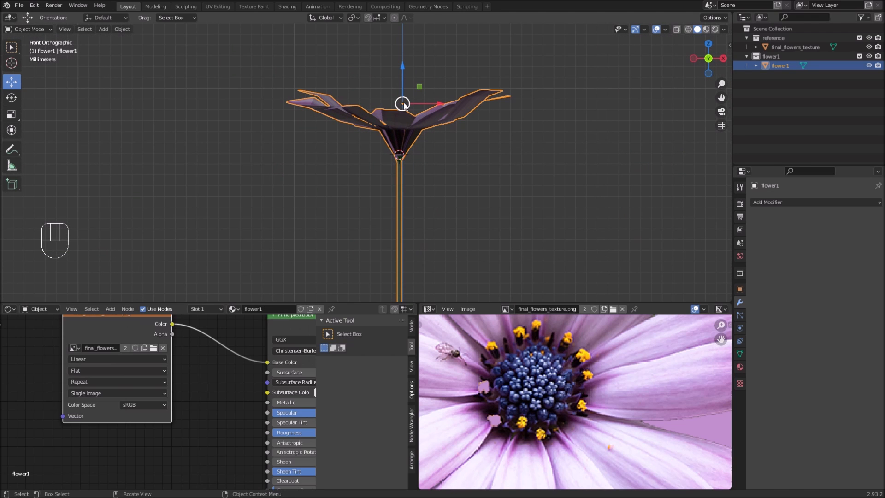
{"action": "middle_click_drag", "start_coordinate": [404, 105], "coordinate": [440, 96], "text": "shift"}
{"action": "scroll", "coordinate": [425, 163], "scroll_direction": "up", "scroll_amount": 3}
{"action": "middle_click_drag", "start_coordinate": [447, 165], "coordinate": [413, 169], "text": "shift"}
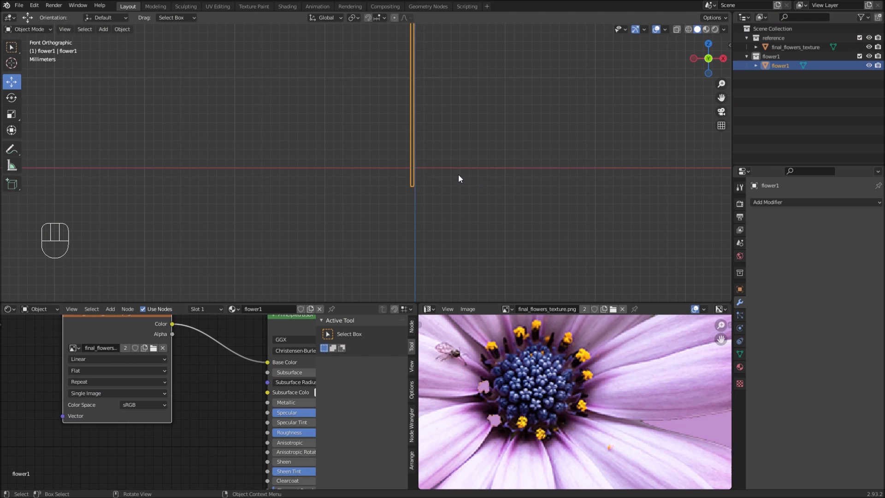
Step: Enter Edit Mode and snap the 3D cursor to the selected bottom face of the stem
{"action": "middle_click_drag", "start_coordinate": [429, 154], "coordinate": [392, 173], "text": "shift"}
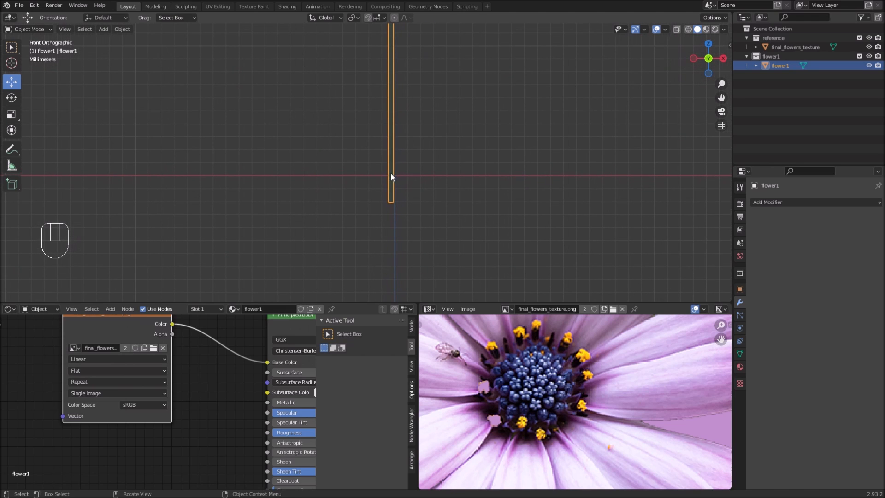
{"action": "key", "text": "Tab"}
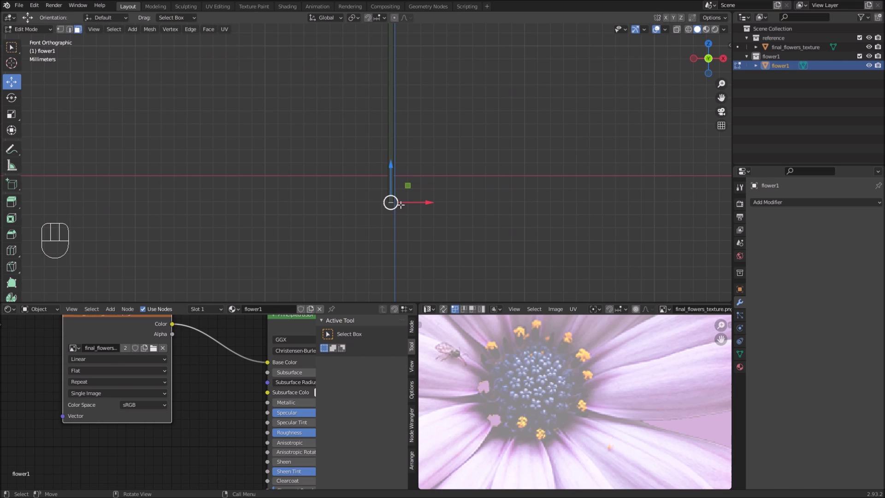
{"action": "middle_click_drag", "start_coordinate": [410, 143], "coordinate": [452, 153], "text": "shift"}
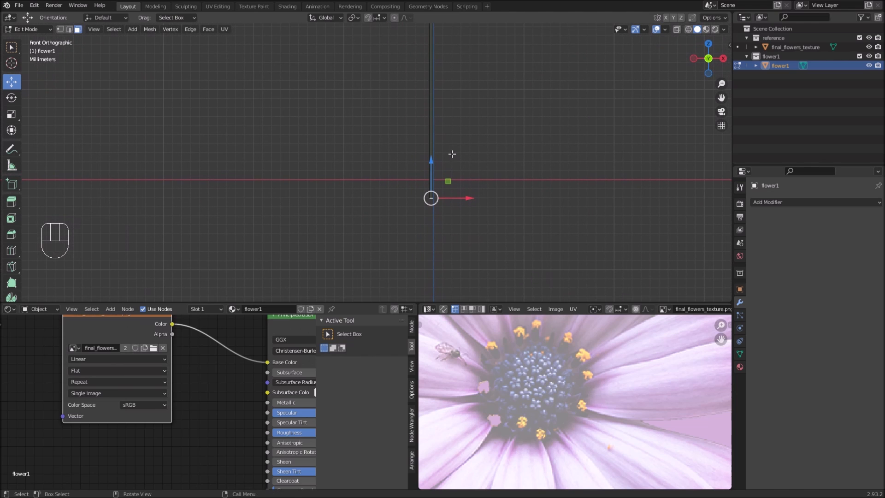
{"action": "key", "text": "shift"}
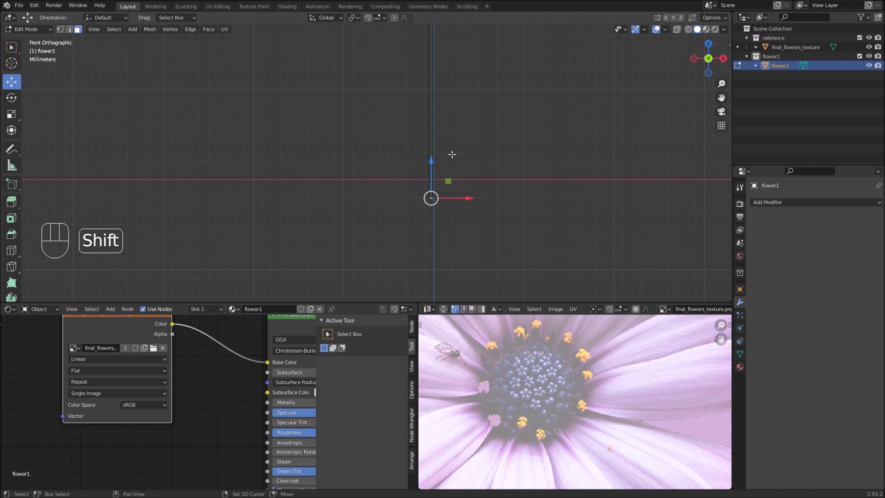
{"action": "key", "text": "shift+s"}
{"action": "left_click", "coordinate": [444, 201]}
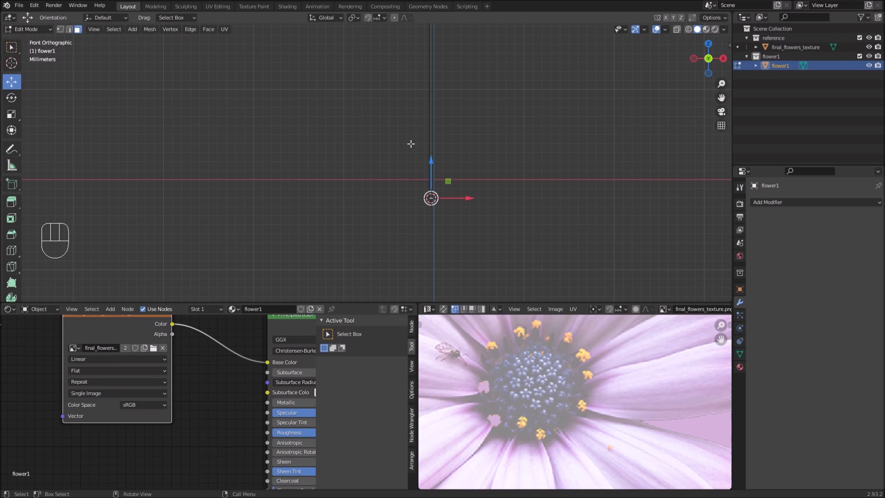
Step: Return to Object Mode and set the flower's origin to the 3D cursor at the stem's lower end
{"action": "key", "text": "Tab"}
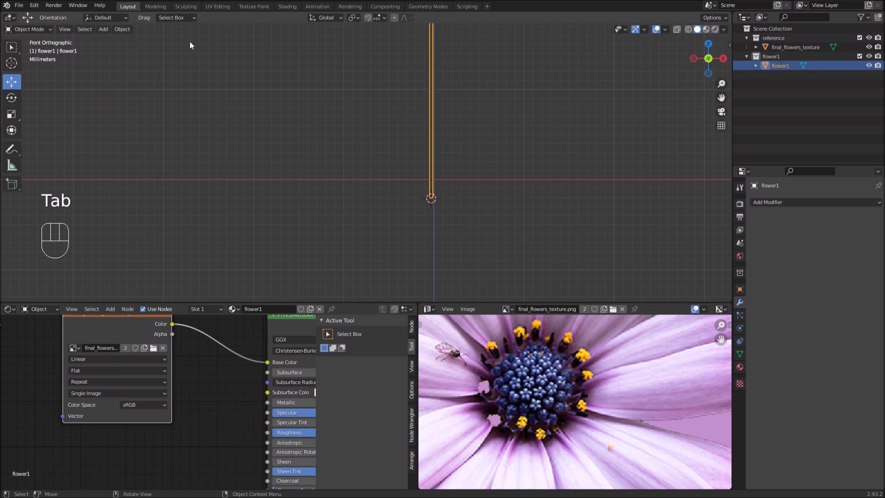
{"action": "left_click", "coordinate": [123, 29]}
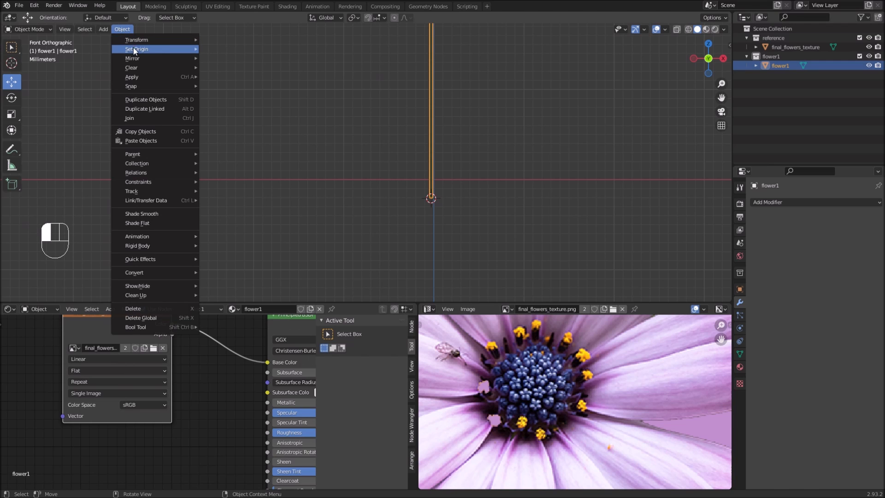
{"action": "mouse_move", "coordinate": [137, 49]}
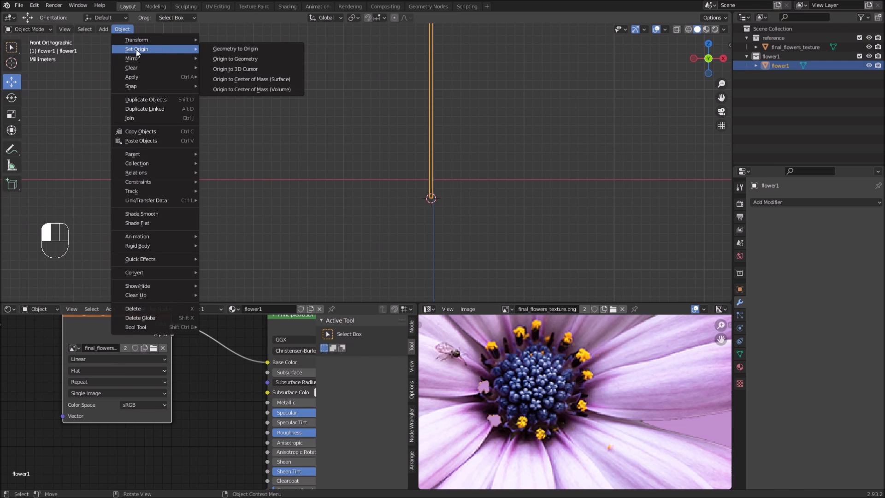
{"action": "left_click", "coordinate": [245, 69]}
Step: Select the whole flower mesh in Edit Mode and move it 0.002672 m down along Z so the stem extends below the origin
{"action": "middle_click_drag", "start_coordinate": [409, 137], "coordinate": [425, 52], "text": "shift"}
{"action": "scroll", "coordinate": [436, 151], "scroll_direction": "down", "scroll_amount": 1}
{"action": "scroll", "coordinate": [425, 114], "scroll_direction": "up", "scroll_amount": 4}
{"action": "middle_click_drag", "start_coordinate": [435, 178], "coordinate": [304, 112], "text": "shift"}
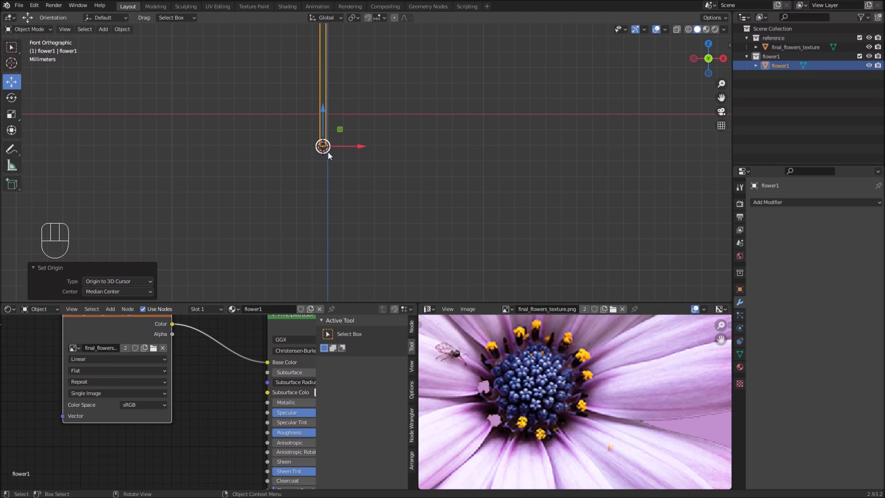
{"action": "scroll", "coordinate": [329, 150], "scroll_direction": "up", "scroll_amount": 2}
{"action": "middle_click_drag", "start_coordinate": [314, 131], "coordinate": [383, 166], "text": "shift"}
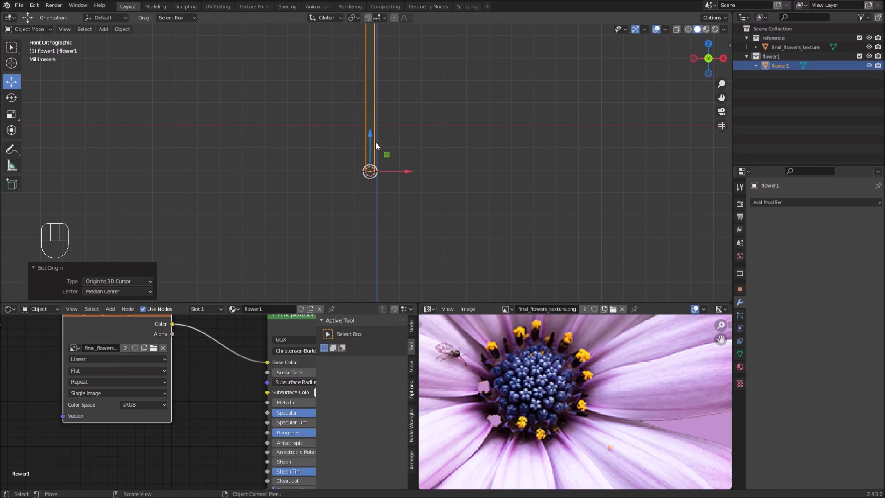
{"action": "key", "text": "Tab"}
{"action": "scroll", "coordinate": [377, 124], "scroll_direction": "down", "scroll_amount": 5}
{"action": "scroll", "coordinate": [374, 111], "scroll_direction": "up", "scroll_amount": 3}
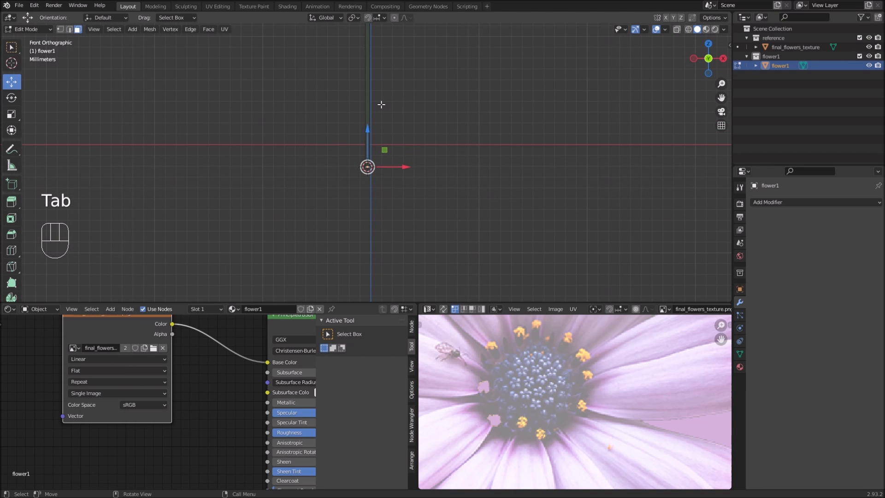
{"action": "key", "text": "a"}
{"action": "scroll", "coordinate": [383, 120], "scroll_direction": "up", "scroll_amount": 2}
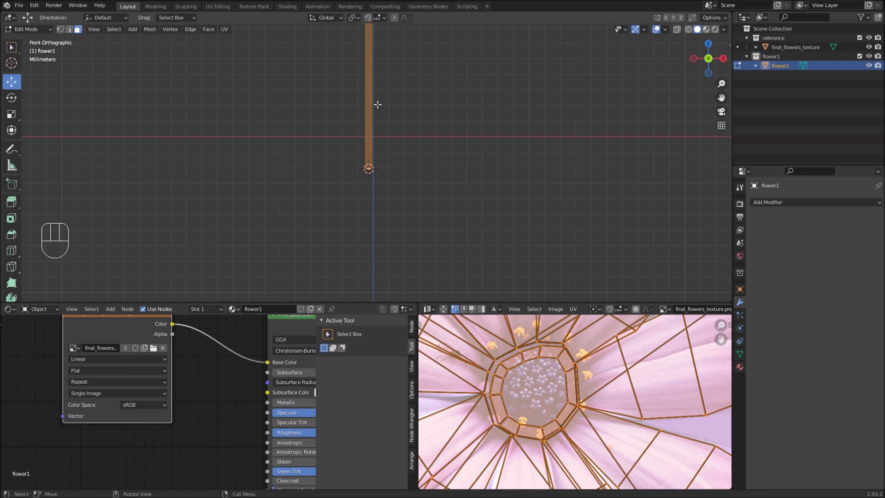
{"action": "key", "text": "g"}
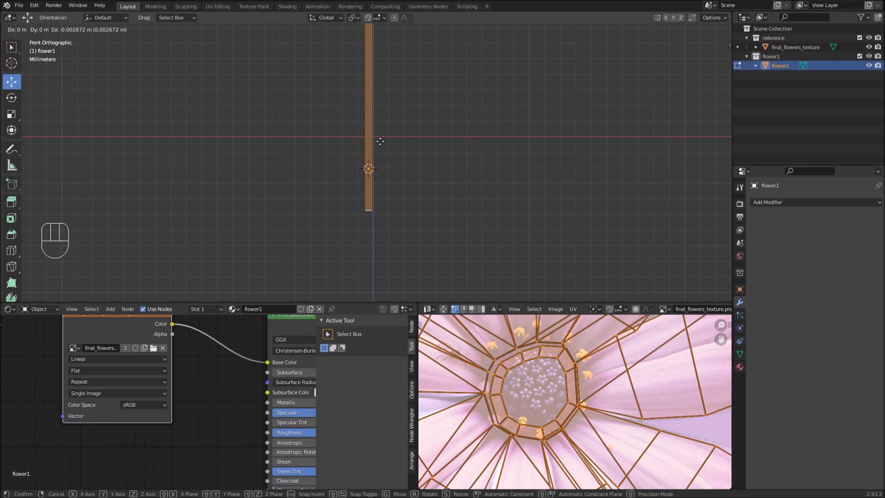
{"action": "left_click", "coordinate": [380, 141]}
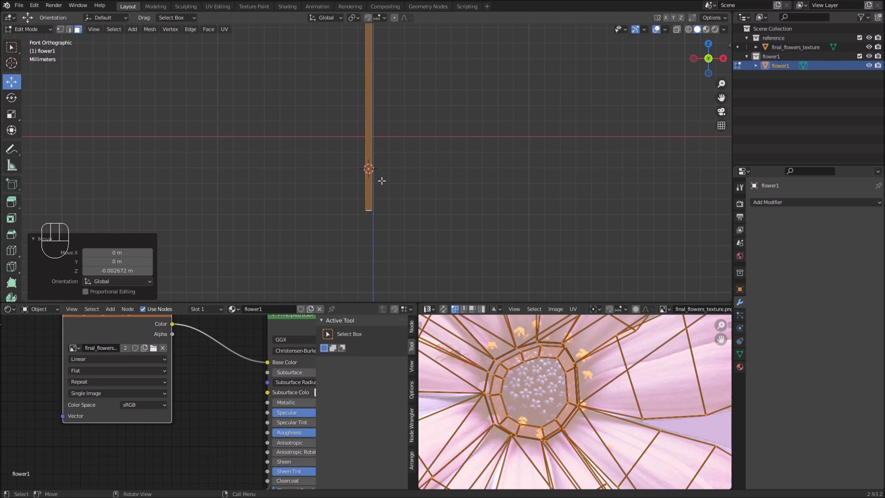
Step: In Object Mode, move the flower 0.000267 m along X and 0.002049 m up along Z, bringing its origin to the world center
{"action": "key", "text": "Tab"}
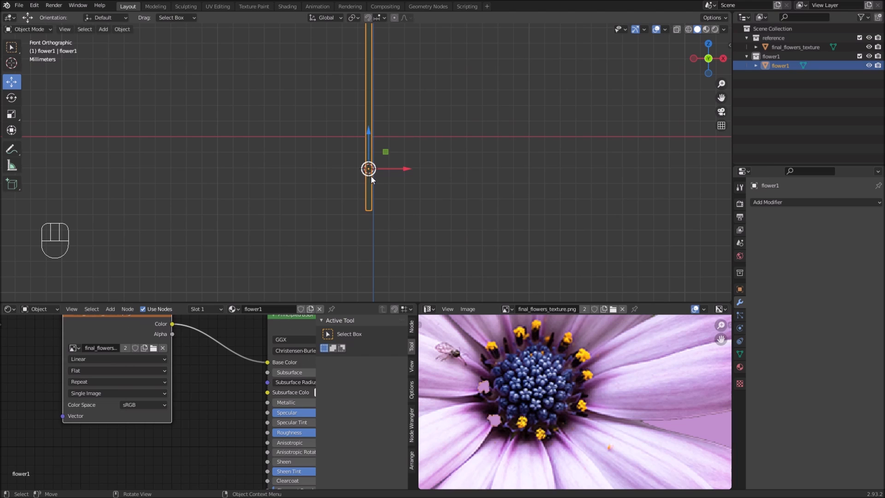
{"action": "key", "text": "g"}
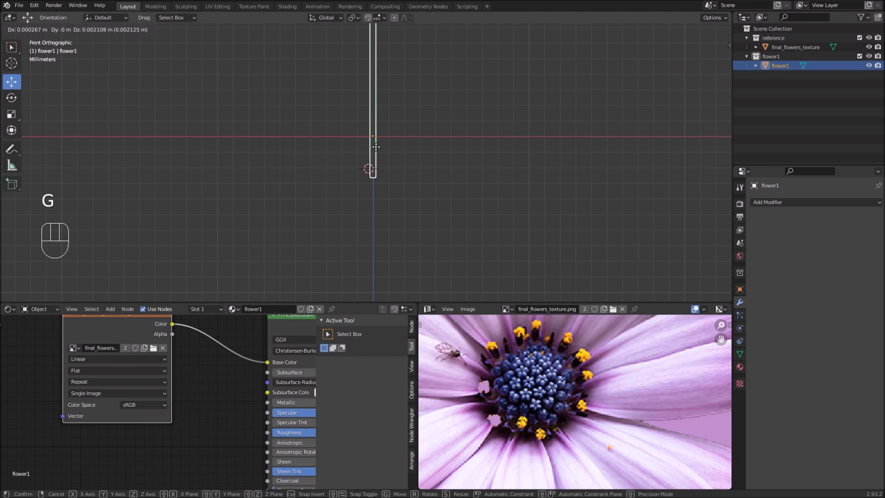
{"action": "left_click", "coordinate": [376, 147]}
Step: Add two loop cuts across the stem in Edit Mode and slide them toward the flower head by a factor of 0.234
{"action": "scroll", "coordinate": [399, 152], "scroll_direction": "down", "scroll_amount": 10}
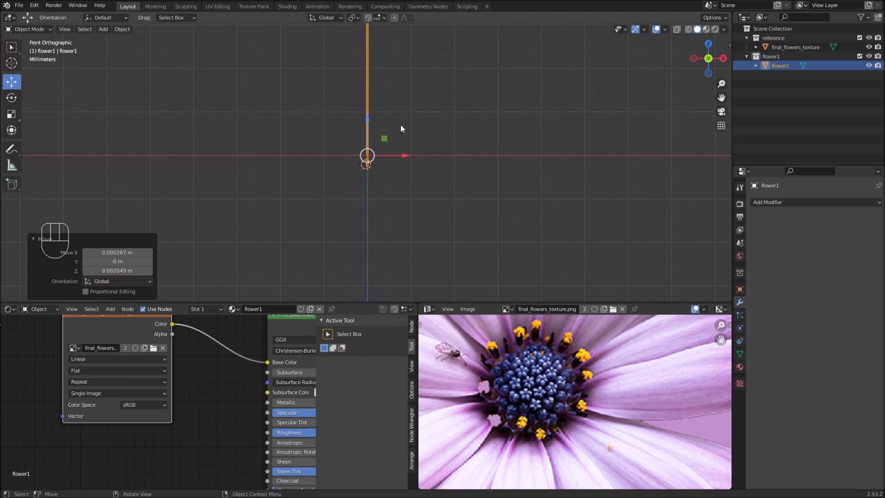
{"action": "middle_click_drag", "start_coordinate": [400, 84], "coordinate": [410, 213], "text": "shift"}
{"action": "scroll", "coordinate": [389, 208], "scroll_direction": "up", "scroll_amount": 4}
{"action": "key", "text": "Tab"}
{"action": "middle_click_drag", "start_coordinate": [410, 213], "coordinate": [389, 152], "text": "shift"}
{"action": "scroll", "coordinate": [387, 143], "scroll_direction": "down", "scroll_amount": 3}
{"action": "key", "text": "ctrl"}
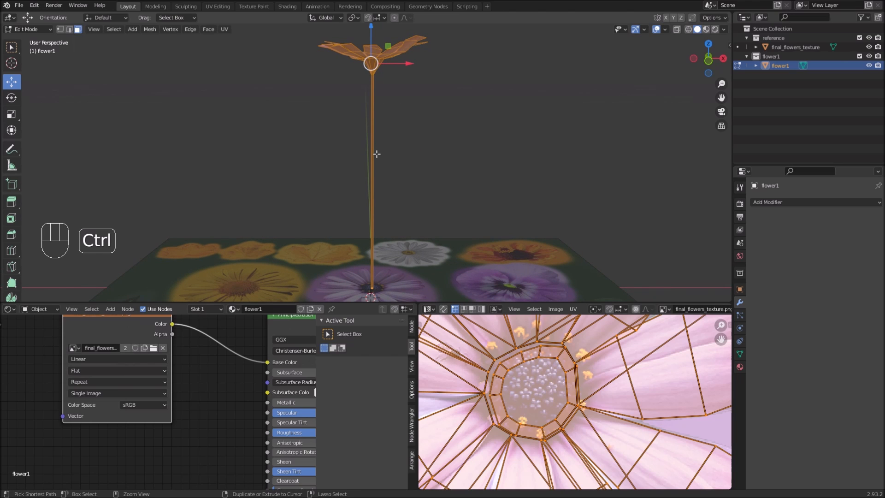
{"action": "key", "text": "ctrl+r"}
{"action": "scroll", "coordinate": [377, 154], "scroll_direction": "up", "scroll_amount": 1}
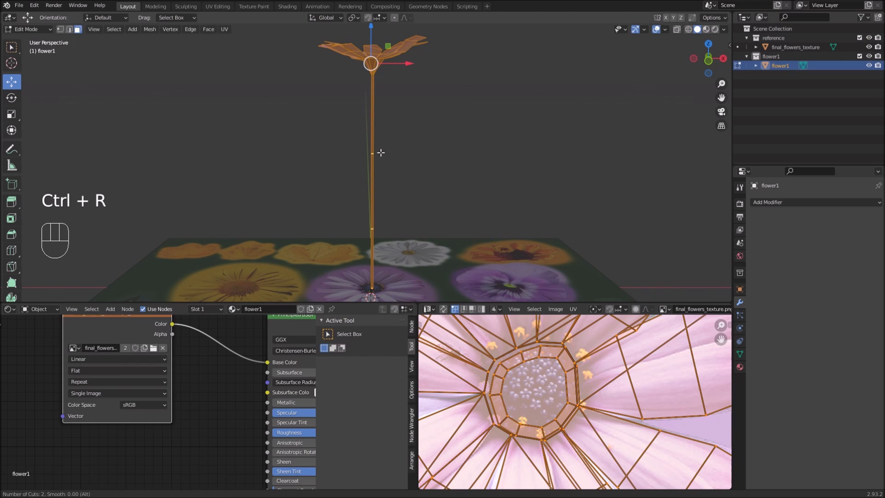
{"action": "left_click", "coordinate": [381, 153]}
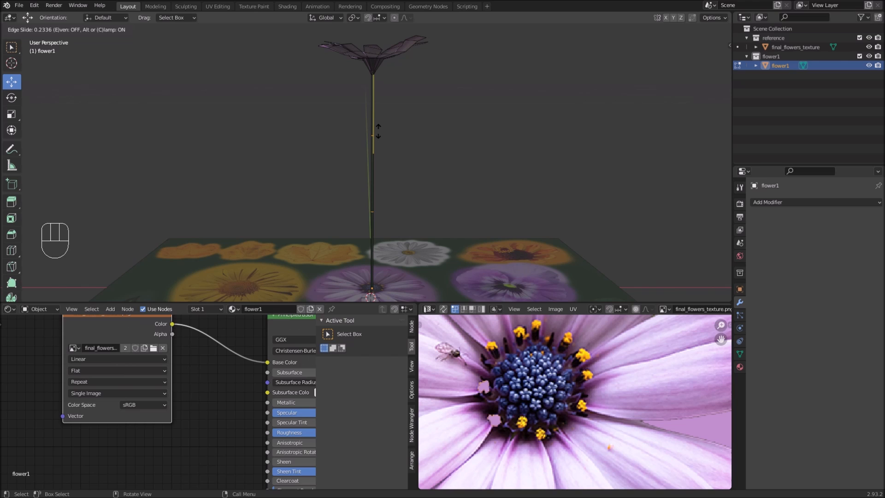
{"action": "left_click", "coordinate": [378, 131]}
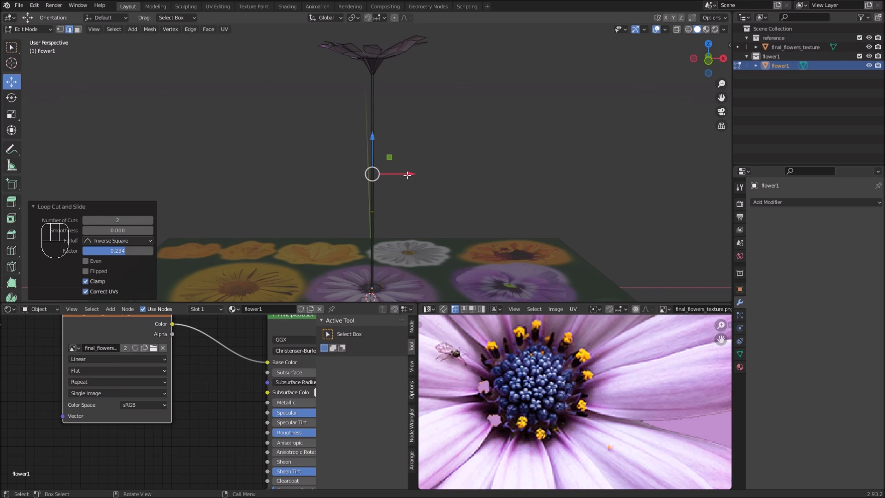
Step: Move the two new stem loops 0.001626 m along X to bend the stem and leave Edit Mode
{"action": "left_click_drag", "start_coordinate": [409, 177], "coordinate": [418, 184]}
{"action": "middle_click_drag", "start_coordinate": [400, 225], "coordinate": [222, 146]}
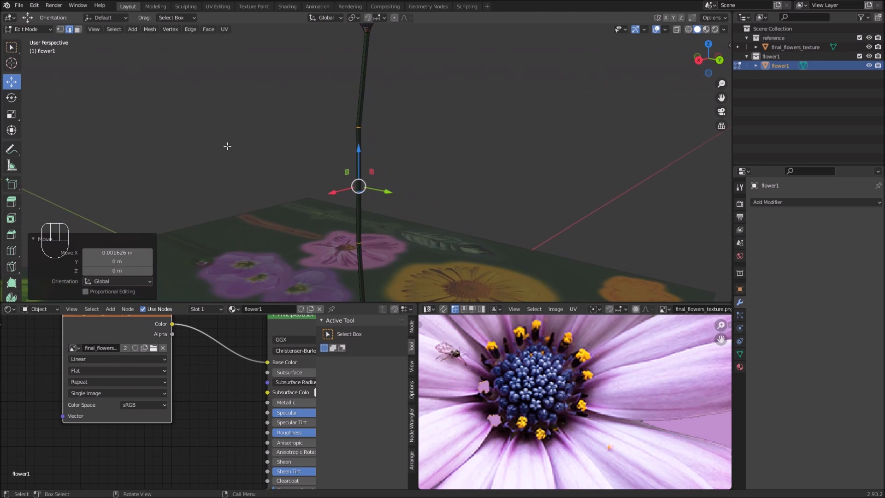
{"action": "middle_click_drag", "start_coordinate": [365, 155], "coordinate": [387, 145]}
{"action": "key", "text": "Tab"}
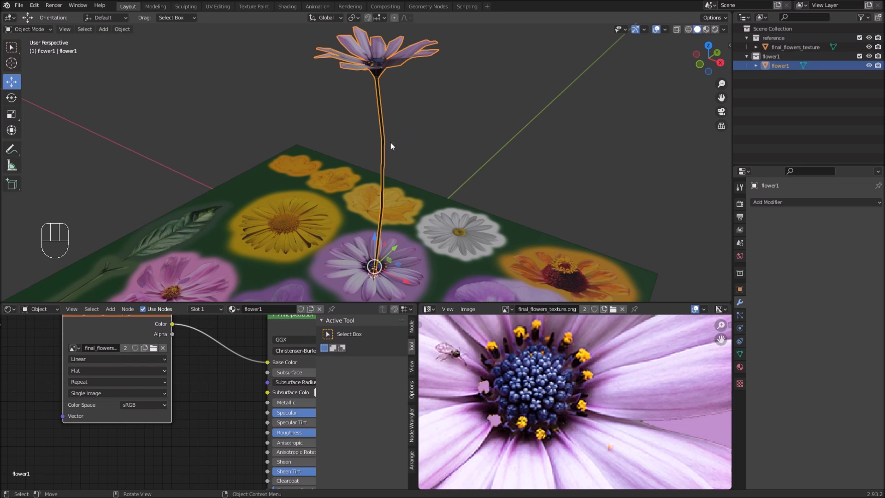
Step: Examine the bent flower stem and the leaf images on the reference texture plane
{"action": "scroll", "coordinate": [333, 197], "scroll_direction": "down", "scroll_amount": 3}
{"action": "middle_click_drag", "start_coordinate": [333, 196], "coordinate": [353, 198]}
{"action": "middle_click_drag", "start_coordinate": [439, 242], "coordinate": [379, 218], "text": "shift"}
{"action": "left_click", "coordinate": [417, 225]}
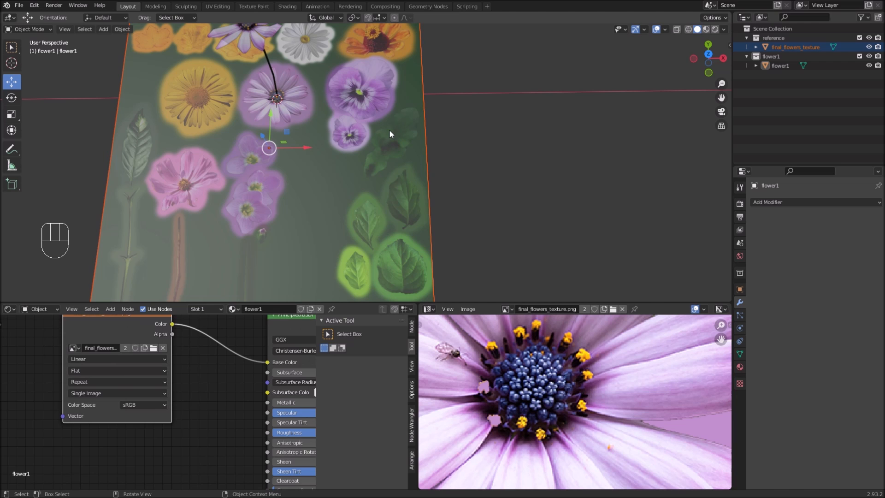
{"action": "middle_click_drag", "start_coordinate": [387, 250], "coordinate": [355, 215]}
{"action": "scroll", "coordinate": [376, 210], "scroll_direction": "up", "scroll_amount": 1}
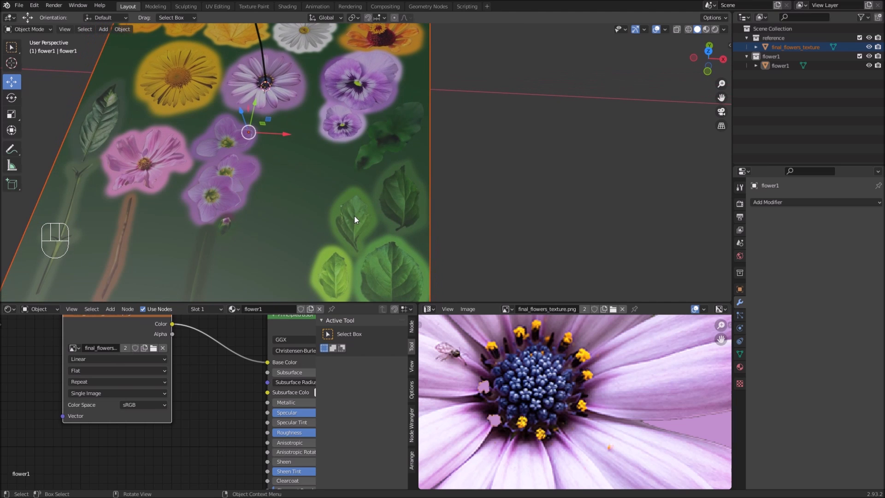
{"action": "scroll", "coordinate": [369, 165], "scroll_direction": "down", "scroll_amount": 2}
{"action": "middle_click_drag", "start_coordinate": [368, 165], "coordinate": [366, 203]}
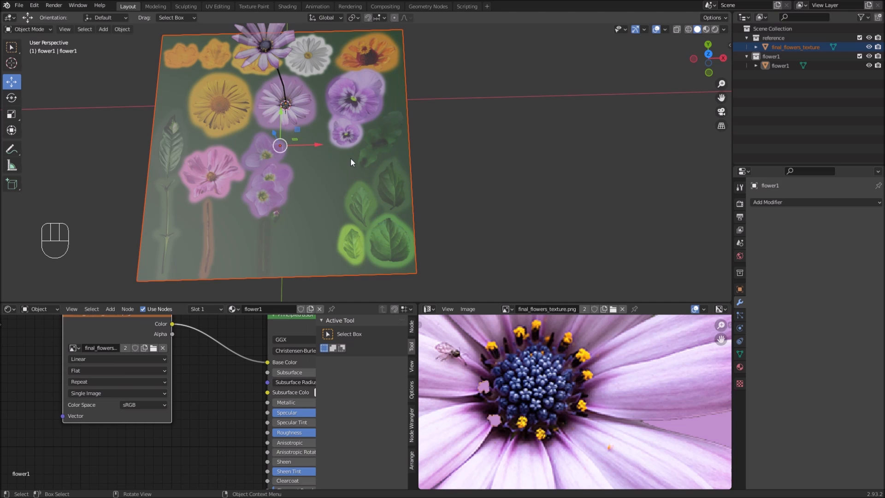
Step: In top view, move the final_flowers_texture plane -0.030702 m in X and 0.051477 m in Y, and hide flower1 in the viewport
{"action": "key", "text": "KP_7"}
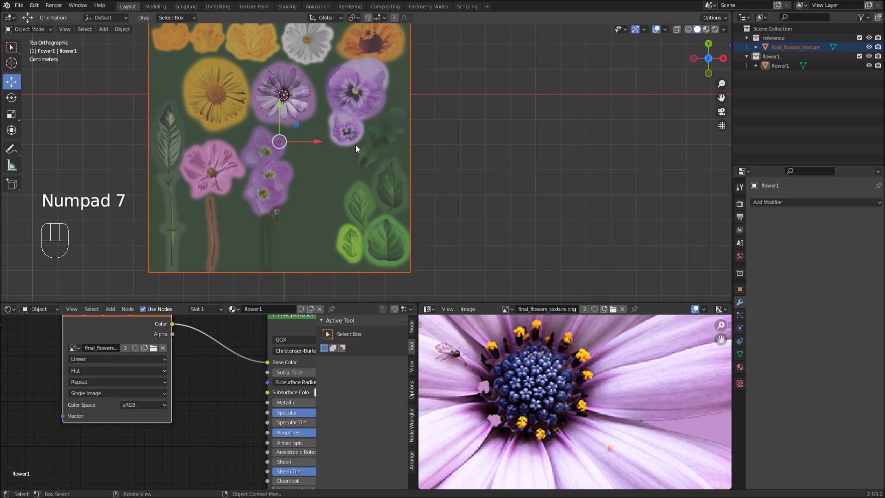
{"action": "left_click", "coordinate": [373, 221]}
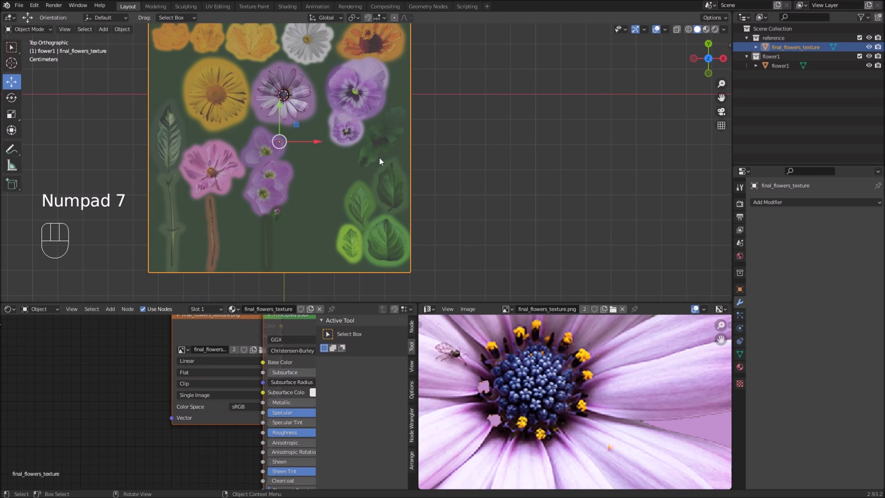
{"action": "key", "text": "g"}
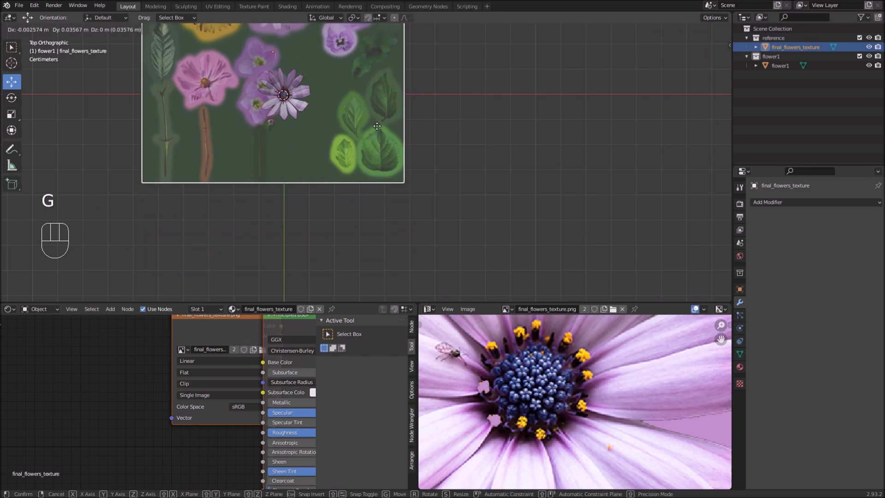
{"action": "left_click", "coordinate": [303, 87]}
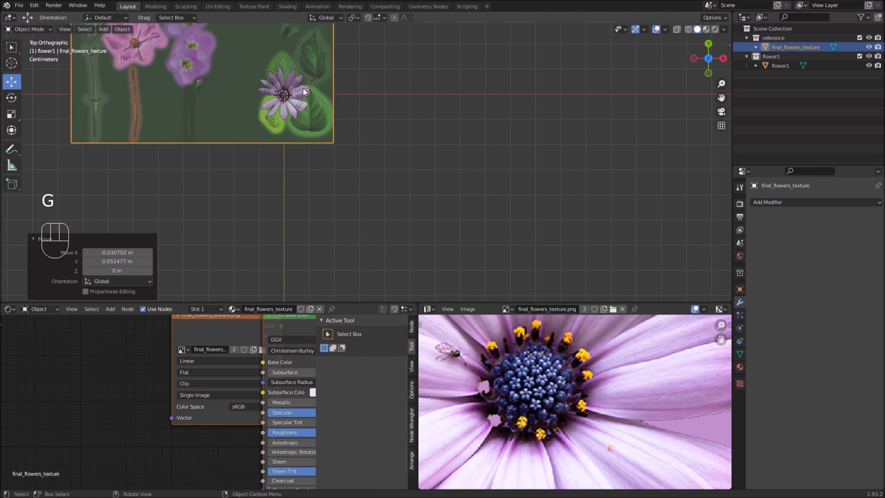
{"action": "left_click", "coordinate": [777, 66]}
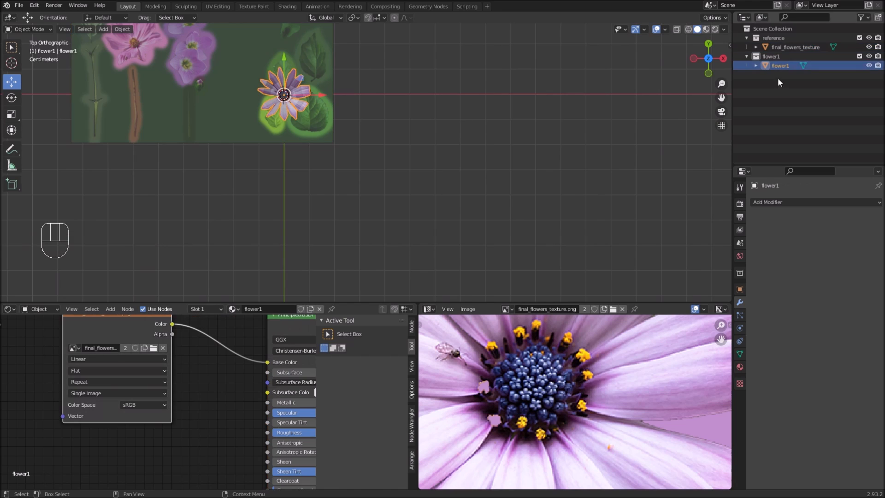
{"action": "left_click", "coordinate": [869, 67]}
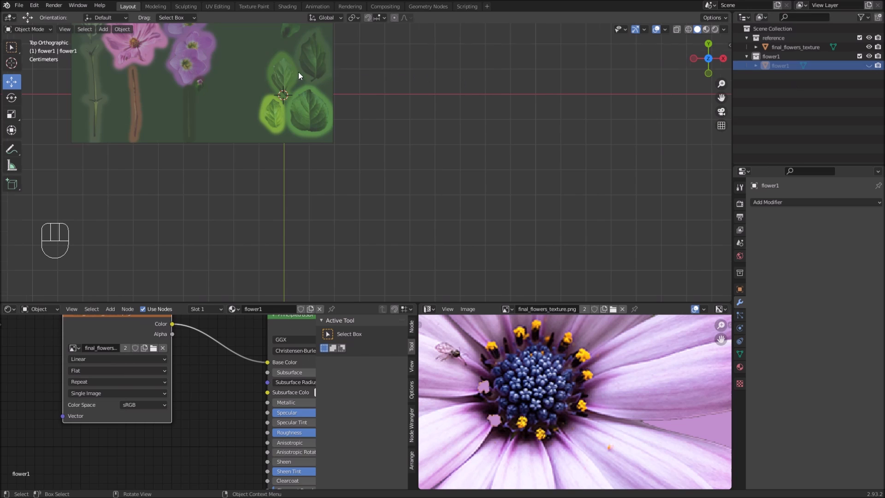
Step: Add a mesh plane at the 3D cursor below the small serrated leaf in the reference texture
{"action": "scroll", "coordinate": [298, 72], "scroll_direction": "up", "scroll_amount": 2}
{"action": "middle_click_drag", "start_coordinate": [277, 74], "coordinate": [375, 172], "text": "shift"}
{"action": "scroll", "coordinate": [374, 171], "scroll_direction": "up", "scroll_amount": 5}
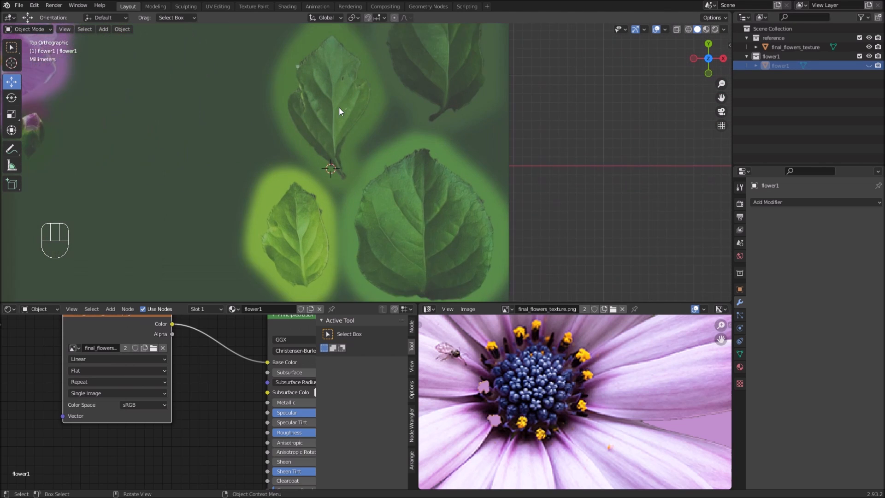
{"action": "middle_click_drag", "start_coordinate": [332, 98], "coordinate": [353, 127], "text": "shift"}
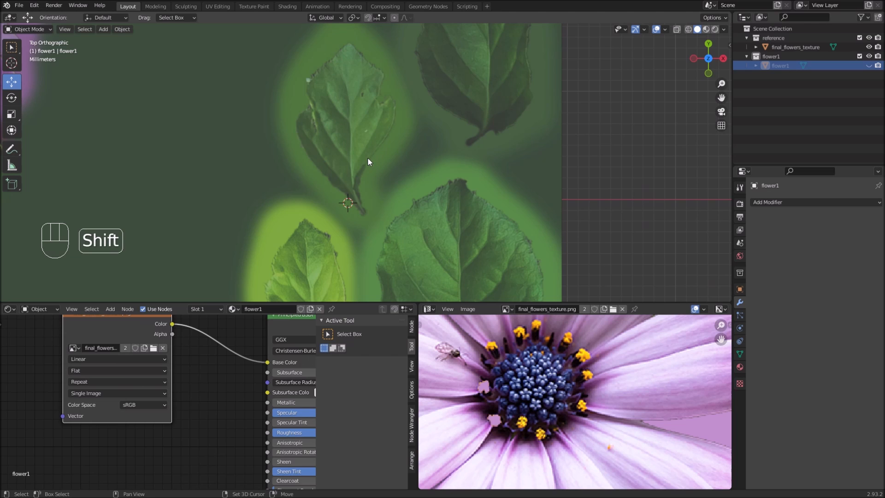
{"action": "key", "text": "shift+a"}
{"action": "mouse_move", "coordinate": [367, 158]}
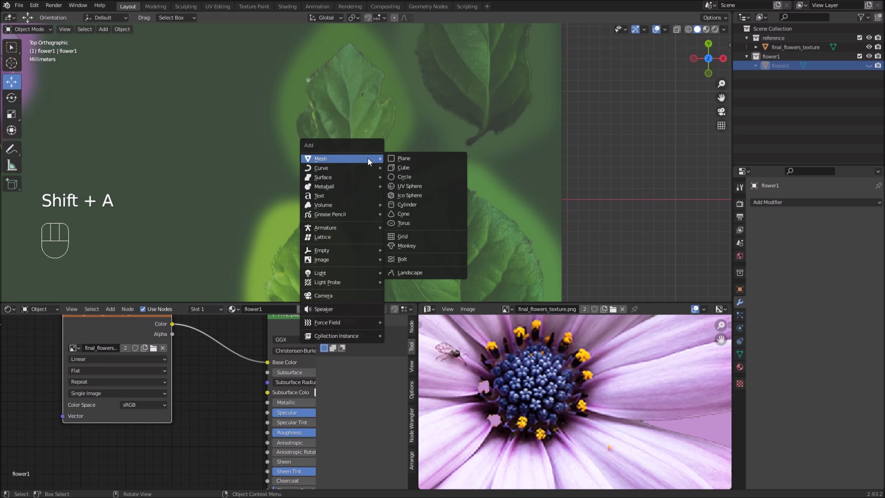
{"action": "left_click", "coordinate": [402, 158]}
Step: Clear the new plane's location so it sits at the world origin, viewed from the top
{"action": "scroll", "coordinate": [485, 179], "scroll_direction": "down", "scroll_amount": 4}
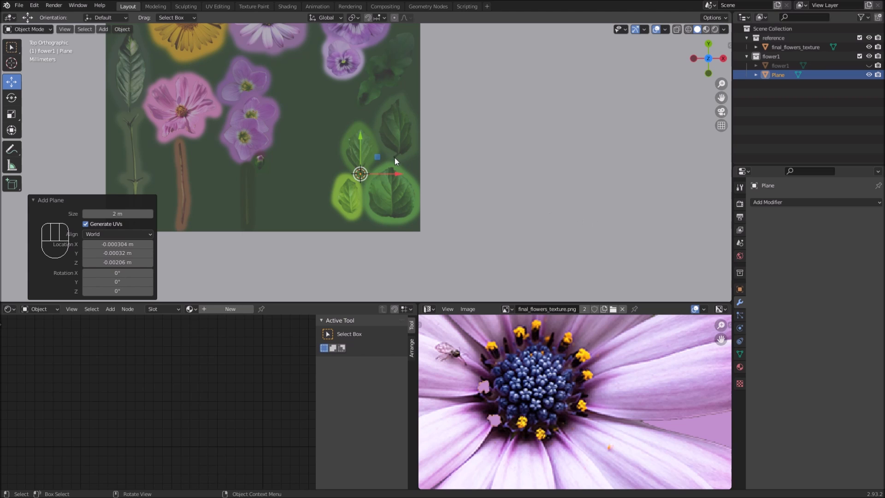
{"action": "scroll", "coordinate": [394, 158], "scroll_direction": "down", "scroll_amount": 3}
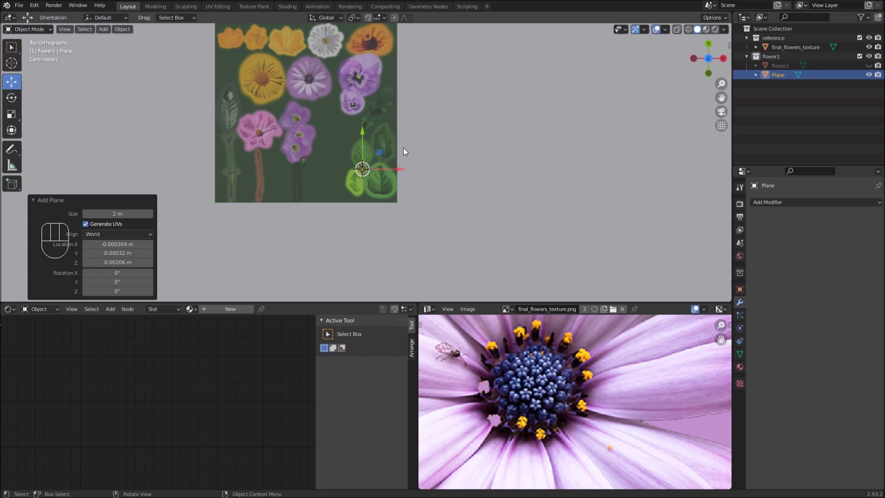
{"action": "scroll", "coordinate": [483, 173], "scroll_direction": "down", "scroll_amount": 2}
{"action": "scroll", "coordinate": [353, 135], "scroll_direction": "down", "scroll_amount": 2}
{"action": "middle_click_drag", "start_coordinate": [353, 135], "coordinate": [376, 90]}
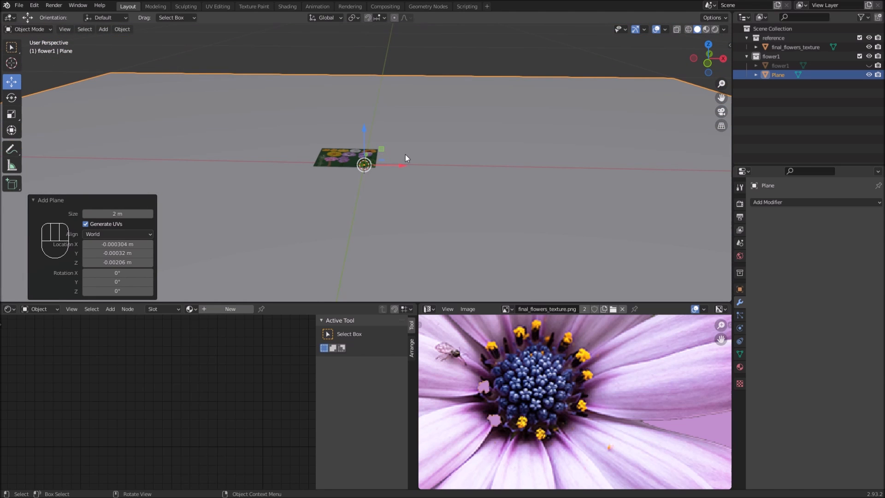
{"action": "key", "text": "alt+g"}
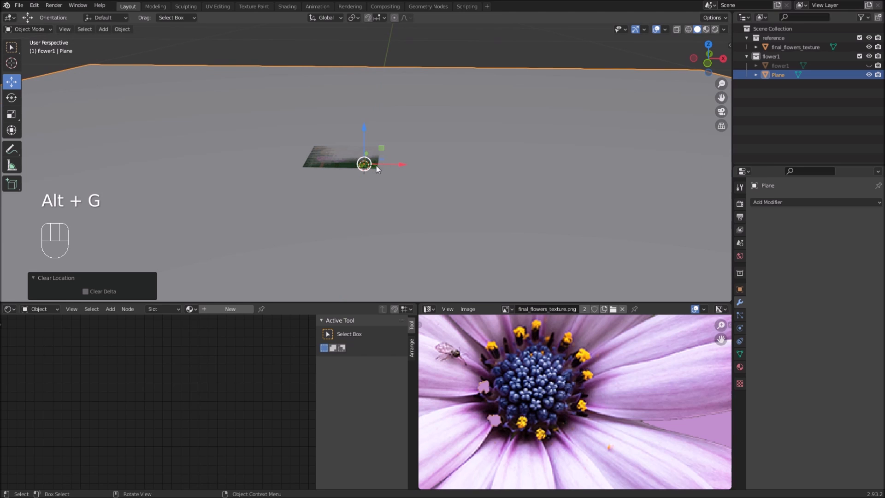
{"action": "middle_click_drag", "start_coordinate": [417, 144], "coordinate": [424, 174]}
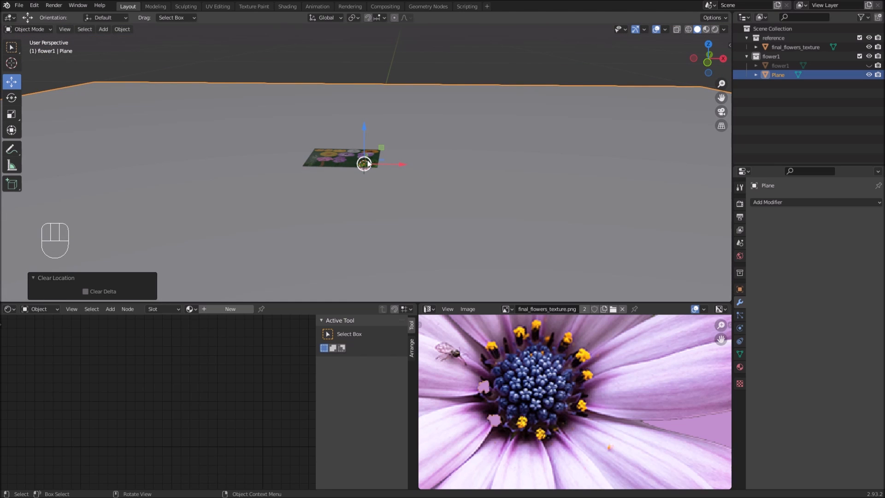
{"action": "mouse_move", "coordinate": [364, 167]}
{"action": "middle_mouse_down"}
{"action": "mouse_move", "coordinate": [375, 182]}
{"action": "mouse_move", "coordinate": [367, 164]}
{"action": "mouse_move", "coordinate": [377, 134]}
{"action": "mouse_move", "coordinate": [374, 153]}
{"action": "middle_mouse_up"}
{"action": "key", "text": "KP_7"}
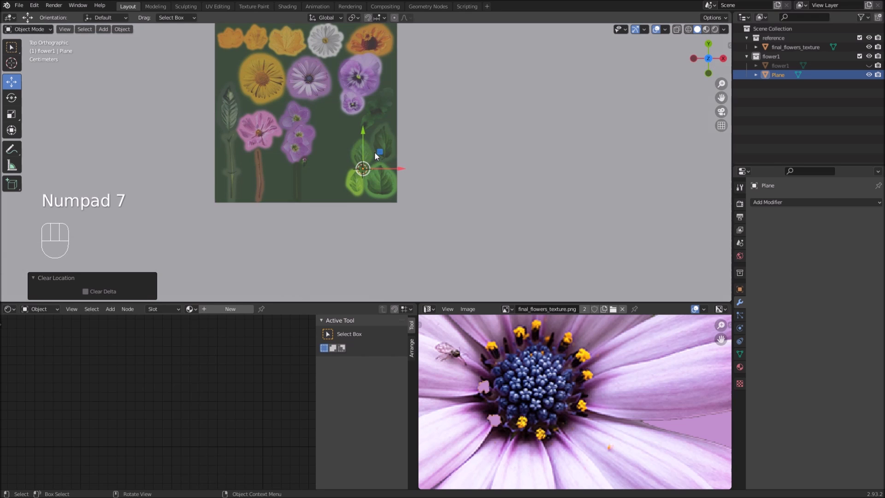
Step: Scale the plane down successively by about 0.231, 0.109 and 0.172, and move it about 0.0054 m along Y over the serrated leaf
{"action": "scroll", "coordinate": [374, 161], "scroll_direction": "up", "scroll_amount": 4}
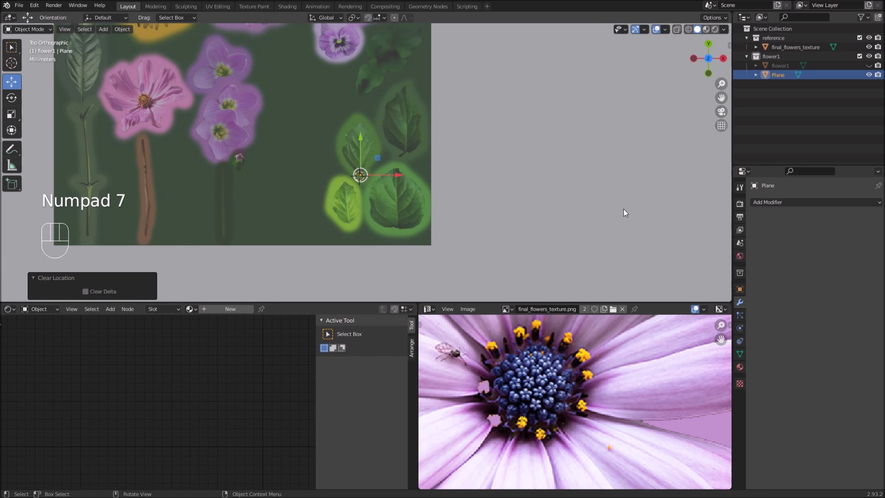
{"action": "key", "text": "s"}
{"action": "left_click", "coordinate": [434, 179]}
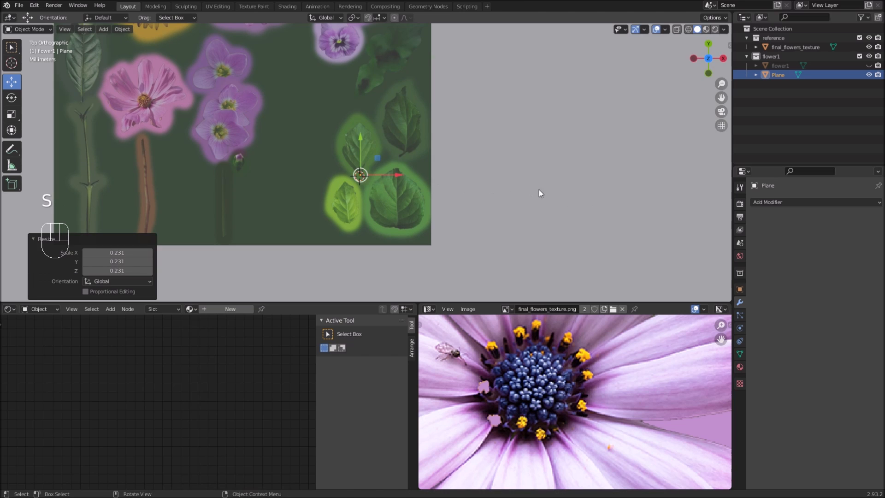
{"action": "key", "text": "s"}
{"action": "left_click", "coordinate": [458, 184]}
{"action": "key", "text": "s"}
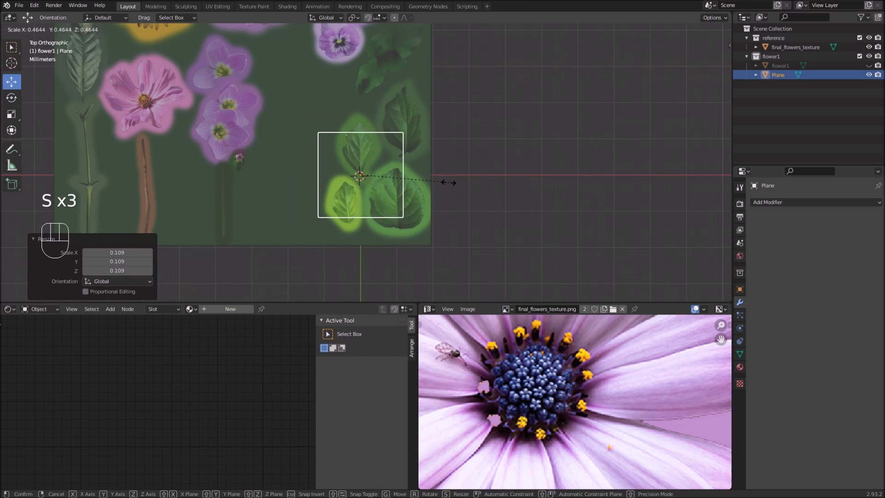
{"action": "left_click", "coordinate": [406, 177]}
{"action": "scroll", "coordinate": [376, 174], "scroll_direction": "up", "scroll_amount": 3}
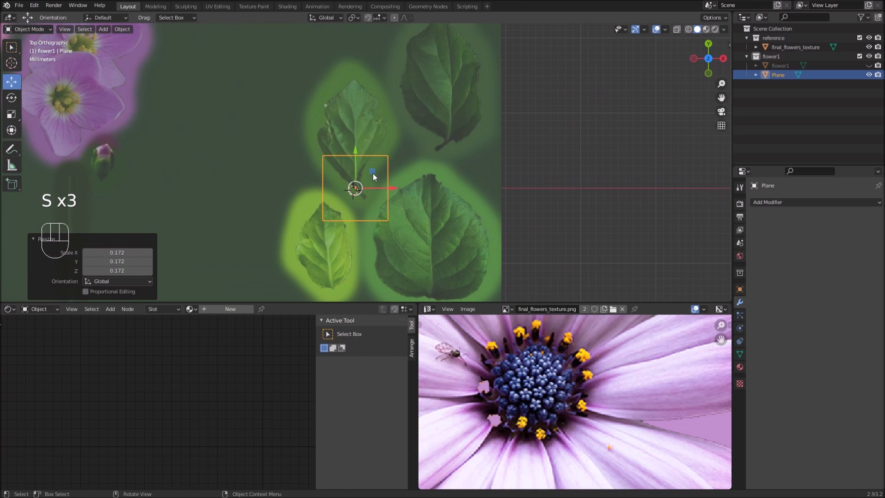
{"action": "left_click_drag", "start_coordinate": [355, 153], "coordinate": [361, 117]}
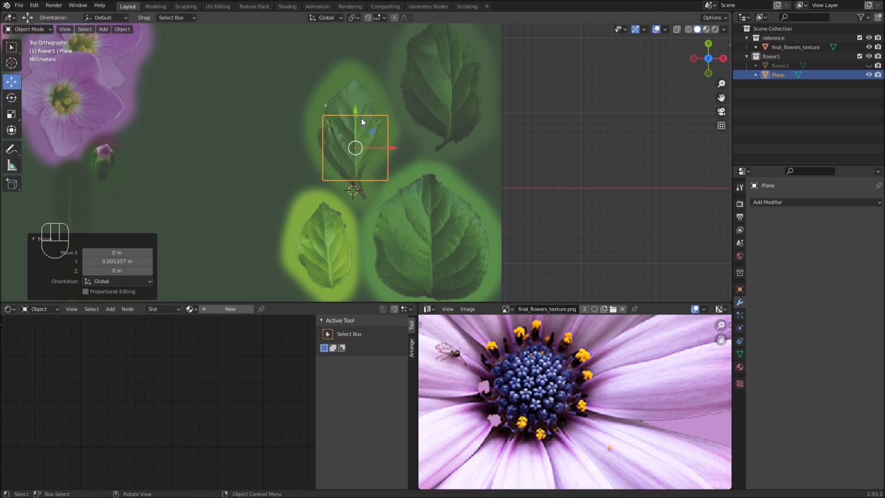
Step: Cut two evenly spaced vertical edge loops into the plane in Edit Mode and switch to vertex selection
{"action": "scroll", "coordinate": [361, 120], "scroll_direction": "up", "scroll_amount": 4}
{"action": "scroll", "coordinate": [362, 140], "scroll_direction": "up", "scroll_amount": 3, "text": "shift"}
{"action": "scroll", "coordinate": [369, 139], "scroll_direction": "up", "scroll_amount": 2, "text": "shift"}
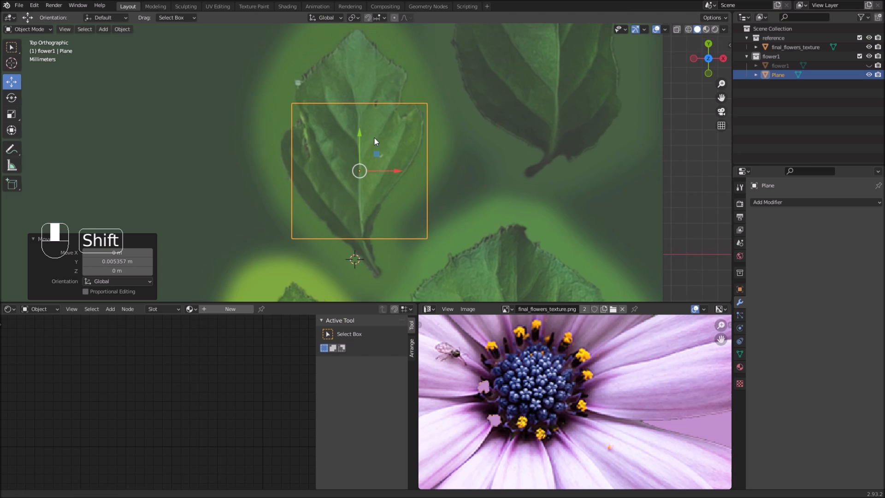
{"action": "key", "text": "Tab"}
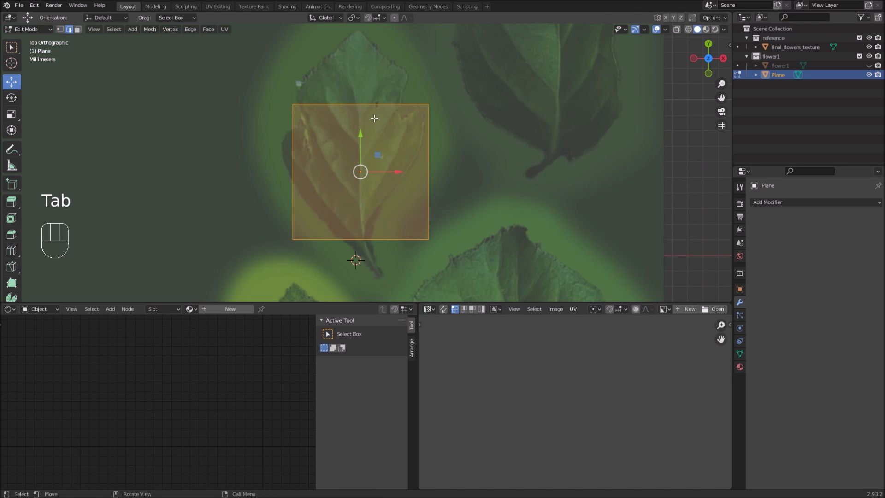
{"action": "key", "text": "ctrl+r"}
{"action": "scroll", "coordinate": [374, 118], "scroll_direction": "up", "scroll_amount": 1}
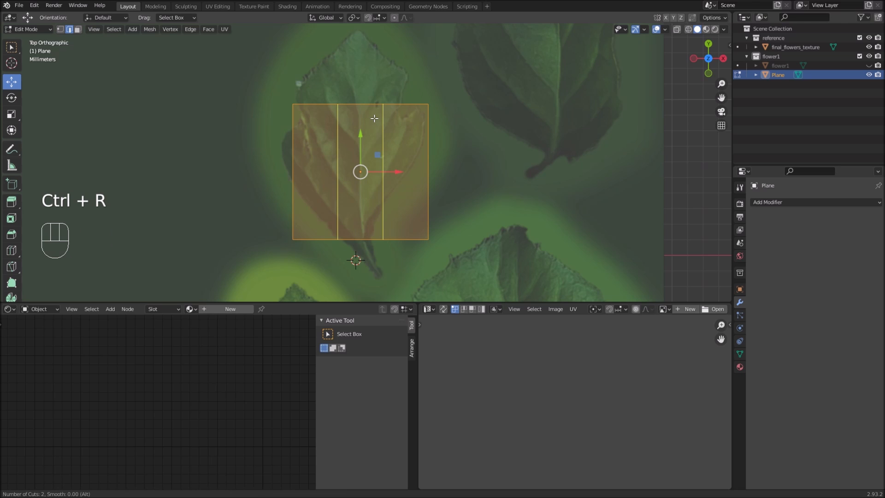
{"action": "left_click", "coordinate": [374, 119]}
{"action": "right_click", "coordinate": [374, 119]}
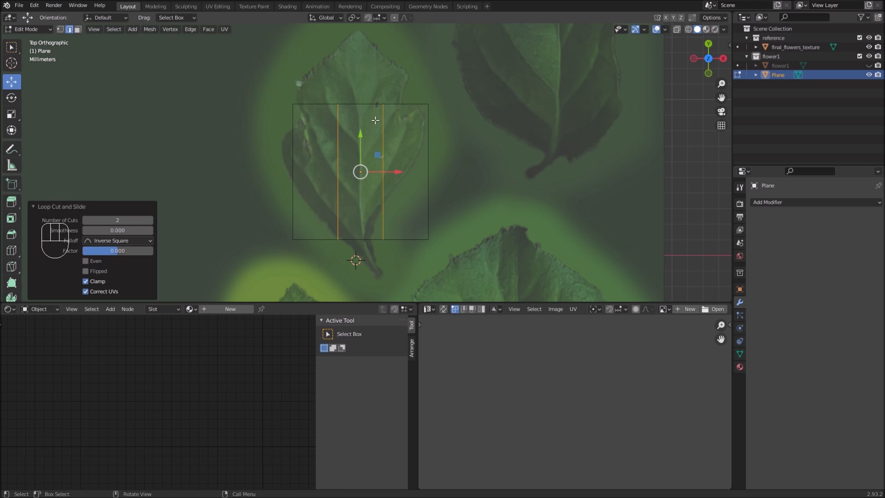
{"action": "key", "text": "1"}
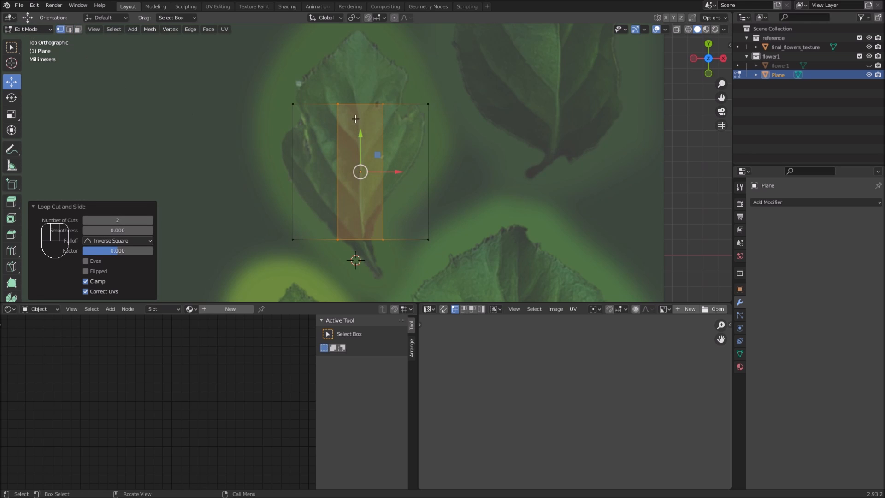
Step: Move the two inner vertices of the plane's upper edge outward to the upper outline of the leaf
{"action": "middle_click_drag", "start_coordinate": [366, 118], "coordinate": [369, 137], "text": "shift"}
{"action": "left_click", "coordinate": [363, 131]}
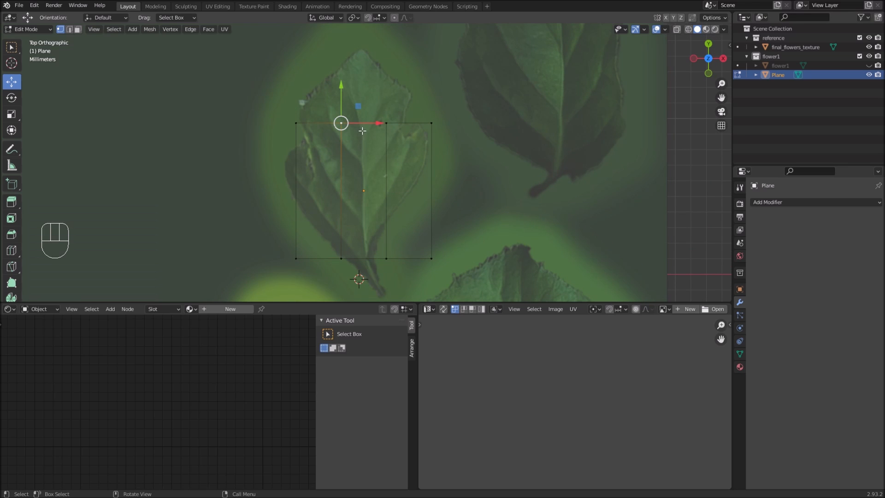
{"action": "key", "text": "g"}
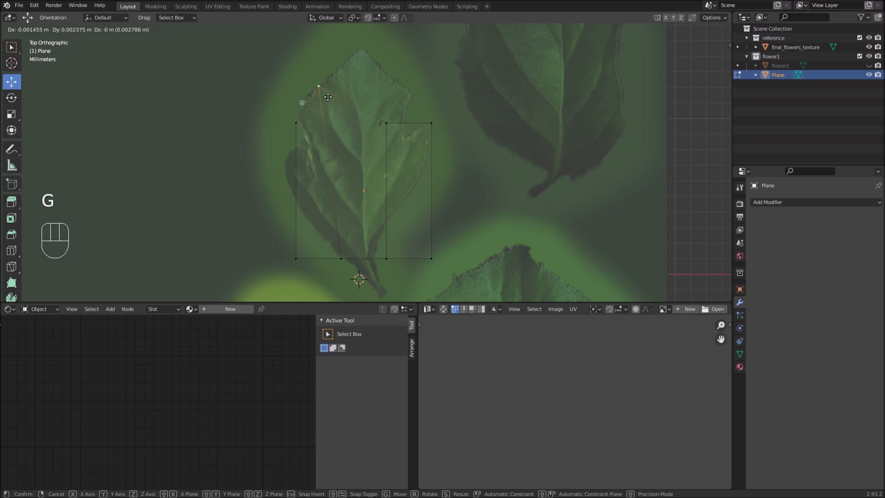
{"action": "left_click", "coordinate": [312, 108]}
{"action": "left_click", "coordinate": [388, 123]}
{"action": "key", "text": "g"}
{"action": "left_click", "coordinate": [423, 113]}
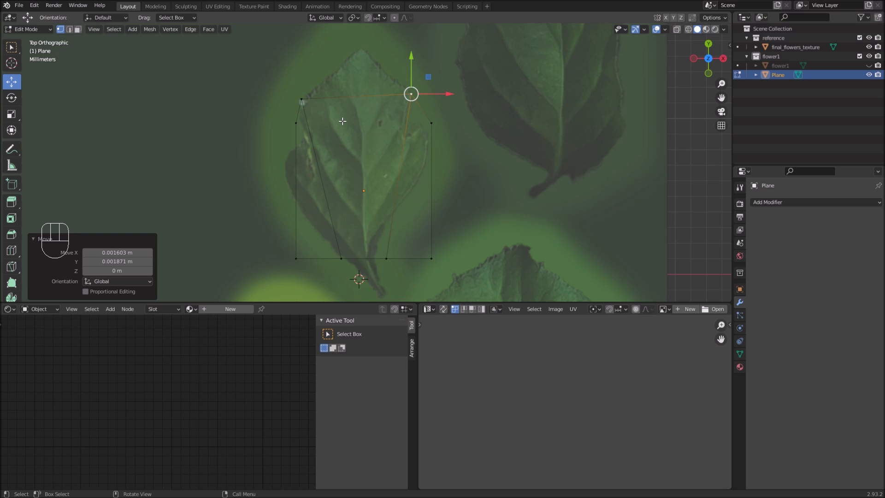
Step: Lower the upper edge's left corner and both inner vertices to form a row across the leaf's lower half
{"action": "left_click", "coordinate": [310, 102]}
{"action": "key", "text": "g"}
{"action": "left_click", "coordinate": [359, 221]}
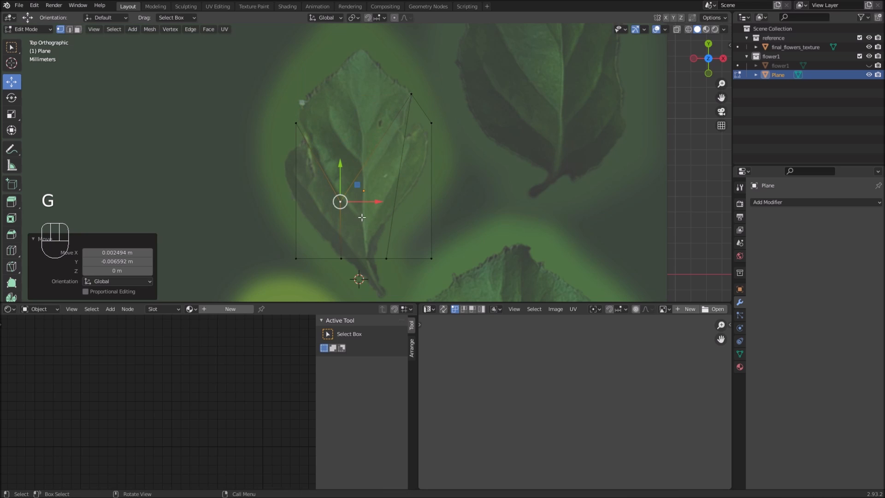
{"action": "left_click", "coordinate": [294, 125]}
{"action": "key", "text": "g"}
{"action": "left_click", "coordinate": [293, 194]}
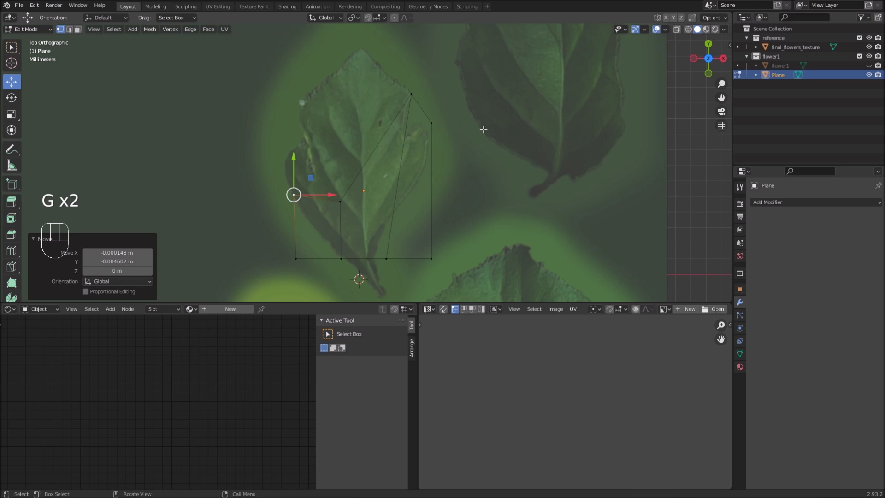
{"action": "left_click", "coordinate": [411, 94]}
{"action": "key", "text": "g"}
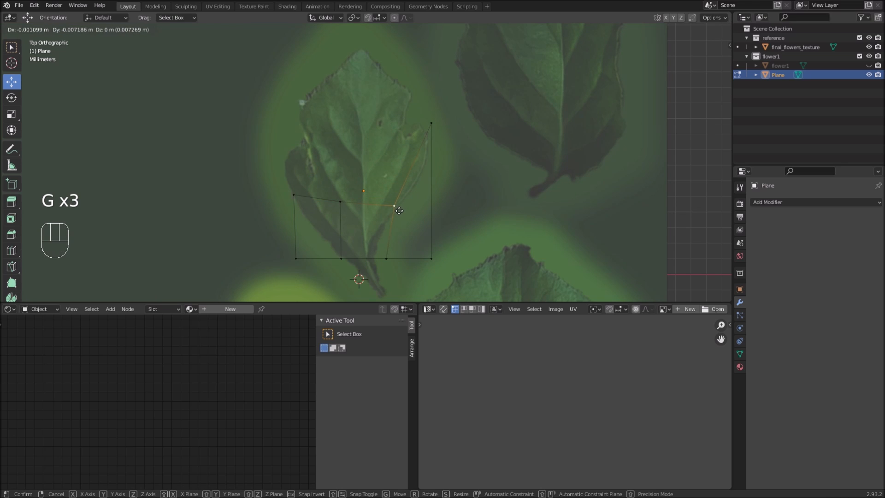
{"action": "left_click", "coordinate": [399, 211]}
Step: Pull the two inner vertices of the bottom edge together around the base of the leaf at its stem
{"action": "left_click", "coordinate": [387, 258]}
{"action": "key", "text": "g"}
{"action": "left_click", "coordinate": [375, 257]}
{"action": "left_click", "coordinate": [341, 259]}
{"action": "key", "text": "g"}
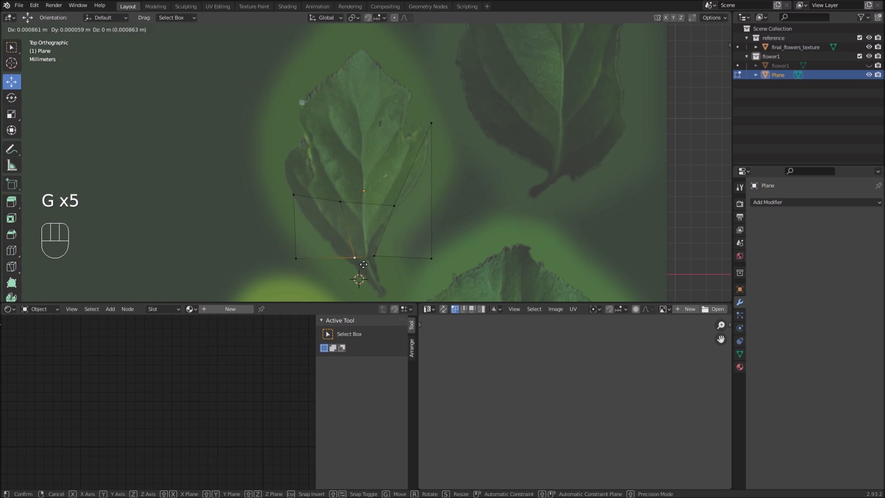
{"action": "left_click", "coordinate": [363, 270]}
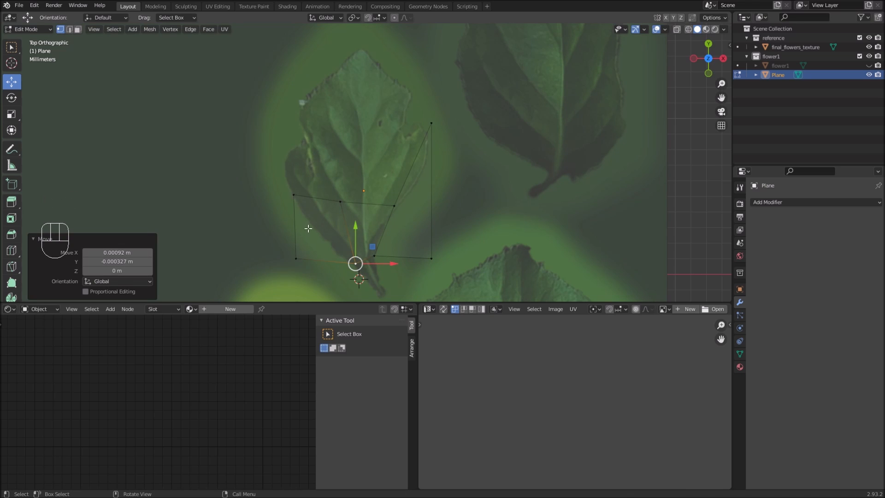
Step: Shift the upper row's right inner vertex toward the midrib and fit both right corner vertices to the leaf's right outline
{"action": "left_click", "coordinate": [397, 207]}
{"action": "key", "text": "g"}
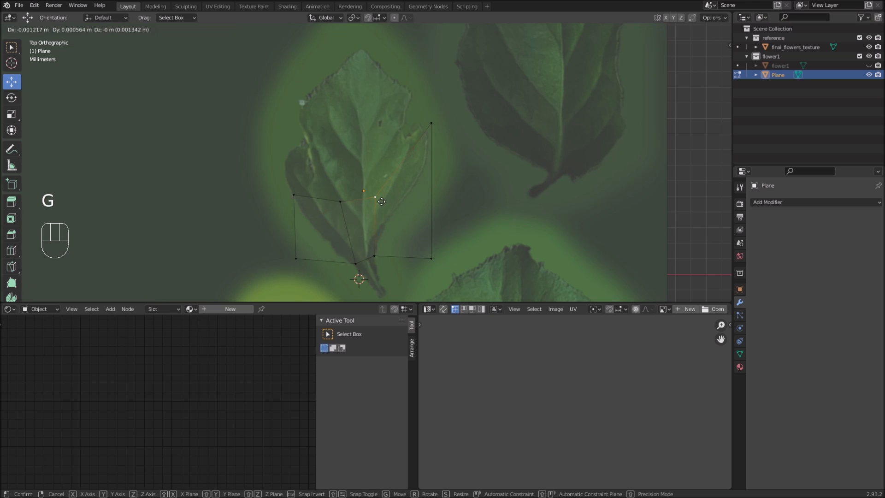
{"action": "left_click", "coordinate": [378, 199]}
{"action": "left_click", "coordinate": [432, 259]}
{"action": "key", "text": "g"}
{"action": "key", "text": "g"}
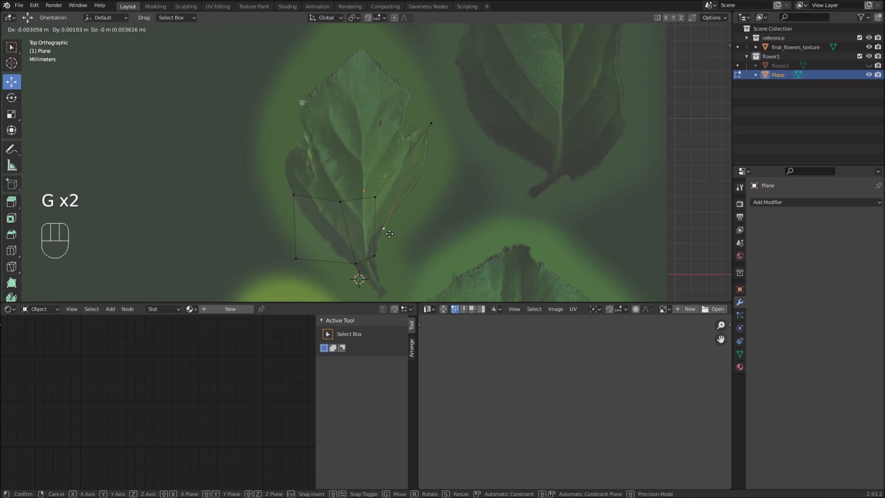
{"action": "left_click", "coordinate": [389, 235]}
{"action": "left_click", "coordinate": [433, 131]}
{"action": "key", "text": "g"}
{"action": "left_click", "coordinate": [426, 181]}
Step: Move the plane's lower-left corner vertex onto the leaf's lower-left outline
{"action": "left_click", "coordinate": [301, 261]}
{"action": "key", "text": "g"}
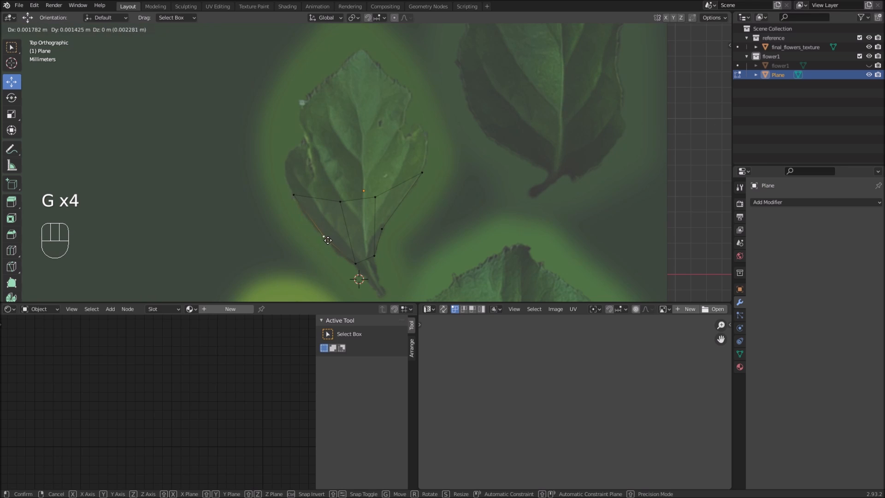
{"action": "left_click", "coordinate": [328, 238]}
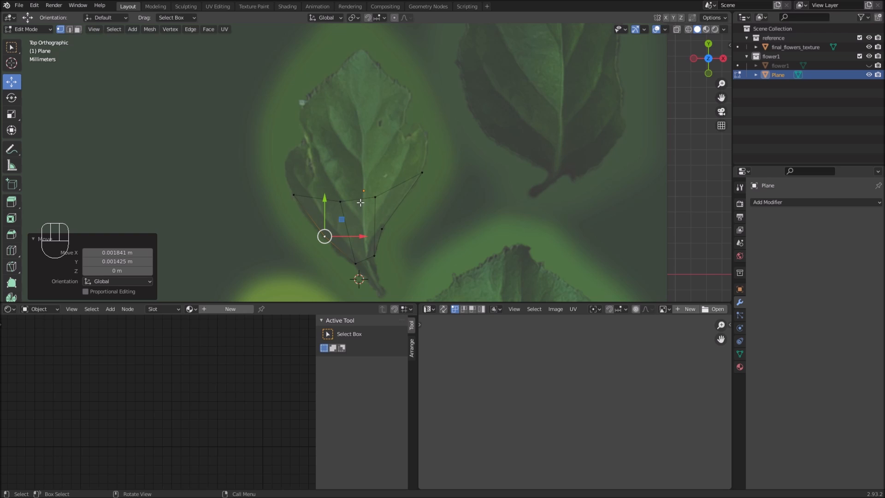
Step: Extrude the upper vertex row upward about 0.0031 m and fit its right end vertex to the leaf's right edge
{"action": "left_click", "coordinate": [371, 198], "text": "alt"}
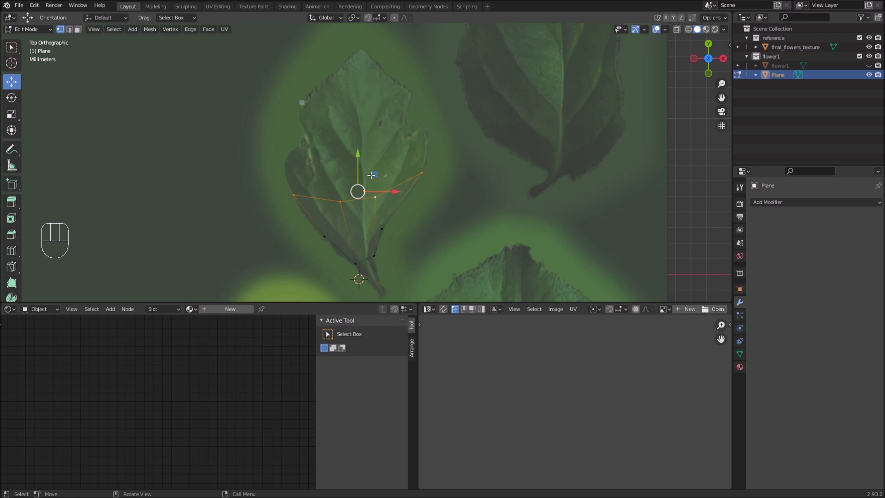
{"action": "key", "text": "e"}
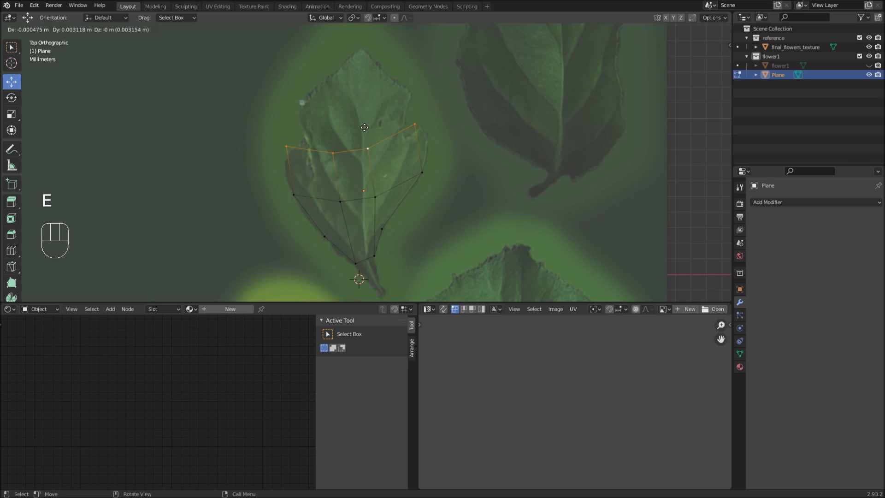
{"action": "left_click", "coordinate": [364, 128]}
{"action": "left_click", "coordinate": [416, 124]}
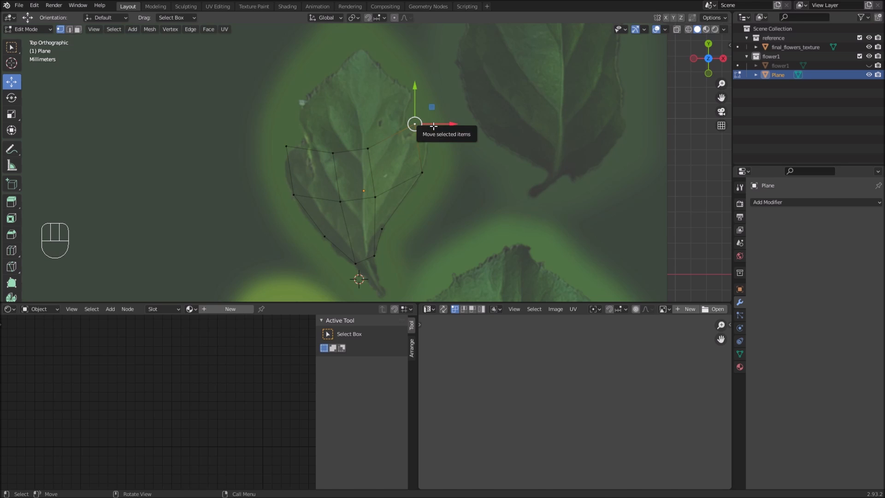
{"action": "key", "text": "g"}
{"action": "left_click", "coordinate": [442, 133]}
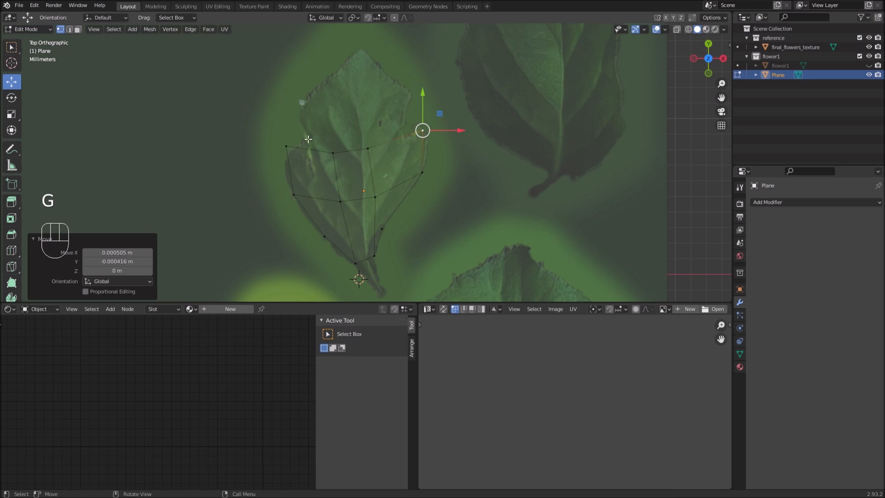
Step: Lower the top vertex row's left end vertex about 0.0009 m onto the leaf's left outline
{"action": "left_click", "coordinate": [288, 150]}
{"action": "key", "text": "g"}
{"action": "left_click", "coordinate": [287, 164]}
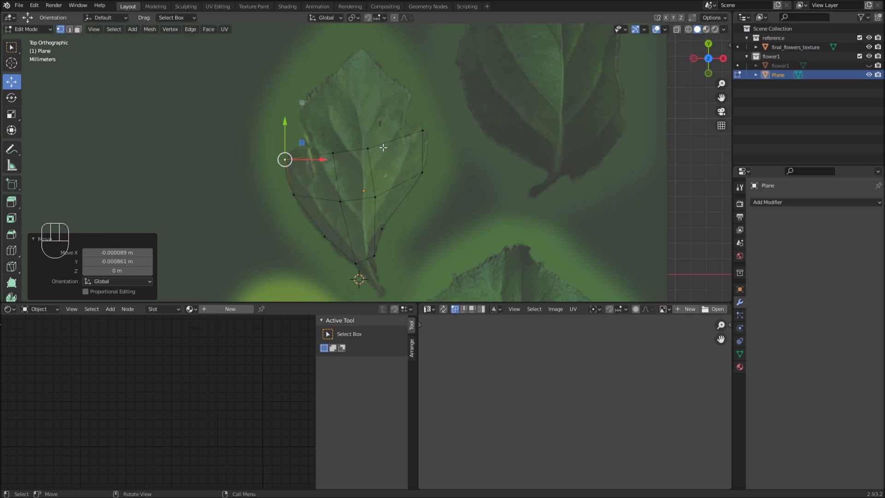
Step: Extrude the top vertex row upward about 0.001 m and pull its two end vertices inward to the notches in the leaf outline
{"action": "left_click", "coordinate": [383, 147], "text": "alt"}
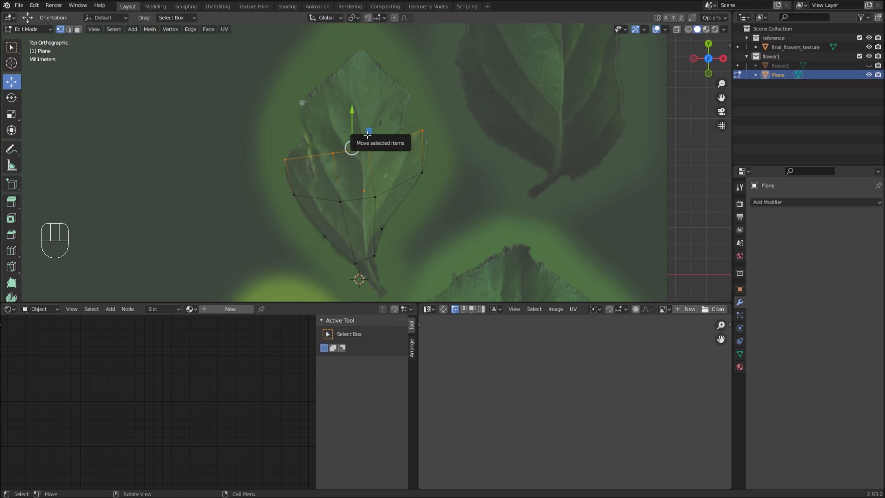
{"action": "key", "text": "e"}
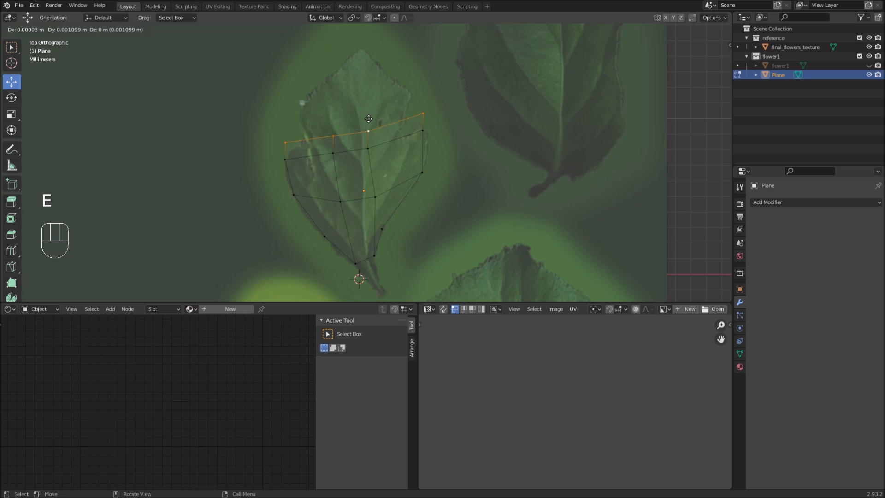
{"action": "left_click", "coordinate": [368, 121]}
{"action": "left_click", "coordinate": [437, 123]}
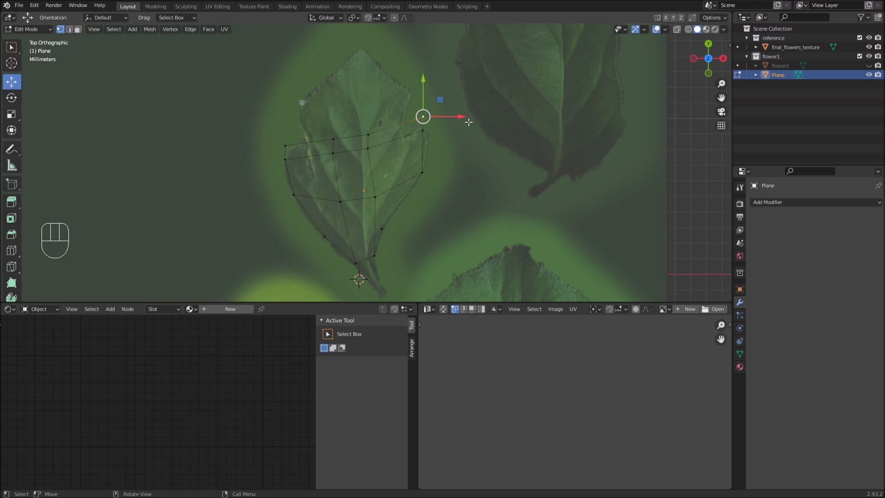
{"action": "key", "text": "g"}
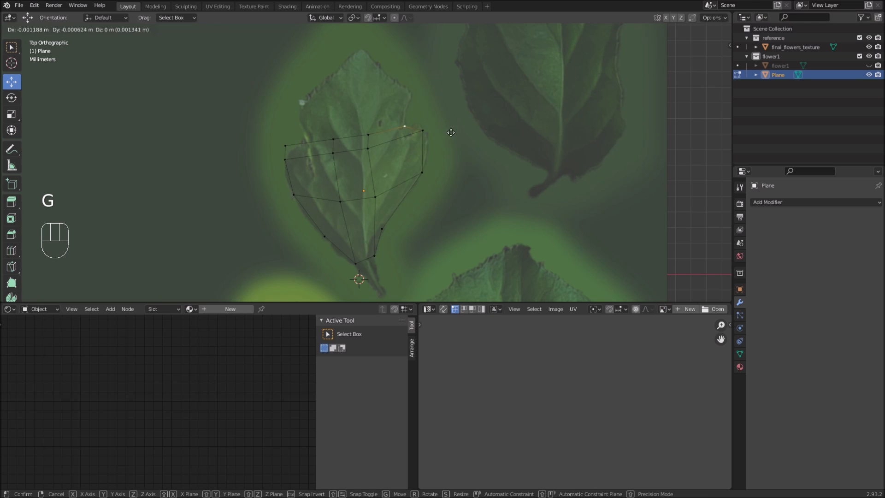
{"action": "left_click", "coordinate": [448, 135]}
{"action": "left_click", "coordinate": [302, 140]}
{"action": "key", "text": "g"}
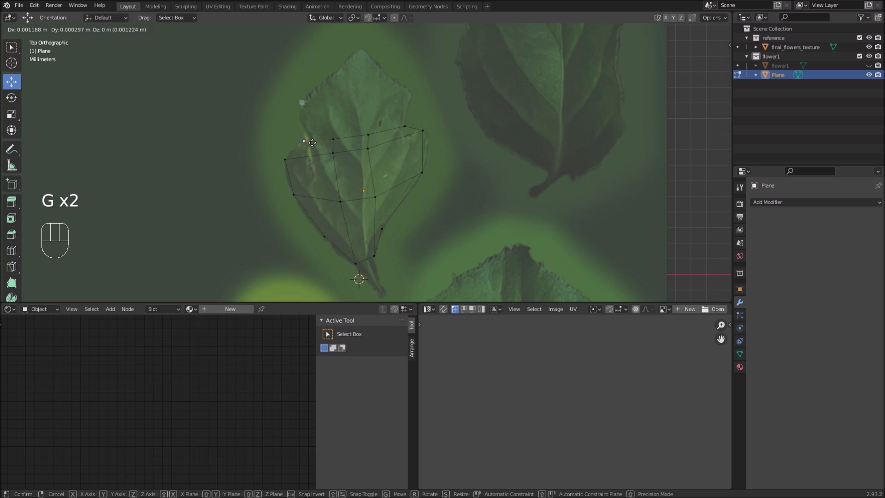
{"action": "left_click", "coordinate": [312, 141]}
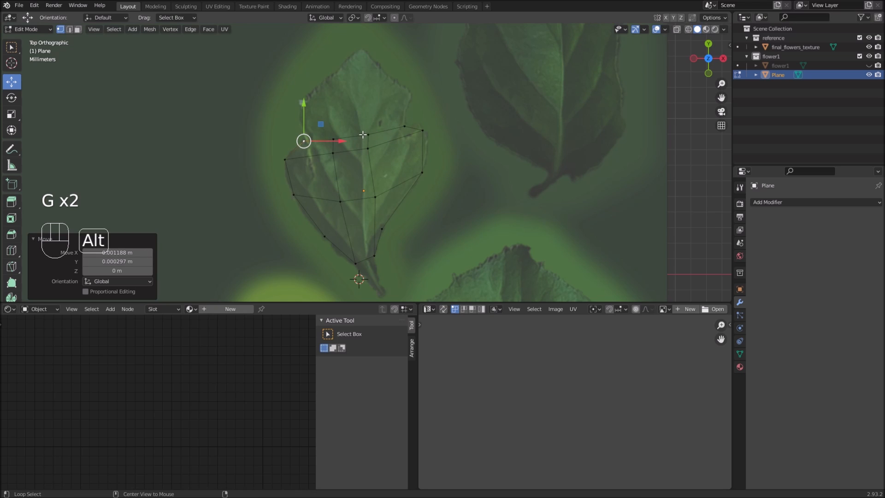
Step: Extrude the top vertex row upward about 0.002 m and fit both end vertices to the leaf's upper side corners
{"action": "left_click", "coordinate": [391, 128], "text": "alt"}
{"action": "key", "text": "e"}
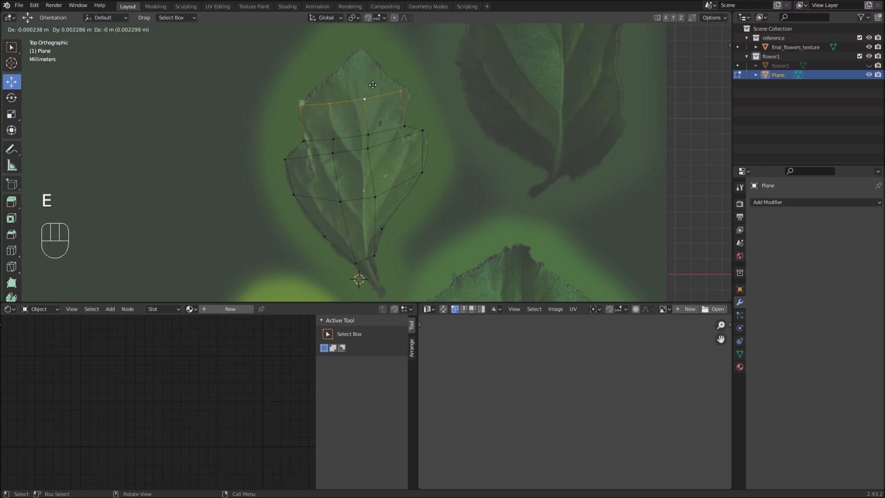
{"action": "left_click", "coordinate": [376, 87]}
{"action": "left_click", "coordinate": [418, 94]}
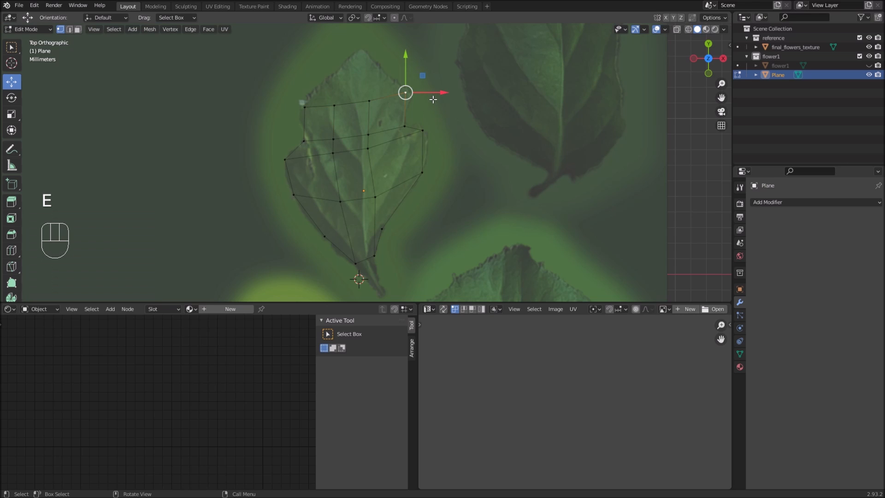
{"action": "key", "text": "g"}
{"action": "left_click", "coordinate": [438, 101]}
{"action": "left_click", "coordinate": [310, 113]}
{"action": "key", "text": "g"}
{"action": "left_click", "coordinate": [306, 115]}
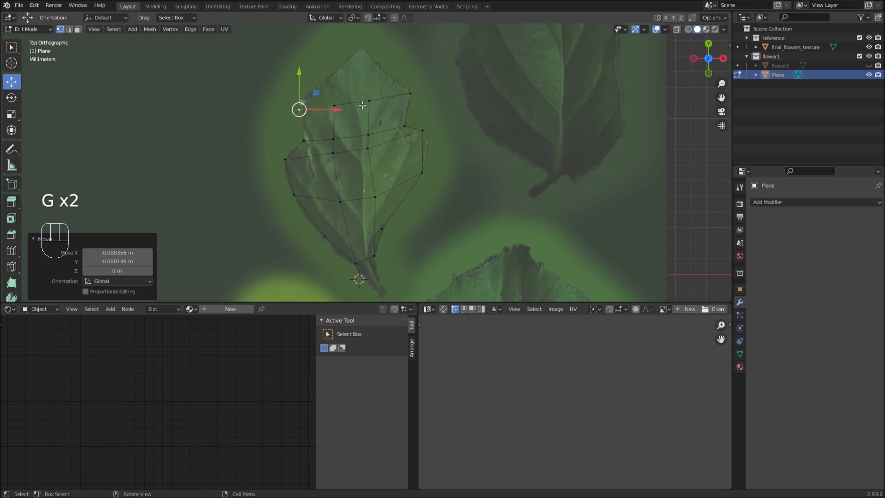
Step: Raise the top row's two inner vertices about 0.002 m onto the sloping edges below the leaf tip
{"action": "left_click", "coordinate": [350, 104], "text": "alt"}
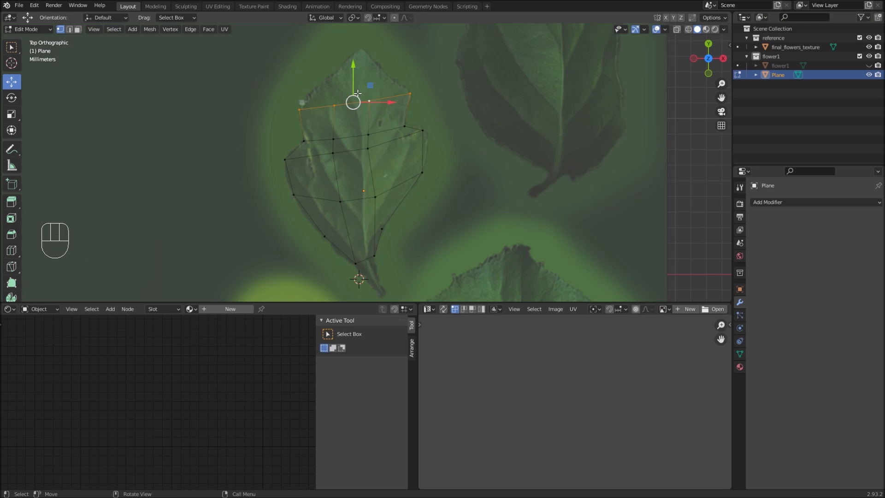
{"action": "left_click", "coordinate": [336, 107]}
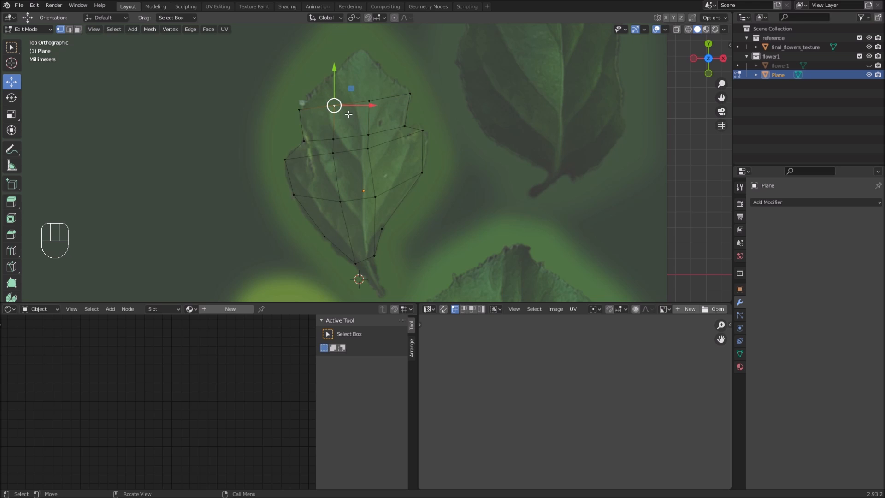
{"action": "key", "text": "g"}
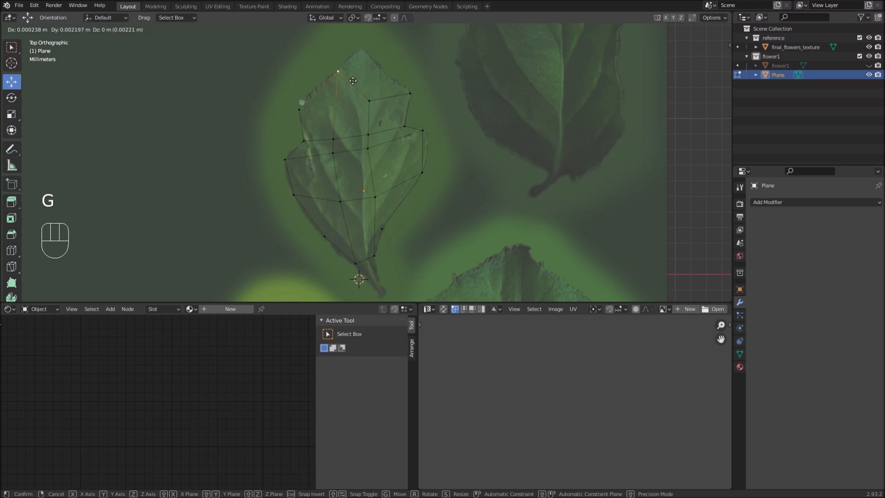
{"action": "left_click", "coordinate": [356, 86]}
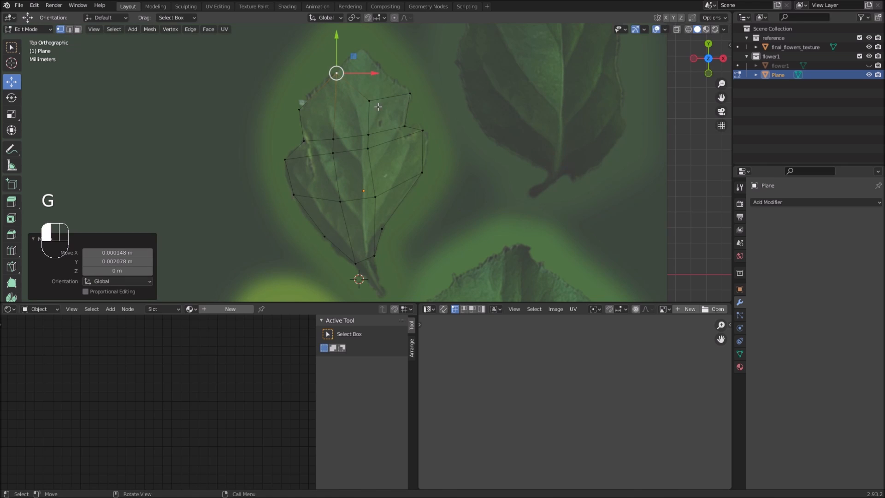
{"action": "key", "text": "g"}
{"action": "left_click", "coordinate": [387, 76]}
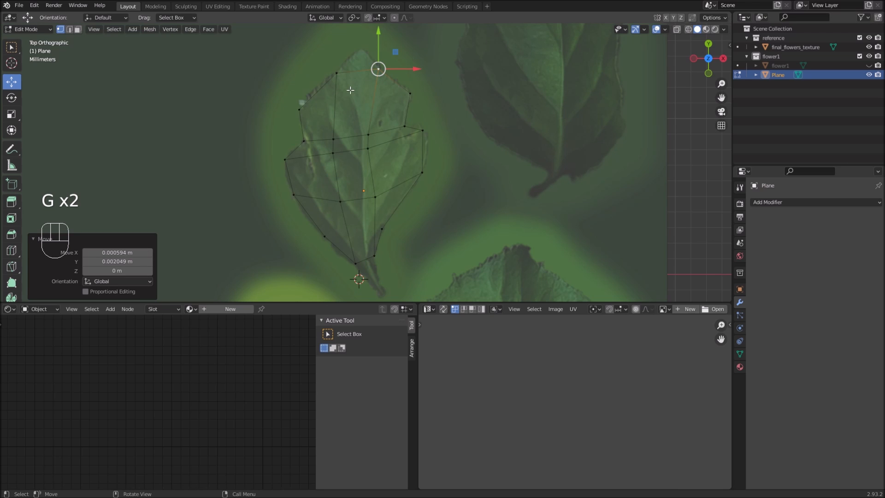
Step: Extrude the edge between the two uppermost vertices about 0.0013 m upward and shrink it to about 0.146 scale at the leaf tip
{"action": "middle_click_drag", "start_coordinate": [355, 110], "coordinate": [364, 143], "text": "shift"}
{"action": "scroll", "coordinate": [367, 159], "scroll_direction": "up", "scroll_amount": 3}
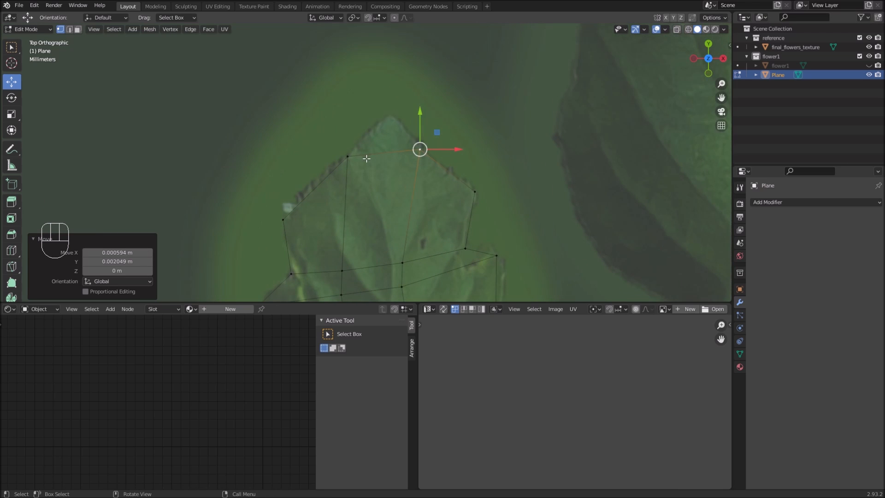
{"action": "left_click", "coordinate": [350, 159]}
{"action": "left_click", "coordinate": [415, 156], "text": "shift"}
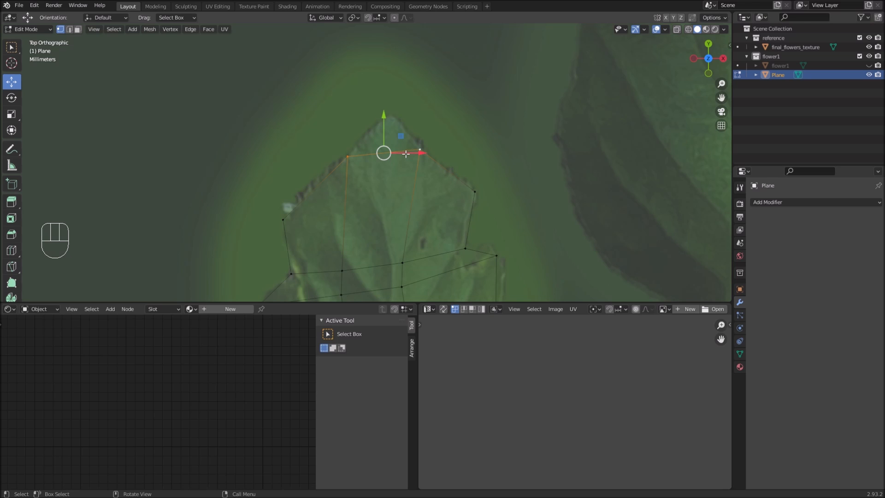
{"action": "key", "text": "e"}
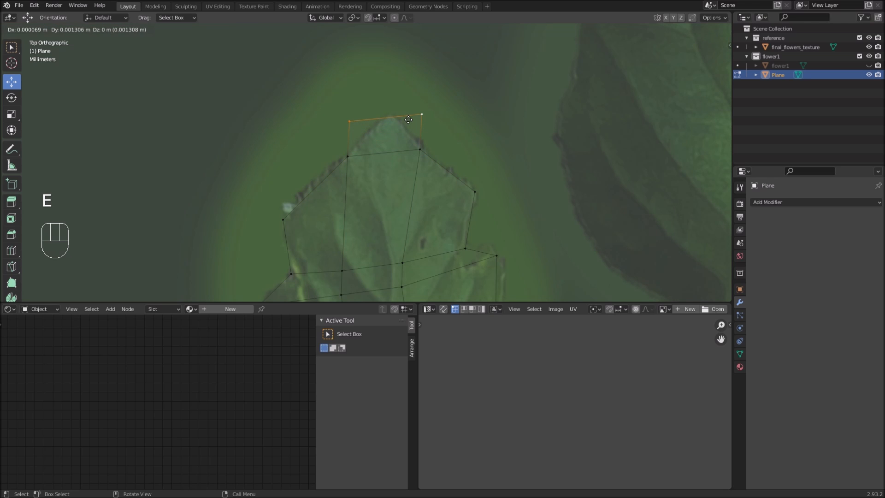
{"action": "left_click", "coordinate": [407, 120]}
{"action": "key", "text": "s"}
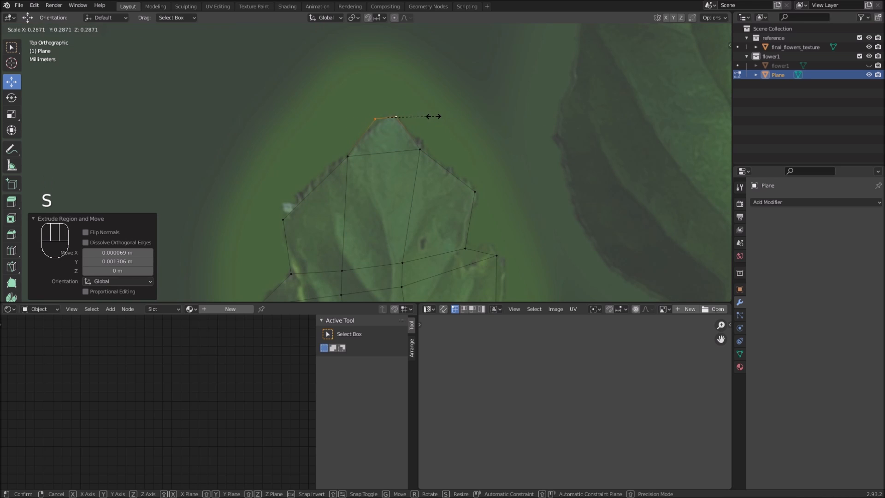
{"action": "left_click", "coordinate": [413, 120]}
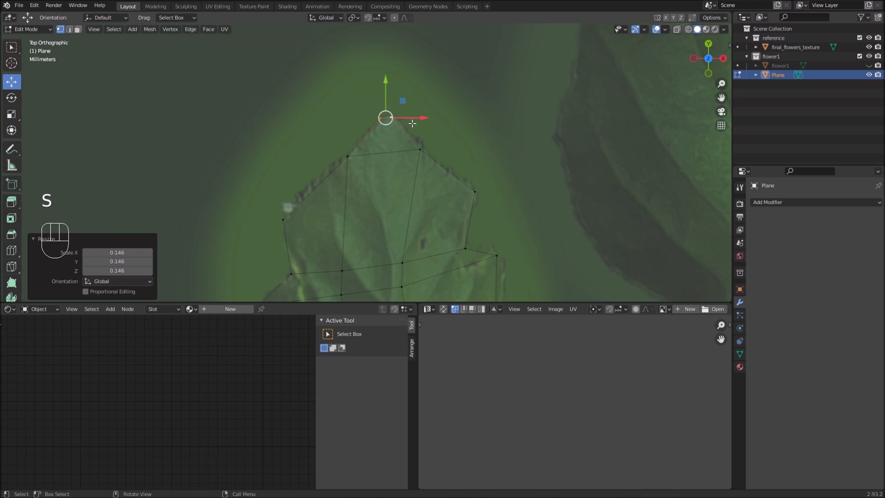
{"action": "key", "text": "g"}
{"action": "left_click", "coordinate": [417, 128]}
Step: Extrude the leaf's base edge about 0.0026 m along the stem, rotating the new end -10.5° and scaling it to about 0.164
{"action": "scroll", "coordinate": [407, 141], "scroll_direction": "down", "scroll_amount": 4}
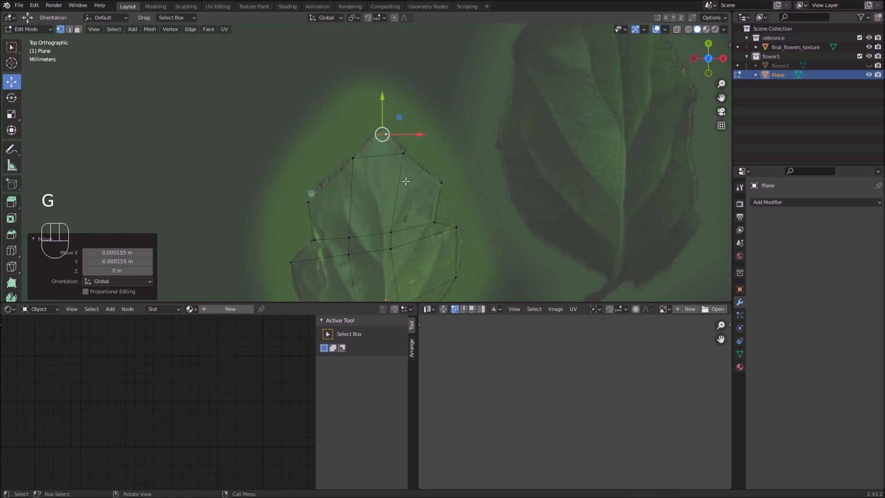
{"action": "middle_click_drag", "start_coordinate": [404, 229], "coordinate": [405, 135], "text": "shift"}
{"action": "scroll", "coordinate": [404, 138], "scroll_direction": "up", "scroll_amount": 3}
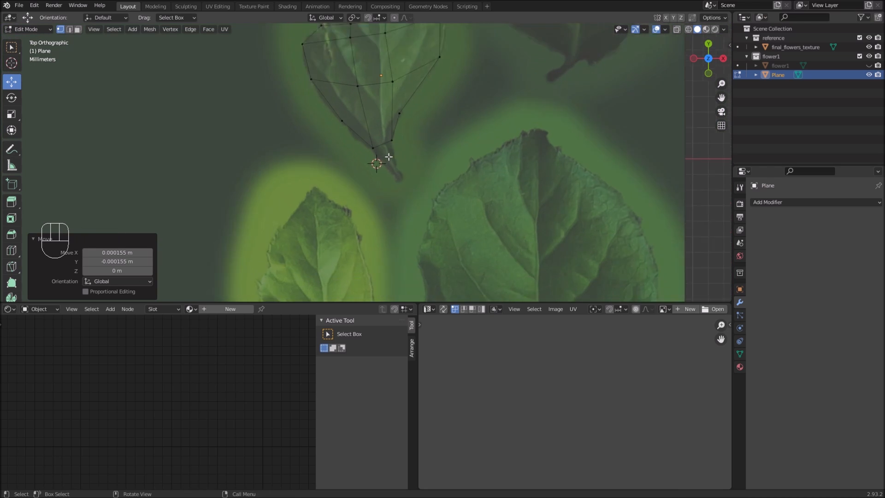
{"action": "left_click", "coordinate": [404, 133]}
{"action": "left_click", "coordinate": [376, 141], "text": "shift"}
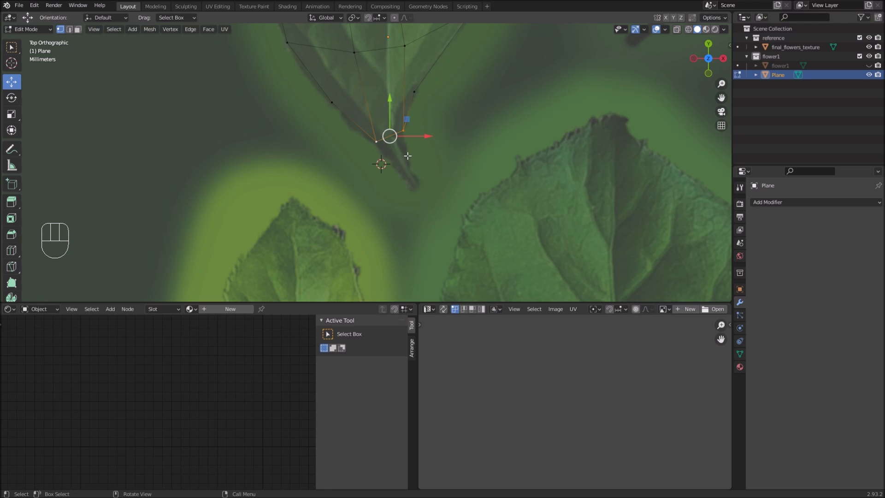
{"action": "key", "text": "e"}
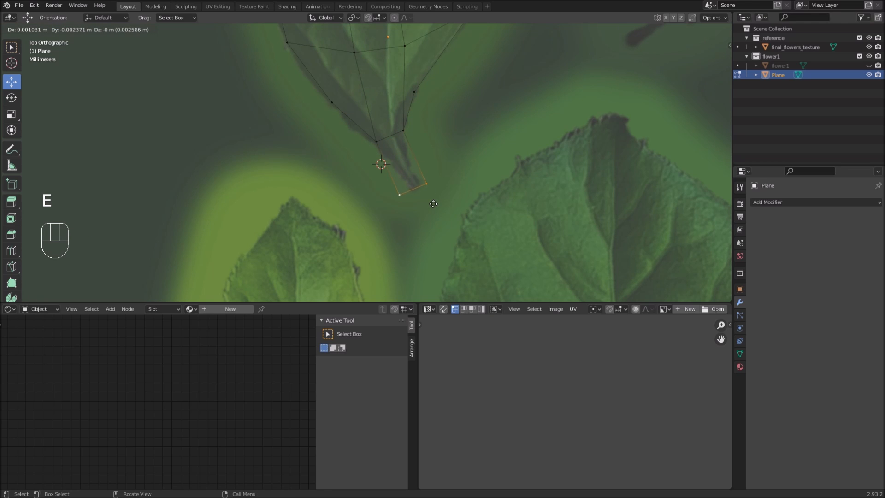
{"action": "left_click", "coordinate": [434, 202]}
{"action": "key", "text": "r"}
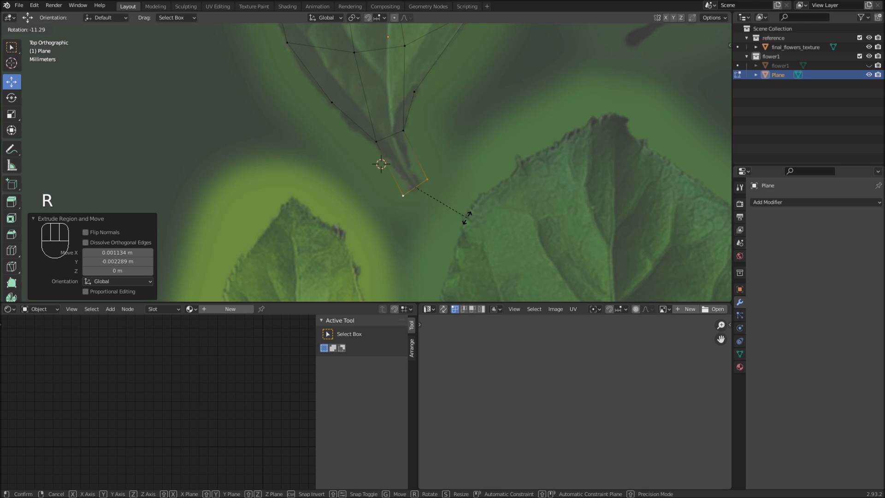
{"action": "left_click", "coordinate": [466, 213]}
{"action": "key", "text": "s"}
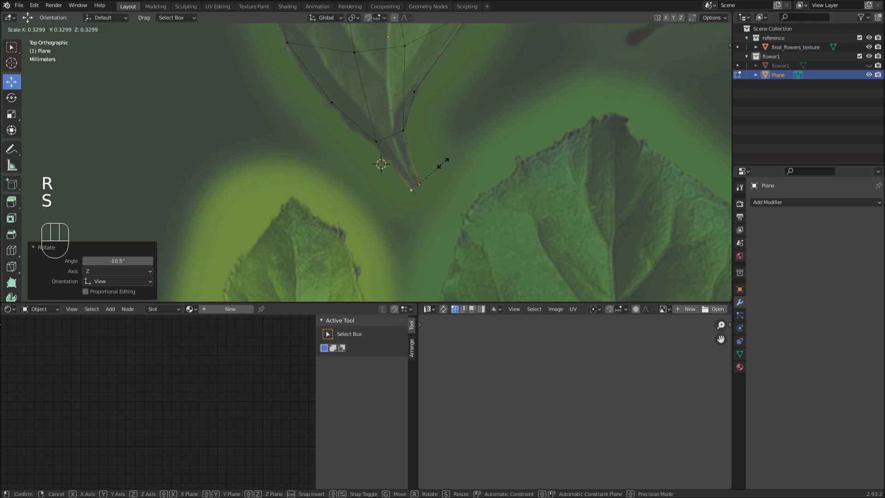
{"action": "left_click", "coordinate": [430, 168]}
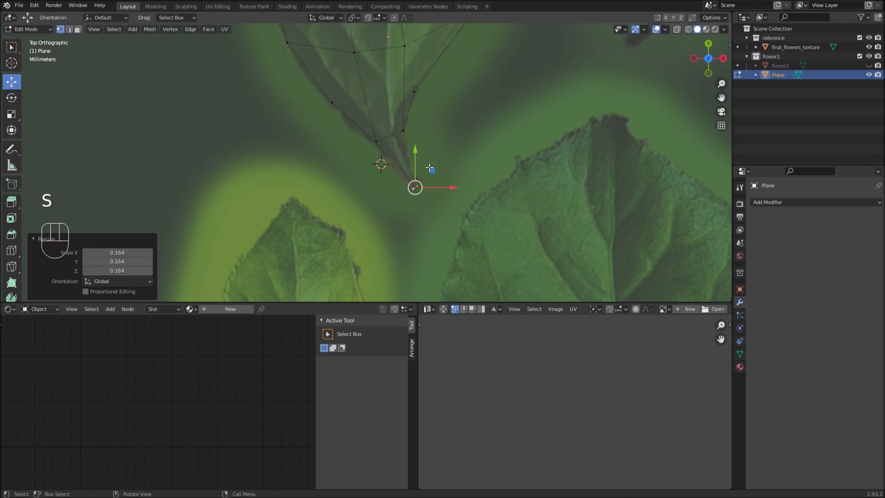
Step: Scale the edge where the leaf meets the stem to about 0.668 and return to Object Mode
{"action": "left_click", "coordinate": [404, 131]}
{"action": "left_click", "coordinate": [376, 141], "text": "shift"}
{"action": "key", "text": "s"}
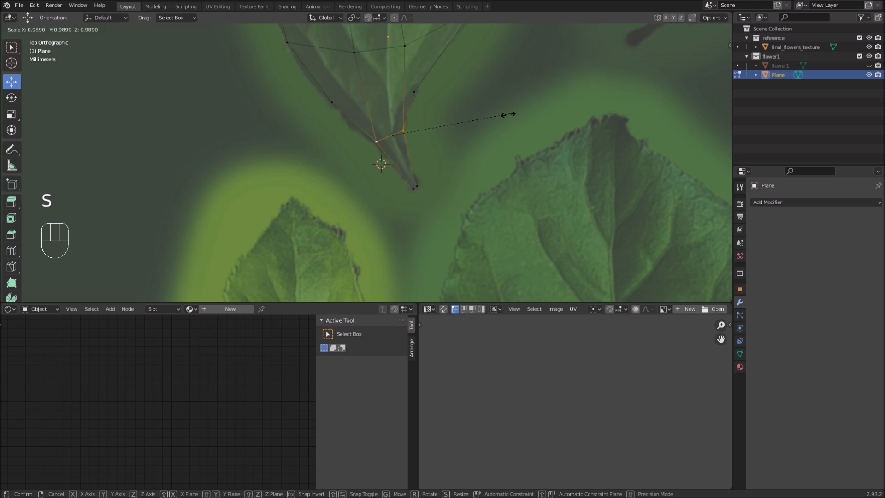
{"action": "left_click", "coordinate": [471, 125]}
{"action": "scroll", "coordinate": [416, 120], "scroll_direction": "down", "scroll_amount": 5}
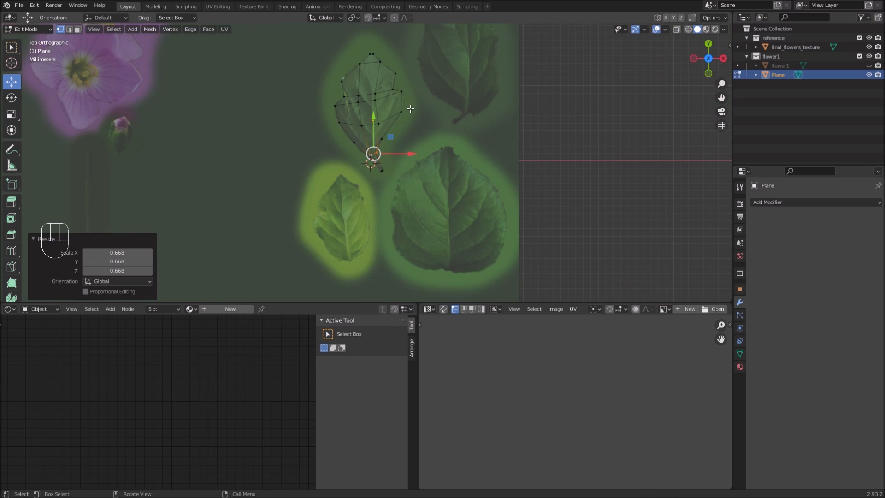
{"action": "key", "text": "Tab"}
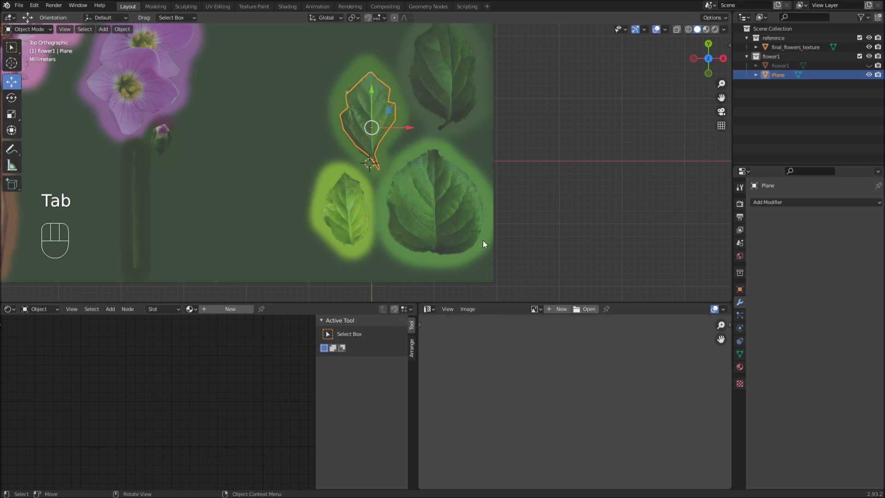
{"action": "scroll", "coordinate": [386, 163], "scroll_direction": "down", "scroll_amount": 2}
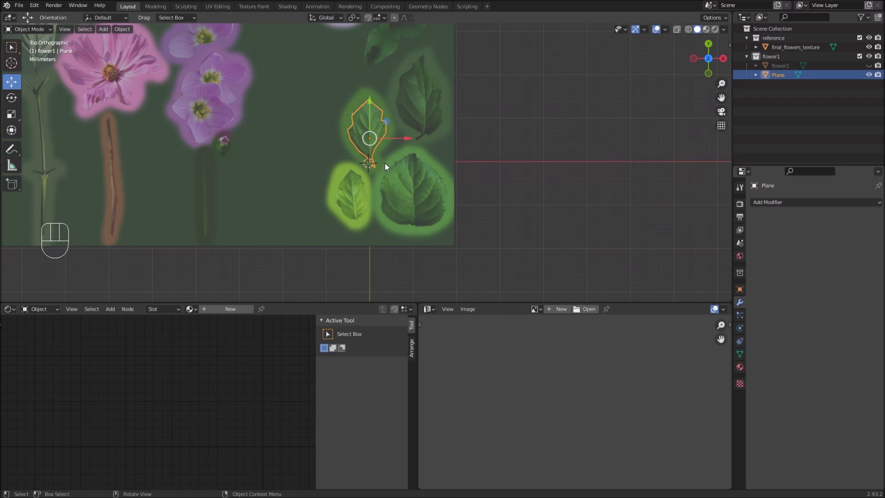
Step: Assign the existing flower1 material to the leaf plane
{"action": "left_click", "coordinate": [740, 366]}
{"action": "left_click", "coordinate": [755, 241]}
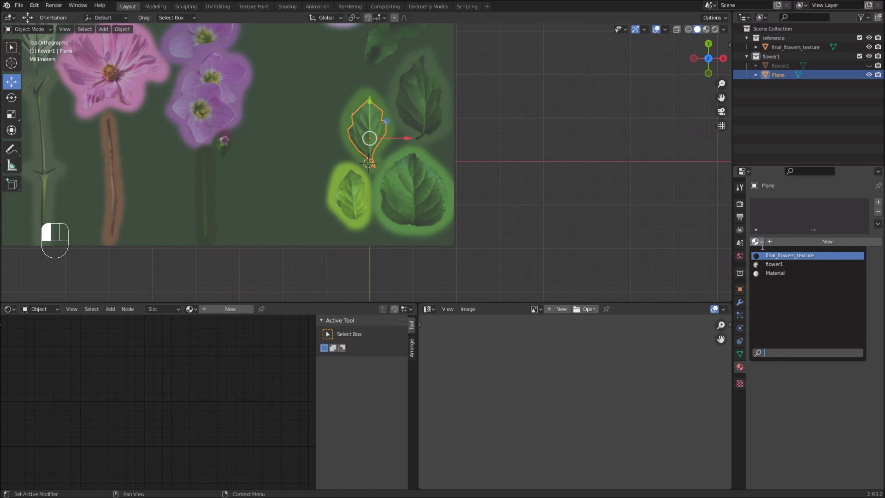
{"action": "left_click", "coordinate": [787, 267]}
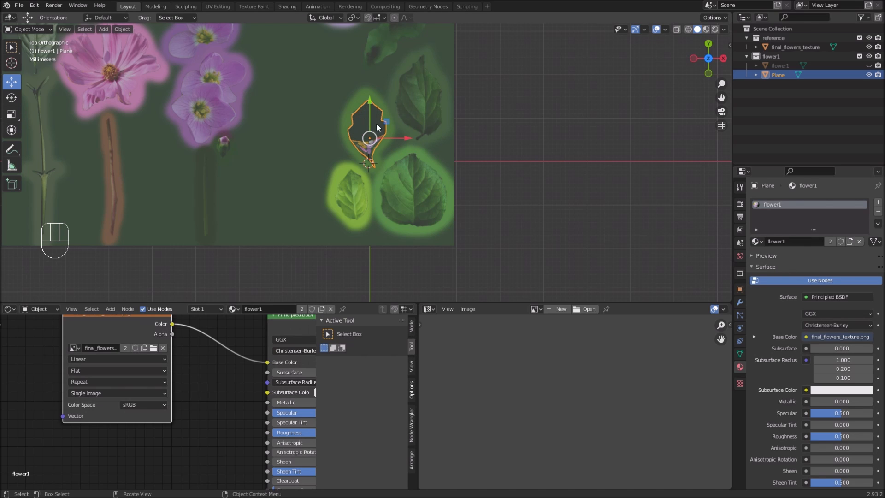
Step: Display final_flowers_texture.png in the image editor
{"action": "scroll", "coordinate": [194, 349], "scroll_direction": "down", "scroll_amount": 3}
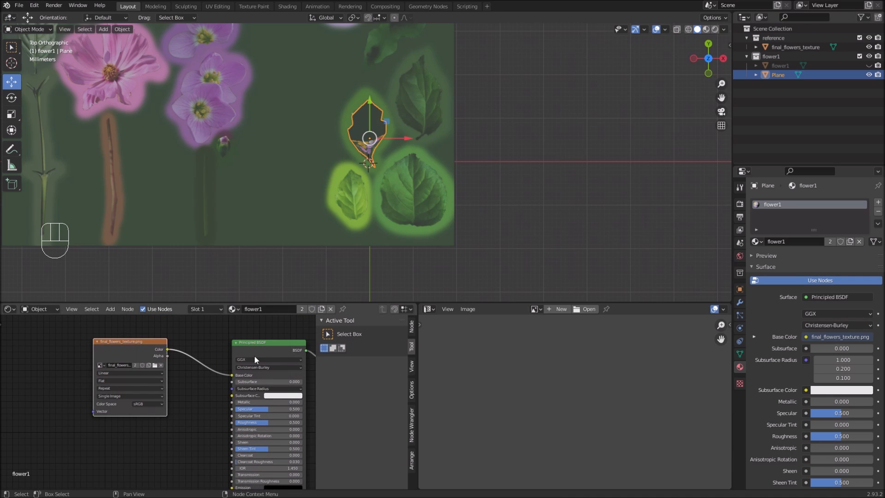
{"action": "left_click", "coordinate": [536, 309]}
{"action": "left_click", "coordinate": [563, 323]}
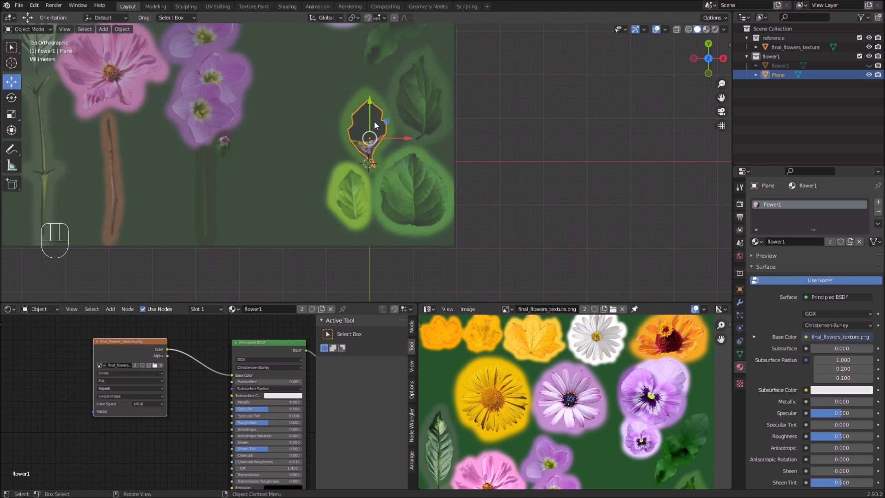
Step: Unwrap the whole leaf mesh in Edit Mode with Project from View
{"action": "key", "text": "Tab"}
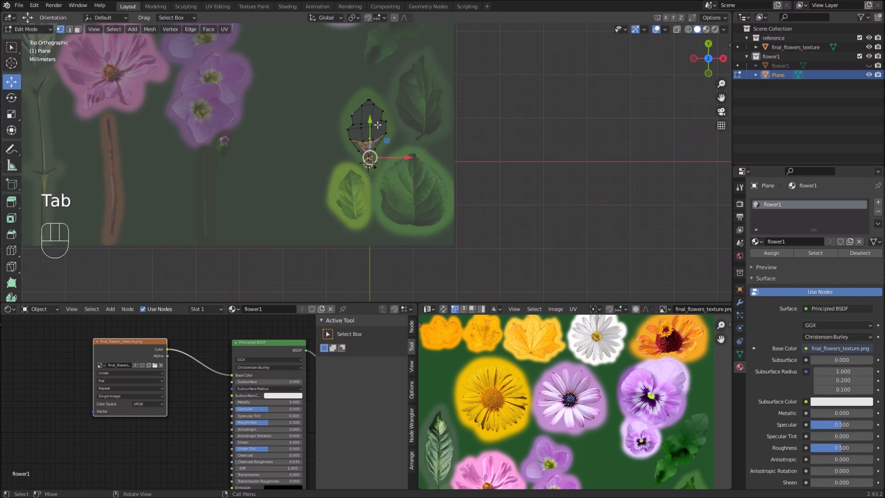
{"action": "key", "text": "a"}
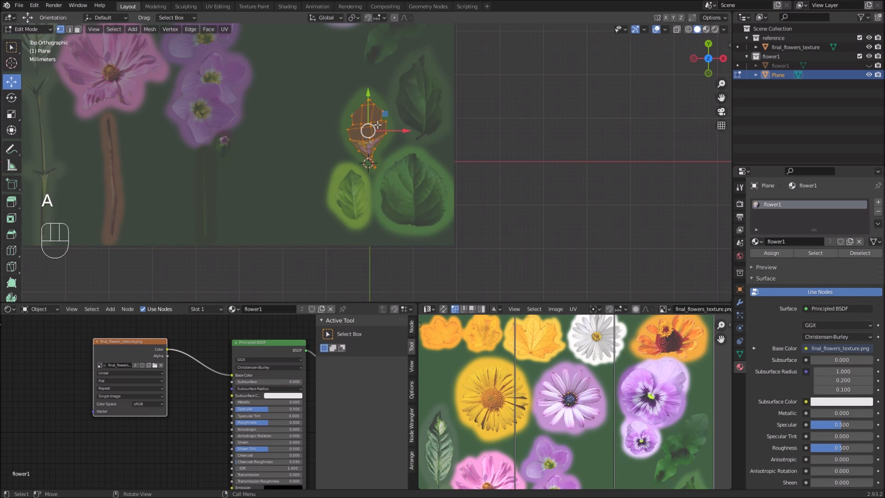
{"action": "key", "text": "u"}
{"action": "left_click", "coordinate": [376, 125]}
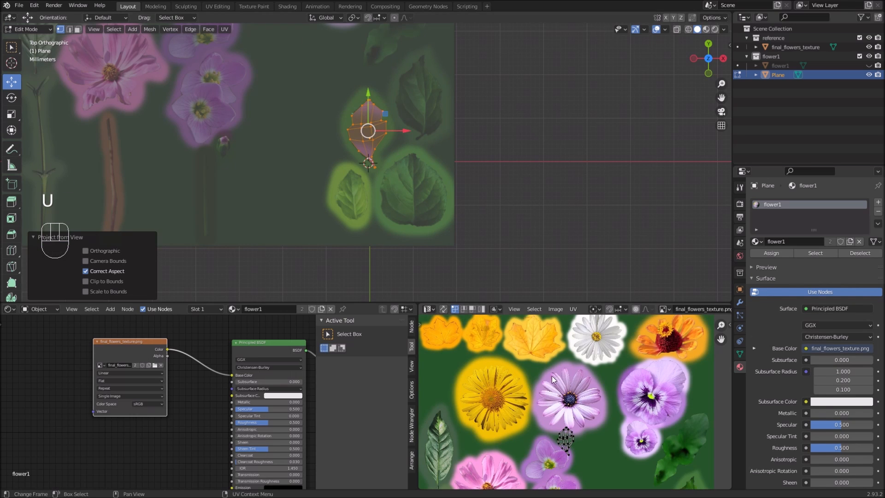
Step: Move all of the leaf's UVs onto the matching small leaf in the texture image
{"action": "middle_click_drag", "start_coordinate": [593, 442], "coordinate": [546, 371], "text": "shift"}
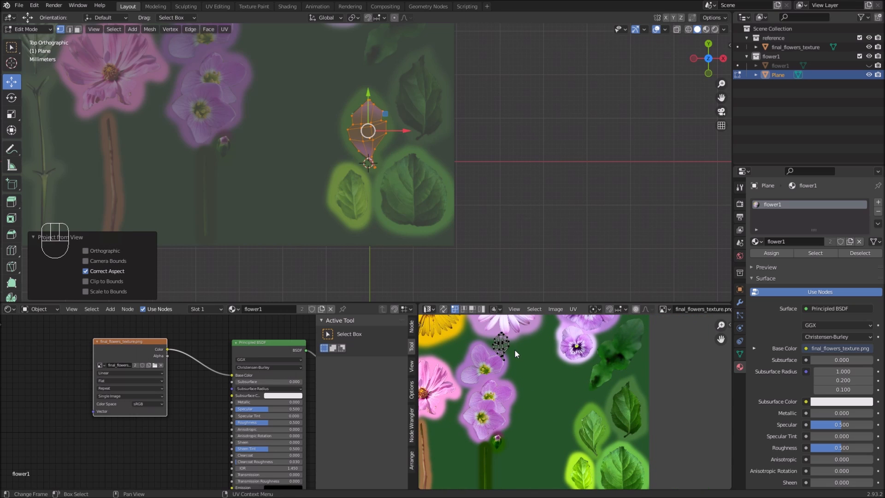
{"action": "key", "text": "a"}
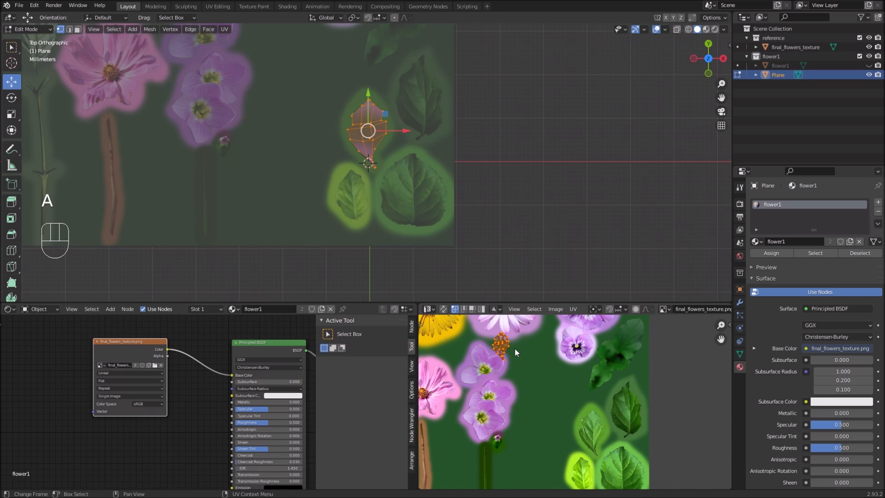
{"action": "key", "text": "g"}
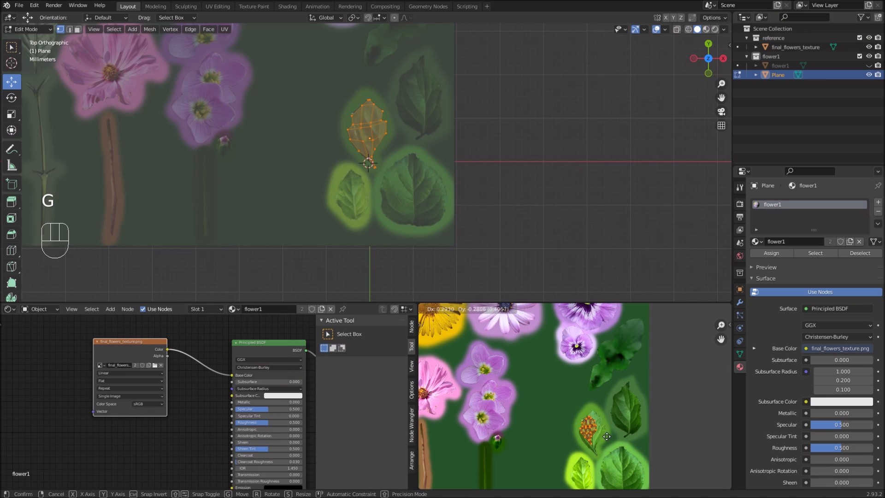
{"action": "left_click", "coordinate": [609, 439]}
Step: Enlarge the UV editing area, scale the leaf's UVs to about 1.592 and nudge them to fit the leaf outline in the texture
{"action": "scroll", "coordinate": [608, 436], "scroll_direction": "up", "scroll_amount": 4}
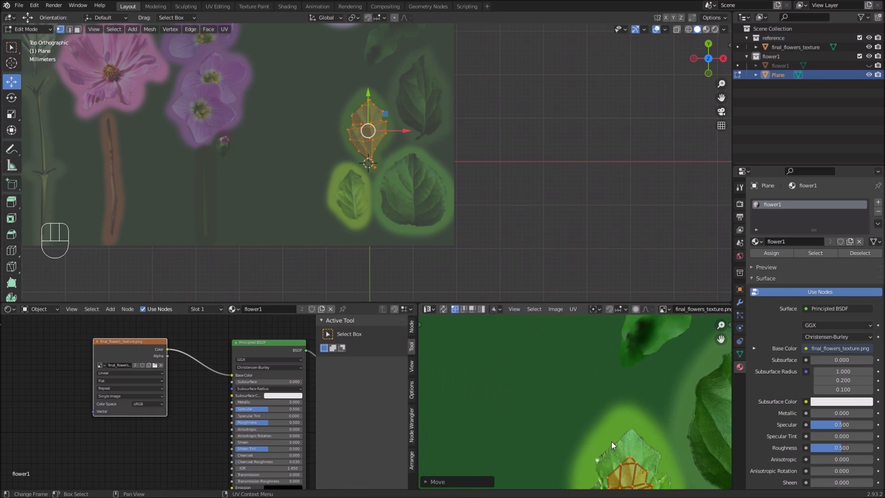
{"action": "middle_click_drag", "start_coordinate": [611, 442], "coordinate": [534, 328], "text": "shift"}
{"action": "scroll", "coordinate": [563, 361], "scroll_direction": "up", "scroll_amount": 1}
{"action": "middle_click_drag", "start_coordinate": [563, 361], "coordinate": [563, 364], "text": "shift"}
{"action": "left_click_drag", "start_coordinate": [587, 307], "coordinate": [588, 230]}
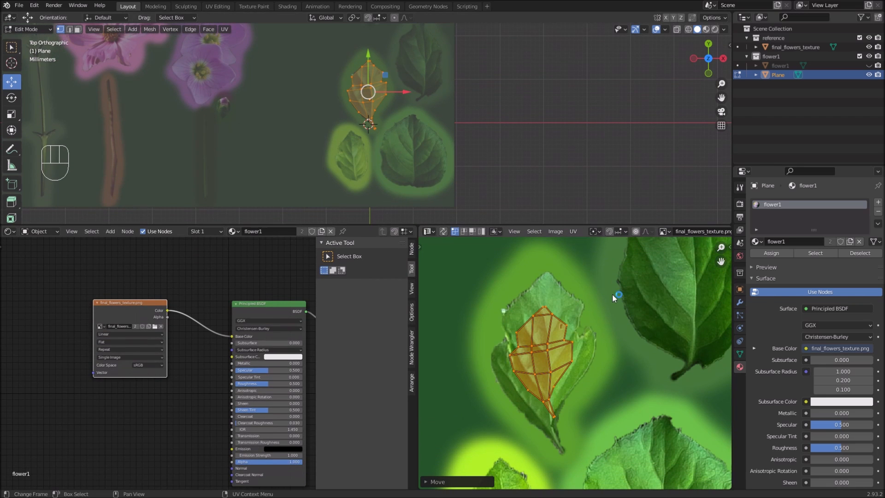
{"action": "key", "text": "s"}
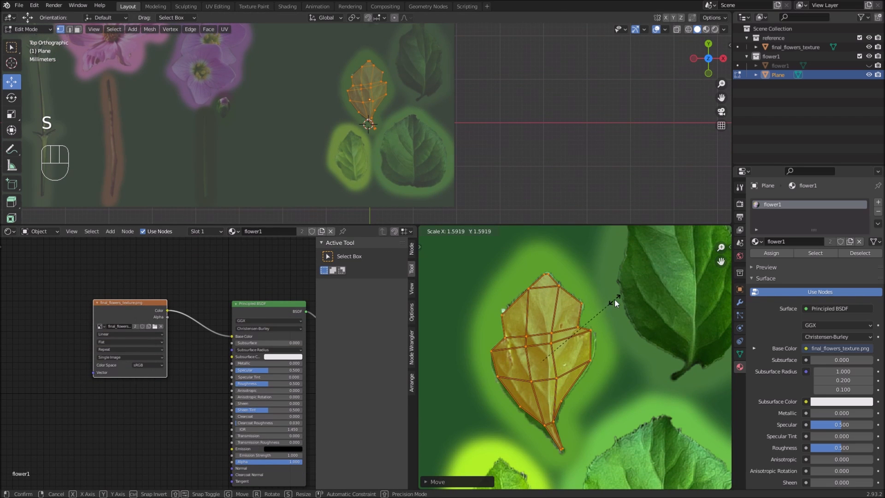
{"action": "left_click", "coordinate": [585, 356]}
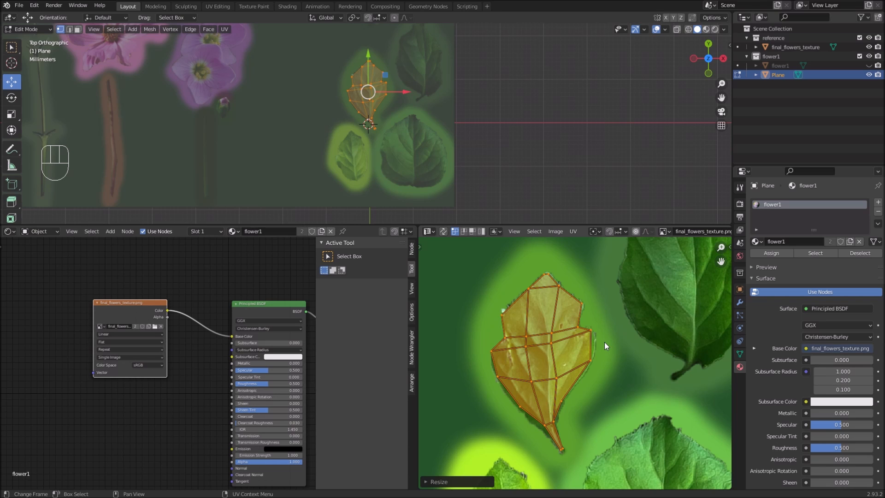
{"action": "key", "text": "g"}
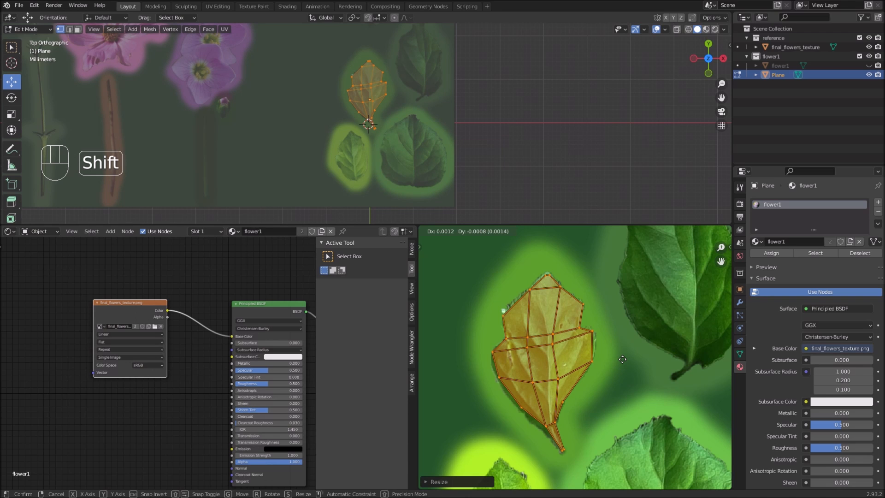
{"action": "left_click", "coordinate": [618, 358]}
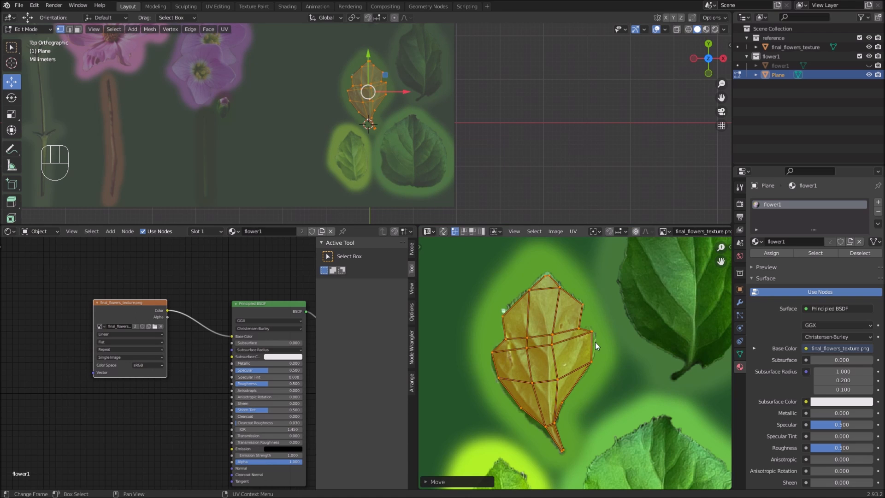
Step: Return to Object Mode and unhide the flower1 object
{"action": "key", "text": "Tab"}
{"action": "scroll", "coordinate": [391, 112], "scroll_direction": "up", "scroll_amount": 3}
{"action": "scroll", "coordinate": [392, 113], "scroll_direction": "down", "scroll_amount": 5}
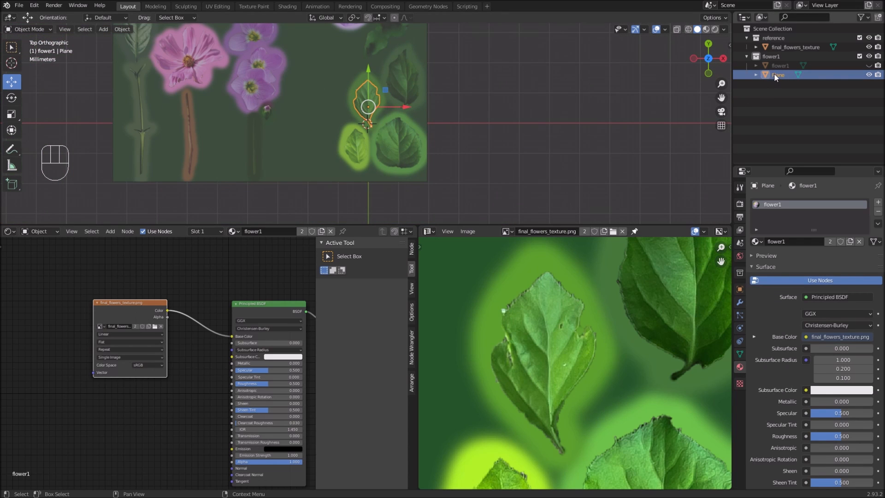
{"action": "mouse_move", "coordinate": [380, 130]}
{"action": "middle_mouse_down"}
{"action": "mouse_move", "coordinate": [342, 87]}
{"action": "mouse_move", "coordinate": [365, 86]}
{"action": "mouse_move", "coordinate": [367, 138]}
{"action": "middle_mouse_up"}
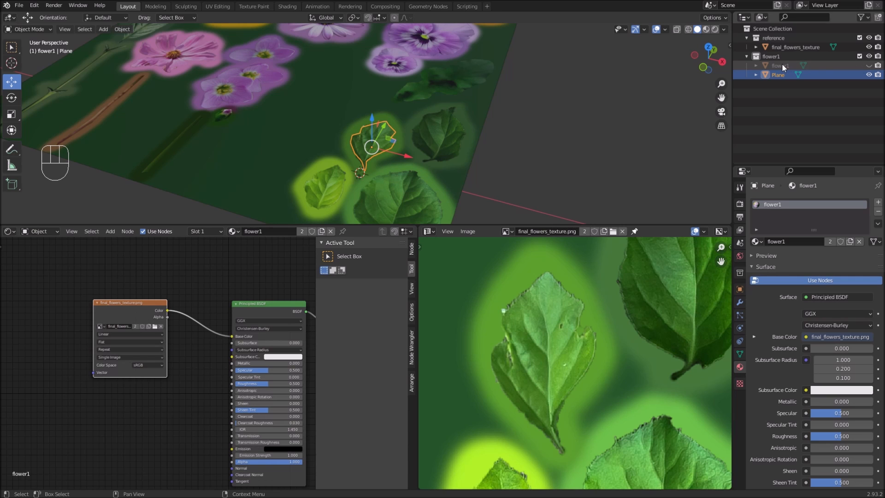
{"action": "left_click", "coordinate": [869, 65]}
{"action": "middle_click_drag", "start_coordinate": [585, 140], "coordinate": [397, 173]}
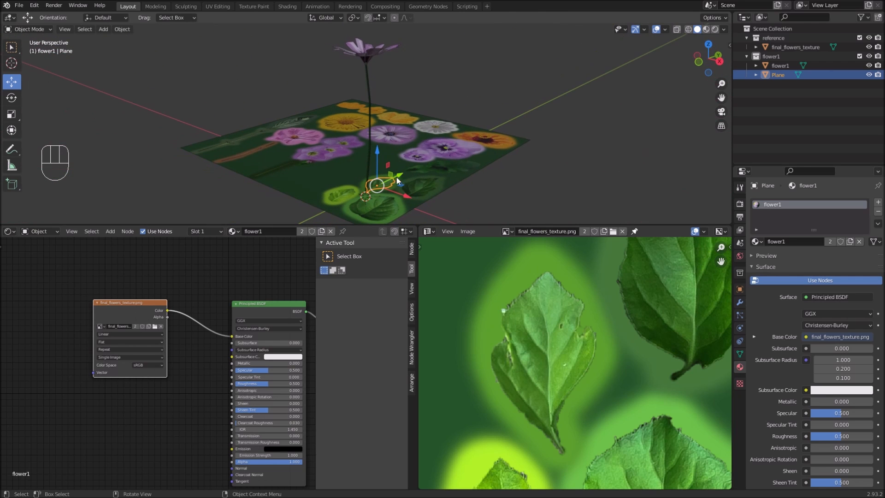
Step: Raise the leaf plane above the reference image along the flower's stem
{"action": "left_click_drag", "start_coordinate": [383, 165], "coordinate": [387, 103]}
{"action": "scroll", "coordinate": [382, 142], "scroll_direction": "up", "scroll_amount": 5}
{"action": "mouse_move", "coordinate": [389, 143]}
{"action": "middle_mouse_down"}
{"action": "mouse_move", "coordinate": [358, 161]}
{"action": "mouse_move", "coordinate": [391, 142]}
{"action": "middle_mouse_up"}
{"action": "middle_click_drag", "start_coordinate": [391, 142], "coordinate": [465, 153]}
{"action": "left_click_drag", "start_coordinate": [468, 101], "coordinate": [470, 102]}
Step: Move the leaf 0.001253 m along Y, then nudge it by -0.000248, -0.000178 and 0.000048 m in X, Y and Z to meet the stem
{"action": "middle_click_drag", "start_coordinate": [470, 102], "coordinate": [439, 172]}
{"action": "left_click_drag", "start_coordinate": [438, 173], "coordinate": [341, 192]}
{"action": "middle_click_drag", "start_coordinate": [341, 193], "coordinate": [451, 186]}
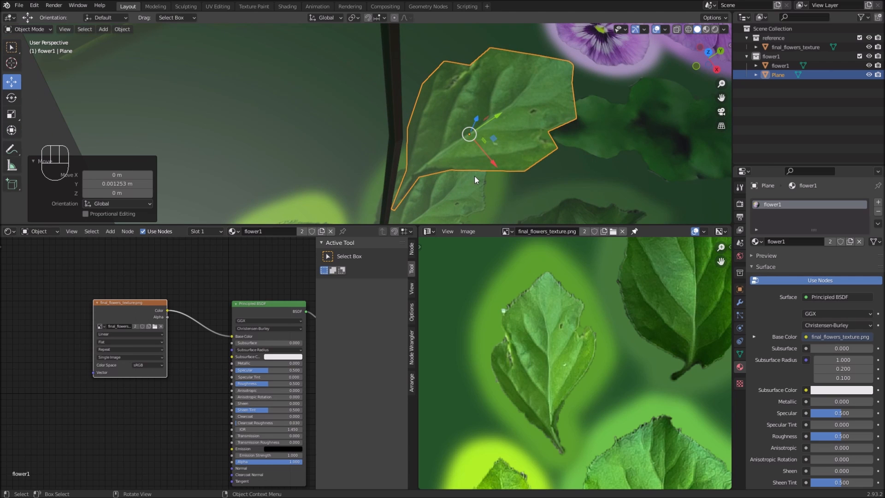
{"action": "key", "text": "g"}
{"action": "left_click", "coordinate": [469, 173]}
{"action": "middle_click_drag", "start_coordinate": [469, 173], "coordinate": [465, 150]}
{"action": "scroll", "coordinate": [454, 159], "scroll_direction": "down", "scroll_amount": 3}
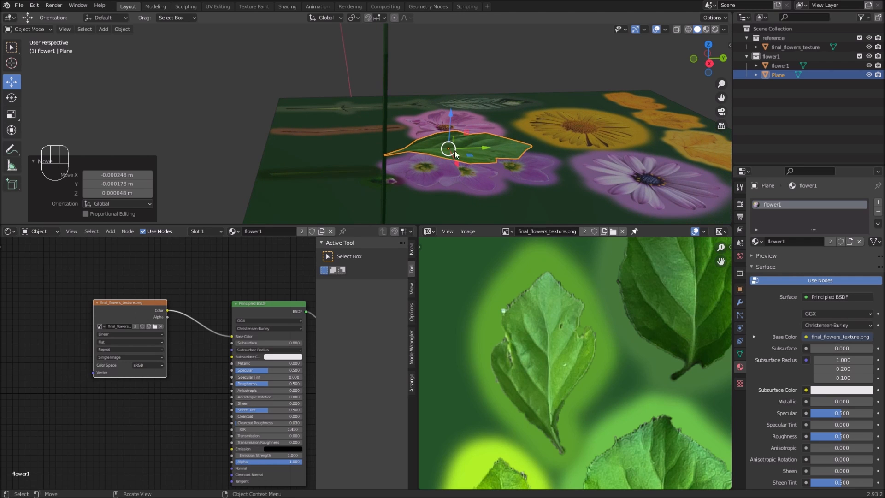
Step: Apply all transforms (location, rotation and scale) to the leaf plane
{"action": "scroll", "coordinate": [417, 137], "scroll_direction": "down", "scroll_amount": 3}
{"action": "scroll", "coordinate": [420, 137], "scroll_direction": "down", "scroll_amount": 1}
{"action": "middle_click_drag", "start_coordinate": [416, 135], "coordinate": [431, 158], "text": "shift"}
{"action": "scroll", "coordinate": [417, 164], "scroll_direction": "up", "scroll_amount": 3}
{"action": "middle_click_drag", "start_coordinate": [471, 188], "coordinate": [463, 143], "text": "shift"}
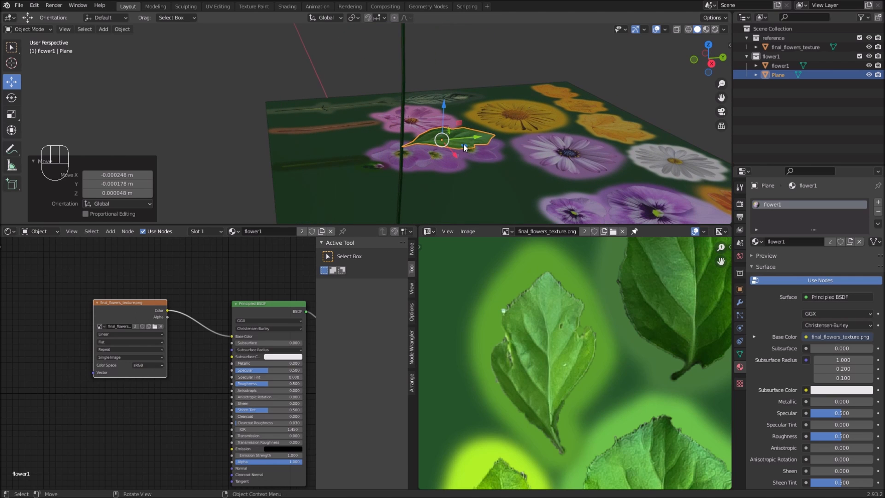
{"action": "key", "text": "ctrl+a"}
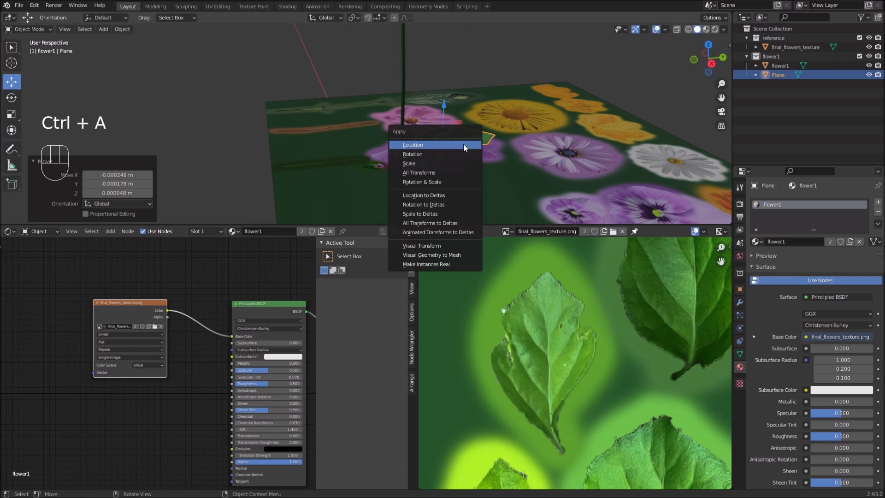
{"action": "left_click", "coordinate": [408, 170]}
{"action": "middle_click_drag", "start_coordinate": [460, 139], "coordinate": [420, 143], "text": "shift"}
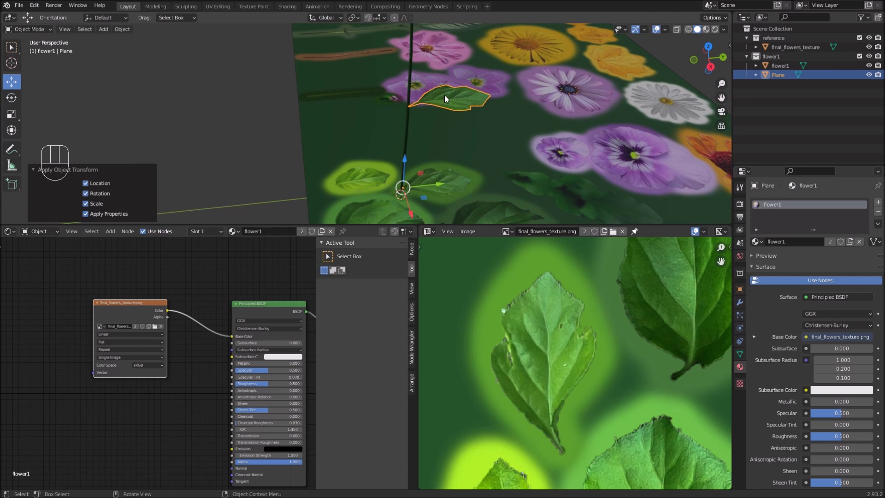
Step: Tilt the leaf mesh upward about the global X axis in Edit Mode and move it -0.001396 m along Y back to the stem
{"action": "scroll", "coordinate": [444, 95], "scroll_direction": "up", "scroll_amount": 4}
{"action": "middle_click_drag", "start_coordinate": [502, 86], "coordinate": [472, 141], "text": "shift"}
{"action": "key", "text": "Tab"}
{"action": "middle_click_drag", "start_coordinate": [535, 159], "coordinate": [550, 160]}
{"action": "key", "text": "r"}
{"action": "key", "text": "x"}
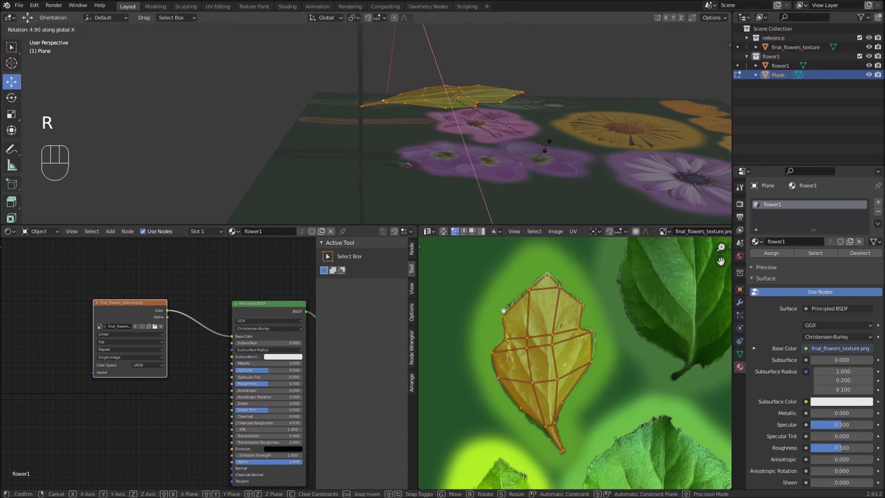
{"action": "left_click", "coordinate": [541, 92]}
{"action": "left_click_drag", "start_coordinate": [490, 97], "coordinate": [473, 103]}
Step: Enable smooth proportional editing and lower a vertex in the middle of the leaf about 0.001228 m along Z
{"action": "middle_click_drag", "start_coordinate": [338, 165], "coordinate": [352, 125]}
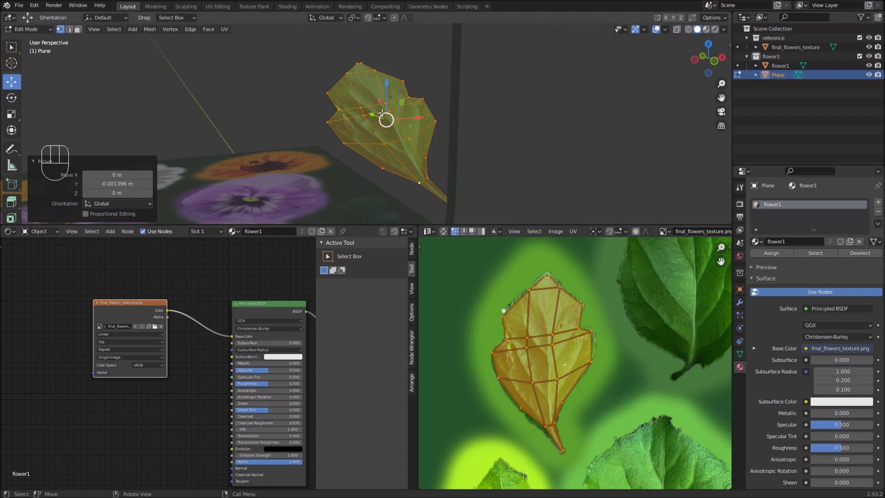
{"action": "left_click", "coordinate": [362, 108]}
{"action": "middle_click_drag", "start_coordinate": [387, 106], "coordinate": [390, 93]}
{"action": "left_click", "coordinate": [395, 17]}
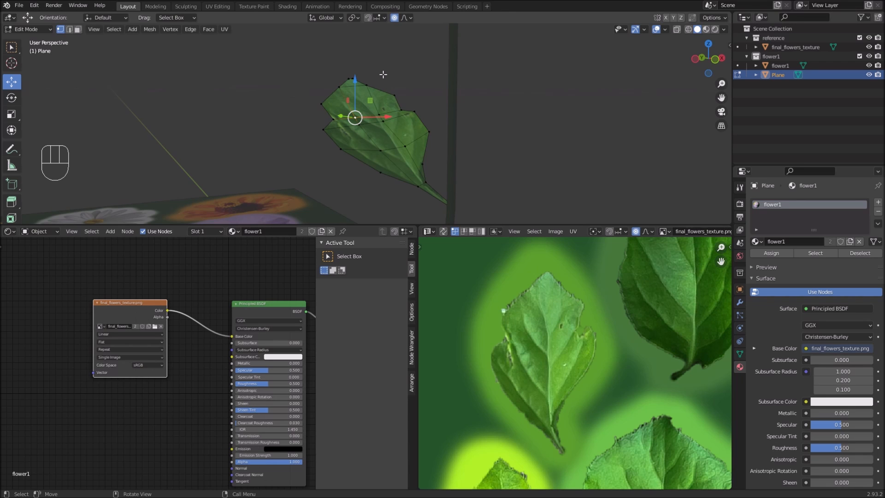
{"action": "key", "text": "g"}
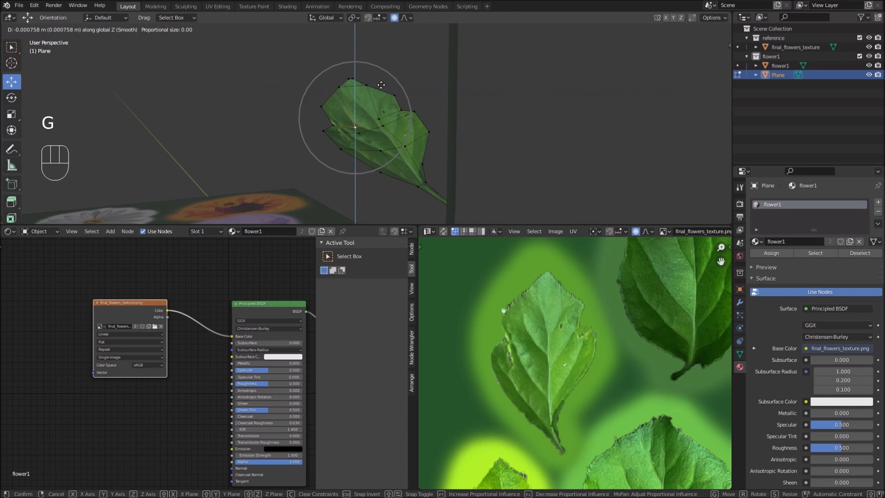
{"action": "scroll", "coordinate": [382, 88], "scroll_direction": "down", "scroll_amount": 5}
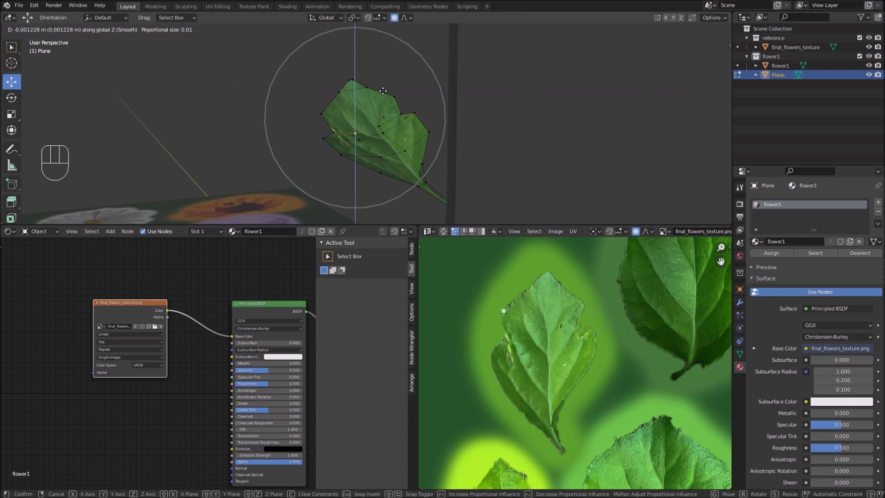
{"action": "left_click", "coordinate": [383, 91]}
Step: Raise a vertex near the leaf's base 0.000763 m along Z, lower the leaf's tip slightly and return to Object Mode
{"action": "middle_click_drag", "start_coordinate": [343, 128], "coordinate": [365, 138]}
{"action": "left_click_drag", "start_coordinate": [360, 117], "coordinate": [360, 106]}
{"action": "middle_click_drag", "start_coordinate": [360, 105], "coordinate": [500, 174]}
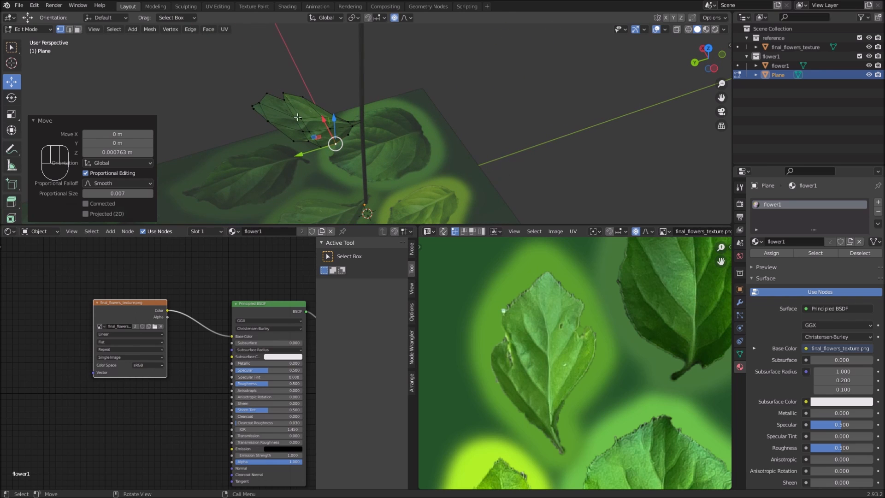
{"action": "middle_click_drag", "start_coordinate": [268, 106], "coordinate": [263, 95]}
{"action": "mouse_move", "coordinate": [262, 93]}
{"action": "left_mouse_down"}
{"action": "mouse_move", "coordinate": [263, 82]}
{"action": "mouse_move", "coordinate": [260, 98]}
{"action": "left_mouse_up"}
{"action": "middle_click_drag", "start_coordinate": [261, 98], "coordinate": [376, 151]}
{"action": "key", "text": "Tab"}
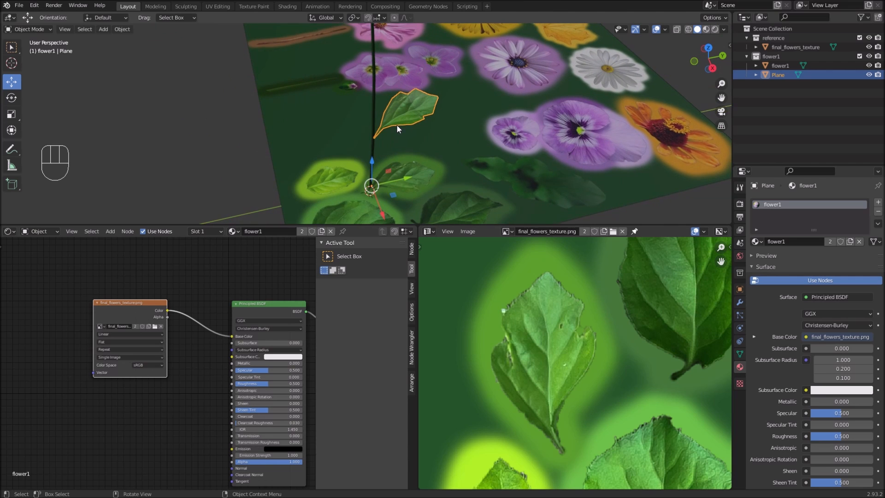
Step: Join the leaf plane into the flower1 object
{"action": "scroll", "coordinate": [399, 126], "scroll_direction": "up", "scroll_amount": 1}
{"action": "mouse_move", "coordinate": [414, 124]}
{"action": "middle_mouse_down", "text": "shift"}
{"action": "mouse_move", "coordinate": [411, 143]}
{"action": "mouse_move", "coordinate": [406, 135]}
{"action": "mouse_move", "coordinate": [416, 133]}
{"action": "middle_mouse_up", "text": "shift"}
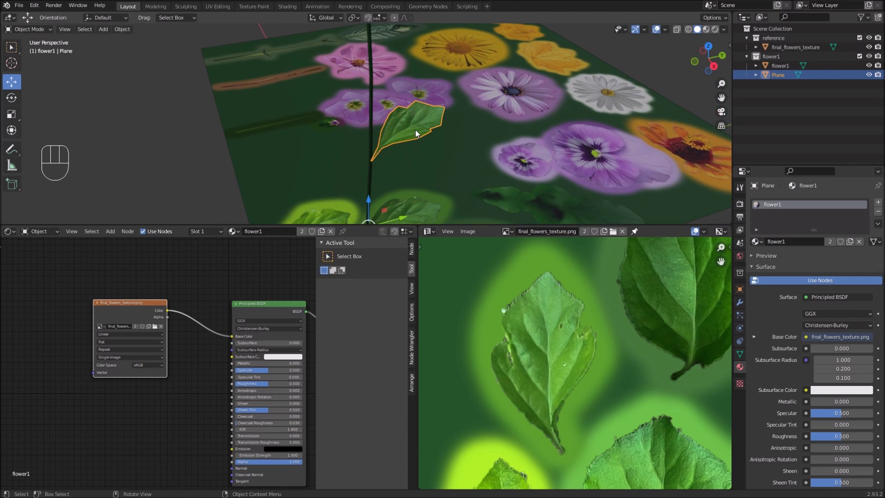
{"action": "middle_click_drag", "start_coordinate": [408, 117], "coordinate": [392, 103]}
{"action": "left_click", "coordinate": [388, 100]}
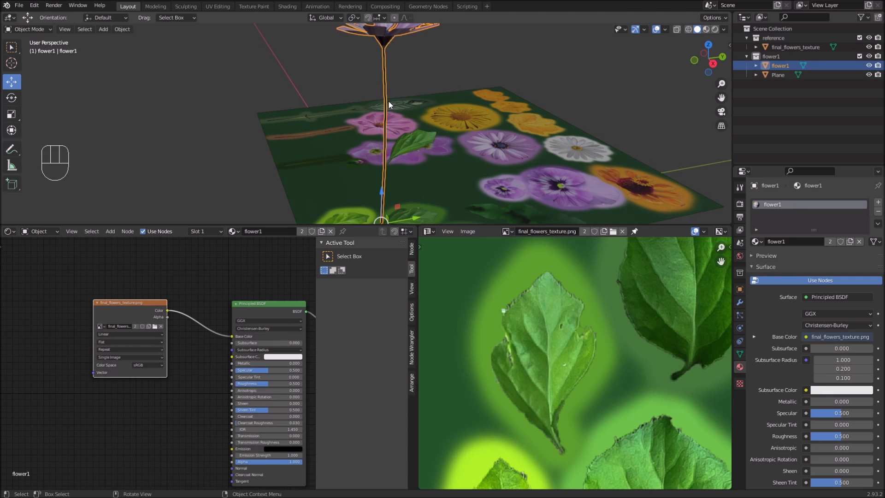
{"action": "left_click", "coordinate": [415, 140]}
{"action": "left_click", "coordinate": [387, 120]}
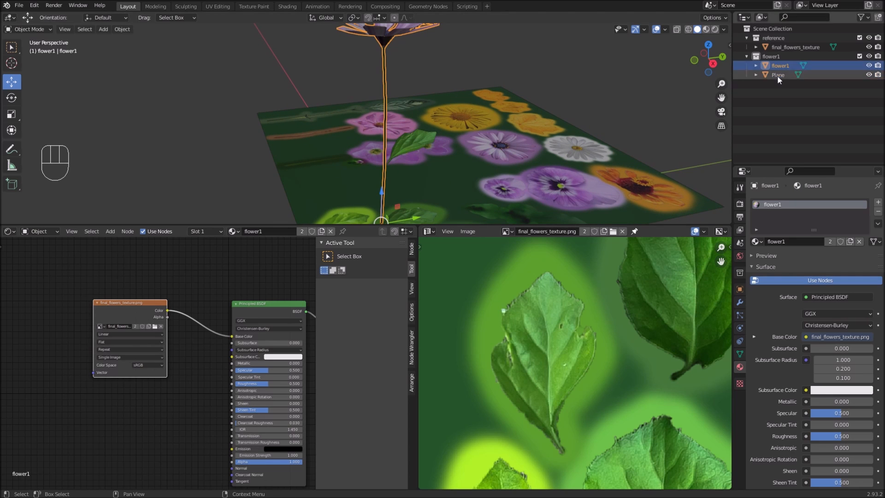
{"action": "left_click", "coordinate": [413, 138]}
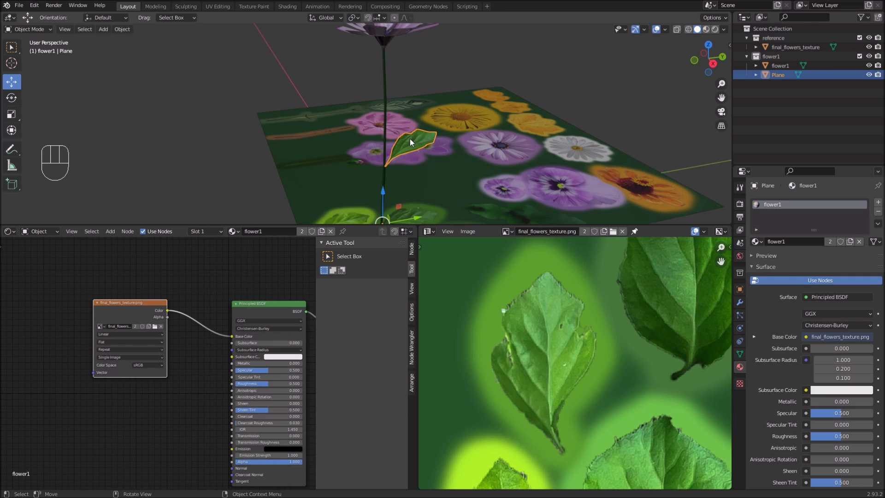
{"action": "key", "text": "shift"}
{"action": "left_click", "coordinate": [384, 77], "text": "shift"}
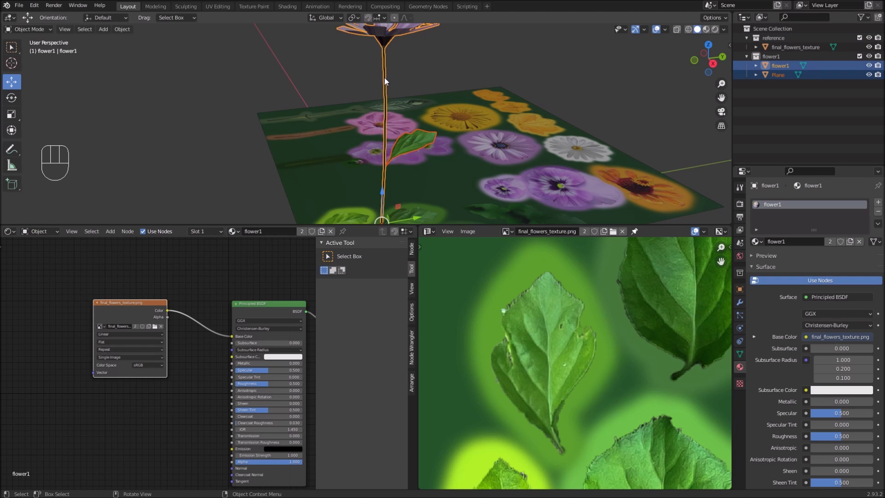
{"action": "key", "text": "ctrl+j"}
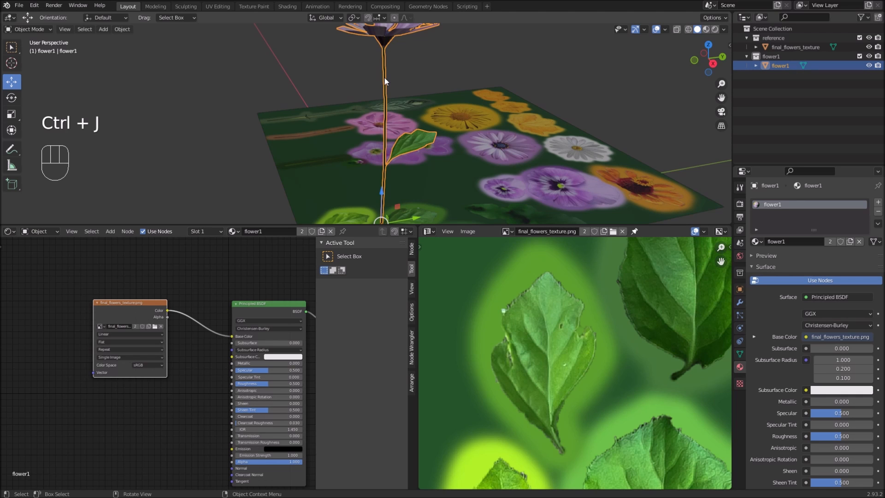
Step: Examine the joined flower from several angles where the leaf meets the stem
{"action": "scroll", "coordinate": [415, 138], "scroll_direction": "down", "scroll_amount": 3}
{"action": "scroll", "coordinate": [415, 174], "scroll_direction": "up", "scroll_amount": 2}
{"action": "middle_click_drag", "start_coordinate": [420, 182], "coordinate": [419, 160], "text": "shift"}
{"action": "middle_click_drag", "start_coordinate": [419, 159], "coordinate": [425, 175]}
{"action": "middle_click_drag", "start_coordinate": [414, 139], "coordinate": [396, 127]}
{"action": "scroll", "coordinate": [414, 125], "scroll_direction": "up", "scroll_amount": 2}
{"action": "left_click", "coordinate": [430, 125]}
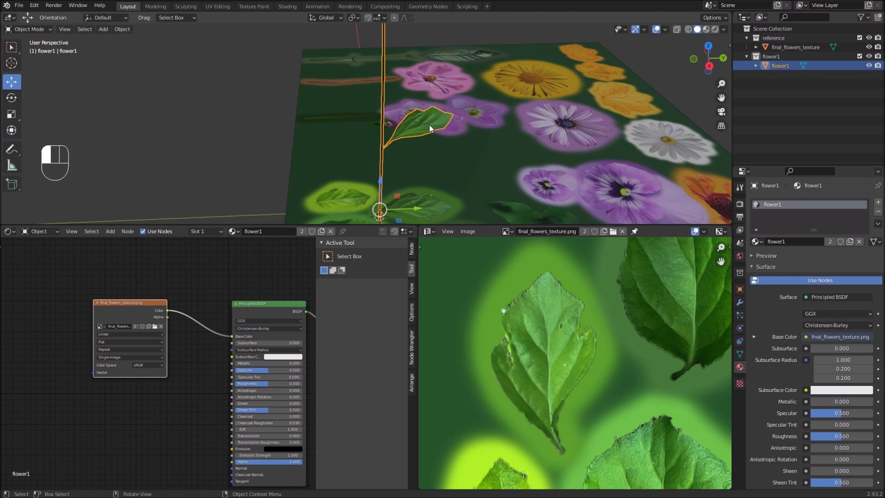
{"action": "key", "text": "ctrl+z"}
{"action": "middle_click_drag", "start_coordinate": [403, 164], "coordinate": [433, 135]}
{"action": "scroll", "coordinate": [449, 132], "scroll_direction": "up", "scroll_amount": 4}
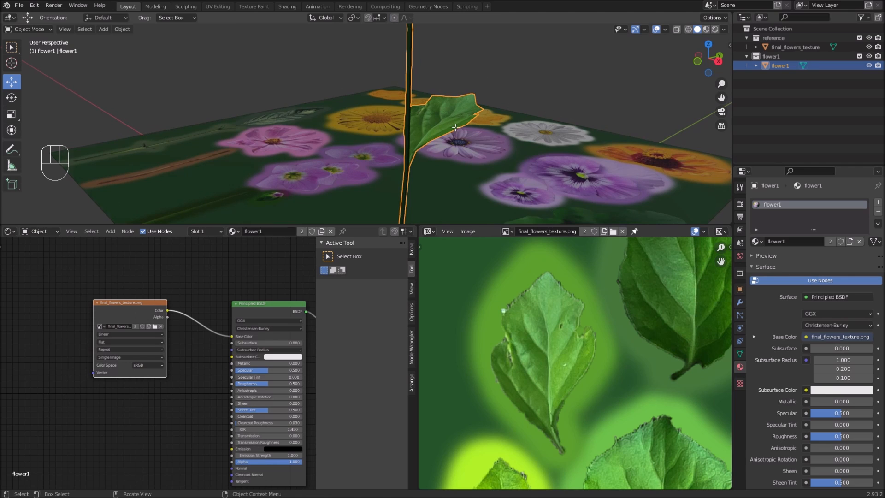
Step: Select the leaf's linked geometry in Edit Mode and duplicate it in place
{"action": "key", "text": "Tab"}
{"action": "middle_click_drag", "start_coordinate": [462, 129], "coordinate": [462, 129]}
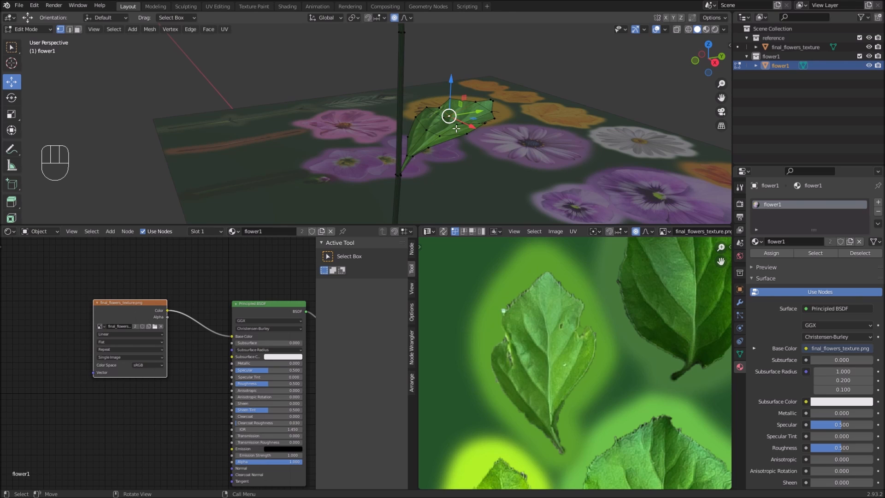
{"action": "key", "text": "l"}
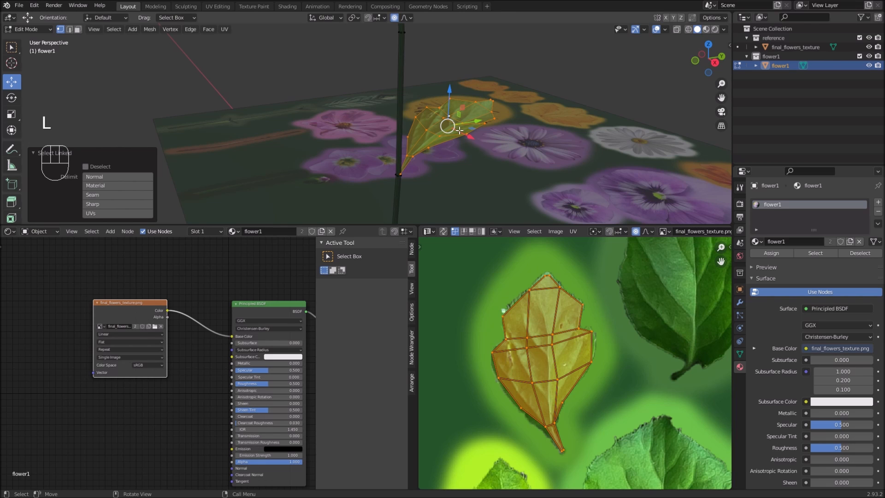
{"action": "middle_click_drag", "start_coordinate": [454, 129], "coordinate": [456, 131]}
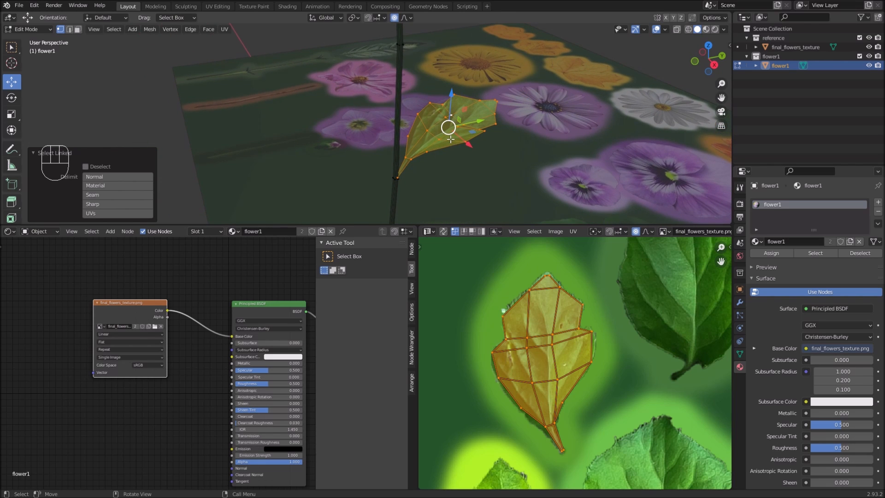
{"action": "key", "text": "shift+d"}
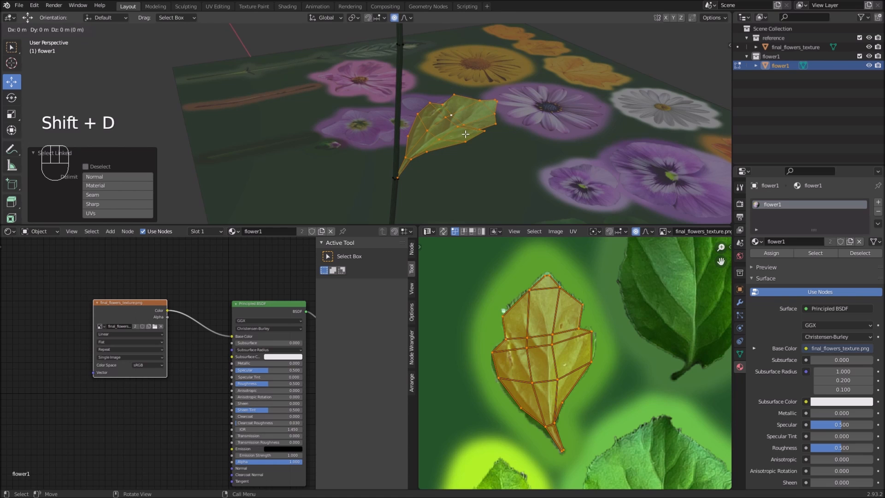
{"action": "right_click", "coordinate": [464, 136]}
{"action": "middle_click_drag", "start_coordinate": [469, 148], "coordinate": [449, 175]}
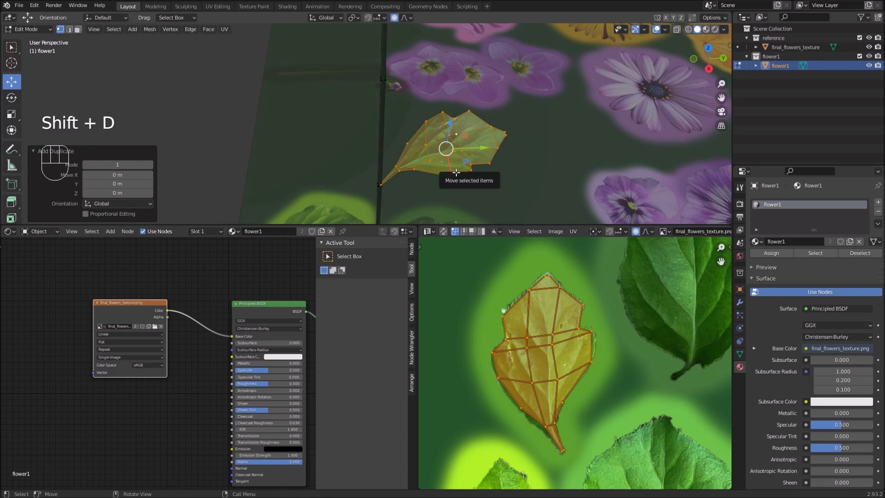
Step: Enable X-ray, turn off proportional editing and rotate the duplicated leaf -96.3° in top view
{"action": "key", "text": "KP_7"}
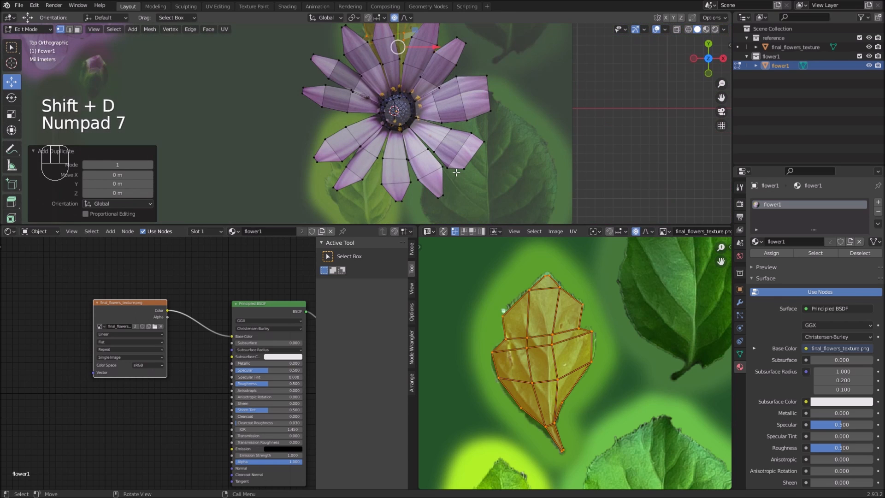
{"action": "left_click", "coordinate": [676, 30]}
{"action": "scroll", "coordinate": [439, 104], "scroll_direction": "up", "scroll_amount": 2}
{"action": "middle_click_drag", "start_coordinate": [441, 87], "coordinate": [468, 124], "text": "shift"}
{"action": "scroll", "coordinate": [468, 124], "scroll_direction": "down", "scroll_amount": 1}
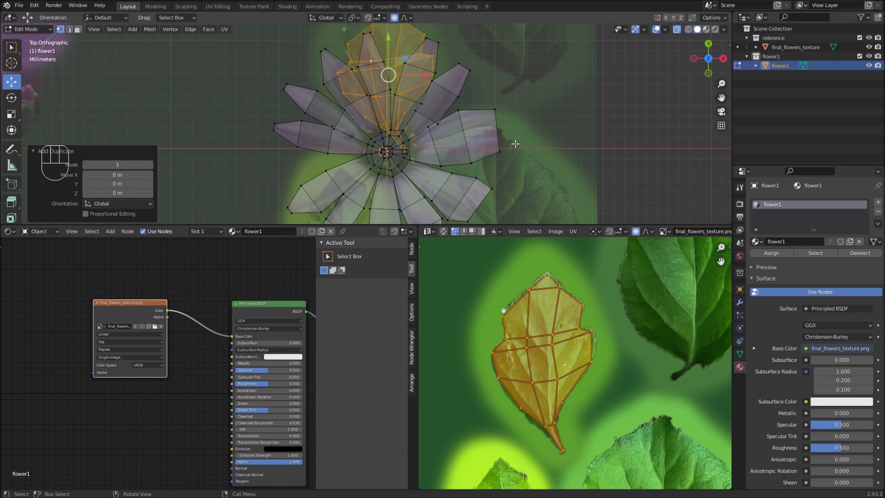
{"action": "key", "text": "r"}
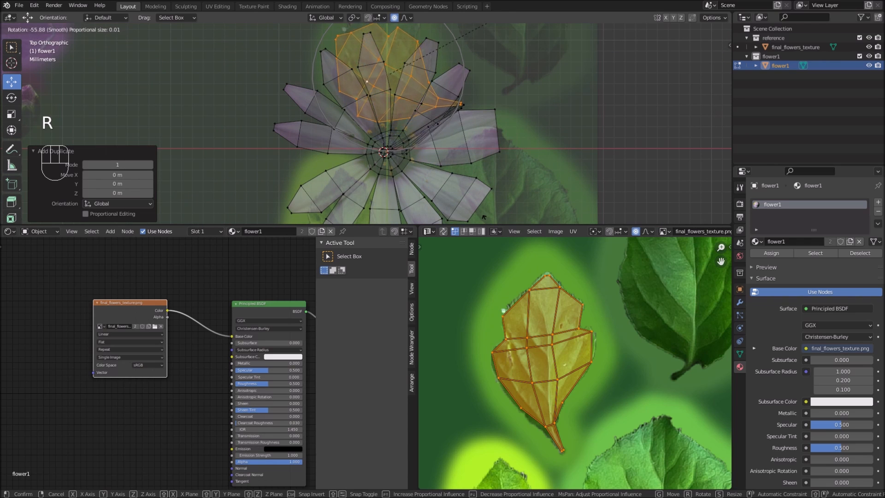
{"action": "left_click", "coordinate": [480, 81]}
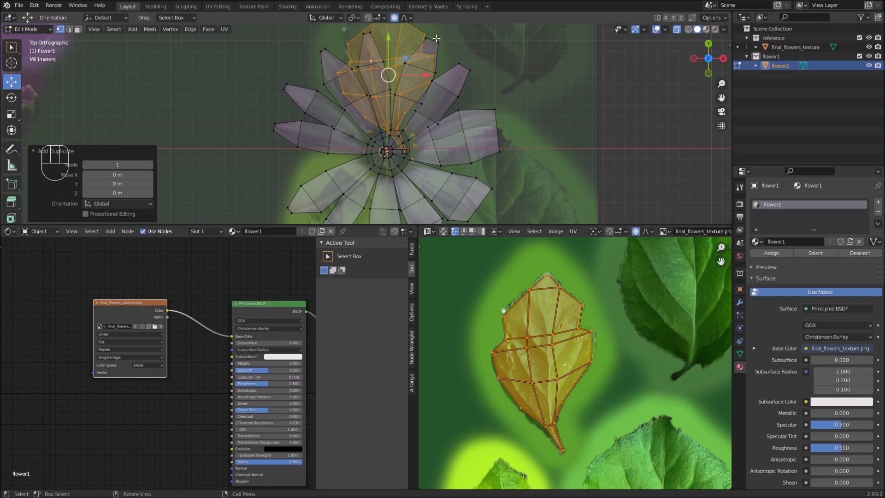
{"action": "left_click", "coordinate": [394, 18]}
{"action": "key", "text": "r"}
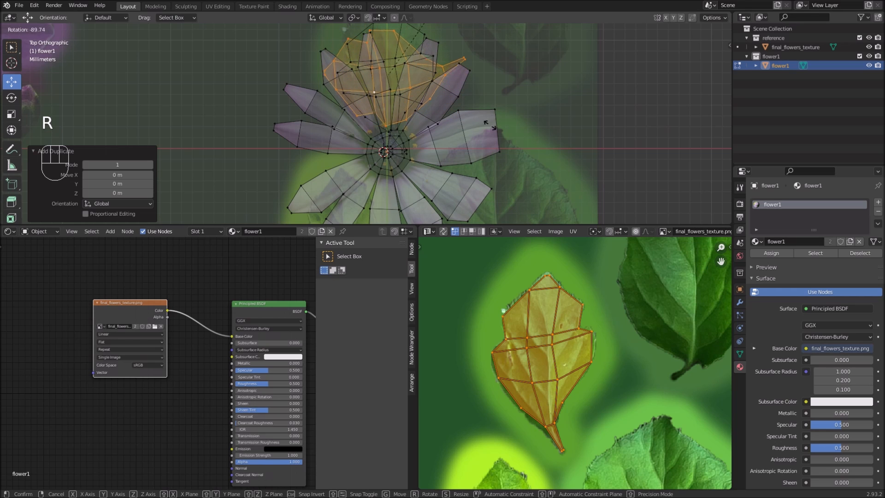
{"action": "left_click", "coordinate": [484, 104]}
{"action": "scroll", "coordinate": [467, 91], "scroll_direction": "up", "scroll_amount": 1}
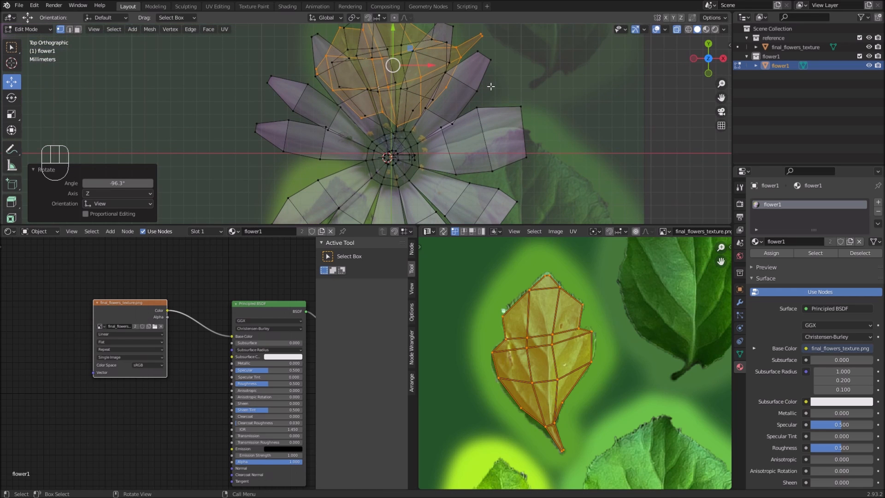
Step: Move the duplicated leaf -0.006093 m along X and -0.00905 m along Y so its stalk meets the flower's centre
{"action": "key", "text": "g"}
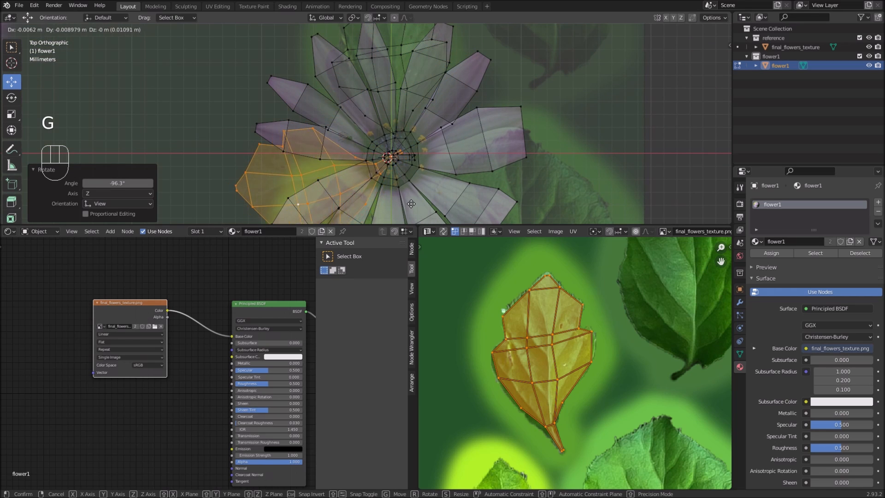
{"action": "left_click", "coordinate": [411, 203]}
{"action": "scroll", "coordinate": [420, 177], "scroll_direction": "down", "scroll_amount": 2}
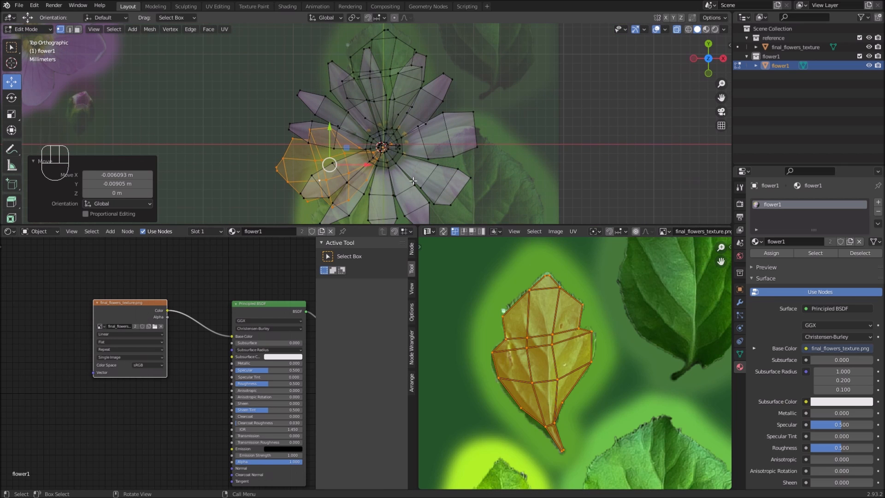
Step: Shift the duplicated leaf 0.000592 m along X and raise it 0.014958 m along Z up the stem
{"action": "middle_click_drag", "start_coordinate": [557, 107], "coordinate": [422, 187]}
{"action": "key", "text": "g"}
{"action": "key", "text": "z"}
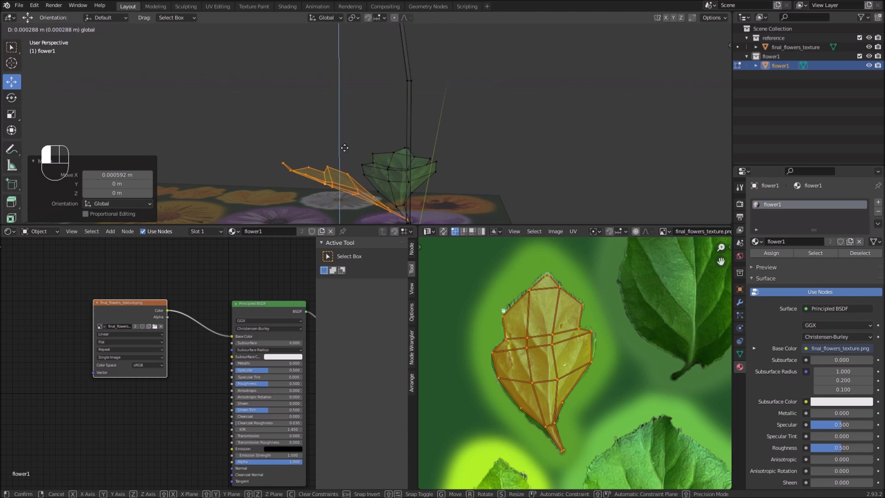
{"action": "left_click", "coordinate": [357, 209]}
{"action": "middle_click_drag", "start_coordinate": [456, 148], "coordinate": [338, 168]}
{"action": "scroll", "coordinate": [356, 114], "scroll_direction": "up", "scroll_amount": 2}
{"action": "middle_click_drag", "start_coordinate": [355, 113], "coordinate": [406, 124], "text": "shift"}
{"action": "scroll", "coordinate": [396, 158], "scroll_direction": "up", "scroll_amount": 1}
{"action": "middle_click_drag", "start_coordinate": [394, 164], "coordinate": [415, 148]}
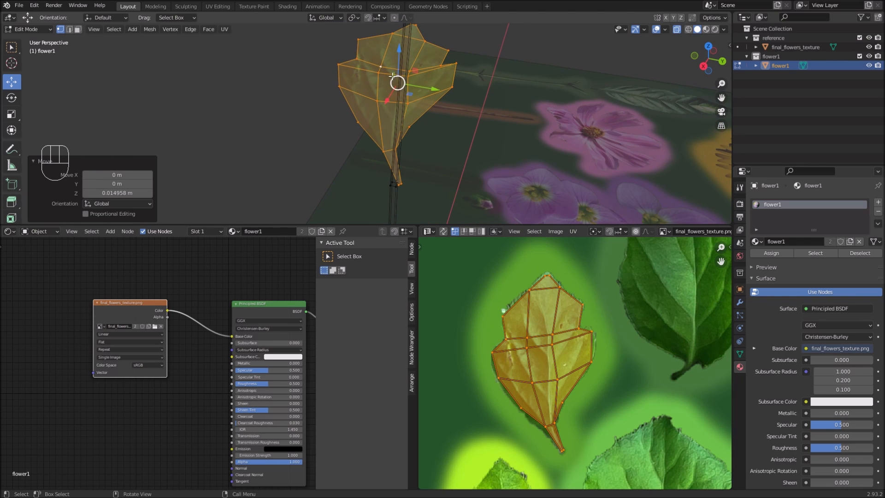
Step: Rotate the duplicated leaf -12.1° about the global Z axis
{"action": "middle_click_drag", "start_coordinate": [393, 75], "coordinate": [498, 79]}
{"action": "key", "text": "r"}
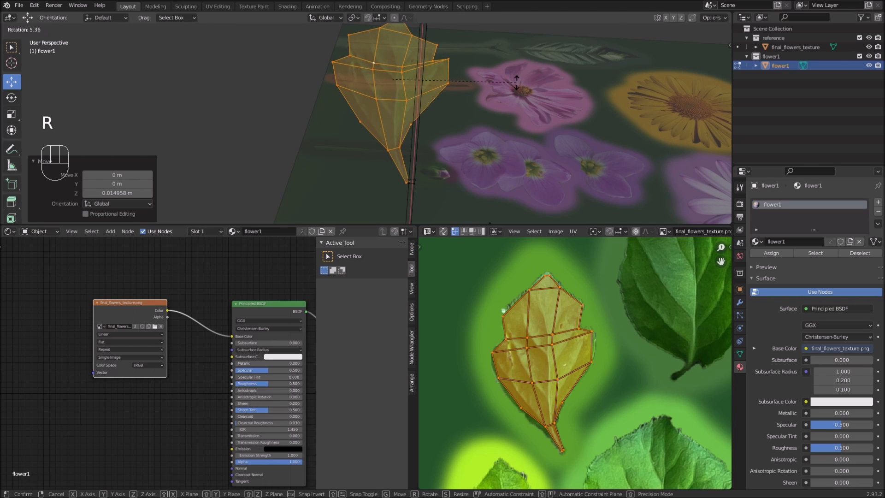
{"action": "right_click", "coordinate": [515, 100]}
{"action": "middle_click_drag", "start_coordinate": [514, 101], "coordinate": [512, 85]}
{"action": "key", "text": "r"}
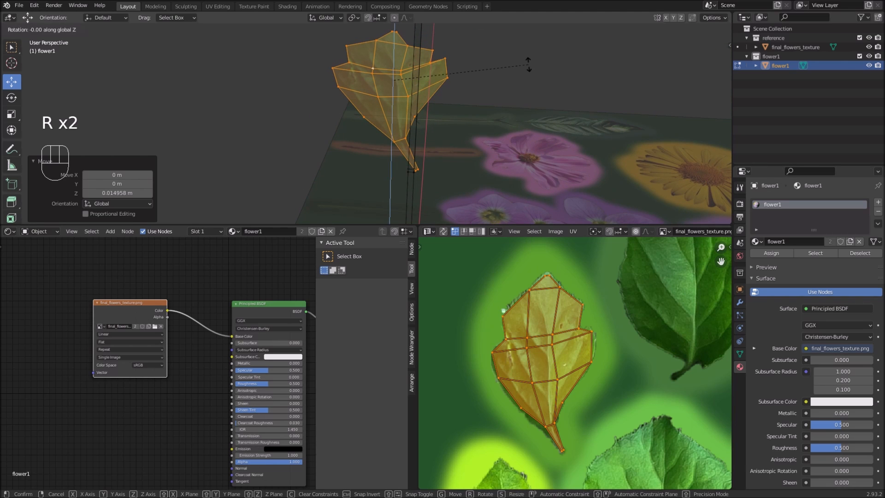
{"action": "left_click", "coordinate": [520, 91]}
{"action": "middle_click_drag", "start_coordinate": [509, 93], "coordinate": [478, 117]}
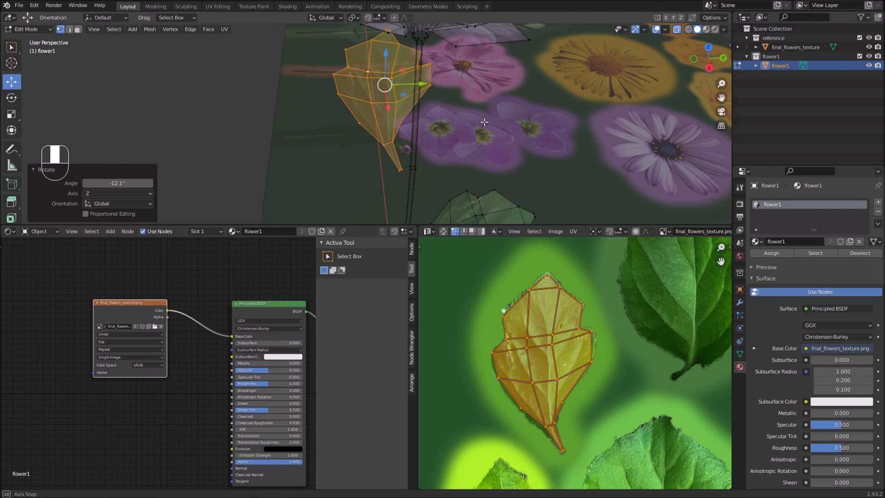
{"action": "middle_click_drag", "start_coordinate": [405, 124], "coordinate": [418, 102]}
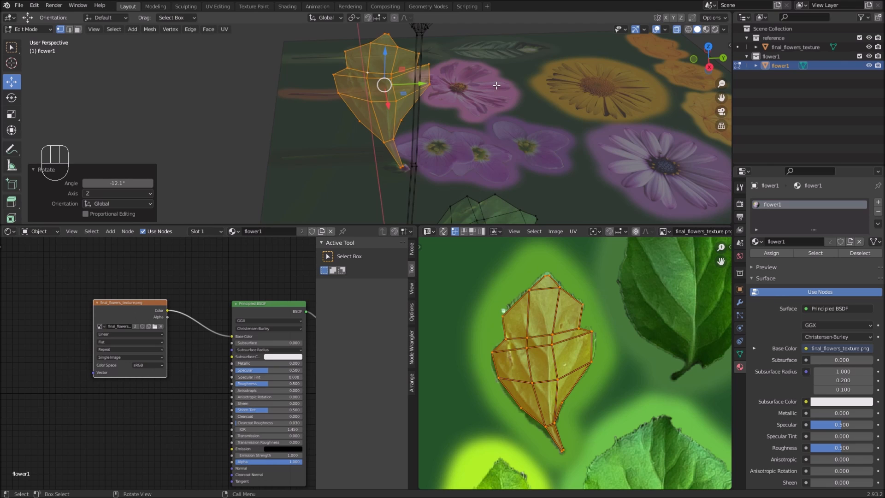
Step: Mirror the duplicated leaf by scaling it -1 along the global Y axis
{"action": "key", "text": "s"}
{"action": "key", "text": "y"}
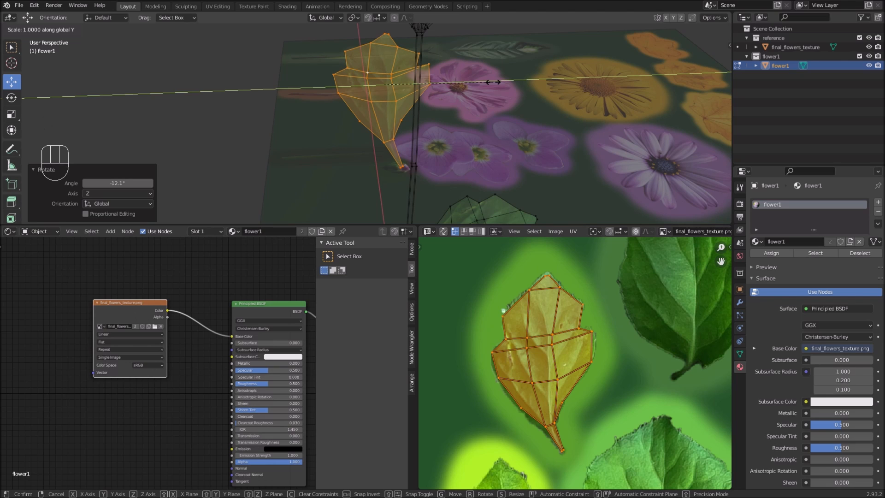
{"action": "type", "text": "-1"}
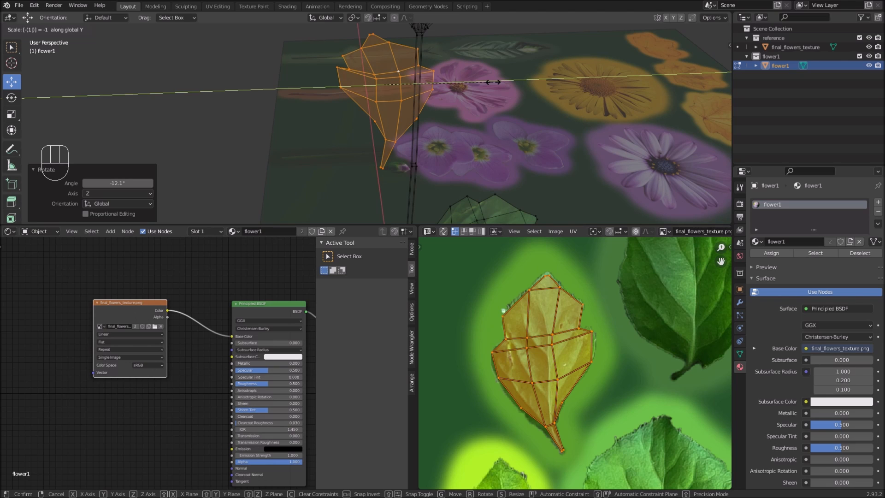
{"action": "key", "text": "Return"}
Step: Shift the mirrored leaf in small moves along its axes to bring its stalk close to the stem
{"action": "mouse_move", "coordinate": [471, 97]}
{"action": "middle_mouse_down"}
{"action": "mouse_move", "coordinate": [493, 139]}
{"action": "mouse_move", "coordinate": [465, 87]}
{"action": "middle_mouse_up"}
{"action": "left_click_drag", "start_coordinate": [425, 86], "coordinate": [434, 91]}
{"action": "middle_click_drag", "start_coordinate": [434, 91], "coordinate": [455, 131]}
{"action": "left_click_drag", "start_coordinate": [396, 87], "coordinate": [382, 82]}
{"action": "middle_click_drag", "start_coordinate": [383, 82], "coordinate": [429, 118]}
{"action": "left_click_drag", "start_coordinate": [435, 92], "coordinate": [440, 94]}
{"action": "middle_click_drag", "start_coordinate": [440, 94], "coordinate": [418, 136]}
Step: Move the leaf -0.000979 m in X, 0.000091 m in Y and -0.000037 m in Z, plus 0.000163 m along X, to attach its stalk to the stem
{"action": "key", "text": "g"}
{"action": "left_click", "coordinate": [483, 141]}
{"action": "middle_click_drag", "start_coordinate": [482, 141], "coordinate": [395, 72]}
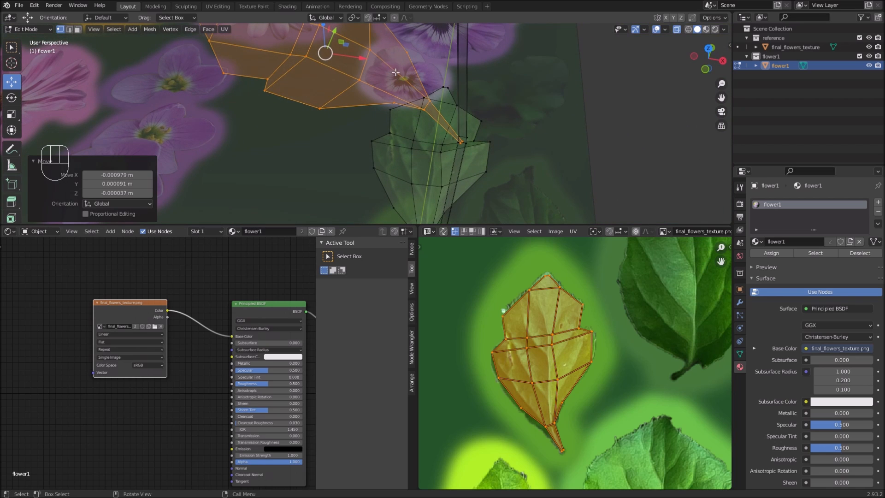
{"action": "left_click_drag", "start_coordinate": [366, 60], "coordinate": [372, 63]}
{"action": "scroll", "coordinate": [417, 121], "scroll_direction": "down", "scroll_amount": 5}
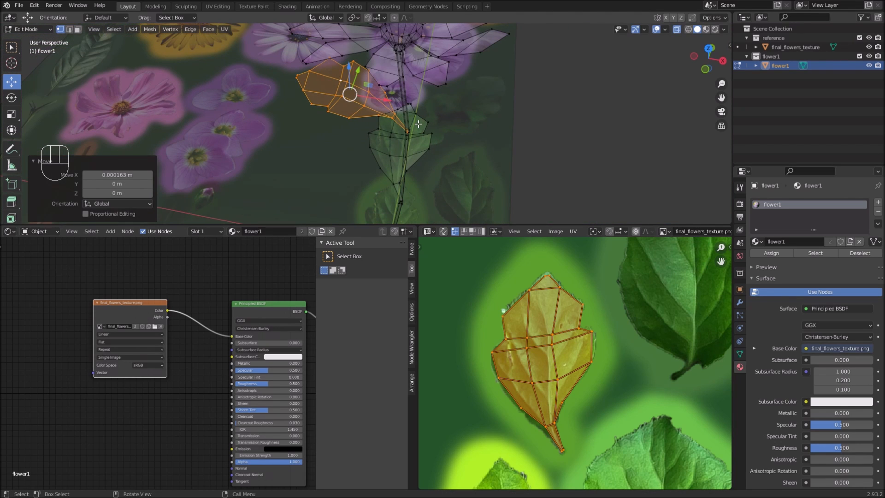
Step: Examine the second leaf's placement from above and its shading from below in Object Mode
{"action": "key", "text": "KP_7"}
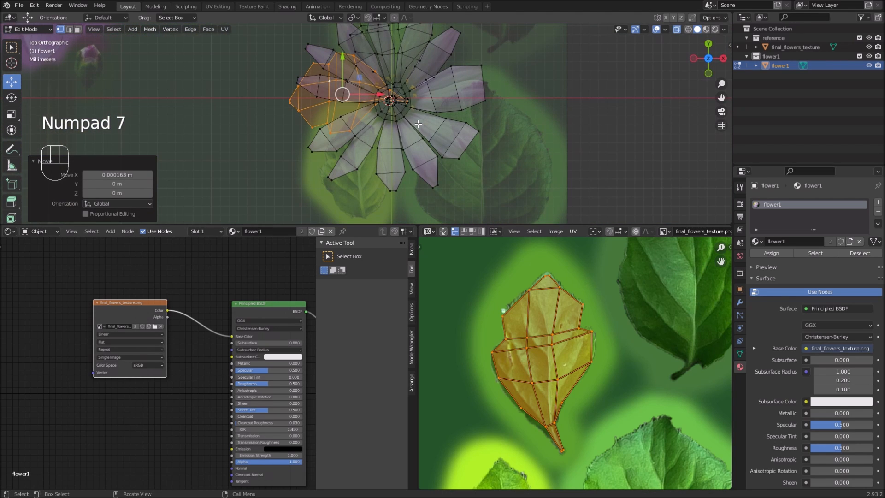
{"action": "scroll", "coordinate": [423, 122], "scroll_direction": "down", "scroll_amount": 2}
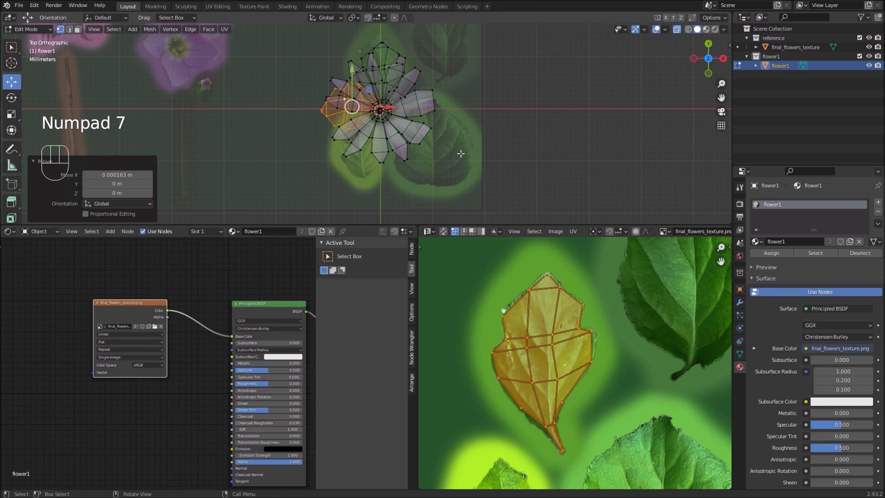
{"action": "scroll", "coordinate": [384, 115], "scroll_direction": "up", "scroll_amount": 3}
{"action": "middle_click_drag", "start_coordinate": [386, 107], "coordinate": [468, 81]}
{"action": "key", "text": "Tab"}
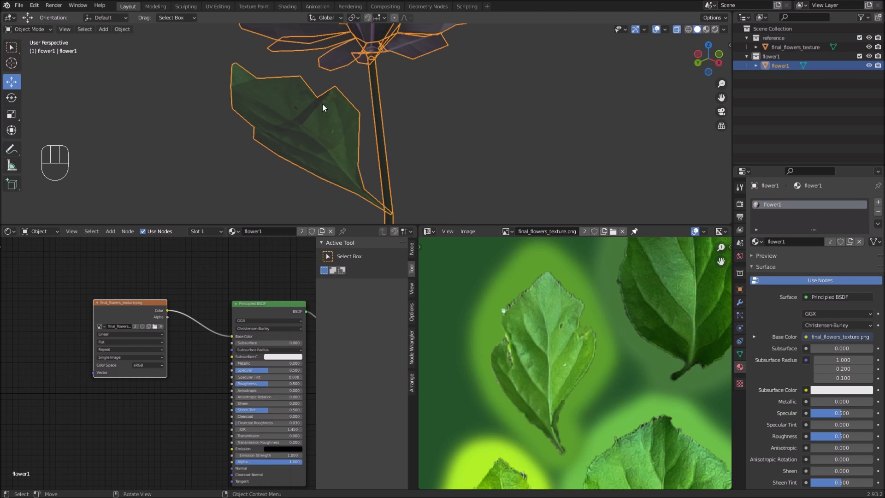
{"action": "middle_click_drag", "start_coordinate": [334, 113], "coordinate": [388, 84]}
Step: Recalculate the second leaf's normals to the outside and check its surface in Object Mode
{"action": "key", "text": "Tab"}
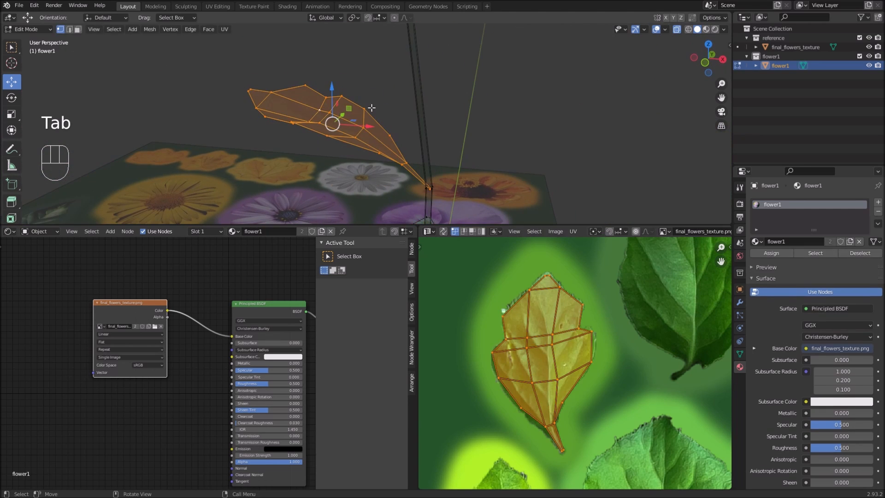
{"action": "middle_click_drag", "start_coordinate": [352, 125], "coordinate": [353, 129]}
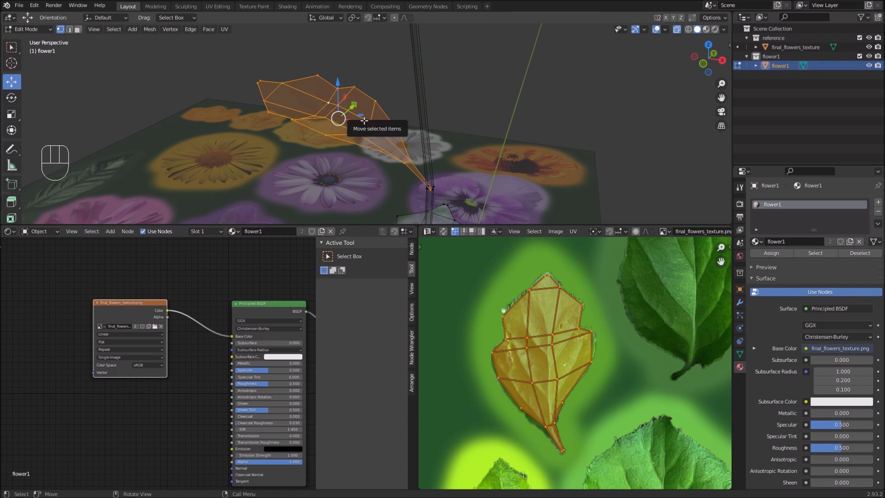
{"action": "key", "text": "alt+n"}
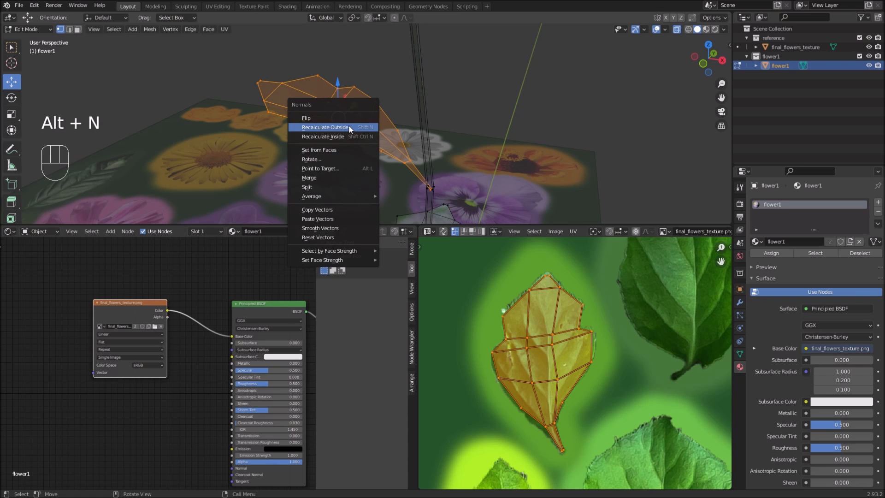
{"action": "left_click", "coordinate": [349, 126]}
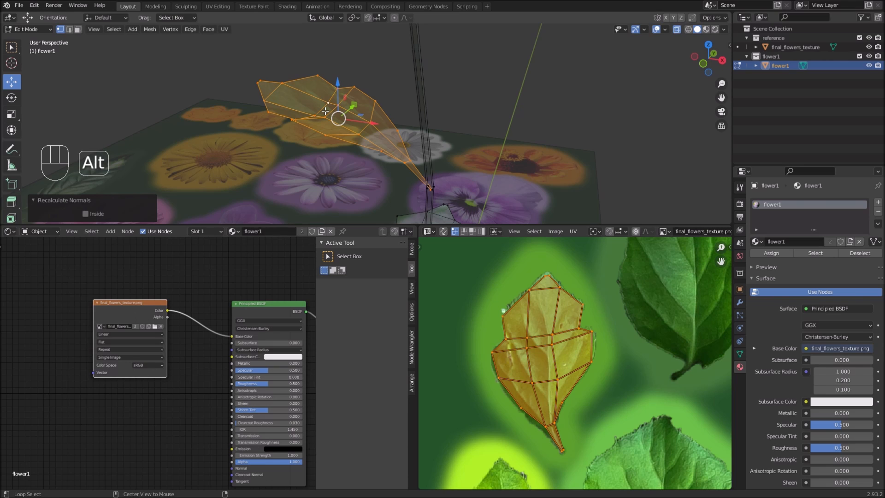
{"action": "key", "text": "alt+n"}
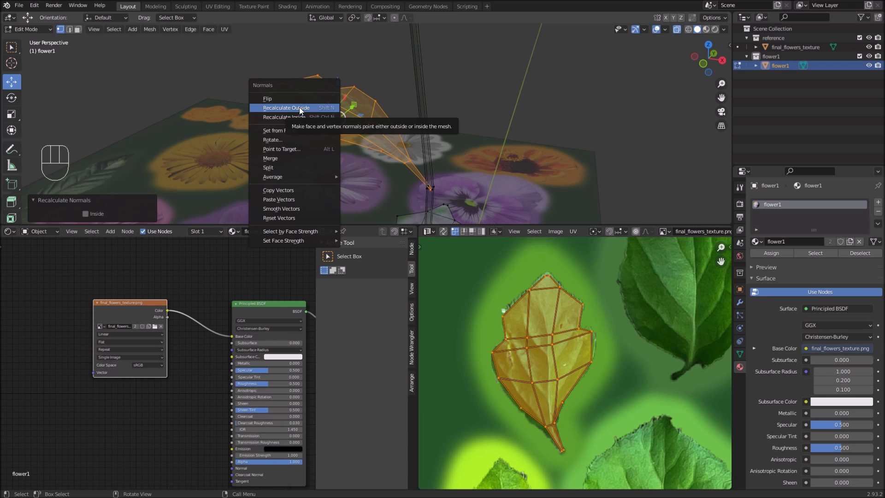
{"action": "left_click", "coordinate": [332, 109]}
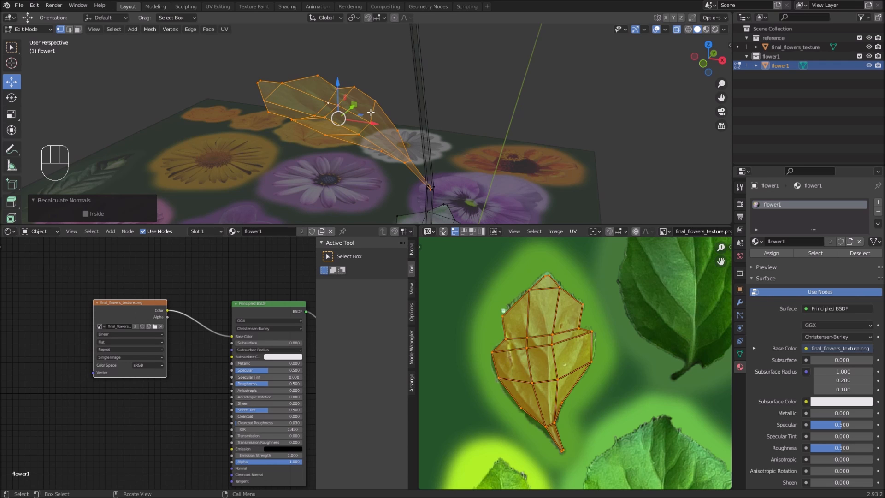
{"action": "mouse_move", "coordinate": [351, 122]}
{"action": "middle_mouse_down"}
{"action": "mouse_move", "coordinate": [340, 112]}
{"action": "mouse_move", "coordinate": [327, 119]}
{"action": "mouse_move", "coordinate": [330, 107]}
{"action": "middle_mouse_up"}
{"action": "mouse_move", "coordinate": [289, 165]}
{"action": "middle_mouse_down"}
{"action": "mouse_move", "coordinate": [307, 115]}
{"action": "mouse_move", "coordinate": [318, 138]}
{"action": "mouse_move", "coordinate": [297, 152]}
{"action": "mouse_move", "coordinate": [292, 193]}
{"action": "middle_mouse_up"}
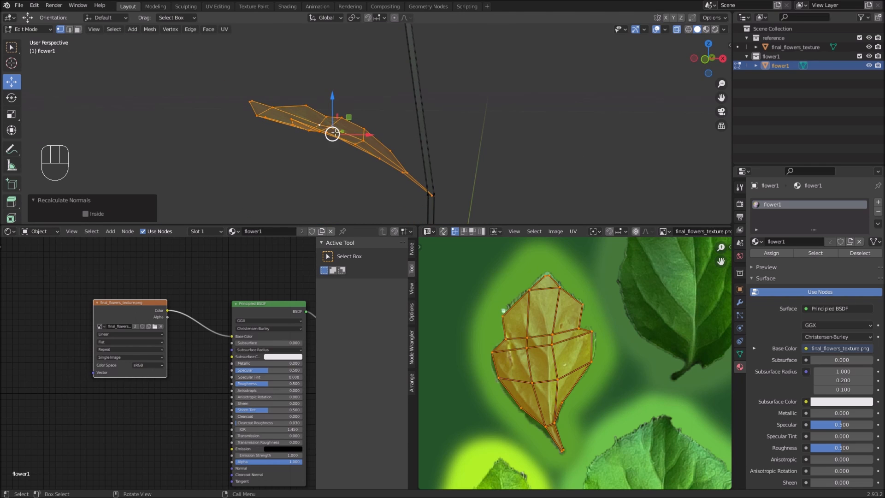
{"action": "key", "text": "Tab"}
{"action": "mouse_move", "coordinate": [363, 134]}
{"action": "middle_mouse_down"}
{"action": "mouse_move", "coordinate": [336, 158]}
{"action": "mouse_move", "coordinate": [414, 158]}
{"action": "mouse_move", "coordinate": [405, 164]}
{"action": "mouse_move", "coordinate": [403, 134]}
{"action": "mouse_move", "coordinate": [395, 183]}
{"action": "mouse_move", "coordinate": [365, 113]}
{"action": "mouse_move", "coordinate": [341, 143]}
{"action": "mouse_move", "coordinate": [351, 148]}
{"action": "mouse_move", "coordinate": [363, 120]}
{"action": "middle_mouse_up"}
Step: Duplicate the lower leaf on the stem and move the copy down 0.00413 m along Z
{"action": "key", "text": "Tab"}
{"action": "scroll", "coordinate": [366, 130], "scroll_direction": "up", "scroll_amount": 1}
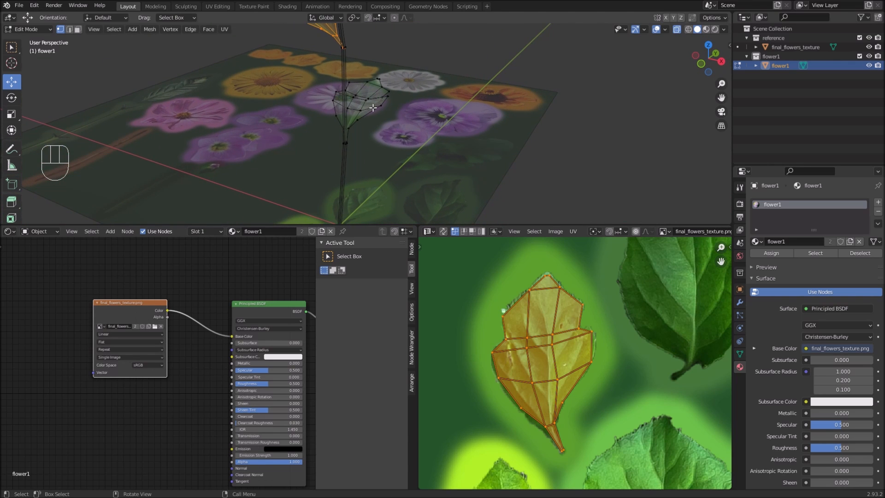
{"action": "left_click", "coordinate": [373, 108]}
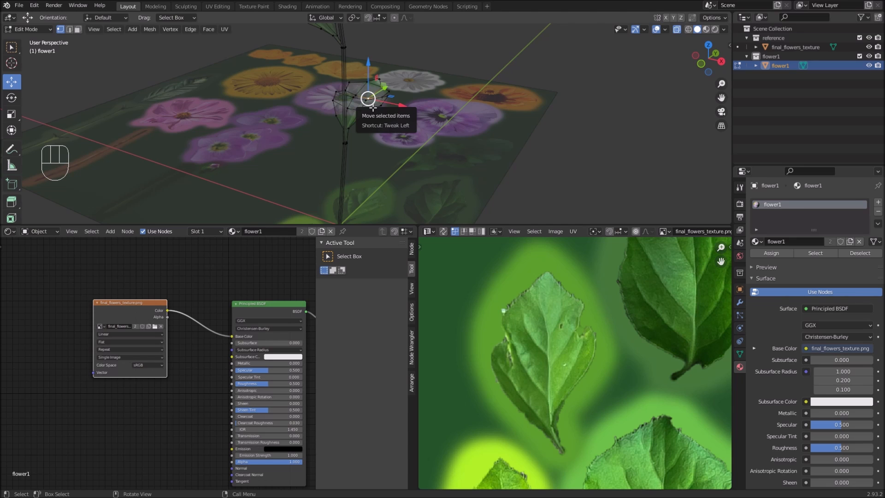
{"action": "key", "text": "l"}
{"action": "scroll", "coordinate": [373, 110], "scroll_direction": "up", "scroll_amount": 4}
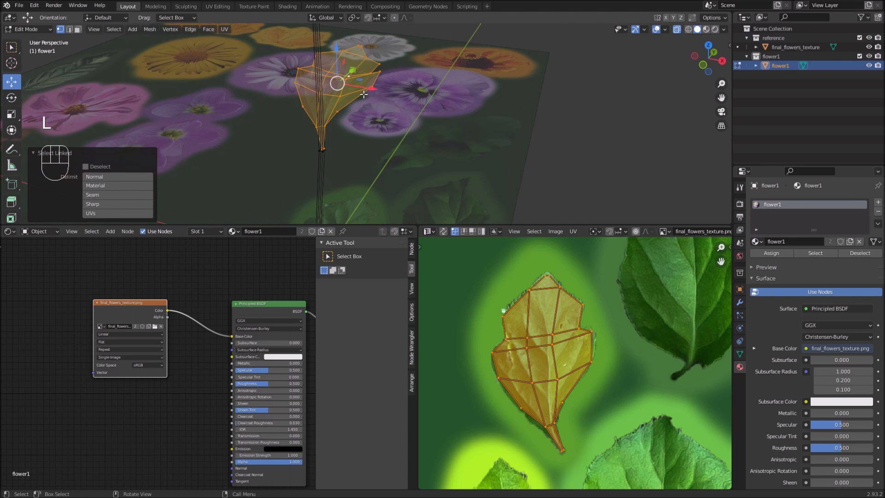
{"action": "key", "text": "shift+d"}
{"action": "right_click", "coordinate": [348, 47]}
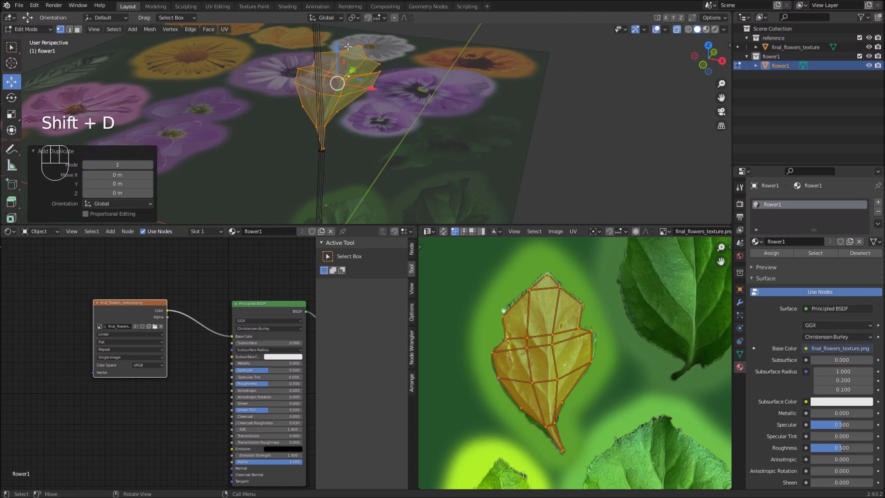
{"action": "left_click_drag", "start_coordinate": [340, 53], "coordinate": [338, 91]}
Step: Rotate the duplicated leaf around the global Z axis so it points to another side of the stem
{"action": "middle_click_drag", "start_coordinate": [381, 110], "coordinate": [358, 130]}
{"action": "scroll", "coordinate": [360, 98], "scroll_direction": "down", "scroll_amount": 1}
{"action": "key", "text": "r"}
{"action": "key", "text": "z"}
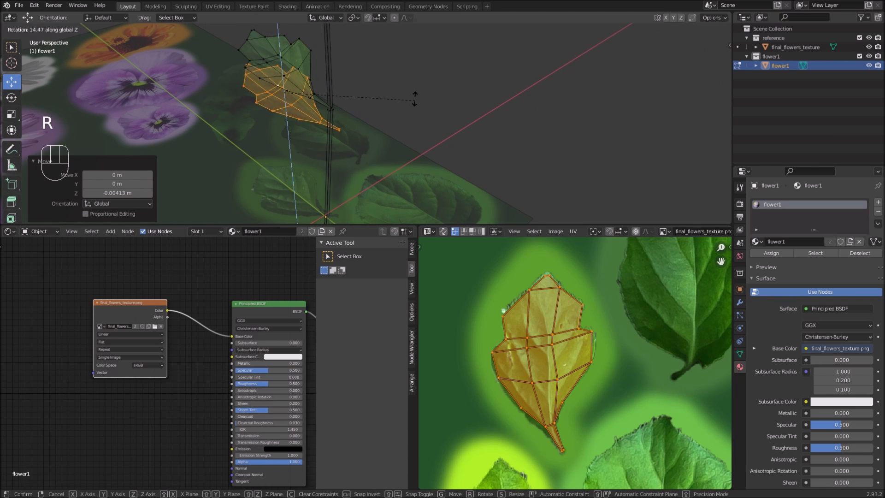
{"action": "left_click", "coordinate": [229, 63]}
Step: Move the rotated leaf -0.014162 m in Y and 0.00114 m in X to bring its stalk to the stem
{"action": "middle_click_drag", "start_coordinate": [229, 64], "coordinate": [332, 110]}
{"action": "left_click_drag", "start_coordinate": [214, 164], "coordinate": [340, 158]}
{"action": "middle_click_drag", "start_coordinate": [340, 157], "coordinate": [395, 132]}
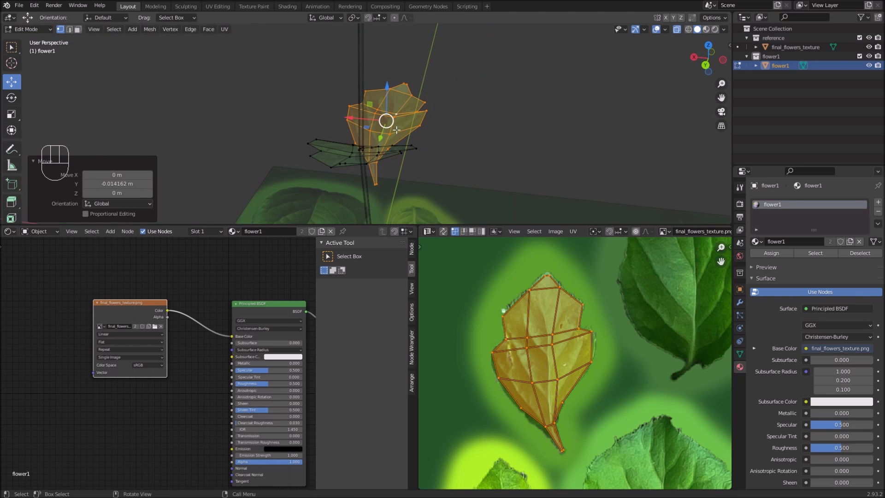
{"action": "left_click_drag", "start_coordinate": [365, 124], "coordinate": [374, 121]}
{"action": "middle_click_drag", "start_coordinate": [374, 120], "coordinate": [419, 148]}
{"action": "scroll", "coordinate": [397, 139], "scroll_direction": "up", "scroll_amount": 2}
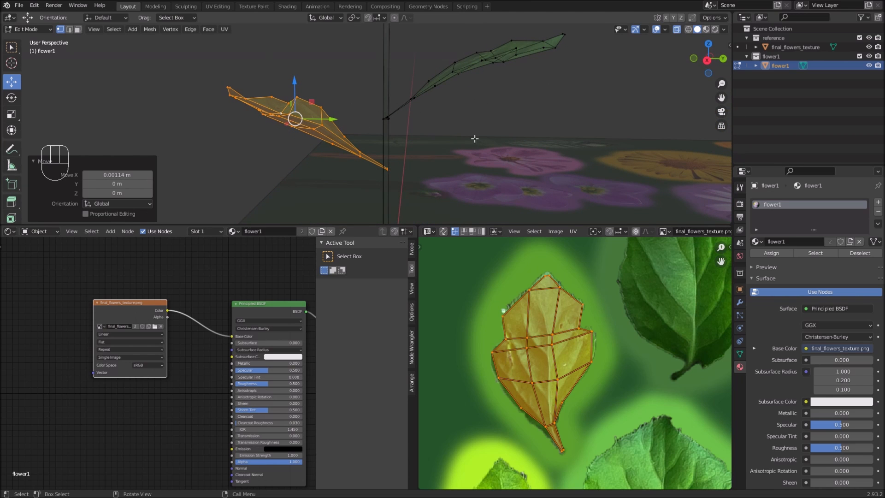
Step: Select the tip vertex of the third leaf and enable proportional editing with Sphere falloff
{"action": "middle_click_drag", "start_coordinate": [293, 109], "coordinate": [300, 122]}
{"action": "middle_click_drag", "start_coordinate": [226, 115], "coordinate": [325, 74], "text": "shift"}
{"action": "left_click", "coordinate": [302, 112]}
{"action": "left_click", "coordinate": [394, 19]}
{"action": "scroll", "coordinate": [340, 78], "scroll_direction": "down", "scroll_amount": 1}
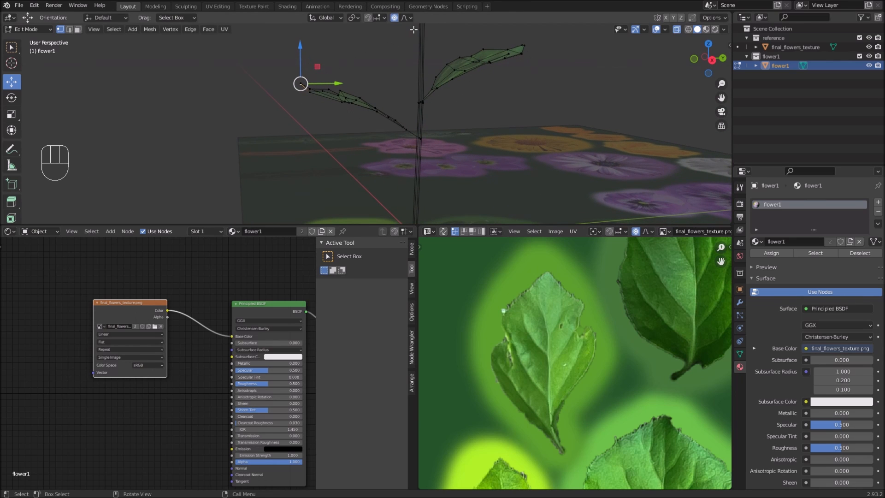
{"action": "left_click", "coordinate": [409, 18]}
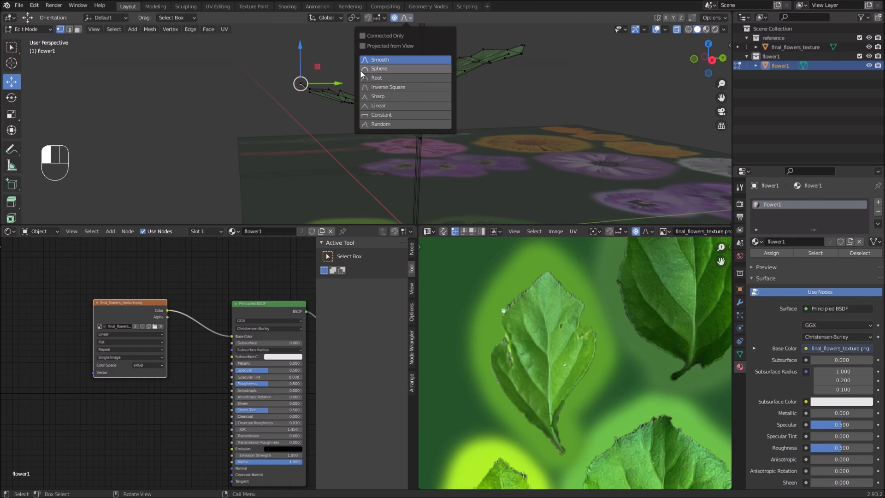
{"action": "left_click", "coordinate": [379, 69]}
Step: Bend the leaf by moving its tip -0.006734 m along Z with a proportional size of 0.012
{"action": "middle_click_drag", "start_coordinate": [315, 83], "coordinate": [330, 72]}
{"action": "left_click_drag", "start_coordinate": [324, 53], "coordinate": [328, 112]}
{"action": "scroll", "coordinate": [323, 60], "scroll_direction": "up", "scroll_amount": 7}
{"action": "scroll", "coordinate": [322, 65], "scroll_direction": "down", "scroll_amount": 9}
{"action": "scroll", "coordinate": [322, 65], "scroll_direction": "down", "scroll_amount": 2}
{"action": "scroll", "coordinate": [328, 102], "scroll_direction": "down", "scroll_amount": 2}
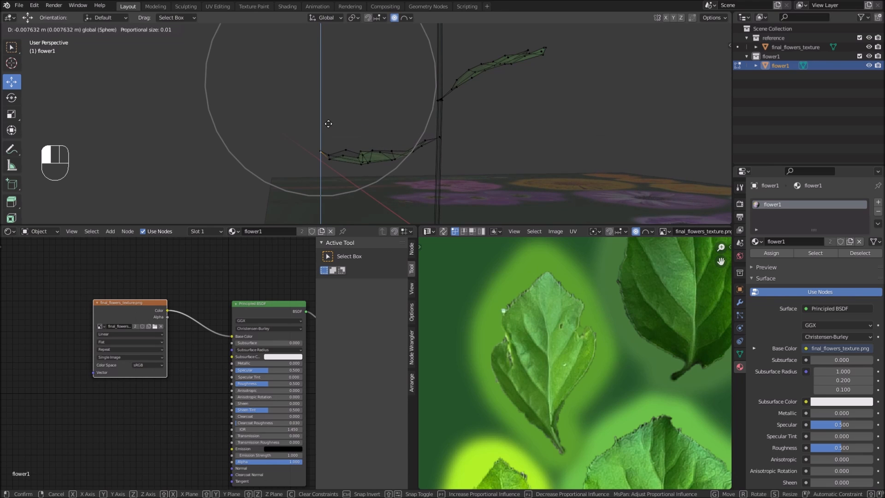
{"action": "left_click", "coordinate": [326, 116]}
Step: Turn off proportional editing, rotate the whole third leaf 15.1° in the view and nudge it along Y onto the stem
{"action": "middle_click_drag", "start_coordinate": [456, 134], "coordinate": [417, 143]}
{"action": "middle_click_drag", "start_coordinate": [323, 139], "coordinate": [390, 166]}
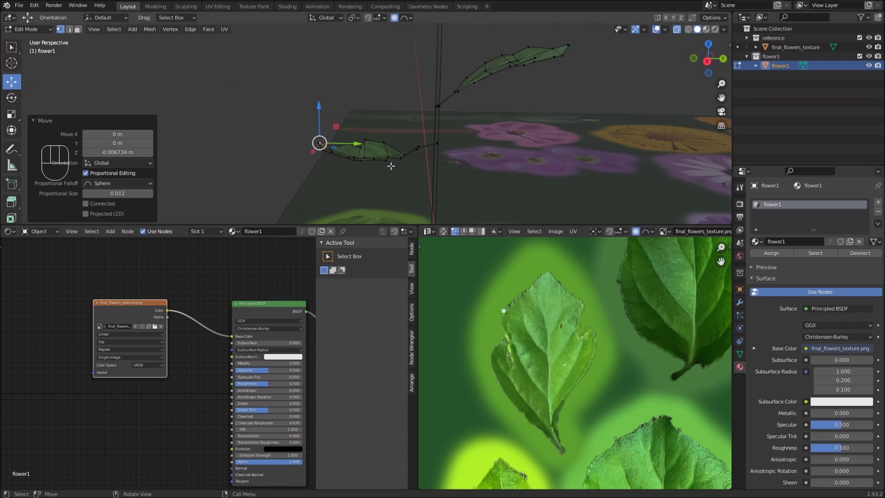
{"action": "key", "text": "l"}
{"action": "left_click", "coordinate": [394, 18]}
{"action": "mouse_move", "coordinate": [470, 107]}
{"action": "middle_mouse_down"}
{"action": "mouse_move", "coordinate": [476, 119]}
{"action": "mouse_move", "coordinate": [468, 114]}
{"action": "middle_mouse_up"}
{"action": "key", "text": "r"}
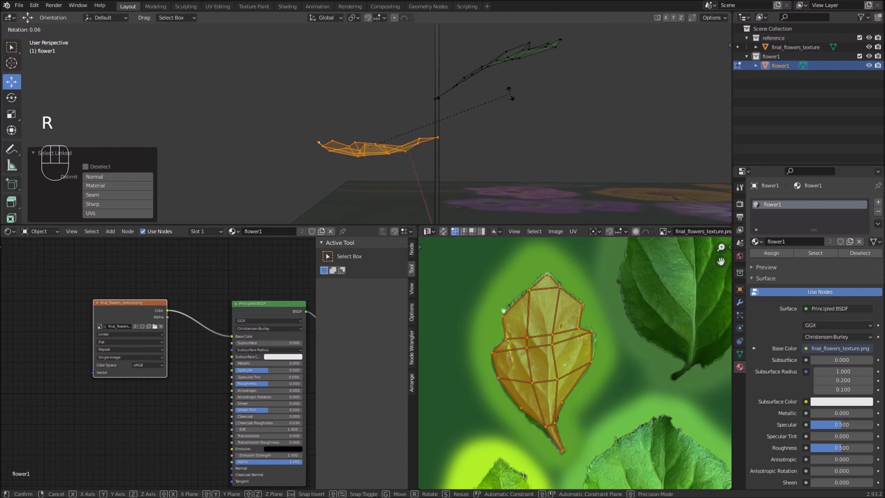
{"action": "left_click", "coordinate": [507, 137]}
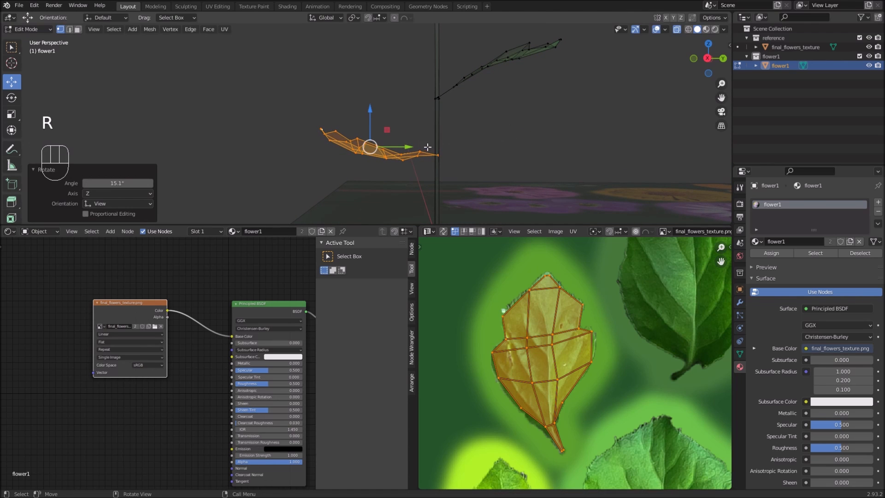
{"action": "left_click_drag", "start_coordinate": [410, 147], "coordinate": [408, 147]}
Step: Return to Object Mode and turn off X-Ray to display flower1 with solid textured leaves
{"action": "middle_click_drag", "start_coordinate": [453, 135], "coordinate": [460, 153]}
{"action": "scroll", "coordinate": [461, 153], "scroll_direction": "down", "scroll_amount": 2}
{"action": "scroll", "coordinate": [453, 149], "scroll_direction": "up", "scroll_amount": 2}
{"action": "middle_click_drag", "start_coordinate": [449, 113], "coordinate": [501, 136], "text": "shift"}
{"action": "scroll", "coordinate": [452, 161], "scroll_direction": "down", "scroll_amount": 6}
{"action": "key", "text": "Tab"}
{"action": "scroll", "coordinate": [498, 135], "scroll_direction": "up", "scroll_amount": 4}
{"action": "scroll", "coordinate": [368, 108], "scroll_direction": "down", "scroll_amount": 2}
{"action": "middle_click_drag", "start_coordinate": [368, 106], "coordinate": [359, 124]}
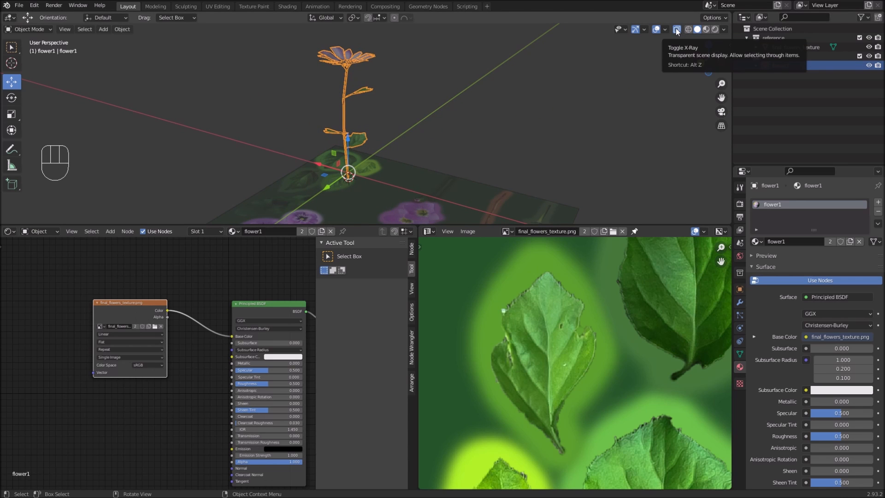
{"action": "left_click", "coordinate": [676, 30]}
{"action": "middle_click_drag", "start_coordinate": [504, 88], "coordinate": [409, 211]}
Step: Enlarge the 3D viewport and widen the node editor beside the image editor, checking the flower's three leaves
{"action": "left_click_drag", "start_coordinate": [439, 225], "coordinate": [405, 321]}
{"action": "middle_click_drag", "start_coordinate": [386, 208], "coordinate": [419, 214]}
{"action": "scroll", "coordinate": [409, 201], "scroll_direction": "up", "scroll_amount": 4}
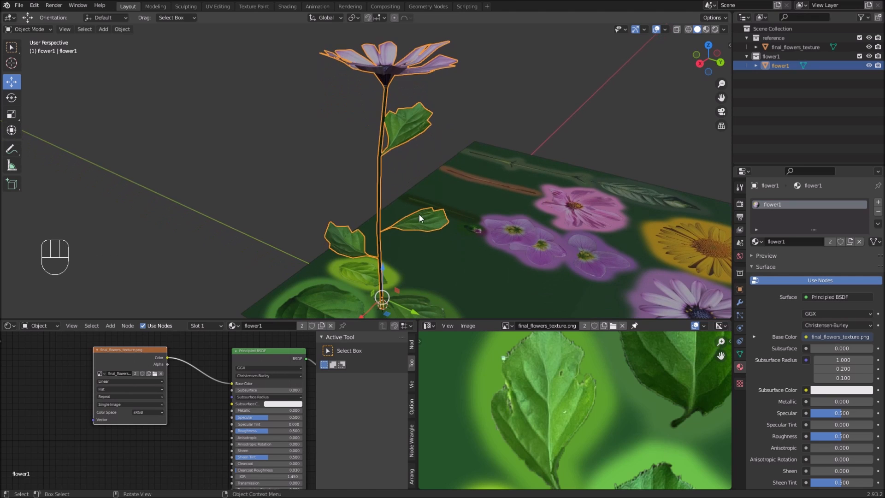
{"action": "scroll", "coordinate": [419, 215], "scroll_direction": "down", "scroll_amount": 2}
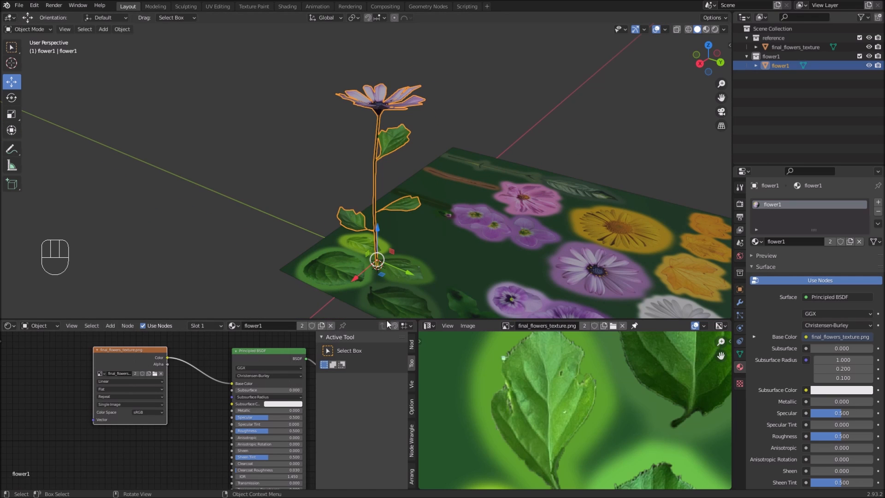
{"action": "left_click_drag", "start_coordinate": [459, 324], "coordinate": [462, 295]}
{"action": "middle_click_drag", "start_coordinate": [464, 247], "coordinate": [469, 241]}
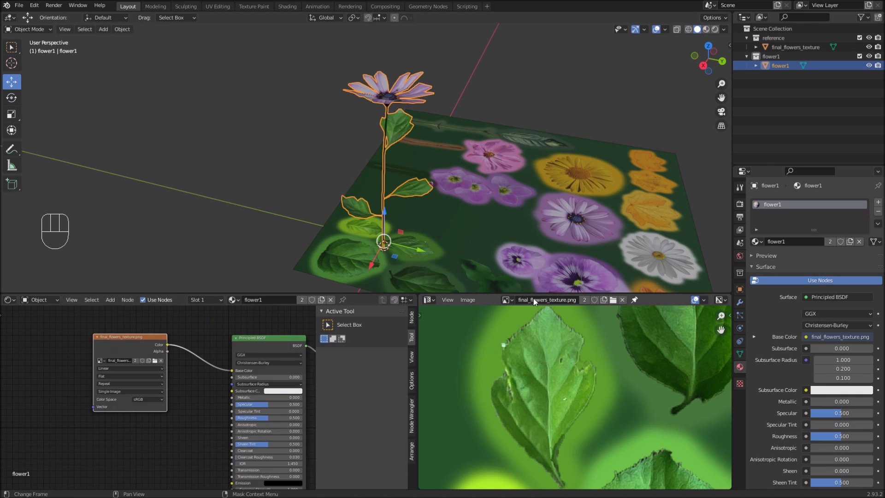
{"action": "left_click_drag", "start_coordinate": [423, 326], "coordinate": [535, 326]}
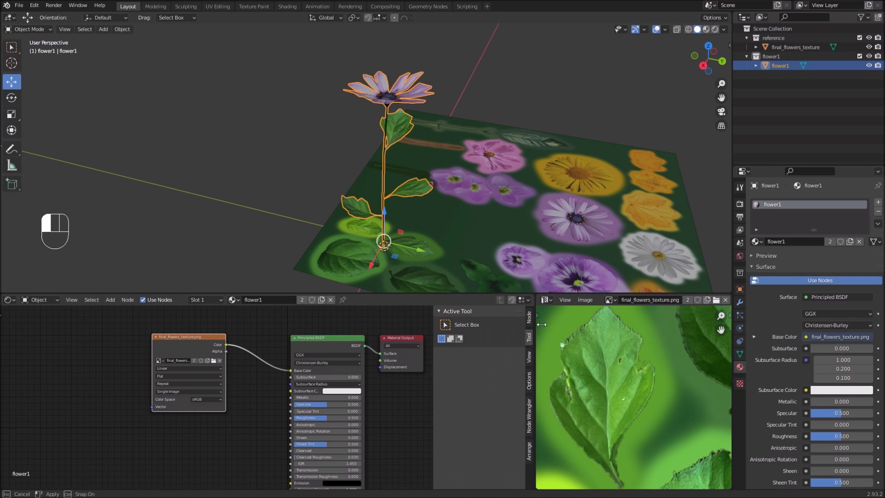
Step: Space out the image texture and Principled BSDF nodes of the flower1 material
{"action": "middle_click_drag", "start_coordinate": [366, 192], "coordinate": [399, 196]}
{"action": "scroll", "coordinate": [399, 193], "scroll_direction": "up", "scroll_amount": 1}
{"action": "left_click_drag", "start_coordinate": [172, 333], "coordinate": [99, 323]}
{"action": "left_click_drag", "start_coordinate": [320, 343], "coordinate": [298, 325]}
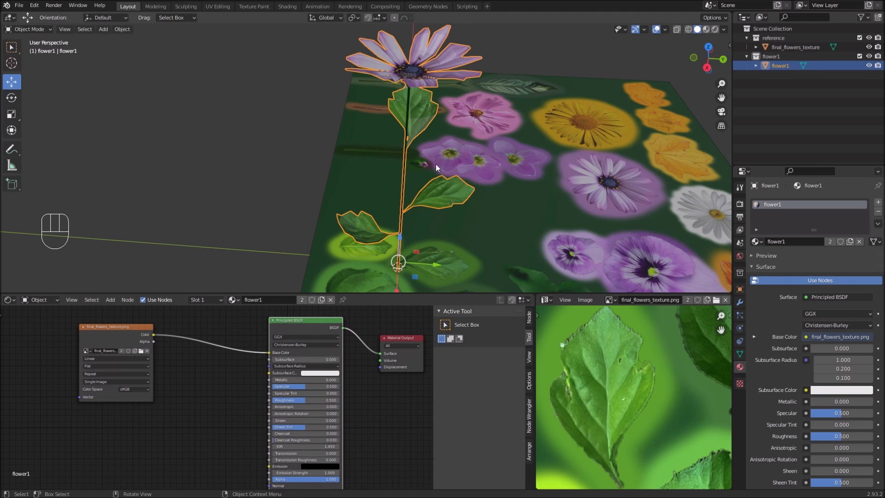
Step: View the flower in Material Preview, show the render properties and switch the viewport to Rendered shading
{"action": "left_click", "coordinate": [706, 29]}
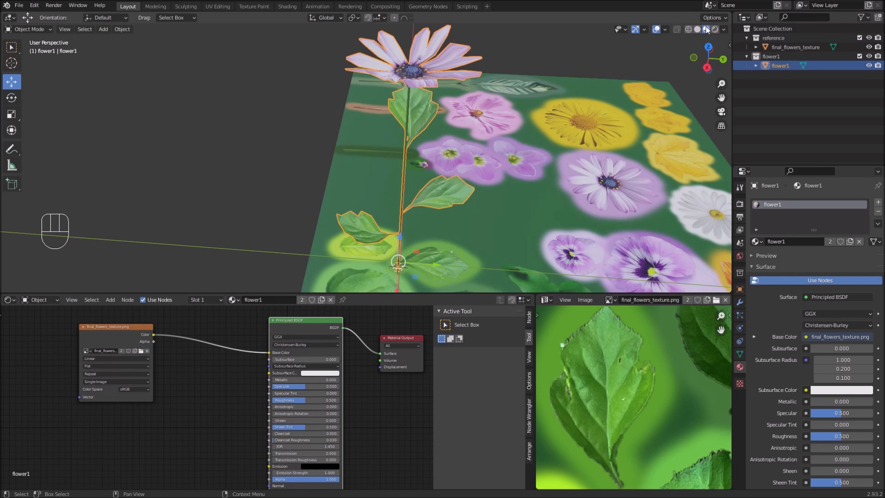
{"action": "mouse_move", "coordinate": [493, 116]}
{"action": "middle_mouse_down"}
{"action": "mouse_move", "coordinate": [505, 121]}
{"action": "mouse_move", "coordinate": [493, 85]}
{"action": "mouse_move", "coordinate": [485, 123]}
{"action": "mouse_move", "coordinate": [494, 118]}
{"action": "mouse_move", "coordinate": [478, 134]}
{"action": "middle_mouse_up"}
{"action": "scroll", "coordinate": [485, 123], "scroll_direction": "up", "scroll_amount": 3}
{"action": "left_click", "coordinate": [739, 204]}
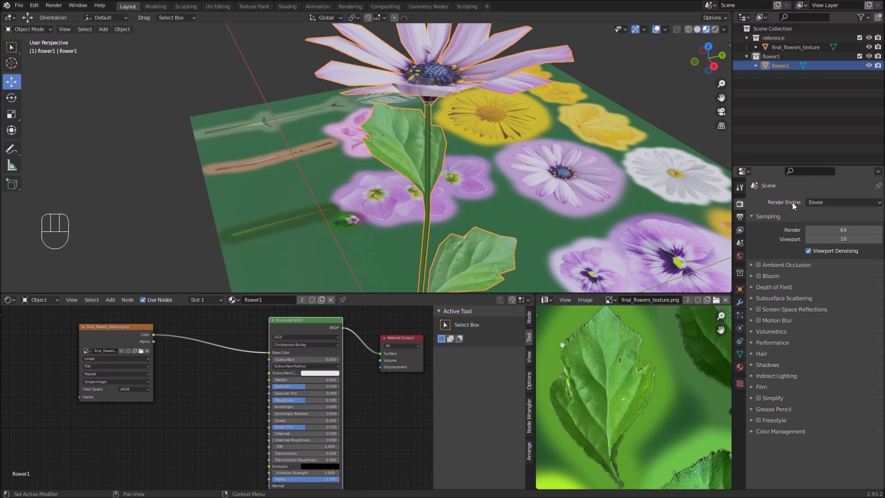
{"action": "left_click", "coordinate": [716, 29]}
{"action": "middle_click_drag", "start_coordinate": [557, 113], "coordinate": [582, 139]}
Step: Try the rendered viewport lighting with Scene World turned off
{"action": "left_click", "coordinate": [724, 29]}
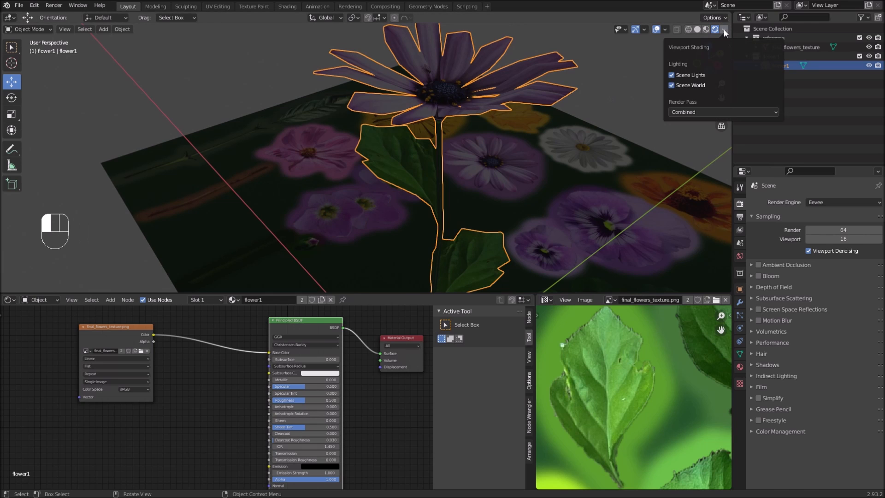
{"action": "left_click", "coordinate": [671, 84]}
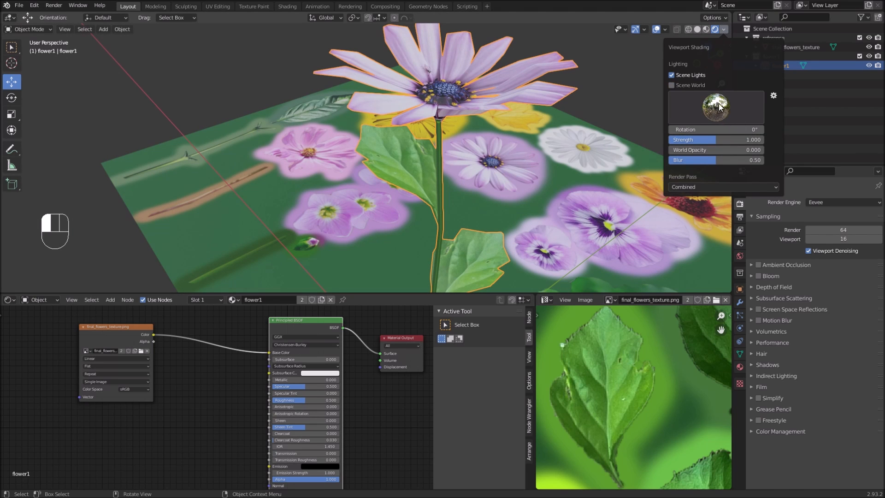
{"action": "left_click", "coordinate": [671, 85]}
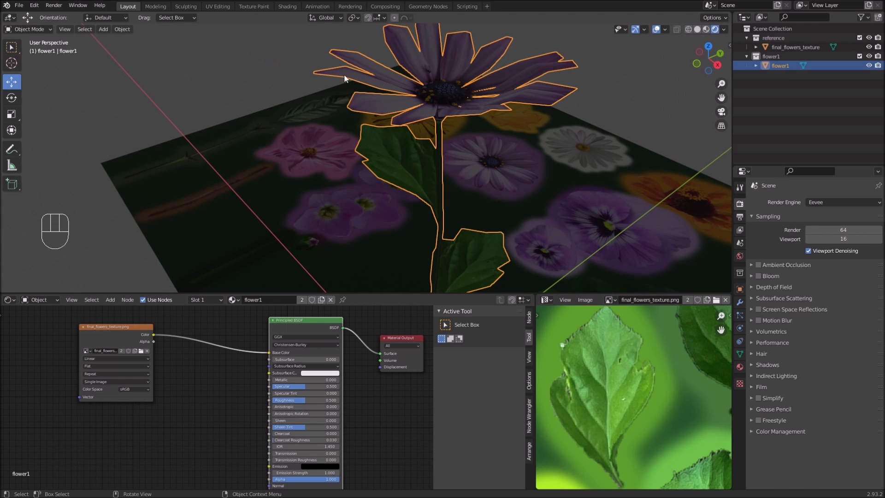
Step: Disable Scene World in the viewport shading and choose a different HDRI to light the flower
{"action": "left_click", "coordinate": [724, 29]}
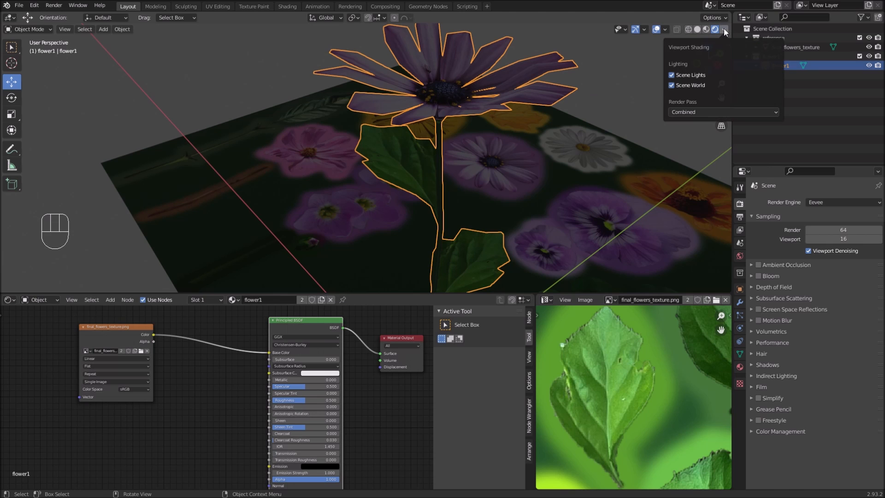
{"action": "left_click", "coordinate": [671, 85]}
{"action": "left_click", "coordinate": [721, 104]}
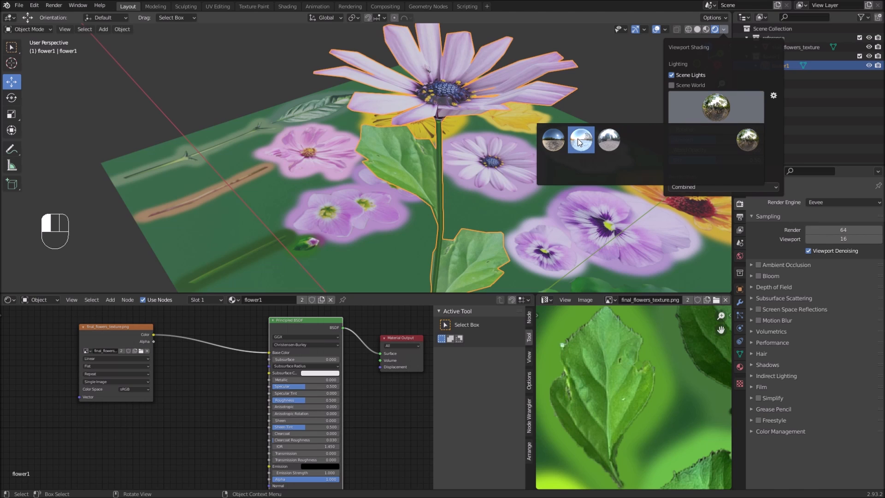
{"action": "left_click", "coordinate": [635, 137]}
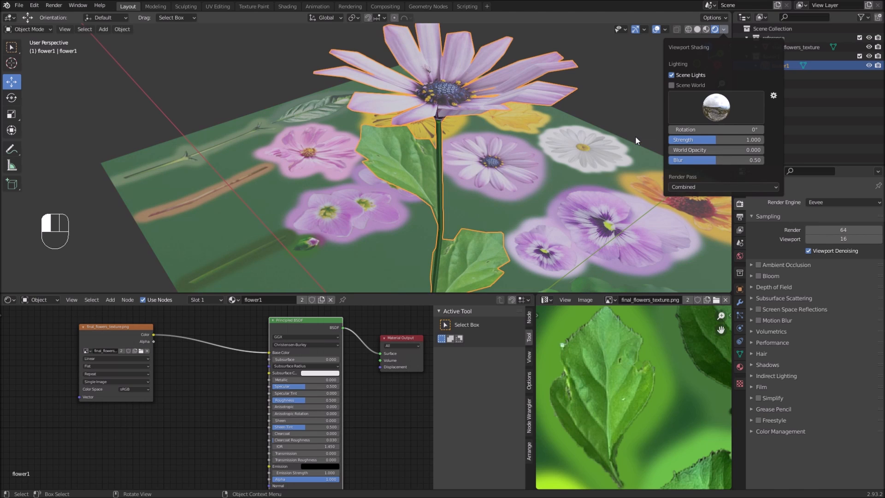
{"action": "mouse_move", "coordinate": [433, 131]}
{"action": "middle_mouse_down"}
{"action": "mouse_move", "coordinate": [475, 115]}
{"action": "mouse_move", "coordinate": [478, 128]}
{"action": "mouse_move", "coordinate": [483, 112]}
{"action": "mouse_move", "coordinate": [471, 146]}
{"action": "middle_mouse_up"}
Step: Move the image texture node farther from the Principled BSDF and link its Color output to the Normal input
{"action": "left_click_drag", "start_coordinate": [104, 341], "coordinate": [73, 343]}
{"action": "middle_click_drag", "start_coordinate": [195, 397], "coordinate": [204, 371]}
{"action": "left_click_drag", "start_coordinate": [99, 321], "coordinate": [81, 335]}
{"action": "scroll", "coordinate": [203, 364], "scroll_direction": "down", "scroll_amount": 1}
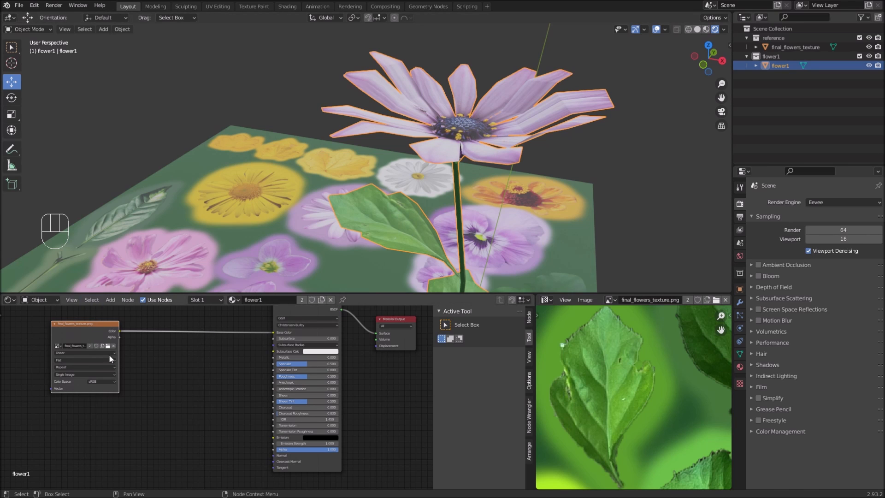
{"action": "left_click_drag", "start_coordinate": [118, 331], "coordinate": [274, 455]}
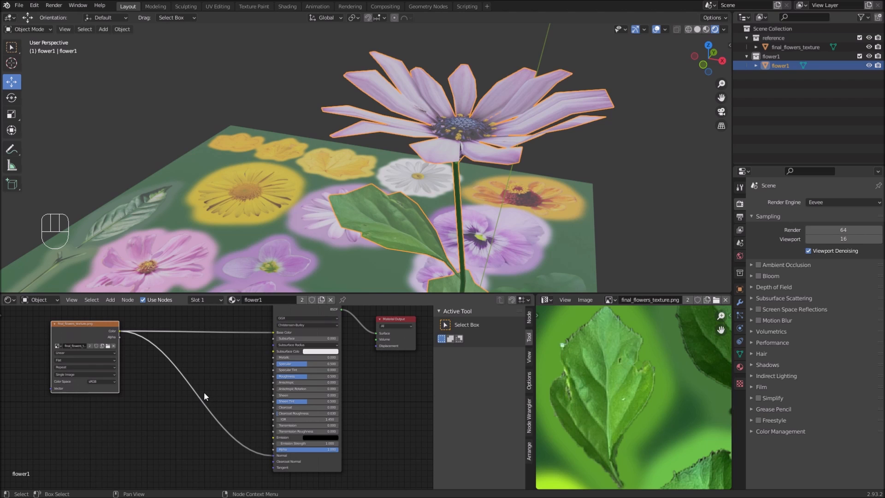
Step: Add an RGB to BW node on the link between the image texture's Color output and the Normal input
{"action": "key", "text": "shift+a"}
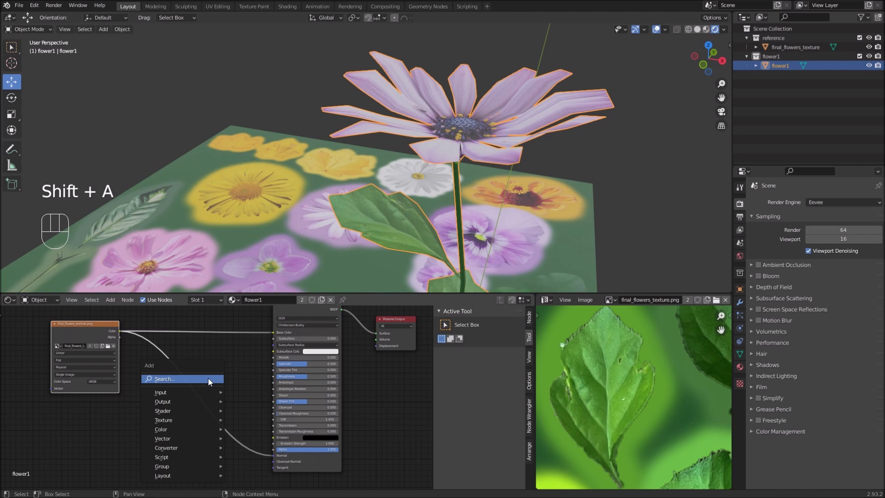
{"action": "mouse_move", "coordinate": [171, 430]}
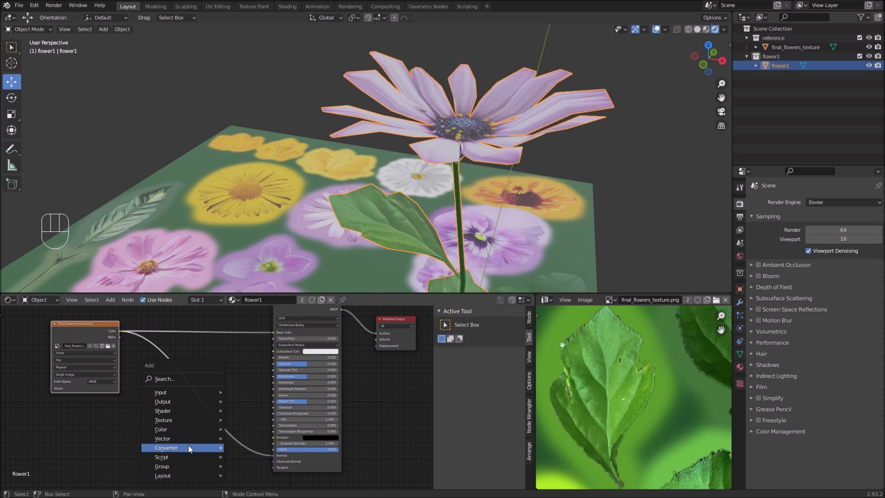
{"action": "mouse_move", "coordinate": [211, 447]}
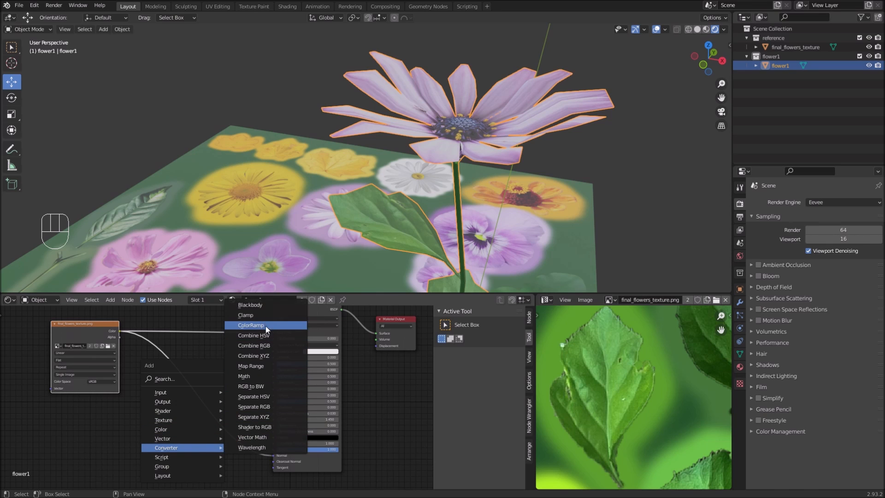
{"action": "left_click", "coordinate": [263, 389]}
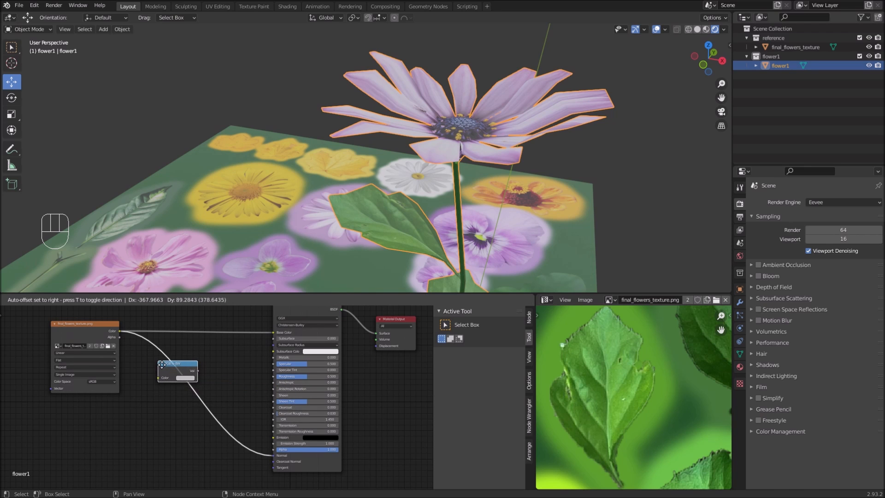
{"action": "left_click", "coordinate": [170, 389]}
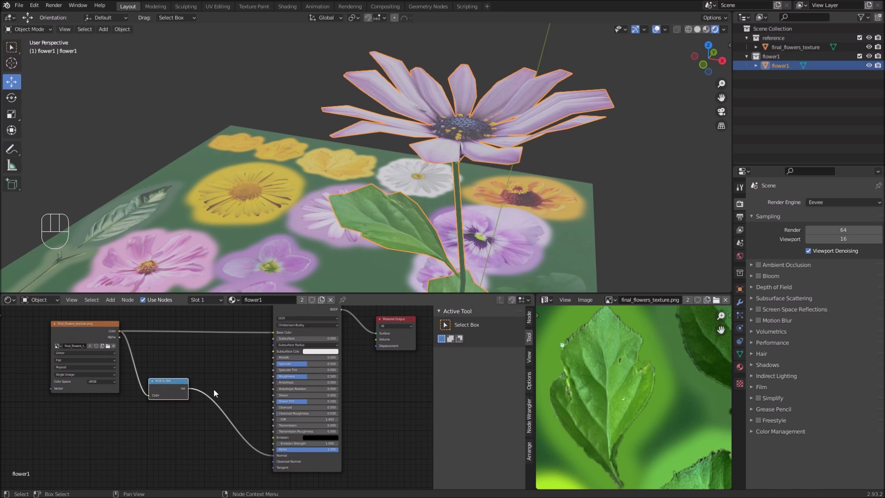
Step: Insert a Bump node between the RGB to BW node and the shader's Normal input, with the grayscale value feeding its Height
{"action": "key", "text": "shift+a"}
{"action": "mouse_move", "coordinate": [236, 389]}
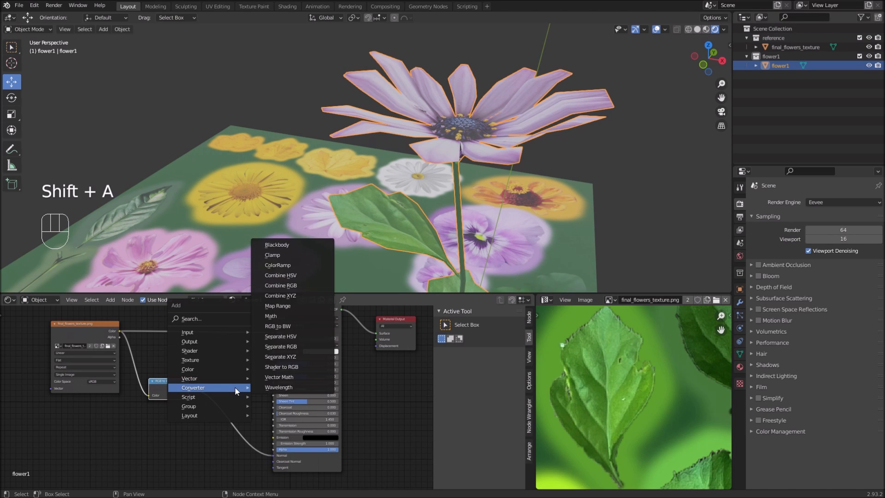
{"action": "mouse_move", "coordinate": [208, 378]}
{"action": "left_click", "coordinate": [272, 381]}
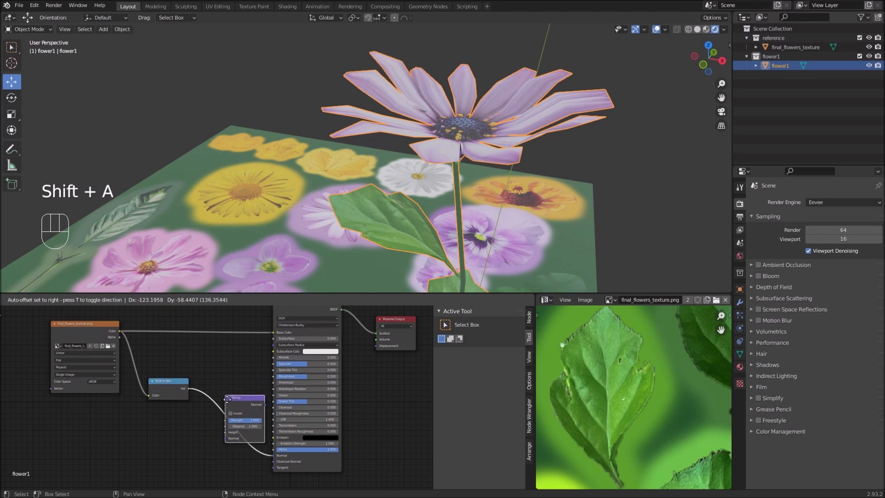
{"action": "left_click", "coordinate": [221, 400]}
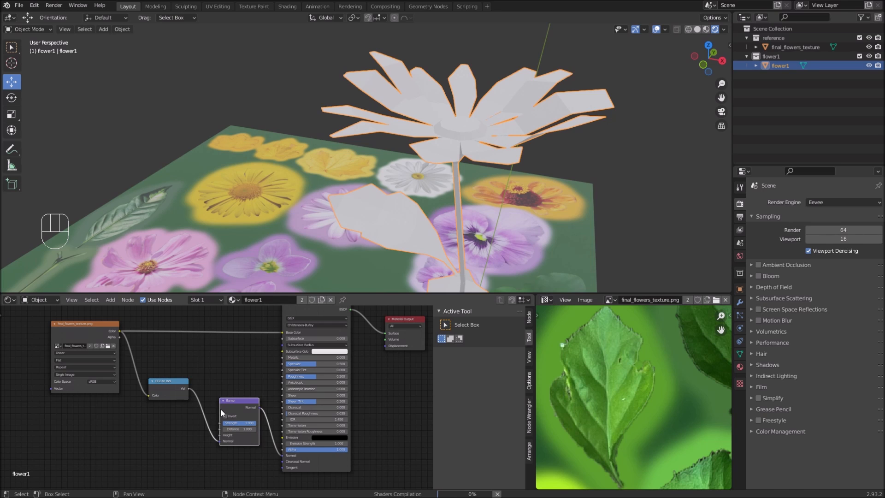
{"action": "mouse_move", "coordinate": [217, 439]}
{"action": "left_mouse_down"}
{"action": "mouse_move", "coordinate": [210, 439]}
{"action": "mouse_move", "coordinate": [219, 435]}
{"action": "left_mouse_up"}
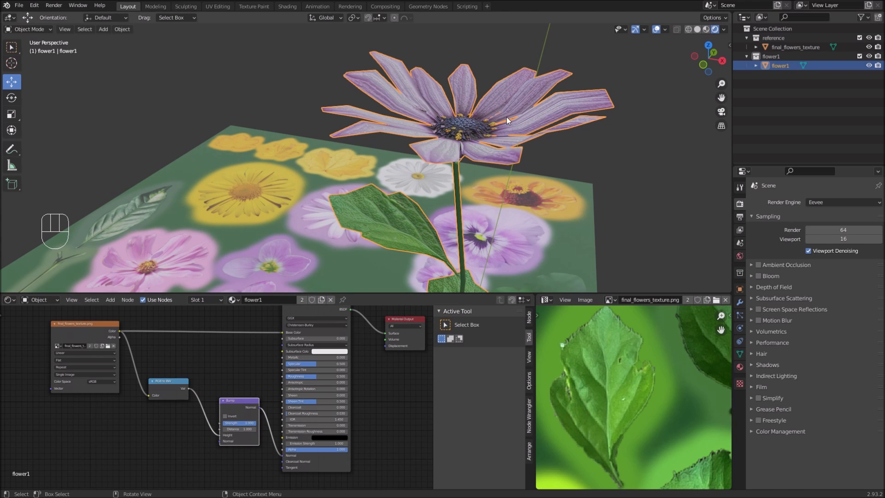
Step: Set the Bump node's strength to 0.1 and check the petal relief up close
{"action": "left_click", "coordinate": [252, 423]}
{"action": "type", "text": "0.1"}
{"action": "key", "text": "Return"}
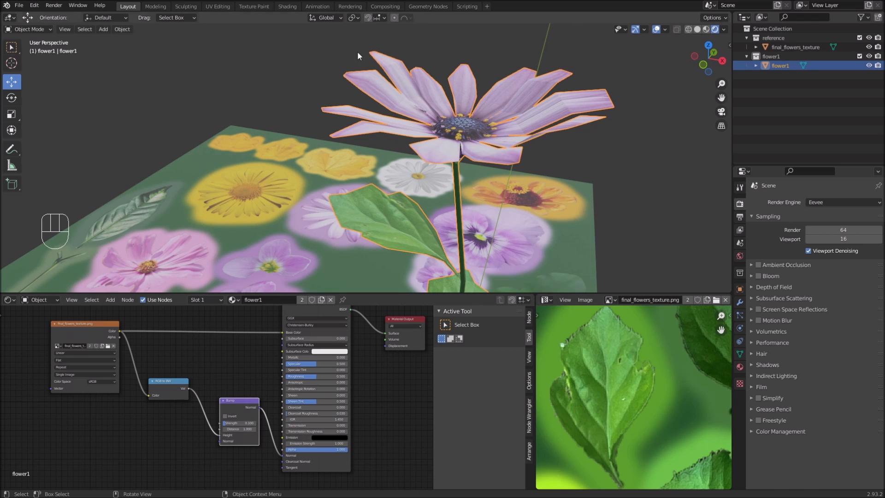
{"action": "scroll", "coordinate": [455, 156], "scroll_direction": "up", "scroll_amount": 2}
{"action": "middle_click_drag", "start_coordinate": [454, 156], "coordinate": [475, 157]}
Step: Shift the image texture and RGB to BW nodes back and insert a ColorRamp node between RGB to BW and Bump
{"action": "left_click_drag", "start_coordinate": [167, 381], "coordinate": [92, 339]}
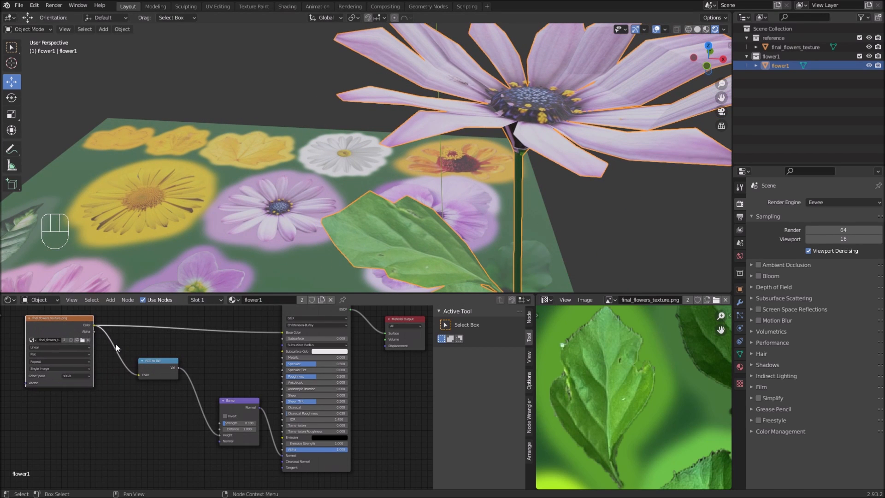
{"action": "left_click_drag", "start_coordinate": [144, 362], "coordinate": [122, 366]}
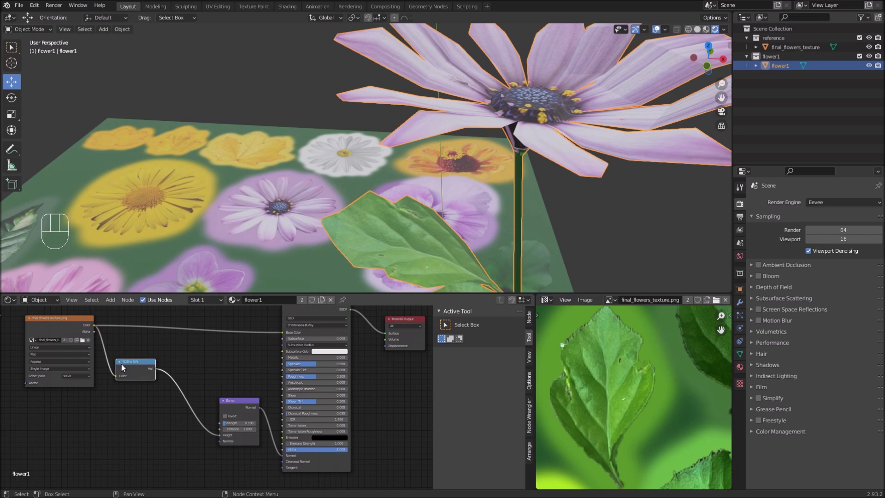
{"action": "key", "text": "shift+a"}
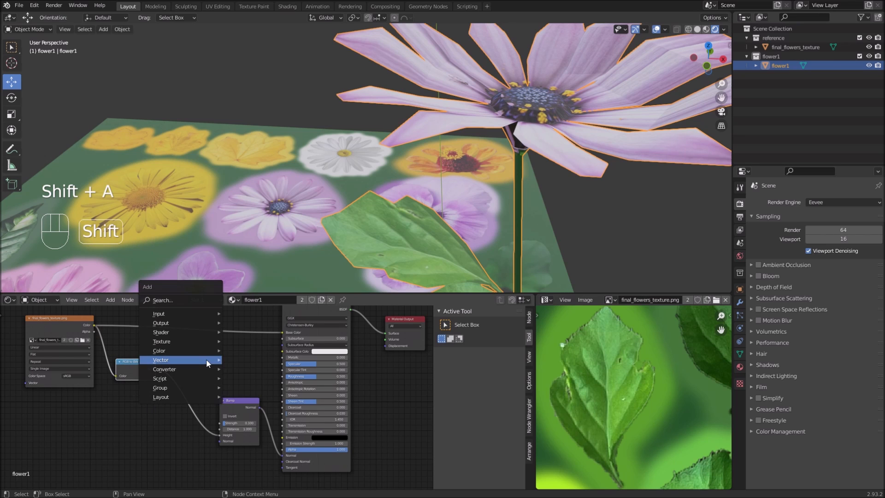
{"action": "mouse_move", "coordinate": [189, 367]}
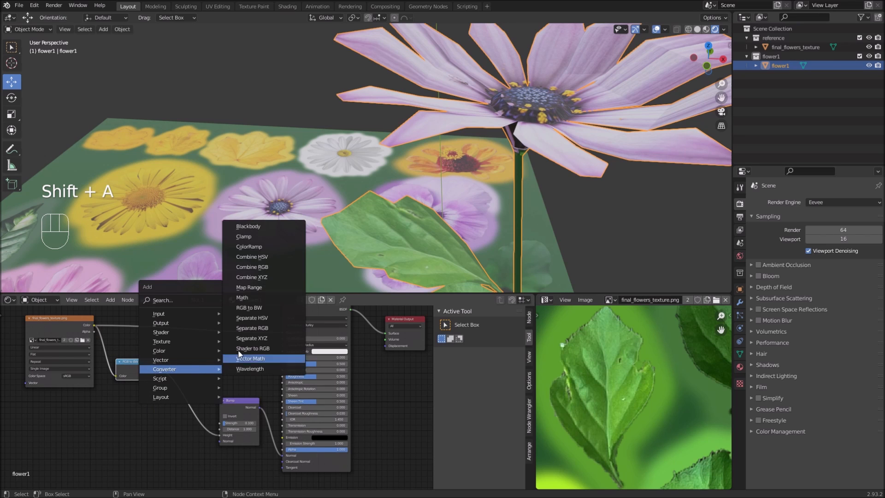
{"action": "left_click", "coordinate": [265, 256]}
{"action": "left_click", "coordinate": [181, 361]}
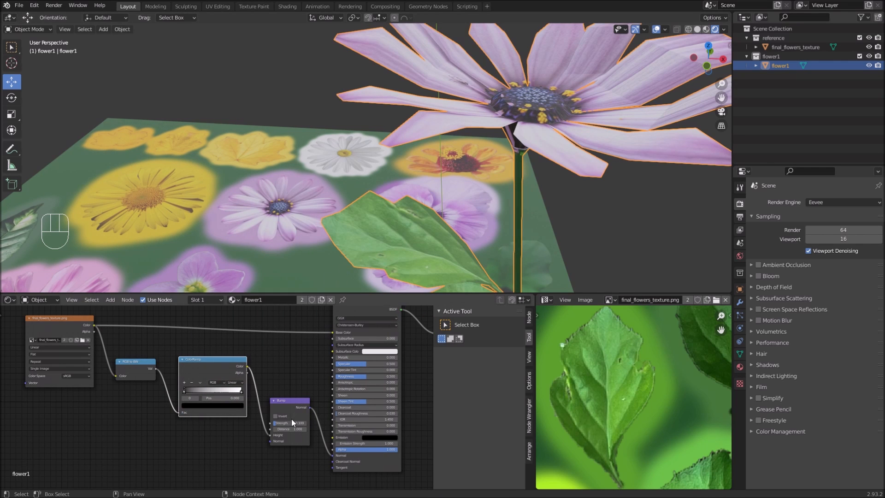
Step: Raise the ColorRamp contrast by moving the black stop to 0.277 and the white stop inward, with Bump strength about 0.19
{"action": "left_click_drag", "start_coordinate": [284, 422], "coordinate": [292, 422]}
{"action": "left_click_drag", "start_coordinate": [293, 422], "coordinate": [295, 422]}
{"action": "left_click_drag", "start_coordinate": [184, 391], "coordinate": [208, 390]}
{"action": "left_click_drag", "start_coordinate": [240, 392], "coordinate": [200, 389]}
{"action": "left_click_drag", "start_coordinate": [279, 425], "coordinate": [280, 425]}
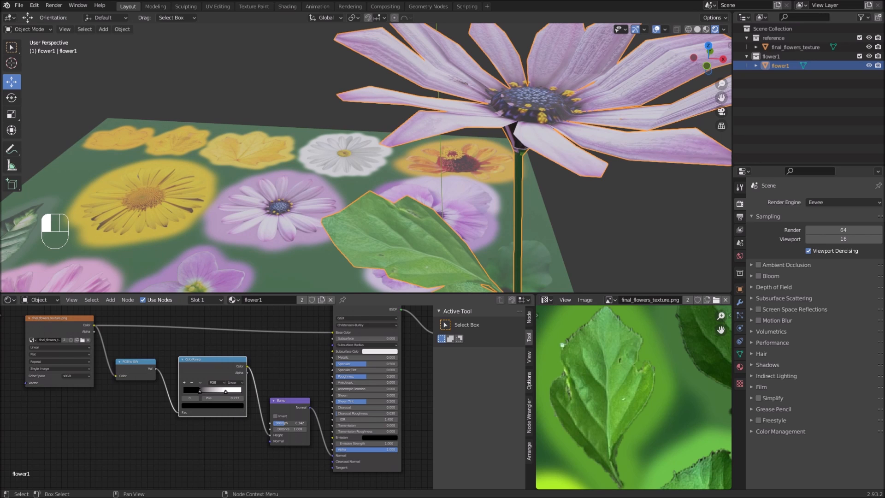
Step: Set the Principled BSDF's roughness to 0.15 to make the flower glossier
{"action": "middle_click_drag", "start_coordinate": [527, 166], "coordinate": [531, 194]}
{"action": "scroll", "coordinate": [365, 378], "scroll_direction": "up", "scroll_amount": 1}
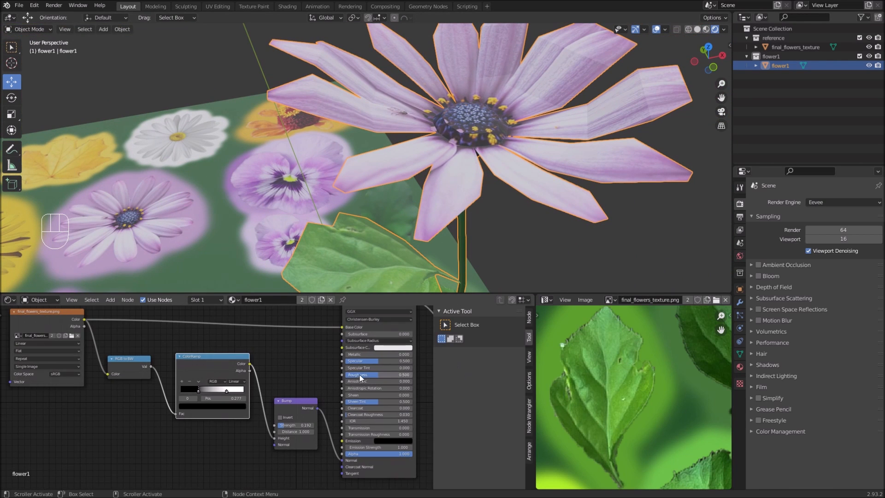
{"action": "left_click_drag", "start_coordinate": [374, 375], "coordinate": [370, 374]}
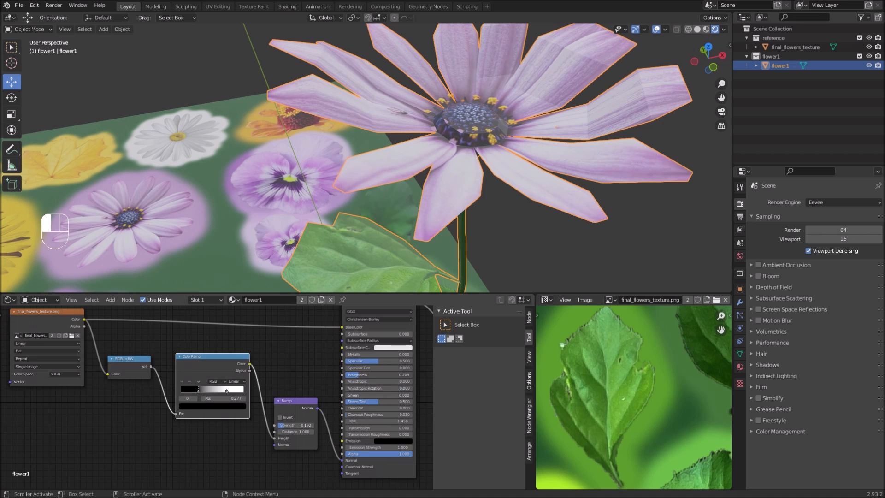
{"action": "middle_click_drag", "start_coordinate": [461, 242], "coordinate": [391, 268]}
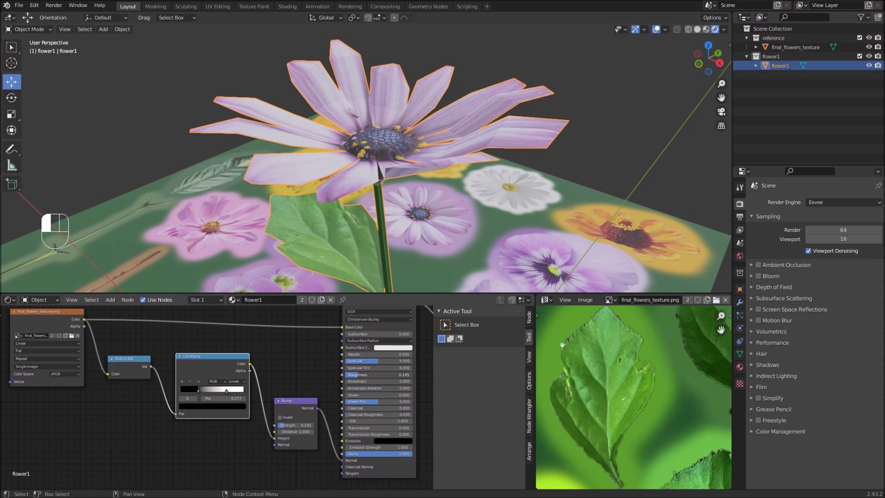
{"action": "left_click", "coordinate": [400, 375]}
{"action": "type", "text": "0.15"}
{"action": "key", "text": "Return"}
Step: Increase the Bump node's strength to about 0.32 and check the relief on the leaf and flower
{"action": "middle_click_drag", "start_coordinate": [413, 51], "coordinate": [364, 198]}
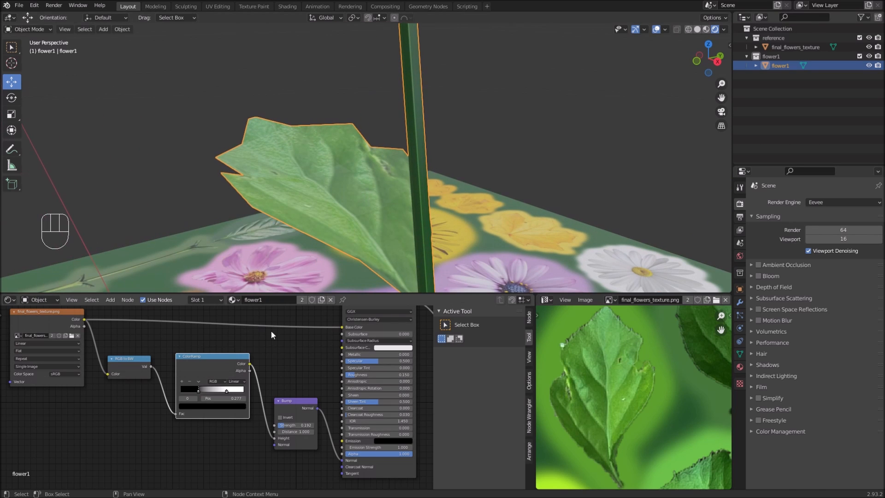
{"action": "left_click_drag", "start_coordinate": [297, 425], "coordinate": [305, 425]}
{"action": "scroll", "coordinate": [353, 170], "scroll_direction": "down", "scroll_amount": 5}
{"action": "middle_click_drag", "start_coordinate": [354, 170], "coordinate": [438, 189]}
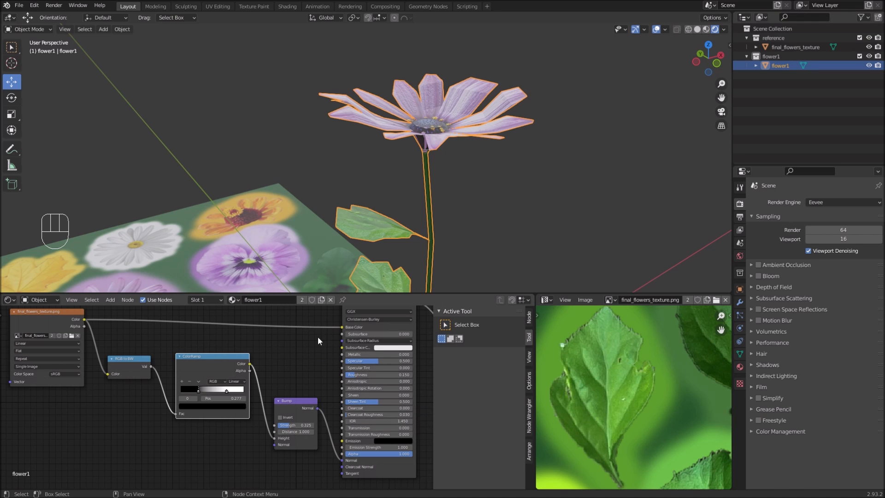
Step: Examine the flower material from several angles, including the underside of the petals and the stem
{"action": "scroll", "coordinate": [297, 317], "scroll_direction": "down", "scroll_amount": 2}
{"action": "middle_click_drag", "start_coordinate": [355, 239], "coordinate": [383, 143]}
{"action": "scroll", "coordinate": [375, 175], "scroll_direction": "down", "scroll_amount": 2}
{"action": "scroll", "coordinate": [405, 142], "scroll_direction": "up", "scroll_amount": 3}
{"action": "middle_click_drag", "start_coordinate": [441, 112], "coordinate": [400, 143], "text": "shift"}
{"action": "scroll", "coordinate": [401, 145], "scroll_direction": "up", "scroll_amount": 2}
{"action": "middle_click_drag", "start_coordinate": [484, 209], "coordinate": [418, 88], "text": "shift"}
{"action": "scroll", "coordinate": [443, 178], "scroll_direction": "down", "scroll_amount": 3}
{"action": "middle_click_drag", "start_coordinate": [448, 187], "coordinate": [390, 190]}
{"action": "scroll", "coordinate": [591, 393], "scroll_direction": "down", "scroll_amount": 8}
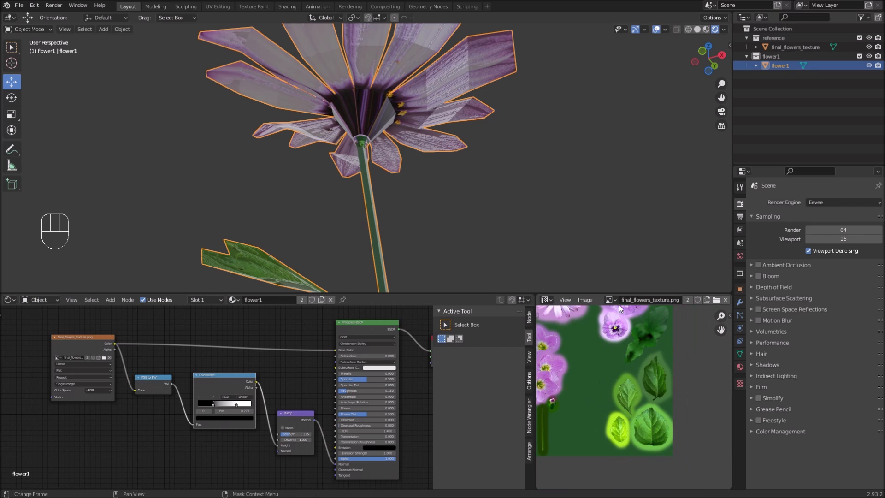
Step: Enlarge the node and image editors and bring the green stem area of the texture image into view
{"action": "left_click_drag", "start_coordinate": [623, 294], "coordinate": [627, 192]}
{"action": "scroll", "coordinate": [597, 341], "scroll_direction": "down", "scroll_amount": 2}
{"action": "middle_click_drag", "start_coordinate": [574, 348], "coordinate": [740, 335], "text": "shift"}
{"action": "scroll", "coordinate": [624, 338], "scroll_direction": "up", "scroll_amount": 3}
{"action": "scroll", "coordinate": [630, 341], "scroll_direction": "up", "scroll_amount": 2}
{"action": "scroll", "coordinate": [629, 339], "scroll_direction": "up", "scroll_amount": 1}
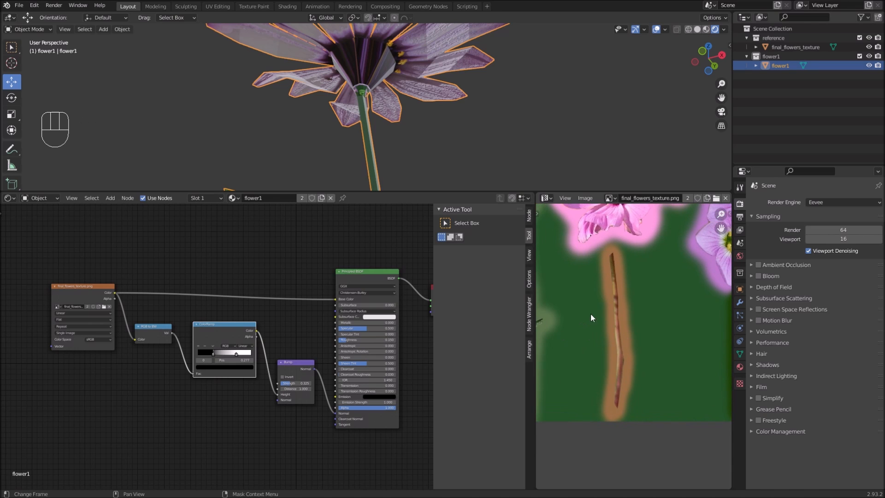
{"action": "scroll", "coordinate": [591, 320], "scroll_direction": "down", "scroll_amount": 2}
{"action": "middle_click_drag", "start_coordinate": [611, 332], "coordinate": [542, 331], "text": "shift"}
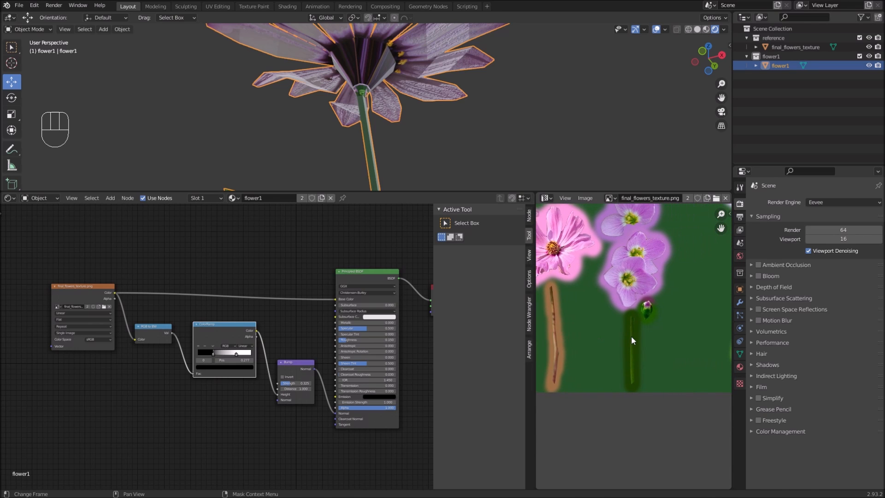
{"action": "scroll", "coordinate": [632, 337], "scroll_direction": "up", "scroll_amount": 1}
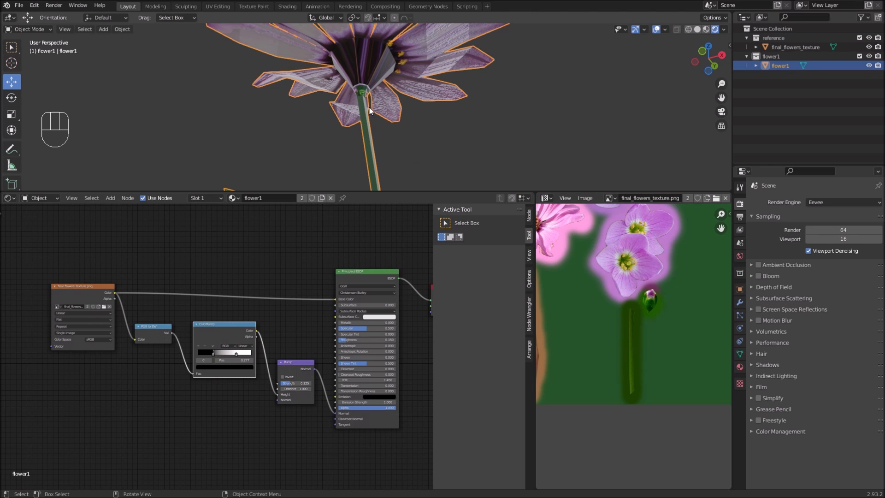
Step: Enter Edit Mode on flower1 and select the face loops along the lower and upper parts of the stem
{"action": "scroll", "coordinate": [368, 101], "scroll_direction": "down", "scroll_amount": 1}
{"action": "key", "text": "Tab"}
{"action": "scroll", "coordinate": [386, 102], "scroll_direction": "down", "scroll_amount": 3}
{"action": "mouse_move", "coordinate": [390, 105]}
{"action": "middle_mouse_down"}
{"action": "mouse_move", "coordinate": [392, 149]}
{"action": "mouse_move", "coordinate": [389, 83]}
{"action": "mouse_move", "coordinate": [386, 109]}
{"action": "middle_mouse_up"}
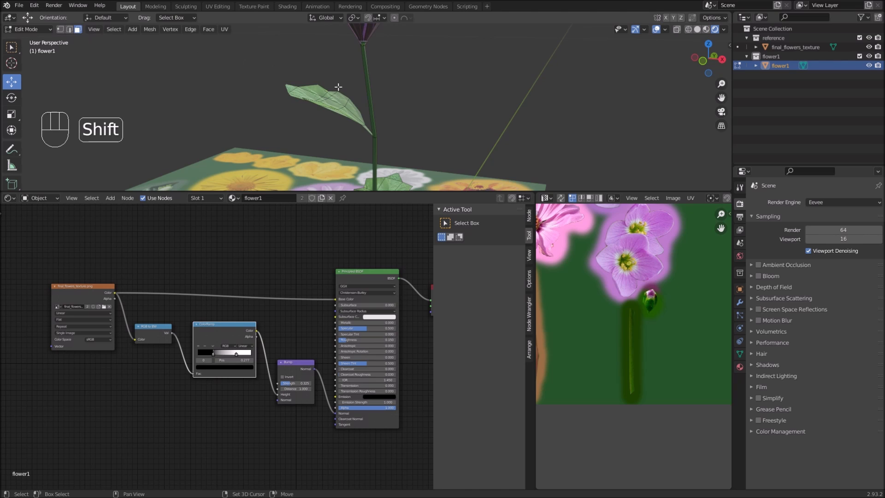
{"action": "middle_click_drag", "start_coordinate": [338, 91], "coordinate": [328, 23], "text": "shift"}
{"action": "middle_click_drag", "start_coordinate": [376, 176], "coordinate": [375, 41]}
{"action": "scroll", "coordinate": [372, 113], "scroll_direction": "down", "scroll_amount": 1}
{"action": "mouse_move", "coordinate": [372, 122]}
{"action": "middle_mouse_down", "text": "shift"}
{"action": "mouse_move", "coordinate": [380, 79]}
{"action": "mouse_move", "coordinate": [382, 119]}
{"action": "mouse_move", "coordinate": [372, 105]}
{"action": "middle_mouse_up", "text": "shift"}
{"action": "scroll", "coordinate": [383, 119], "scroll_direction": "up", "scroll_amount": 5}
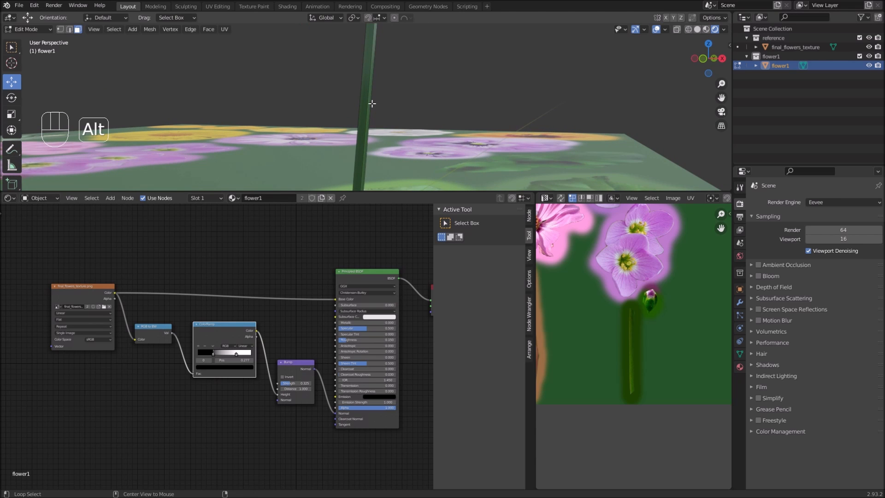
{"action": "left_click", "coordinate": [371, 105], "text": "alt"}
{"action": "middle_click_drag", "start_coordinate": [409, 53], "coordinate": [394, 142], "text": "shift"}
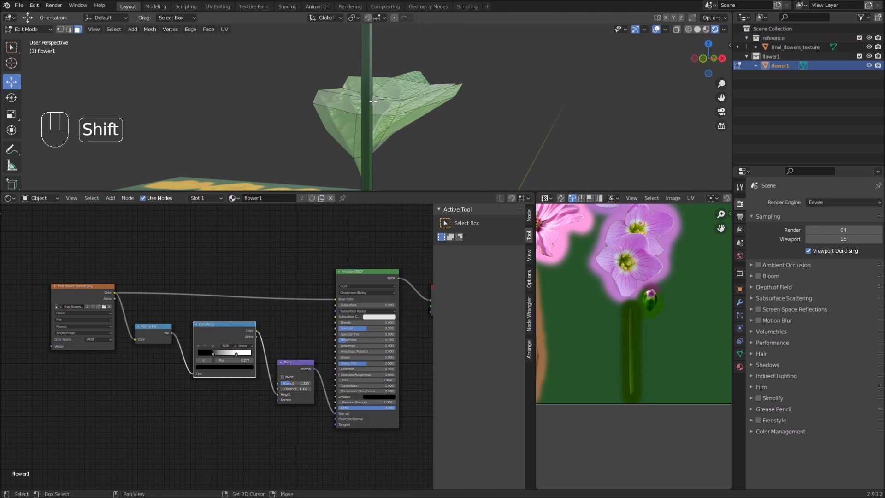
{"action": "middle_click_drag", "start_coordinate": [408, 43], "coordinate": [340, 120], "text": "shift"}
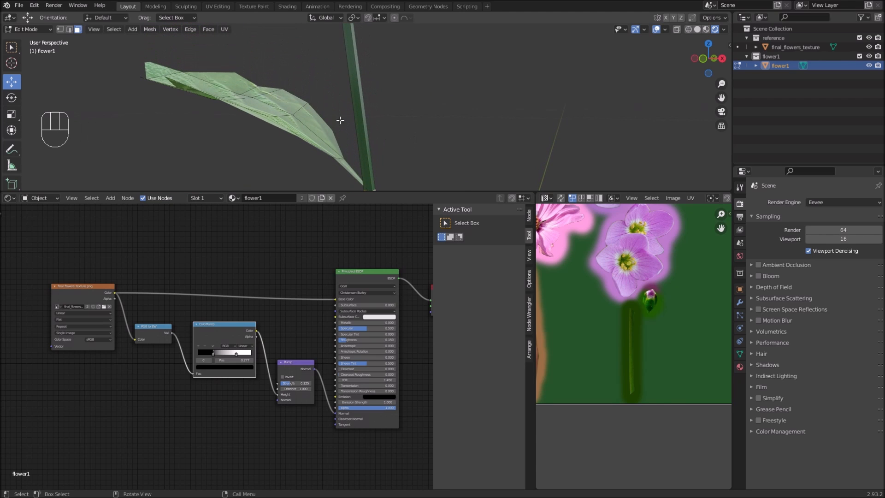
{"action": "left_click", "coordinate": [360, 88], "text": "alt+shift"}
{"action": "middle_click_drag", "start_coordinate": [370, 37], "coordinate": [383, 105], "text": "shift"}
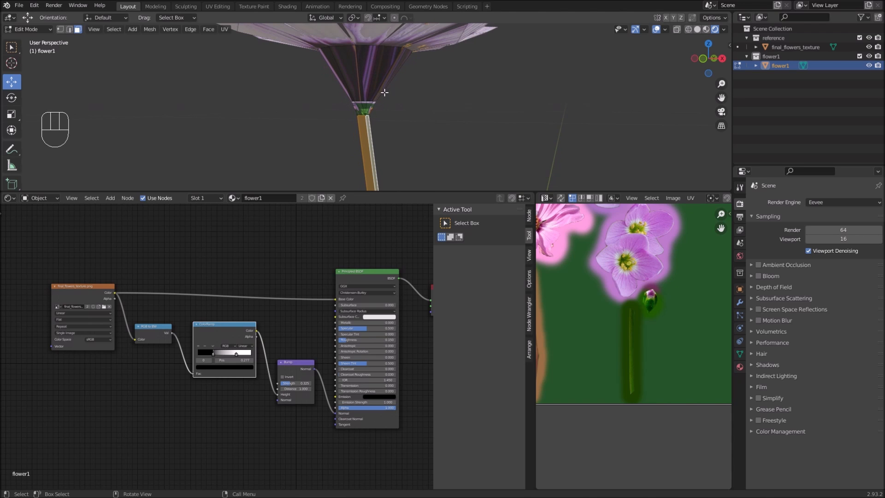
{"action": "middle_click_drag", "start_coordinate": [384, 92], "coordinate": [401, 102], "text": "shift"}
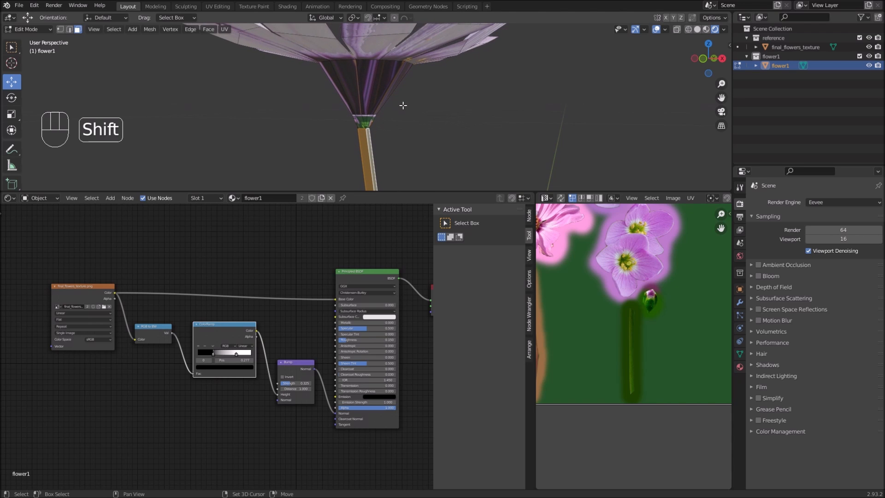
Step: Add the cone-shaped faces beneath the petals to the selection with Circle Select, using X-ray only while selecting
{"action": "left_click", "coordinate": [677, 29]}
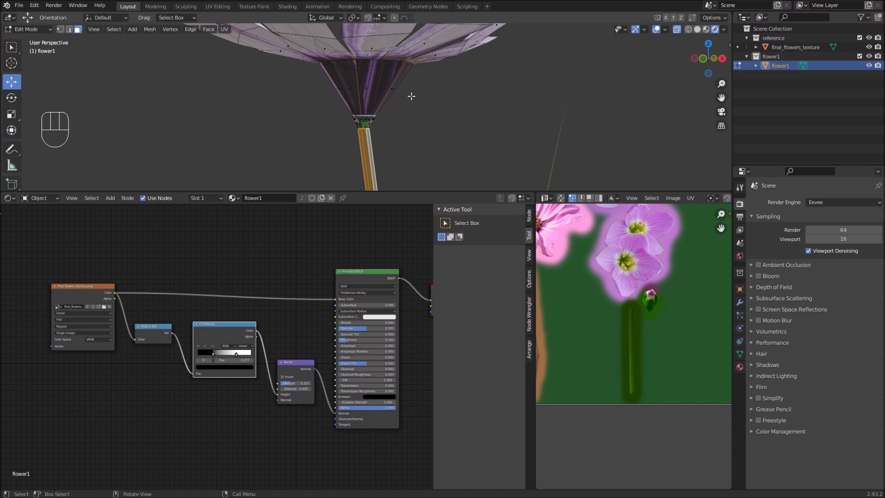
{"action": "key", "text": "c"}
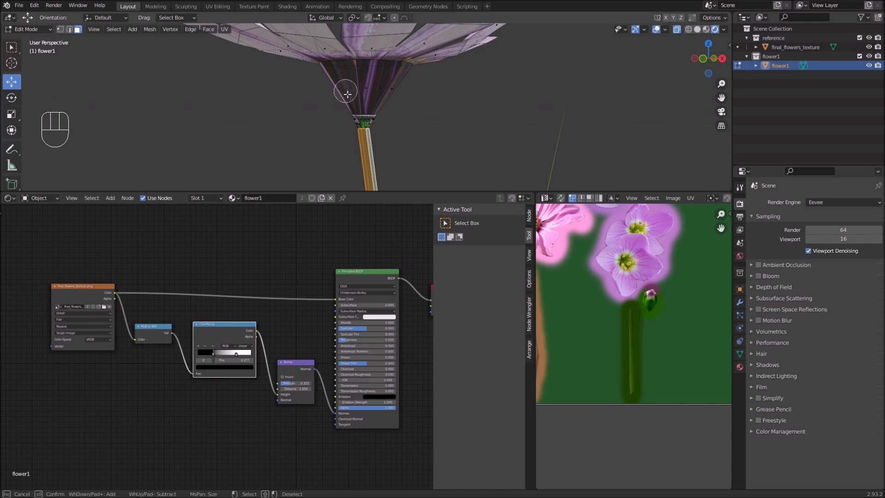
{"action": "mouse_move", "coordinate": [328, 98]}
{"action": "left_mouse_down"}
{"action": "mouse_move", "coordinate": [409, 98]}
{"action": "mouse_move", "coordinate": [359, 117]}
{"action": "left_mouse_up"}
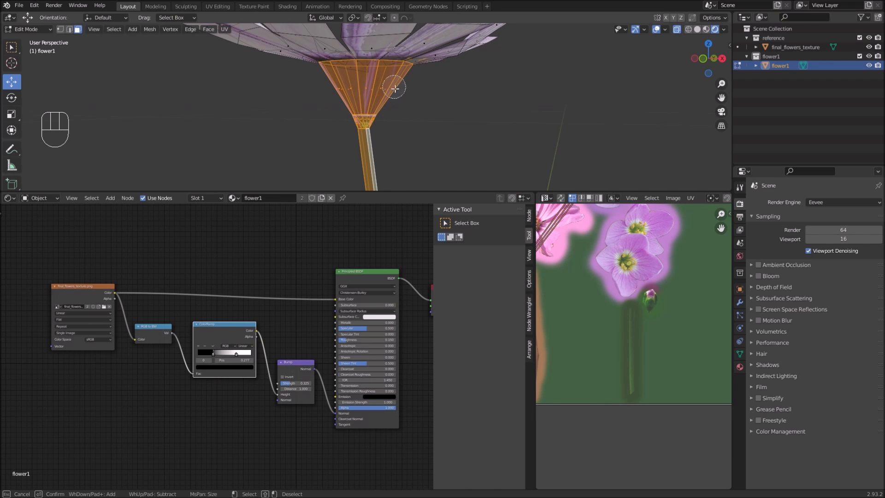
{"action": "right_click", "coordinate": [411, 104]}
{"action": "scroll", "coordinate": [417, 120], "scroll_direction": "down", "scroll_amount": 3}
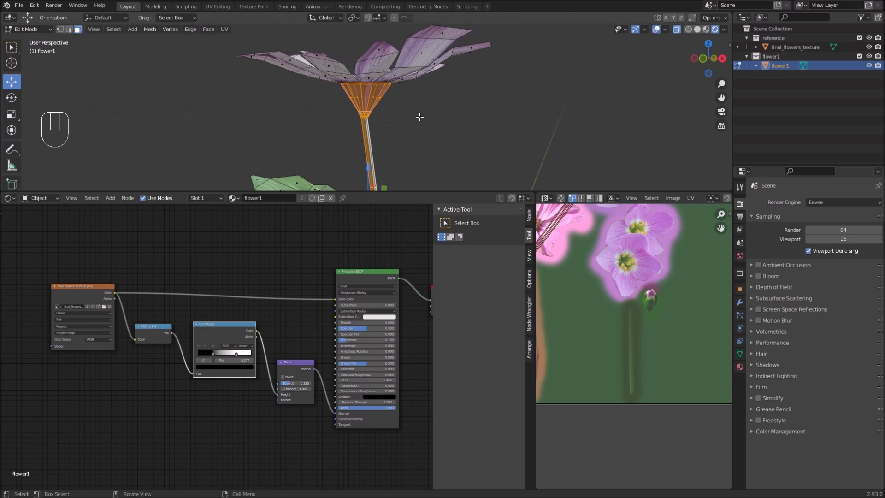
{"action": "left_click", "coordinate": [677, 29]}
Step: Unwrap the selected stem and cone faces with Project from View in the front orthographic view
{"action": "scroll", "coordinate": [446, 123], "scroll_direction": "down", "scroll_amount": 3}
{"action": "middle_click_drag", "start_coordinate": [422, 151], "coordinate": [434, 109], "text": "shift"}
{"action": "scroll", "coordinate": [434, 108], "scroll_direction": "down", "scroll_amount": 3}
{"action": "key", "text": "KP_1"}
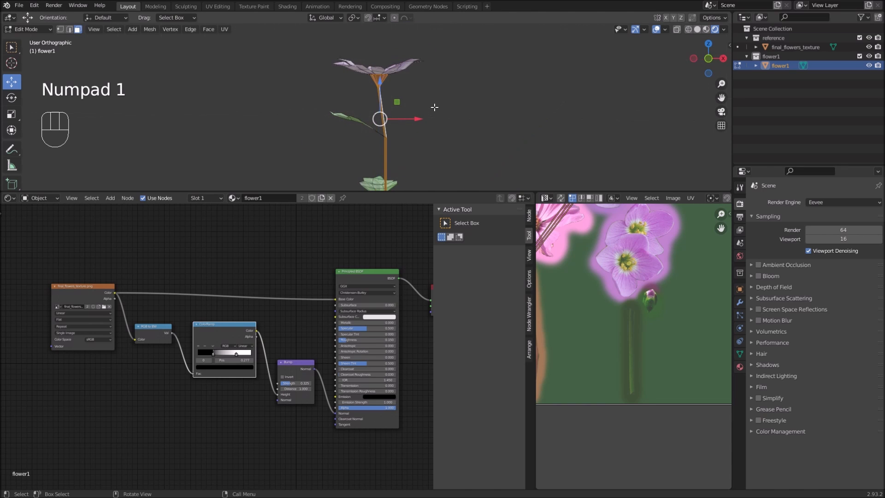
{"action": "mouse_move", "coordinate": [434, 107]}
{"action": "middle_mouse_down", "text": "shift"}
{"action": "mouse_move", "coordinate": [449, 101]}
{"action": "mouse_move", "coordinate": [442, 104]}
{"action": "middle_mouse_up", "text": "shift"}
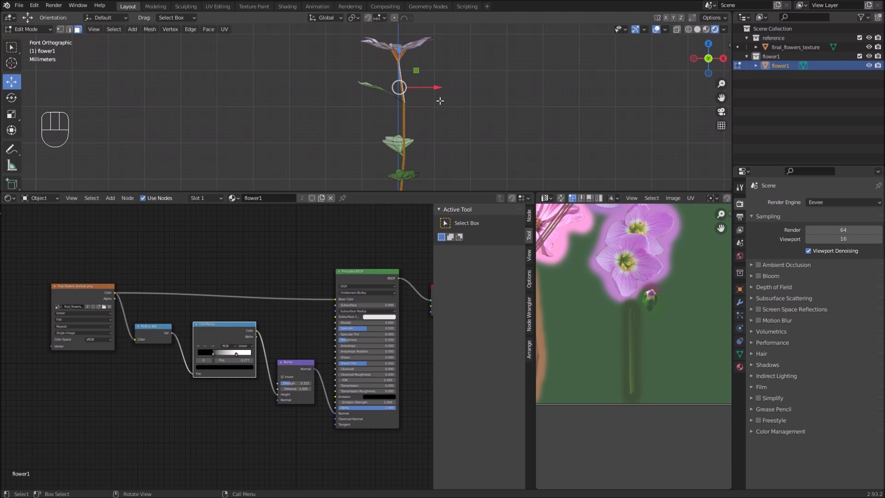
{"action": "key", "text": "u"}
{"action": "left_click", "coordinate": [436, 100]}
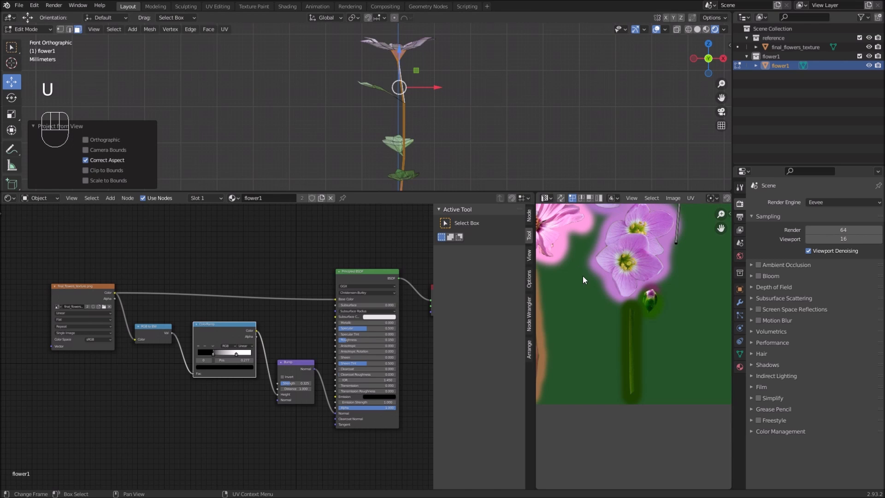
Step: Select all of the projected stem and cone UVs and move them over the green stem in the texture
{"action": "scroll", "coordinate": [583, 276], "scroll_direction": "down", "scroll_amount": 3}
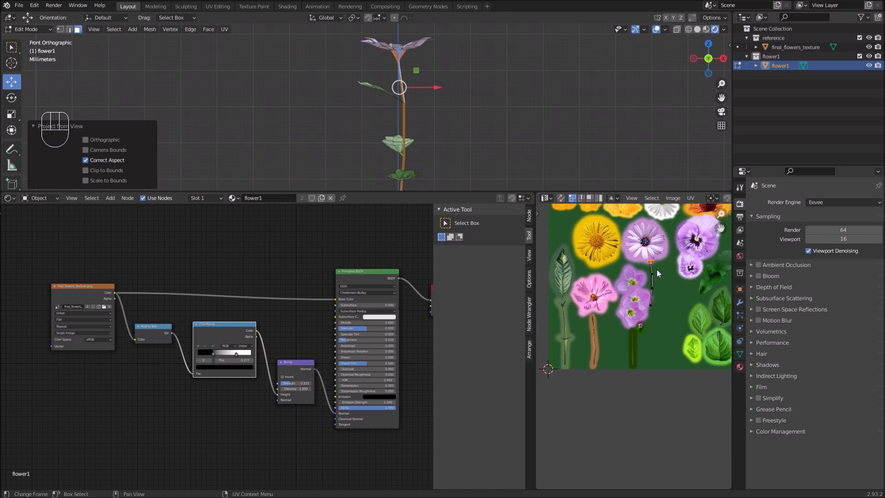
{"action": "key", "text": "a"}
{"action": "scroll", "coordinate": [654, 275], "scroll_direction": "up", "scroll_amount": 3}
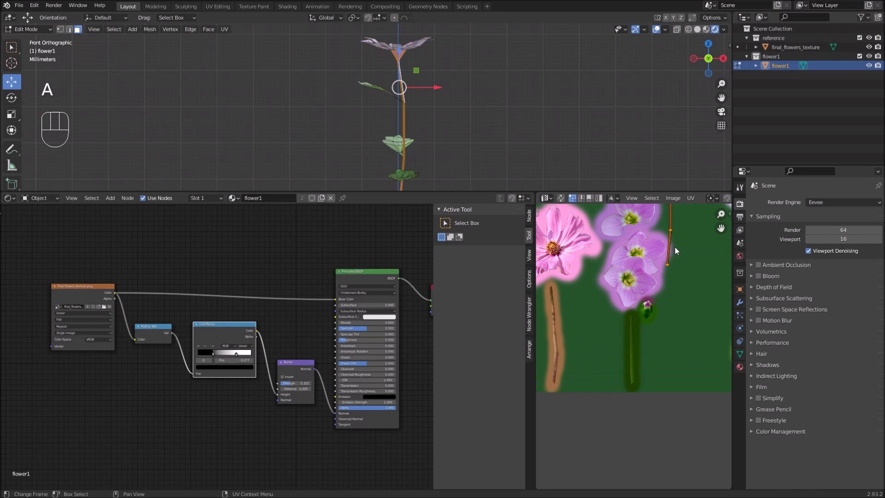
{"action": "key", "text": "g"}
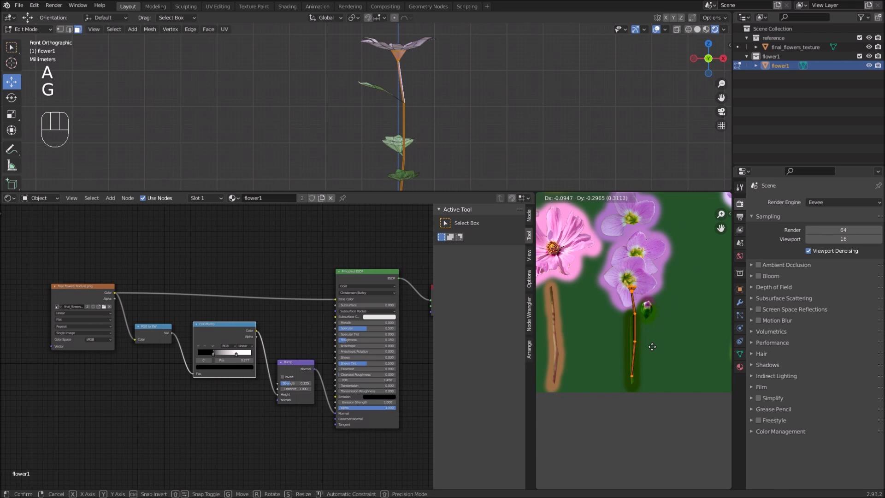
{"action": "left_click", "coordinate": [651, 349]}
Step: Scale the selected UVs uniformly to about 0.7 and move them down so they fit within the texture's green stem
{"action": "scroll", "coordinate": [657, 342], "scroll_direction": "up", "scroll_amount": 3}
{"action": "scroll", "coordinate": [653, 328], "scroll_direction": "down", "scroll_amount": 1}
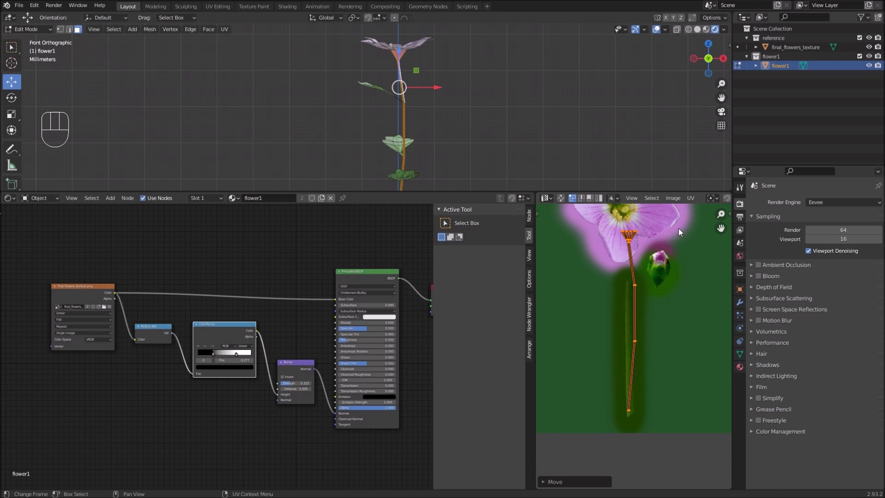
{"action": "key", "text": "s"}
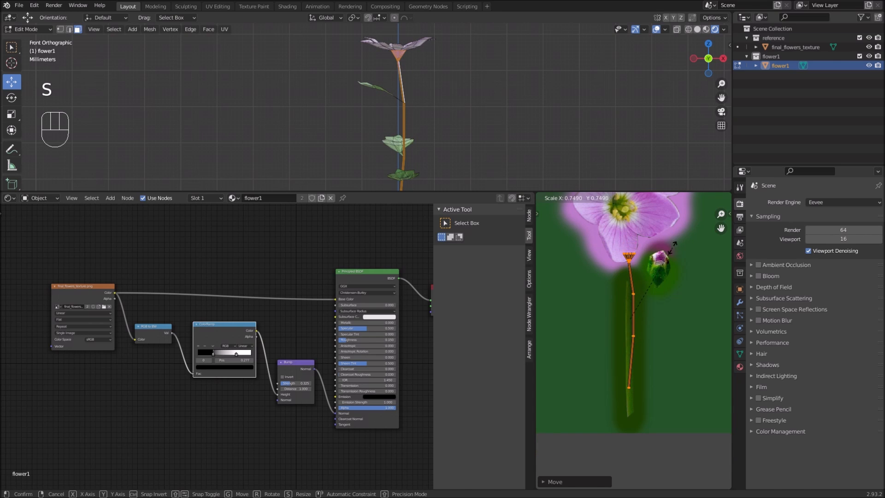
{"action": "left_click", "coordinate": [670, 252]}
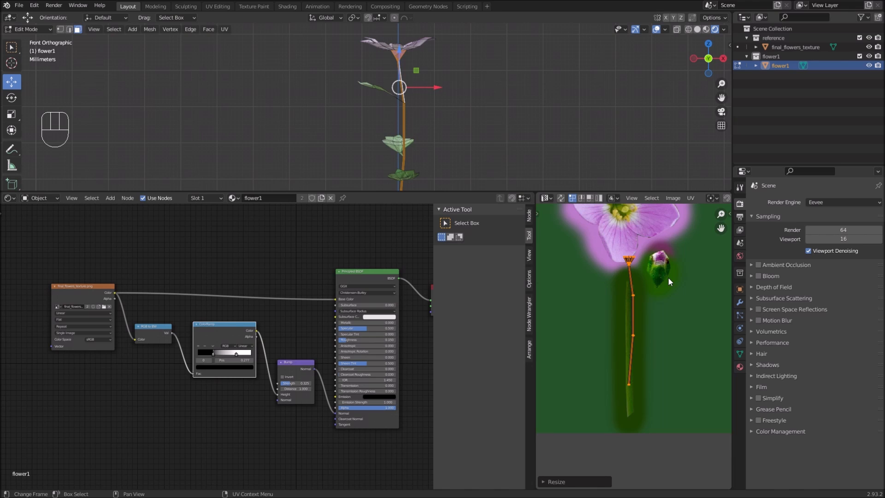
{"action": "key", "text": "g"}
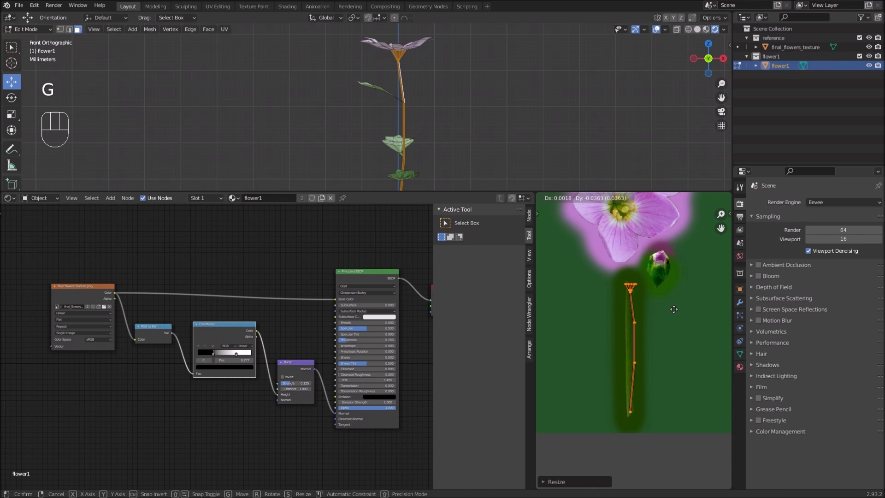
{"action": "left_click", "coordinate": [673, 309]}
{"action": "scroll", "coordinate": [671, 346], "scroll_direction": "up", "scroll_amount": 3}
{"action": "middle_click_drag", "start_coordinate": [665, 343], "coordinate": [670, 337], "text": "shift"}
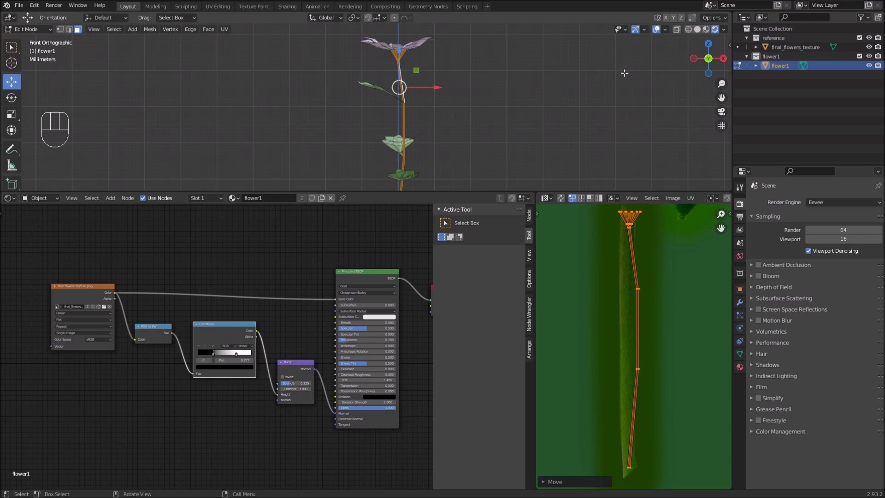
Step: Enable proportional editing for the UVs with the Smooth falloff
{"action": "middle_click_drag", "start_coordinate": [676, 200], "coordinate": [552, 197]}
{"action": "middle_click_drag", "start_coordinate": [652, 198], "coordinate": [607, 201]}
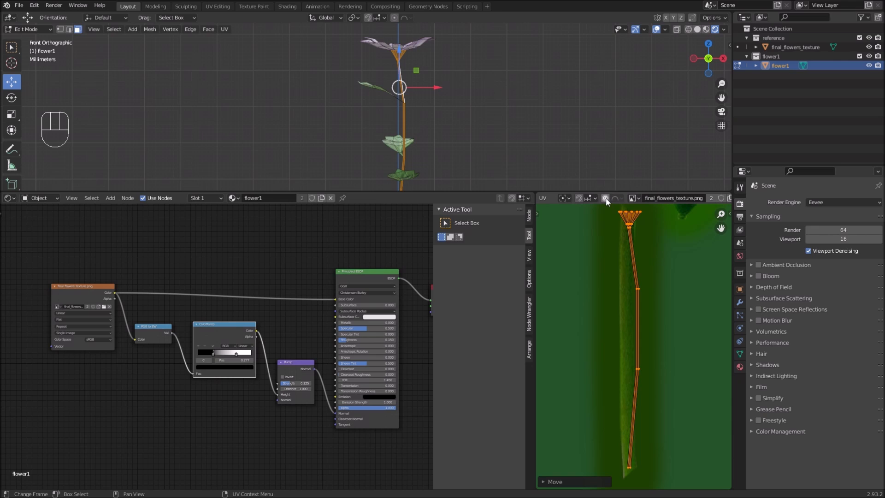
{"action": "left_click", "coordinate": [620, 199]}
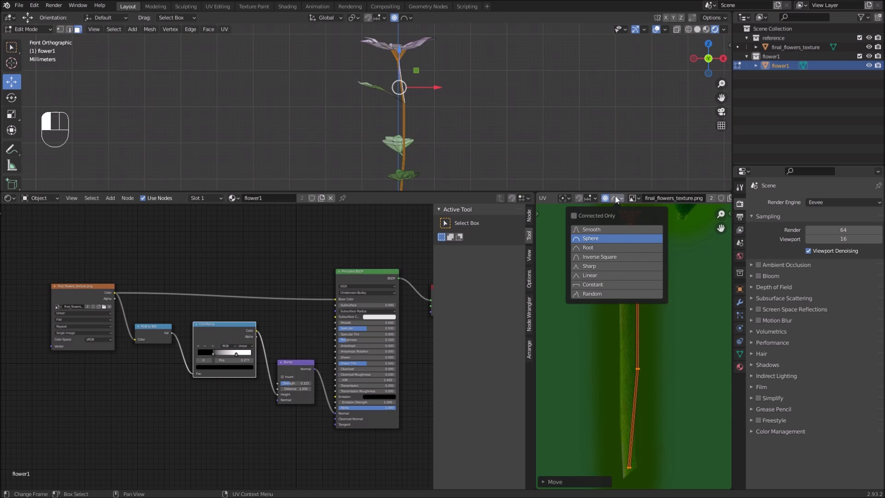
{"action": "left_click", "coordinate": [629, 276]}
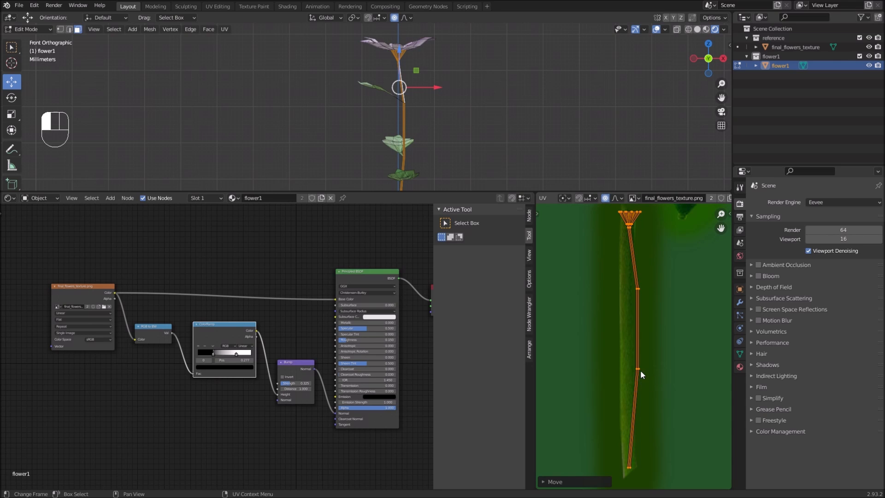
Step: Move the UV vertices at the two middle bends of the stem sideways onto the green stem in the image
{"action": "left_click", "coordinate": [641, 370]}
{"action": "key", "text": "g"}
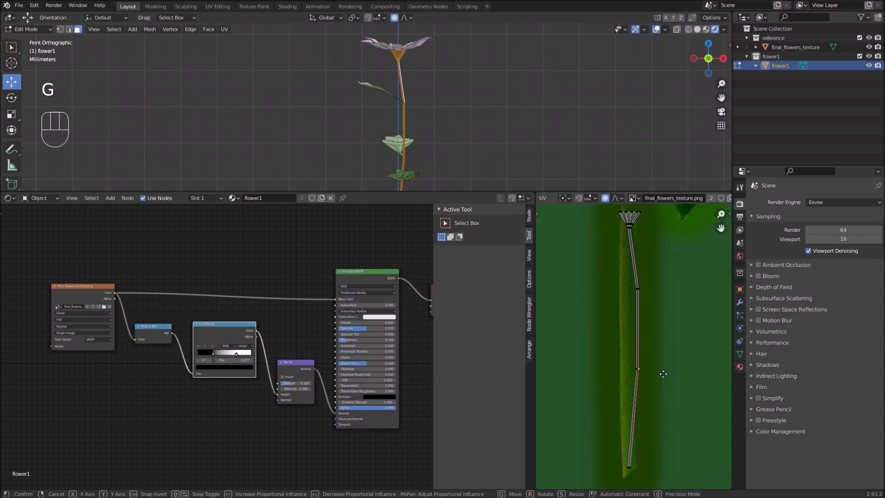
{"action": "left_click", "coordinate": [651, 374]}
{"action": "left_click", "coordinate": [662, 288]}
{"action": "key", "text": "g"}
{"action": "left_click", "coordinate": [651, 291]}
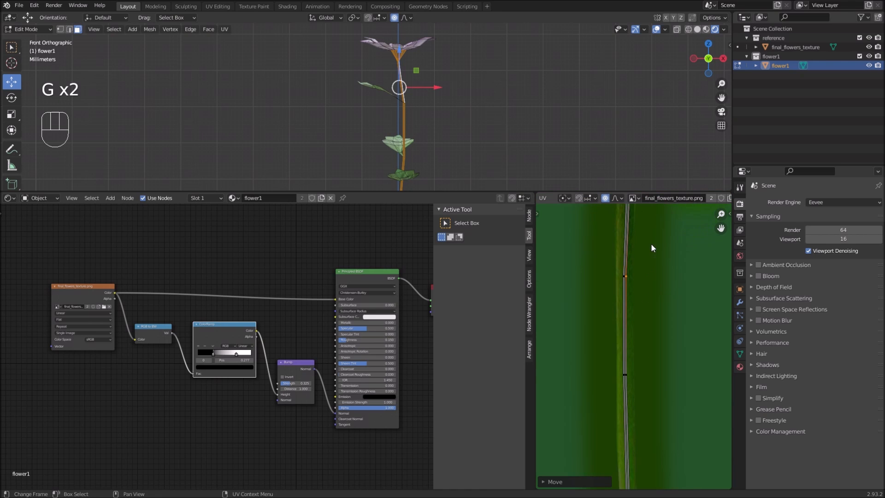
Step: Nudge the UV vertex where the stem meets the cone into line with the straightened stem, using proportional size 0.01
{"action": "scroll", "coordinate": [646, 253], "scroll_direction": "down", "scroll_amount": 2}
{"action": "scroll", "coordinate": [646, 253], "scroll_direction": "up", "scroll_amount": 2}
{"action": "scroll", "coordinate": [643, 272], "scroll_direction": "up", "scroll_amount": 1, "text": "shift"}
{"action": "left_click", "coordinate": [629, 266]}
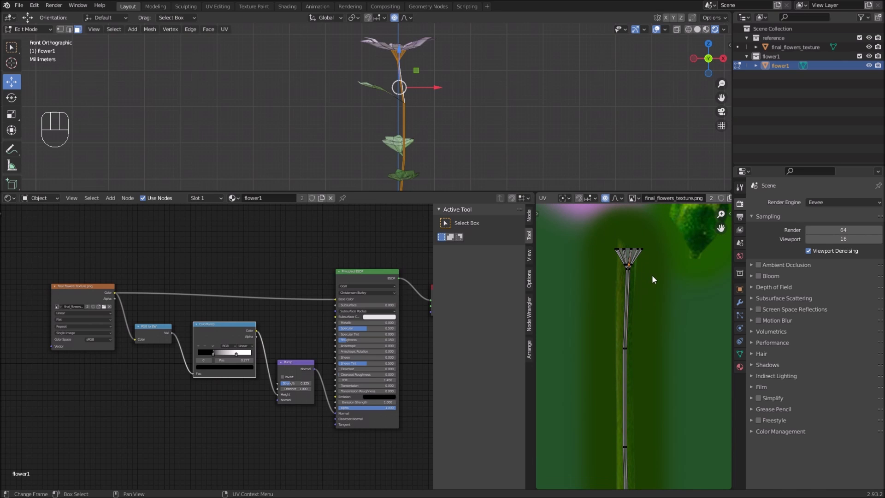
{"action": "key", "text": "g"}
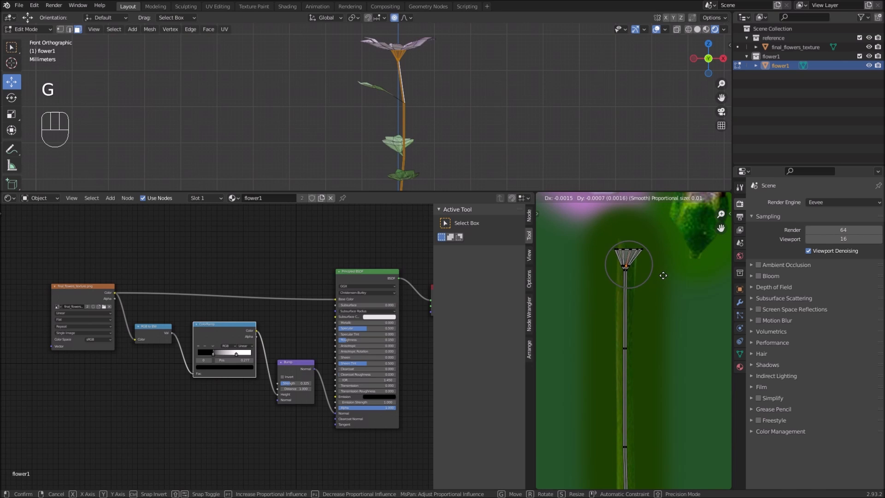
{"action": "left_click", "coordinate": [662, 278]}
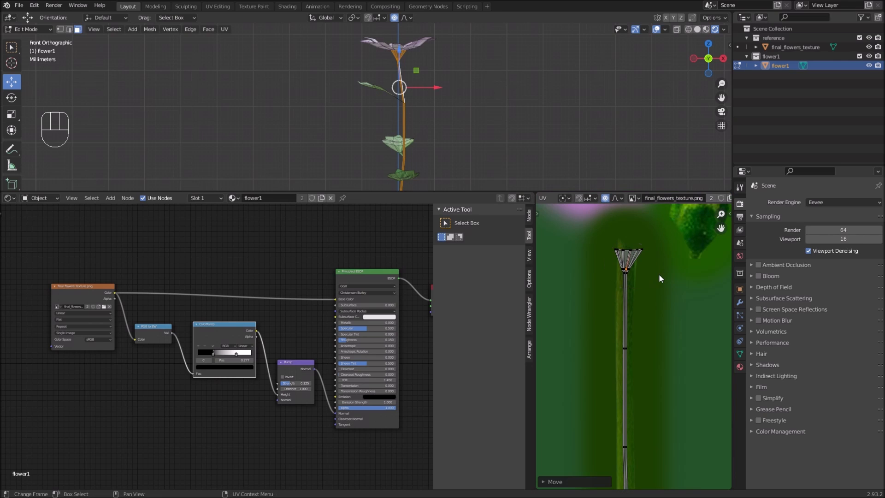
Step: Widen the UVs at the stem's upper middle bend by scaling its vertices about 4.7 times
{"action": "left_click", "coordinate": [629, 349]}
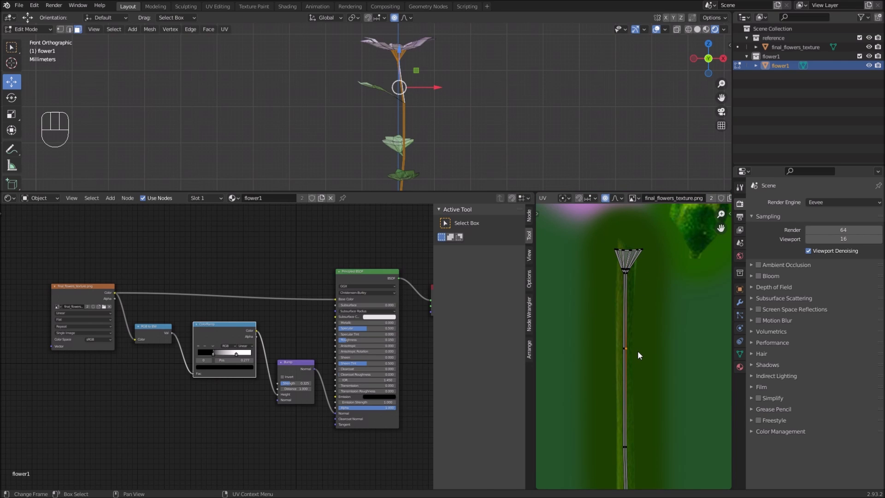
{"action": "left_click", "coordinate": [622, 348], "text": "shift"}
{"action": "key", "text": "s"}
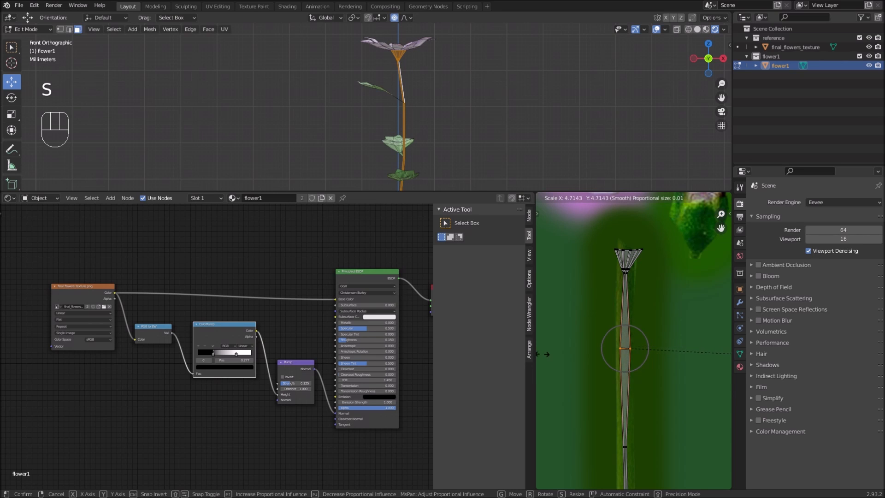
{"action": "left_click", "coordinate": [550, 356]}
Step: Widen the UVs at the stem's lower middle bend and at its bottom end to match the texture's stem width
{"action": "middle_click_drag", "start_coordinate": [661, 437], "coordinate": [652, 314], "text": "shift"}
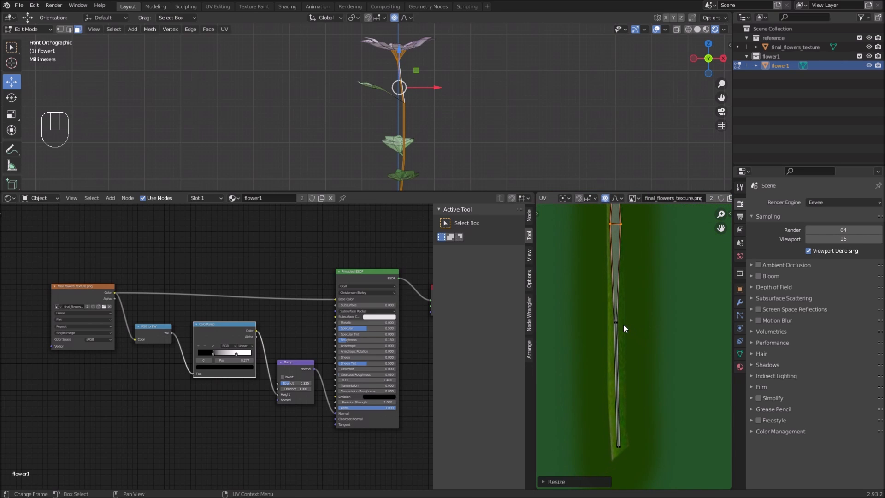
{"action": "left_click", "coordinate": [624, 323]}
{"action": "left_click", "coordinate": [608, 324], "text": "shift"}
{"action": "key", "text": "s"}
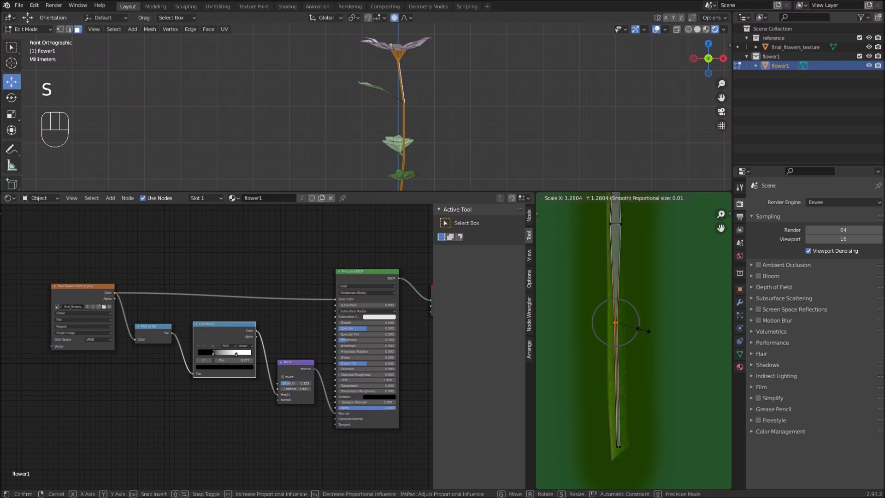
{"action": "left_click", "coordinate": [698, 338]}
{"action": "left_click", "coordinate": [623, 448]}
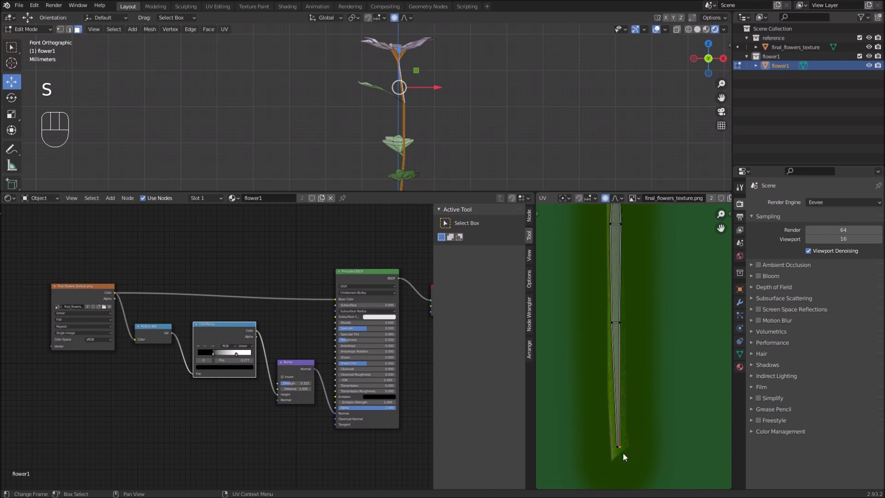
{"action": "key", "text": "s"}
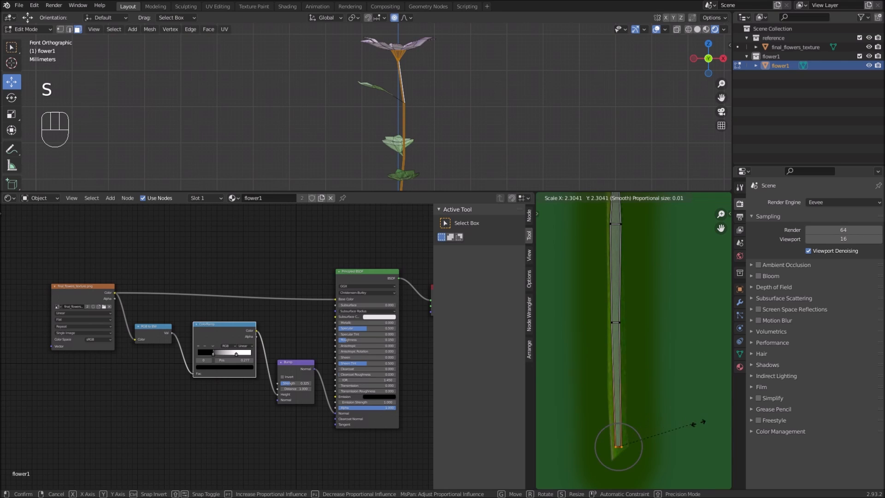
{"action": "left_click", "coordinate": [721, 420]}
Step: Spread the UVs around the cone's narrow base by about 2.1 and reposition the vertex at the top of the stem
{"action": "scroll", "coordinate": [669, 274], "scroll_direction": "up", "scroll_amount": 5, "text": "shift"}
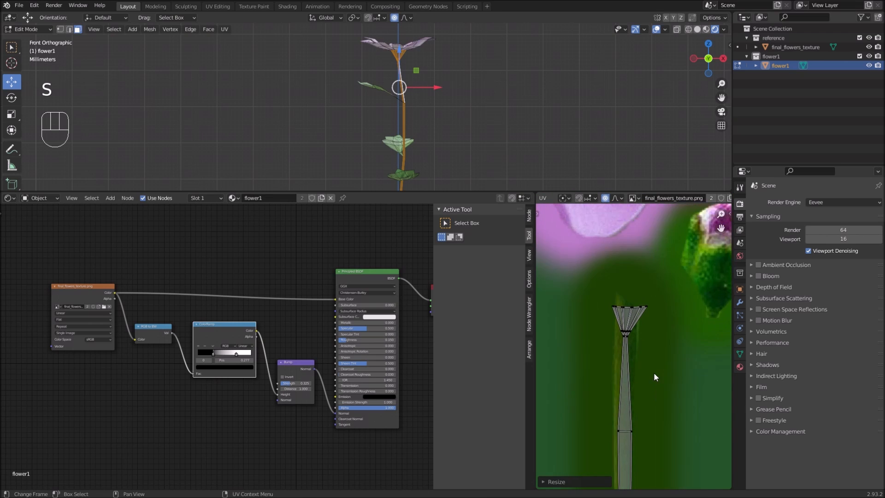
{"action": "scroll", "coordinate": [654, 375], "scroll_direction": "up", "scroll_amount": 3}
{"action": "scroll", "coordinate": [630, 344], "scroll_direction": "down", "scroll_amount": 1}
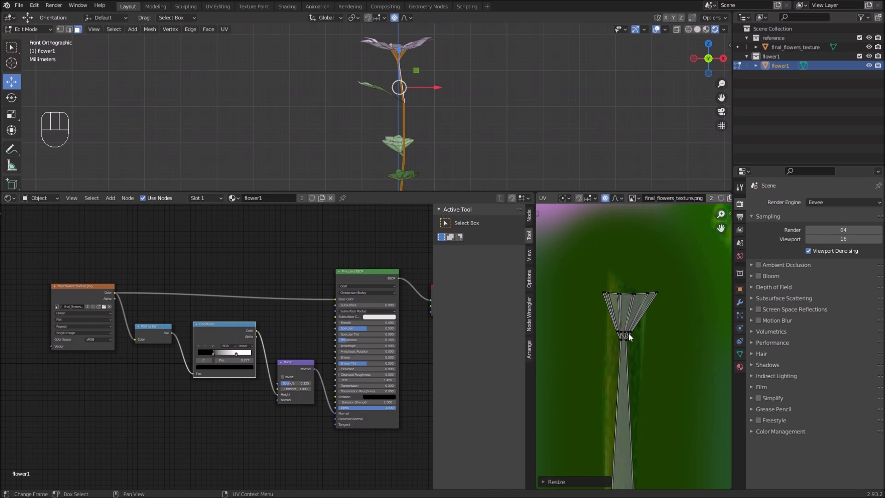
{"action": "scroll", "coordinate": [626, 330], "scroll_direction": "down", "scroll_amount": 2}
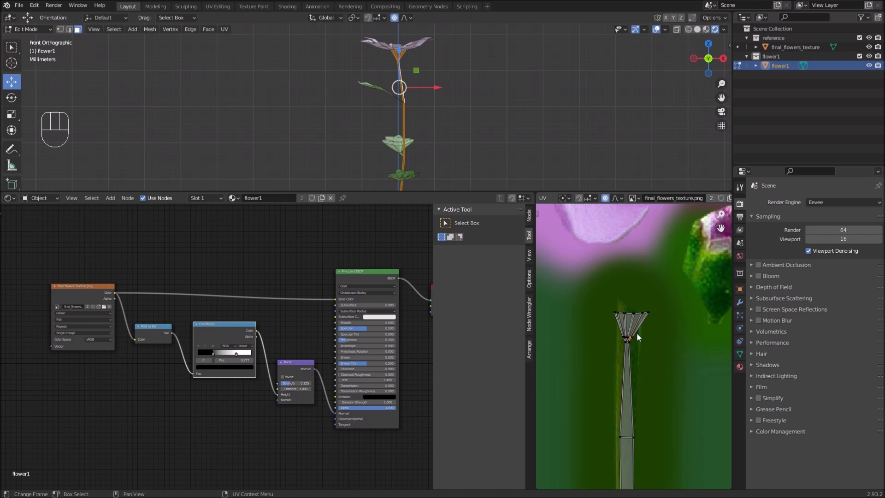
{"action": "key", "text": "s"}
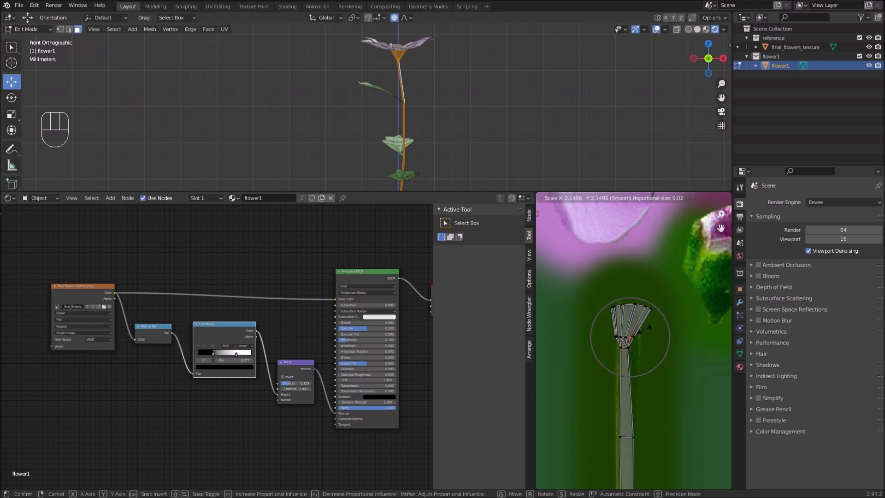
{"action": "left_click", "coordinate": [646, 328]}
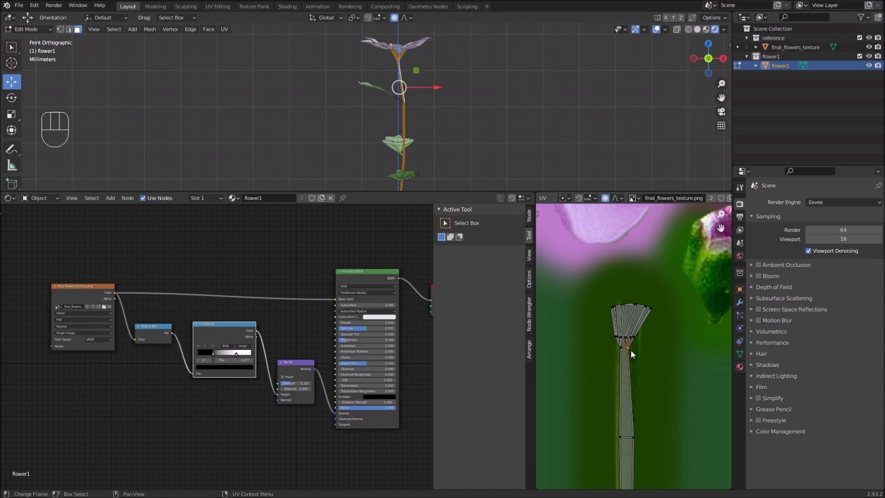
{"action": "key", "text": "g"}
{"action": "scroll", "coordinate": [640, 365], "scroll_direction": "down", "scroll_amount": 7}
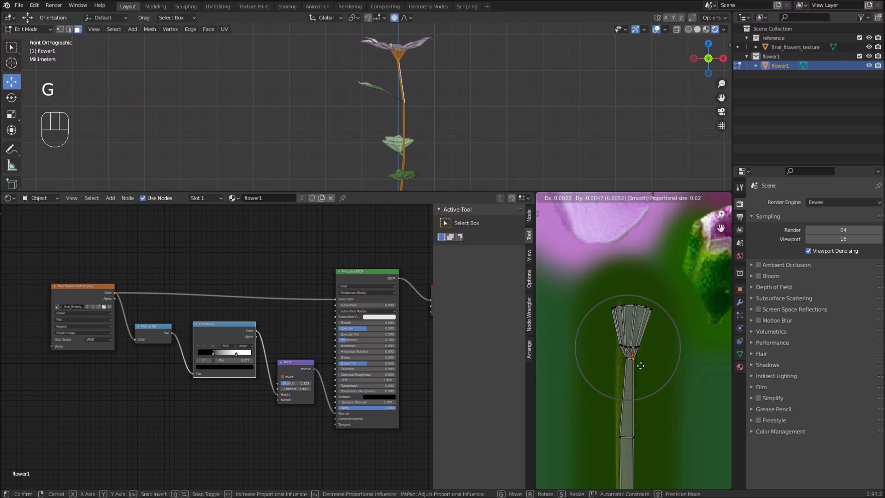
{"action": "left_click", "coordinate": [636, 369]}
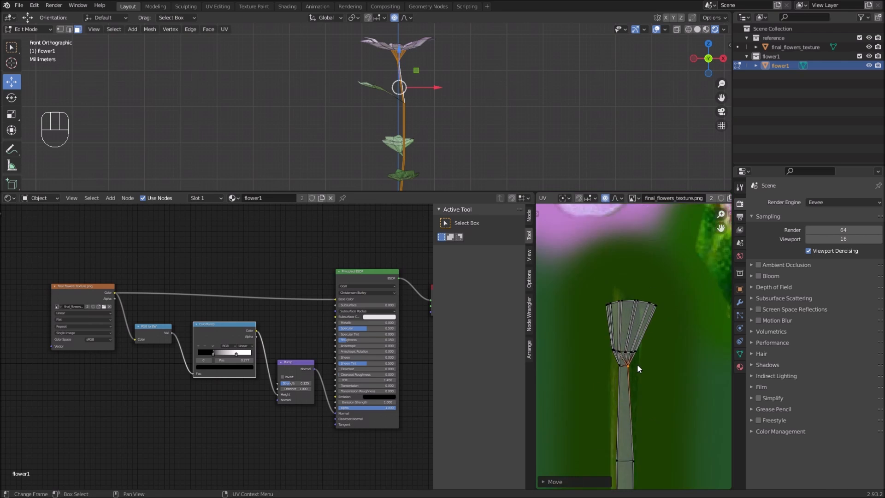
Step: Scale the UVs of the cone's top rim to about 0.5, shift them slightly down, and leave Edit Mode
{"action": "scroll", "coordinate": [627, 328], "scroll_direction": "up", "scroll_amount": 4}
{"action": "left_click", "coordinate": [684, 278]}
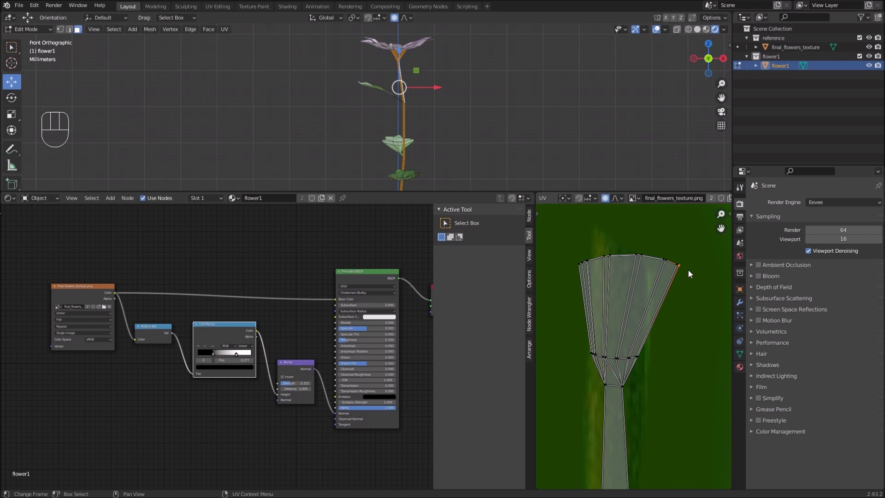
{"action": "left_click", "coordinate": [653, 257], "text": "alt"}
{"action": "key", "text": "s"}
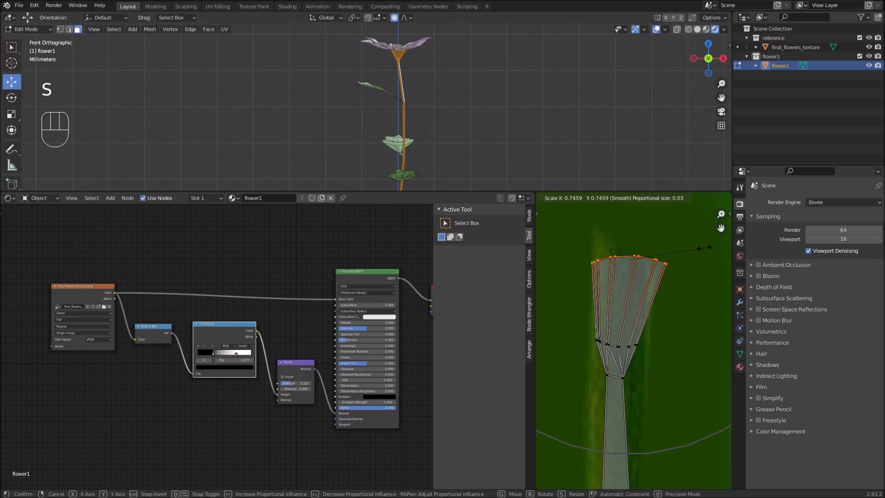
{"action": "scroll", "coordinate": [695, 253], "scroll_direction": "up", "scroll_amount": 1}
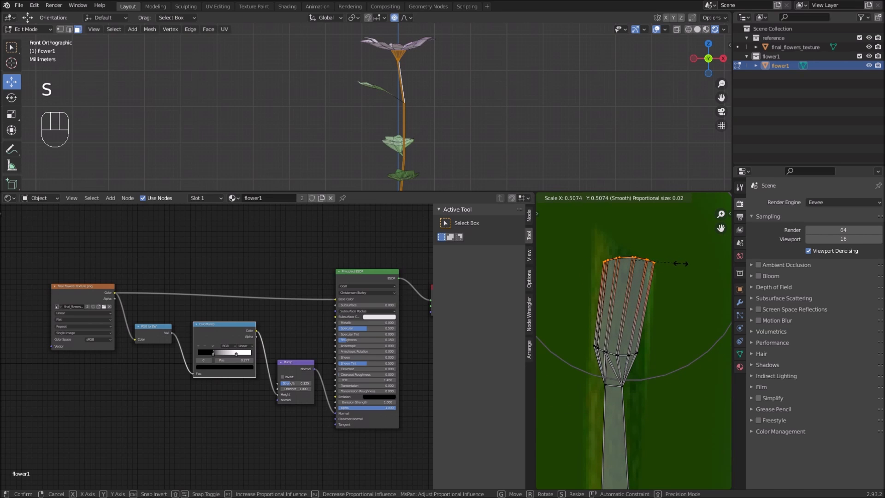
{"action": "left_click", "coordinate": [681, 263]}
{"action": "key", "text": "g"}
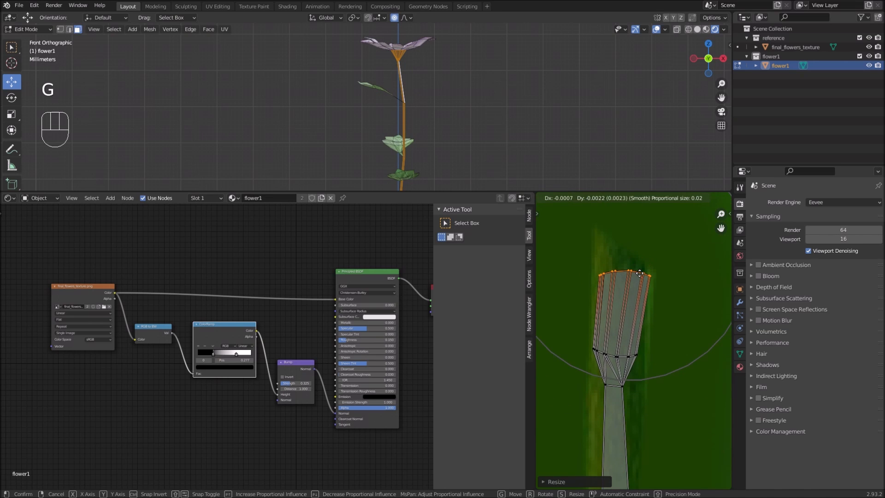
{"action": "left_click", "coordinate": [634, 272]}
{"action": "scroll", "coordinate": [629, 299], "scroll_direction": "down", "scroll_amount": 5}
{"action": "key", "text": "Tab"}
Step: Examine the textured flower from an angled perspective view beside the reference image plane
{"action": "scroll", "coordinate": [468, 105], "scroll_direction": "up", "scroll_amount": 2}
{"action": "mouse_move", "coordinate": [468, 104]}
{"action": "middle_mouse_down"}
{"action": "mouse_move", "coordinate": [435, 94]}
{"action": "mouse_move", "coordinate": [408, 112]}
{"action": "mouse_move", "coordinate": [468, 132]}
{"action": "mouse_move", "coordinate": [438, 125]}
{"action": "mouse_move", "coordinate": [436, 109]}
{"action": "mouse_move", "coordinate": [416, 126]}
{"action": "mouse_move", "coordinate": [421, 101]}
{"action": "mouse_move", "coordinate": [431, 121]}
{"action": "mouse_move", "coordinate": [453, 127]}
{"action": "mouse_move", "coordinate": [465, 108]}
{"action": "mouse_move", "coordinate": [432, 134]}
{"action": "mouse_move", "coordinate": [443, 133]}
{"action": "mouse_move", "coordinate": [457, 113]}
{"action": "middle_mouse_up"}
{"action": "scroll", "coordinate": [435, 94], "scroll_direction": "down", "scroll_amount": 5}
{"action": "scroll", "coordinate": [454, 110], "scroll_direction": "up", "scroll_amount": 1}
{"action": "scroll", "coordinate": [454, 110], "scroll_direction": "down", "scroll_amount": 2}
{"action": "scroll", "coordinate": [444, 131], "scroll_direction": "up", "scroll_amount": 2}
{"action": "middle_click_drag", "start_coordinate": [242, 128], "coordinate": [322, 145], "text": "shift"}
{"action": "middle_click_drag", "start_coordinate": [465, 97], "coordinate": [413, 129], "text": "shift"}
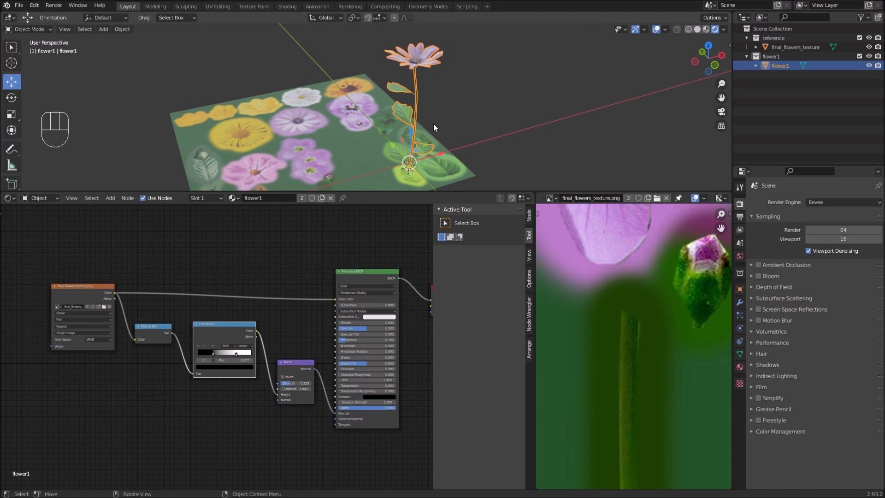
{"action": "mouse_move", "coordinate": [433, 130]}
{"action": "middle_mouse_down"}
{"action": "mouse_move", "coordinate": [425, 130]}
{"action": "mouse_move", "coordinate": [436, 134]}
{"action": "mouse_move", "coordinate": [440, 121]}
{"action": "middle_mouse_up"}
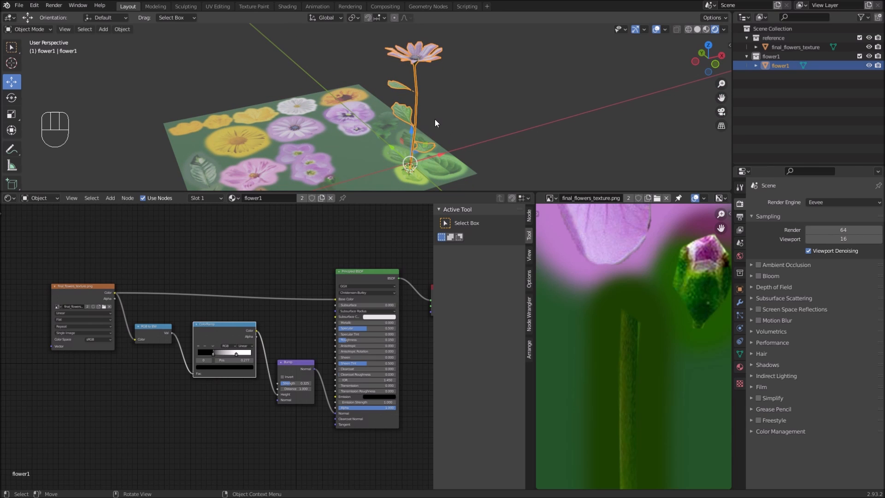
{"action": "middle_click_drag", "start_coordinate": [436, 127], "coordinate": [447, 127]}
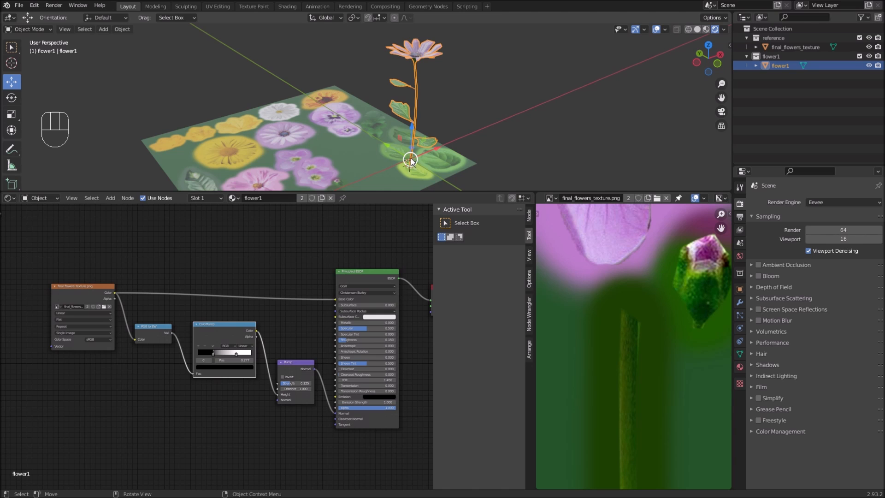
{"action": "middle_click_drag", "start_coordinate": [417, 156], "coordinate": [388, 157]}
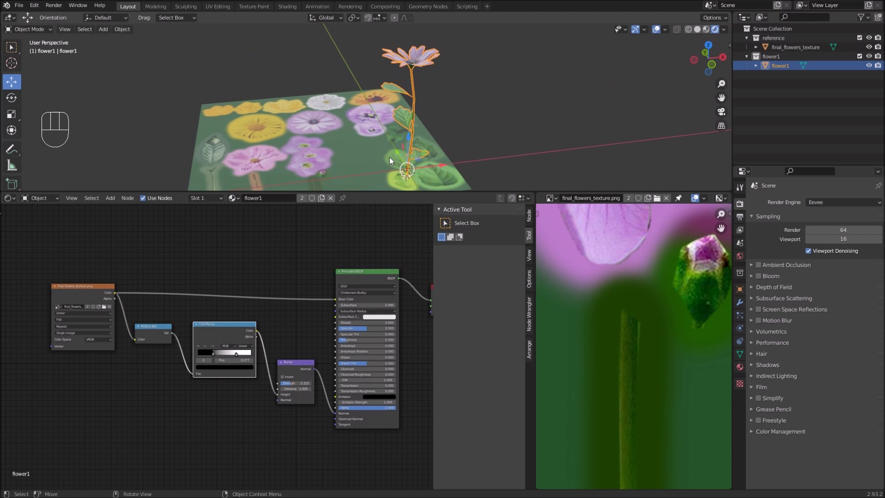
{"action": "middle_click_drag", "start_coordinate": [364, 149], "coordinate": [347, 138]}
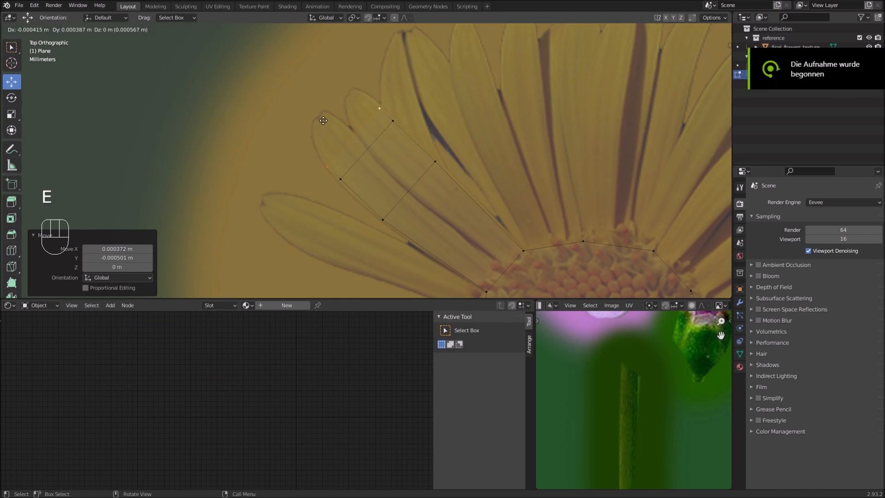
Step: Shape the upper-left petals of the yellow flower by positioning, extruding and tapering their tips over the reference image
{"action": "key", "text": "g"}
{"action": "key", "text": "g"}
{"action": "key", "text": "s"}
{"action": "left_click", "coordinate": [447, 67]}
{"action": "key", "text": "e"}
{"action": "left_click", "coordinate": [262, 147]}
{"action": "key", "text": "s"}
{"action": "left_click", "coordinate": [276, 157]}
Step: Extrude further petals along the left side of the yellow flower and narrow their tips to the reference
{"action": "middle_click_drag", "start_coordinate": [300, 207], "coordinate": [300, 141], "text": "shift"}
{"action": "key", "text": "s"}
{"action": "key", "text": "e"}
{"action": "left_click_drag", "start_coordinate": [408, 214], "coordinate": [333, 239]}
{"action": "key", "text": "e"}
{"action": "left_click", "coordinate": [323, 216]}
{"action": "key", "text": "s"}
{"action": "left_click", "coordinate": [364, 150]}
{"action": "middle_click_drag", "start_coordinate": [364, 151], "coordinate": [364, 256], "text": "shift"}
{"action": "left_click_drag", "start_coordinate": [249, 76], "coordinate": [284, 161]}
{"action": "key", "text": "s"}
{"action": "scroll", "coordinate": [356, 102], "scroll_direction": "down", "scroll_amount": 2}
Step: Extrude the lower-left petals from the centre's rim, then scale their edges to follow the reference outline
{"action": "middle_click_drag", "start_coordinate": [436, 184], "coordinate": [339, 80], "text": "shift"}
{"action": "left_click", "coordinate": [338, 61]}
{"action": "left_click", "coordinate": [372, 78], "text": "shift"}
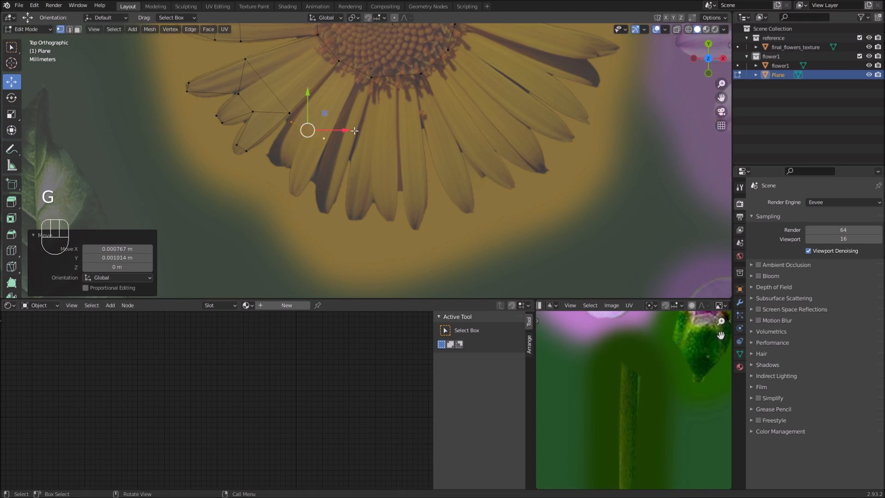
{"action": "left_click", "coordinate": [354, 133]}
{"action": "key", "text": "s"}
{"action": "left_click", "coordinate": [359, 133]}
{"action": "scroll", "coordinate": [358, 132], "scroll_direction": "up", "scroll_amount": 1}
{"action": "middle_click_drag", "start_coordinate": [364, 138], "coordinate": [364, 164], "text": "shift"}
{"action": "key", "text": "e"}
{"action": "left_click", "coordinate": [400, 218]}
{"action": "key", "text": "s"}
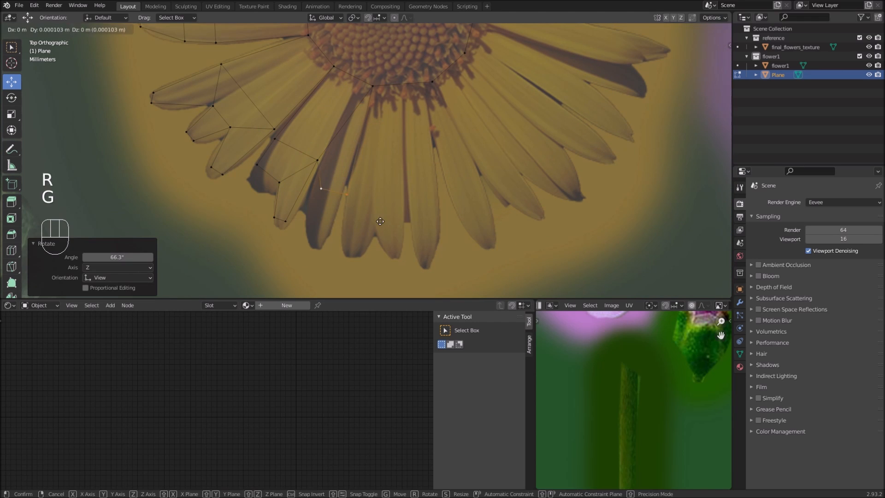
Step: Extrude a petal from the edge at the bottom of the centre's rim and scale its tip to about 0.61
{"action": "middle_click_drag", "start_coordinate": [396, 167], "coordinate": [330, 168], "text": "shift"}
{"action": "left_click", "coordinate": [305, 87]}
{"action": "left_click", "coordinate": [364, 83], "text": "shift"}
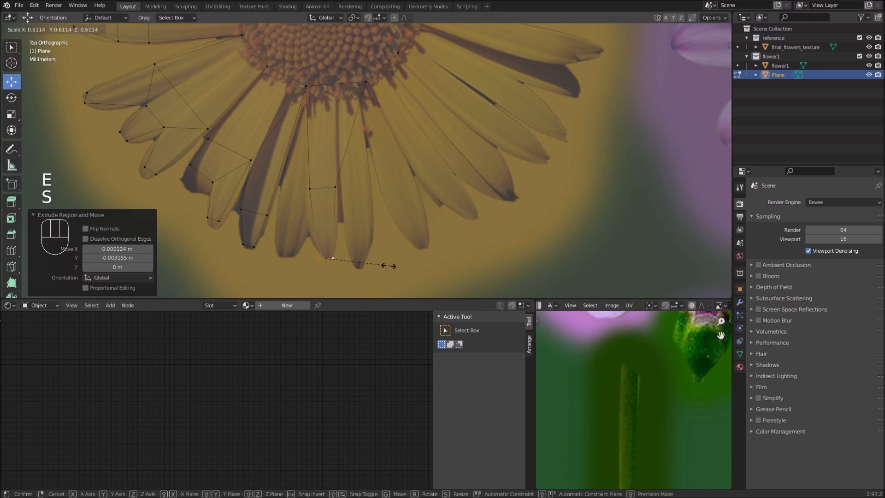
{"action": "left_click", "coordinate": [431, 175]}
{"action": "key", "text": "e"}
{"action": "key", "text": "s"}
{"action": "left_click", "coordinate": [298, 191]}
Step: Extrude and taper the adjacent bottom petal, then move a misplaced vertex on its neighbour
{"action": "left_click", "coordinate": [328, 85], "text": "shift"}
{"action": "key", "text": "e"}
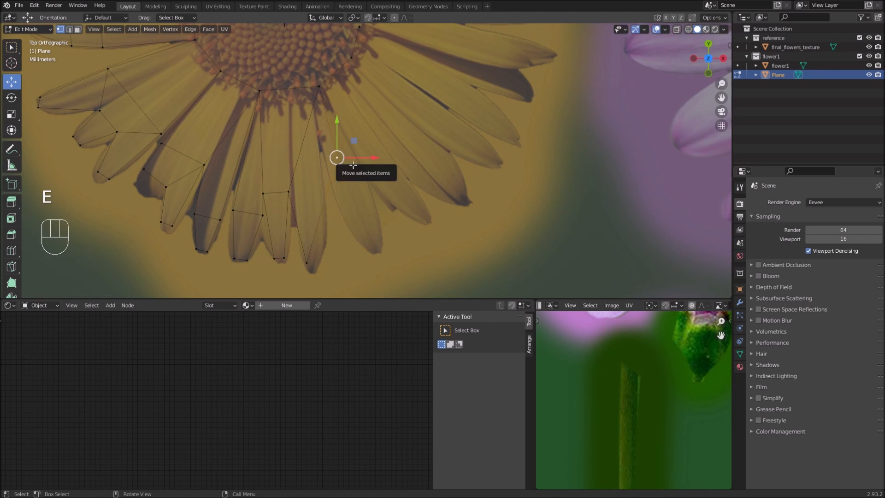
{"action": "key", "text": "e"}
{"action": "key", "text": "s"}
{"action": "left_click", "coordinate": [347, 232]}
{"action": "left_click", "coordinate": [272, 193]}
{"action": "key", "text": "g"}
{"action": "left_click", "coordinate": [276, 170]}
{"action": "key", "text": "KP_7"}
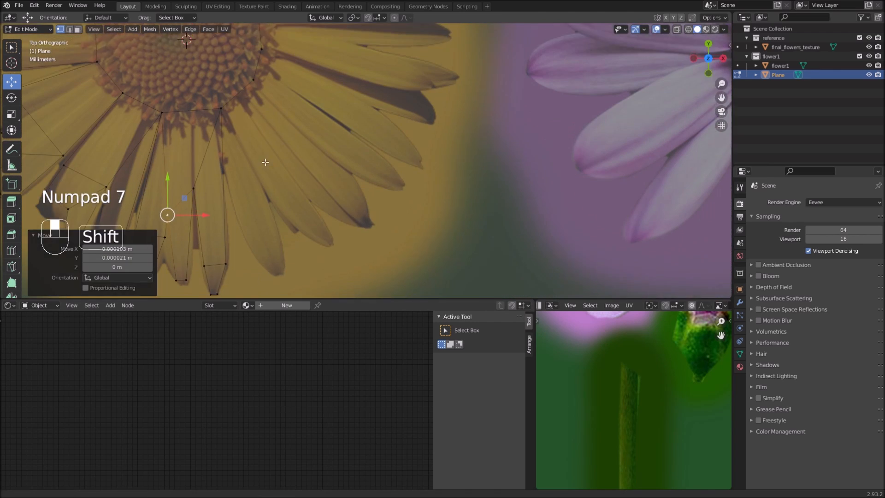
Step: Extrude a petal from the lower-right rim edge out to the reference tip and scale its end to about 0.34
{"action": "left_click", "coordinate": [225, 89]}
{"action": "left_click", "coordinate": [258, 59], "text": "shift"}
{"action": "key", "text": "e"}
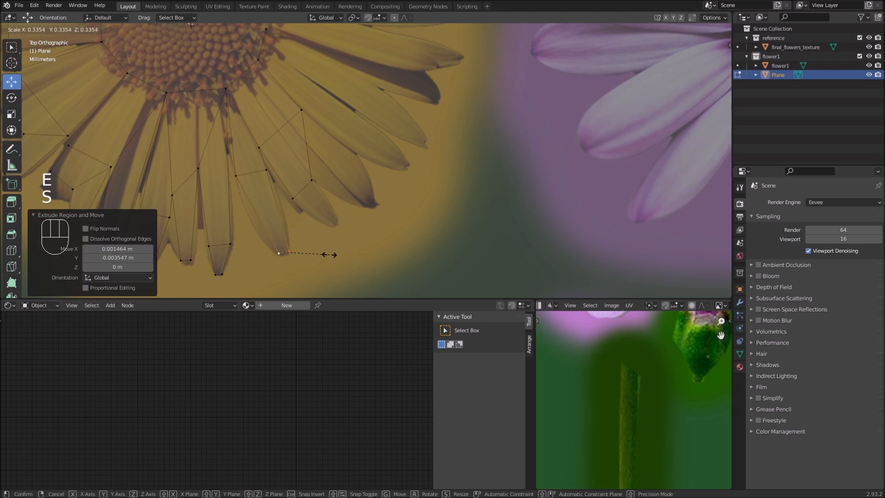
{"action": "key", "text": "e"}
{"action": "key", "text": "s"}
Step: Extrude another petal at the flower's lower right, rotating and scaling its outer edge to match the reference
{"action": "middle_click_drag", "start_coordinate": [358, 115], "coordinate": [339, 160], "text": "shift"}
{"action": "left_click", "coordinate": [247, 98]}
{"action": "left_click", "coordinate": [240, 129], "text": "shift"}
{"action": "key", "text": "e"}
{"action": "key", "text": "r"}
{"action": "key", "text": "s"}
Step: Extrude a petal tip from two outer vertices on the flower's right side and reposition one of its corner vertices
{"action": "left_click", "coordinate": [320, 137]}
{"action": "left_click", "coordinate": [345, 191], "text": "shift"}
{"action": "key", "text": "e"}
{"action": "left_click", "coordinate": [405, 217]}
{"action": "left_click", "coordinate": [379, 163]}
{"action": "key", "text": "g"}
{"action": "left_click", "coordinate": [402, 200]}
Step: Position the right-hand petal's tip and extrude the next petal above it, scaling its middle edge to about 1.34
{"action": "middle_click_drag", "start_coordinate": [334, 124], "coordinate": [332, 183], "text": "shift"}
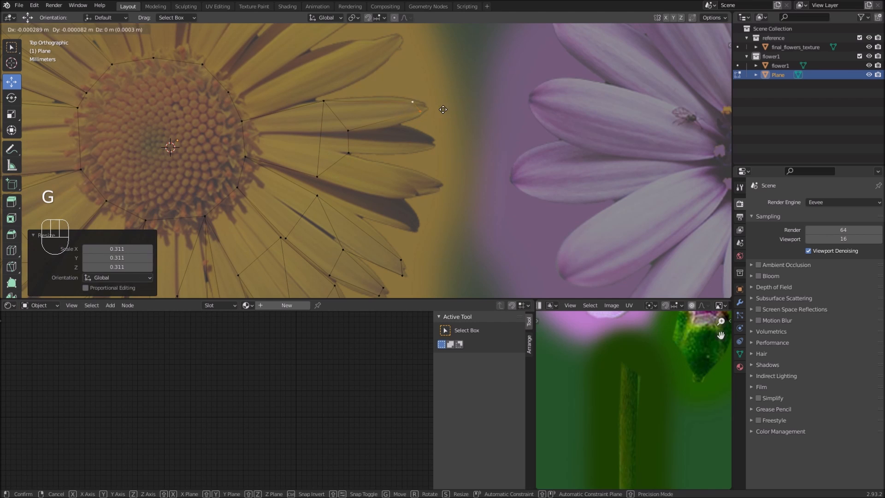
{"action": "key", "text": "g"}
{"action": "scroll", "coordinate": [462, 146], "scroll_direction": "down", "scroll_amount": 1}
{"action": "scroll", "coordinate": [387, 162], "scroll_direction": "up", "scroll_amount": 2}
{"action": "key", "text": "e"}
{"action": "key", "text": "s"}
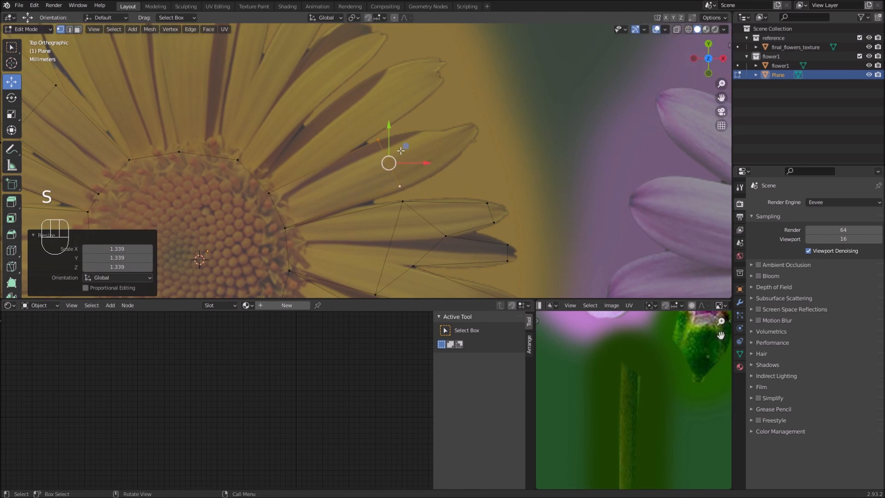
{"action": "key", "text": "e"}
{"action": "middle_click_drag", "start_coordinate": [415, 152], "coordinate": [446, 211], "text": "shift"}
Step: Extrude another upper-right petal from the centre's rim and scale its outer edge to the reference width
{"action": "left_click", "coordinate": [273, 220]}
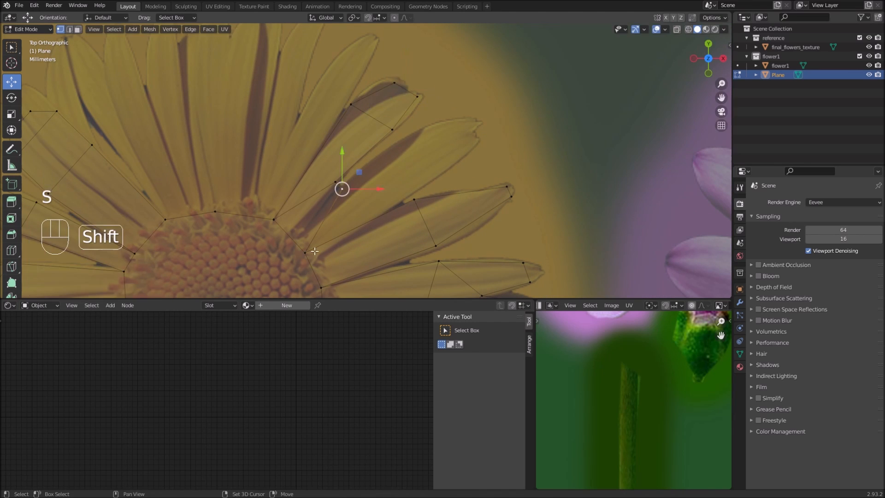
{"action": "left_click", "coordinate": [479, 134]}
{"action": "key", "text": "s"}
{"action": "middle_click_drag", "start_coordinate": [378, 184], "coordinate": [478, 224], "text": "shift"}
Step: Extrude a broad petal section upward from the edge at the top of the centre's rim
{"action": "left_click", "coordinate": [315, 252]}
{"action": "left_click", "coordinate": [374, 260], "text": "shift"}
{"action": "key", "text": "e"}
{"action": "left_click", "coordinate": [377, 164]}
{"action": "middle_click_drag", "start_coordinate": [377, 166], "coordinate": [383, 190], "text": "shift"}
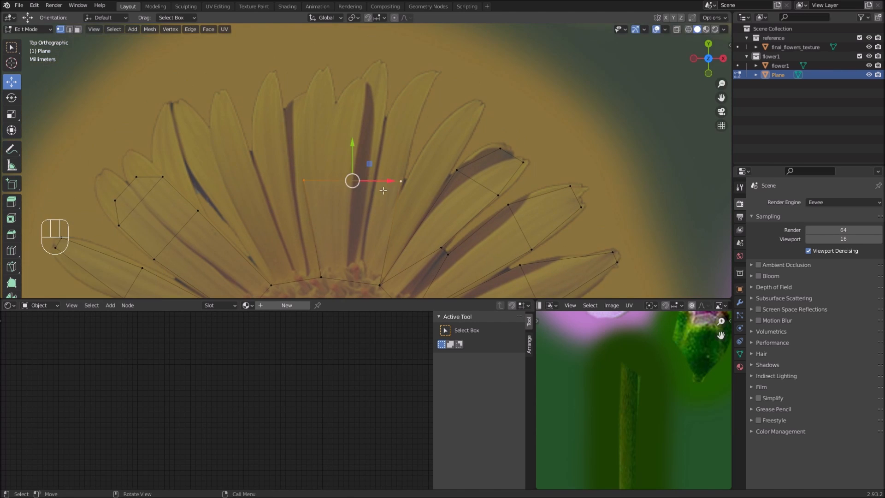
{"action": "left_click_drag", "start_coordinate": [350, 127], "coordinate": [341, 115]}
{"action": "middle_click_drag", "start_coordinate": [391, 180], "coordinate": [371, 158], "text": "shift"}
Step: Extrude individual petal sections outward from the broad section at the top of the flower
{"action": "left_click", "coordinate": [381, 159]}
{"action": "key", "text": "e"}
{"action": "left_click", "coordinate": [428, 95]}
{"action": "key", "text": "e"}
{"action": "left_click", "coordinate": [408, 199]}
Step: Extrude the petal just right of the flower's top and scale its tip to about 0.53
{"action": "left_click", "coordinate": [489, 101]}
{"action": "middle_click_drag", "start_coordinate": [434, 92], "coordinate": [441, 135], "text": "shift"}
{"action": "key", "text": "e"}
{"action": "key", "text": "s"}
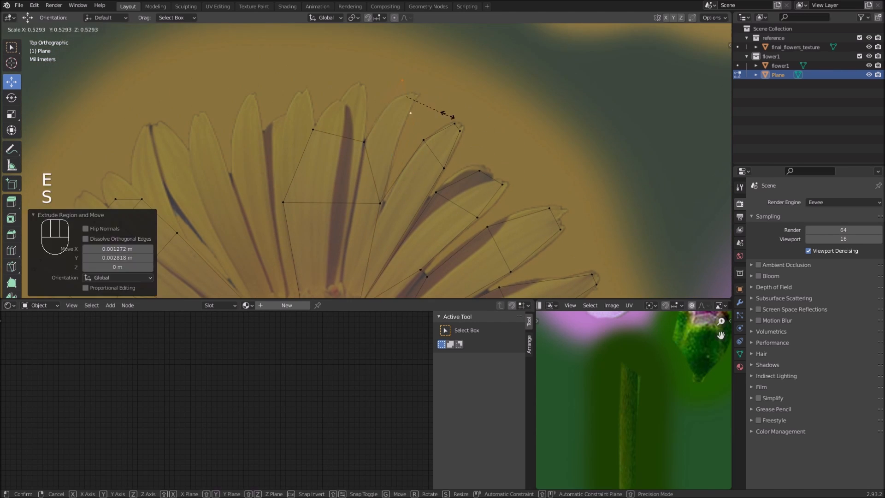
{"action": "left_click", "coordinate": [454, 120]}
{"action": "key", "text": "e"}
{"action": "left_click", "coordinate": [373, 134]}
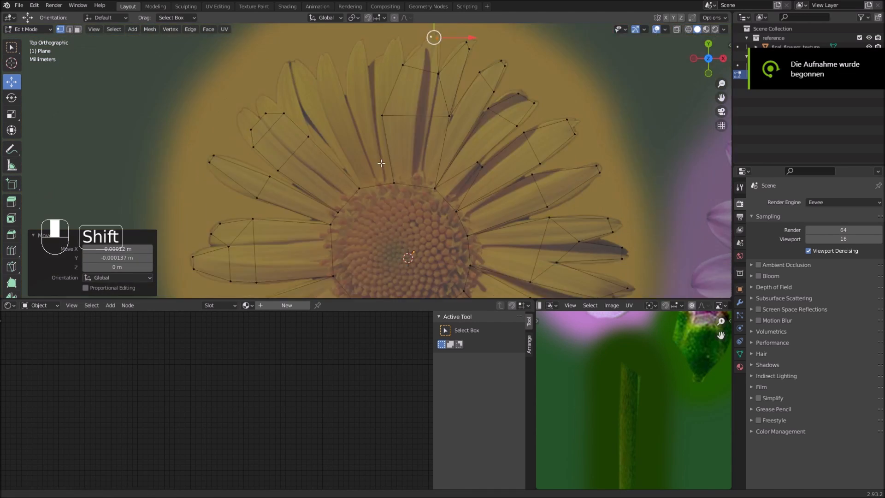
Step: Adjust the position and width of the remaining upper-left petal section and extrude it outward
{"action": "key", "text": "g"}
{"action": "left_click", "coordinate": [286, 94]}
{"action": "key", "text": "s"}
{"action": "left_click", "coordinate": [283, 105]}
{"action": "key", "text": "e"}
Step: Extrude the last petals at the flower's upper left, narrowing and repositioning their tips on the reference
{"action": "key", "text": "e"}
{"action": "left_click", "coordinate": [343, 84]}
{"action": "key", "text": "s"}
{"action": "left_click", "coordinate": [323, 67]}
{"action": "key", "text": "g"}
{"action": "left_click", "coordinate": [323, 67]}
{"action": "left_click", "coordinate": [339, 122]}
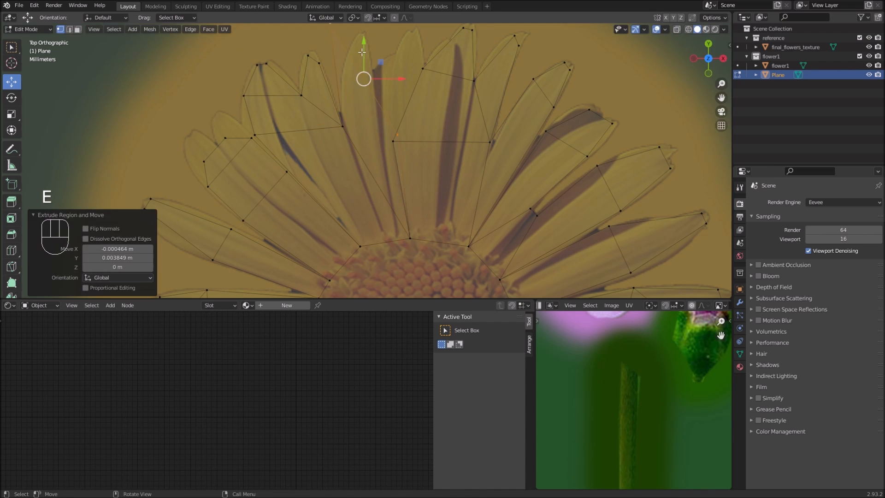
Step: Select the whole flower mesh, then move and scale its UVs to line up with the texture's yellow flower
{"action": "scroll", "coordinate": [401, 144], "scroll_direction": "down", "scroll_amount": 5}
{"action": "key", "text": "a"}
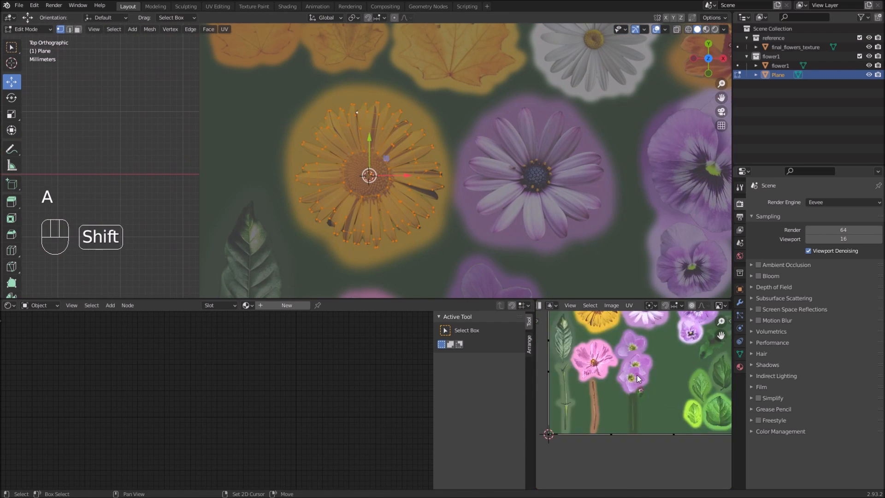
{"action": "key", "text": "g"}
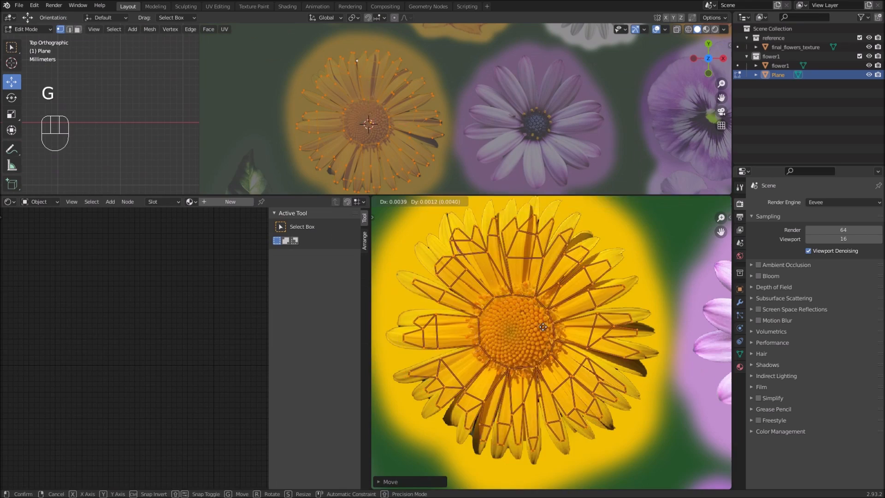
{"action": "left_click", "coordinate": [543, 327]}
{"action": "scroll", "coordinate": [547, 347], "scroll_direction": "down", "scroll_amount": 1}
{"action": "key", "text": "s"}
{"action": "left_click", "coordinate": [617, 335]}
Step: Leave Edit Mode and assign the final_flowers_texture material to the yellow flower mesh
{"action": "key", "text": "Tab"}
{"action": "middle_click_drag", "start_coordinate": [396, 138], "coordinate": [408, 92]}
{"action": "left_click", "coordinate": [739, 367]}
Step: Extrude the flower's centre face, scale it to about 0.63 and raise it about 0.00036 m
{"action": "key", "text": "Tab"}
{"action": "key", "text": "3"}
{"action": "left_click", "coordinate": [380, 167]}
{"action": "key", "text": "e"}
{"action": "key", "text": "s"}
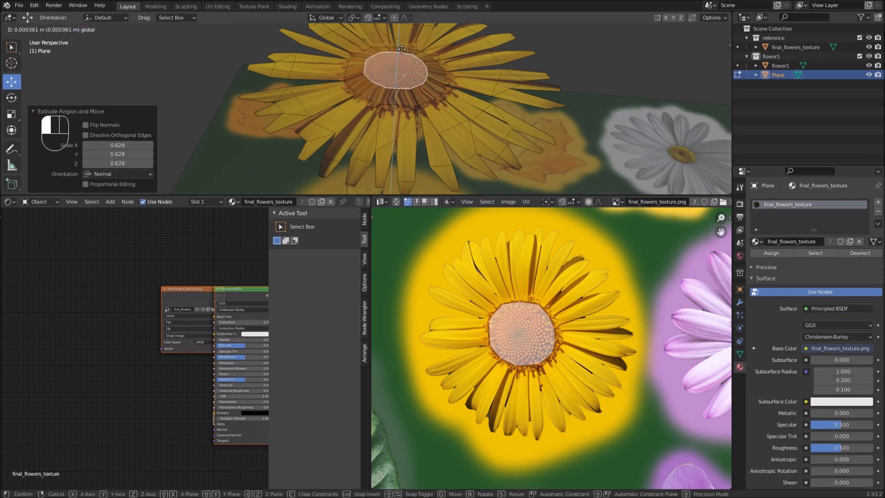
Step: Select the loop around the raised centre, unwrap it and scale its UVs over the texture's flower centre
{"action": "left_click", "coordinate": [382, 94], "text": "alt"}
{"action": "key", "text": "u"}
{"action": "left_click", "coordinate": [385, 96]}
{"action": "key", "text": "s"}
{"action": "left_click", "coordinate": [546, 349]}
{"action": "key", "text": "s"}
{"action": "left_click", "coordinate": [586, 280]}
Step: Select the flower's centre, grow the selection, enable proportional editing and shift it vertically to cup the petals
{"action": "middle_click_drag", "start_coordinate": [406, 110], "coordinate": [424, 73]}
{"action": "scroll", "coordinate": [407, 115], "scroll_direction": "up", "scroll_amount": 3}
{"action": "key", "text": "Tab"}
{"action": "key", "text": "Tab"}
{"action": "scroll", "coordinate": [596, 251], "scroll_direction": "up", "scroll_amount": 2}
{"action": "key", "text": "Tab"}
{"action": "key", "text": "Tab"}
{"action": "left_click", "coordinate": [403, 89]}
{"action": "key", "text": "ctrl+KP_Add"}
{"action": "key", "text": "o"}
{"action": "left_click_drag", "start_coordinate": [398, 73], "coordinate": [399, 83]}
Step: Switch the proportional editing falloff to Random, move the selection to vary the petals, and leave Edit Mode
{"action": "middle_click_drag", "start_coordinate": [399, 88], "coordinate": [479, 109]}
{"action": "left_click", "coordinate": [407, 18]}
{"action": "left_click", "coordinate": [435, 98]}
{"action": "key", "text": "g"}
{"action": "left_click", "coordinate": [444, 79]}
{"action": "middle_click_drag", "start_coordinate": [415, 101], "coordinate": [397, 92]}
{"action": "key", "text": "Tab"}
{"action": "middle_click_drag", "start_coordinate": [341, 138], "coordinate": [407, 137]}
Step: Extrude the edge loop beneath the flower downward about 0.0035 m and scale it to start the base
{"action": "key", "text": "Tab"}
{"action": "left_click_drag", "start_coordinate": [321, 196], "coordinate": [321, 362]}
{"action": "key", "text": "KP_1"}
{"action": "key", "text": "e"}
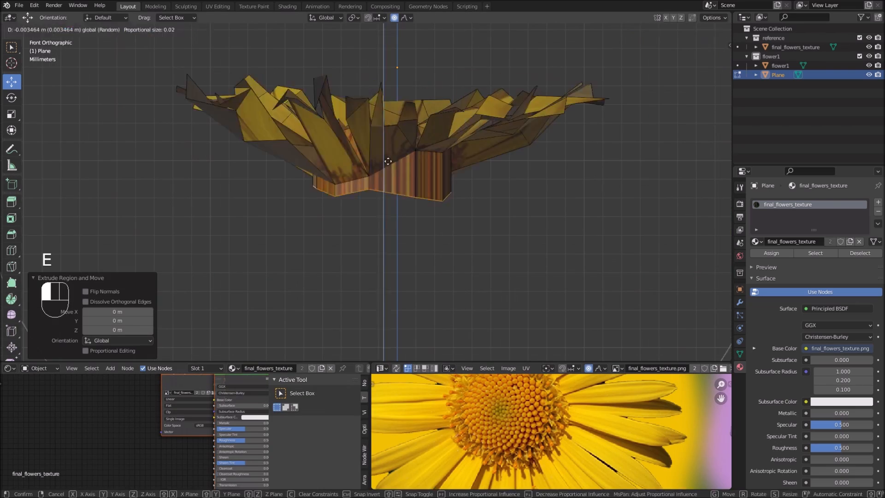
{"action": "left_click_drag", "start_coordinate": [387, 115], "coordinate": [387, 173]}
{"action": "key", "text": "s"}
Step: Fill the flower's open base loop, then scale and reposition the base
{"action": "middle_click_drag", "start_coordinate": [498, 198], "coordinate": [369, 162]}
{"action": "key", "text": "f"}
{"action": "key", "text": "a"}
{"action": "key", "text": "s"}
{"action": "key", "text": "g"}
{"action": "middle_click_drag", "start_coordinate": [442, 189], "coordinate": [438, 235]}
Step: Extrude the base again, scale it narrower and delete its closing geometry to leave an open loop
{"action": "key", "text": "e"}
{"action": "left_click", "coordinate": [391, 231]}
{"action": "key", "text": "s"}
{"action": "middle_click_drag", "start_coordinate": [415, 207], "coordinate": [436, 161]}
{"action": "key", "text": "s"}
{"action": "left_click", "coordinate": [437, 160]}
{"action": "middle_click_drag", "start_coordinate": [428, 259], "coordinate": [415, 211]}
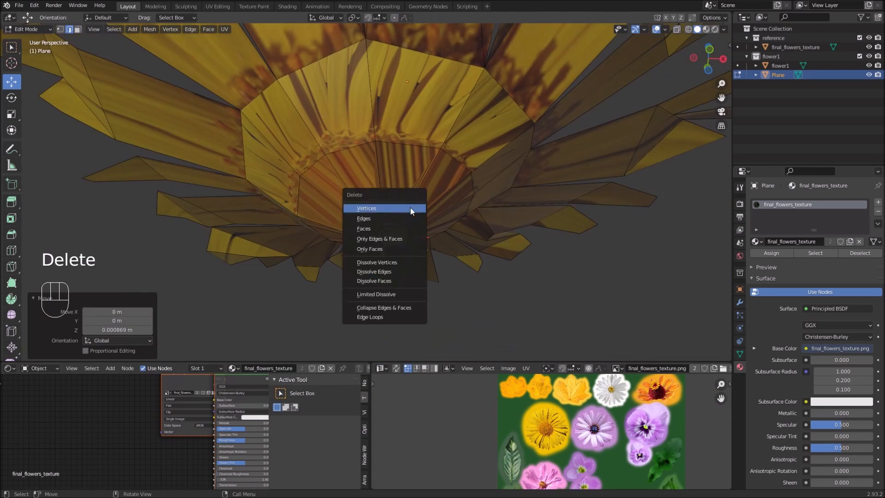
Step: Snap the 3D cursor to the base's centre and add a plane there within the flower mesh
{"action": "key", "text": "shift+s"}
{"action": "key", "text": "shift+a"}
{"action": "left_click", "coordinate": [411, 247]}
Step: Try to scale the added plane down and join it to the base's open loop
{"action": "key", "text": "s"}
{"action": "left_click", "coordinate": [399, 134], "text": "alt+shift"}
{"action": "middle_click_drag", "start_coordinate": [399, 161], "coordinate": [397, 249]}
{"action": "key", "text": "3"}
{"action": "left_click", "coordinate": [338, 239]}
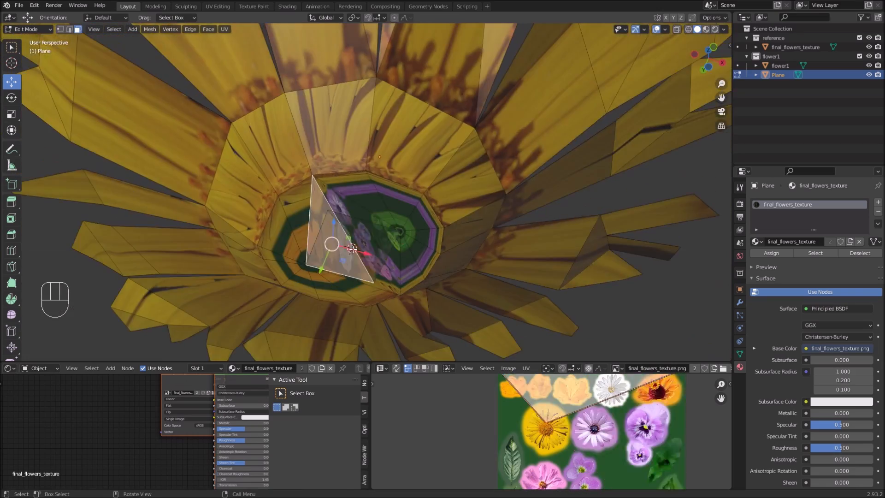
{"action": "middle_click_drag", "start_coordinate": [338, 240], "coordinate": [343, 267]}
{"action": "left_click", "coordinate": [343, 259]}
{"action": "left_click_drag", "start_coordinate": [357, 125], "coordinate": [357, 147]}
{"action": "middle_click_drag", "start_coordinate": [413, 154], "coordinate": [381, 148]}
Step: Undo the edits made since the plane was added beneath the base
{"action": "key", "text": "ctrl+z"}
{"action": "key", "text": "ctrl+z"}
{"action": "key", "text": "ctrl+z"}
{"action": "key", "text": "ctrl+z"}
{"action": "key", "text": "ctrl+z"}
{"action": "key", "text": "ctrl+z"}
{"action": "key", "text": "ctrl+z"}
{"action": "key", "text": "ctrl+z"}
{"action": "key", "text": "ctrl+z"}
{"action": "key", "text": "ctrl+z"}
{"action": "key", "text": "ctrl+z"}
{"action": "key", "text": "ctrl+z"}
{"action": "key", "text": "ctrl+z"}
{"action": "key", "text": "ctrl+z"}
{"action": "key", "text": "ctrl+z"}
{"action": "key", "text": "ctrl+z"}
{"action": "key", "text": "ctrl+z"}
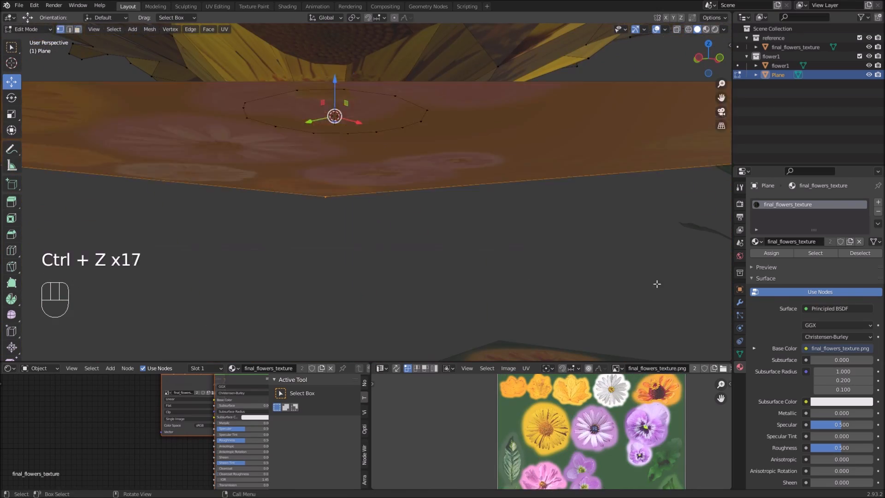
Step: Scale the added plane down to a small square and connect it with the base's open loop
{"action": "key", "text": "s"}
{"action": "middle_click_drag", "start_coordinate": [460, 230], "coordinate": [460, 193]}
{"action": "left_click", "coordinate": [364, 156], "text": "alt+shift"}
{"action": "middle_click_drag", "start_coordinate": [406, 221], "coordinate": [415, 194]}
Step: Unwrap the tapered base faces and scale and move their UVs over the texture's yellow flower centre
{"action": "key", "text": "u"}
{"action": "middle_click_drag", "start_coordinate": [599, 465], "coordinate": [570, 398]}
{"action": "key", "text": "s"}
{"action": "key", "text": "g"}
Step: Select the small square face under the flower's base and extrude it downward into a long stem
{"action": "key", "text": "Tab"}
{"action": "key", "text": "Tab"}
{"action": "left_click", "coordinate": [356, 195]}
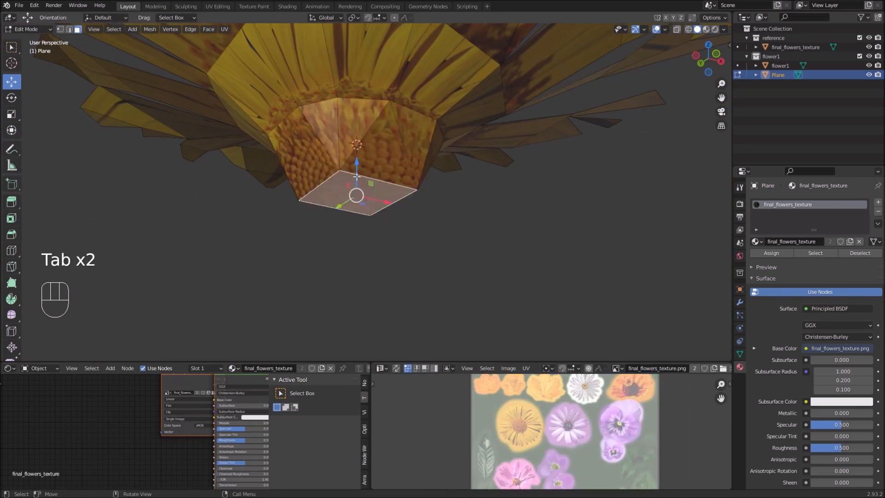
{"action": "middle_click_drag", "start_coordinate": [356, 196], "coordinate": [357, 161]}
{"action": "key", "text": "e"}
{"action": "key", "text": "KP_1"}
Step: Scale the whole flower mesh, clear the object's location and shift the mesh vertically above the ground
{"action": "key", "text": "a"}
{"action": "key", "text": "s"}
{"action": "left_click_drag", "start_coordinate": [415, 94], "coordinate": [414, 94]}
{"action": "key", "text": "Tab"}
{"action": "key", "text": "alt+g"}
{"action": "key", "text": "Tab"}
{"action": "left_click_drag", "start_coordinate": [366, 159], "coordinate": [366, 148]}
{"action": "scroll", "coordinate": [382, 174], "scroll_direction": "up", "scroll_amount": 4}
{"action": "left_click", "coordinate": [391, 278]}
{"action": "middle_click_drag", "start_coordinate": [383, 174], "coordinate": [433, 176]}
Step: Select the loop of faces around the stem and unwrap it from the front view
{"action": "key", "text": "Tab"}
{"action": "key", "text": "Tab"}
{"action": "left_click", "coordinate": [375, 184], "text": "alt"}
{"action": "key", "text": "KP_1"}
{"action": "key", "text": "u"}
Step: Move the stem's UVs onto the texture's green stem strip and scale them to fit, including along X
{"action": "left_click_drag", "start_coordinate": [602, 361], "coordinate": [602, 120]}
{"action": "key", "text": "g"}
{"action": "key", "text": "s"}
{"action": "key", "text": "s"}
{"action": "key", "text": "x"}
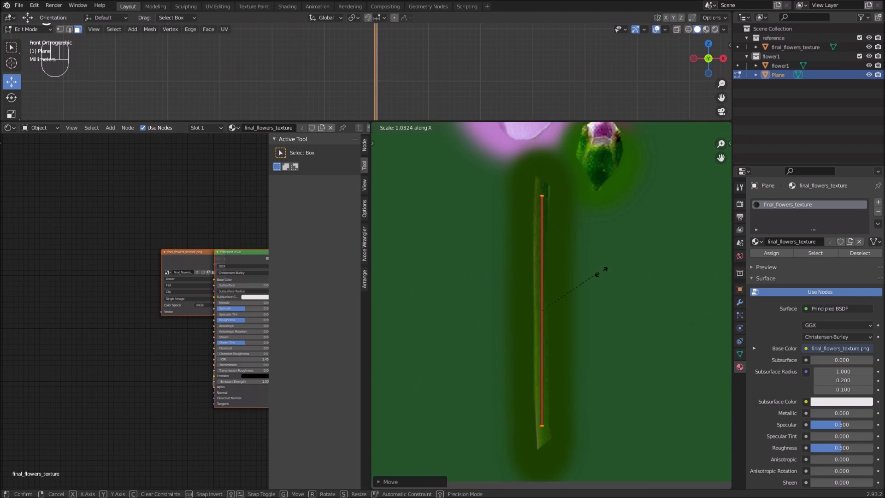
{"action": "left_click", "coordinate": [601, 272]}
{"action": "left_click_drag", "start_coordinate": [435, 121], "coordinate": [434, 215]}
{"action": "left_click_drag", "start_coordinate": [434, 215], "coordinate": [435, 338]}
Step: Add a loop cut to the stem, bevel the selected edges and leave Edit Mode
{"action": "key", "text": "Tab"}
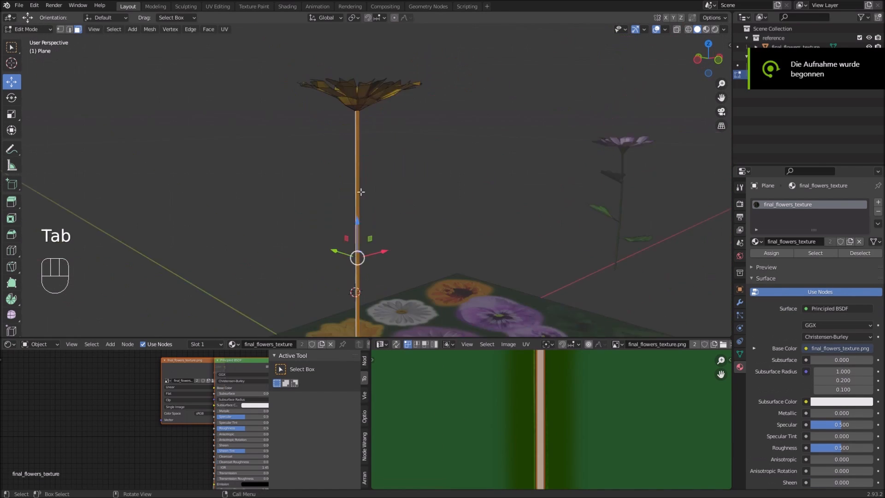
{"action": "middle_click_drag", "start_coordinate": [368, 198], "coordinate": [385, 173]}
{"action": "key", "text": "ctrl+r"}
{"action": "left_click", "coordinate": [385, 174]}
{"action": "key", "text": "KP_1"}
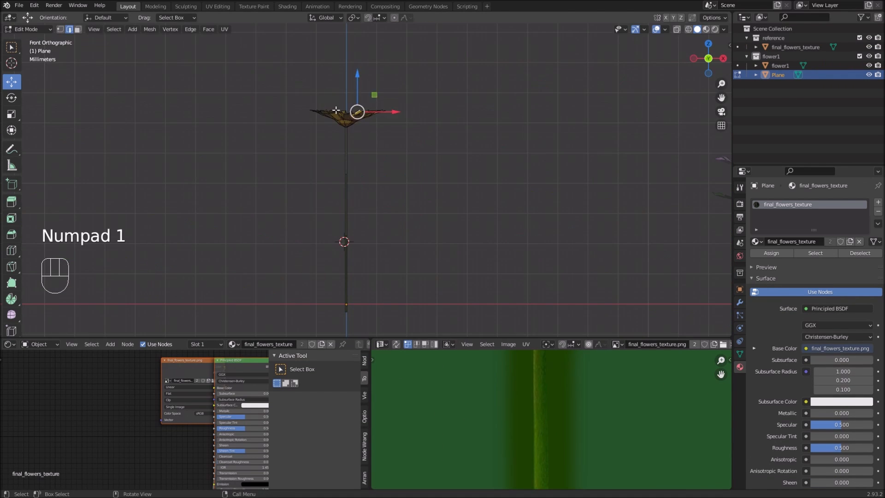
{"action": "left_click", "coordinate": [364, 110]}
{"action": "middle_click_drag", "start_coordinate": [364, 110], "coordinate": [374, 203], "text": "shift"}
{"action": "key", "text": "ctrl+b"}
{"action": "left_click", "coordinate": [409, 231]}
{"action": "key", "text": "Tab"}
Step: Rename the flower object as Sunflower, move it aside along X and hide it
{"action": "middle_click_drag", "start_coordinate": [409, 231], "coordinate": [422, 185]}
{"action": "key", "text": "KP_7"}
{"action": "double_click", "coordinate": [778, 75]}
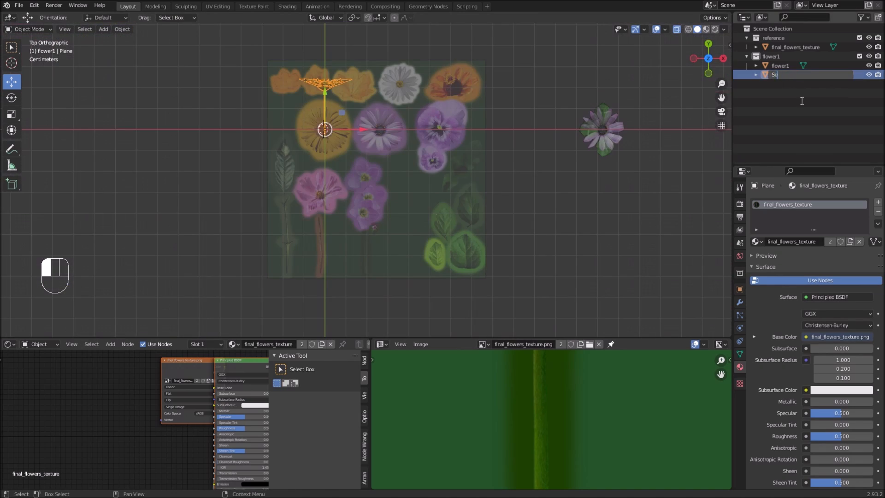
{"action": "type", "text": "Sunflower"}
{"action": "key", "text": "Return"}
{"action": "left_click_drag", "start_coordinate": [374, 178], "coordinate": [479, 178]}
{"action": "key", "text": "h"}
Step: Move the texture reference plane so its long dark green leaf is centred on the Y axis
{"action": "left_click", "coordinate": [435, 239]}
{"action": "key", "text": "g"}
{"action": "left_click", "coordinate": [482, 166]}
Step: Add a new plane, scale it down to leaf size and clear its location
{"action": "key", "text": "shift+a"}
{"action": "left_click", "coordinate": [347, 197]}
{"action": "key", "text": "s"}
{"action": "left_click", "coordinate": [499, 184]}
{"action": "key", "text": "g"}
{"action": "key", "text": "alt+g"}
Step: Scale the plane's mesh and widen its upper edge into a trapezoid at the base of the reference leaf
{"action": "key", "text": "Tab"}
{"action": "key", "text": "s"}
{"action": "left_click", "coordinate": [356, 263]}
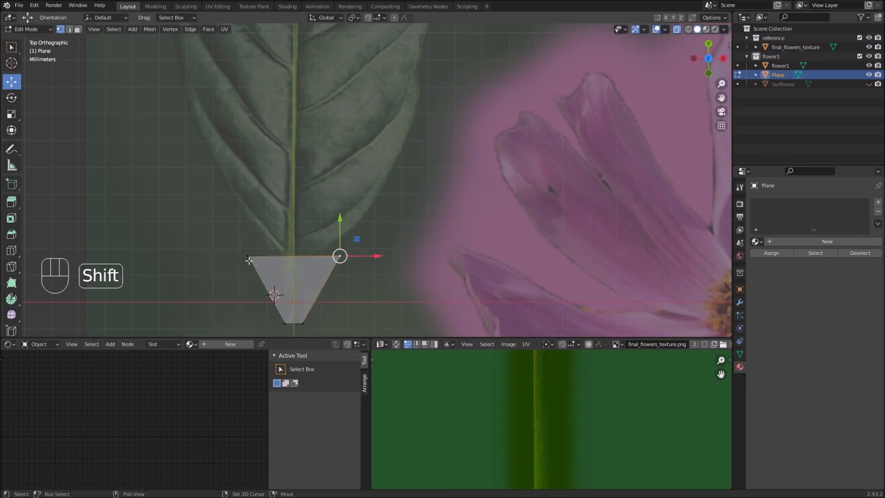
{"action": "left_click", "coordinate": [248, 255], "text": "shift"}
{"action": "key", "text": "s"}
Step: Extrude the plane's upper edge along the lower half of the leaf, scaling each section to the outline
{"action": "key", "text": "e"}
{"action": "key", "text": "s"}
{"action": "left_click_drag", "start_coordinate": [352, 213], "coordinate": [363, 214]}
{"action": "key", "text": "e"}
{"action": "key", "text": "s"}
{"action": "left_click", "coordinate": [454, 153]}
Step: Extrude and scale further sections through the middle of the leaf mesh, following the narrowing of the reference outline
{"action": "left_click_drag", "start_coordinate": [357, 182], "coordinate": [354, 204]}
{"action": "key", "text": "e"}
{"action": "key", "text": "s"}
{"action": "middle_click_drag", "start_coordinate": [357, 152], "coordinate": [358, 213], "text": "shift"}
{"action": "key", "text": "e"}
{"action": "key", "text": "s"}
{"action": "key", "text": "e"}
{"action": "middle_click_drag", "start_coordinate": [341, 161], "coordinate": [342, 217], "text": "shift"}
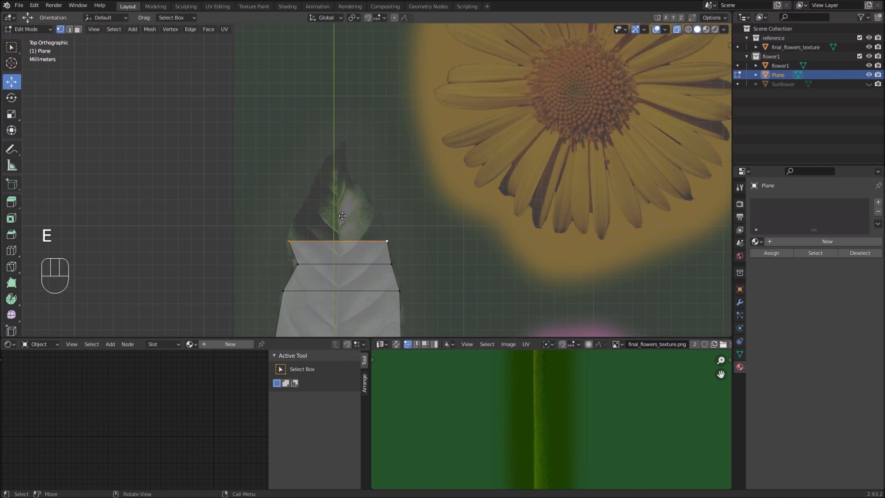
Step: Extrude and narrow the remaining sections up to the leaf's tip and adjust the side vertices to the outline
{"action": "key", "text": "e"}
{"action": "key", "text": "s"}
{"action": "scroll", "coordinate": [350, 198], "scroll_direction": "up", "scroll_amount": 2}
{"action": "left_click", "coordinate": [370, 220]}
{"action": "left_click", "coordinate": [273, 221], "text": "shift"}
{"action": "key", "text": "e"}
{"action": "key", "text": "s"}
{"action": "left_click_drag", "start_coordinate": [319, 135], "coordinate": [319, 147]}
{"action": "scroll", "coordinate": [327, 224], "scroll_direction": "down", "scroll_amount": 3}
{"action": "middle_click_drag", "start_coordinate": [341, 295], "coordinate": [340, 187], "text": "shift"}
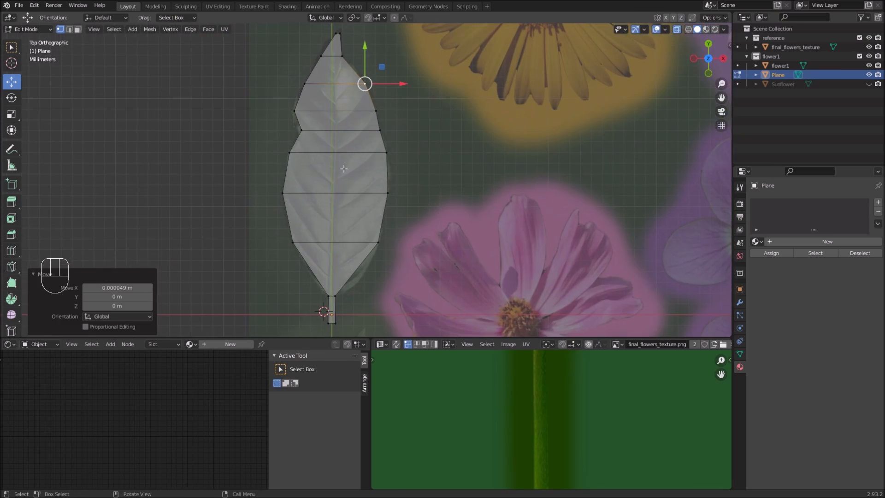
Step: Add a lengthwise loop cut along the leaf's midrib and adjust the vertices near its tip
{"action": "key", "text": "ctrl+r"}
{"action": "left_click", "coordinate": [340, 189]}
{"action": "left_click", "coordinate": [316, 237]}
{"action": "left_click_drag", "start_coordinate": [346, 132], "coordinate": [351, 134]}
Step: Select the whole leaf mesh and move and scale its UVs to fit the long green leaf in final_flowers_texture.png
{"action": "scroll", "coordinate": [360, 185], "scroll_direction": "down", "scroll_amount": 4}
{"action": "middle_click_drag", "start_coordinate": [368, 216], "coordinate": [365, 131], "text": "shift"}
{"action": "key", "text": "Tab"}
{"action": "key", "text": "Tab"}
{"action": "key", "text": "a"}
{"action": "scroll", "coordinate": [502, 388], "scroll_direction": "down", "scroll_amount": 8}
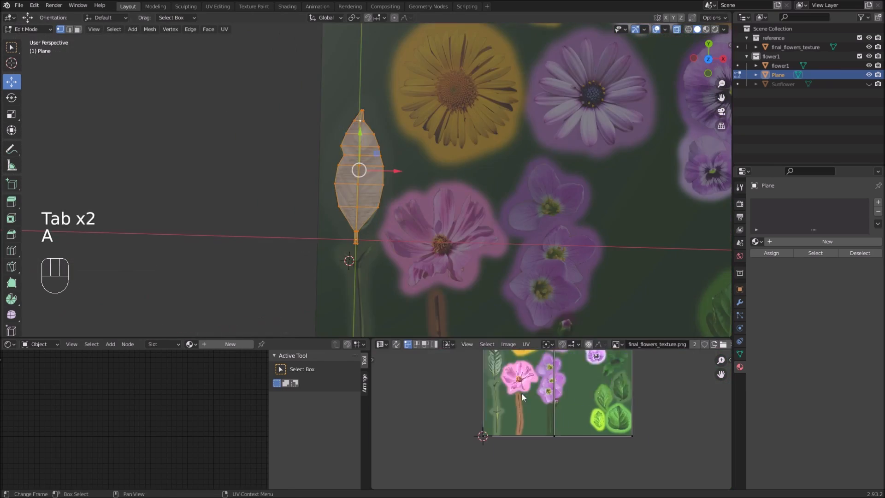
{"action": "key", "text": "g"}
{"action": "left_click_drag", "start_coordinate": [507, 338], "coordinate": [507, 211]}
{"action": "key", "text": "s"}
{"action": "scroll", "coordinate": [513, 349], "scroll_direction": "up", "scroll_amount": 4}
{"action": "key", "text": "g"}
{"action": "scroll", "coordinate": [512, 350], "scroll_direction": "down", "scroll_amount": 3}
{"action": "key", "text": "g"}
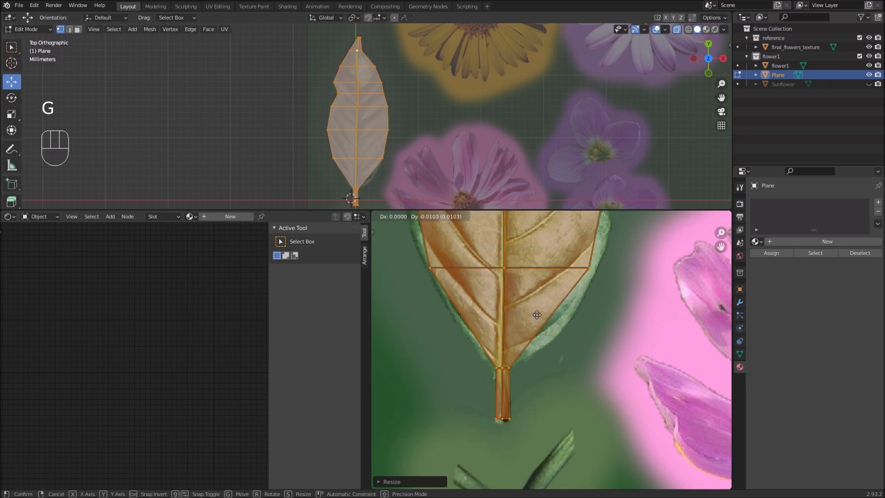
{"action": "scroll", "coordinate": [516, 350], "scroll_direction": "down", "scroll_amount": 4}
{"action": "middle_click_drag", "start_coordinate": [507, 368], "coordinate": [520, 300]}
Step: Assign the final_flowers_texture material to the leaf and raise the leaf above the reference plane
{"action": "left_click", "coordinate": [756, 242]}
{"action": "key", "text": "Tab"}
{"action": "middle_click_drag", "start_coordinate": [350, 152], "coordinate": [411, 93]}
{"action": "left_click_drag", "start_coordinate": [411, 105], "coordinate": [411, 89]}
{"action": "middle_click_drag", "start_coordinate": [411, 88], "coordinate": [391, 139]}
Step: Enable proportional editing with smooth falloff and bend the leaf's tip upward
{"action": "scroll", "coordinate": [391, 101], "scroll_direction": "up", "scroll_amount": 4}
{"action": "key", "text": "Tab"}
{"action": "middle_click_drag", "start_coordinate": [391, 101], "coordinate": [415, 74]}
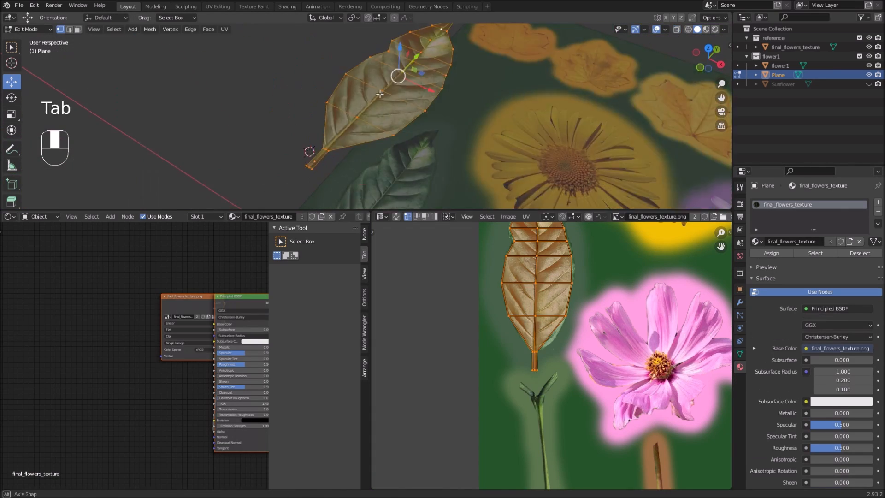
{"action": "left_click", "coordinate": [407, 17]}
{"action": "middle_click_drag", "start_coordinate": [487, 110], "coordinate": [443, 110]}
{"action": "left_click_drag", "start_coordinate": [430, 99], "coordinate": [427, 69]}
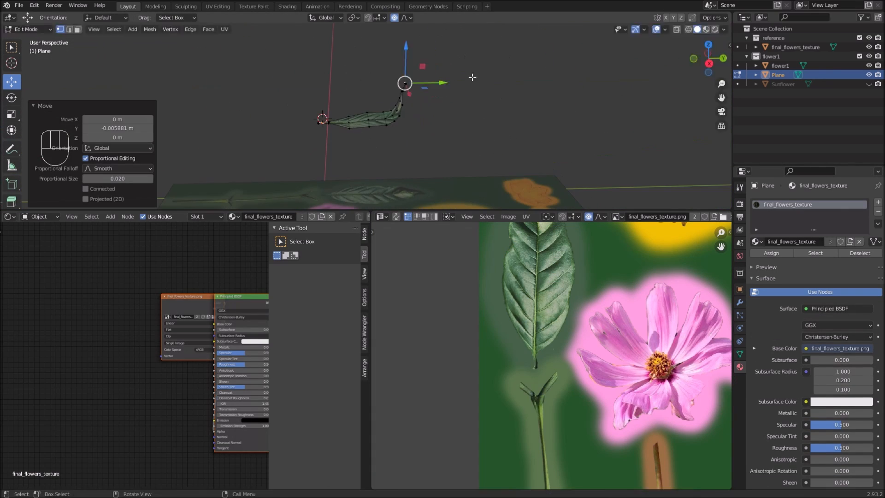
{"action": "middle_click_drag", "start_coordinate": [472, 77], "coordinate": [415, 106]}
{"action": "left_click_drag", "start_coordinate": [386, 76], "coordinate": [386, 64]}
Step: Unhide the Sunflower, hide flower1, and move the leaf against the lower part of the stem
{"action": "key", "text": "Tab"}
{"action": "middle_click_drag", "start_coordinate": [461, 83], "coordinate": [396, 110], "text": "shift"}
{"action": "scroll", "coordinate": [399, 97], "scroll_direction": "down", "scroll_amount": 8}
{"action": "left_click", "coordinate": [869, 84]}
{"action": "scroll", "coordinate": [400, 119], "scroll_direction": "up", "scroll_amount": 8}
{"action": "left_click_drag", "start_coordinate": [410, 138], "coordinate": [372, 131]}
{"action": "key", "text": "KP_3"}
{"action": "left_click", "coordinate": [868, 65]}
{"action": "middle_click_drag", "start_coordinate": [372, 131], "coordinate": [400, 92]}
Step: Duplicate the leaf twice at the lower stem, scaling the first copy and rotating the second about the Z axis
{"action": "key", "text": "shift+d"}
{"action": "key", "text": "s"}
{"action": "middle_click_drag", "start_coordinate": [384, 139], "coordinate": [415, 99]}
{"action": "key", "text": "shift+d"}
{"action": "key", "text": "r"}
{"action": "key", "text": "z"}
{"action": "left_click_drag", "start_coordinate": [385, 102], "coordinate": [378, 101]}
Step: Duplicate another lower leaf, rotate it about the Z axis and shift it against the stem
{"action": "key", "text": "shift+d"}
{"action": "key", "text": "r"}
{"action": "key", "text": "z"}
{"action": "middle_click_drag", "start_coordinate": [353, 131], "coordinate": [396, 92]}
{"action": "left_click_drag", "start_coordinate": [339, 155], "coordinate": [336, 155]}
{"action": "middle_click_drag", "start_coordinate": [433, 82], "coordinate": [396, 93]}
Step: Duplicate a leaf to a higher point on the stem and rotate the copy about the Z axis
{"action": "left_click", "coordinate": [342, 143]}
{"action": "key", "text": "shift+d"}
{"action": "left_click_drag", "start_coordinate": [350, 137], "coordinate": [351, 99]}
{"action": "middle_click_drag", "start_coordinate": [355, 92], "coordinate": [392, 93]}
{"action": "key", "text": "r"}
{"action": "key", "text": "z"}
Step: Reshape the upper leaf Plane.005 by moving its tip with proportional editing
{"action": "key", "text": "Tab"}
{"action": "left_click", "coordinate": [366, 54]}
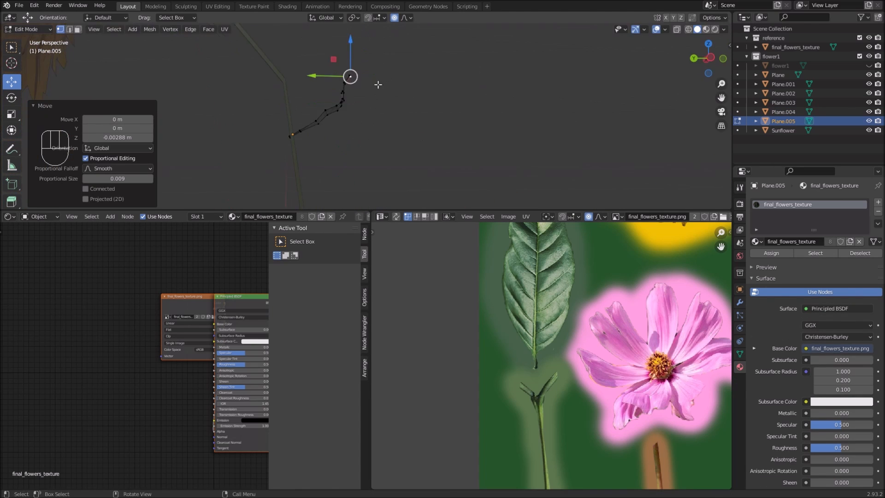
{"action": "left_click", "coordinate": [410, 125]}
{"action": "key", "text": "Tab"}
Step: Duplicate the reshaped upper leaf, rotate it about the Z axis and shift it onto the stem
{"action": "middle_click_drag", "start_coordinate": [410, 125], "coordinate": [420, 90]}
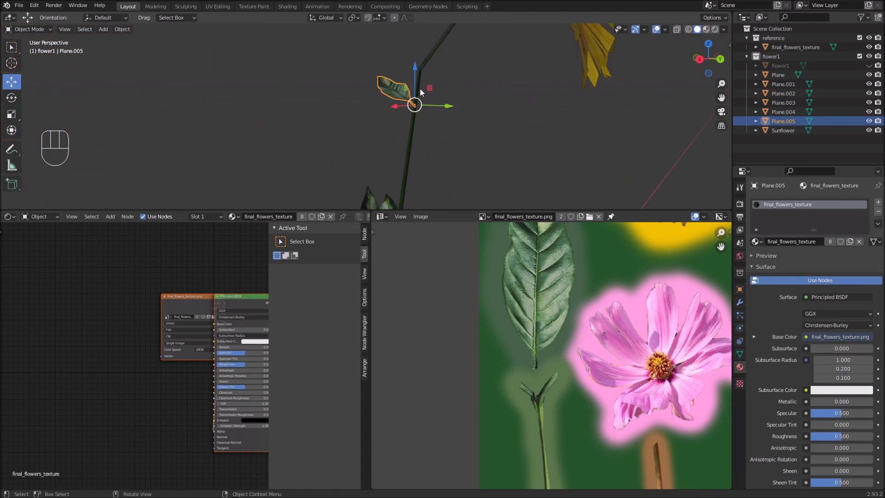
{"action": "key", "text": "shift+d"}
{"action": "key", "text": "r"}
{"action": "key", "text": "z"}
{"action": "middle_click_drag", "start_coordinate": [374, 136], "coordinate": [350, 152]}
{"action": "left_click_drag", "start_coordinate": [329, 125], "coordinate": [322, 122]}
{"action": "middle_click_drag", "start_coordinate": [322, 122], "coordinate": [289, 145]}
Step: Duplicate a further leaf, move it to a free spot along the stem and rotate it about the Z axis
{"action": "left_click", "coordinate": [369, 138]}
{"action": "key", "text": "shift+d"}
{"action": "left_click_drag", "start_coordinate": [335, 127], "coordinate": [338, 121]}
{"action": "key", "text": "r"}
{"action": "key", "text": "z"}
{"action": "middle_click_drag", "start_coordinate": [368, 94], "coordinate": [395, 114]}
Step: Select the new leaf's entire mesh, then move and rotate it to sit naturally at the stem
{"action": "key", "text": "Tab"}
{"action": "left_click_drag", "start_coordinate": [395, 103], "coordinate": [397, 113]}
{"action": "middle_click_drag", "start_coordinate": [397, 113], "coordinate": [406, 92]}
{"action": "key", "text": "a"}
{"action": "left_click_drag", "start_coordinate": [464, 138], "coordinate": [474, 164]}
{"action": "left_click", "coordinate": [474, 142]}
{"action": "key", "text": "r"}
{"action": "middle_click_drag", "start_coordinate": [473, 164], "coordinate": [350, 120]}
Step: Move individual vertices of the leaf downward to refine its bend
{"action": "left_click", "coordinate": [517, 75]}
{"action": "left_click", "coordinate": [312, 142]}
{"action": "left_click_drag", "start_coordinate": [311, 106], "coordinate": [311, 116]}
{"action": "middle_click_drag", "start_coordinate": [339, 138], "coordinate": [369, 110]}
{"action": "left_click_drag", "start_coordinate": [386, 90], "coordinate": [385, 97]}
{"action": "middle_click_drag", "start_coordinate": [385, 97], "coordinate": [316, 170]}
{"action": "key", "text": "Tab"}
Step: Duplicate the adjusted leaf twice, rotating both copies about the Z axis and scaling the second one
{"action": "key", "text": "shift+d"}
{"action": "key", "text": "r"}
{"action": "key", "text": "z"}
{"action": "middle_click_drag", "start_coordinate": [209, 117], "coordinate": [383, 161]}
{"action": "key", "text": "shift+d"}
{"action": "key", "text": "r"}
{"action": "key", "text": "z"}
{"action": "key", "text": "s"}
Step: Select all the leaf planes together with the Sunflower and join them into one object
{"action": "left_click", "coordinate": [381, 168], "text": "shift"}
{"action": "left_click", "coordinate": [346, 150], "text": "shift"}
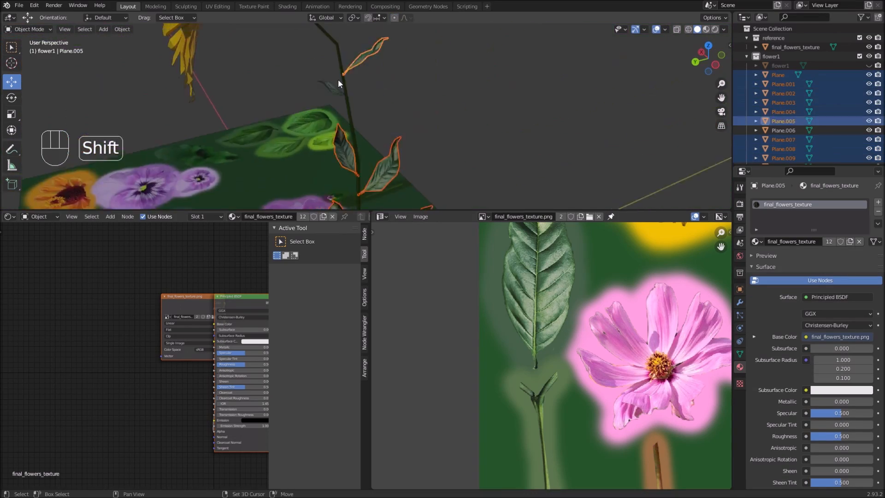
{"action": "left_click", "coordinate": [362, 54], "text": "shift"}
{"action": "key", "text": "ctrl+j"}
Step: Enlarge the 3D view and inspect the joined sunflower from several sides with the gizmos and overlays hidden
{"action": "left_click_drag", "start_coordinate": [369, 210], "coordinate": [369, 379]}
{"action": "left_click", "coordinate": [635, 29]}
{"action": "left_click", "coordinate": [656, 29]}
{"action": "middle_click_drag", "start_coordinate": [370, 275], "coordinate": [461, 138]}
{"action": "left_click", "coordinate": [656, 29]}
{"action": "middle_click_drag", "start_coordinate": [519, 207], "coordinate": [414, 193]}
{"action": "middle_click_drag", "start_coordinate": [414, 194], "coordinate": [416, 256], "text": "shift"}
Step: Select the open edge loop on the back of the sunflower head and fill it with a face
{"action": "key", "text": "Tab"}
{"action": "scroll", "coordinate": [416, 256], "scroll_direction": "up", "scroll_amount": 3}
{"action": "left_click", "coordinate": [443, 180], "text": "alt"}
{"action": "key", "text": "f"}
{"action": "middle_click_drag", "start_coordinate": [443, 179], "coordinate": [382, 230]}
{"action": "left_click", "coordinate": [635, 29]}
Step: Grow the face selection on the back of the sunflower head and unwrap it for placement on the flower texture
{"action": "left_click", "coordinate": [78, 29]}
{"action": "key", "text": "ctrl+KP_Add"}
{"action": "left_click_drag", "start_coordinate": [368, 378], "coordinate": [369, 184]}
{"action": "key", "text": "u"}
{"action": "scroll", "coordinate": [623, 369], "scroll_direction": "down", "scroll_amount": 8}
{"action": "key", "text": "a"}
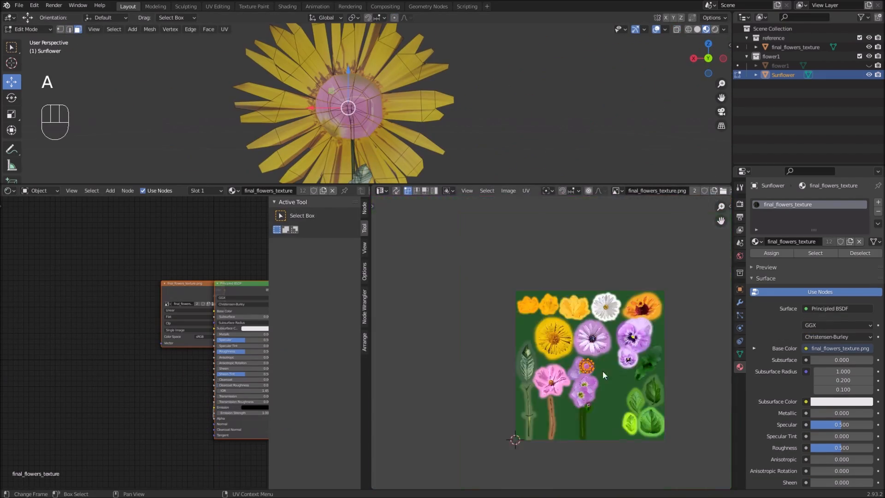
Step: Add a plane and scale it down to fit within the yellow centre of the white daisy
{"action": "key", "text": "shift+a"}
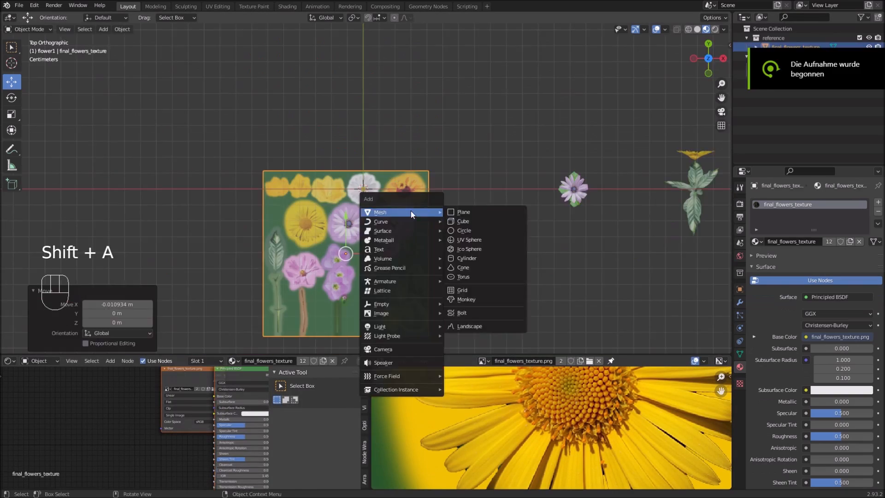
{"action": "left_click", "coordinate": [458, 208]}
{"action": "key", "text": "s"}
{"action": "left_click", "coordinate": [406, 206]}
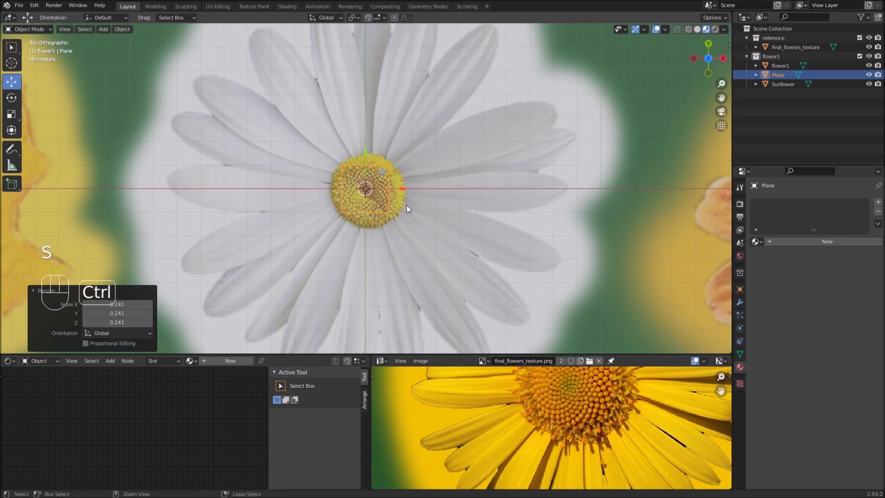
Step: Subdivide the small plane's edges into thirds and dissolve its interior vertices
{"action": "key", "text": "Tab"}
{"action": "scroll", "coordinate": [397, 161], "scroll_direction": "up", "scroll_amount": 3}
{"action": "scroll", "coordinate": [406, 179], "scroll_direction": "up", "scroll_amount": 2}
{"action": "left_click", "coordinate": [365, 189]}
{"action": "key", "text": "Delete"}
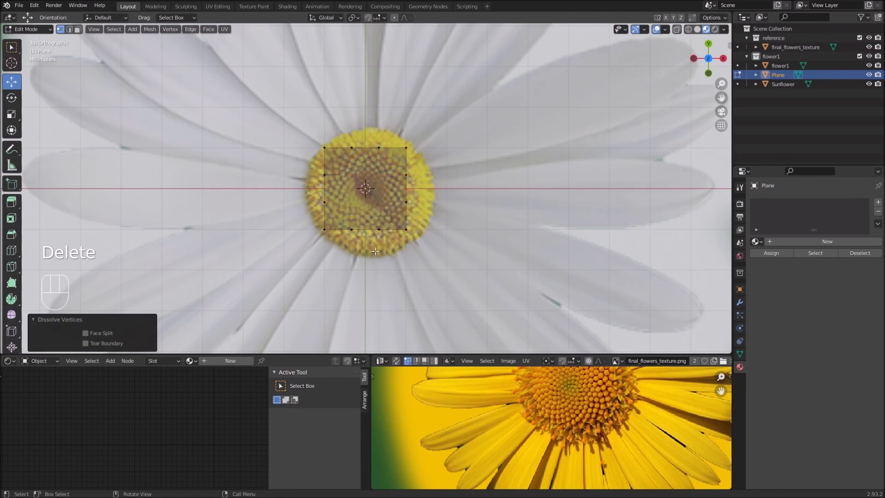
Step: Round the plane's outline into a circle and fit it over the daisy's yellow centre
{"action": "key", "text": "shift+alt+s"}
{"action": "key", "text": "g"}
{"action": "key", "text": "Tab"}
{"action": "key", "text": "g"}
{"action": "key", "text": "x"}
{"action": "left_click", "coordinate": [778, 74]}
{"action": "key", "text": "Tab"}
{"action": "middle_click_drag", "start_coordinate": [401, 202], "coordinate": [357, 218], "text": "shift"}
Step: Extrude a daisy petal from the centre's right edge, narrow its tip, and add cross cuts shaped to the reference petal
{"action": "key", "text": "e"}
{"action": "key", "text": "s"}
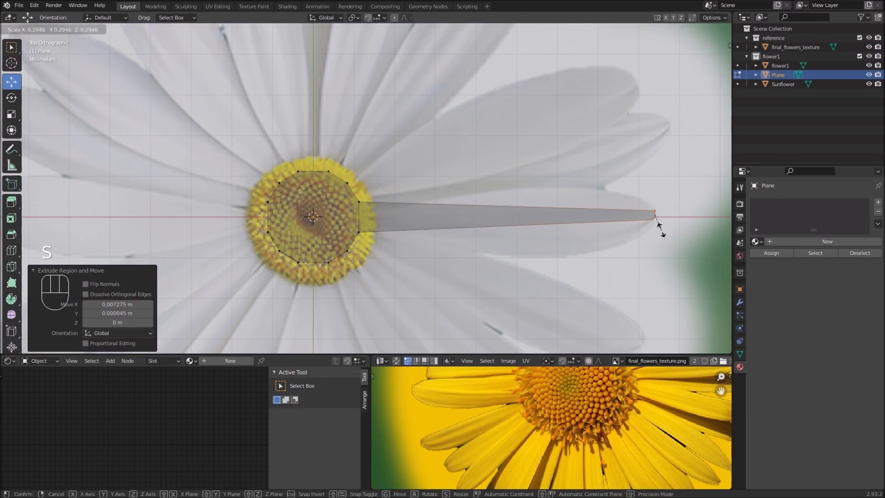
{"action": "key", "text": "ctrl+r"}
{"action": "key", "text": "s"}
{"action": "key", "text": "g"}
{"action": "key", "text": "g"}
{"action": "key", "text": "g"}
Step: Extrude the adjacent upper-right petal in segments from the centre's edge, scaling each segment to the reference
{"action": "left_click", "coordinate": [348, 183]}
{"action": "left_click", "coordinate": [359, 202], "text": "shift"}
{"action": "key", "text": "e"}
{"action": "left_click", "coordinate": [493, 145]}
{"action": "key", "text": "s"}
{"action": "left_click", "coordinate": [533, 148]}
{"action": "key", "text": "g"}
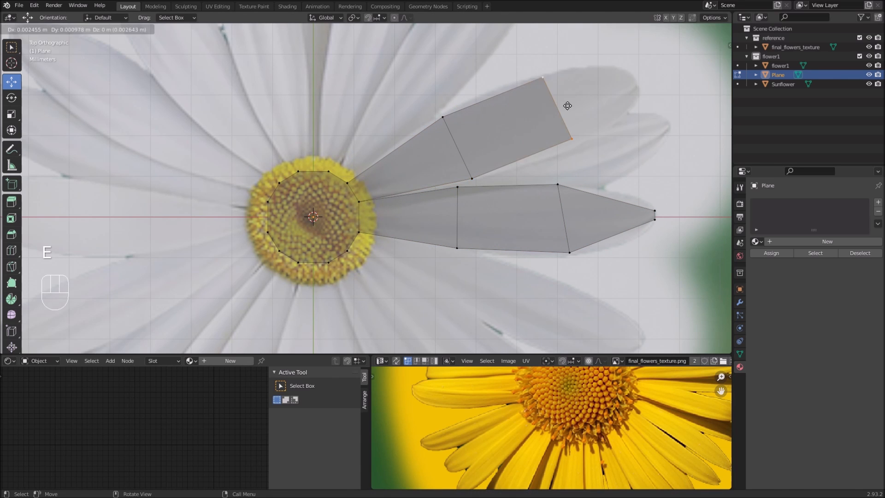
{"action": "left_click", "coordinate": [650, 105]}
Step: Extrude the lower-right petal from the centre's edge and taper its tip over the reference
{"action": "scroll", "coordinate": [599, 138], "scroll_direction": "down", "scroll_amount": 1}
{"action": "middle_click_drag", "start_coordinate": [461, 230], "coordinate": [415, 159], "text": "shift"}
{"action": "left_click", "coordinate": [327, 148]}
{"action": "left_click", "coordinate": [317, 164], "text": "shift"}
{"action": "key", "text": "e"}
{"action": "key", "text": "s"}
{"action": "left_click", "coordinate": [479, 186]}
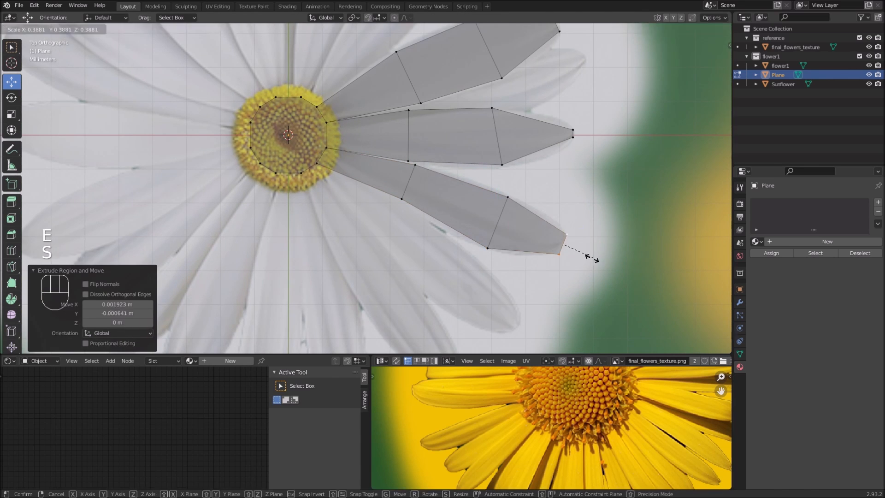
{"action": "left_click", "coordinate": [592, 258]}
Step: Build a petal running down and to the right from the centre's lower edge
{"action": "scroll", "coordinate": [518, 162], "scroll_direction": "down", "scroll_amount": 2}
{"action": "left_click", "coordinate": [434, 191]}
{"action": "left_click", "coordinate": [368, 170], "text": "shift"}
{"action": "left_click", "coordinate": [379, 164], "text": "shift"}
{"action": "scroll", "coordinate": [384, 179], "scroll_direction": "up", "scroll_amount": 3}
Step: Fill the gap between the two lower-right petals with a face and extrude it into a tapered petal
{"action": "left_click", "coordinate": [483, 192]}
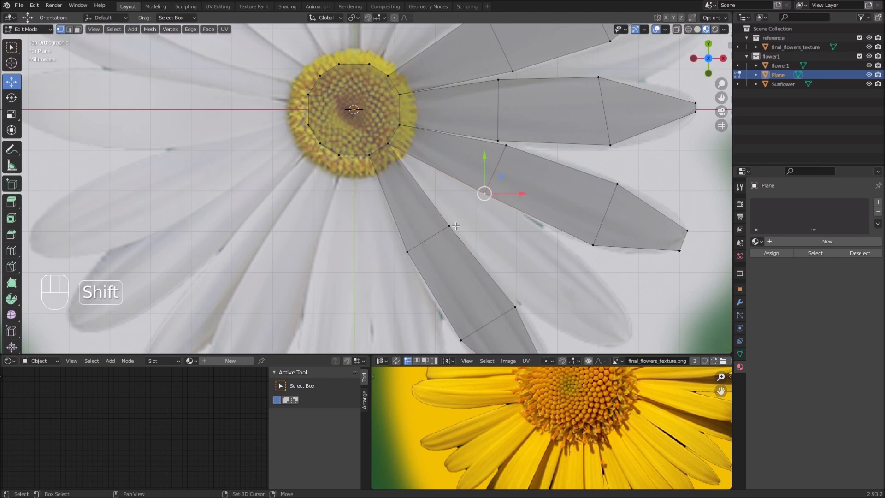
{"action": "left_click", "coordinate": [386, 142], "text": "shift"}
{"action": "key", "text": "f"}
{"action": "key", "text": "e"}
{"action": "key", "text": "s"}
Step: Extrude the petals directly below the centre to their tips, rotating and narrowing the ends to match the reference
{"action": "key", "text": "e"}
{"action": "left_click", "coordinate": [380, 114]}
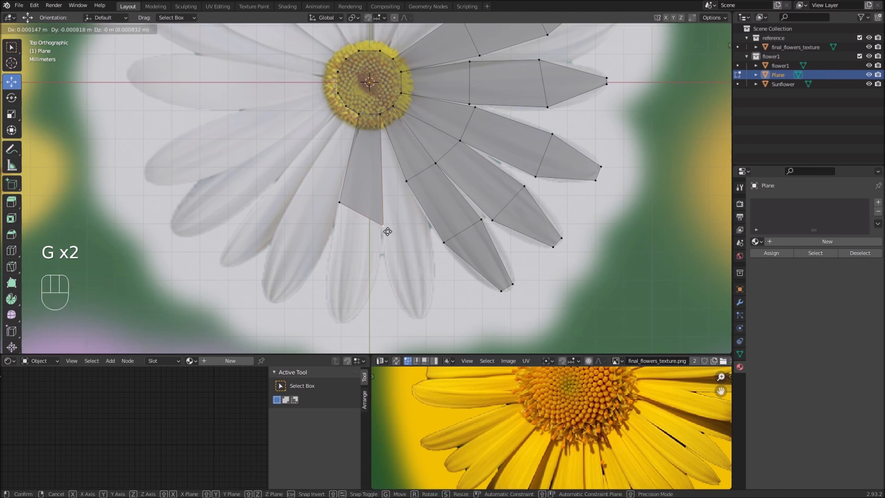
{"action": "key", "text": "r"}
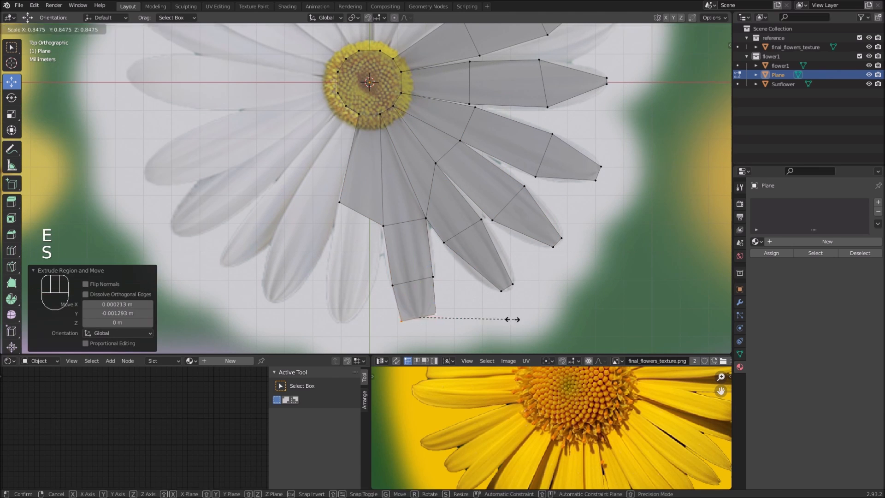
{"action": "left_click", "coordinate": [463, 318]}
{"action": "key", "text": "e"}
{"action": "key", "text": "r"}
{"action": "key", "text": "s"}
Step: Extrude a petal from the centre's lower-left edge and widen its outer end
{"action": "middle_click_drag", "start_coordinate": [376, 318], "coordinate": [439, 316], "text": "shift"}
{"action": "key", "text": "e"}
{"action": "key", "text": "s"}
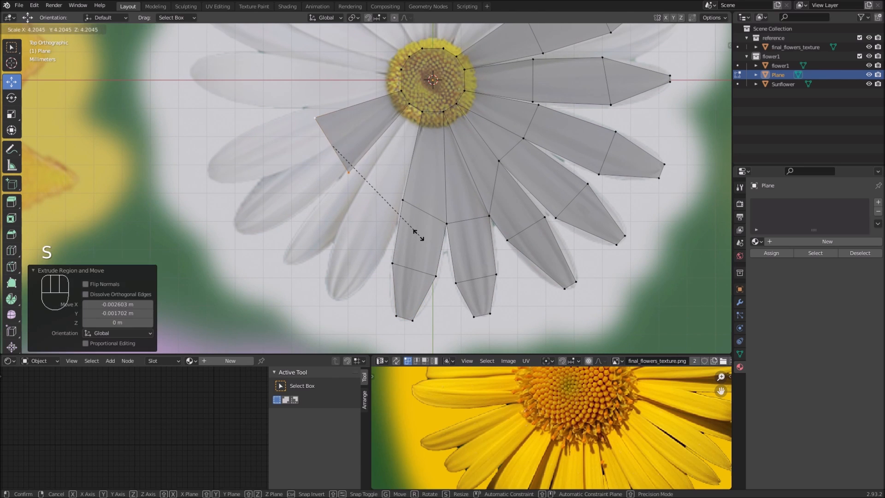
Step: Scale the new plane down to a narrow strip at the base of the light green reference leaf
{"action": "key", "text": "Tab"}
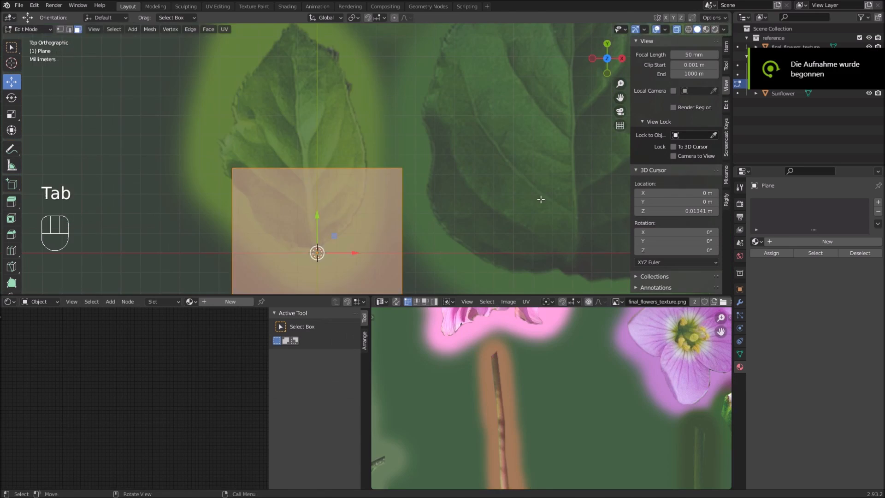
{"action": "key", "text": "a"}
{"action": "key", "text": "s"}
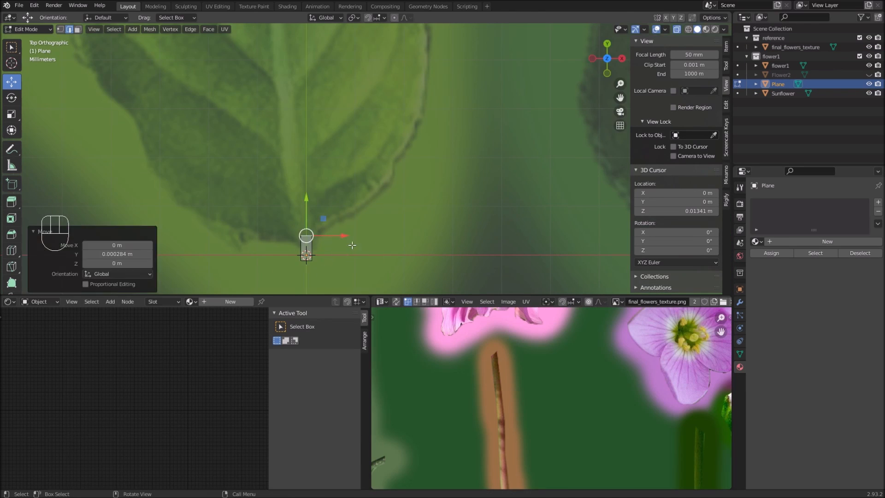
{"action": "left_click", "coordinate": [343, 223]}
{"action": "left_click", "coordinate": [591, 195]}
Step: Extrude the strip upward from the leaf base and widen it to the reference leaf's outline
{"action": "scroll", "coordinate": [399, 189], "scroll_direction": "down", "scroll_amount": 3}
{"action": "middle_click_drag", "start_coordinate": [398, 188], "coordinate": [388, 263], "text": "shift"}
{"action": "key", "text": "e"}
{"action": "left_click", "coordinate": [379, 218]}
{"action": "key", "text": "s"}
{"action": "left_click", "coordinate": [399, 218]}
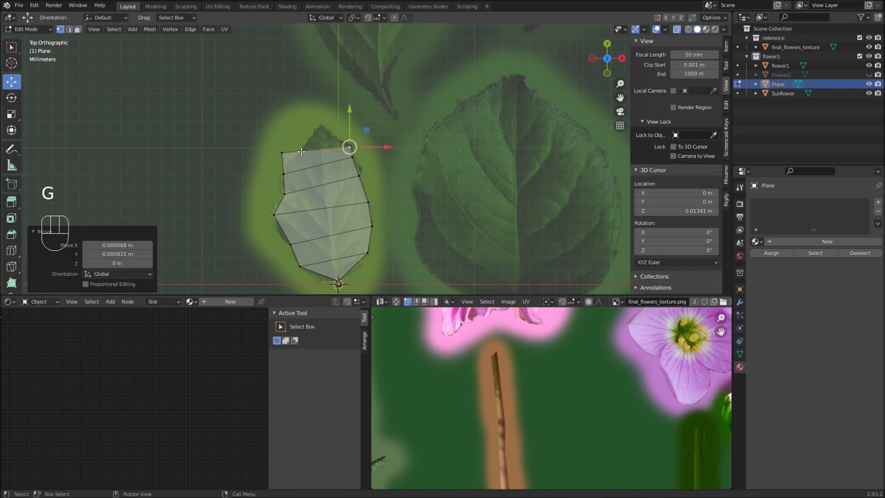
Step: Extrude and narrow the leaf's tip, add a loop cut, and adjust the vertices to the leaf outline
{"action": "left_click", "coordinate": [364, 151]}
{"action": "key", "text": "e"}
{"action": "key", "text": "s"}
{"action": "left_click_drag", "start_coordinate": [290, 116], "coordinate": [290, 103]}
{"action": "key", "text": "ctrl+r"}
{"action": "middle_click_drag", "start_coordinate": [334, 139], "coordinate": [332, 184], "text": "shift"}
{"action": "left_click_drag", "start_coordinate": [314, 243], "coordinate": [305, 242]}
Step: Place the leaf's UVs over the light green leaf in the texture and assign the flower1 material
{"action": "scroll", "coordinate": [331, 153], "scroll_direction": "down", "scroll_amount": 3}
{"action": "key", "text": "a"}
{"action": "key", "text": "g"}
{"action": "left_click_drag", "start_coordinate": [553, 295], "coordinate": [553, 146]}
{"action": "scroll", "coordinate": [563, 323], "scroll_direction": "up", "scroll_amount": 5}
{"action": "key", "text": "Tab"}
{"action": "left_click", "coordinate": [757, 242]}
{"action": "left_click_drag", "start_coordinate": [415, 146], "coordinate": [415, 349]}
Step: Duplicate the leaf higher up the stem and rotate the copies to point in different directions
{"action": "middle_click_drag", "start_coordinate": [368, 194], "coordinate": [428, 257]}
{"action": "key", "text": "shift+d"}
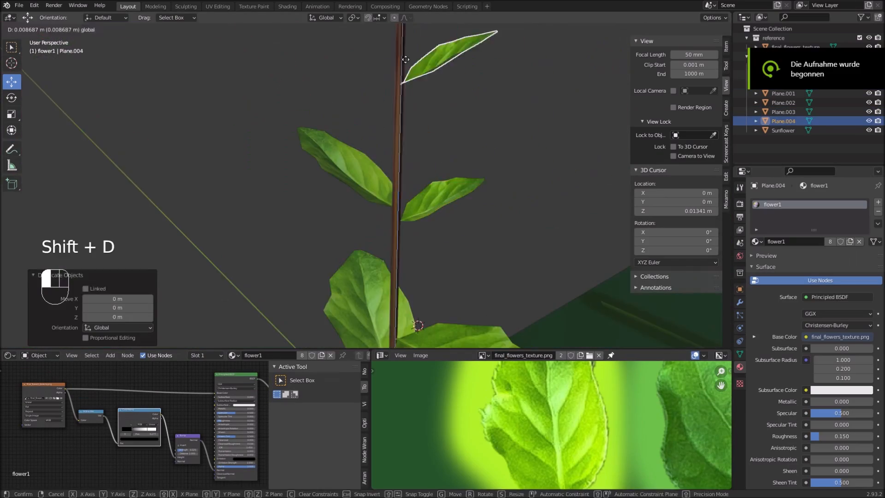
{"action": "left_click", "coordinate": [443, 60]}
{"action": "key", "text": "r"}
{"action": "middle_click_drag", "start_coordinate": [415, 208], "coordinate": [489, 251]}
{"action": "key", "text": "shift+d"}
{"action": "key", "text": "r"}
{"action": "left_click", "coordinate": [458, 252]}
Step: Place another duplicate of the leaf against the stem and rotate it outward
{"action": "key", "text": "shift+d"}
{"action": "left_click", "coordinate": [415, 188]}
{"action": "middle_click_drag", "start_coordinate": [415, 188], "coordinate": [343, 184]}
{"action": "key", "text": "r"}
{"action": "left_click", "coordinate": [344, 184]}
Step: Duplicate a leaf to the base of the stem and scale it up
{"action": "key", "text": "shift+d"}
{"action": "left_click", "coordinate": [312, 263]}
{"action": "key", "text": "s"}
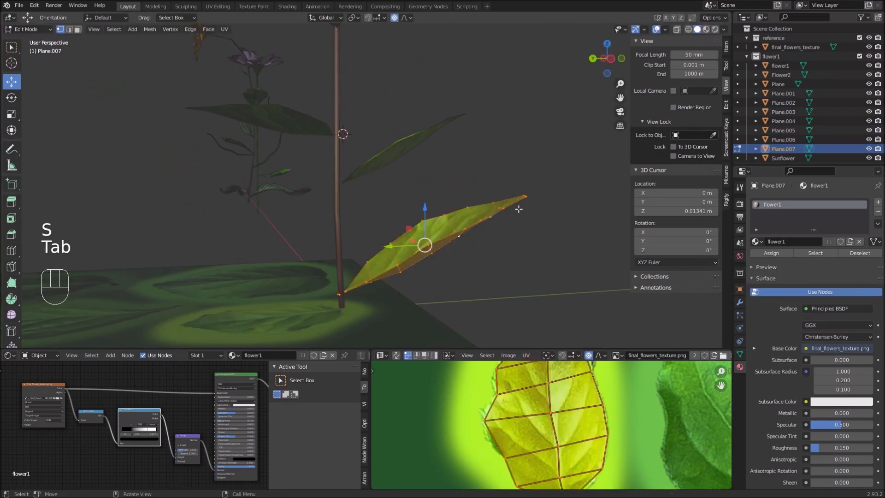
{"action": "middle_click_drag", "start_coordinate": [515, 223], "coordinate": [527, 304]}
{"action": "key", "text": "Tab"}
Step: Bend the large base leaf with proportional editing, then rotate it and scale it along X
{"action": "left_click", "coordinate": [527, 322]}
{"action": "key", "text": "g"}
{"action": "key", "text": "Tab"}
{"action": "key", "text": "r"}
{"action": "key", "text": "s"}
{"action": "key", "text": "x"}
{"action": "middle_click_drag", "start_coordinate": [480, 278], "coordinate": [340, 303], "text": "shift"}
Step: Duplicate the base leaf to the opposite side of the stem, rotate and scale it, and raise its tip with proportional editing
{"action": "key", "text": "Tab"}
{"action": "key", "text": "Tab"}
{"action": "key", "text": "shift+d"}
{"action": "key", "text": "r"}
{"action": "middle_click_drag", "start_coordinate": [234, 256], "coordinate": [513, 195]}
{"action": "key", "text": "s"}
{"action": "key", "text": "Tab"}
{"action": "left_click_drag", "start_coordinate": [185, 175], "coordinate": [175, 126]}
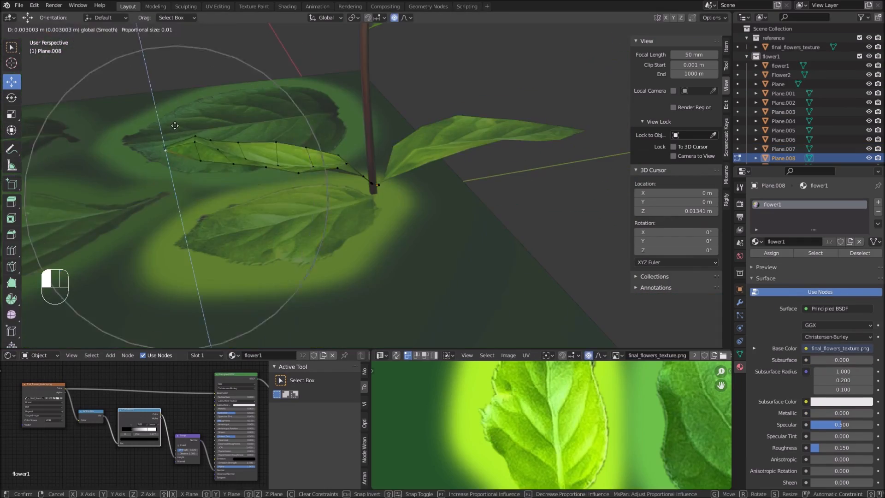
{"action": "key", "text": "Tab"}
{"action": "left_click_drag", "start_coordinate": [249, 184], "coordinate": [259, 190]}
{"action": "left_click", "coordinate": [414, 202]}
Step: Add another rotated copy of the base leaf and lower its tip slightly with proportional editing
{"action": "left_click", "coordinate": [295, 222]}
{"action": "key", "text": "shift+d"}
{"action": "key", "text": "r"}
{"action": "key", "text": "Tab"}
{"action": "left_click_drag", "start_coordinate": [275, 102], "coordinate": [275, 110]}
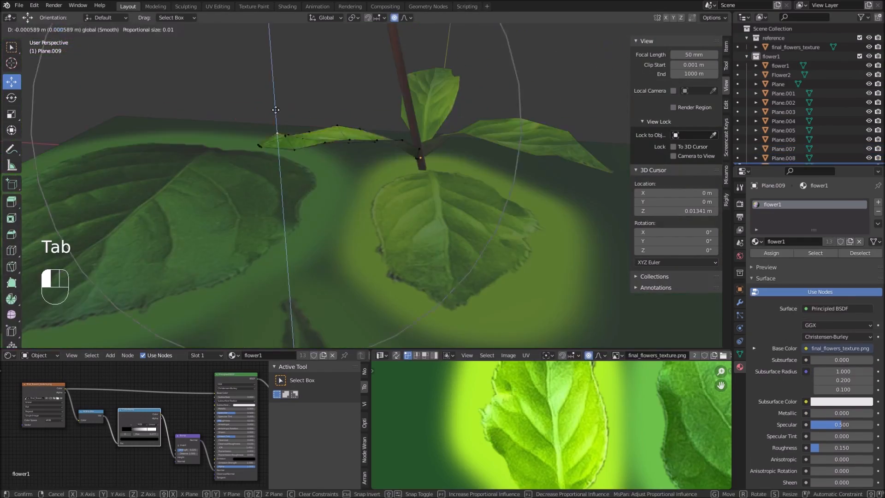
{"action": "key", "text": "Tab"}
Step: Join the selected leaves with the stem into one object and check the plant
{"action": "middle_click_drag", "start_coordinate": [276, 109], "coordinate": [383, 203], "text": "shift"}
{"action": "left_click", "coordinate": [435, 165], "text": "shift"}
{"action": "key", "text": "ctrl+j"}
{"action": "left_click_drag", "start_coordinate": [134, 249], "coordinate": [325, 206]}
{"action": "middle_click_drag", "start_coordinate": [385, 219], "coordinate": [280, 225]}
{"action": "scroll", "coordinate": [280, 225], "scroll_direction": "down", "scroll_amount": 2}
Step: Scale the new plane to 0.344 over the purple pansy's centre and move its lower corners out to the bottom petal
{"action": "key", "text": "s"}
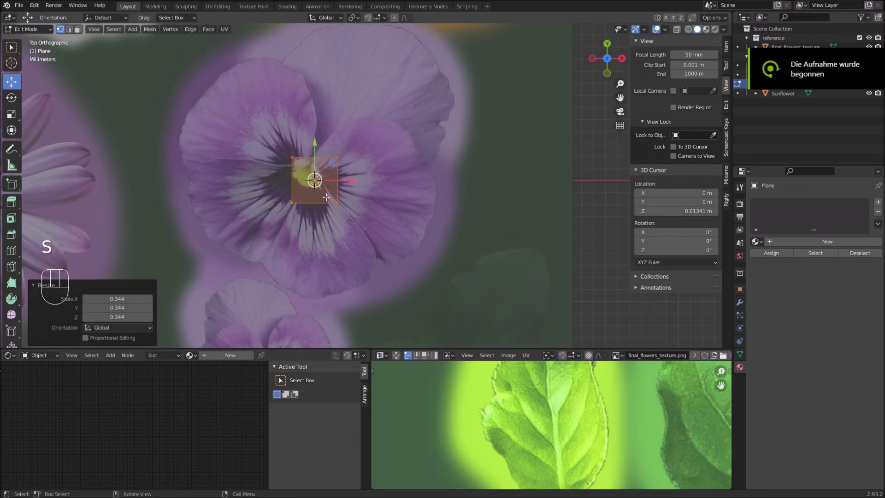
{"action": "left_click", "coordinate": [292, 203]}
{"action": "key", "text": "g"}
{"action": "left_click", "coordinate": [247, 263]}
{"action": "left_click", "coordinate": [339, 207]}
{"action": "key", "text": "g"}
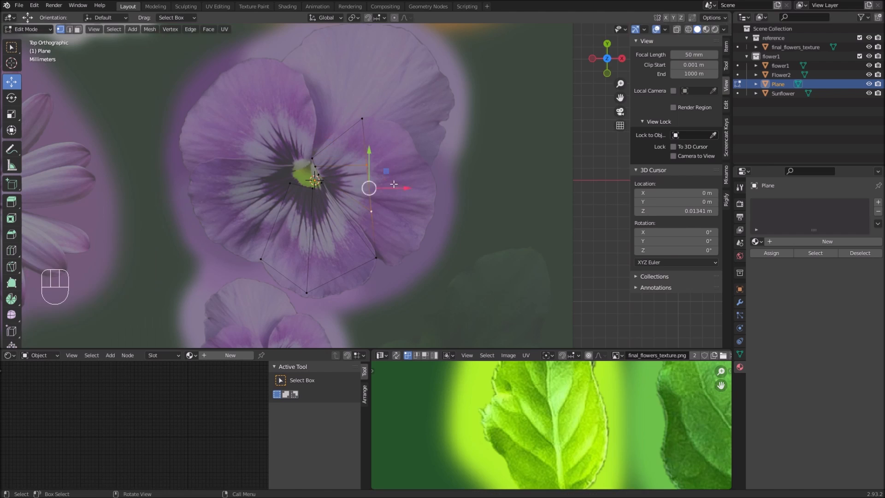
Step: Move the right petal's outer edge outward and adjust the vertices to the pansy's outline
{"action": "left_click_drag", "start_coordinate": [393, 186], "coordinate": [432, 186]}
{"action": "scroll", "coordinate": [322, 222], "scroll_direction": "up", "scroll_amount": 1}
{"action": "middle_click_drag", "start_coordinate": [295, 259], "coordinate": [337, 221], "text": "shift"}
{"action": "left_click", "coordinate": [281, 240]}
{"action": "left_click_drag", "start_coordinate": [280, 201], "coordinate": [280, 194]}
{"action": "middle_click_drag", "start_coordinate": [378, 132], "coordinate": [402, 178], "text": "shift"}
Step: Extrude vertices around the upper-left rim of the pansy's yellow-green centre
{"action": "scroll", "coordinate": [403, 178], "scroll_direction": "up", "scroll_amount": 5}
{"action": "left_click", "coordinate": [375, 141]}
{"action": "scroll", "coordinate": [375, 184], "scroll_direction": "down", "scroll_amount": 4}
{"action": "key", "text": "e"}
{"action": "left_click", "coordinate": [357, 194]}
{"action": "key", "text": "e"}
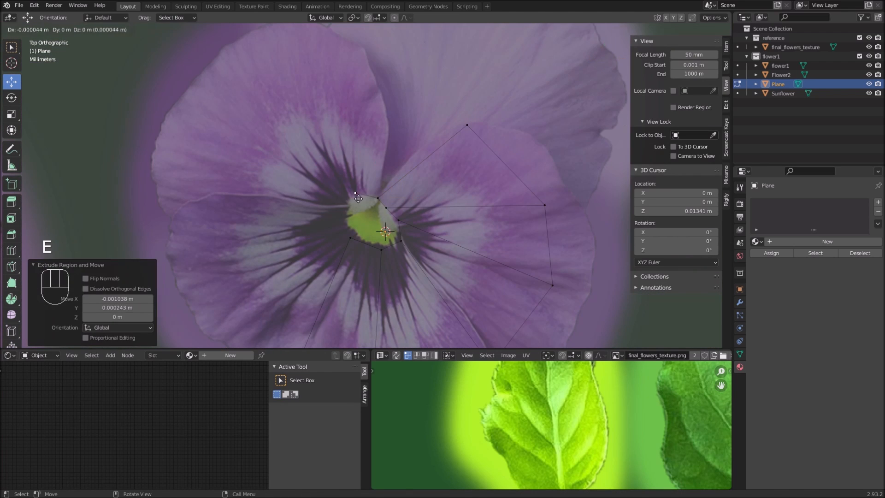
{"action": "left_click", "coordinate": [345, 212]}
Step: Complete the left petal's face from the rim vertices and split it lengthwise with a loop cut
{"action": "left_click", "coordinate": [358, 192], "text": "shift"}
{"action": "left_click", "coordinate": [376, 196], "text": "shift"}
{"action": "middle_click_drag", "start_coordinate": [271, 76], "coordinate": [287, 36], "text": "shift"}
{"action": "key", "text": "ctrl+r"}
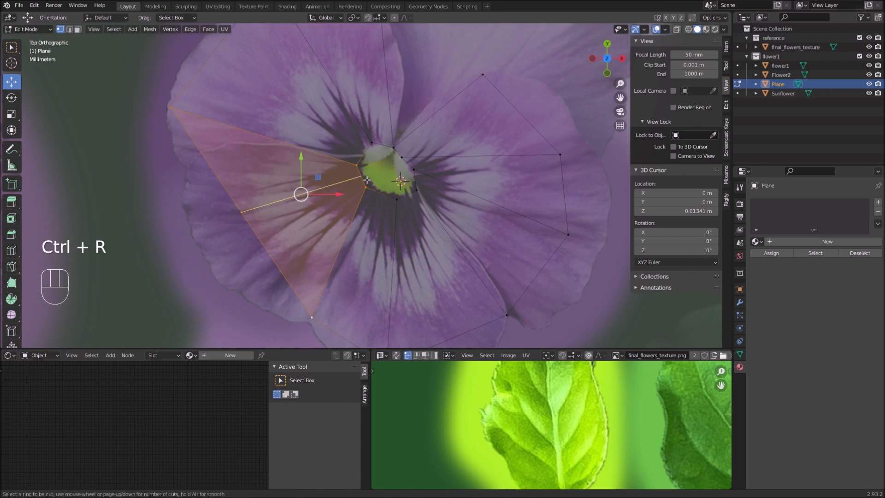
{"action": "left_click", "coordinate": [300, 194]}
Step: Add a loop cut across the pansy's petals and reposition vertices to follow the reference
{"action": "key", "text": "ctrl+r"}
{"action": "left_click", "coordinate": [368, 139]}
{"action": "scroll", "coordinate": [367, 184], "scroll_direction": "down", "scroll_amount": 2}
{"action": "key", "text": "g"}
{"action": "left_click", "coordinate": [404, 188]}
Step: Extrude the upper outer edge of the right petal out to the reference outline
{"action": "scroll", "coordinate": [404, 188], "scroll_direction": "up", "scroll_amount": 3}
{"action": "middle_click_drag", "start_coordinate": [404, 188], "coordinate": [311, 127], "text": "shift"}
{"action": "left_click", "coordinate": [364, 59]}
{"action": "left_click", "coordinate": [441, 141], "text": "shift"}
{"action": "key", "text": "e"}
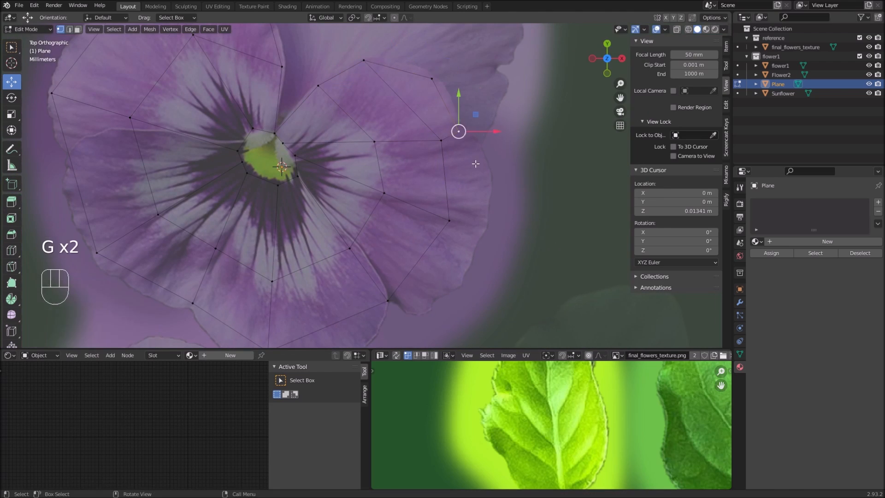
Step: Extrude the outer edge of the pansy's lower petals out to the reference outline
{"action": "middle_click_drag", "start_coordinate": [476, 163], "coordinate": [431, 125], "text": "shift"}
{"action": "left_click", "coordinate": [404, 182]}
{"action": "key", "text": "e"}
{"action": "left_click", "coordinate": [432, 194]}
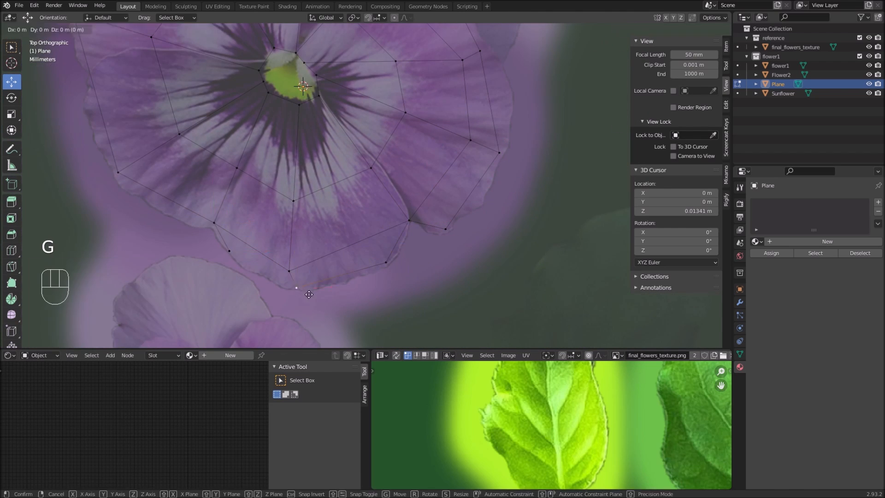
Step: Select the entire pansy mesh and unwrap it
{"action": "key", "text": "a"}
{"action": "key", "text": "u"}
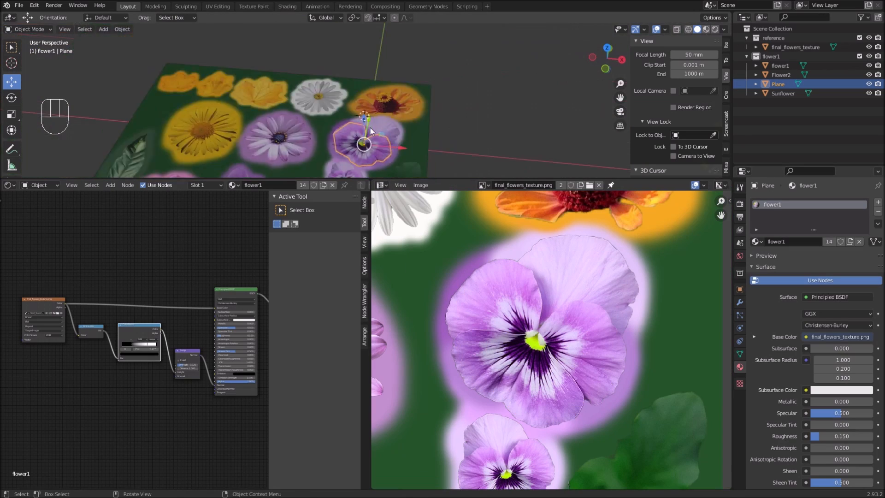
{"action": "key", "text": "Tab"}
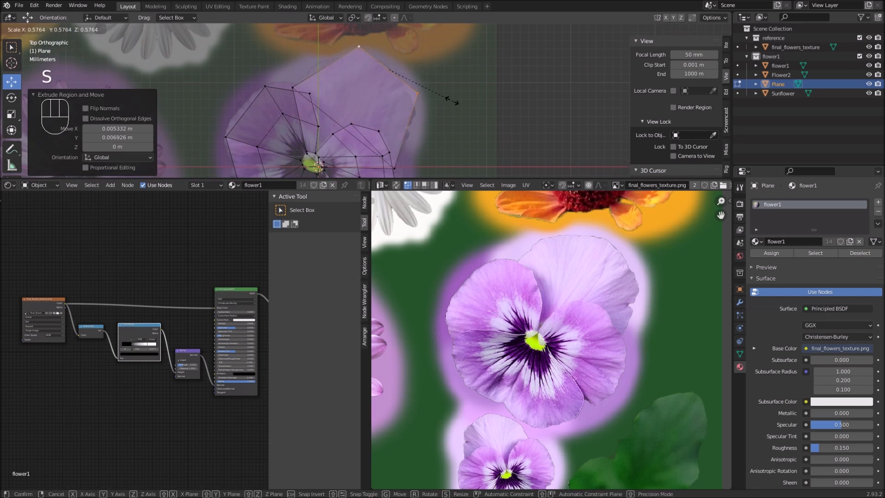
Step: Shape the pansy's back petal and fit its UVs onto the pale upper petal in the texture
{"action": "key", "text": "g"}
{"action": "key", "text": "a"}
{"action": "key", "text": "g"}
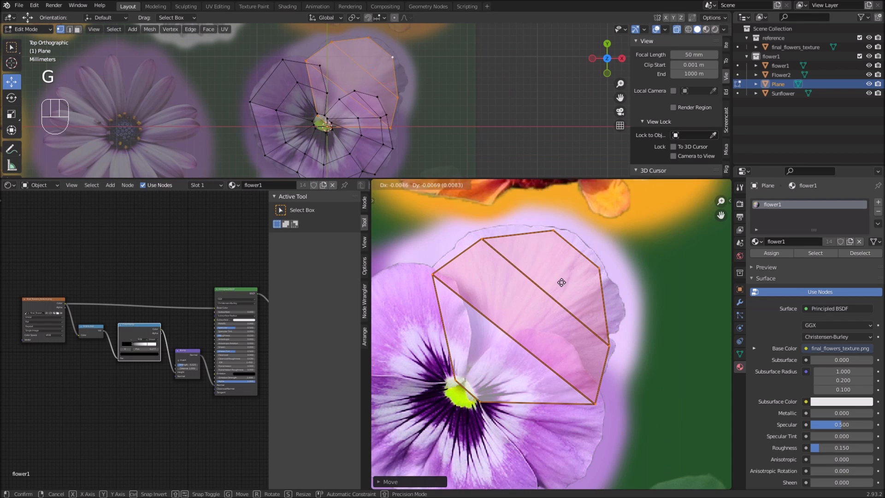
{"action": "key", "text": "s"}
{"action": "key", "text": "s"}
{"action": "key", "text": "Tab"}
{"action": "key", "text": "Tab"}
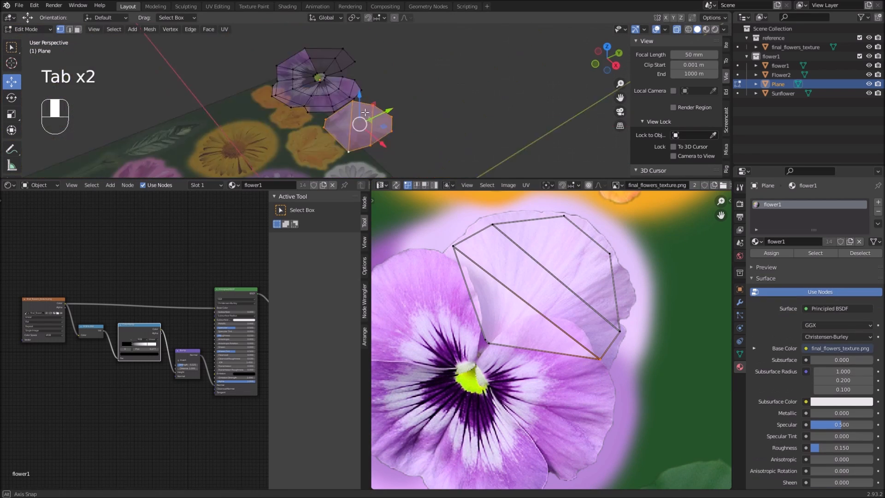
Step: Move the back petal into place against the flower and correct its face normals
{"action": "key", "text": "g"}
{"action": "key", "text": "3"}
{"action": "key", "text": "alt+n"}
{"action": "middle_click_drag", "start_coordinate": [350, 104], "coordinate": [341, 87]}
{"action": "key", "text": "Tab"}
{"action": "key", "text": "Tab"}
Step: Curve the pansy's petals vertically by moving points along Z with proportional editing
{"action": "left_click", "coordinate": [360, 99]}
{"action": "key", "text": "o"}
{"action": "left_click_drag", "start_coordinate": [362, 70], "coordinate": [364, 89]}
{"action": "left_click", "coordinate": [508, 115]}
{"action": "middle_click_drag", "start_coordinate": [508, 115], "coordinate": [569, 110]}
{"action": "left_click", "coordinate": [424, 106]}
{"action": "left_click_drag", "start_coordinate": [424, 76], "coordinate": [424, 69]}
{"action": "left_click", "coordinate": [389, 119]}
{"action": "key", "text": "Tab"}
Step: Bridge the edge loops between the pansy's centre opening and the small face beneath it
{"action": "middle_click_drag", "start_coordinate": [415, 92], "coordinate": [374, 102]}
{"action": "right_click", "coordinate": [374, 101]}
{"action": "left_click", "coordinate": [374, 102]}
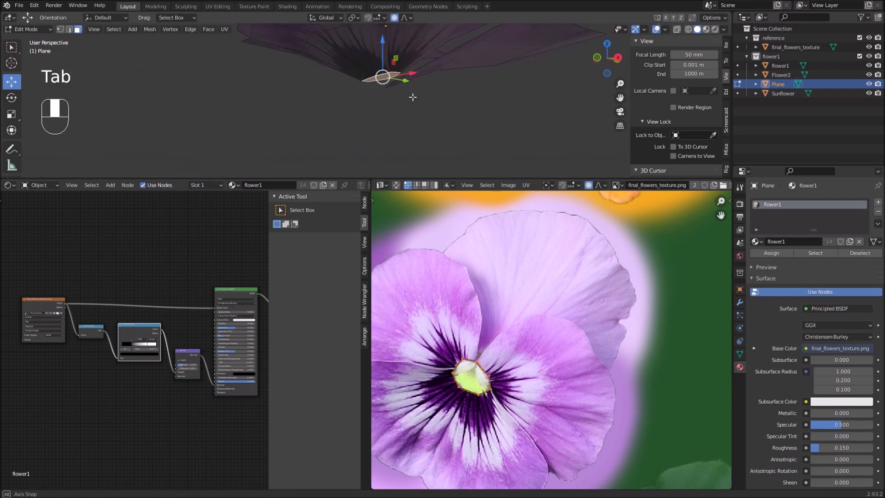
{"action": "key", "text": "Tab"}
{"action": "key", "text": "ctrl+e"}
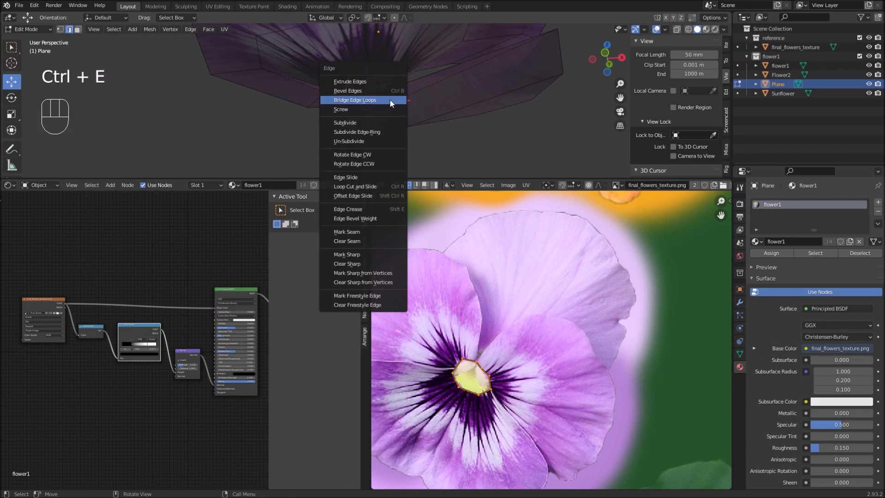
{"action": "left_click", "coordinate": [395, 99]}
{"action": "scroll", "coordinate": [480, 342], "scroll_direction": "down", "scroll_amount": 5}
{"action": "key", "text": "Tab"}
{"action": "middle_click_drag", "start_coordinate": [384, 127], "coordinate": [401, 108]}
{"action": "key", "text": "Tab"}
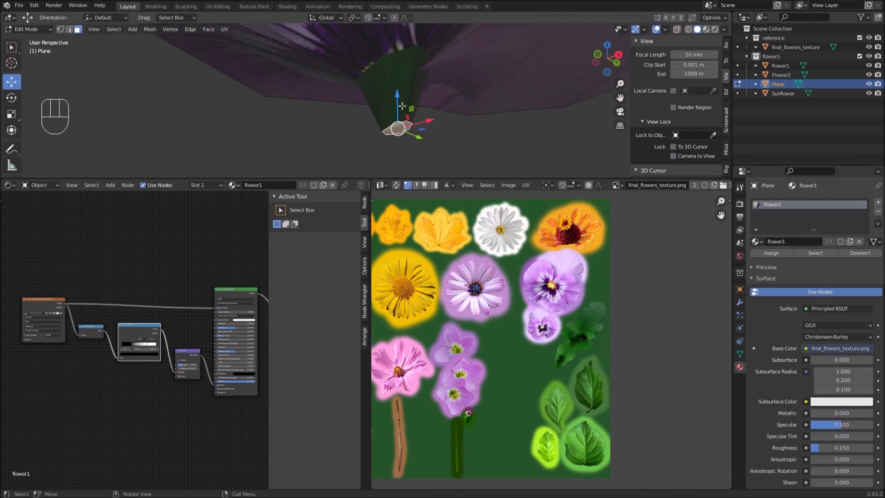
Step: Scale the face at the flower's base, snap the 3D cursor to it, and extrude a stem about 0.056 m downward
{"action": "key", "text": "s"}
{"action": "middle_click_drag", "start_coordinate": [406, 152], "coordinate": [411, 85], "text": "shift"}
{"action": "key", "text": "shift+s"}
{"action": "key", "text": "shift+a"}
{"action": "key", "text": "s"}
{"action": "key", "text": "s"}
{"action": "key", "text": "Delete"}
{"action": "left_click", "coordinate": [410, 64]}
{"action": "key", "text": "KP_1"}
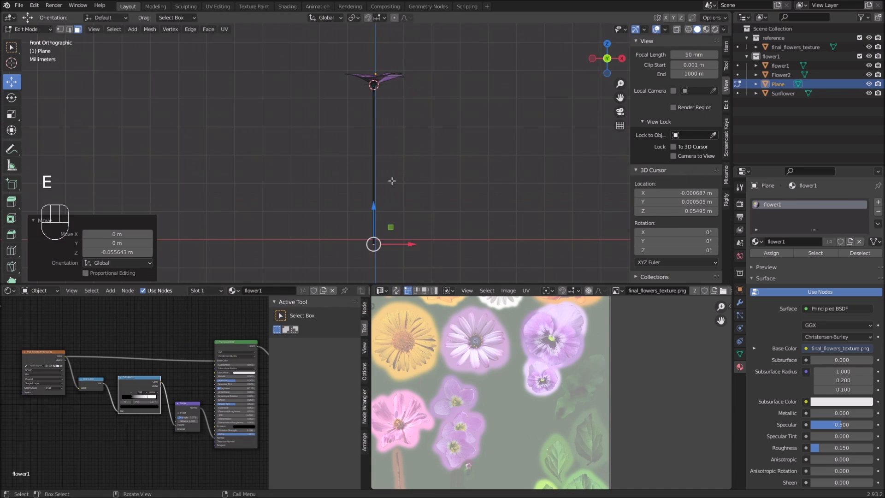
Step: Add a loop cut around the stem and shift it about 0.003 m along X to bend the stem
{"action": "key", "text": "a"}
{"action": "left_click_drag", "start_coordinate": [413, 79], "coordinate": [415, 84]}
{"action": "scroll", "coordinate": [392, 208], "scroll_direction": "up", "scroll_amount": 6}
{"action": "left_click_drag", "start_coordinate": [395, 230], "coordinate": [395, 214]}
{"action": "key", "text": "Tab"}
{"action": "key", "text": "Tab"}
{"action": "middle_click_drag", "start_coordinate": [401, 157], "coordinate": [373, 185]}
{"action": "key", "text": "ctrl+r"}
{"action": "left_click", "coordinate": [378, 168]}
{"action": "left_click", "coordinate": [378, 168]}
{"action": "left_click_drag", "start_coordinate": [406, 152], "coordinate": [431, 162]}
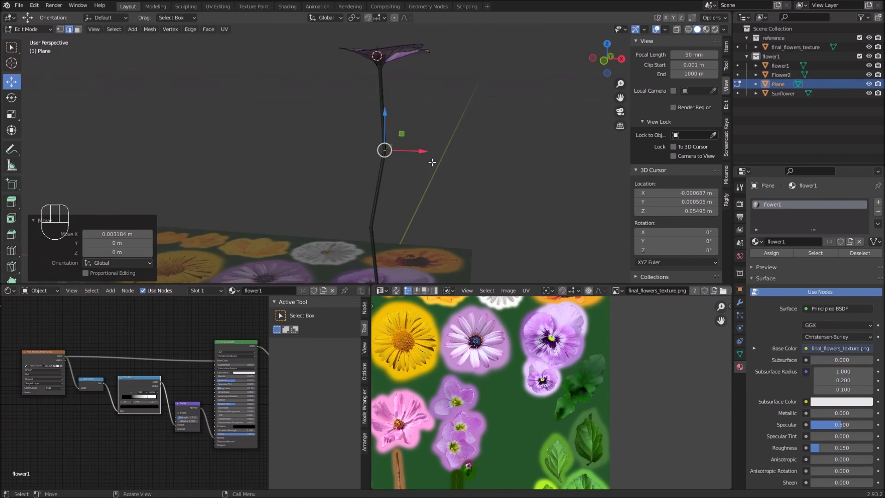
Step: Add another loop cut to the stem and extrude a side branch about 0.004 m along X, tapering its end
{"action": "key", "text": "Tab"}
{"action": "middle_click_drag", "start_coordinate": [431, 161], "coordinate": [413, 66]}
{"action": "scroll", "coordinate": [332, 233], "scroll_direction": "up", "scroll_amount": 4}
{"action": "key", "text": "Tab"}
{"action": "key", "text": "ctrl+r"}
{"action": "left_click", "coordinate": [308, 238]}
{"action": "left_click", "coordinate": [302, 238]}
{"action": "middle_click_drag", "start_coordinate": [307, 238], "coordinate": [322, 230]}
{"action": "scroll", "coordinate": [322, 231], "scroll_direction": "down", "scroll_amount": 2}
{"action": "key", "text": "e"}
{"action": "left_click", "coordinate": [323, 231]}
{"action": "left_click_drag", "start_coordinate": [344, 222], "coordinate": [379, 226]}
{"action": "key", "text": "s"}
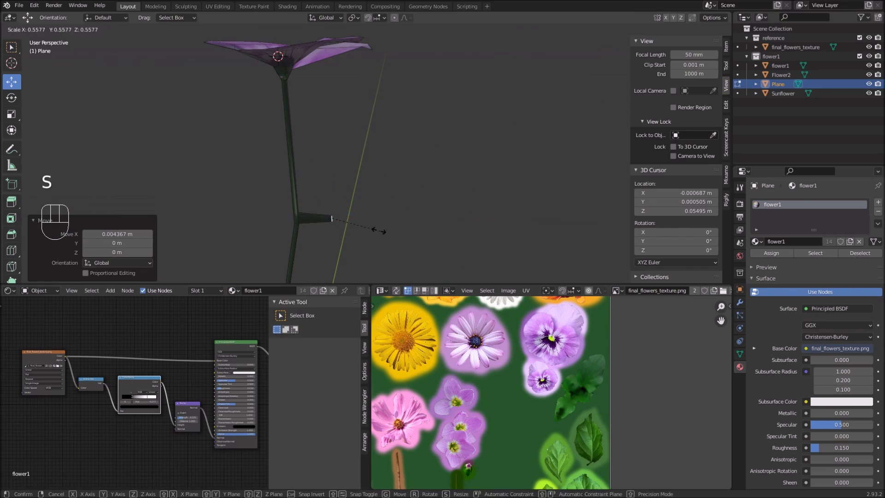
Step: Unwrap the pansy's centre face and fit its UVs onto the yellow-green centre in the texture
{"action": "key", "text": "KP_Decimal"}
{"action": "key", "text": "2"}
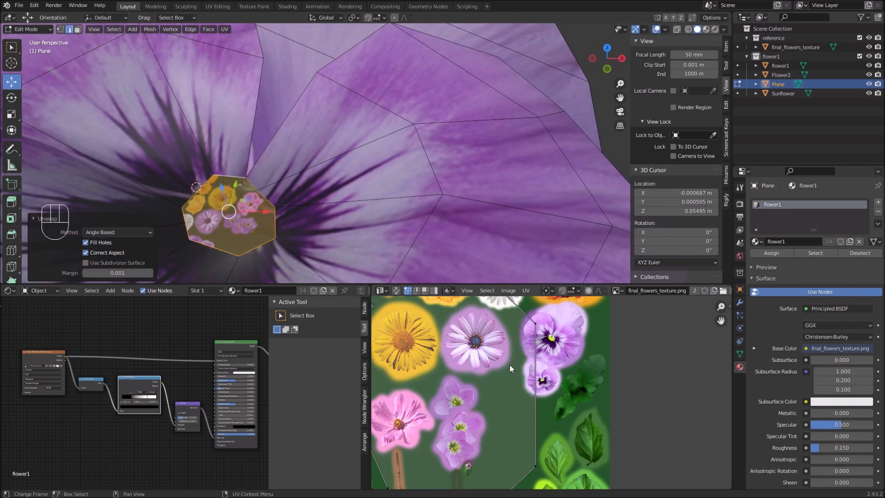
{"action": "key", "text": "KP_7"}
{"action": "left_click", "coordinate": [616, 359]}
{"action": "key", "text": "Tab"}
{"action": "middle_click_drag", "start_coordinate": [364, 217], "coordinate": [366, 171]}
Step: Select the linked pansy petals and position and rotate a copy of the flower head near the side branch's tip
{"action": "key", "text": "Tab"}
{"action": "key", "text": "l"}
{"action": "key", "text": "l"}
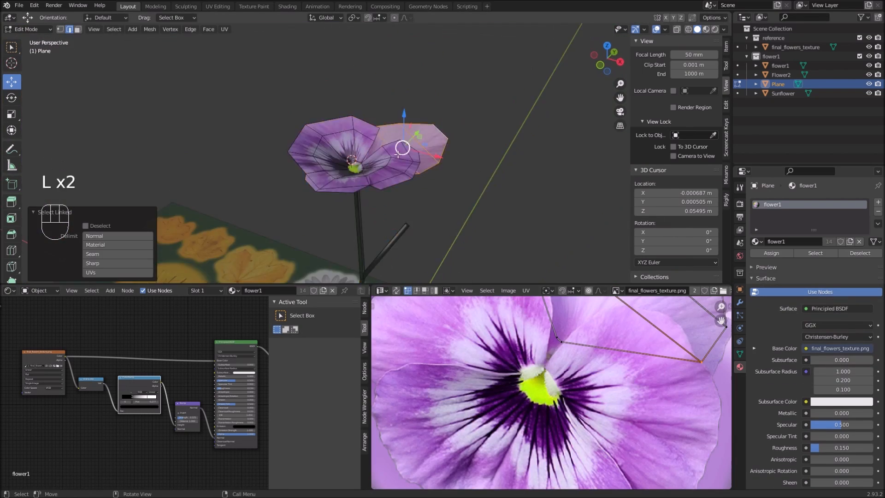
{"action": "key", "text": "KP_1"}
{"action": "key", "text": "b"}
{"action": "key", "text": "c"}
{"action": "left_click_drag", "start_coordinate": [352, 153], "coordinate": [342, 159]}
{"action": "key", "text": "Escape"}
{"action": "scroll", "coordinate": [392, 143], "scroll_direction": "down", "scroll_amount": 4}
{"action": "middle_click_drag", "start_coordinate": [433, 123], "coordinate": [418, 132]}
{"action": "middle_click_drag", "start_coordinate": [527, 167], "coordinate": [489, 161]}
{"action": "left_click_drag", "start_coordinate": [473, 156], "coordinate": [466, 158]}
{"action": "key", "text": "r"}
{"action": "scroll", "coordinate": [442, 161], "scroll_direction": "up", "scroll_amount": 4}
{"action": "middle_click_drag", "start_coordinate": [442, 184], "coordinate": [405, 157]}
Step: Adjust the edge loops at the second flower head's base, lowering the selected loop by 0.00075 m along Z
{"action": "key", "text": "2"}
{"action": "left_click", "coordinate": [402, 188], "text": "alt"}
{"action": "middle_click_drag", "start_coordinate": [402, 203], "coordinate": [408, 234]}
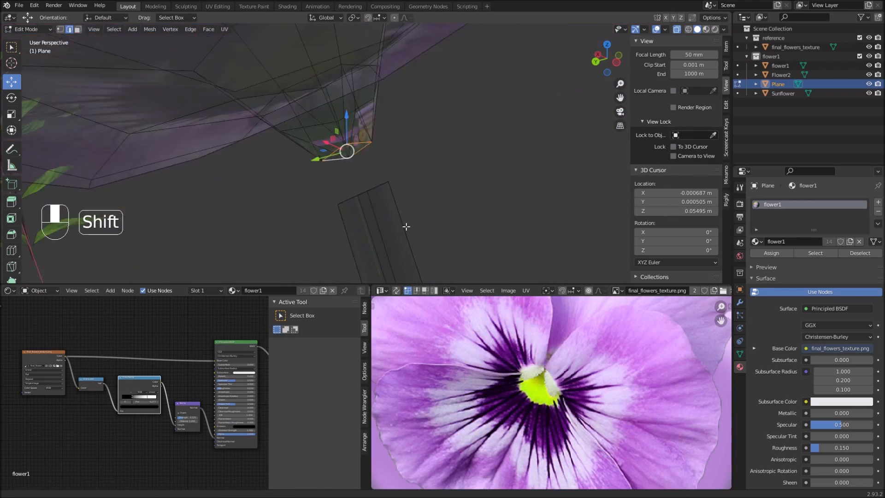
{"action": "left_click", "coordinate": [359, 206]}
{"action": "scroll", "coordinate": [355, 203], "scroll_direction": "down", "scroll_amount": 8}
{"action": "key", "text": "ctrl+x"}
{"action": "middle_click_drag", "start_coordinate": [344, 220], "coordinate": [369, 184]}
{"action": "left_click", "coordinate": [379, 178], "text": "alt"}
{"action": "left_click_drag", "start_coordinate": [382, 152], "coordinate": [383, 159]}
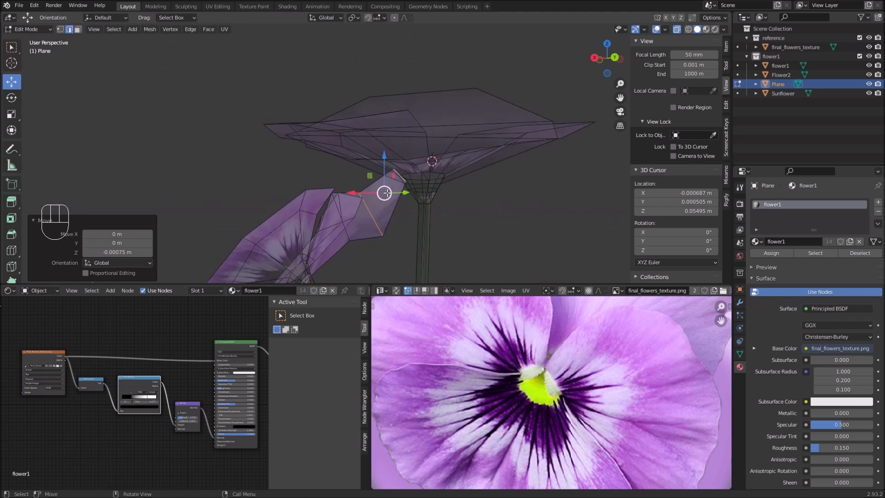
{"action": "key", "text": "Tab"}
{"action": "middle_click_drag", "start_coordinate": [383, 175], "coordinate": [385, 212]}
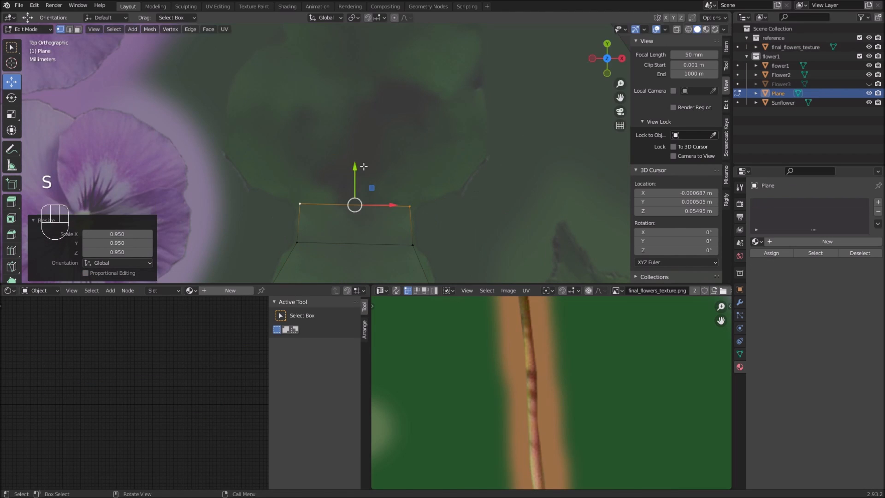
Step: Extrude the new leaf strip along the dark green reference leaf and rotate its UVs to match the texture
{"action": "key", "text": "e"}
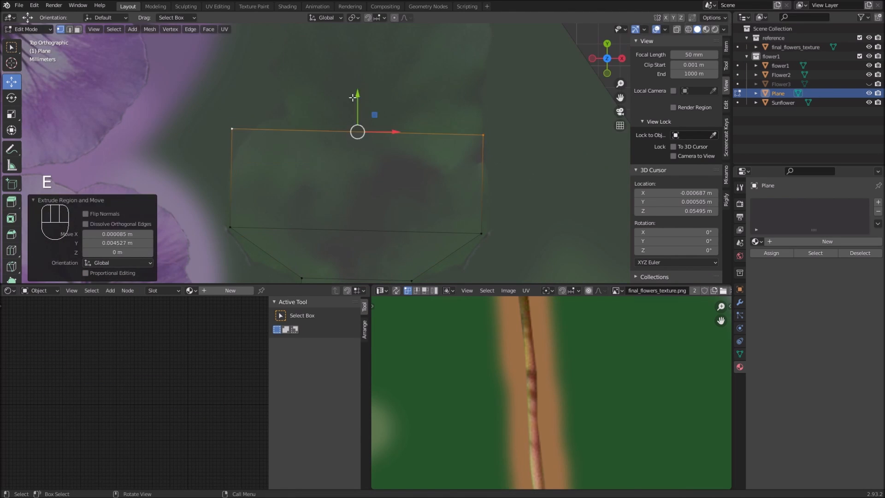
{"action": "left_click", "coordinate": [511, 182]}
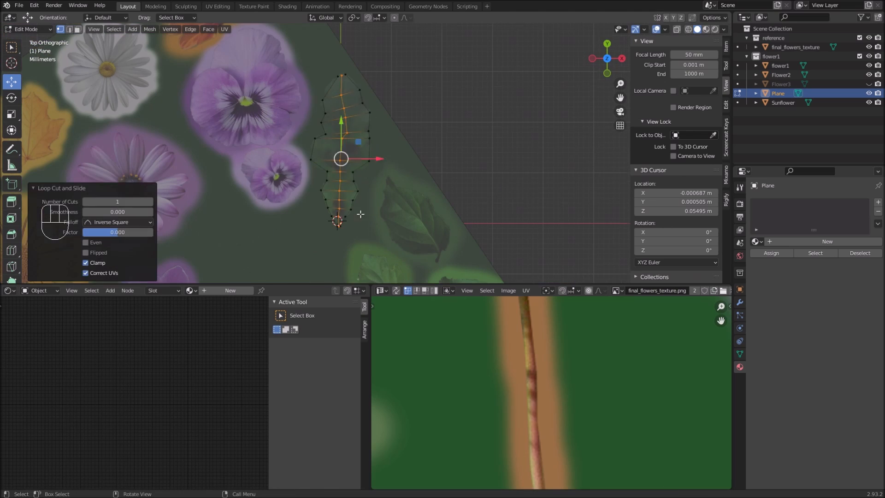
{"action": "key", "text": "a"}
{"action": "scroll", "coordinate": [450, 385], "scroll_direction": "up", "scroll_amount": 3}
{"action": "key", "text": "r"}
{"action": "left_click", "coordinate": [584, 406]}
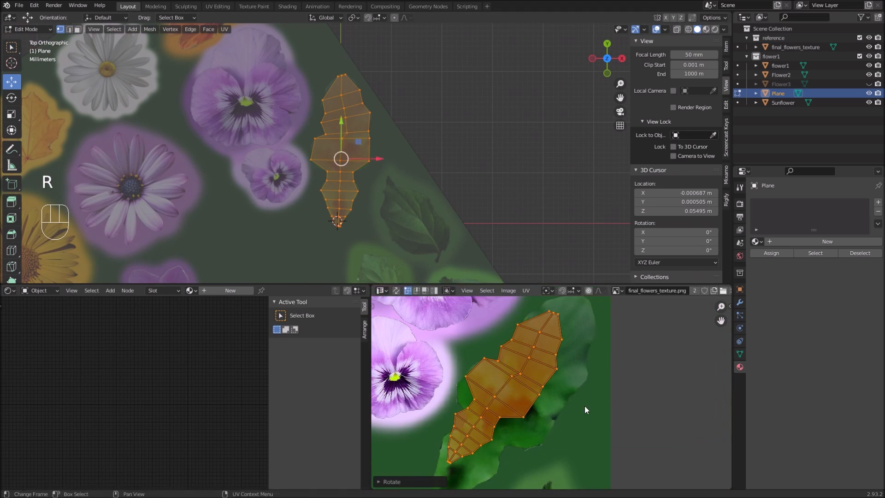
{"action": "left_click", "coordinate": [629, 377]}
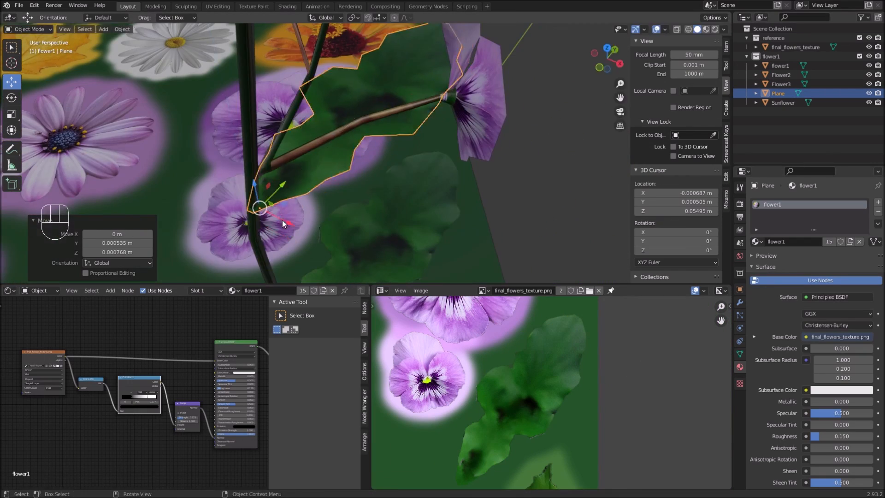
Step: Resize the leaf attached to the stem and scale its copy on the opposite side to 0.799
{"action": "key", "text": "Tab"}
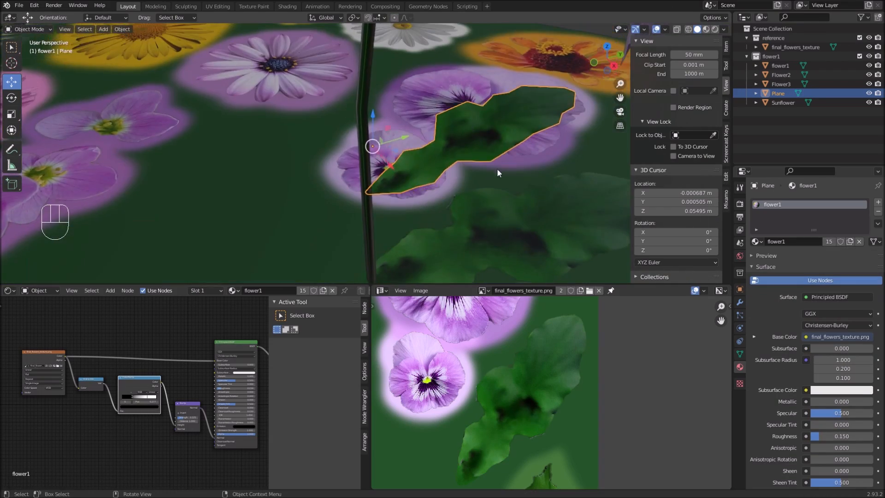
{"action": "key", "text": "s"}
{"action": "left_click", "coordinate": [456, 215]}
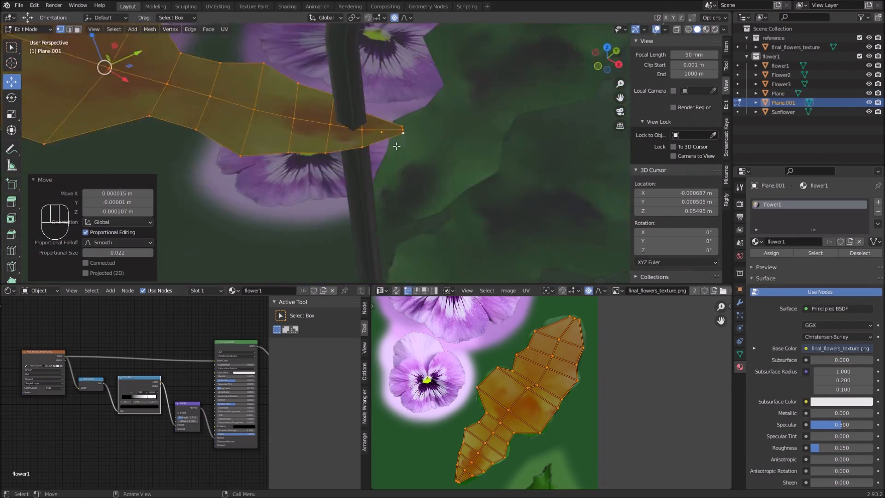
{"action": "key", "text": "Tab"}
{"action": "key", "text": "s"}
{"action": "left_click", "coordinate": [413, 163]}
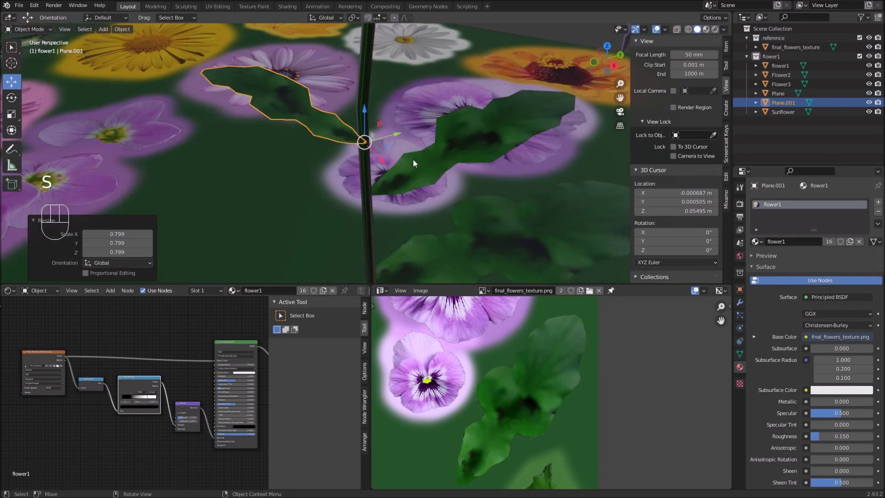
Step: Duplicate leaves around the stem, scaling and rotating the copies about Z, the last by -34.3°, and adjust its shape
{"action": "middle_click_drag", "start_coordinate": [413, 159], "coordinate": [345, 190]}
{"action": "key", "text": "shift+d"}
{"action": "key", "text": "s"}
{"action": "key", "text": "shift+d"}
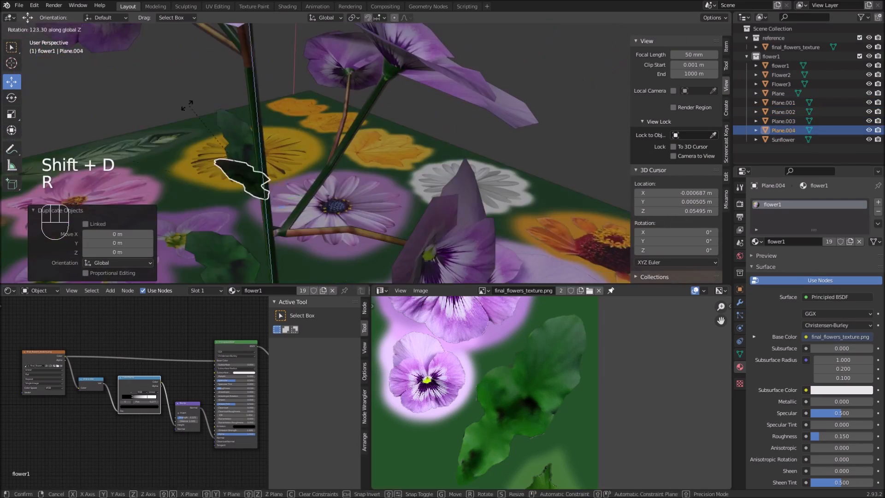
{"action": "left_click", "coordinate": [352, 164]}
{"action": "key", "text": "shift+d"}
{"action": "key", "text": "r"}
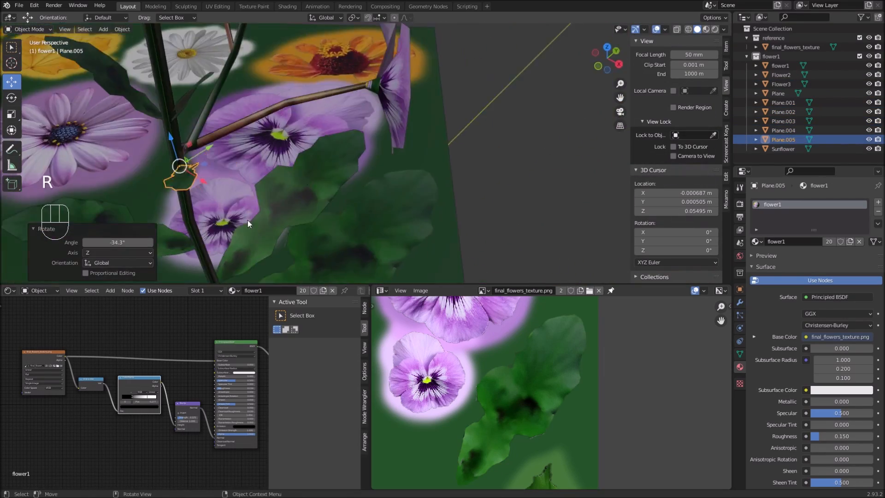
{"action": "key", "text": "Tab"}
{"action": "key", "text": "g"}
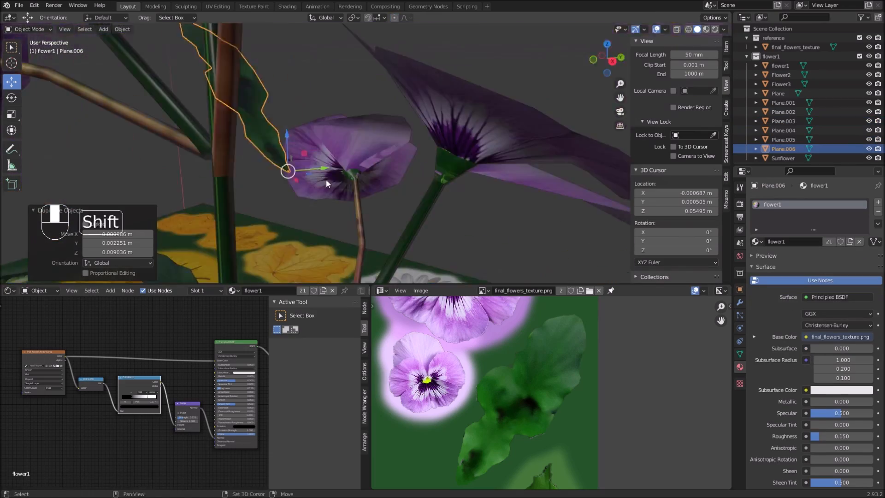
Step: Duplicate further leaves along the stem and rotate the copies about Z to vary their direction
{"action": "key", "text": "shift+d"}
{"action": "key", "text": "r"}
{"action": "left_click", "coordinate": [383, 202]}
{"action": "key", "text": "shift+d"}
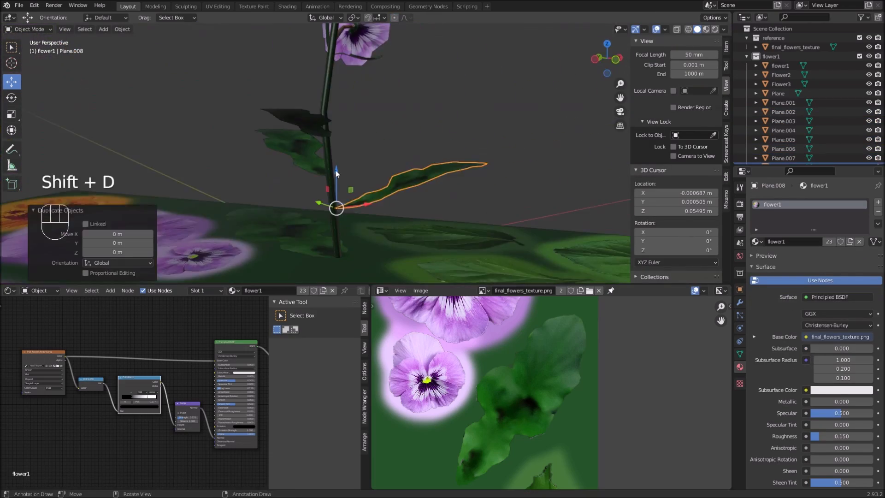
{"action": "key", "text": "r"}
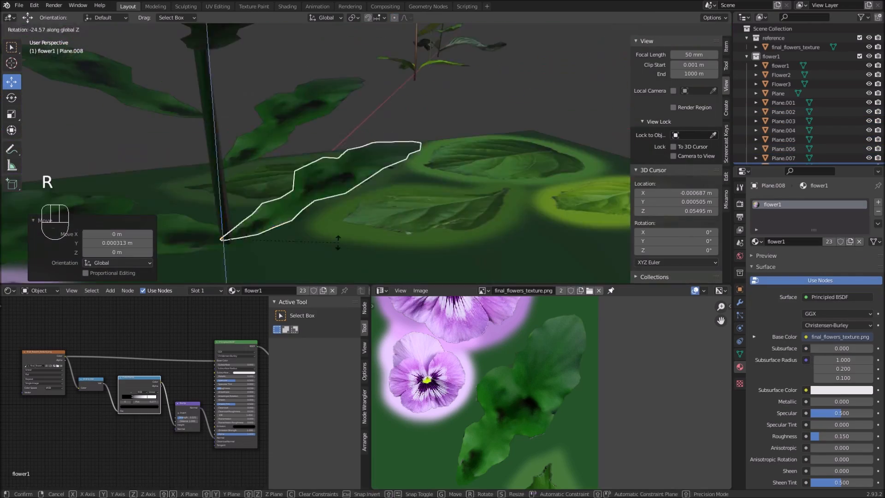
Step: Duplicate another leaf near the stem's base, rotate it, and bend its tip with proportional editing
{"action": "left_click", "coordinate": [352, 204]}
{"action": "key", "text": "shift+d"}
{"action": "key", "text": "r"}
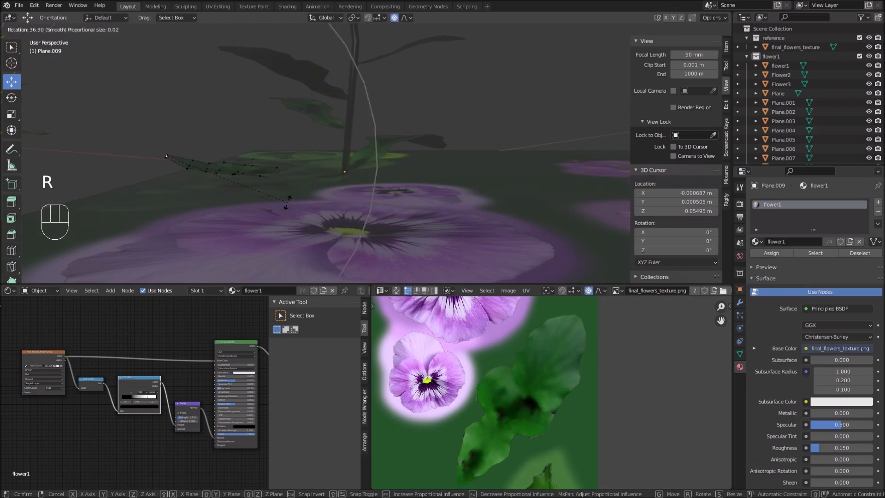
{"action": "key", "text": "Tab"}
{"action": "key", "text": "g"}
{"action": "key", "text": "Tab"}
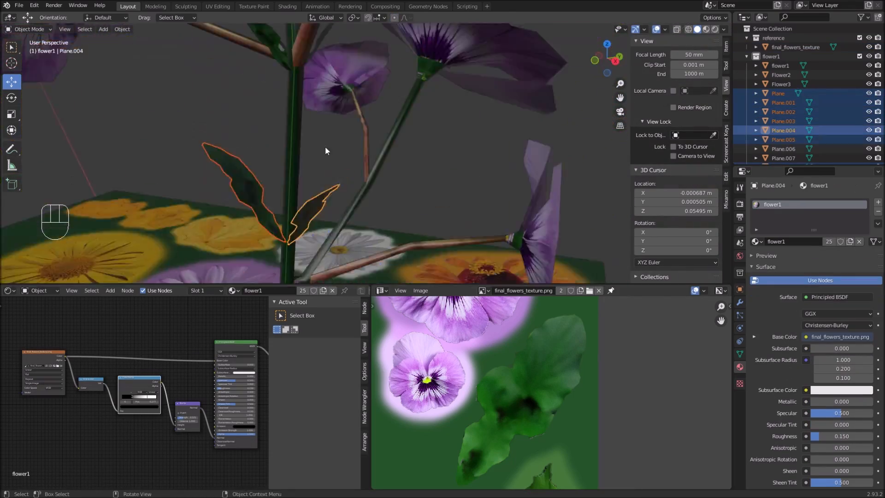
Step: Select all the leaf copies together with the pansy and join them into one object
{"action": "left_click", "coordinate": [322, 133], "text": "shift"}
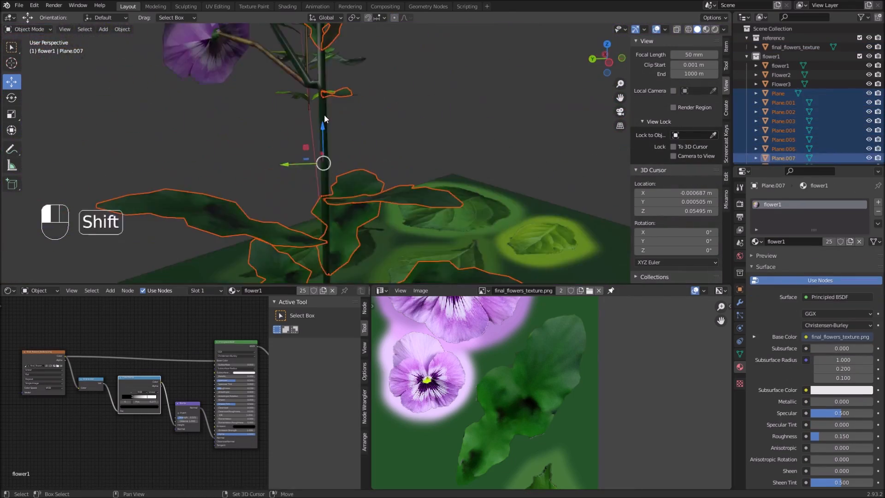
{"action": "key", "text": "ctrl+j"}
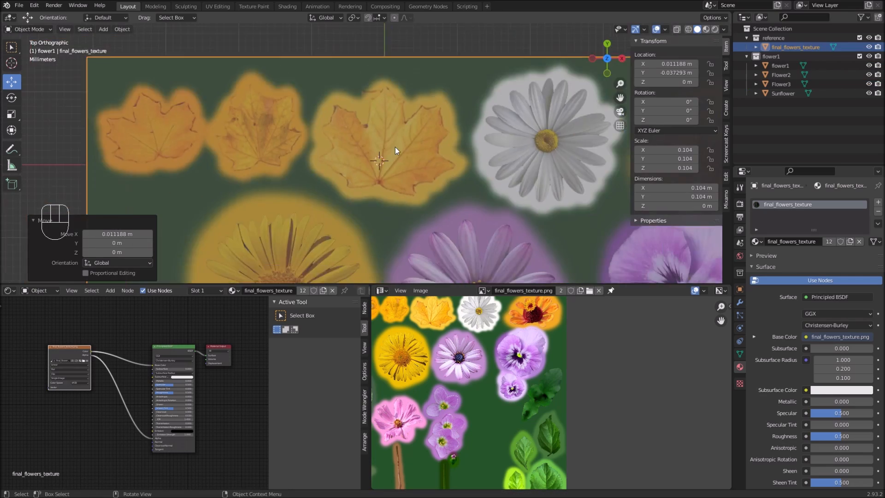
Step: Shape a plane with loop cuts over the central lobe of the largest orange maple leaf in the reference
{"action": "key", "text": "Tab"}
{"action": "key", "text": "a"}
{"action": "key", "text": "s"}
{"action": "key", "text": "ctrl+r"}
{"action": "key", "text": "Tab"}
{"action": "key", "text": "g"}
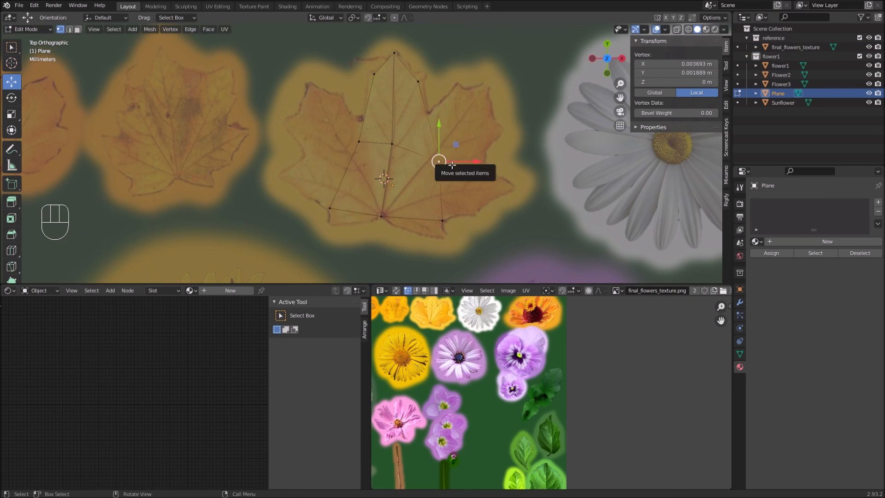
Step: Extrude and fill faces for the maple leaf's right lobes, following the reference outline
{"action": "key", "text": "s"}
{"action": "key", "text": "ctrl+r"}
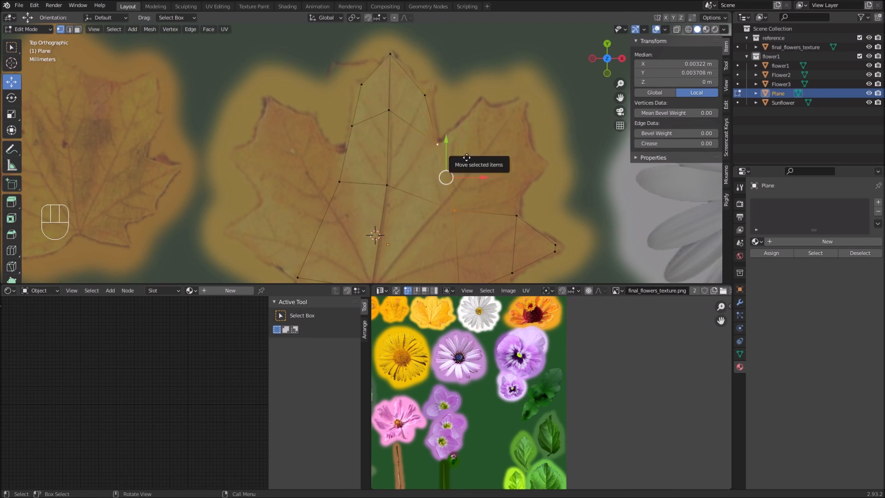
{"action": "key", "text": "f"}
{"action": "key", "text": "e"}
{"action": "key", "text": "s"}
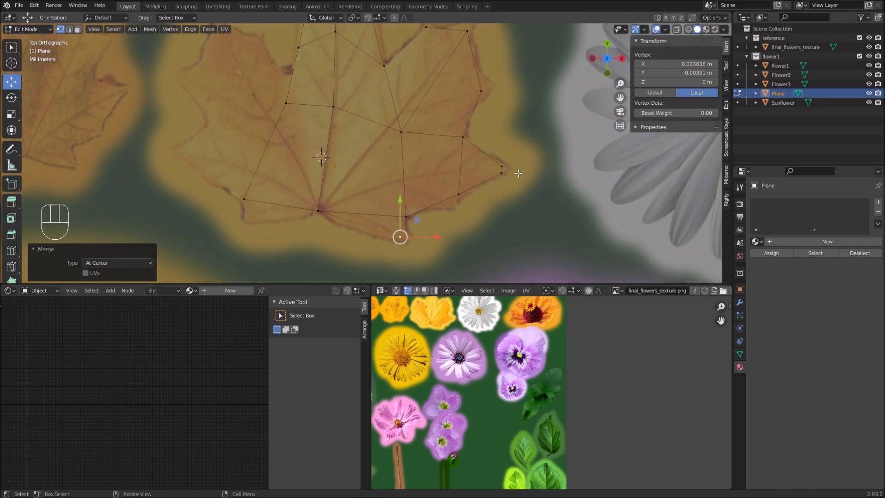
Step: Merge the loose outline vertices and extrude and fill the maple leaf's left lobes along the reference outline
{"action": "key", "text": "m"}
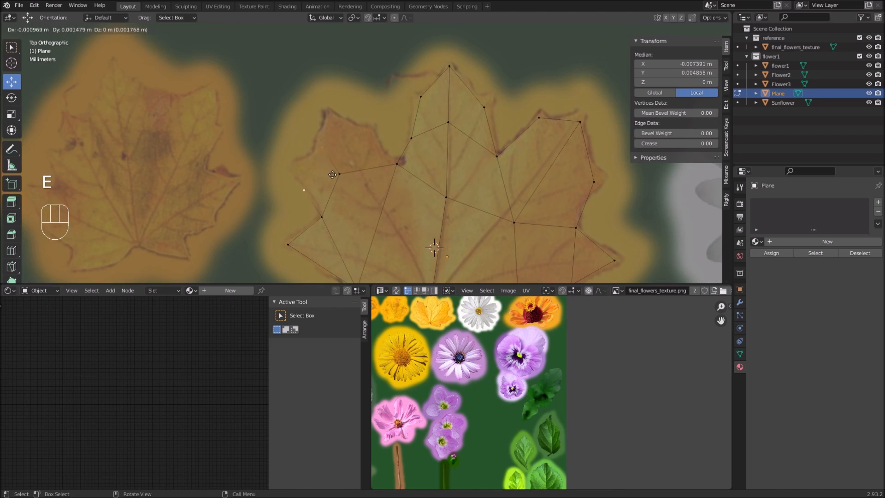
{"action": "key", "text": "g"}
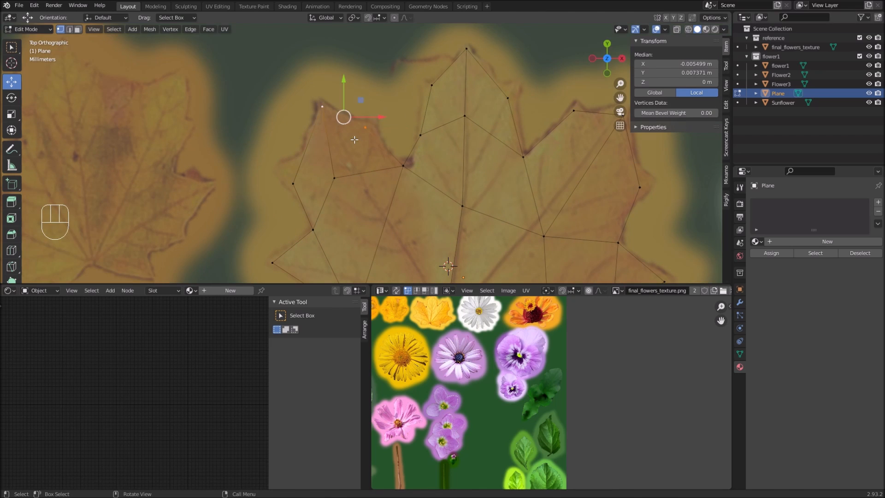
{"action": "key", "text": "f"}
Step: Finish editing the maple leaf and move it along the X axis beyond the row of flowers
{"action": "key", "text": "Tab"}
{"action": "key", "text": "a"}
{"action": "key", "text": "g"}
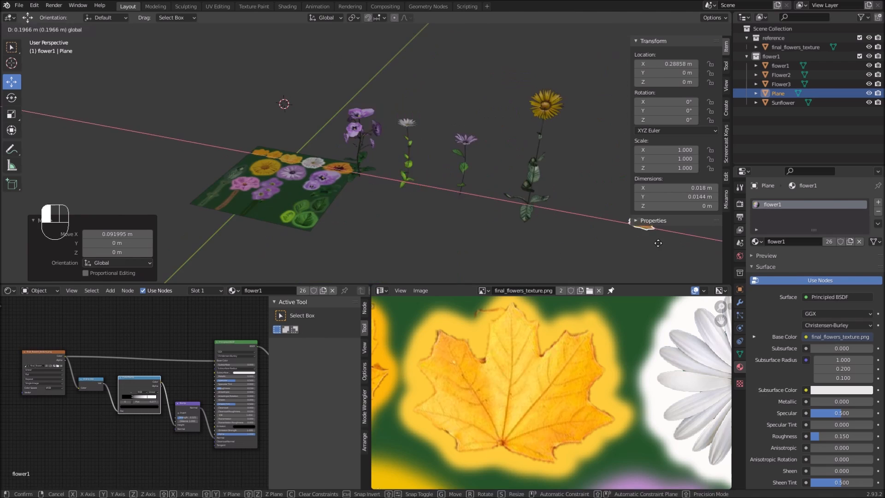
Step: Extrude and shape a second leaf mesh over the middle orange maple leaf in the reference and fit its UVs to the texture
{"action": "key", "text": "KP_7"}
{"action": "key", "text": "g"}
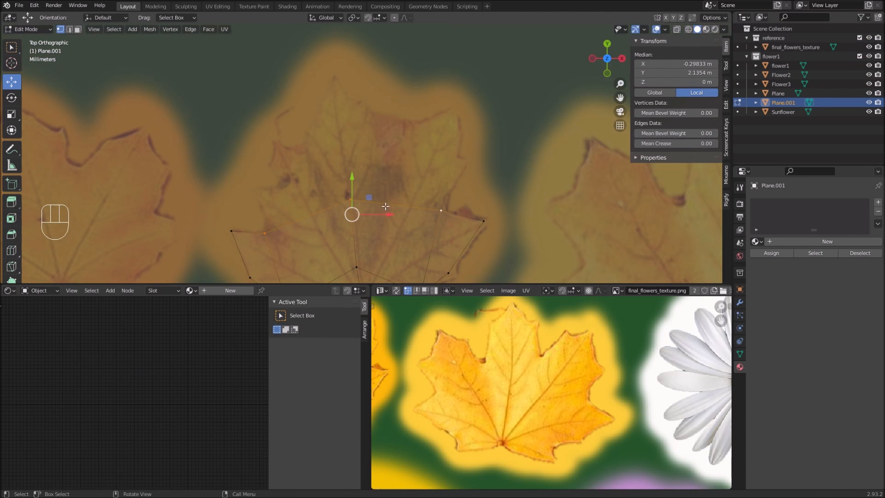
{"action": "left_click", "coordinate": [482, 179]}
{"action": "scroll", "coordinate": [368, 185], "scroll_direction": "up", "scroll_amount": 1}
{"action": "left_click", "coordinate": [331, 113]}
{"action": "key", "text": "g"}
{"action": "left_click", "coordinate": [346, 104]}
{"action": "scroll", "coordinate": [368, 136], "scroll_direction": "up", "scroll_amount": 1}
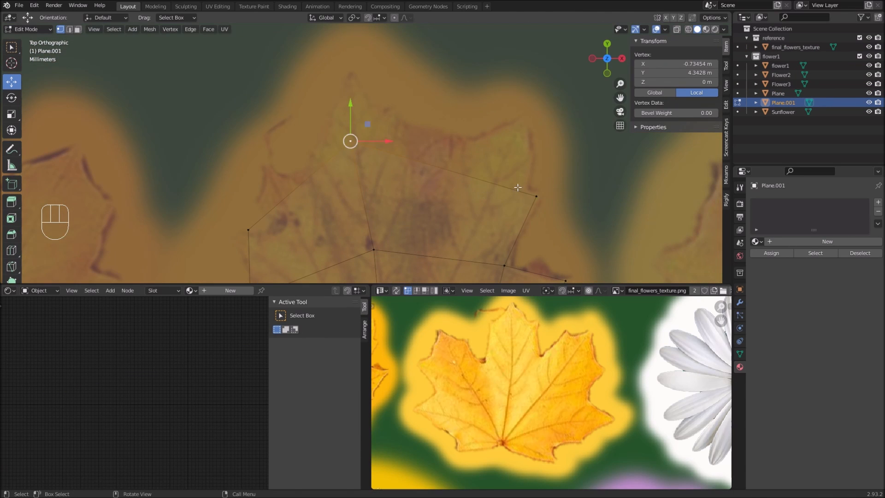
{"action": "key", "text": "e"}
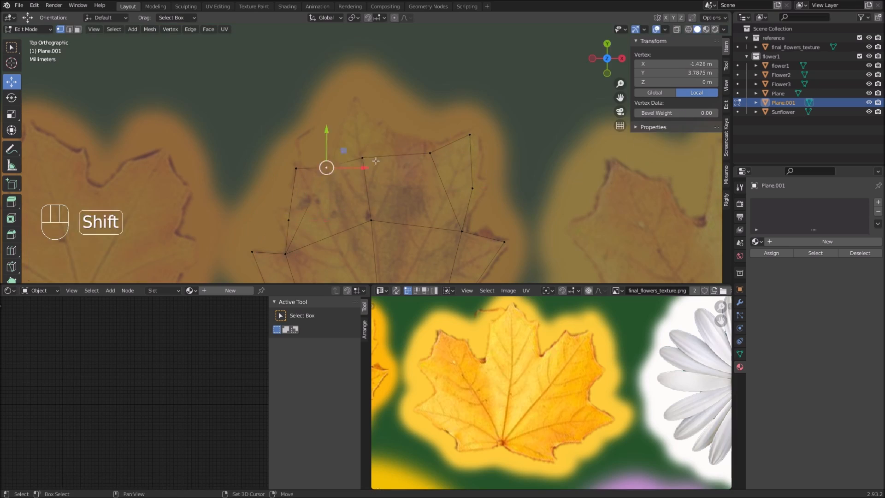
{"action": "key", "text": "a"}
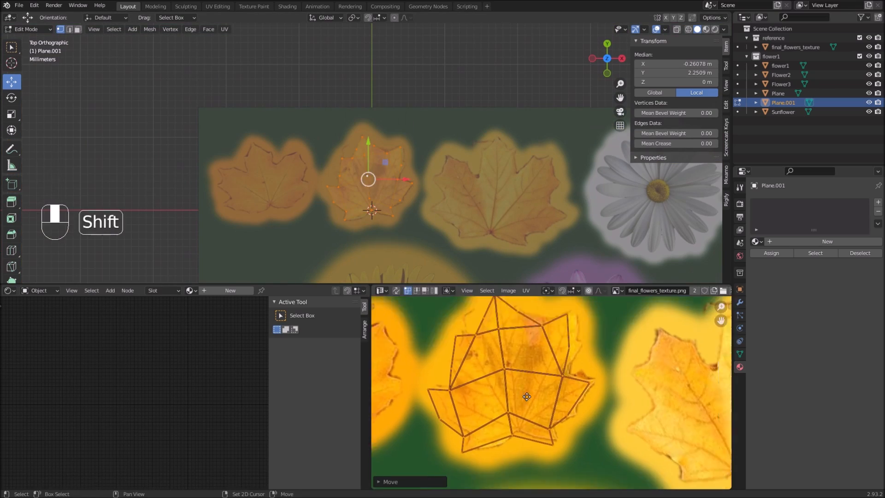
{"action": "key", "text": "s"}
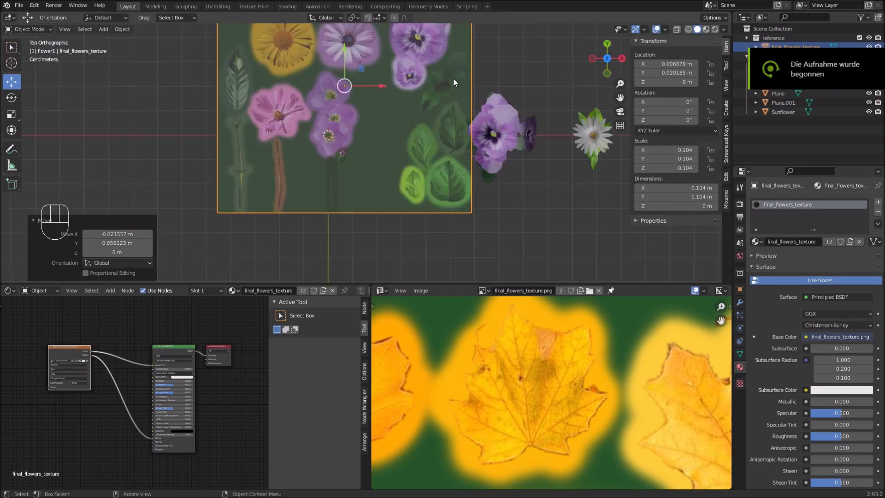
Step: Add a plane, scale it over the lowest blossom of the purple flower cluster, and knife-cut around the yellow centre
{"action": "middle_click_drag", "start_coordinate": [408, 155], "coordinate": [450, 173], "text": "shift"}
{"action": "scroll", "coordinate": [450, 173], "scroll_direction": "up", "scroll_amount": 3}
{"action": "key", "text": "shift+a"}
{"action": "key", "text": "Tab"}
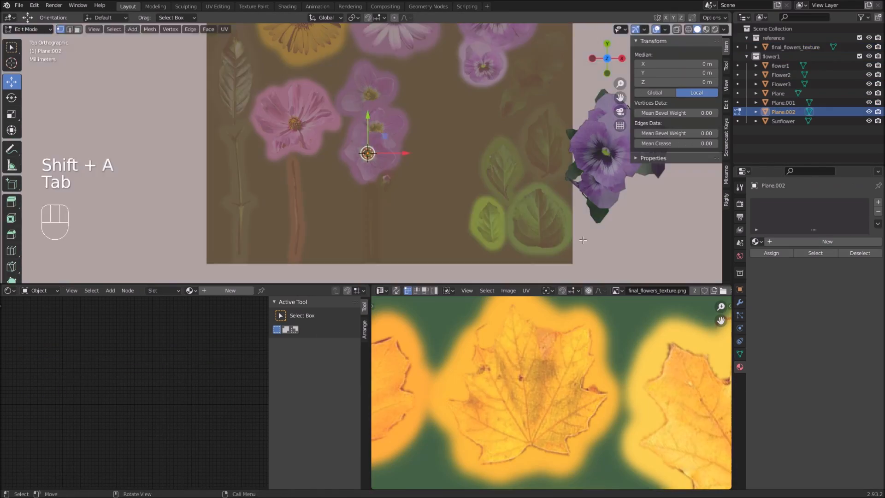
{"action": "key", "text": "s"}
{"action": "left_click", "coordinate": [379, 153]}
{"action": "scroll", "coordinate": [379, 154], "scroll_direction": "up", "scroll_amount": 6}
{"action": "key", "text": "s"}
{"action": "key", "text": "s"}
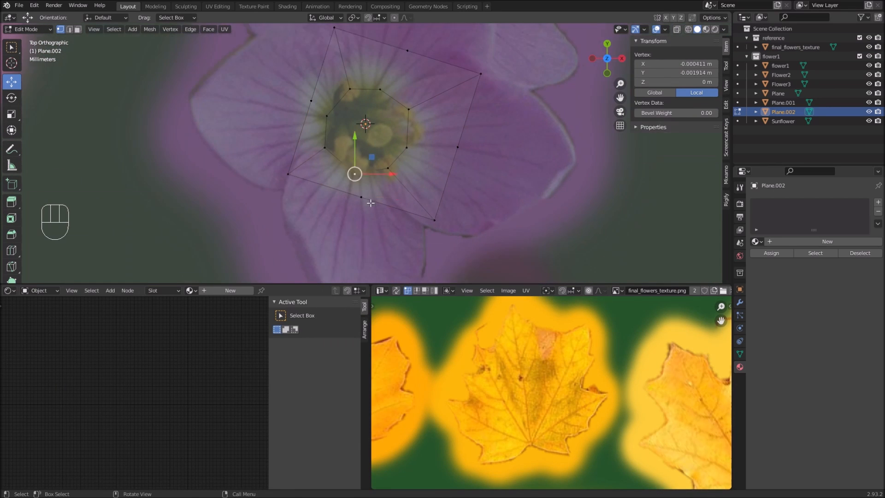
{"action": "key", "text": "k"}
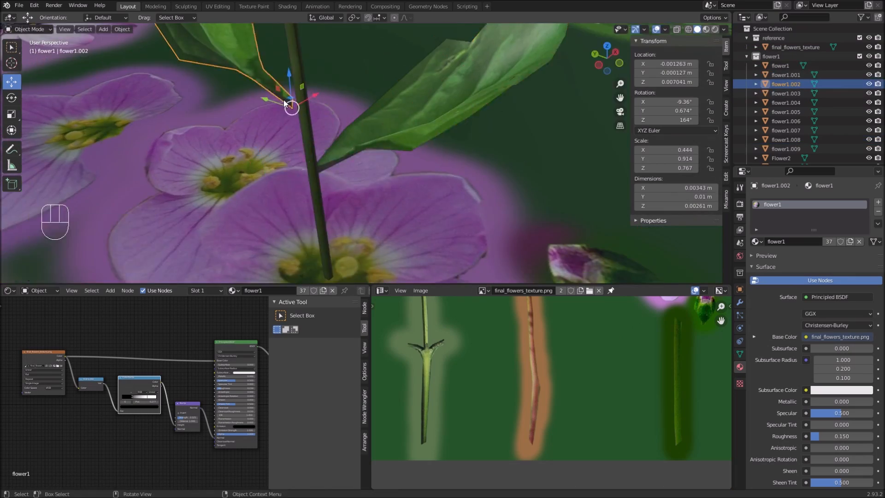
{"action": "middle_click_drag", "start_coordinate": [283, 99], "coordinate": [336, 70], "text": "shift"}
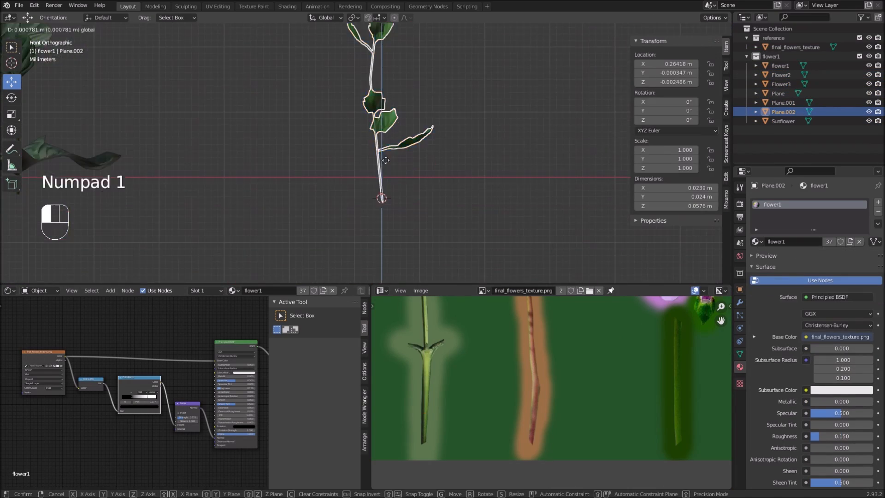
Step: Duplicate the large and the middle maple leaves and reshape the copies' outlines into new leaf variations
{"action": "key", "text": "shift+d"}
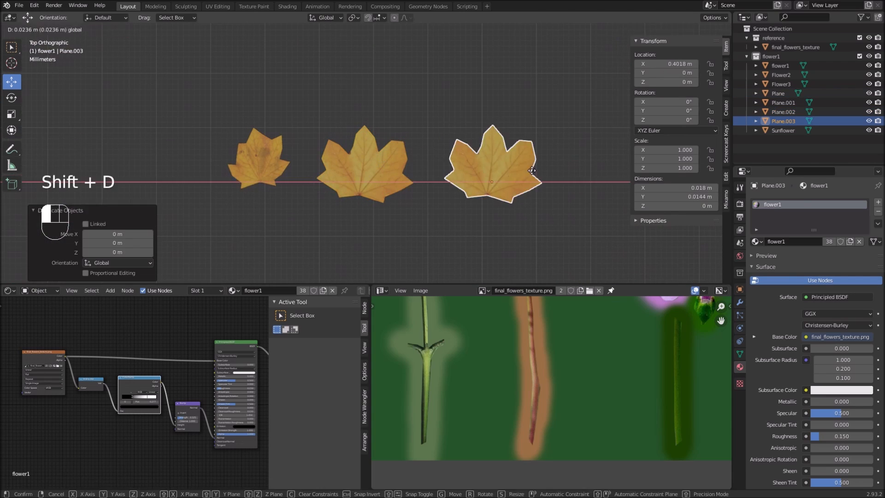
{"action": "left_click", "coordinate": [531, 171]}
{"action": "key", "text": "Tab"}
{"action": "scroll", "coordinate": [421, 172], "scroll_direction": "up", "scroll_amount": 4}
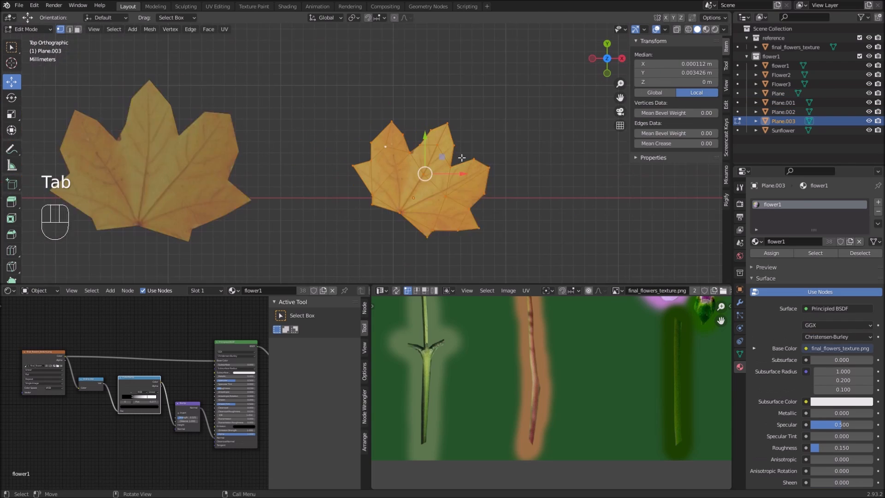
{"action": "key", "text": "Delete"}
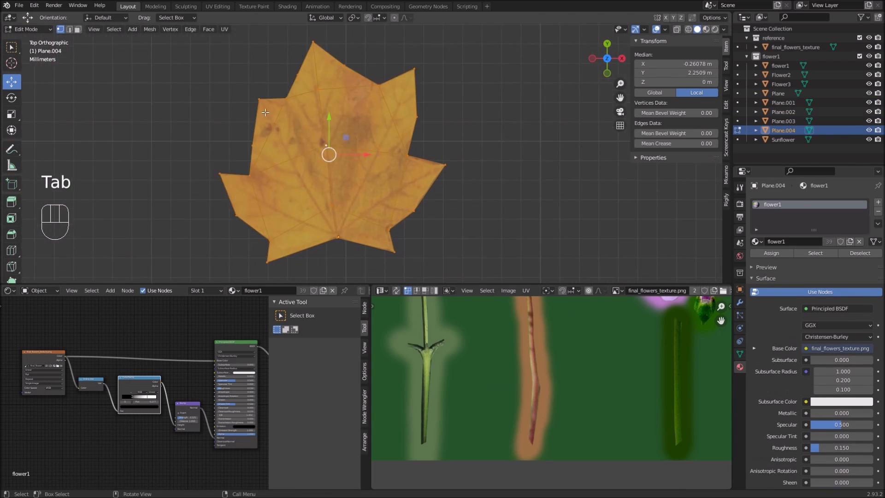
{"action": "key", "text": "g"}
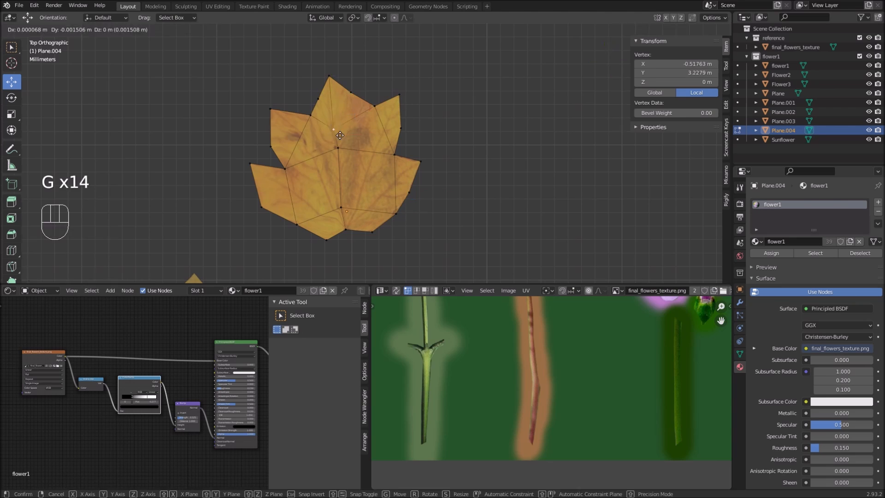
{"action": "key", "text": "g"}
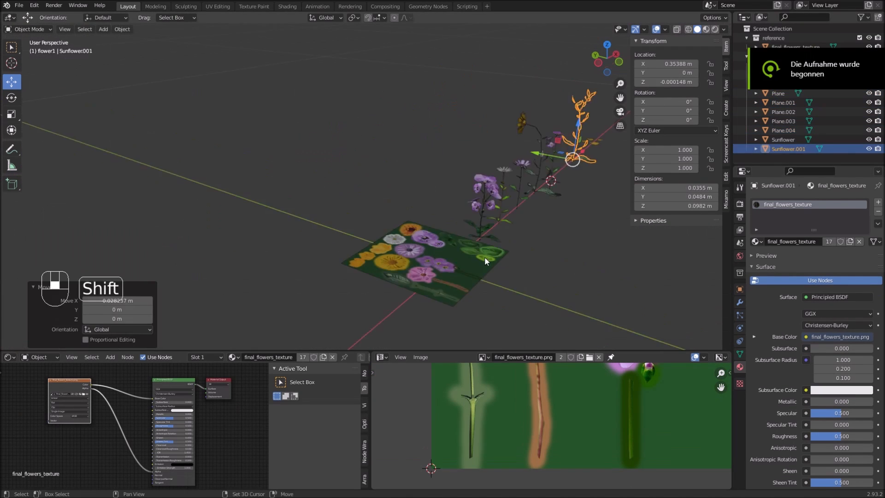
Step: Name a collection Flower5 and sort the Flower4 and Flower5 objects into their matching collections
{"action": "key", "text": "c"}
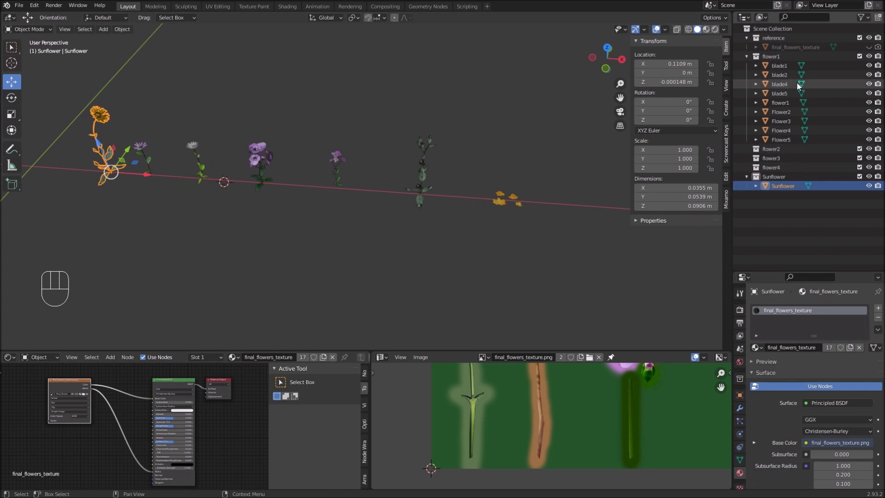
{"action": "left_click", "coordinate": [783, 115]}
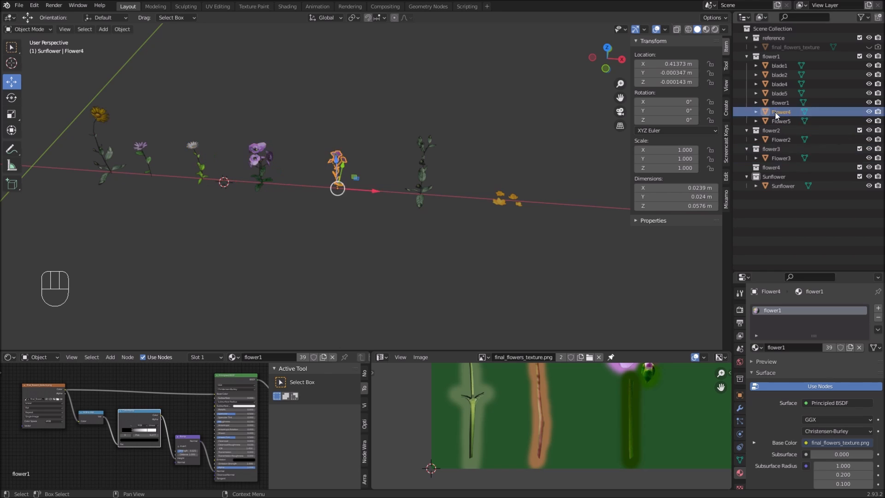
{"action": "left_click", "coordinate": [779, 199]}
{"action": "type", "text": "Flower5"}
{"action": "key", "text": "Return"}
{"action": "left_click_drag", "start_coordinate": [781, 112], "coordinate": [791, 172]}
Step: Move blade1, blade2, blade4 and blade5 into a new collection named blades
{"action": "left_click_drag", "start_coordinate": [747, 63], "coordinate": [747, 95]}
{"action": "key", "text": "m"}
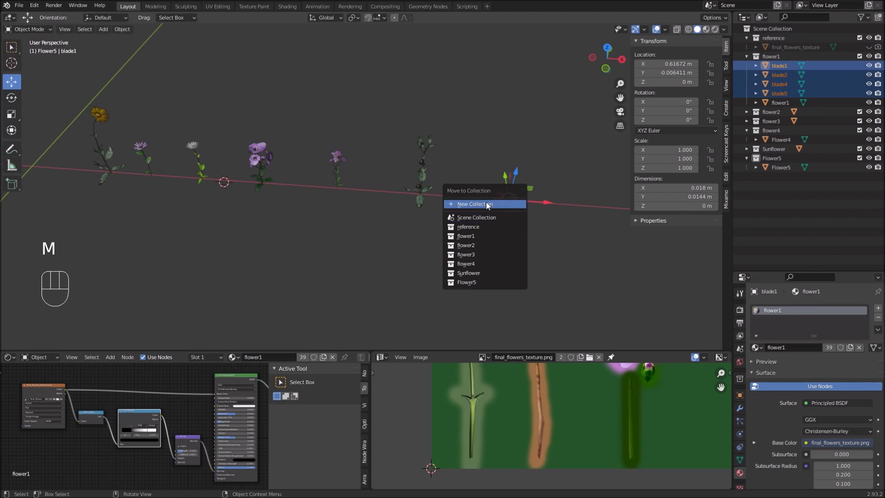
{"action": "left_click", "coordinate": [504, 228]}
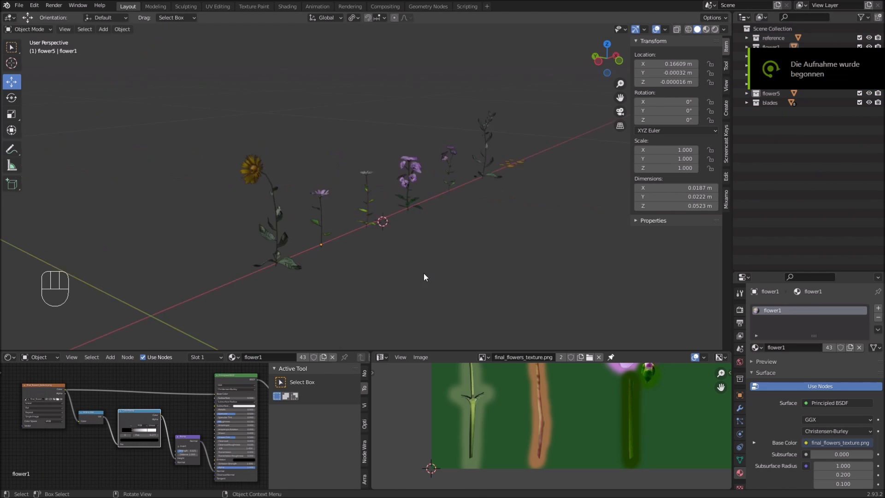
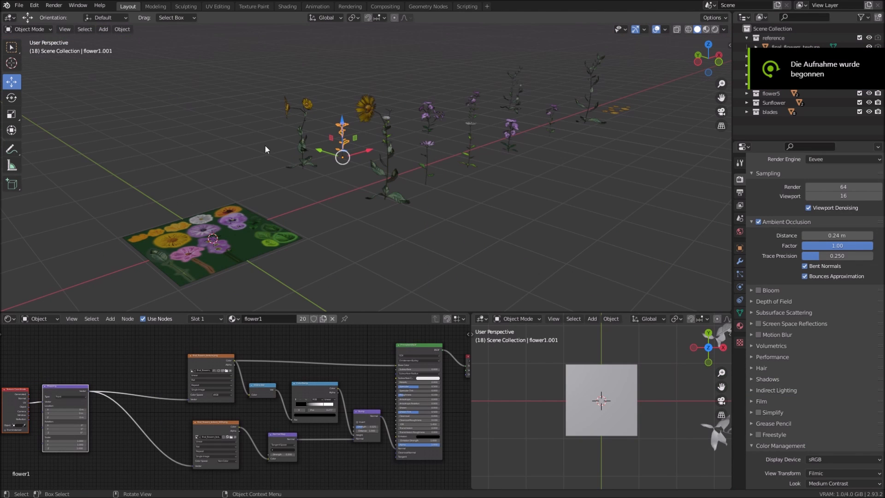
Step: Examine the finished flowers, plants and maple leaves in the scene from several angles and distances
{"action": "middle_click_drag", "start_coordinate": [347, 203], "coordinate": [409, 220]}
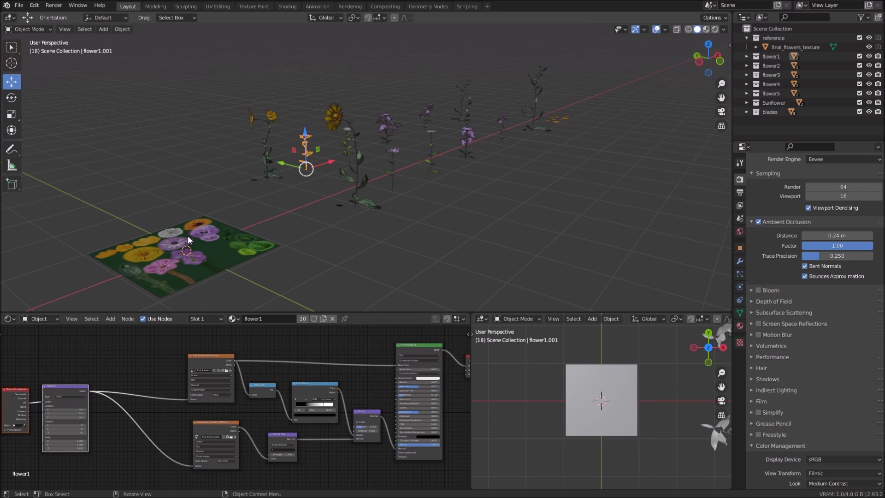
{"action": "middle_click_drag", "start_coordinate": [529, 142], "coordinate": [416, 170]}
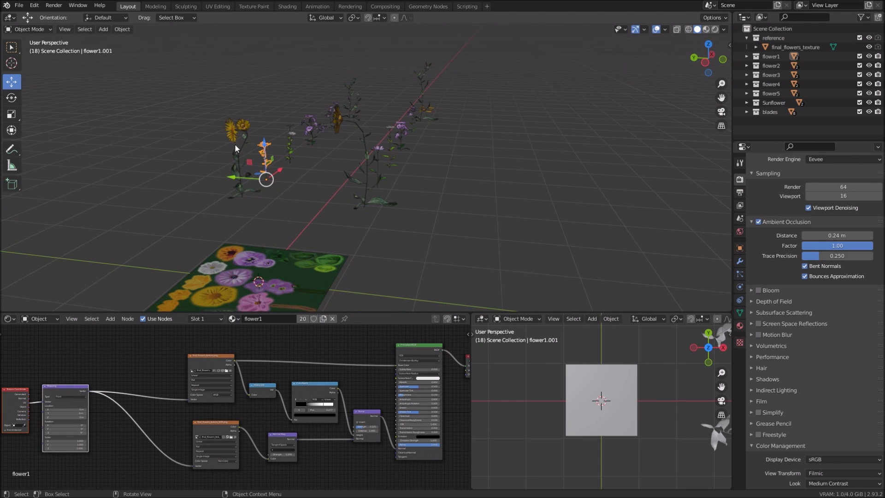
{"action": "middle_click_drag", "start_coordinate": [250, 159], "coordinate": [370, 145]}
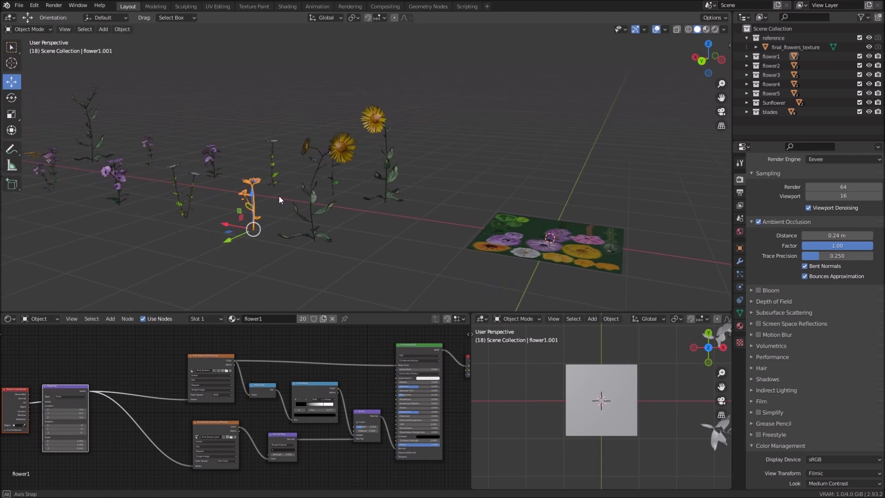
{"action": "middle_click_drag", "start_coordinate": [281, 216], "coordinate": [289, 206]}
{"action": "scroll", "coordinate": [290, 205], "scroll_direction": "up", "scroll_amount": 4}
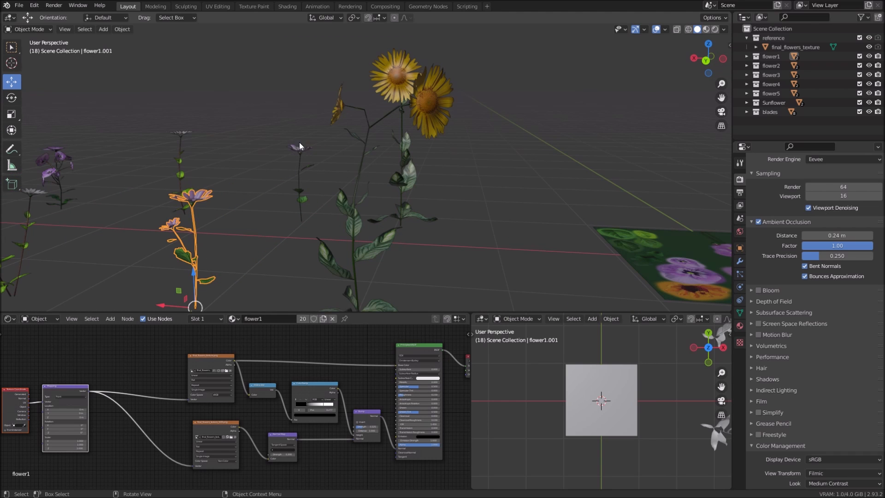
{"action": "middle_click_drag", "start_coordinate": [214, 232], "coordinate": [269, 131]}
{"action": "middle_click_drag", "start_coordinate": [136, 223], "coordinate": [267, 208]}
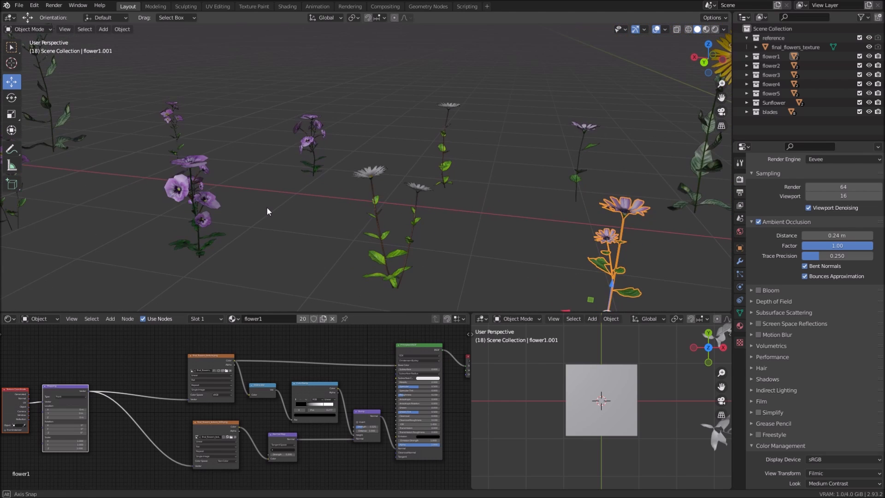
{"action": "middle_click_drag", "start_coordinate": [184, 234], "coordinate": [373, 223]}
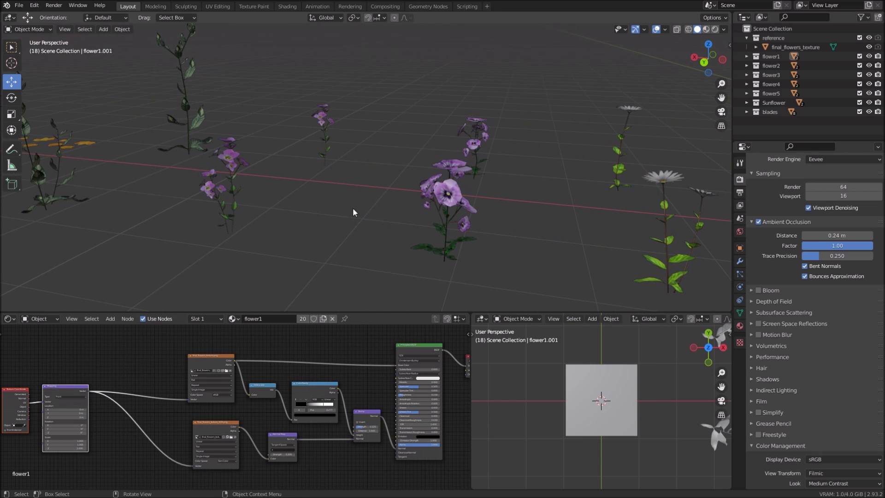
{"action": "middle_click_drag", "start_coordinate": [286, 200], "coordinate": [269, 187]}
{"action": "middle_click_drag", "start_coordinate": [242, 218], "coordinate": [264, 226]}
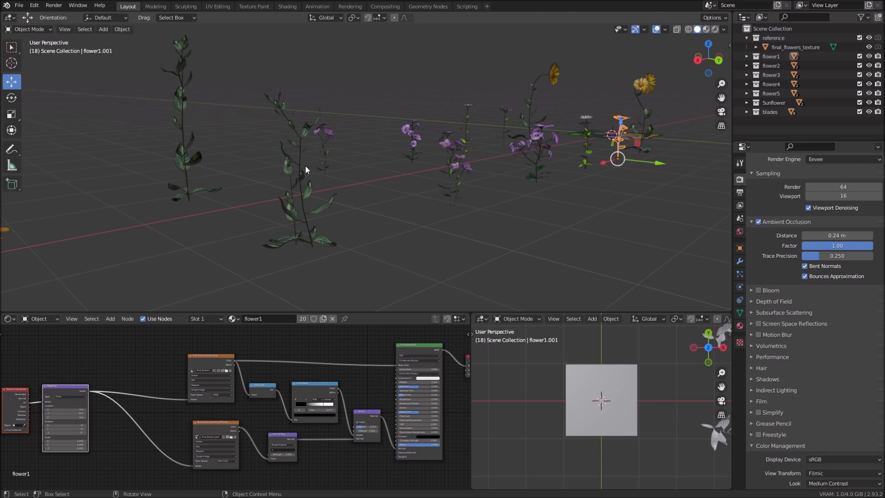
{"action": "middle_click_drag", "start_coordinate": [316, 186], "coordinate": [326, 206]}
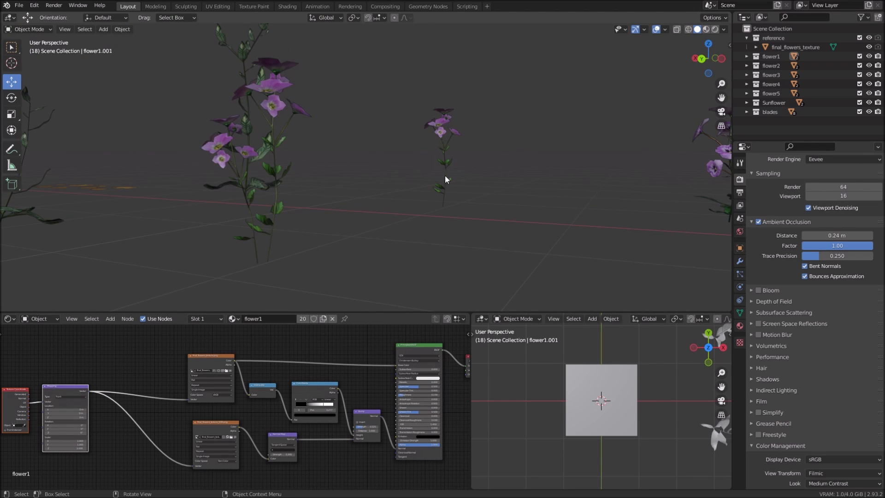
{"action": "middle_click_drag", "start_coordinate": [399, 232], "coordinate": [330, 161], "text": "shift"}
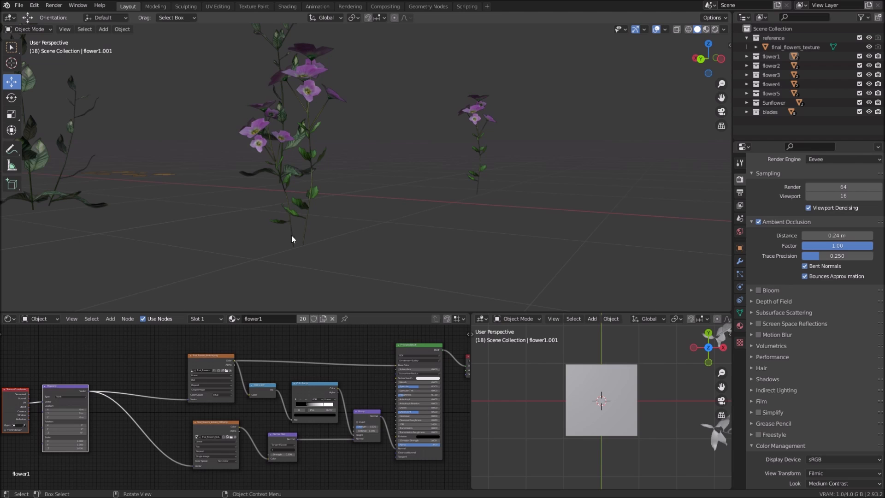
{"action": "middle_click_drag", "start_coordinate": [304, 109], "coordinate": [348, 108]}
{"action": "scroll", "coordinate": [346, 108], "scroll_direction": "down", "scroll_amount": 2}
{"action": "middle_click_drag", "start_coordinate": [254, 155], "coordinate": [355, 110], "text": "shift"}
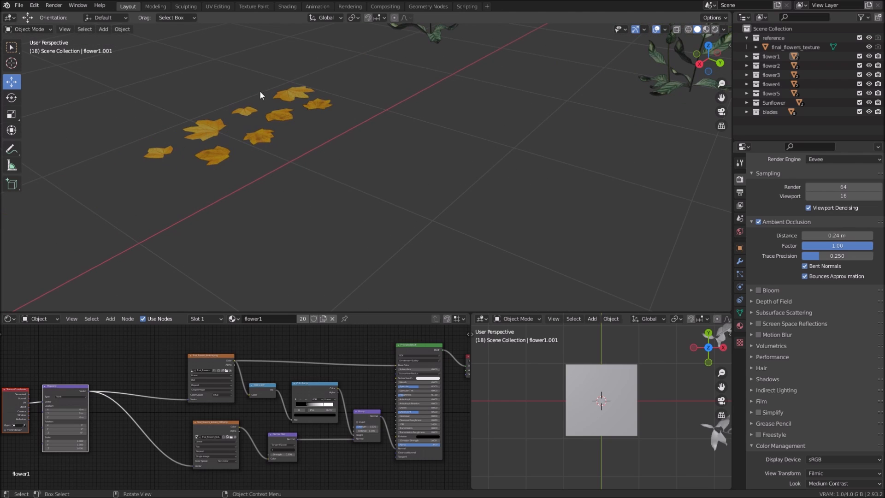
{"action": "middle_click_drag", "start_coordinate": [257, 126], "coordinate": [396, 206]}
{"action": "middle_click_drag", "start_coordinate": [150, 165], "coordinate": [326, 226]}
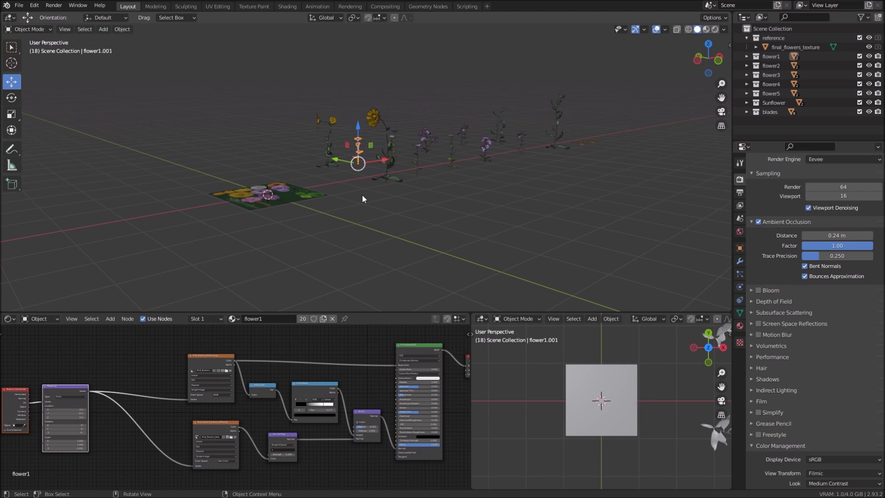
Step: Hide the final_flowers_texture reference plane in the viewport
{"action": "scroll", "coordinate": [341, 223], "scroll_direction": "up", "scroll_amount": 5}
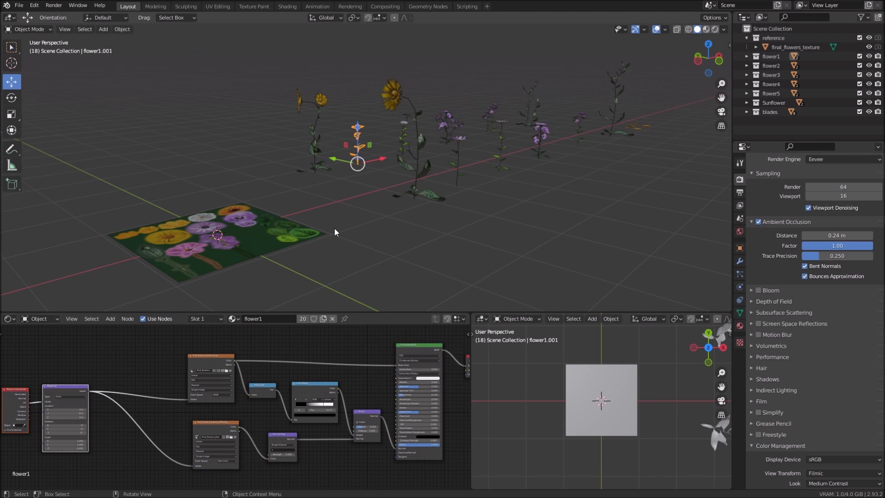
{"action": "scroll", "coordinate": [335, 232], "scroll_direction": "down", "scroll_amount": 2}
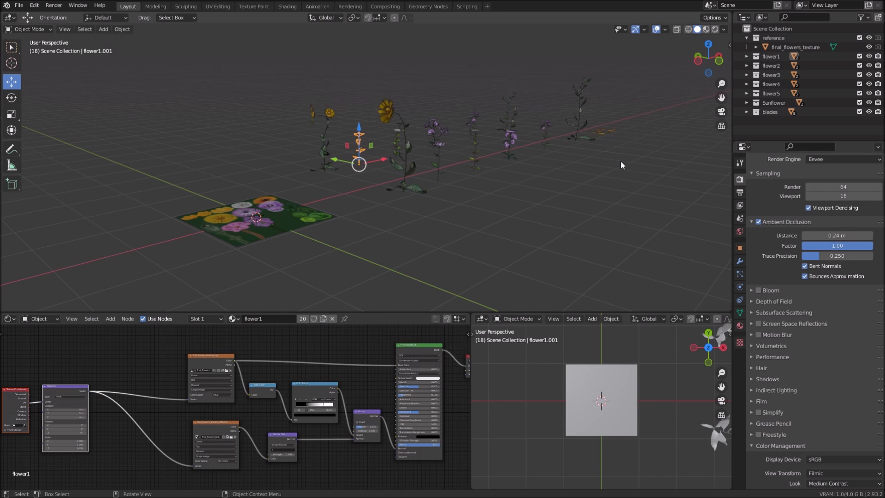
{"action": "left_click", "coordinate": [289, 214]}
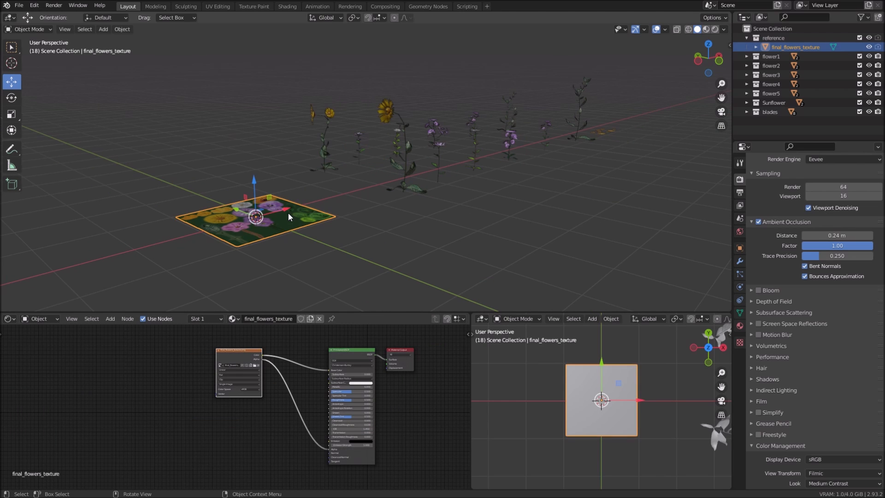
{"action": "left_click", "coordinate": [869, 47]}
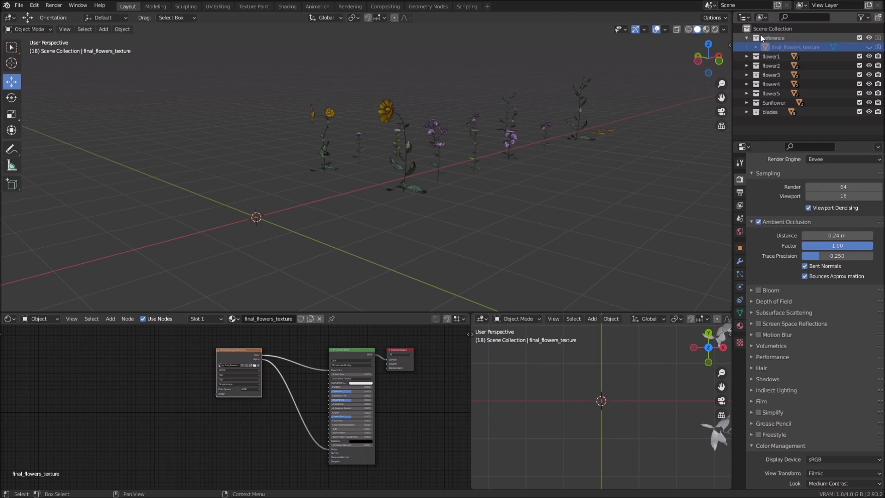
Step: Collapse the reference collection and hide it from the viewport
{"action": "left_click", "coordinate": [747, 39]}
{"action": "left_click", "coordinate": [869, 38]}
{"action": "middle_click_drag", "start_coordinate": [325, 197], "coordinate": [374, 194]}
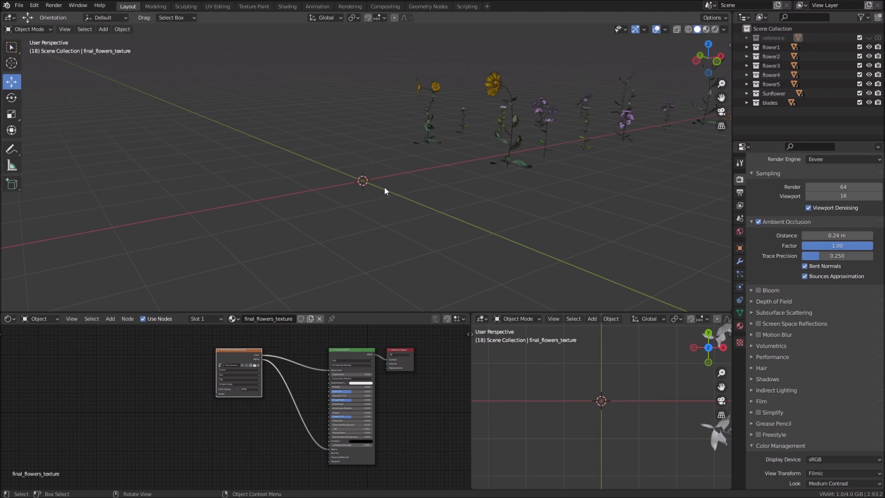
Step: Add a 2 m mesh plane at the world origin
{"action": "key", "text": "shift+a"}
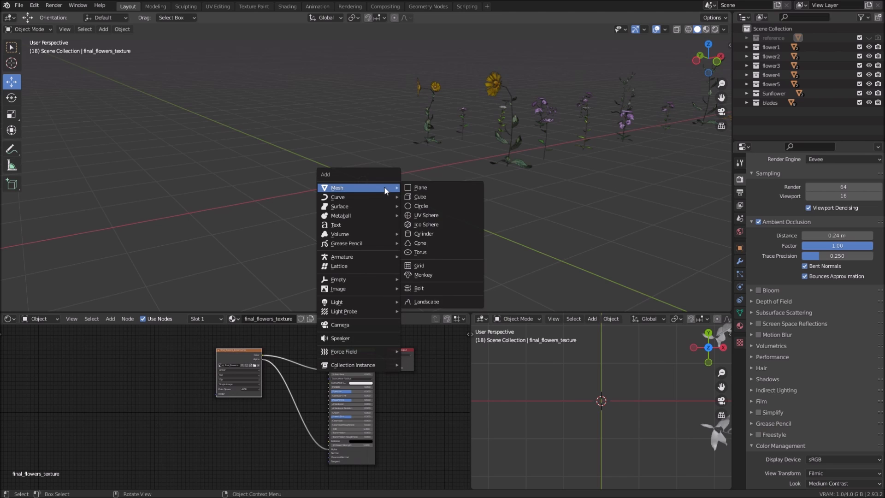
{"action": "left_click", "coordinate": [411, 185]}
{"action": "middle_click_drag", "start_coordinate": [446, 190], "coordinate": [410, 220]}
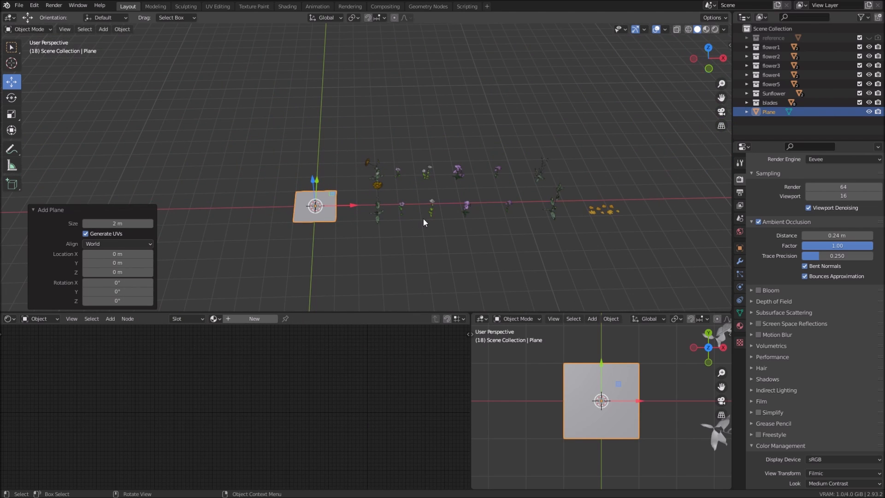
Step: Select all the flower and blade models and move them along the X axis, well away from the plane
{"action": "left_click", "coordinate": [412, 213]}
{"action": "left_click_drag", "start_coordinate": [356, 139], "coordinate": [658, 246]}
{"action": "left_click_drag", "start_coordinate": [529, 200], "coordinate": [73, 212]}
{"action": "middle_click_drag", "start_coordinate": [271, 233], "coordinate": [363, 171]}
Step: Select the plane and scale it up by about 4.64, then back down by a factor of about 0.53
{"action": "left_click", "coordinate": [336, 184]}
{"action": "scroll", "coordinate": [329, 193], "scroll_direction": "up", "scroll_amount": 4}
{"action": "scroll", "coordinate": [362, 170], "scroll_direction": "up", "scroll_amount": 5}
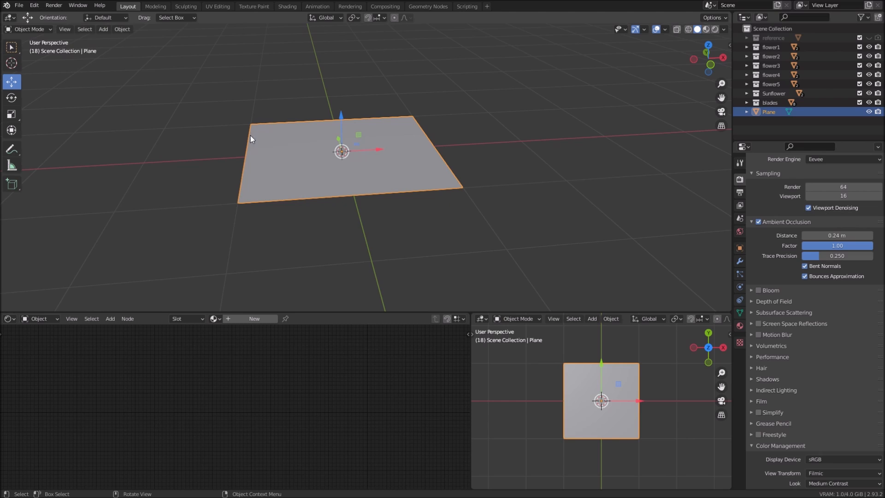
{"action": "middle_click_drag", "start_coordinate": [425, 172], "coordinate": [491, 198]}
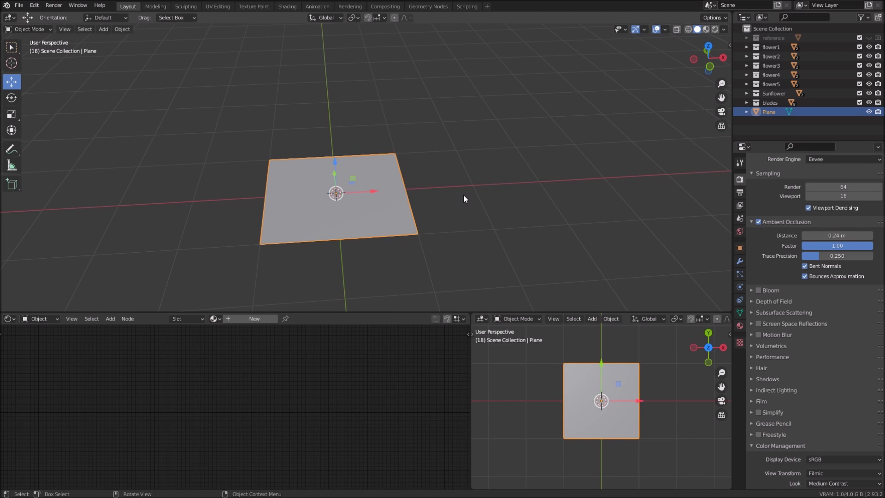
{"action": "key", "text": "s"}
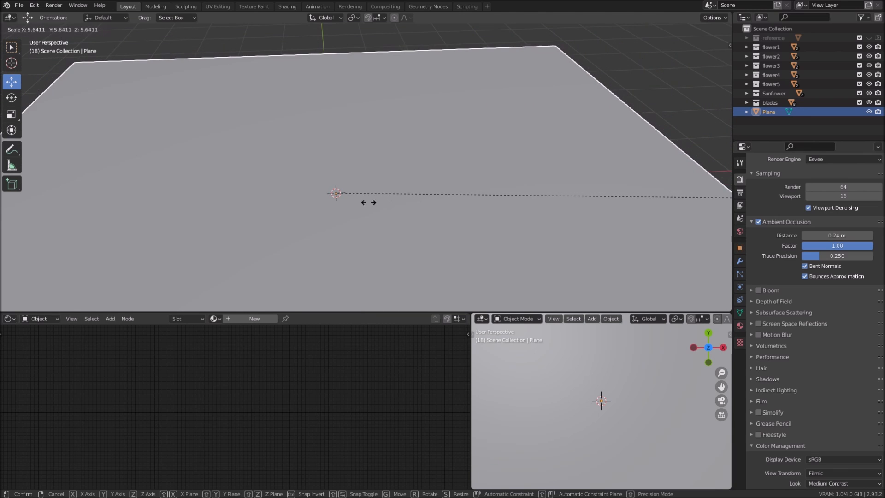
{"action": "left_click", "coordinate": [315, 203]}
{"action": "key", "text": "s"}
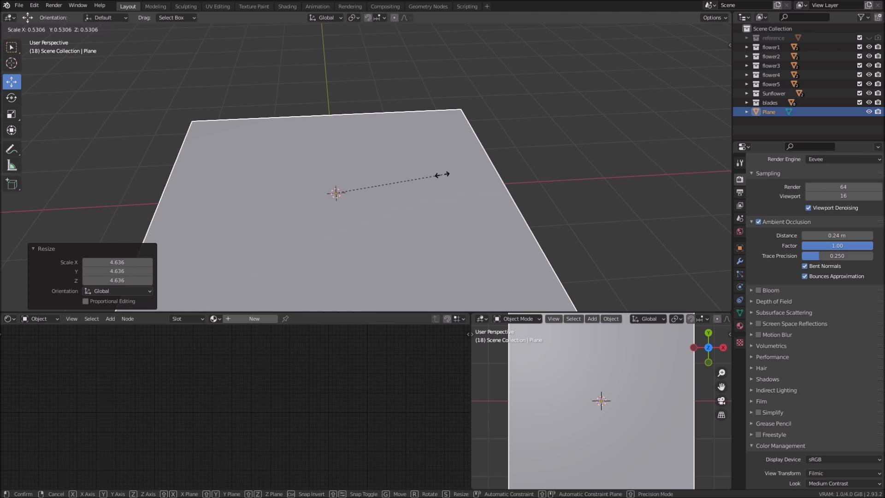
{"action": "left_click", "coordinate": [442, 176]}
{"action": "scroll", "coordinate": [435, 216], "scroll_direction": "down", "scroll_amount": 5}
{"action": "scroll", "coordinate": [370, 191], "scroll_direction": "up", "scroll_amount": 2}
{"action": "middle_click_drag", "start_coordinate": [348, 186], "coordinate": [399, 178], "text": "shift"}
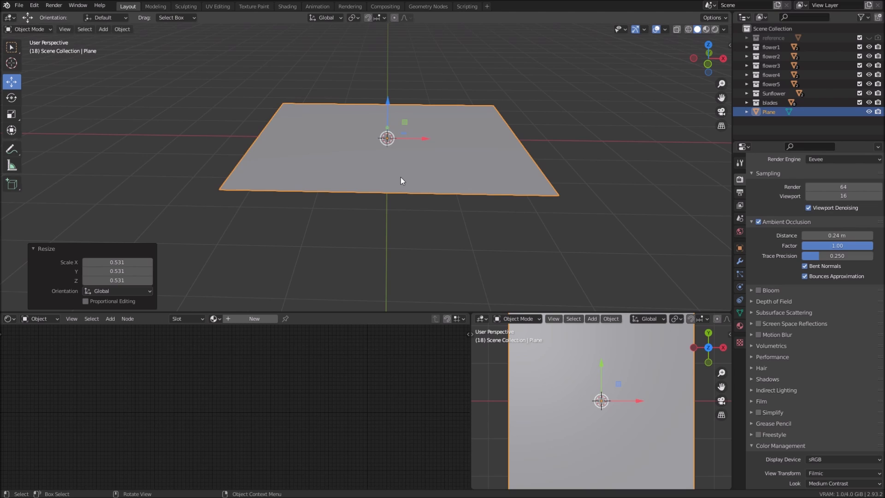
Step: Add a camera at the world origin, facing horizontally with a 90° X rotation
{"action": "key", "text": "KP_1"}
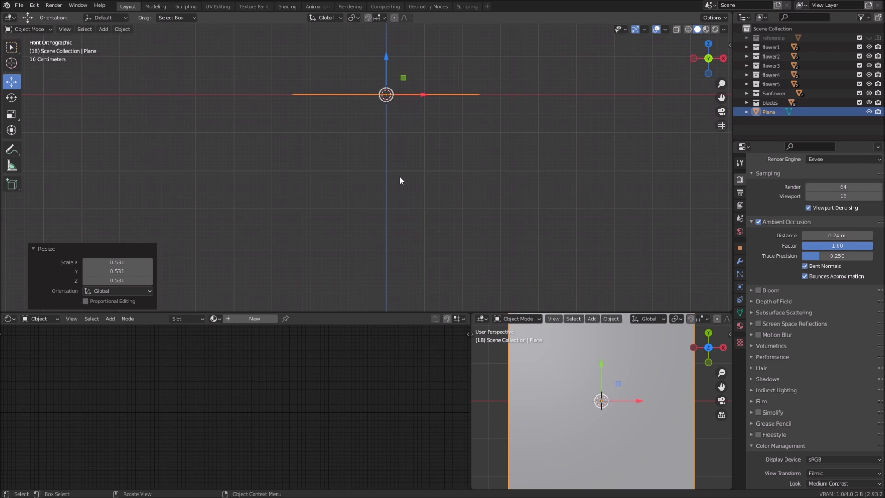
{"action": "middle_click_drag", "start_coordinate": [410, 176], "coordinate": [368, 235], "text": "shift"}
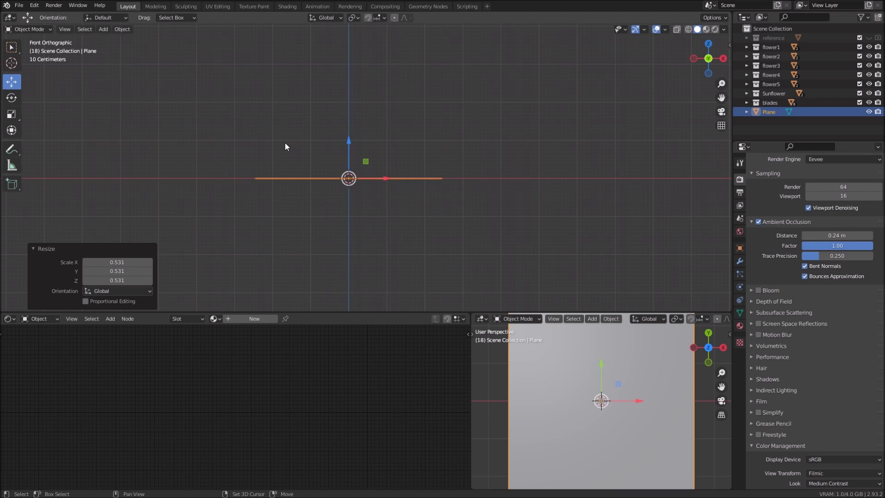
{"action": "key", "text": "shift+a"}
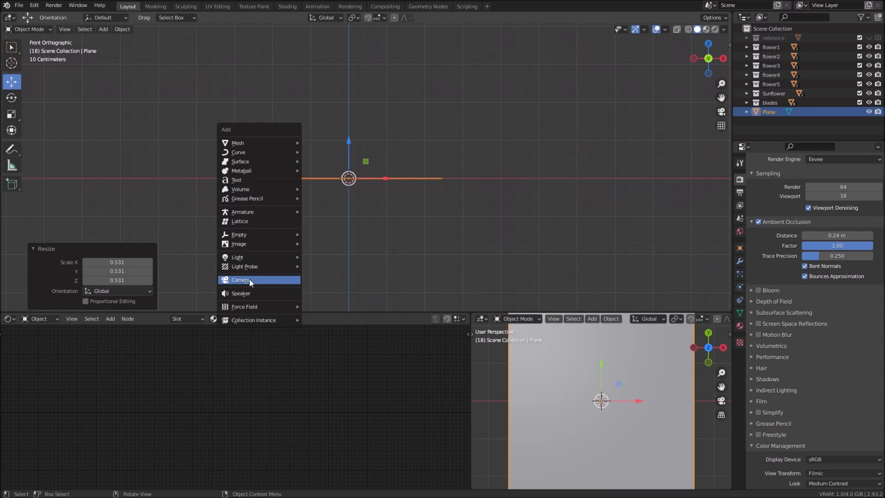
{"action": "left_click", "coordinate": [295, 279]}
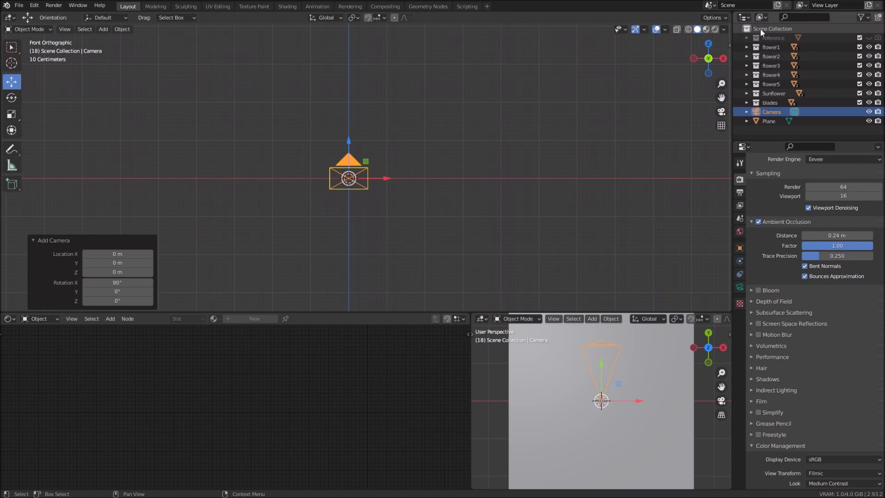
{"action": "left_click", "coordinate": [772, 28]}
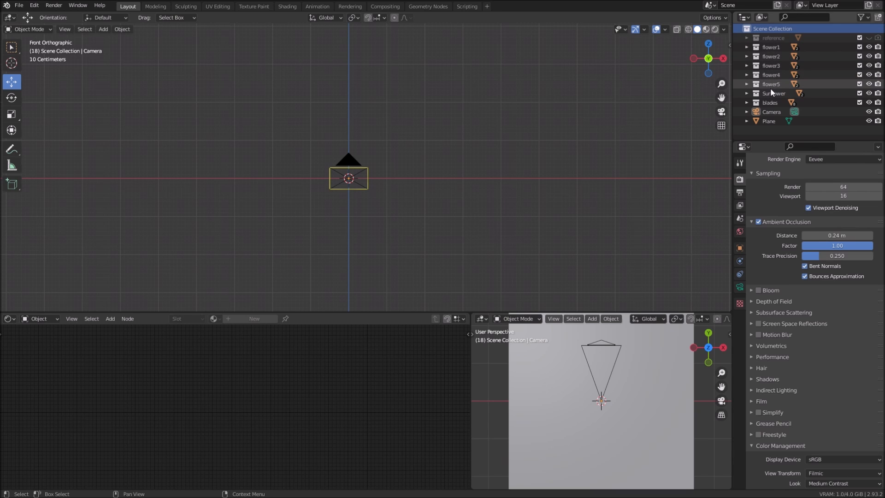
Step: Look through the new camera in the main viewport and select the camera
{"action": "scroll", "coordinate": [322, 167], "scroll_direction": "up", "scroll_amount": 4}
{"action": "middle_click_drag", "start_coordinate": [342, 203], "coordinate": [384, 206], "text": "shift"}
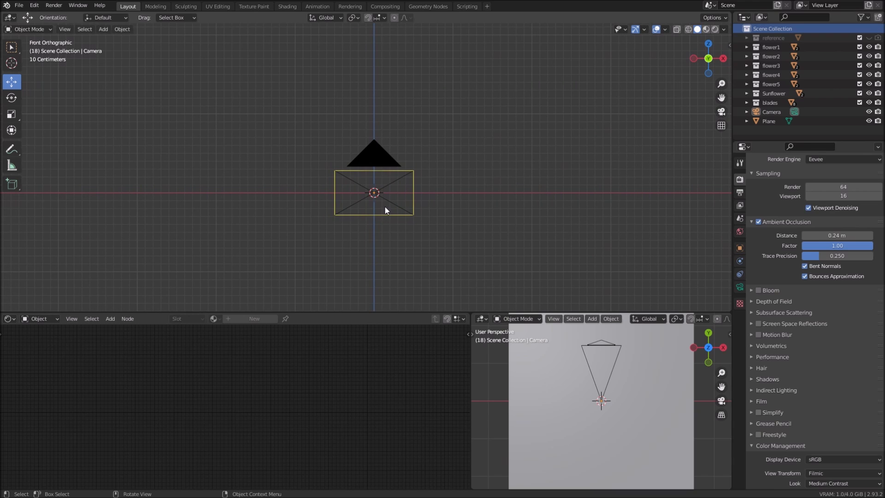
{"action": "key", "text": "KP_0"}
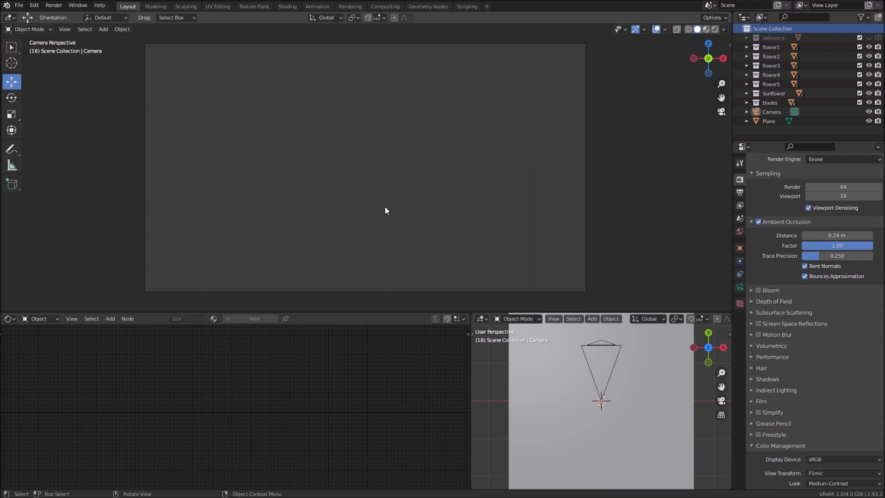
{"action": "left_click", "coordinate": [397, 291]}
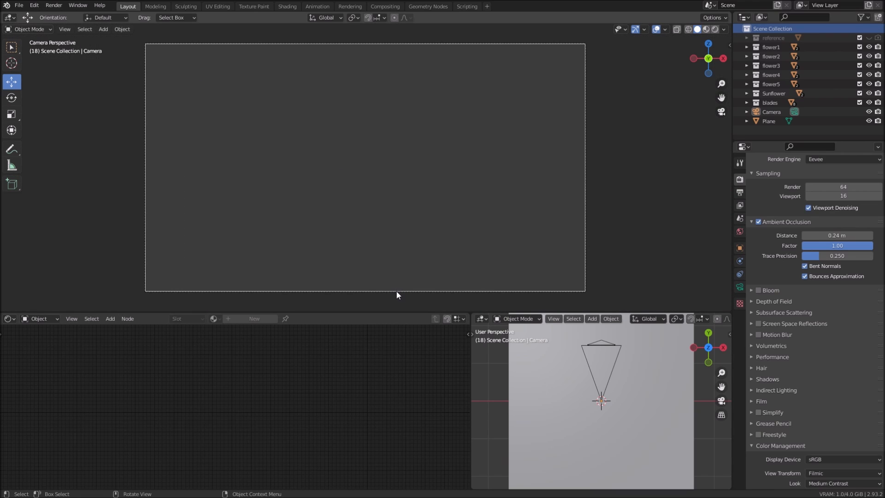
Step: Move the camera back about 5.6 m along negative Y and raise it above the plane
{"action": "scroll", "coordinate": [563, 364], "scroll_direction": "down", "scroll_amount": 3}
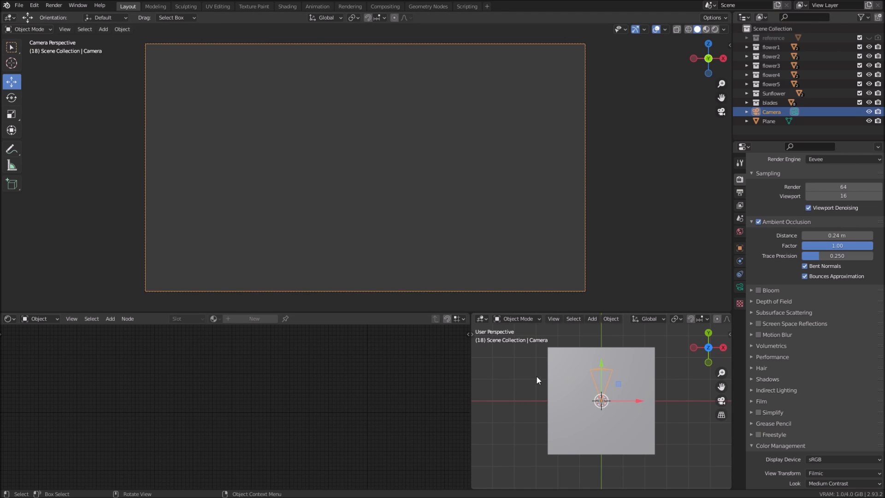
{"action": "middle_click_drag", "start_coordinate": [519, 388], "coordinate": [599, 407]}
{"action": "key", "text": "g"}
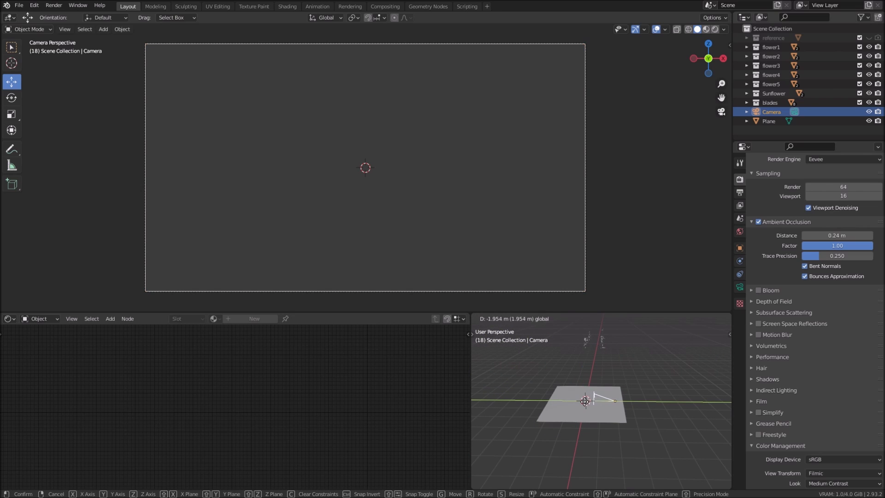
{"action": "left_click", "coordinate": [686, 398]}
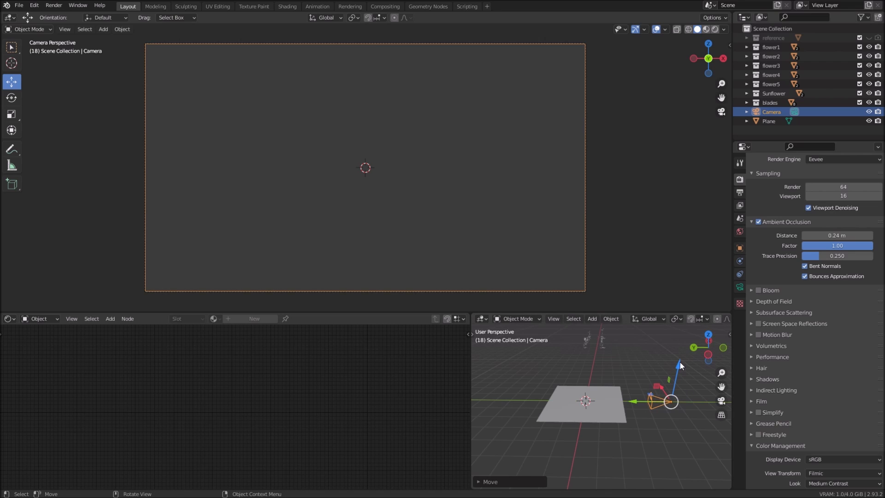
{"action": "middle_click_drag", "start_coordinate": [679, 398], "coordinate": [606, 426]}
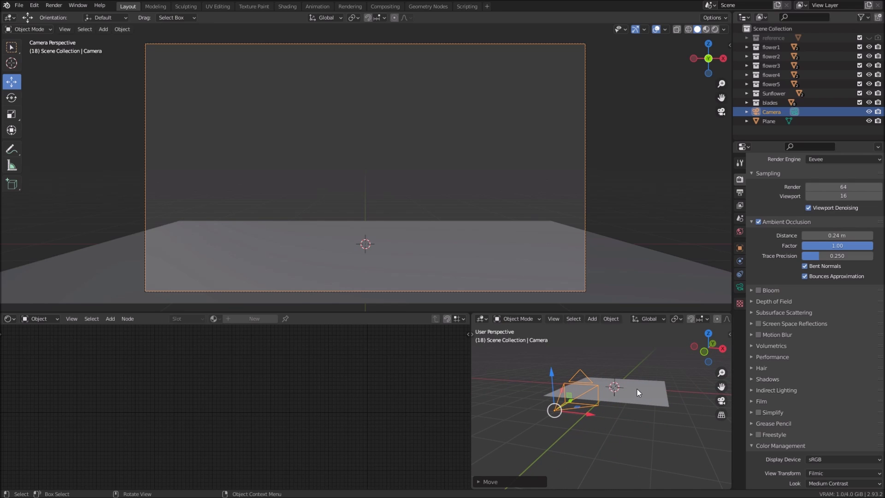
Step: Tilt the camera by about -0.63° around the global X axis
{"action": "key", "text": "r"}
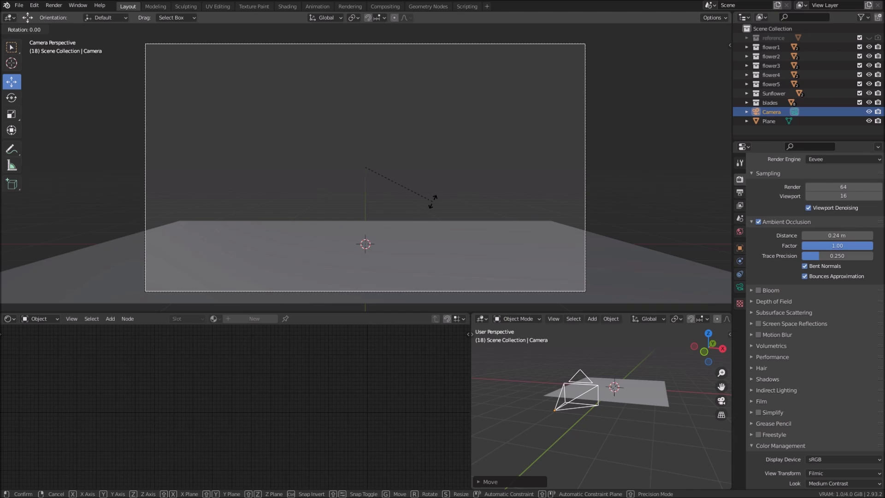
{"action": "key", "text": "x"}
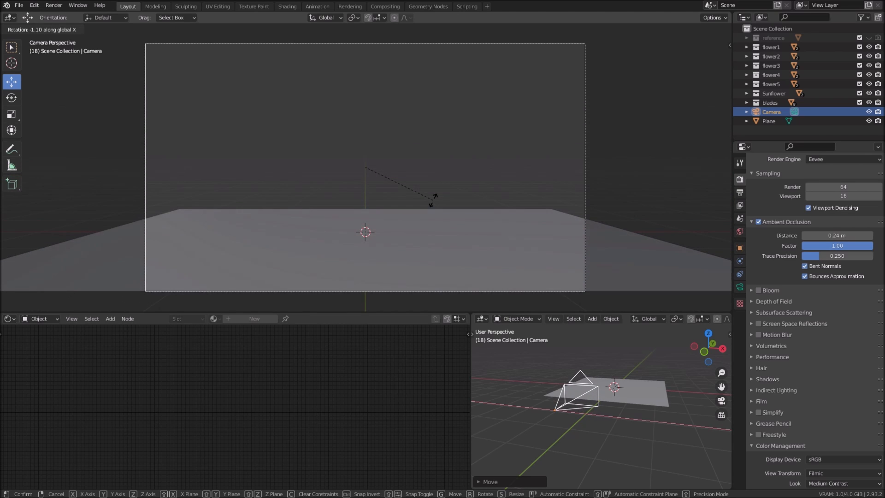
{"action": "left_click", "coordinate": [434, 195]}
Step: Lower the camera by about 0.39 m along the global Z axis
{"action": "key", "text": "g"}
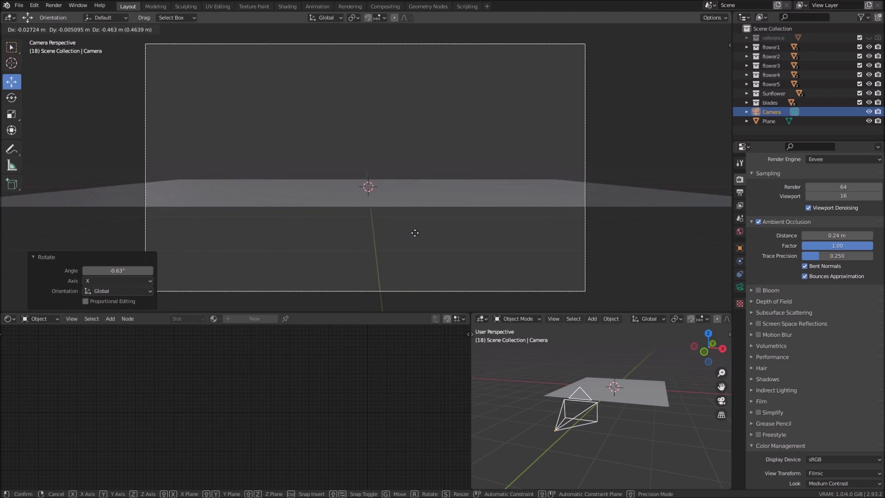
{"action": "key", "text": "Escape"}
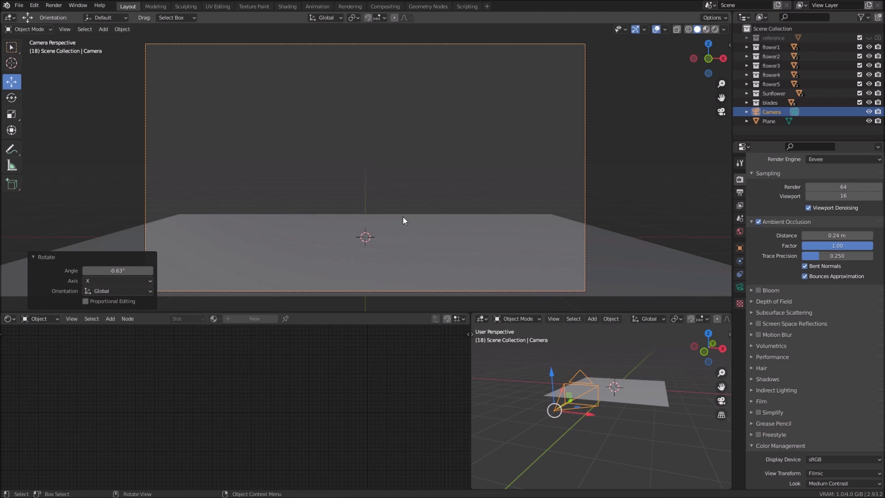
{"action": "key", "text": "g"}
{"action": "key", "text": "z"}
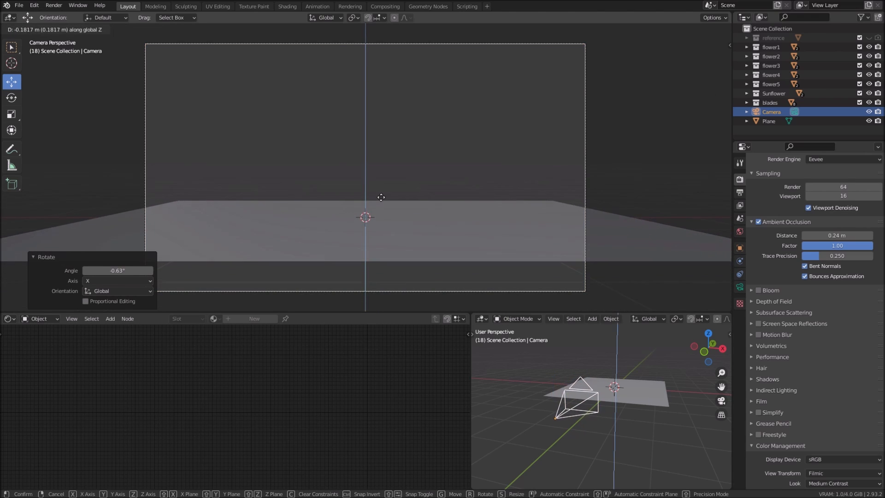
{"action": "left_click", "coordinate": [382, 216]}
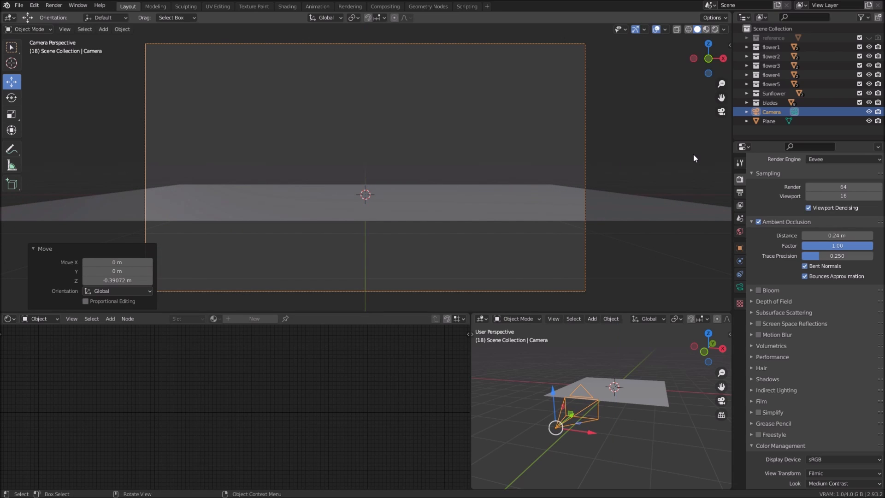
Step: Enable the Screencast Keys overlay in the viewport
{"action": "key", "text": "n"}
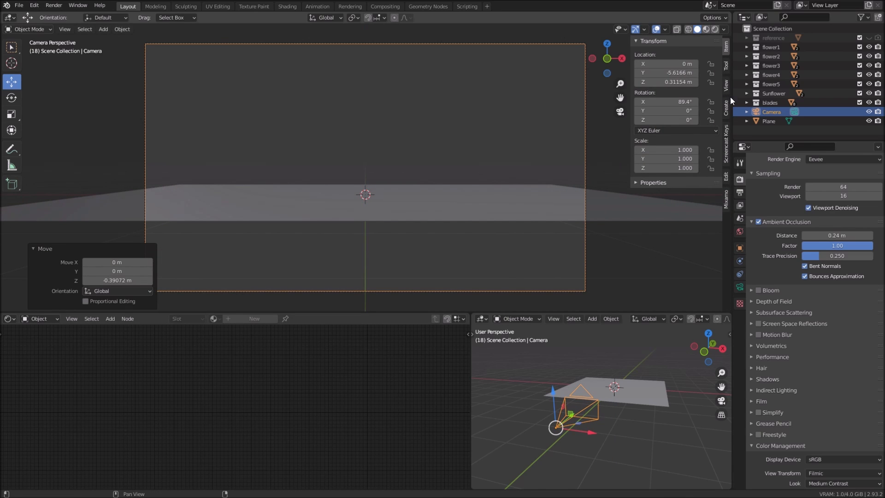
{"action": "left_click", "coordinate": [727, 133]}
{"action": "left_click", "coordinate": [642, 40]}
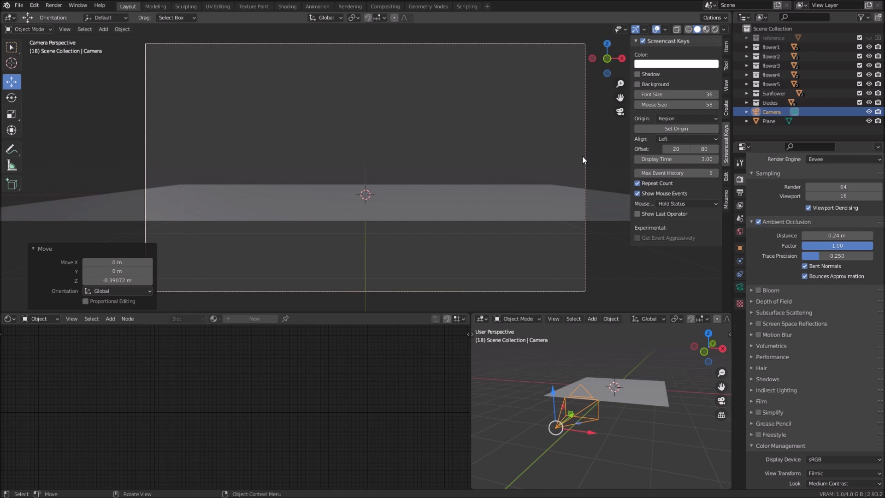
{"action": "key", "text": "n"}
{"action": "left_click", "coordinate": [582, 156]}
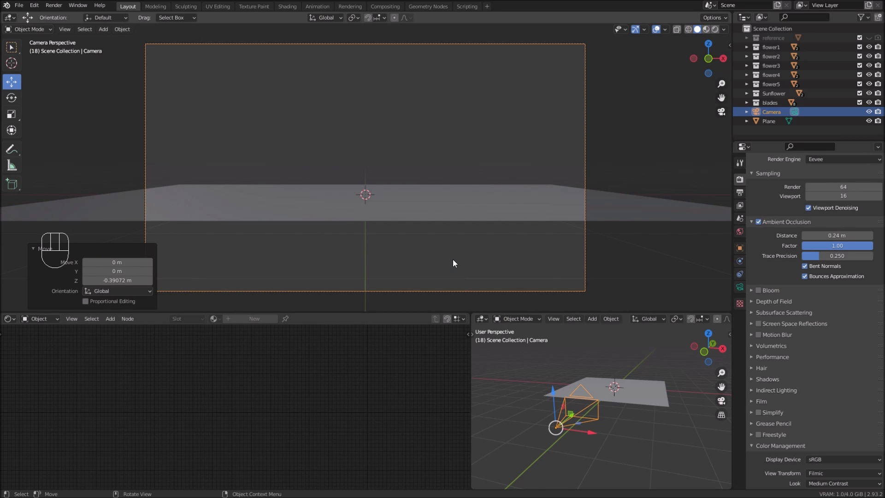
Step: Move the camera about 1.39 m forward along its local Z axis, closer to the plane
{"action": "key", "text": "g"}
{"action": "key", "text": "z"}
{"action": "key", "text": "z"}
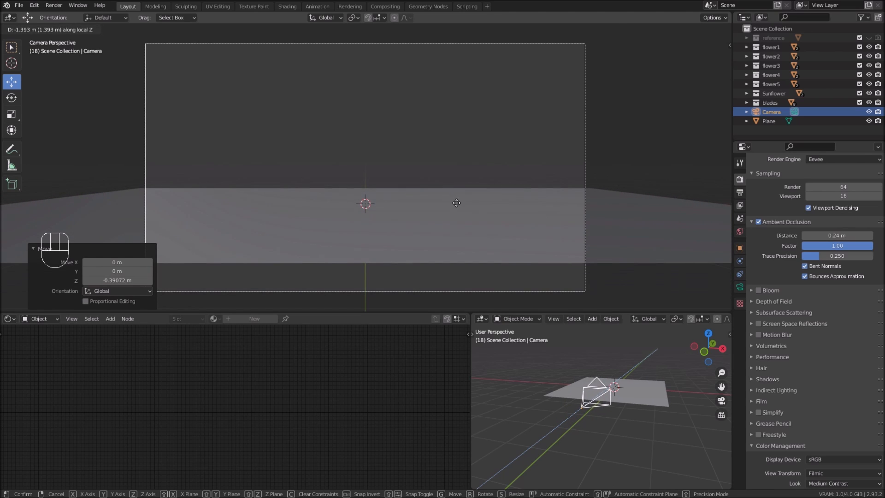
{"action": "left_click", "coordinate": [456, 203]}
Step: Subdivide the plane's mesh with 40 cuts and return to Object Mode
{"action": "left_click", "coordinate": [452, 209]}
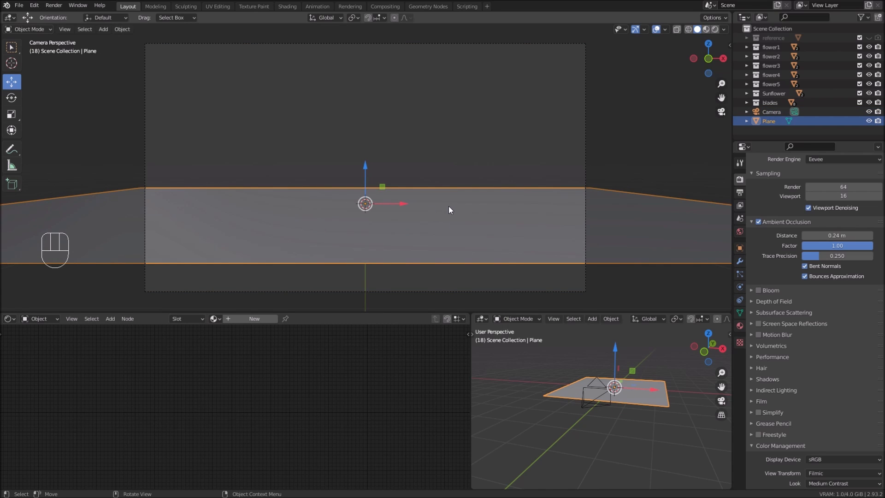
{"action": "key", "text": "Tab"}
{"action": "right_click", "coordinate": [433, 196]}
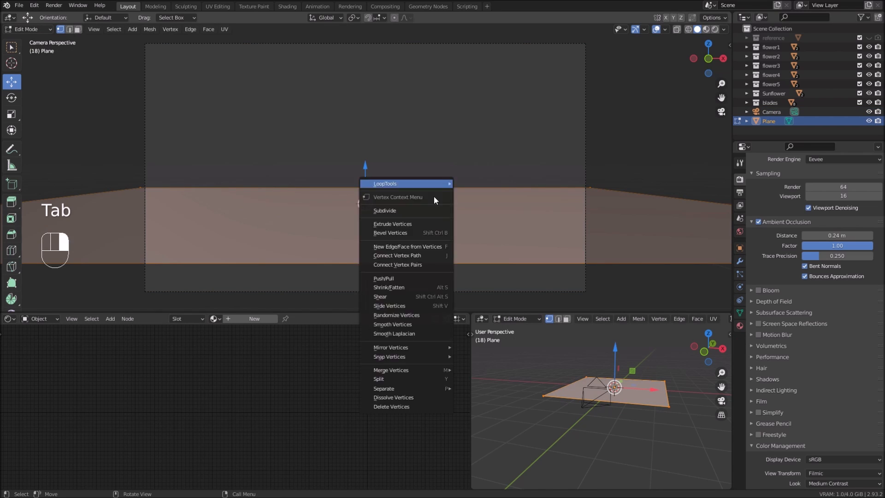
{"action": "left_click", "coordinate": [392, 210]}
{"action": "left_click", "coordinate": [120, 241]}
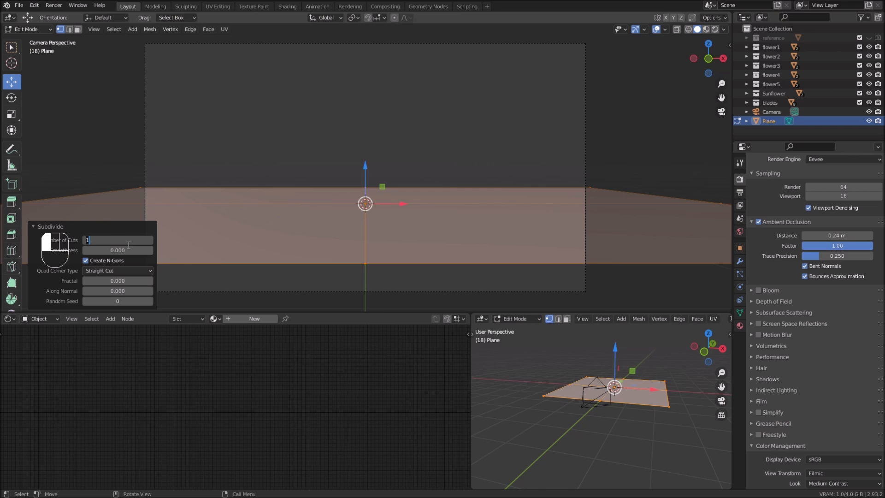
{"action": "key", "text": "Return"}
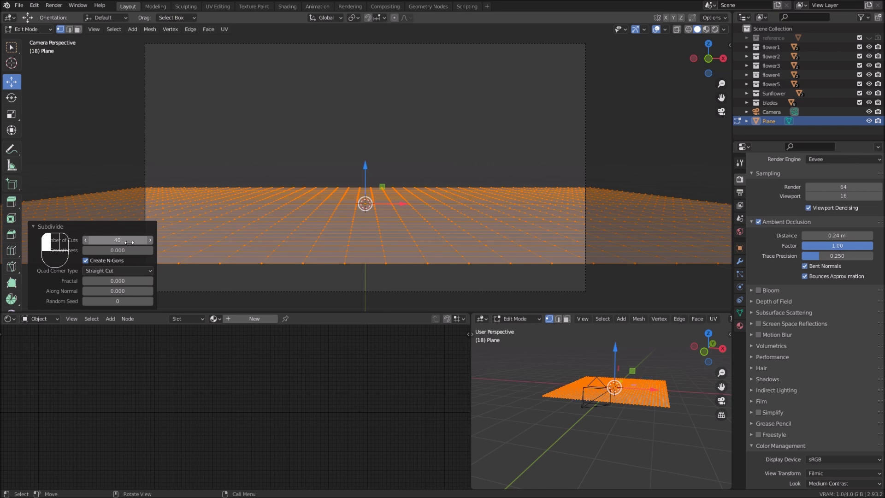
{"action": "left_click_drag", "start_coordinate": [129, 242], "coordinate": [134, 245]}
{"action": "key", "text": "Tab"}
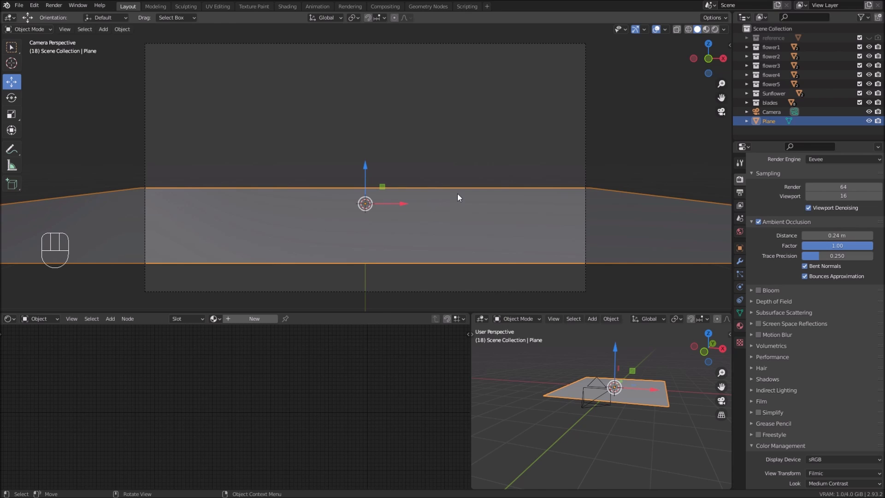
Step: With smooth proportional editing enabled, raise two broad hills along the plane's far edge, the right one about 0.39 m high
{"action": "key", "text": "Tab"}
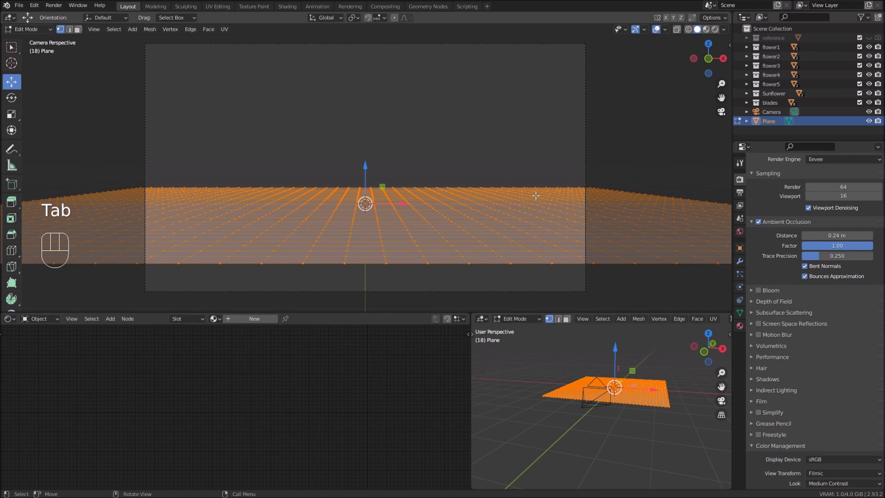
{"action": "left_click", "coordinate": [395, 18]}
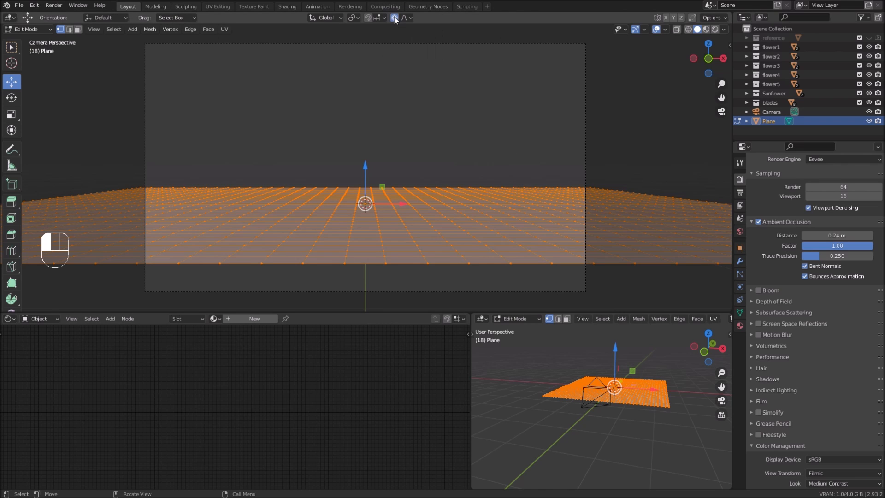
{"action": "left_click", "coordinate": [523, 183]}
{"action": "left_click_drag", "start_coordinate": [517, 156], "coordinate": [516, 148]}
{"action": "scroll", "coordinate": [516, 148], "scroll_direction": "down", "scroll_amount": 17}
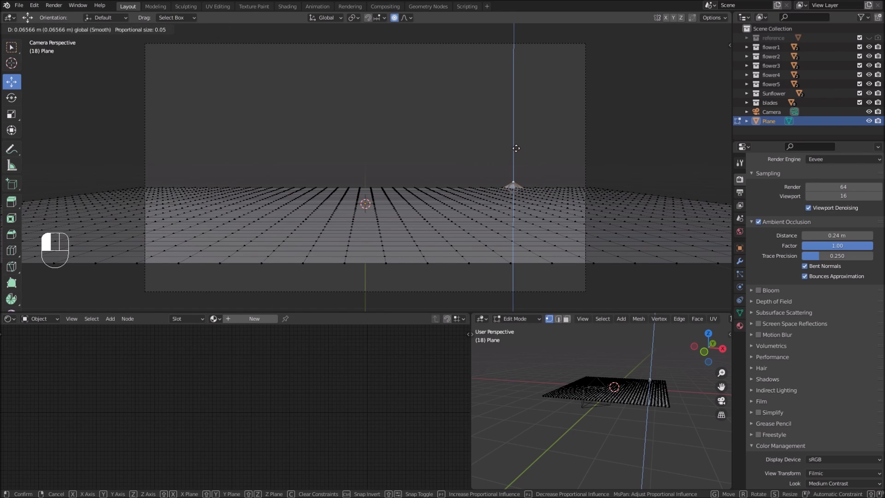
{"action": "scroll", "coordinate": [516, 148], "scroll_direction": "down", "scroll_amount": 9}
{"action": "scroll", "coordinate": [516, 148], "scroll_direction": "down", "scroll_amount": 11}
{"action": "left_click_drag", "start_coordinate": [516, 148], "coordinate": [519, 119]}
{"action": "scroll", "coordinate": [516, 132], "scroll_direction": "down", "scroll_amount": 8}
{"action": "scroll", "coordinate": [518, 119], "scroll_direction": "down", "scroll_amount": 2}
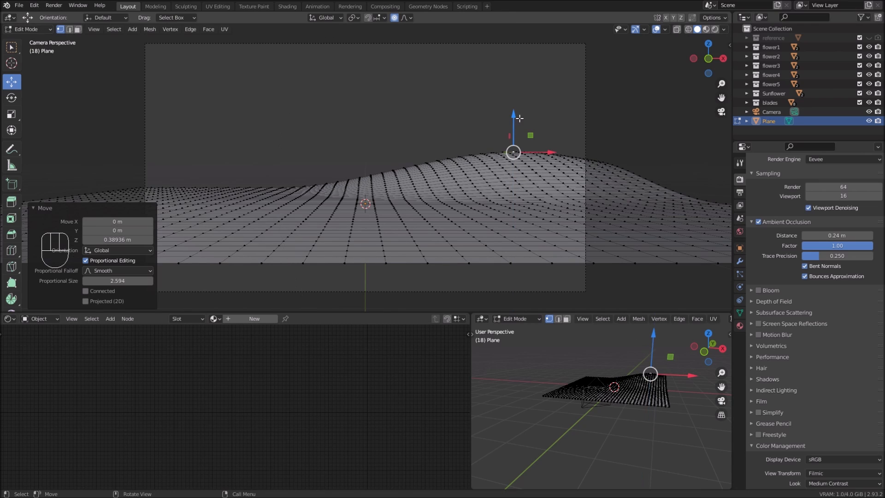
{"action": "left_click", "coordinate": [147, 188]}
{"action": "left_click_drag", "start_coordinate": [150, 161], "coordinate": [150, 141]}
Step: Lower two vertices near the middle of the plane by about 0.08 m and 0.09 m with a smaller proportional size to form shallow dips
{"action": "left_click", "coordinate": [328, 216]}
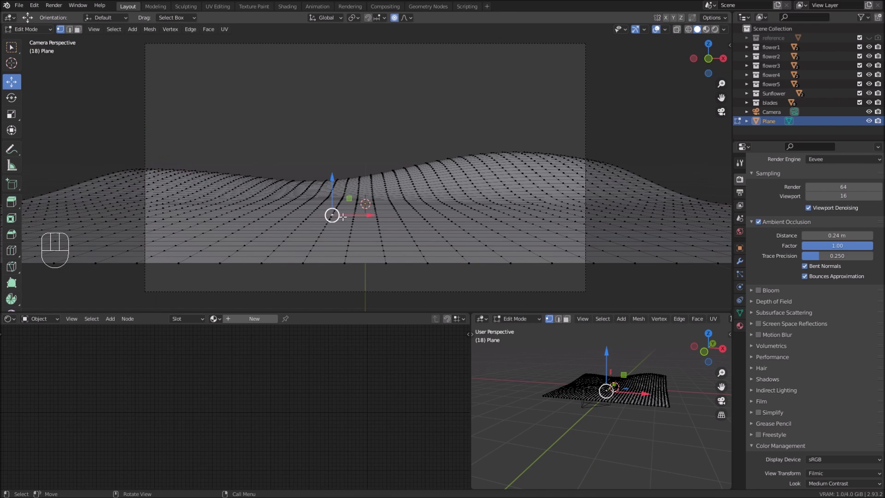
{"action": "left_click_drag", "start_coordinate": [334, 194], "coordinate": [335, 191]}
{"action": "scroll", "coordinate": [334, 191], "scroll_direction": "up", "scroll_amount": 13}
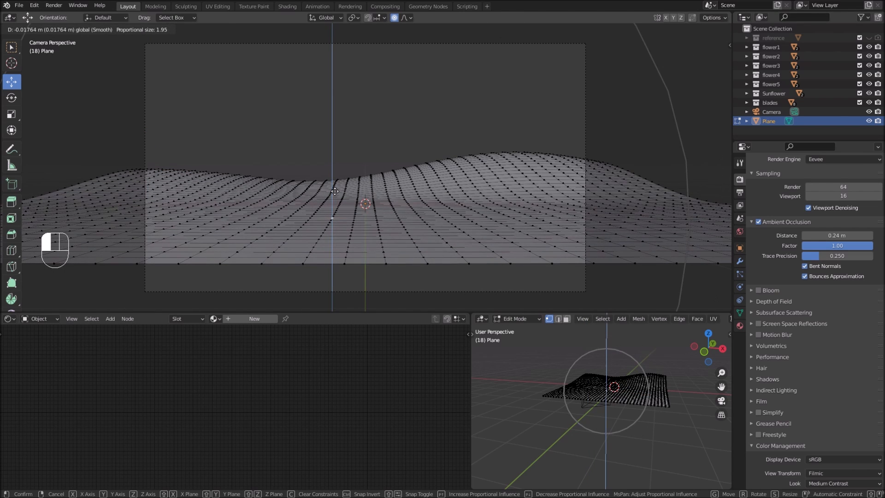
{"action": "scroll", "coordinate": [334, 191], "scroll_direction": "down", "scroll_amount": 2}
{"action": "left_click_drag", "start_coordinate": [334, 191], "coordinate": [334, 203]}
{"action": "scroll", "coordinate": [335, 203], "scroll_direction": "down", "scroll_amount": 4}
{"action": "left_click", "coordinate": [335, 199]}
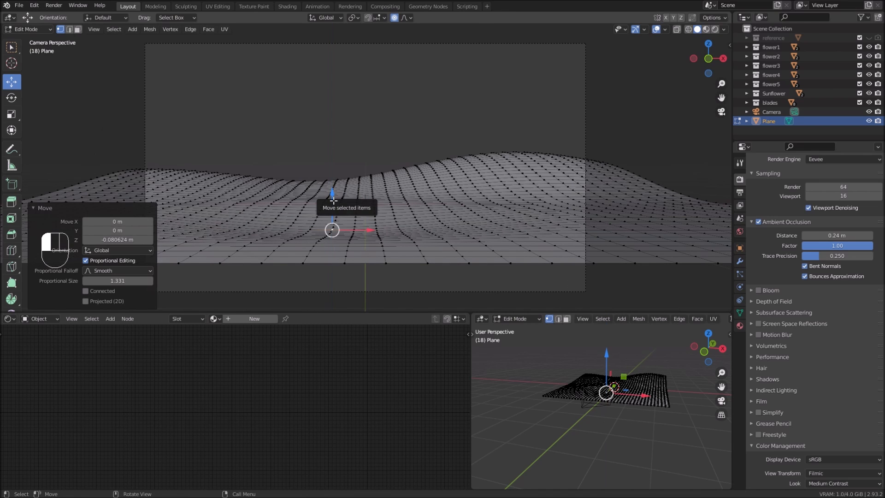
{"action": "left_click_drag", "start_coordinate": [333, 173], "coordinate": [332, 186]}
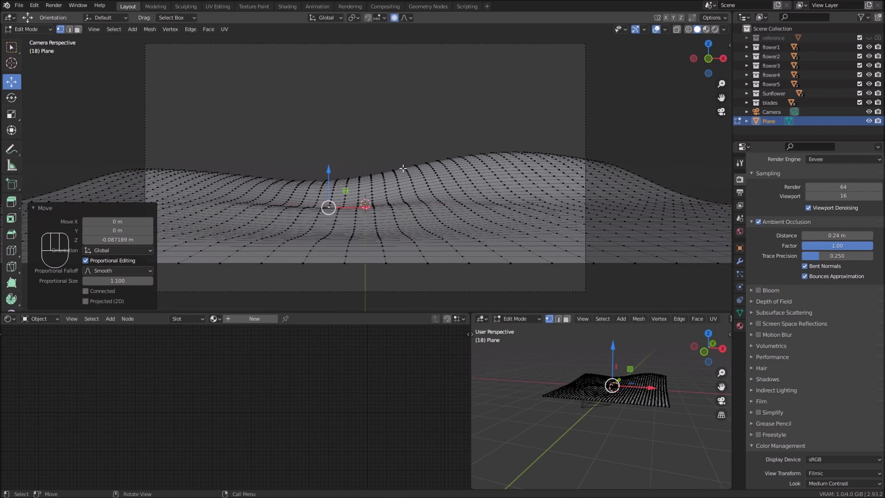
Step: Return the plane to Object Mode and apply its scale
{"action": "key", "text": "Tab"}
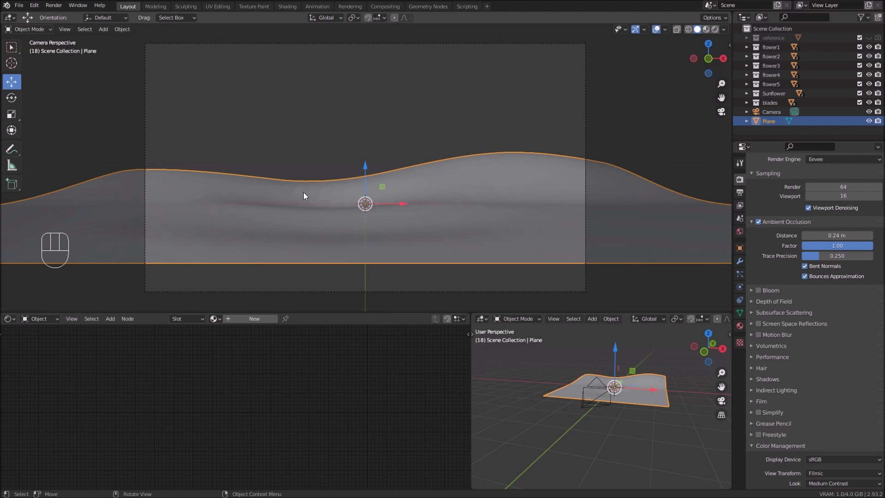
{"action": "key", "text": "ctrl+a"}
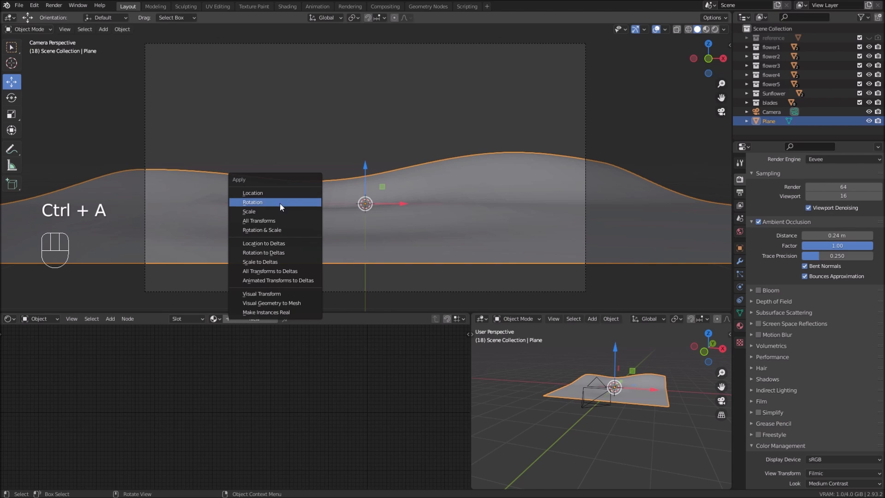
{"action": "left_click", "coordinate": [257, 211]}
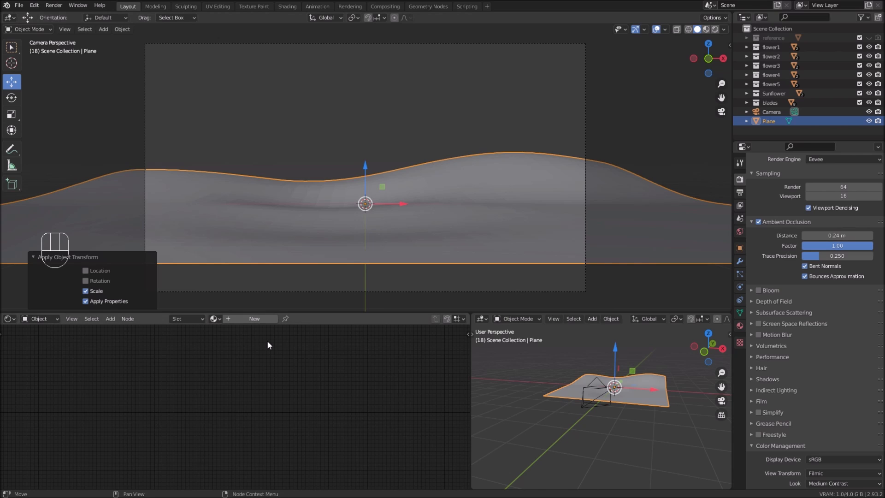
Step: Create a new material for the plane and space the Principled BSDF and Material Output nodes apart
{"action": "left_click", "coordinate": [245, 319]}
{"action": "left_click_drag", "start_coordinate": [379, 360], "coordinate": [316, 354]}
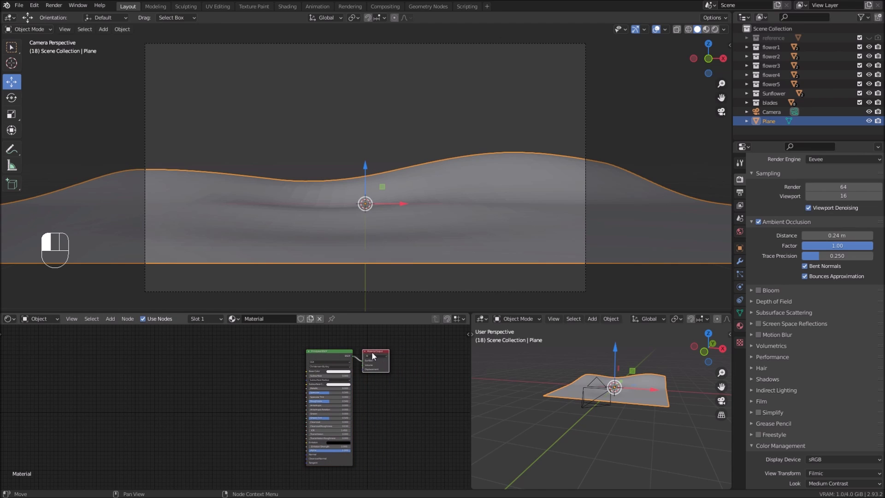
{"action": "left_click_drag", "start_coordinate": [371, 352], "coordinate": [424, 353]}
{"action": "scroll", "coordinate": [245, 355], "scroll_direction": "up", "scroll_amount": 1}
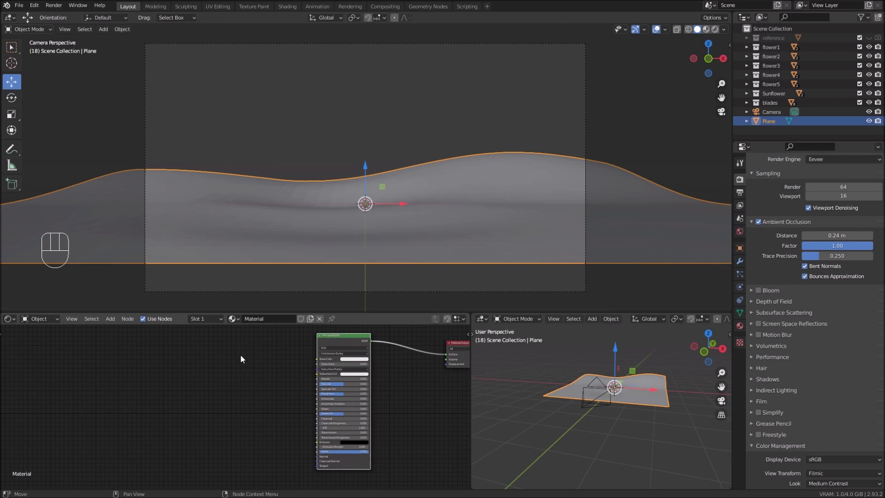
{"action": "middle_click_drag", "start_coordinate": [242, 356], "coordinate": [212, 365]}
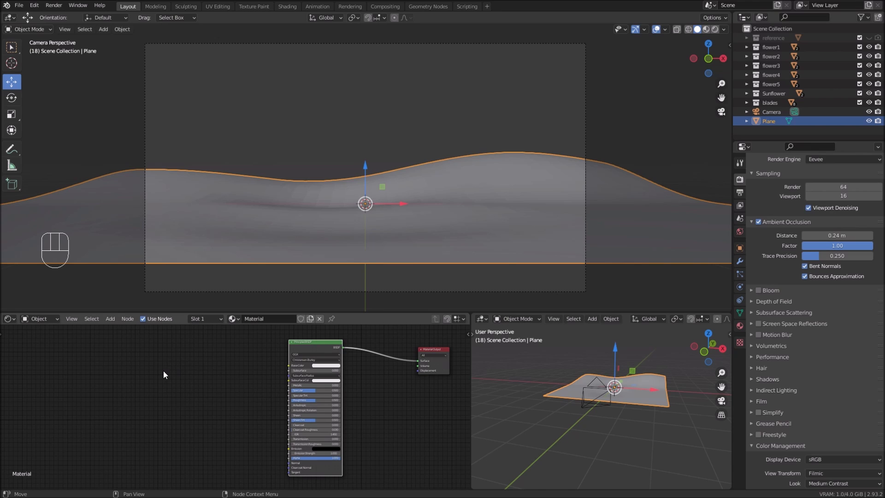
Step: Add an Image Texture node and load Erde1.jpg from the Boden folder of Blender Texturen
{"action": "key", "text": "shift+a"}
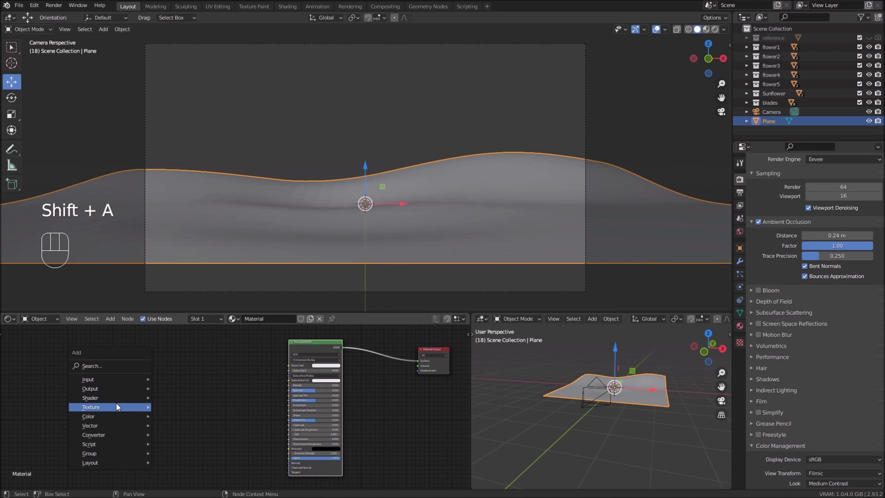
{"action": "mouse_move", "coordinate": [116, 407]}
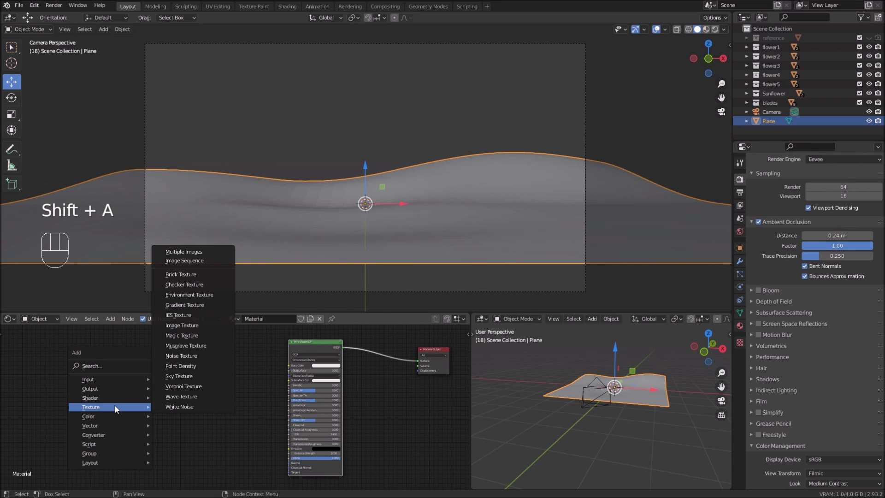
{"action": "left_click", "coordinate": [191, 330]}
{"action": "left_click", "coordinate": [200, 412]}
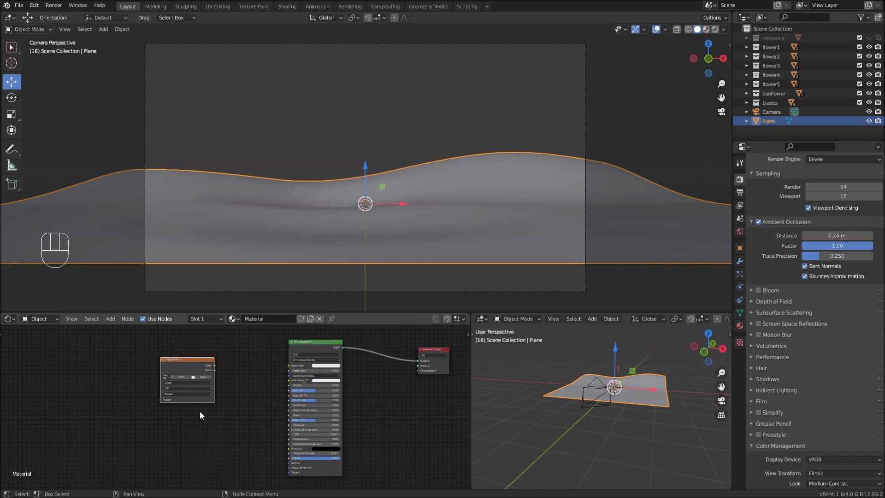
{"action": "left_click", "coordinate": [202, 377]}
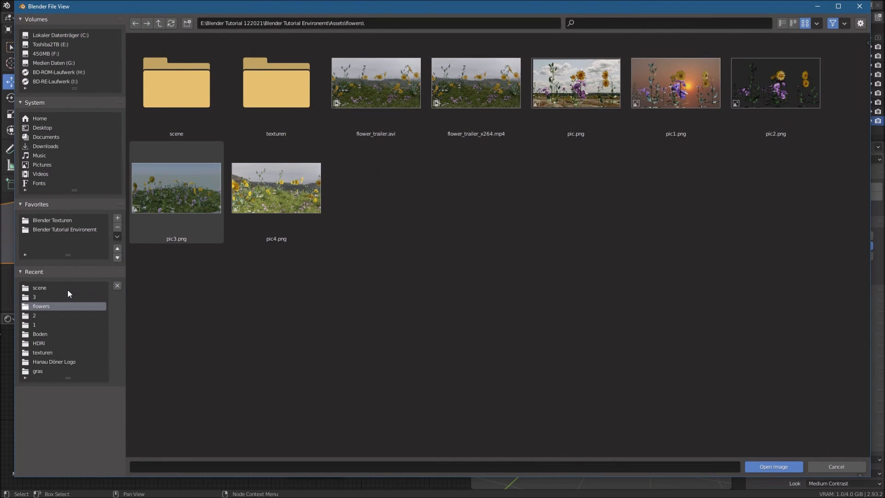
{"action": "left_click", "coordinate": [53, 221]}
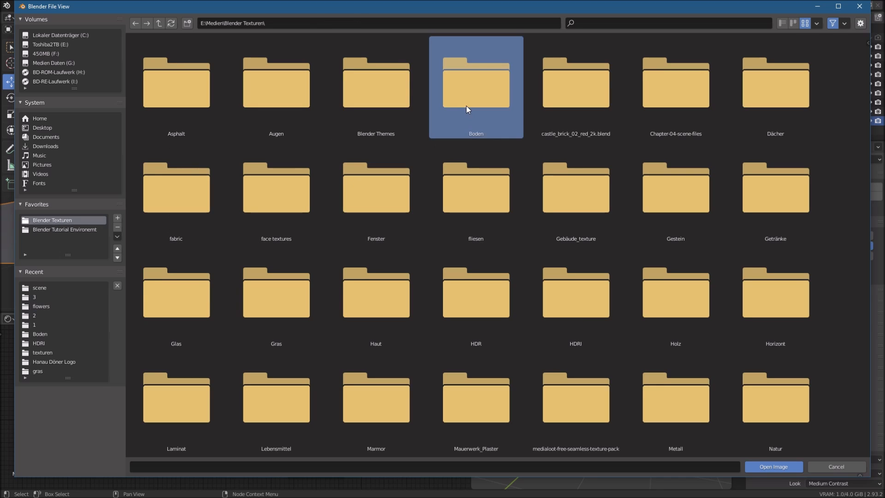
{"action": "double_click", "coordinate": [466, 106]}
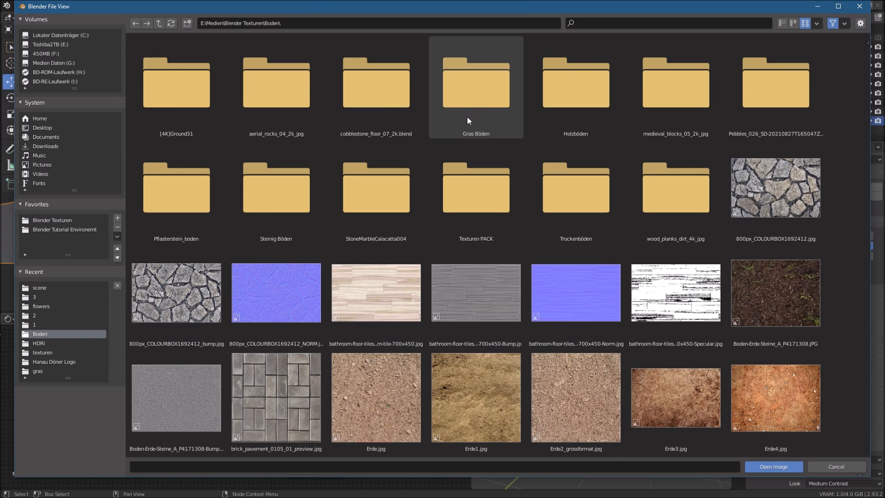
{"action": "double_click", "coordinate": [469, 383]}
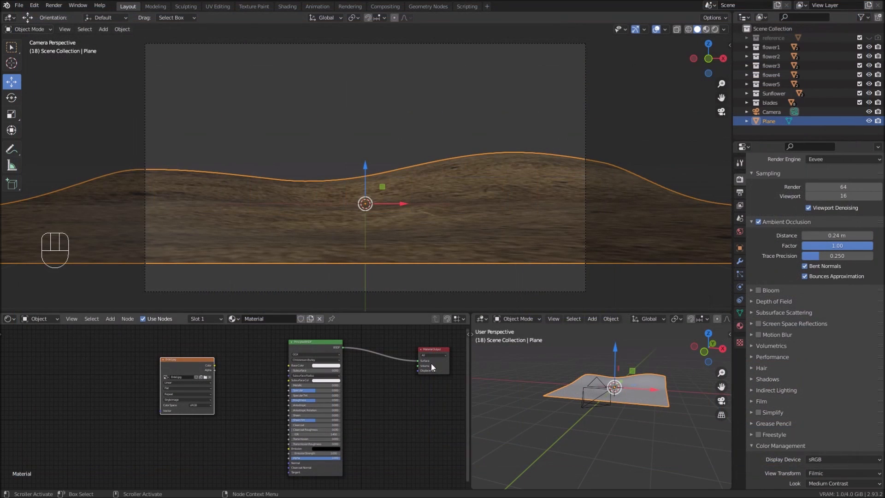
Step: Connect the image texture's Color to Base Color and add Texture Coordinate and Mapping nodes in front of the texture
{"action": "left_click_drag", "start_coordinate": [214, 365], "coordinate": [289, 364]}
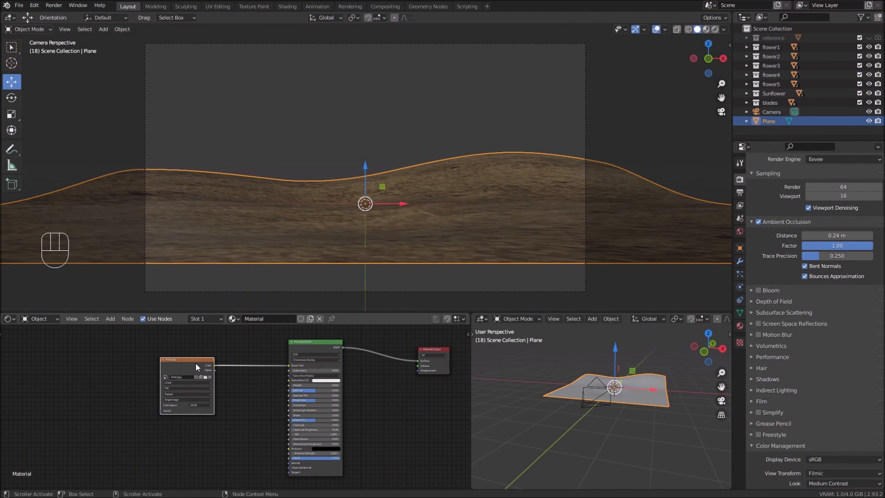
{"action": "key", "text": "ctrl+t"}
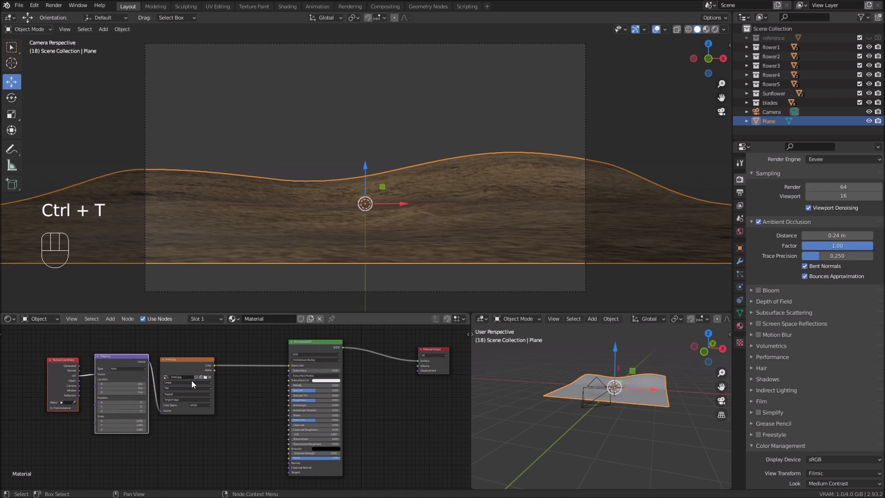
{"action": "left_click_drag", "start_coordinate": [113, 360], "coordinate": [75, 353]}
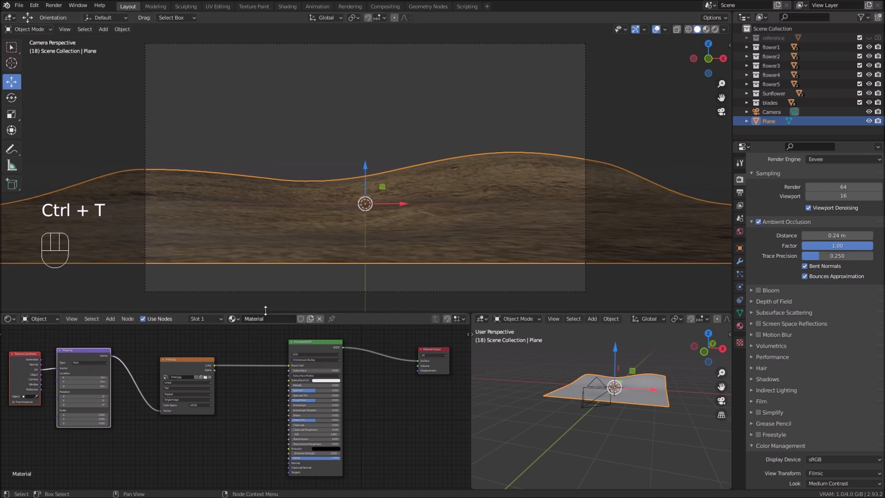
Step: Set the Mapping node's X and Y scale to 3
{"action": "left_click", "coordinate": [65, 414]}
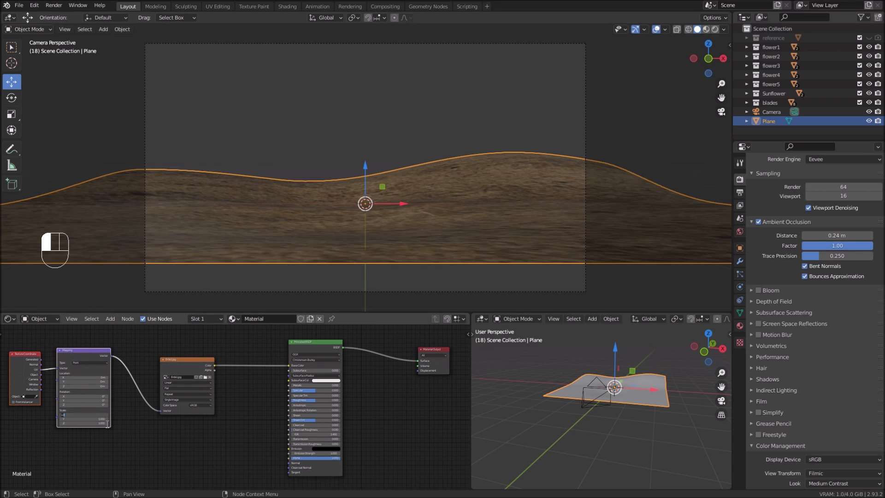
{"action": "key", "text": "Return"}
{"action": "scroll", "coordinate": [99, 429], "scroll_direction": "up", "scroll_amount": 5}
{"action": "middle_click_drag", "start_coordinate": [99, 430], "coordinate": [248, 420]}
{"action": "scroll", "coordinate": [248, 418], "scroll_direction": "up", "scroll_amount": 3}
{"action": "scroll", "coordinate": [248, 419], "scroll_direction": "up", "scroll_amount": 2}
{"action": "left_click", "coordinate": [178, 411]}
{"action": "type", "text": "3"}
{"action": "key", "text": "Return"}
{"action": "left_click", "coordinate": [177, 421]}
{"action": "type", "text": "3"}
{"action": "key", "text": "Return"}
{"action": "scroll", "coordinate": [215, 389], "scroll_direction": "down", "scroll_amount": 4}
{"action": "middle_click_drag", "start_coordinate": [238, 392], "coordinate": [196, 416], "text": "shift"}
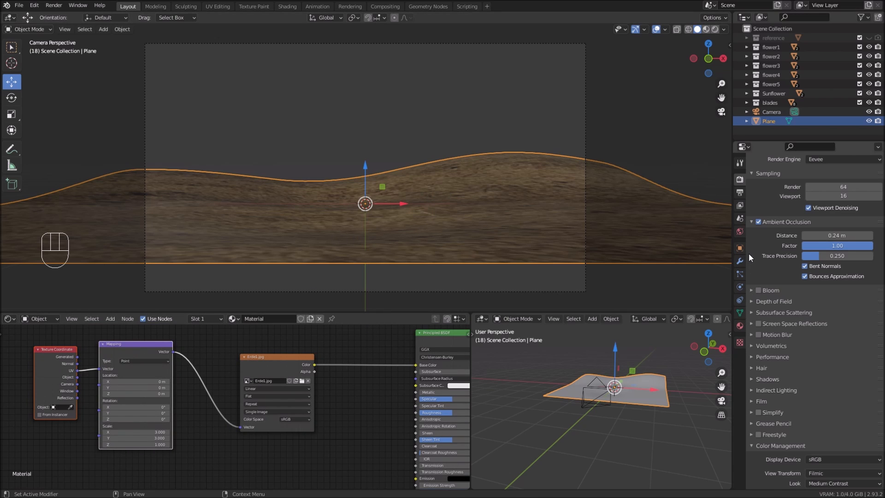
Step: Open the plane's particle properties and switch the small viewport to a top orthographic view centred on the plane
{"action": "left_click", "coordinate": [737, 274]}
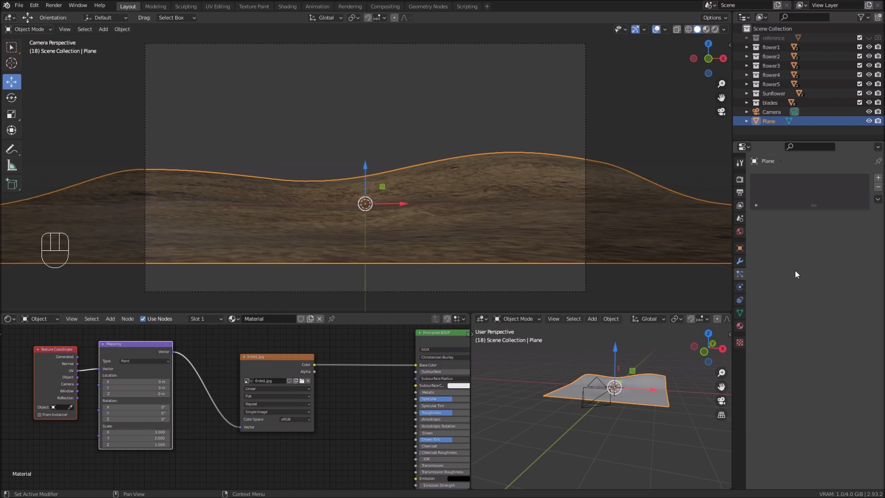
{"action": "left_click_drag", "start_coordinate": [812, 145], "coordinate": [811, 186]}
{"action": "middle_click_drag", "start_coordinate": [565, 393], "coordinate": [613, 393]}
{"action": "key", "text": "KP_7"}
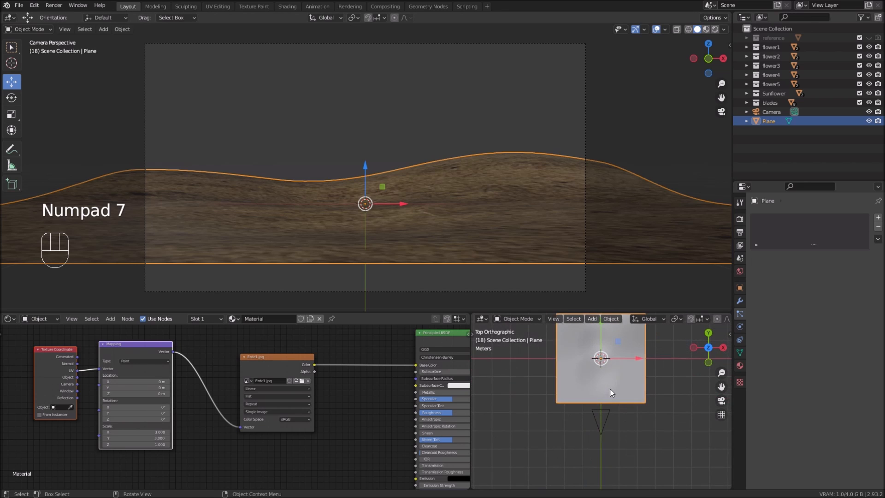
{"action": "middle_click_drag", "start_coordinate": [628, 388], "coordinate": [607, 400], "text": "shift"}
{"action": "scroll", "coordinate": [602, 395], "scroll_direction": "up", "scroll_amount": 1}
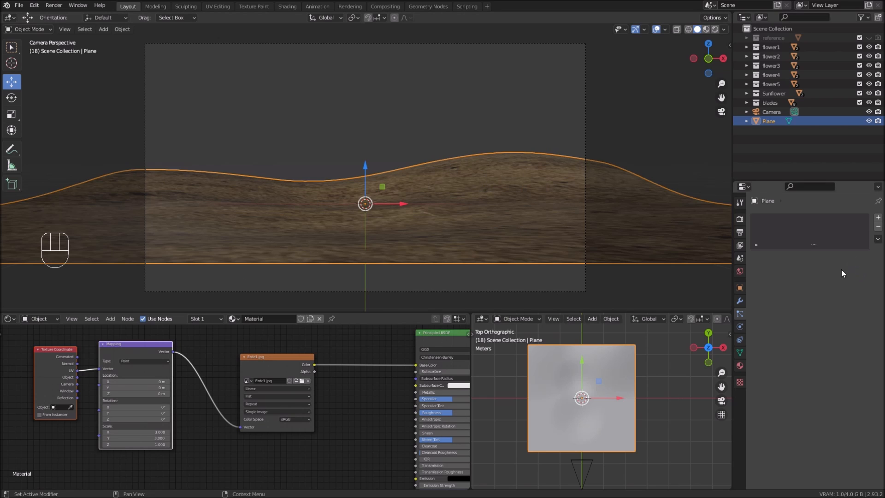
Step: Add a particle system to the plane and set its type to Hair
{"action": "left_click", "coordinate": [740, 314]}
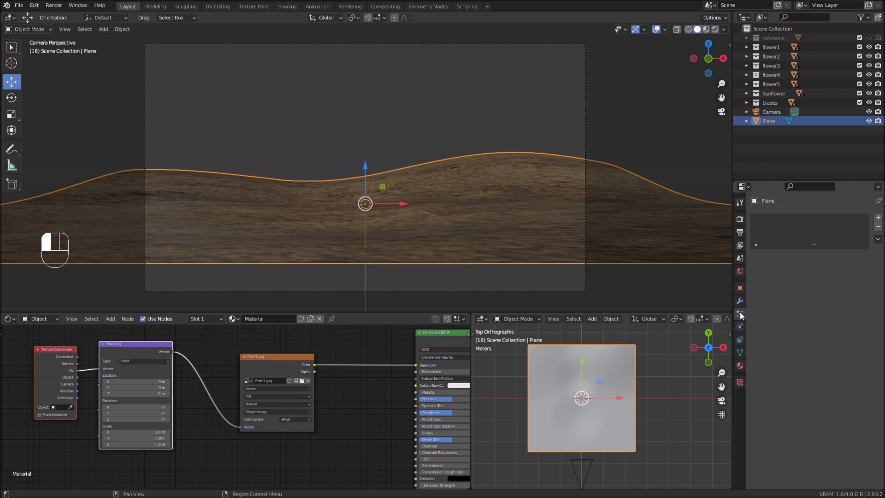
{"action": "left_click", "coordinate": [878, 217]}
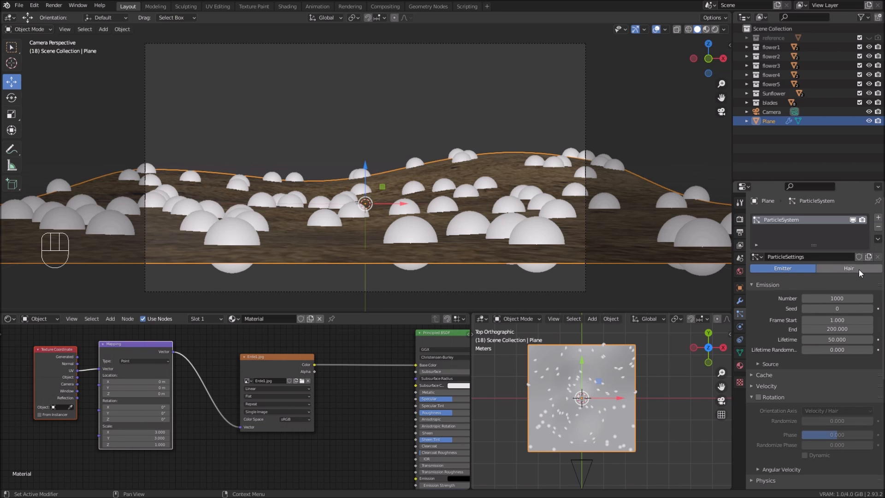
{"action": "left_click", "coordinate": [838, 268]}
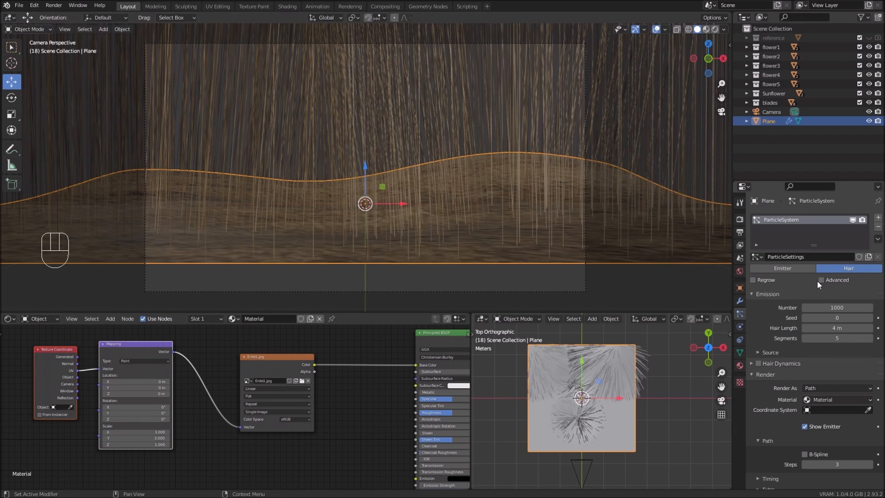
Step: Rename the particle system and its settings to gras, and enable the Advanced hair options
{"action": "double_click", "coordinate": [793, 221]}
{"action": "type", "text": "gras"}
{"action": "key", "text": "Return"}
{"action": "double_click", "coordinate": [800, 257]}
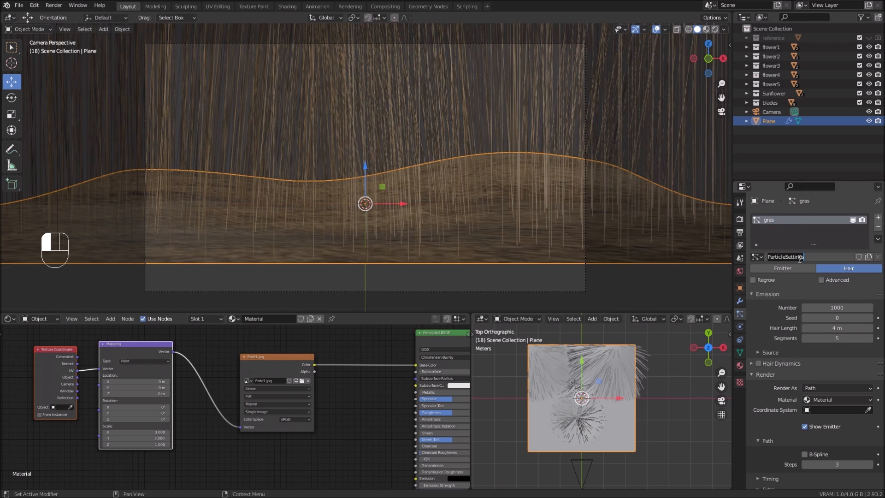
{"action": "type", "text": "gras"}
{"action": "key", "text": "Return"}
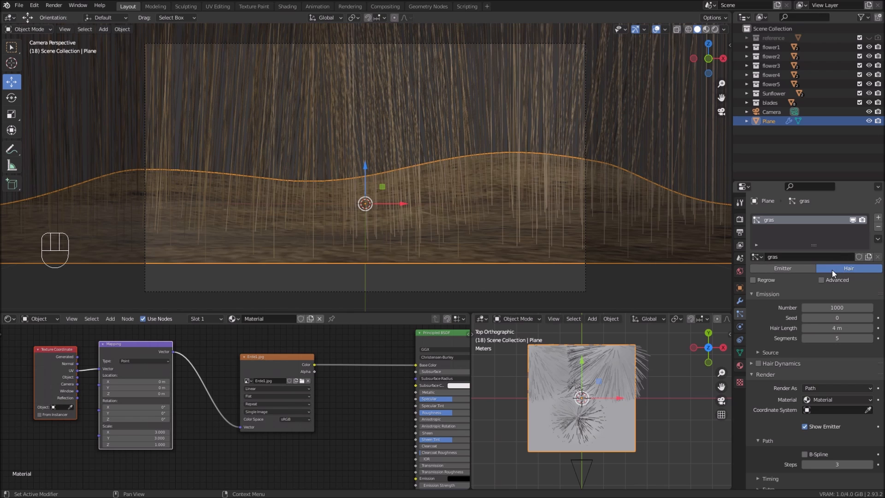
{"action": "left_click", "coordinate": [821, 280]}
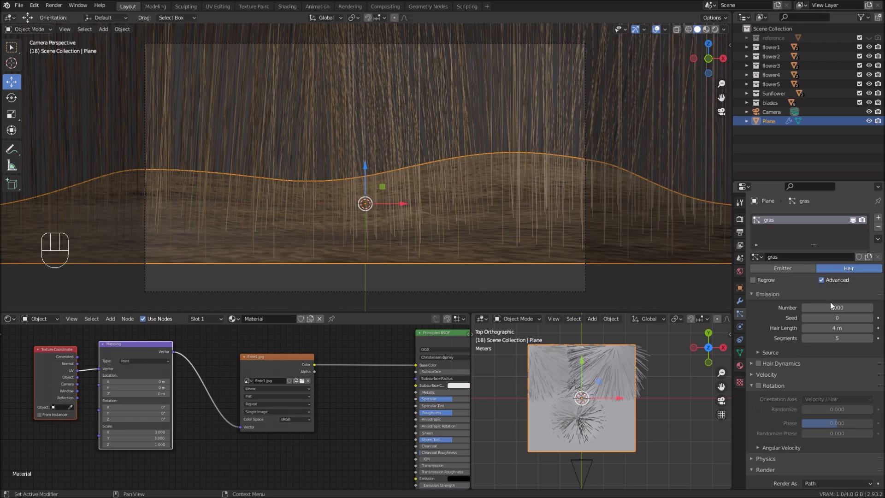
Step: Set the gras particle system's emission number to 500 and render its hairs as a Collection
{"action": "left_click", "coordinate": [858, 307]}
{"action": "type", "text": "500"}
{"action": "key", "text": "Return"}
{"action": "scroll", "coordinate": [806, 334], "scroll_direction": "down", "scroll_amount": 4}
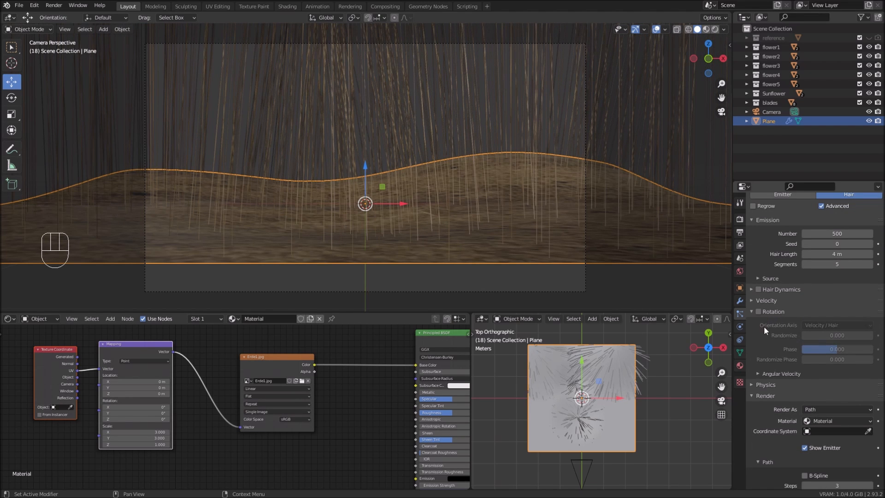
{"action": "scroll", "coordinate": [817, 400], "scroll_direction": "down", "scroll_amount": 2}
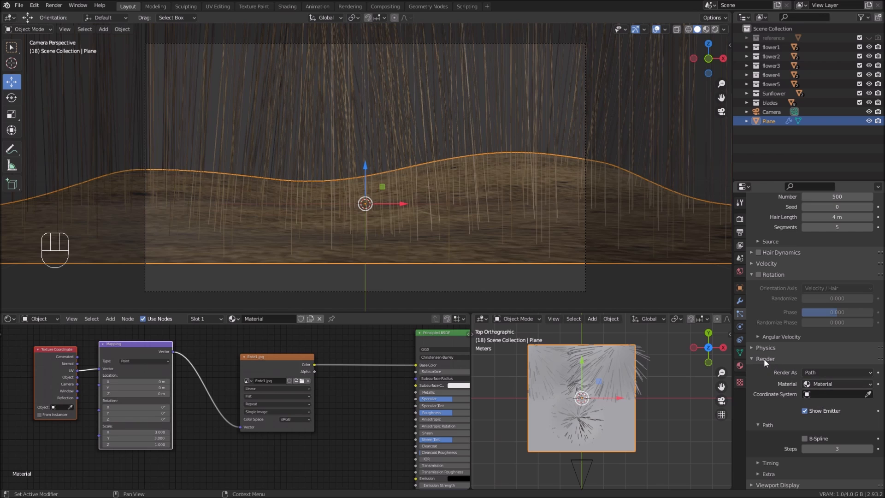
{"action": "left_click", "coordinate": [820, 369]}
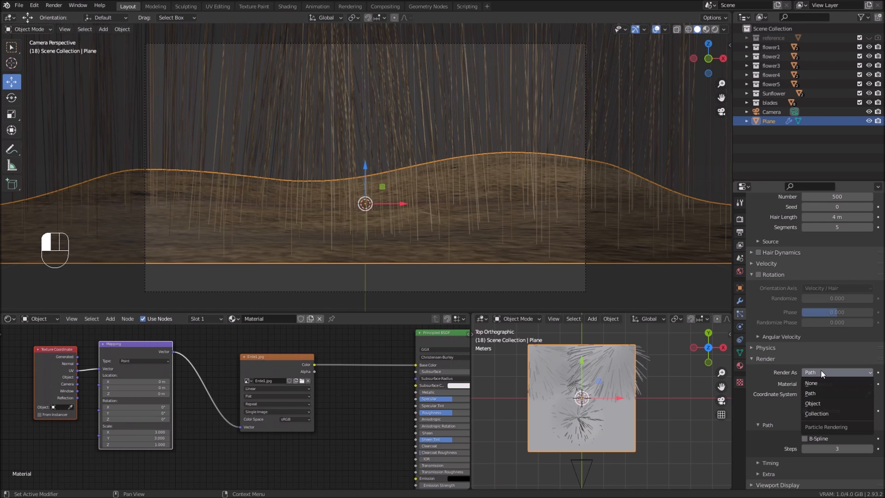
{"action": "left_click", "coordinate": [819, 413]}
{"action": "scroll", "coordinate": [822, 406], "scroll_direction": "down", "scroll_amount": 3}
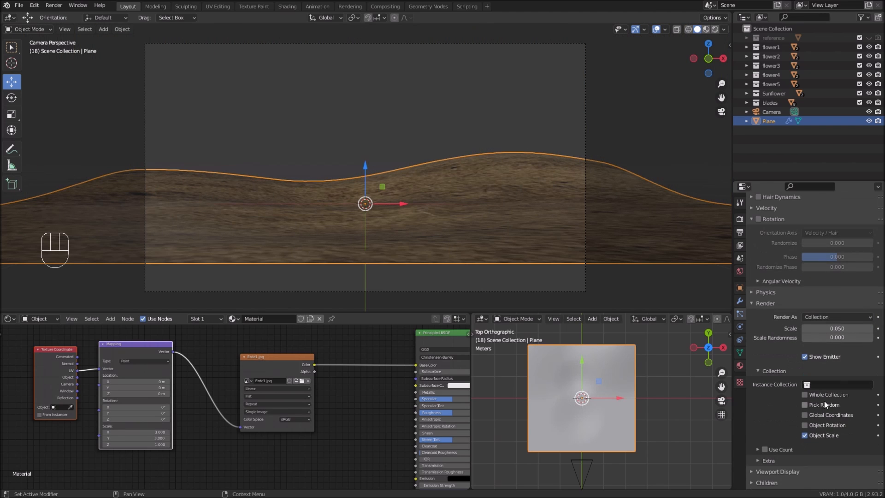
{"action": "left_click", "coordinate": [817, 384]}
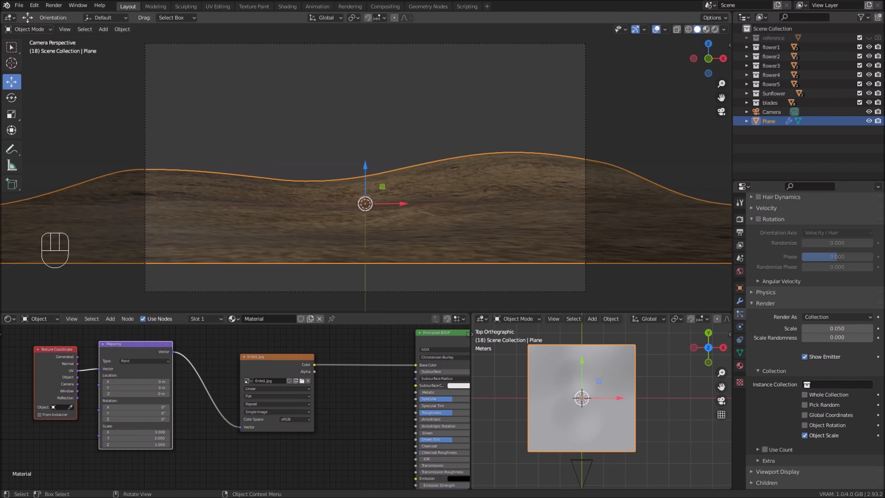
Step: Append the gras set partikelsystem collection from grass.blend in the gras assets folder and move its objects about 2.27 m down, below the ground
{"action": "left_click", "coordinate": [20, 7]}
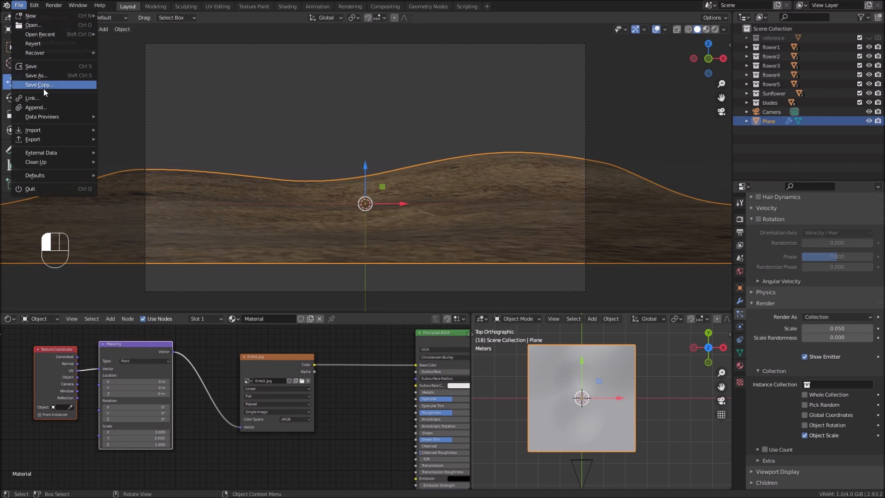
{"action": "left_click", "coordinate": [43, 106]}
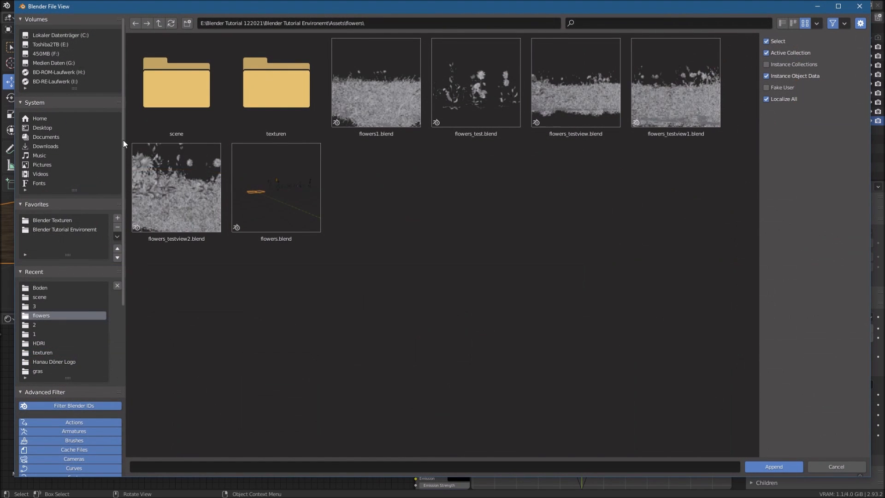
{"action": "left_click", "coordinate": [160, 24]}
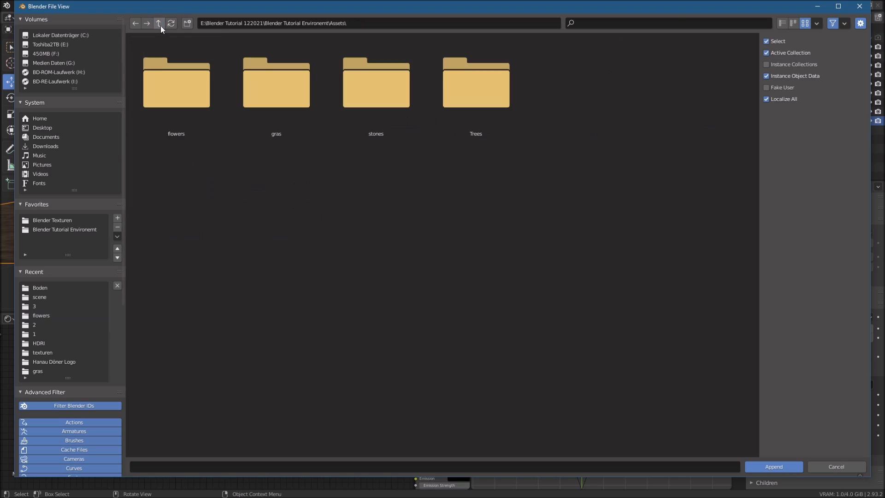
{"action": "double_click", "coordinate": [283, 89]}
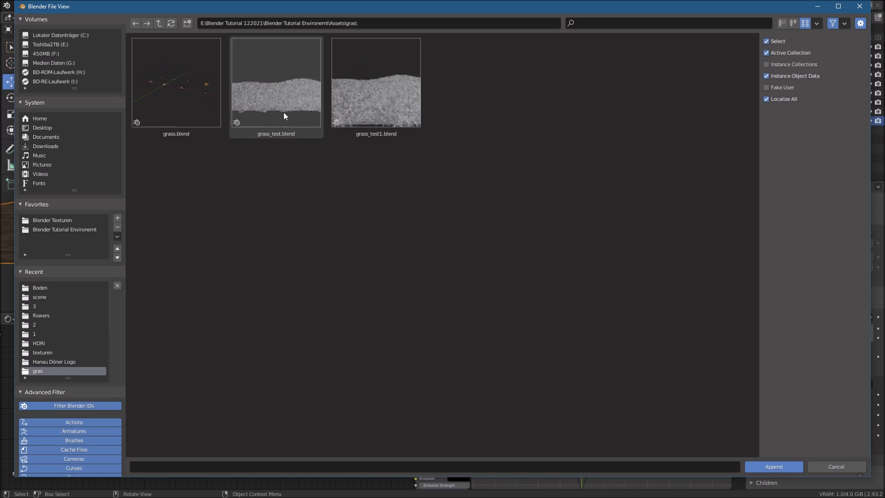
{"action": "double_click", "coordinate": [173, 91]}
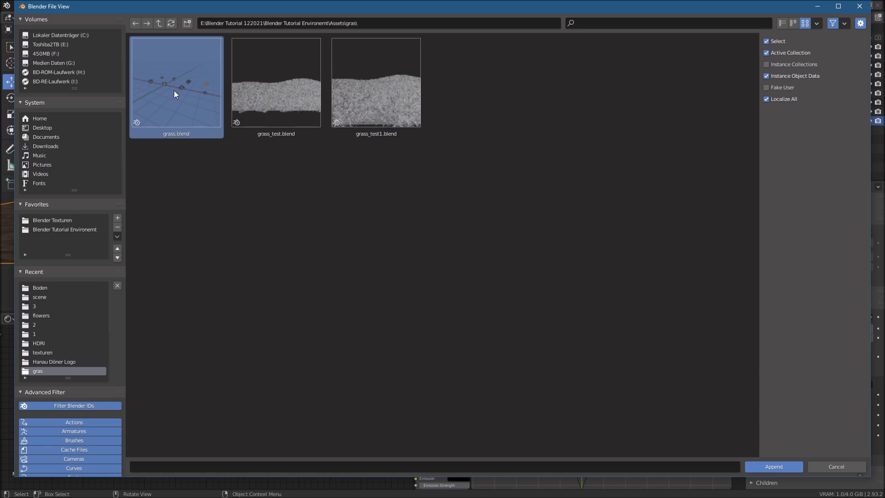
{"action": "double_click", "coordinate": [294, 98]}
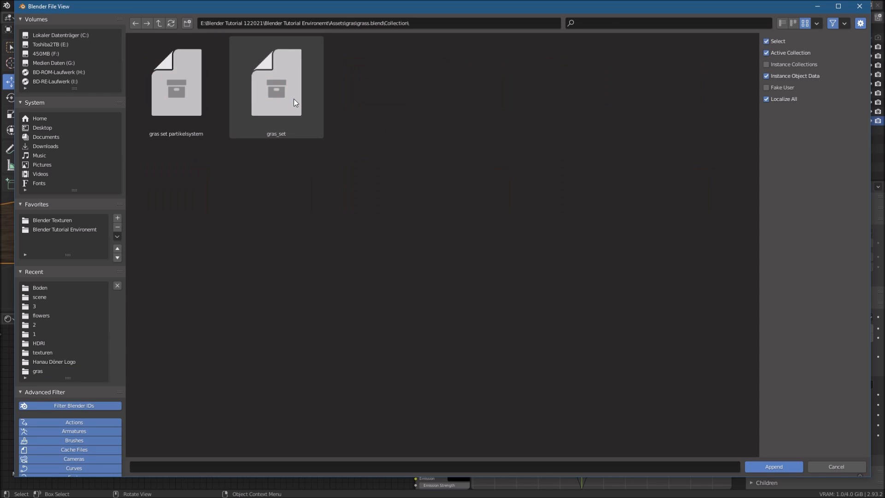
{"action": "left_click", "coordinate": [174, 107]}
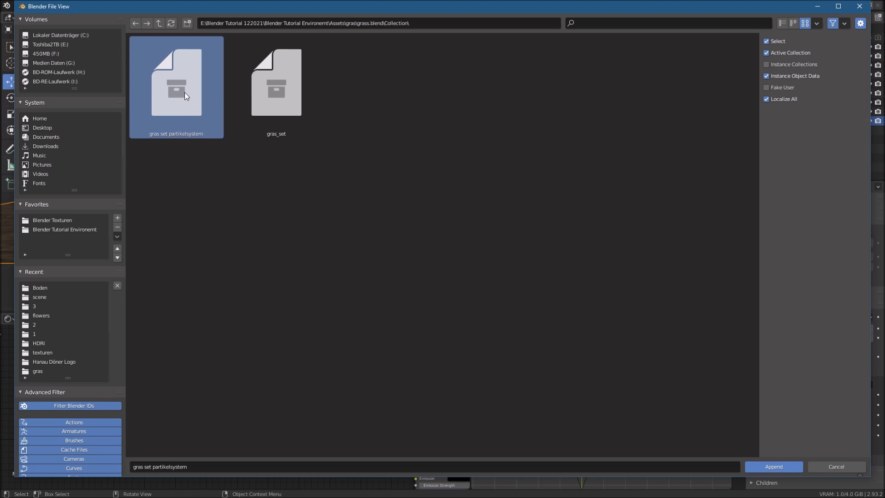
{"action": "double_click", "coordinate": [178, 88]}
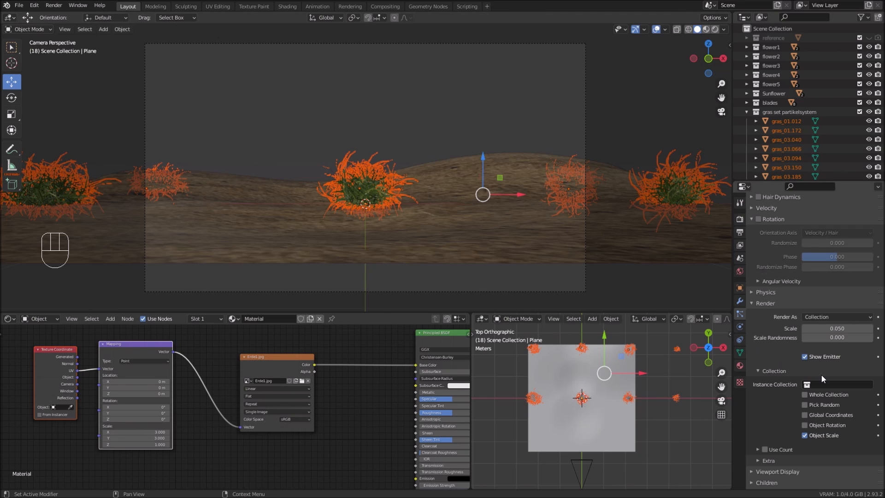
{"action": "left_click_drag", "start_coordinate": [483, 156], "coordinate": [502, 137]}
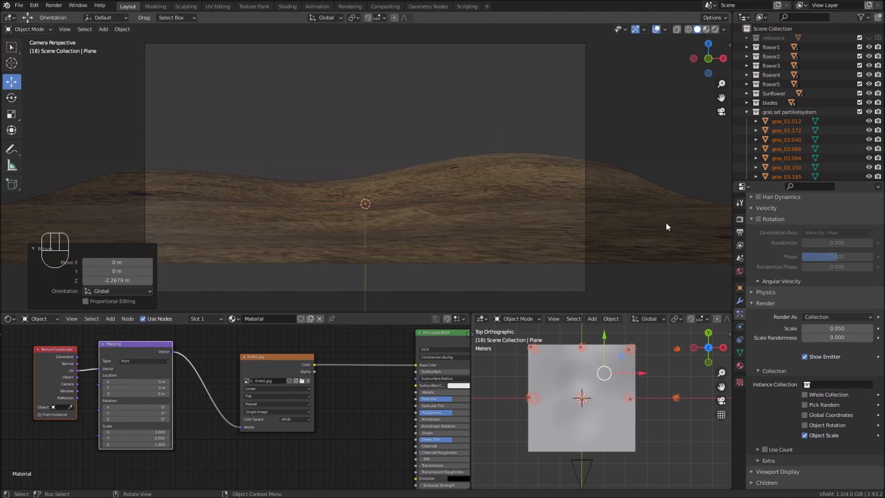
{"action": "left_click", "coordinate": [746, 112]}
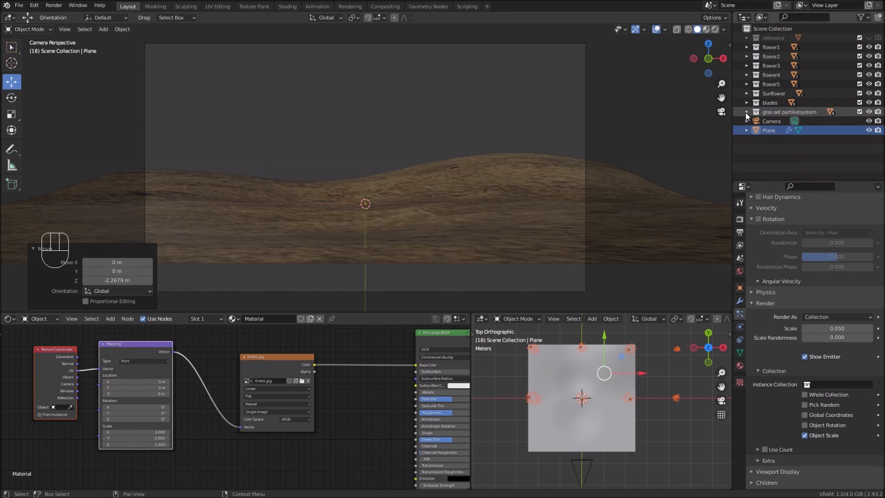
Step: Use gras set partikelsystem as the instance collection for the particles and set their render scale to 0.061
{"action": "left_click", "coordinate": [821, 382]}
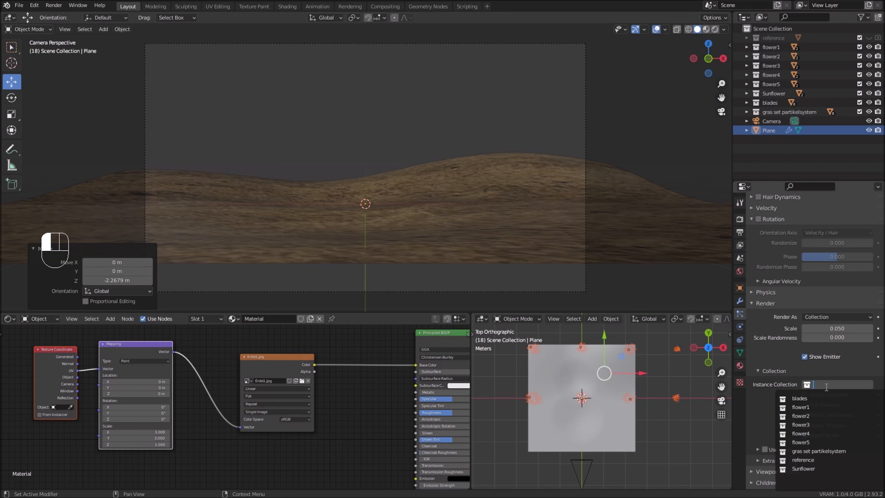
{"action": "left_click", "coordinate": [836, 451]}
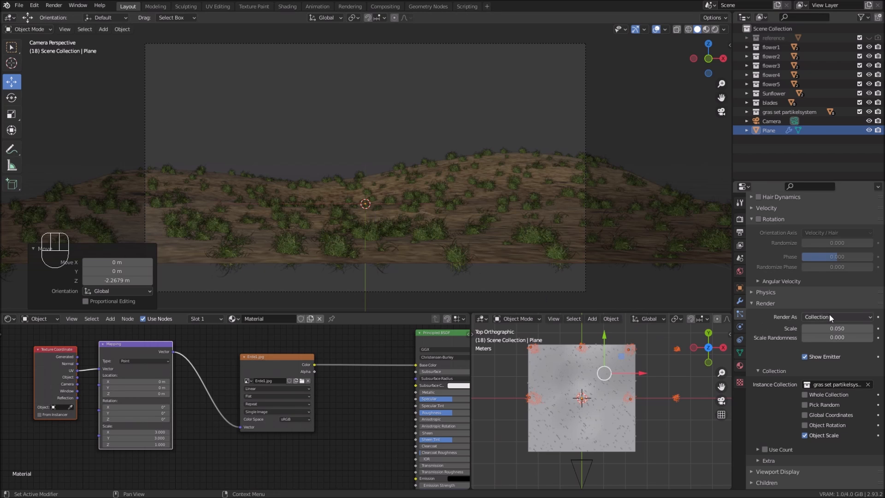
{"action": "left_click_drag", "start_coordinate": [858, 333], "coordinate": [865, 332], "text": "shift"}
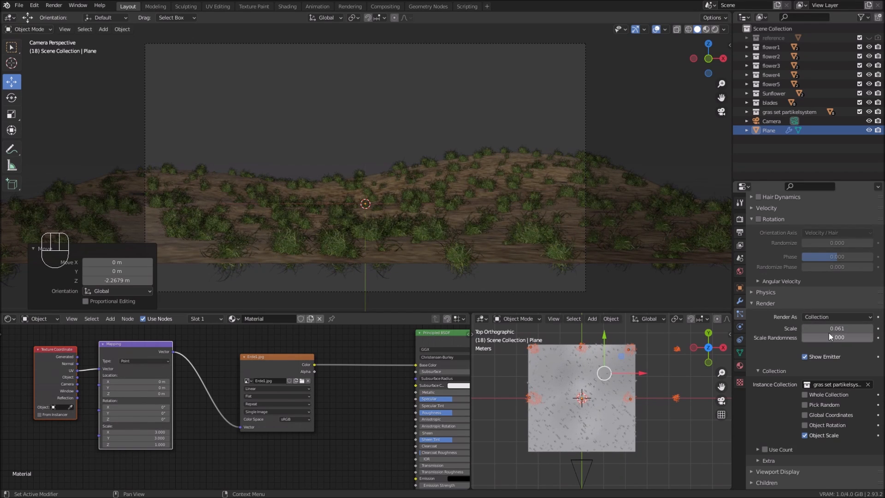
Step: Try an emission number of 1000 for the gras particle system and settle on 1500
{"action": "scroll", "coordinate": [831, 295], "scroll_direction": "up", "scroll_amount": 6}
{"action": "left_click", "coordinate": [848, 271]}
{"action": "type", "text": "100"}
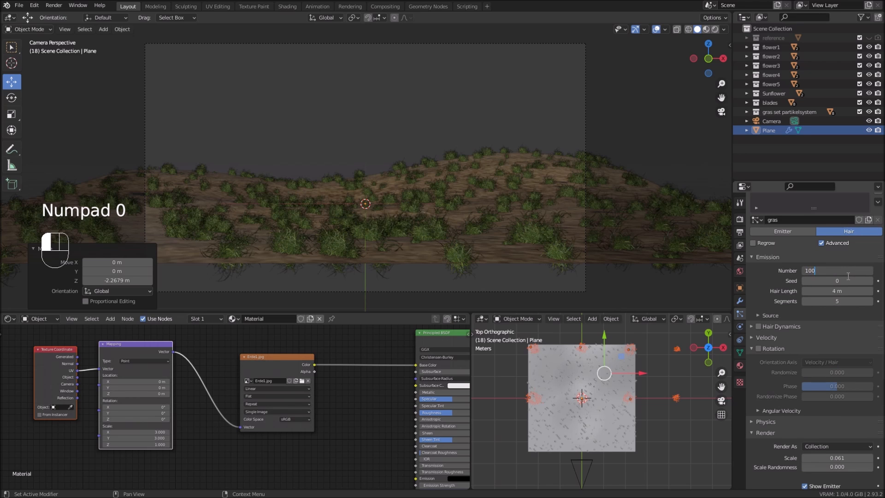
{"action": "type", "text": "0"}
{"action": "key", "text": "Return"}
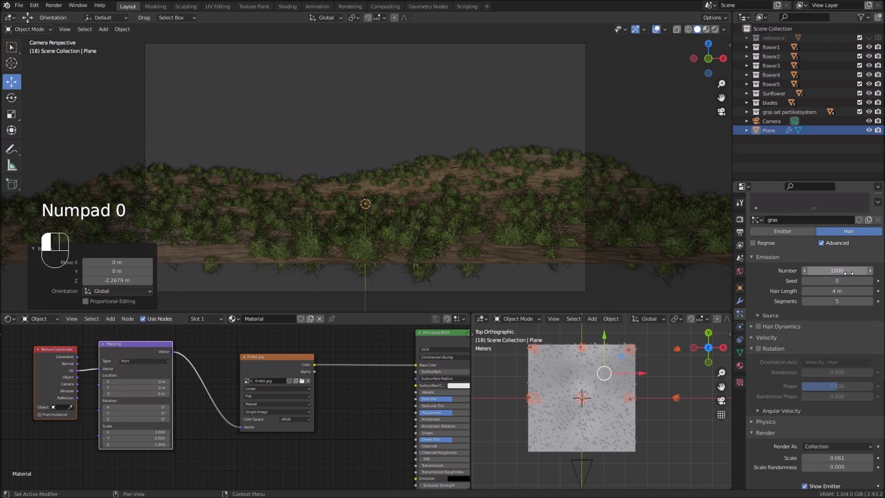
{"action": "left_click", "coordinate": [848, 273]}
{"action": "type", "text": "1500"}
{"action": "key", "text": "Return"}
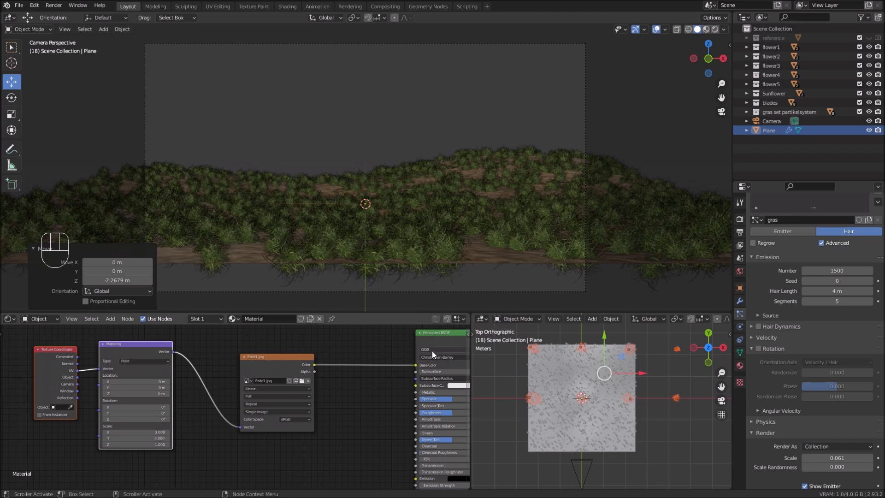
Step: Weight paint a wedge on the plane in the top view at weight 1.000, covering the camera's field of view and narrowing towards the camera
{"action": "left_click", "coordinate": [740, 353]}
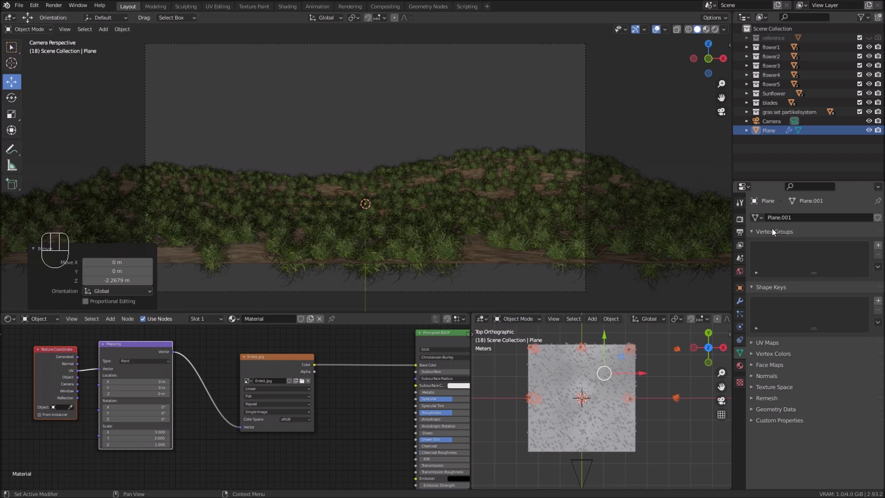
{"action": "left_click", "coordinate": [593, 362]}
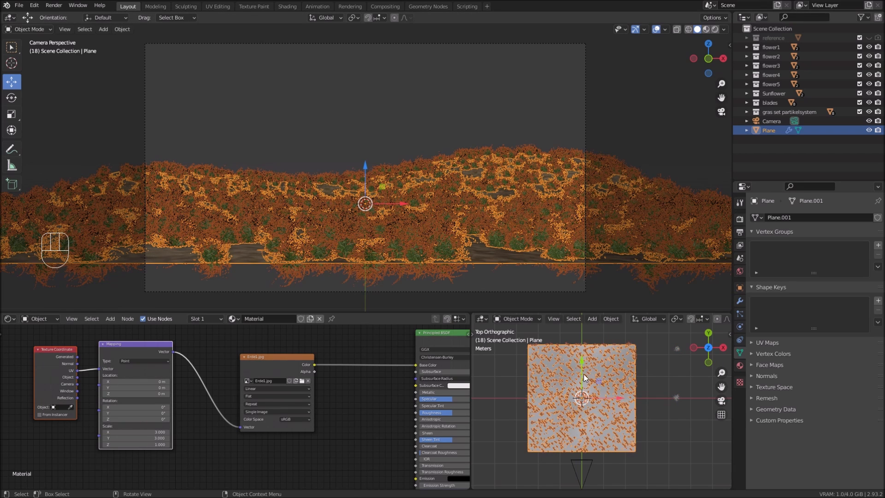
{"action": "left_click", "coordinate": [517, 319]}
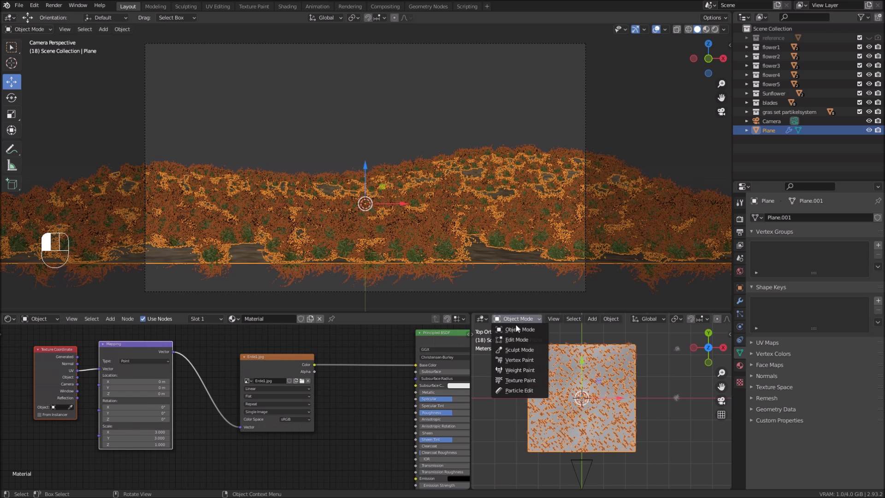
{"action": "left_click", "coordinate": [516, 371]}
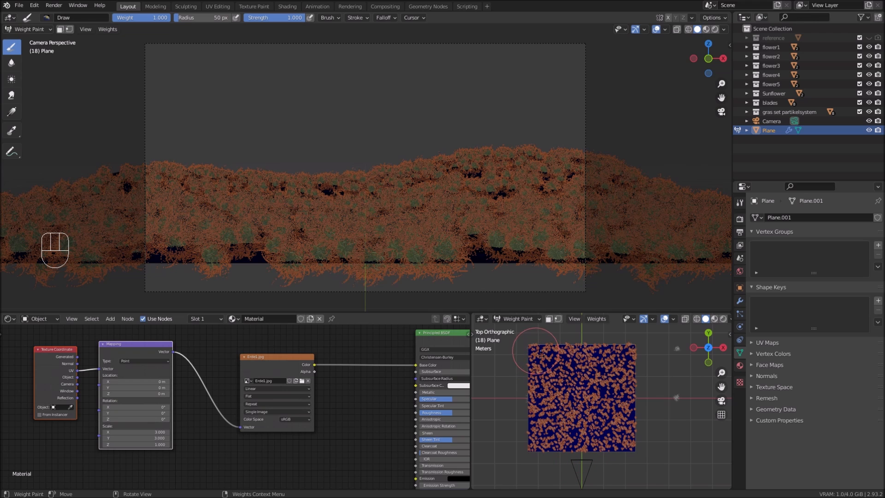
{"action": "left_click_drag", "start_coordinate": [547, 349], "coordinate": [583, 462]}
{"action": "left_click_drag", "start_coordinate": [532, 348], "coordinate": [592, 465]}
{"action": "mouse_move", "coordinate": [620, 344]}
{"action": "left_mouse_down"}
{"action": "mouse_move", "coordinate": [607, 425]}
{"action": "mouse_move", "coordinate": [587, 465]}
{"action": "mouse_move", "coordinate": [639, 365]}
{"action": "mouse_move", "coordinate": [633, 343]}
{"action": "mouse_move", "coordinate": [566, 357]}
{"action": "mouse_move", "coordinate": [584, 344]}
{"action": "mouse_move", "coordinate": [578, 434]}
{"action": "mouse_move", "coordinate": [598, 373]}
{"action": "mouse_move", "coordinate": [594, 341]}
{"action": "mouse_move", "coordinate": [571, 364]}
{"action": "mouse_move", "coordinate": [560, 362]}
{"action": "mouse_move", "coordinate": [604, 367]}
{"action": "mouse_move", "coordinate": [597, 373]}
{"action": "left_mouse_up"}
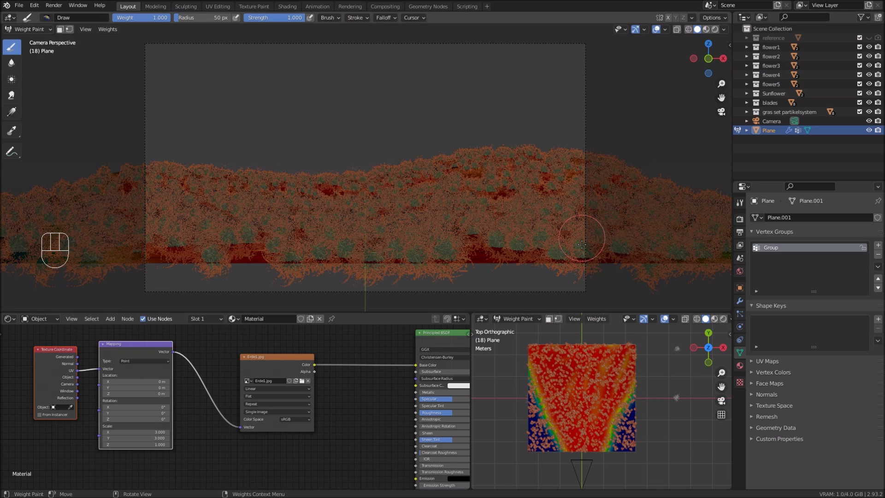
Step: Rename the painted vertex group to gras and return the plane to Object Mode
{"action": "double_click", "coordinate": [773, 248]}
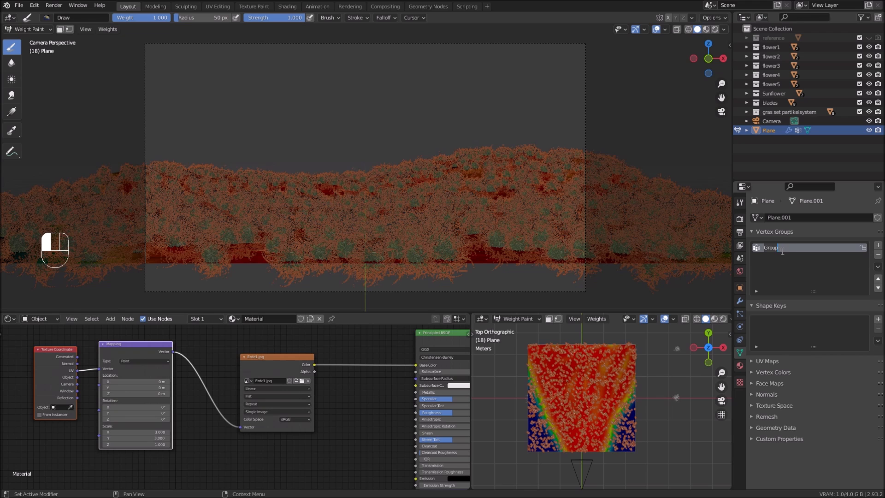
{"action": "type", "text": "gr"}
{"action": "left_click", "coordinate": [517, 318]}
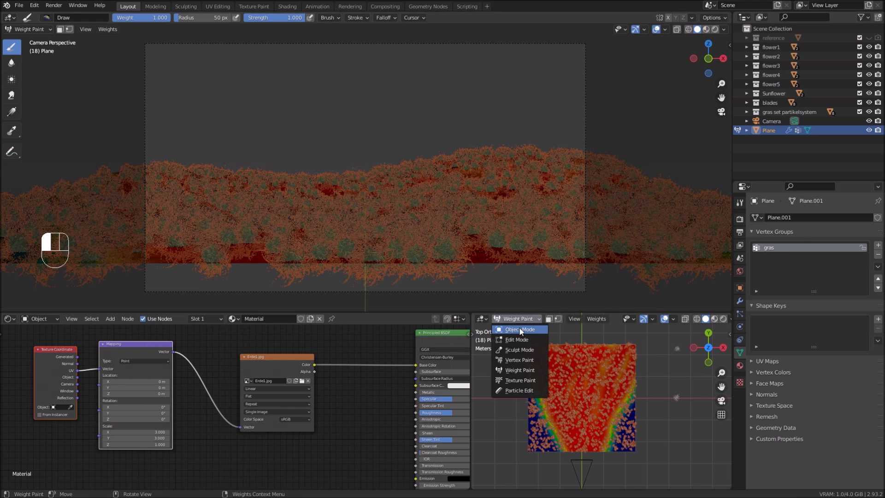
{"action": "left_click", "coordinate": [519, 326]}
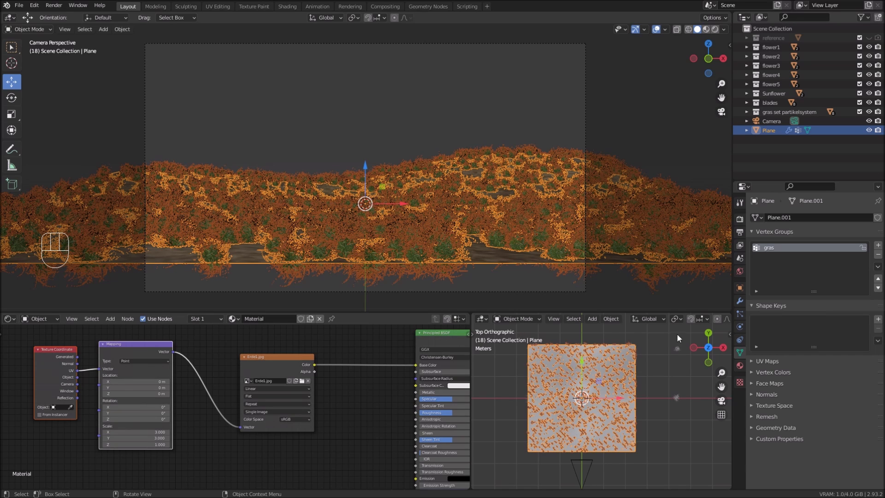
Step: Assign the gras vertex group as the Density group of the gras particle system
{"action": "left_click", "coordinate": [740, 314]}
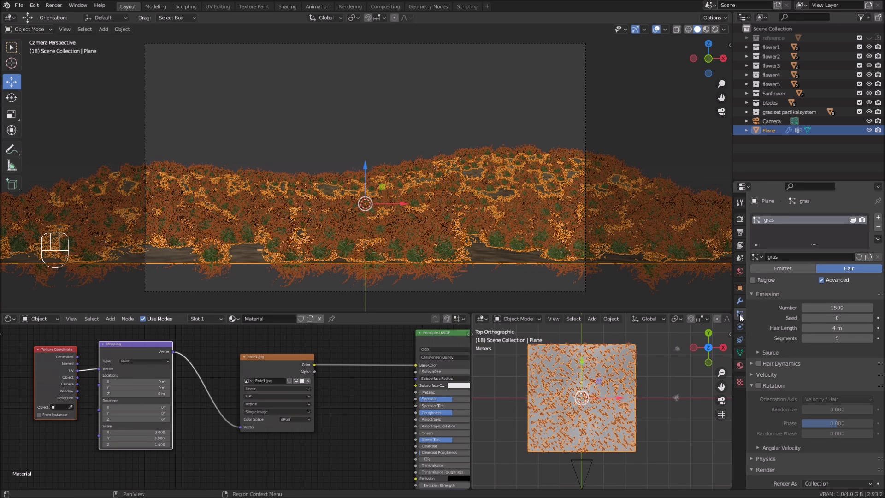
{"action": "scroll", "coordinate": [801, 386], "scroll_direction": "down", "scroll_amount": 10}
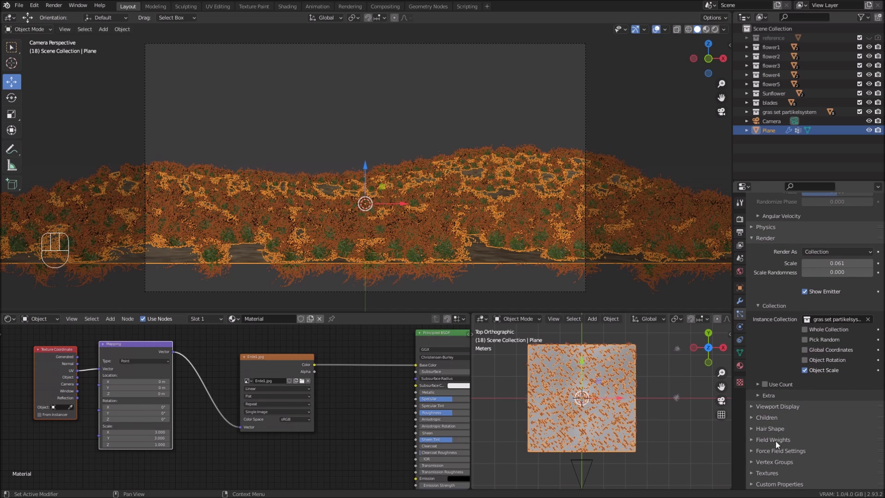
{"action": "left_click", "coordinate": [766, 463]}
{"action": "scroll", "coordinate": [784, 452], "scroll_direction": "down", "scroll_amount": 5}
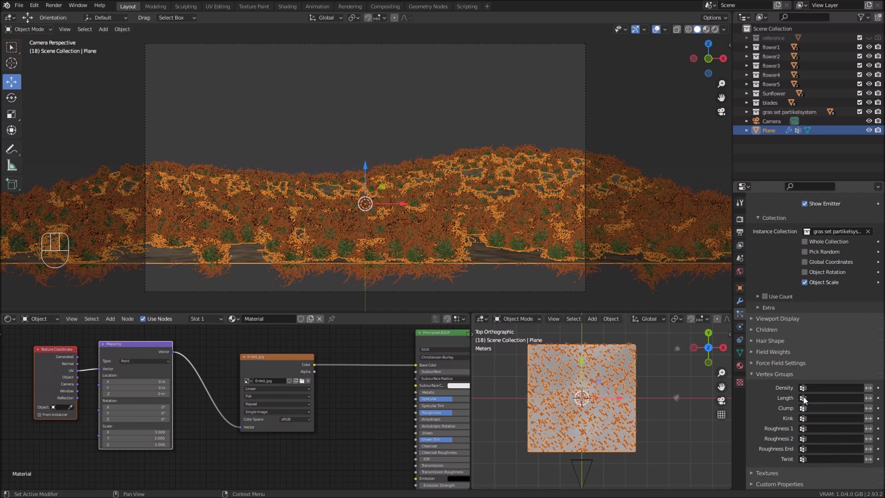
{"action": "left_click", "coordinate": [814, 388]}
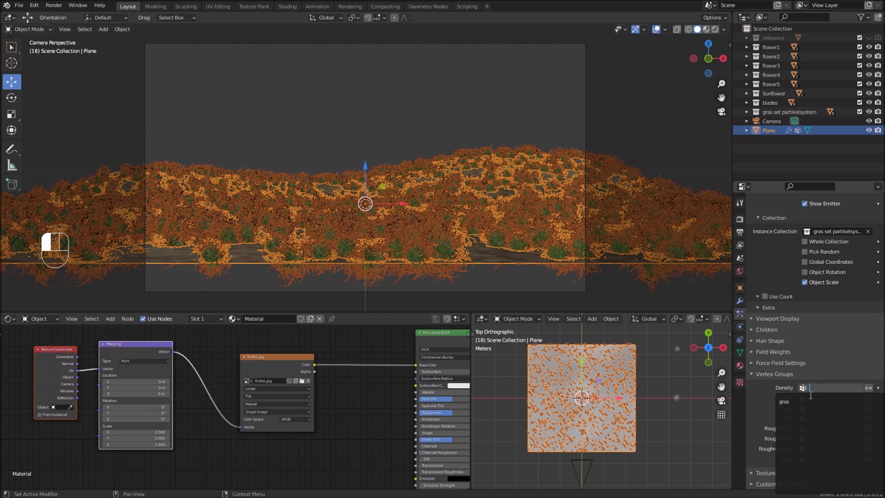
{"action": "left_click", "coordinate": [785, 401]}
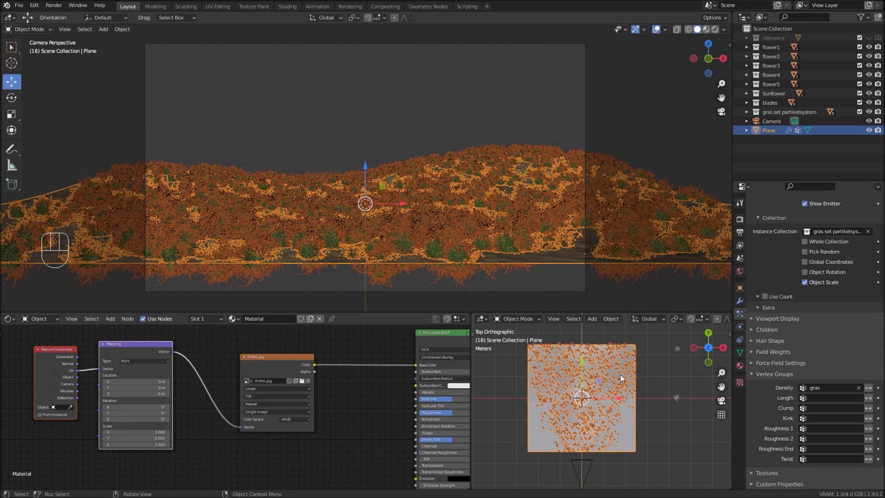
Step: Weight paint the plane's gras vertex group at weight 0.000, clearing grass along the right side of the wedge in the top view
{"action": "left_click", "coordinate": [739, 352]}
{"action": "left_click", "coordinate": [756, 244]}
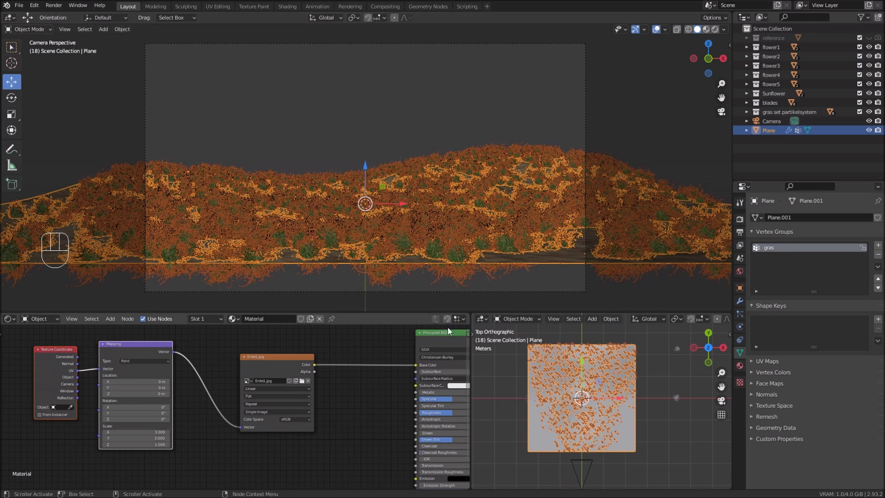
{"action": "left_click", "coordinate": [511, 319]}
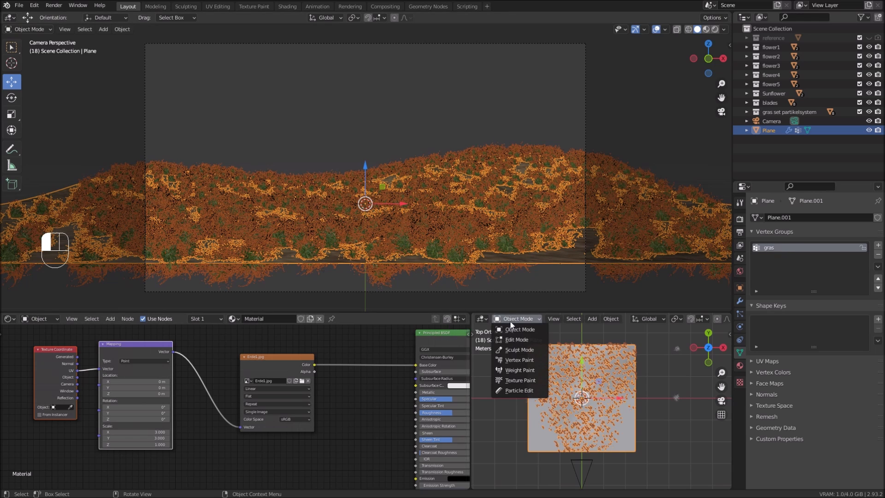
{"action": "left_click", "coordinate": [519, 371]}
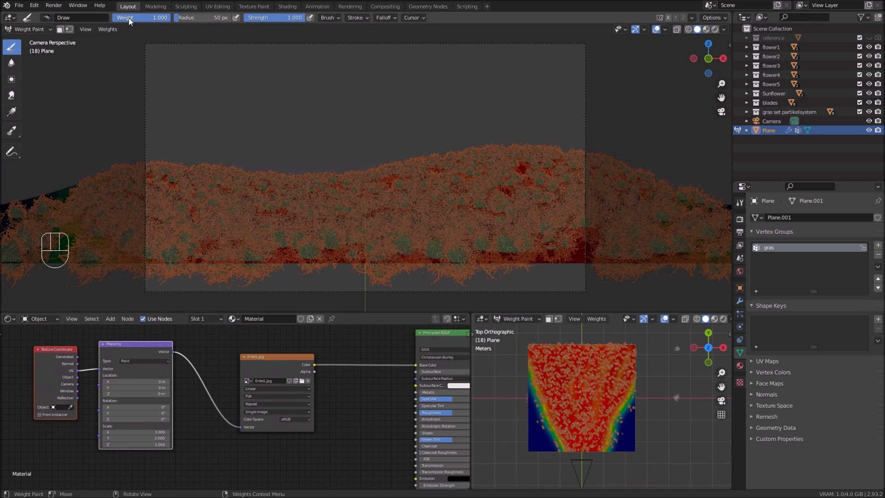
{"action": "left_click_drag", "start_coordinate": [164, 21], "coordinate": [104, 21]}
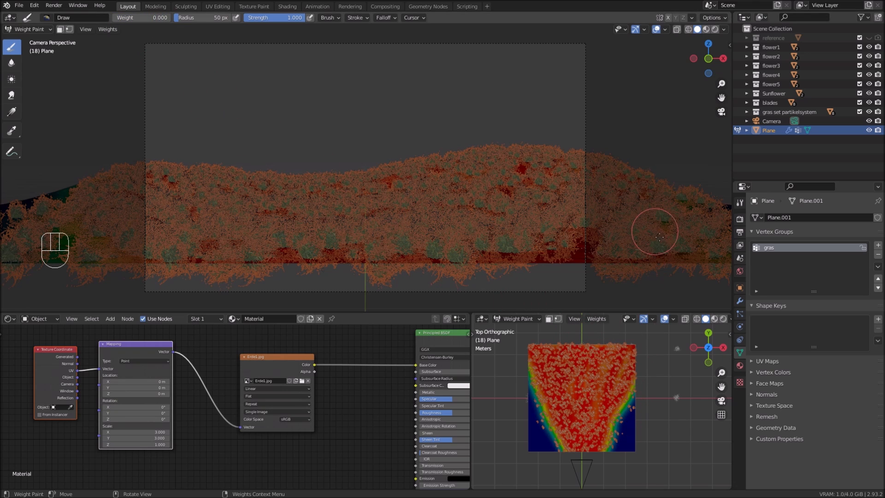
{"action": "mouse_move", "coordinate": [634, 405]}
{"action": "left_mouse_down"}
{"action": "mouse_move", "coordinate": [607, 457]}
{"action": "mouse_move", "coordinate": [657, 356]}
{"action": "mouse_move", "coordinate": [640, 383]}
{"action": "mouse_move", "coordinate": [650, 362]}
{"action": "mouse_move", "coordinate": [629, 367]}
{"action": "mouse_move", "coordinate": [647, 368]}
{"action": "left_mouse_up"}
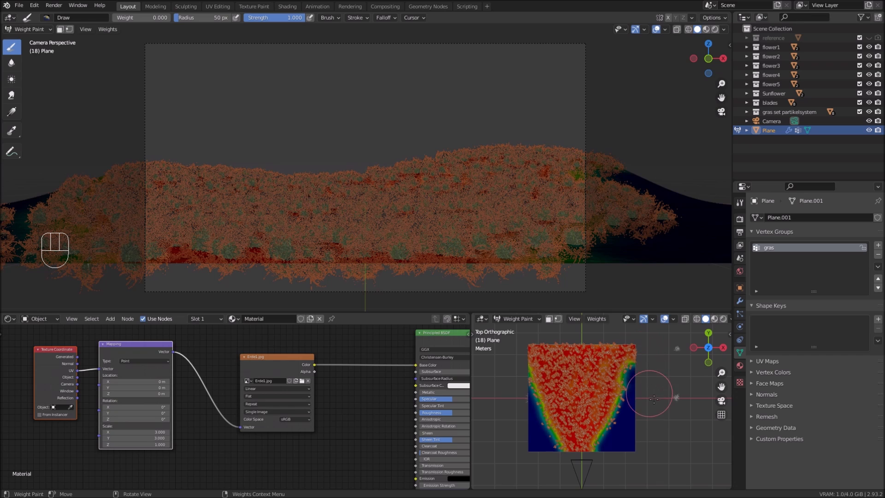
Step: Erase gras weight on both outer hillsides in the camera view, using brush radii of 25 px and 58 px
{"action": "key", "text": "f"}
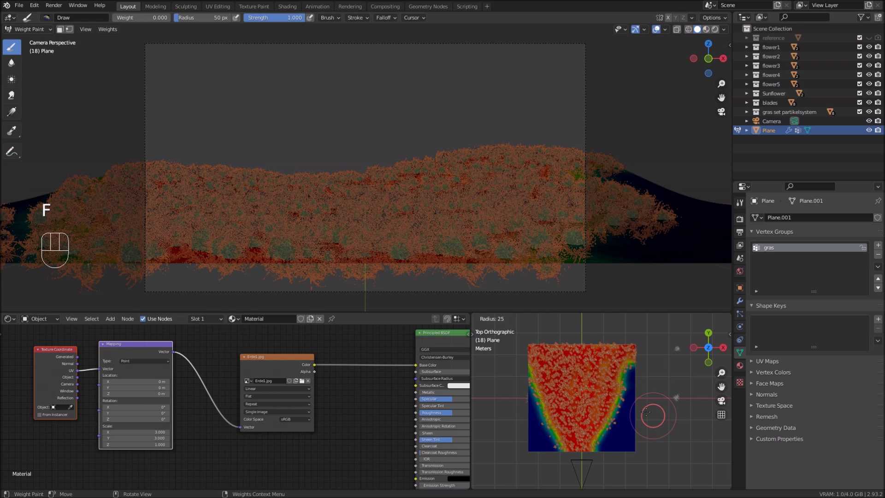
{"action": "left_click", "coordinate": [647, 409]}
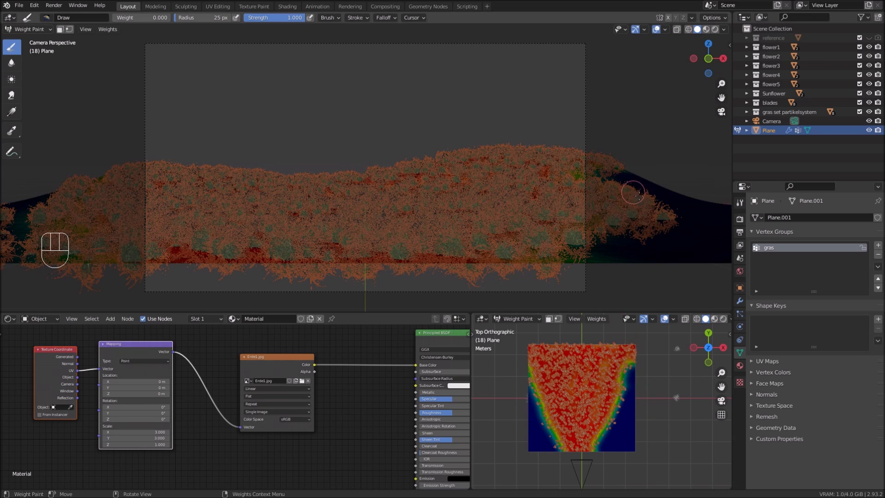
{"action": "mouse_move", "coordinate": [633, 200]}
{"action": "left_mouse_down"}
{"action": "mouse_move", "coordinate": [638, 216]}
{"action": "mouse_move", "coordinate": [626, 244]}
{"action": "mouse_move", "coordinate": [604, 228]}
{"action": "mouse_move", "coordinate": [639, 199]}
{"action": "mouse_move", "coordinate": [645, 216]}
{"action": "mouse_move", "coordinate": [612, 205]}
{"action": "mouse_move", "coordinate": [609, 184]}
{"action": "mouse_move", "coordinate": [622, 270]}
{"action": "mouse_move", "coordinate": [622, 132]}
{"action": "left_mouse_up"}
{"action": "key", "text": "f"}
{"action": "left_click", "coordinate": [632, 174]}
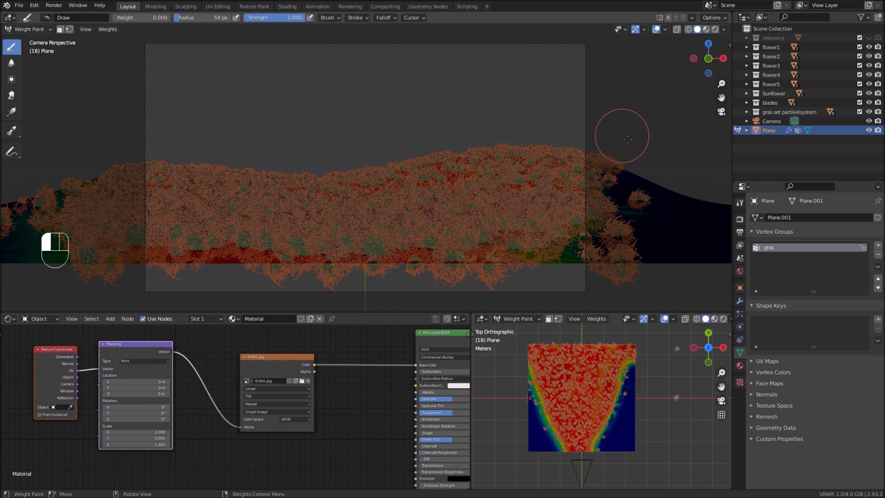
{"action": "mouse_move", "coordinate": [49, 207]}
{"action": "left_mouse_down"}
{"action": "mouse_move", "coordinate": [38, 226]}
{"action": "mouse_move", "coordinate": [45, 260]}
{"action": "mouse_move", "coordinate": [21, 226]}
{"action": "mouse_move", "coordinate": [3, 228]}
{"action": "mouse_move", "coordinate": [26, 192]}
{"action": "mouse_move", "coordinate": [49, 221]}
{"action": "mouse_move", "coordinate": [69, 201]}
{"action": "mouse_move", "coordinate": [69, 178]}
{"action": "mouse_move", "coordinate": [90, 258]}
{"action": "mouse_move", "coordinate": [86, 177]}
{"action": "mouse_move", "coordinate": [102, 267]}
{"action": "mouse_move", "coordinate": [109, 166]}
{"action": "mouse_move", "coordinate": [123, 257]}
{"action": "mouse_move", "coordinate": [120, 167]}
{"action": "mouse_move", "coordinate": [80, 191]}
{"action": "mouse_move", "coordinate": [78, 257]}
{"action": "mouse_move", "coordinate": [98, 271]}
{"action": "mouse_move", "coordinate": [107, 199]}
{"action": "left_mouse_up"}
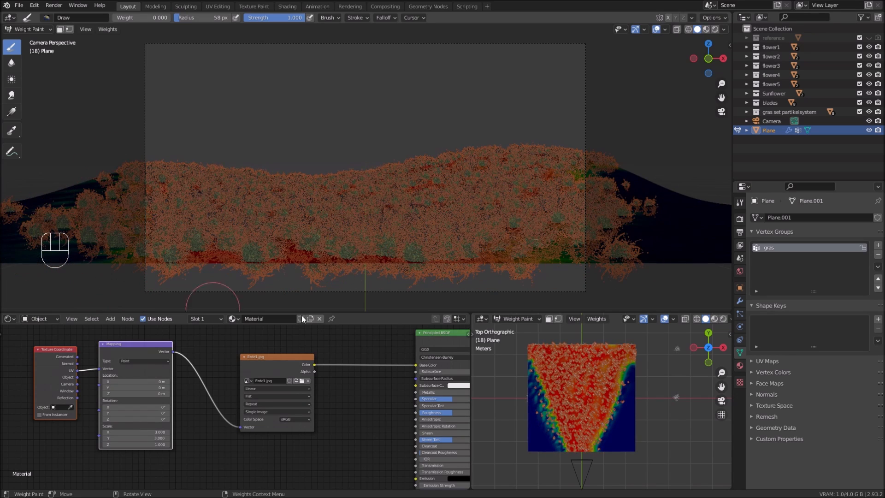
Step: Trim the left side of the gras wedge in the top view with a 25 px brush, and return the plane to Object Mode
{"action": "scroll", "coordinate": [548, 424], "scroll_direction": "up", "scroll_amount": 2}
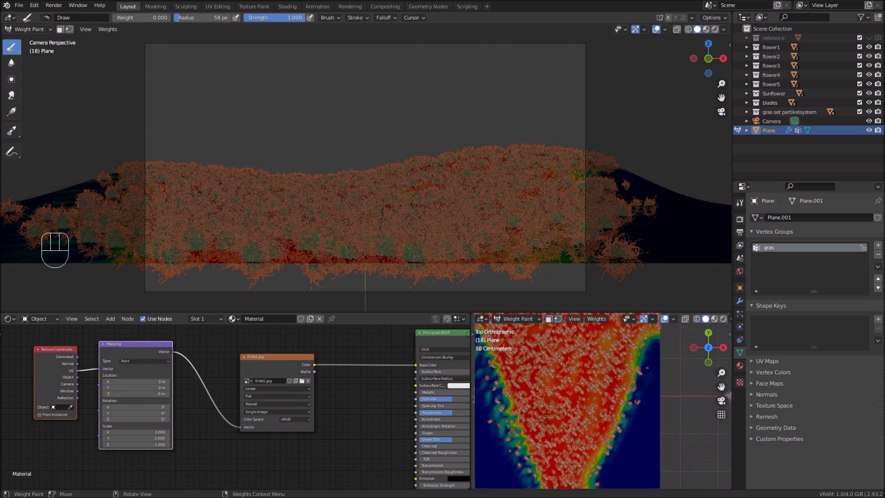
{"action": "scroll", "coordinate": [535, 417], "scroll_direction": "down", "scroll_amount": 1}
{"action": "key", "text": "f"}
{"action": "left_click", "coordinate": [534, 410]}
{"action": "mouse_move", "coordinate": [512, 381]}
{"action": "left_mouse_down"}
{"action": "mouse_move", "coordinate": [525, 399]}
{"action": "mouse_move", "coordinate": [526, 354]}
{"action": "mouse_move", "coordinate": [548, 344]}
{"action": "mouse_move", "coordinate": [543, 442]}
{"action": "mouse_move", "coordinate": [554, 472]}
{"action": "left_mouse_up"}
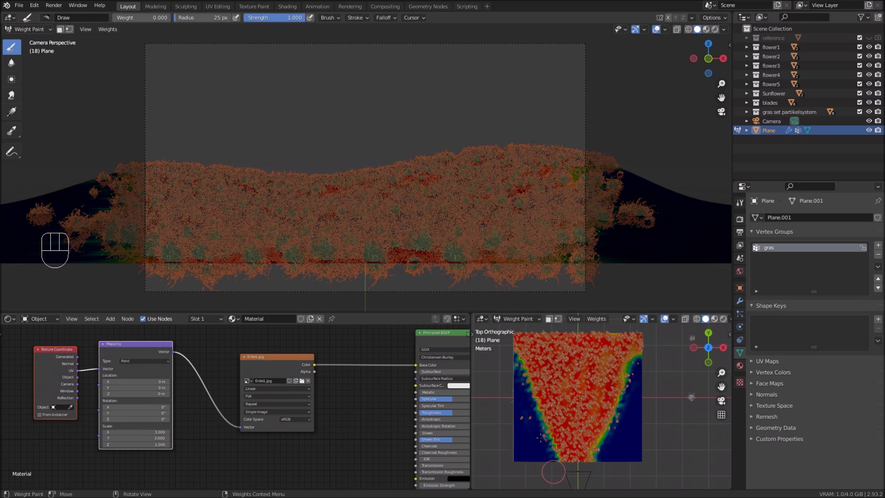
{"action": "left_click_drag", "start_coordinate": [507, 367], "coordinate": [555, 472]}
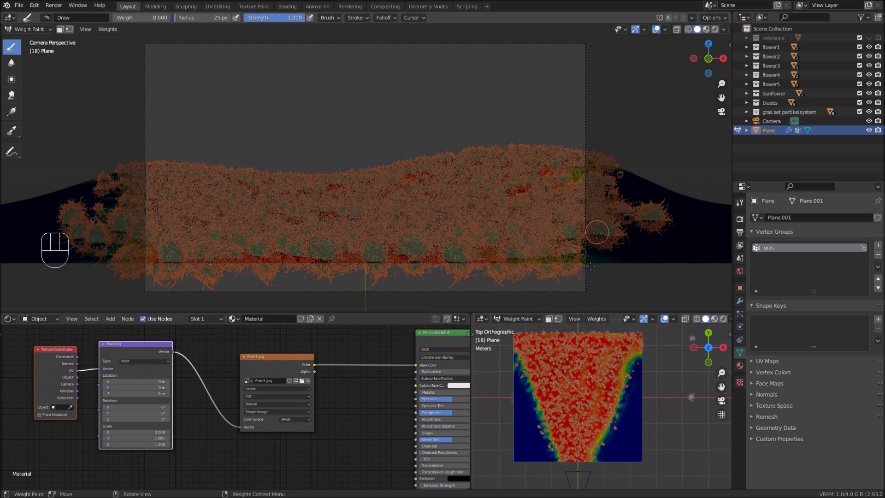
{"action": "left_click", "coordinate": [513, 318]}
{"action": "left_click", "coordinate": [519, 333]}
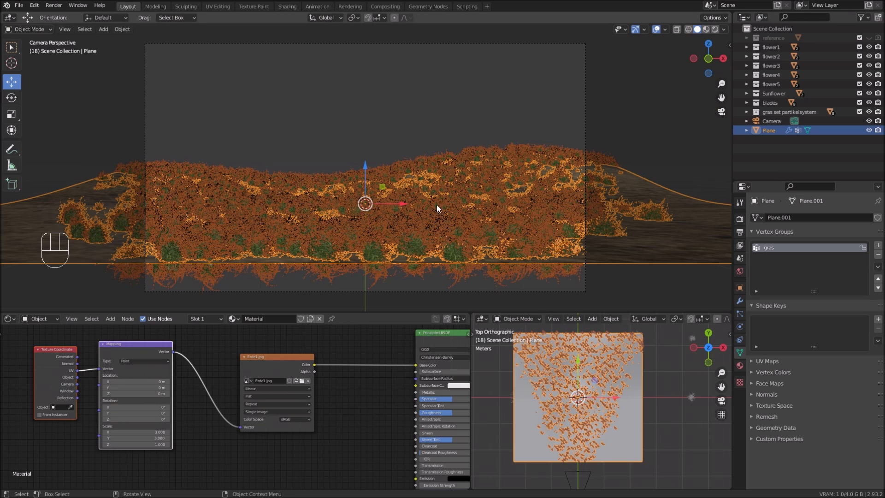
Step: Add a second particle system to the plane, of type Hair with Advanced enabled
{"action": "left_click", "coordinate": [740, 313]}
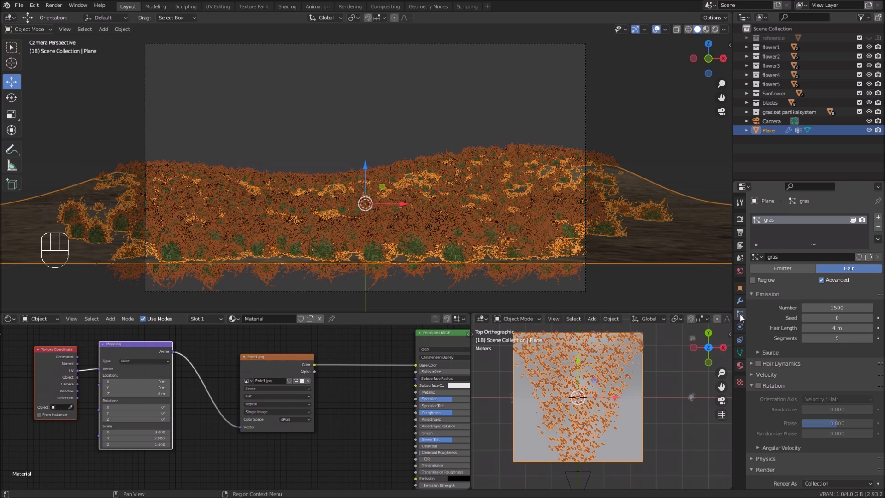
{"action": "left_click", "coordinate": [878, 219]}
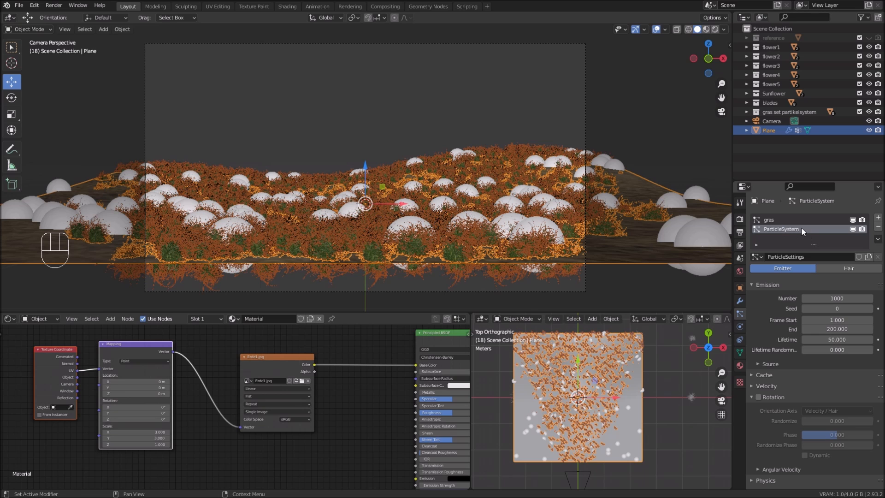
{"action": "left_click", "coordinate": [841, 267]}
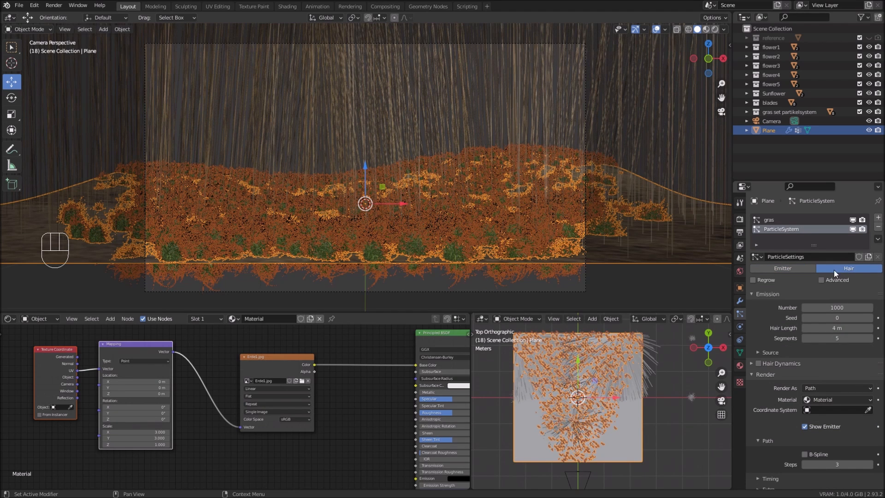
{"action": "left_click", "coordinate": [819, 280]}
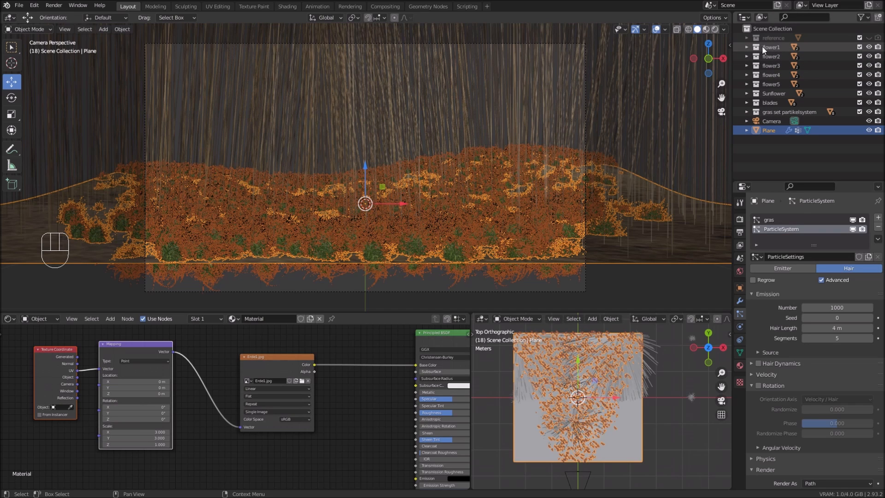
Step: Name both the new particle system and its particle settings flower1
{"action": "double_click", "coordinate": [778, 229]}
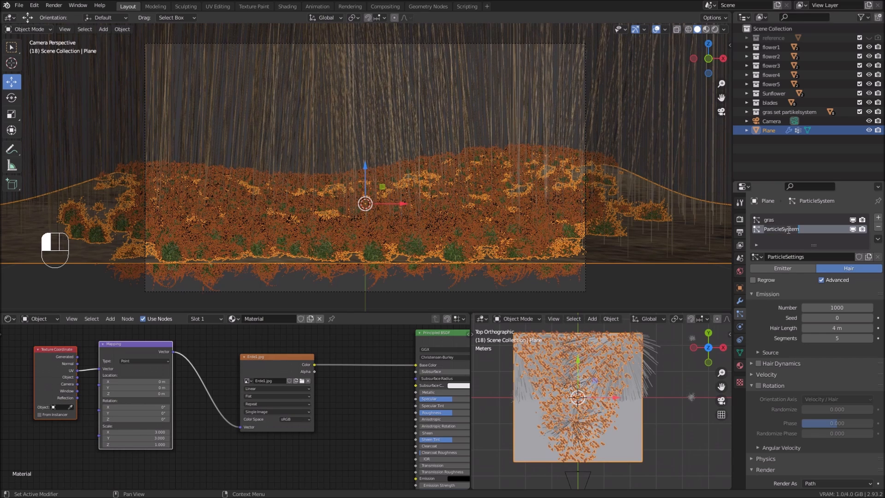
{"action": "type", "text": "flower1"}
{"action": "key", "text": "Return"}
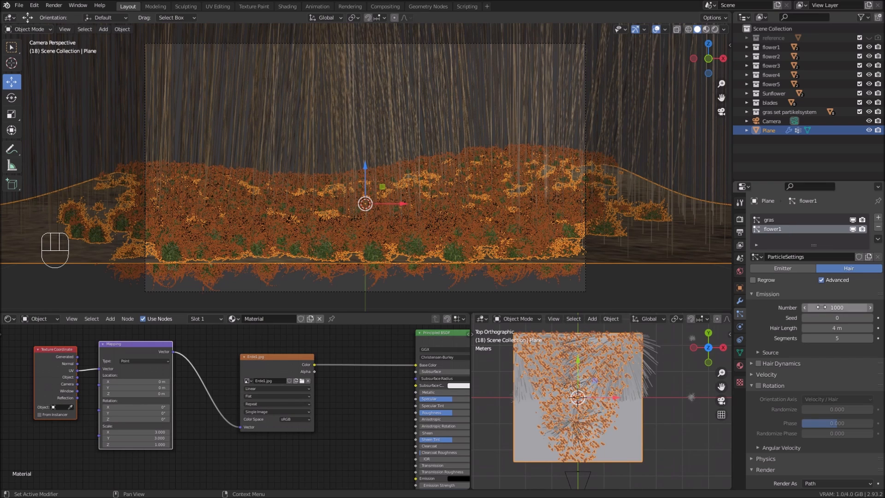
{"action": "left_click", "coordinate": [815, 259]}
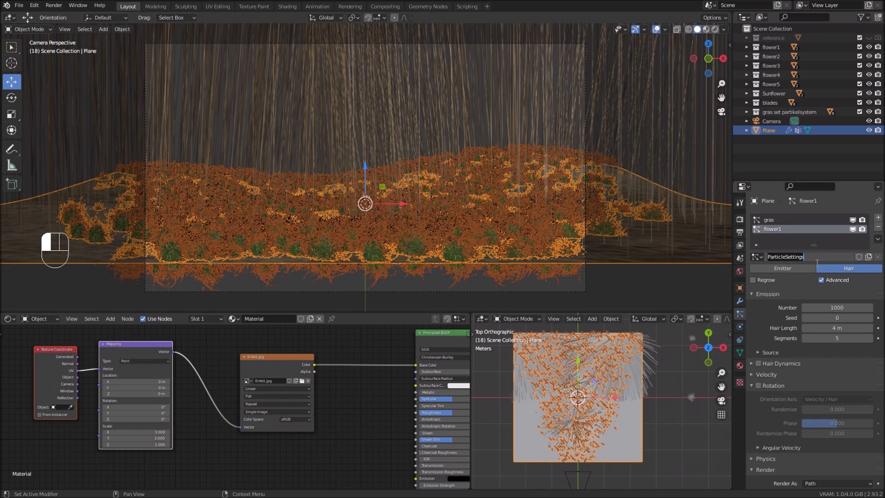
{"action": "type", "text": "flower"}
{"action": "key", "text": "Return"}
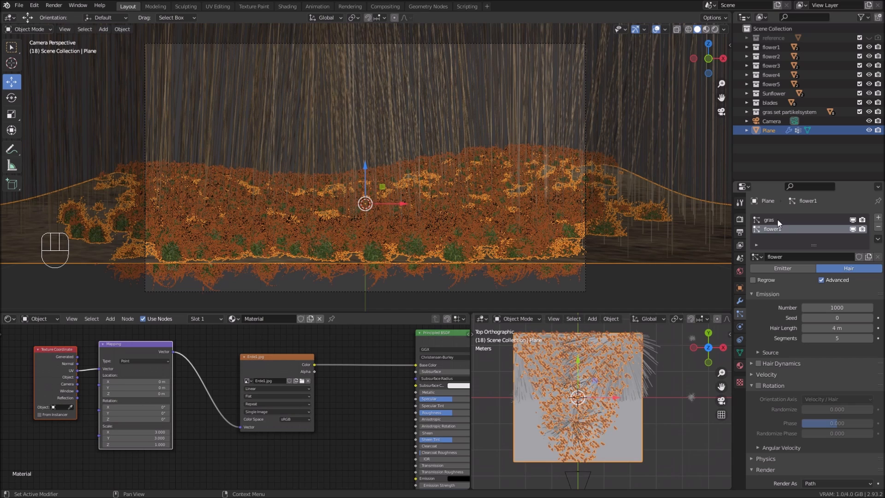
{"action": "double_click", "coordinate": [795, 258]}
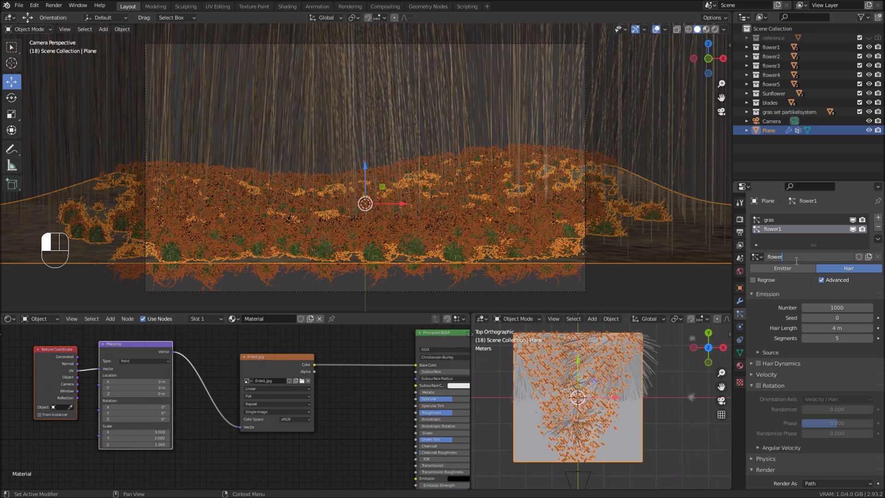
{"action": "type", "text": "1"}
{"action": "key", "text": "Return"}
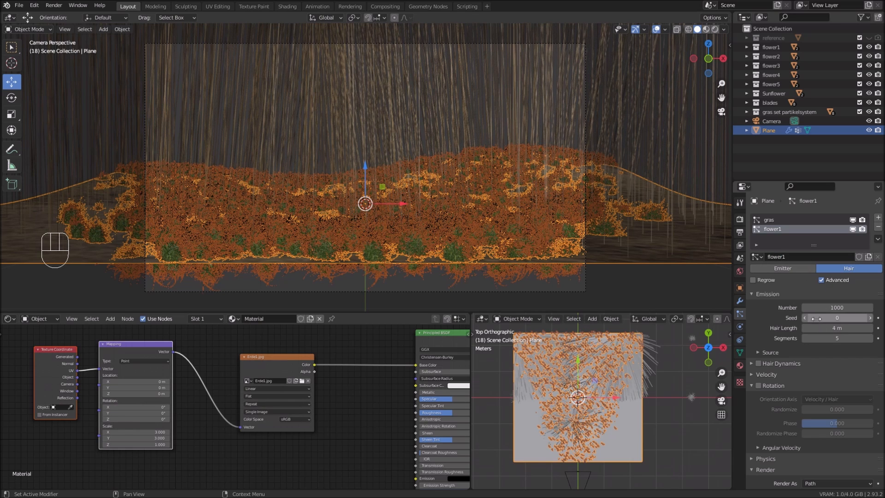
Step: Set the flower1 particle system's emission number to 30
{"action": "left_click", "coordinate": [852, 308]}
{"action": "type", "text": "30"}
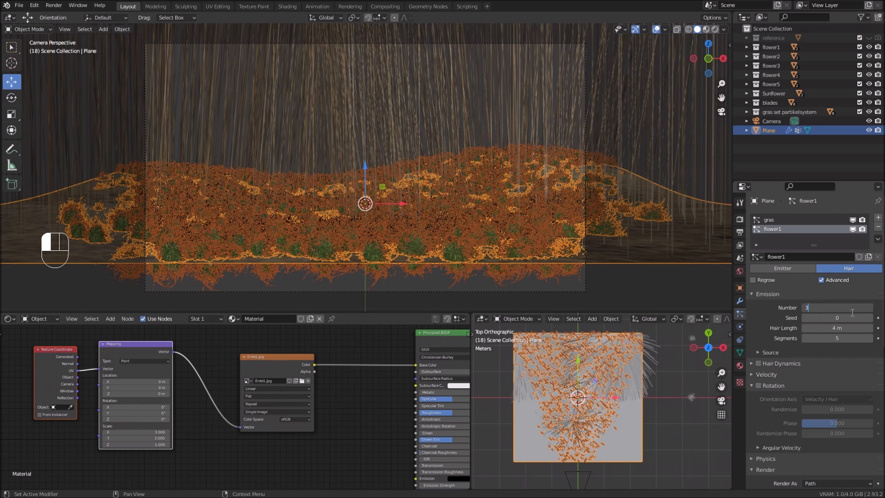
{"action": "key", "text": "Return"}
Step: Render the flower1 particles as a Collection with flower1 as the instance collection, and hide the overlays in the camera view
{"action": "scroll", "coordinate": [834, 352], "scroll_direction": "down", "scroll_amount": 6}
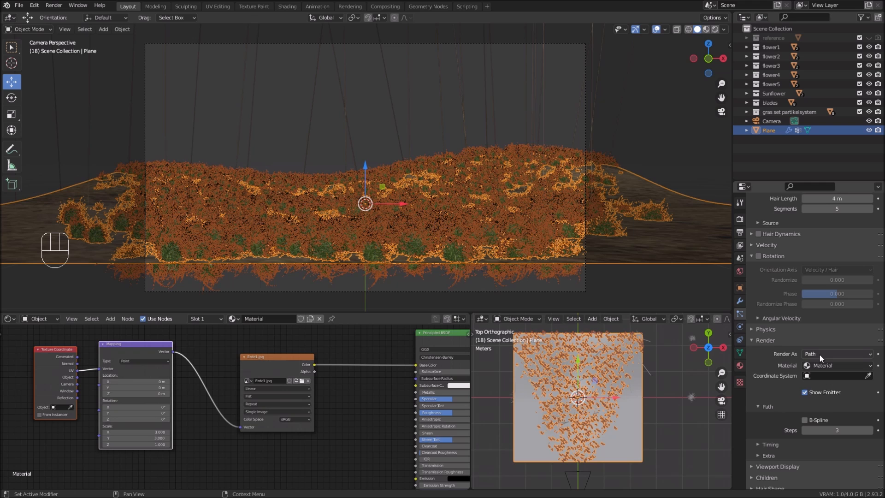
{"action": "left_click", "coordinate": [819, 355]}
{"action": "left_click", "coordinate": [823, 385]}
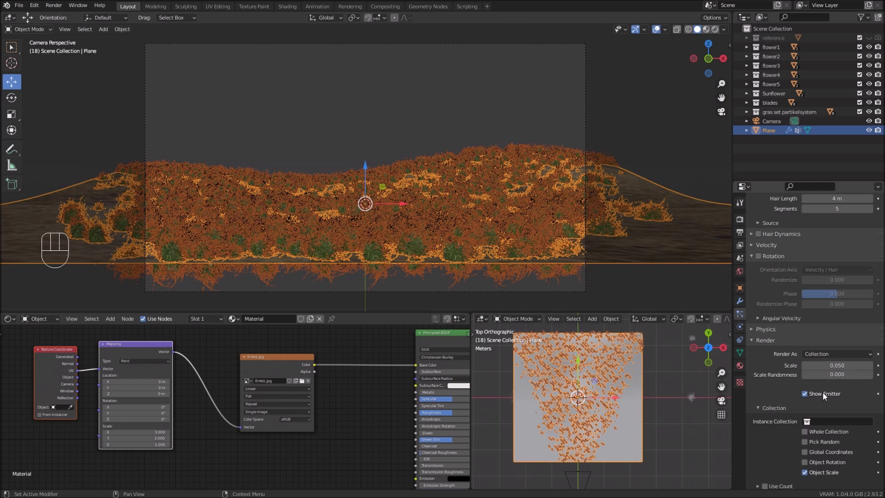
{"action": "scroll", "coordinate": [823, 392], "scroll_direction": "down", "scroll_amount": 4}
{"action": "left_click", "coordinate": [829, 348]}
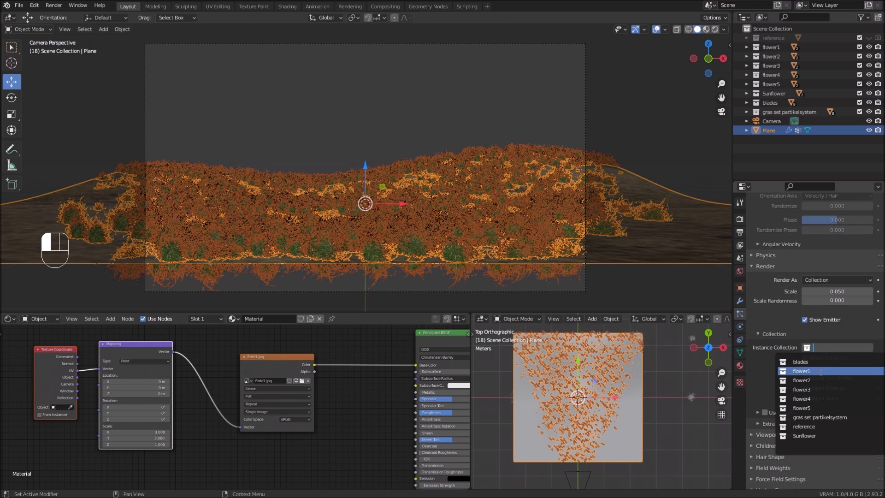
{"action": "left_click", "coordinate": [816, 371]}
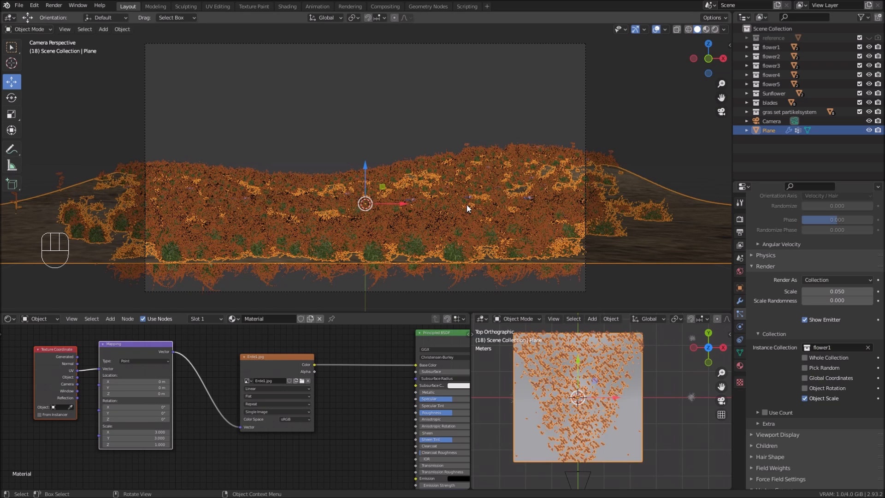
{"action": "left_click", "coordinate": [657, 29]}
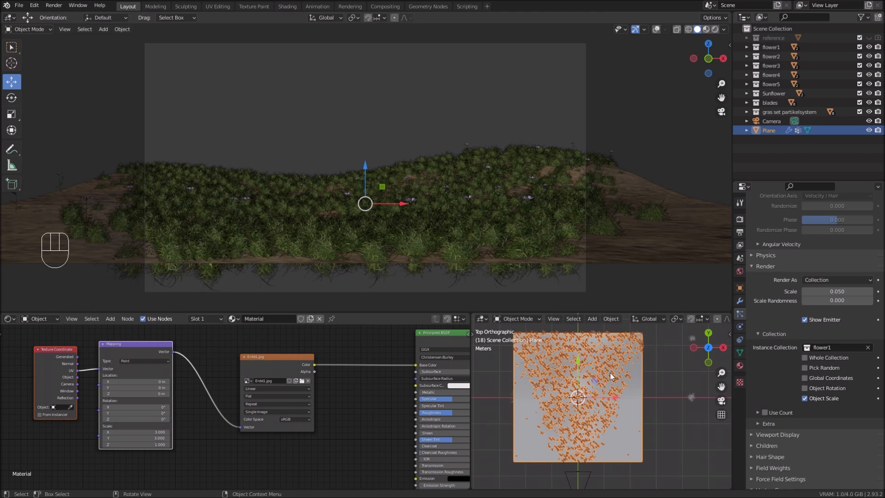
Step: Add a new vertex group to the plane and name it flower1
{"action": "left_click", "coordinate": [740, 353]}
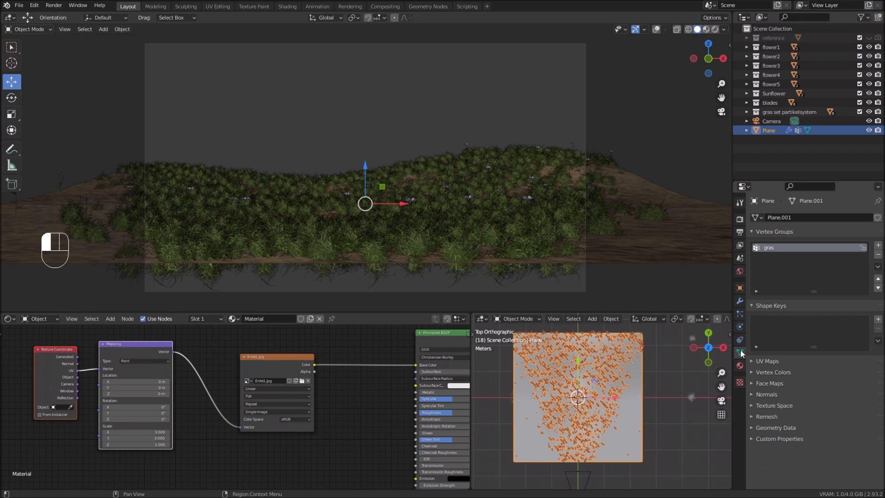
{"action": "left_click", "coordinate": [879, 247]}
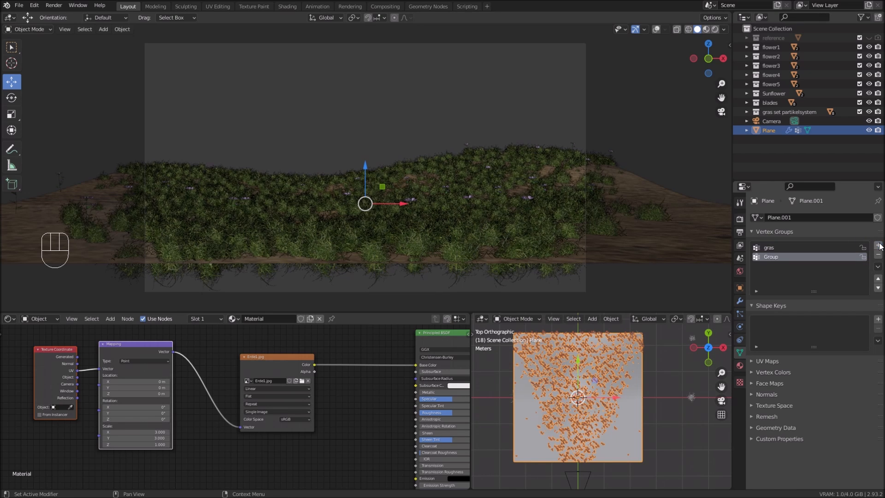
{"action": "double_click", "coordinate": [768, 258]}
{"action": "type", "text": "flower1"}
Step: Weight paint three small separate patches inside the grass wedge for the flower1 group in the top view at weight 1.000
{"action": "left_click", "coordinate": [509, 317]}
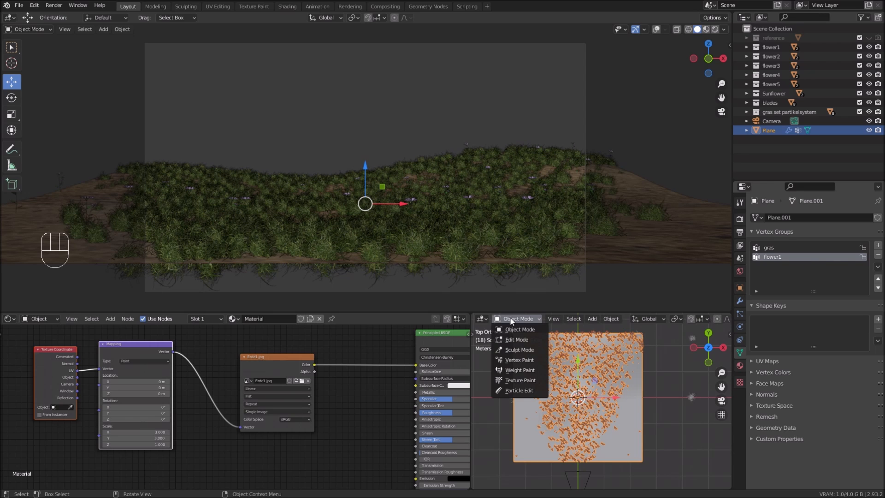
{"action": "left_click", "coordinate": [519, 370]}
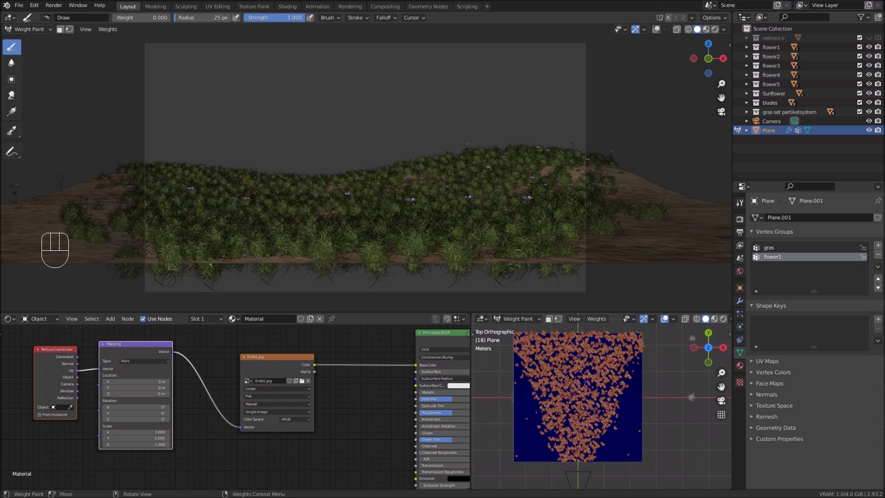
{"action": "left_click_drag", "start_coordinate": [117, 21], "coordinate": [171, 20]}
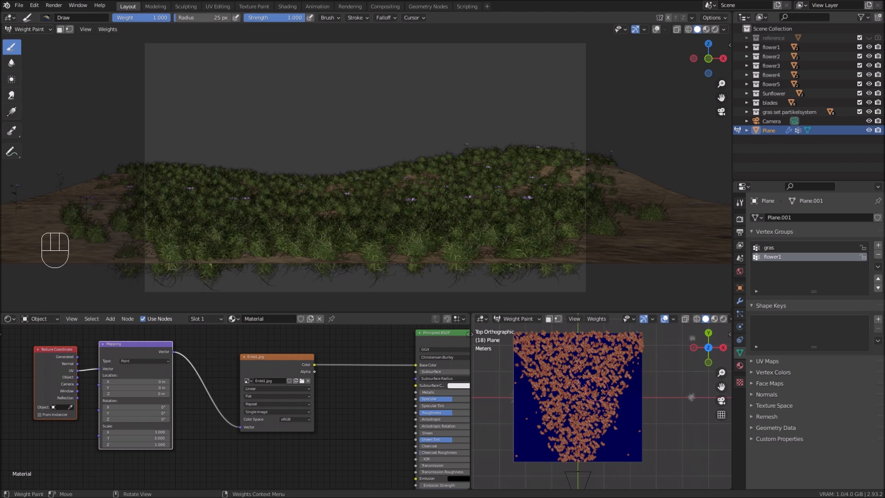
{"action": "left_click_drag", "start_coordinate": [599, 397], "coordinate": [599, 400]}
{"action": "left_click_drag", "start_coordinate": [558, 429], "coordinate": [567, 438]}
{"action": "left_click_drag", "start_coordinate": [596, 341], "coordinate": [597, 342]}
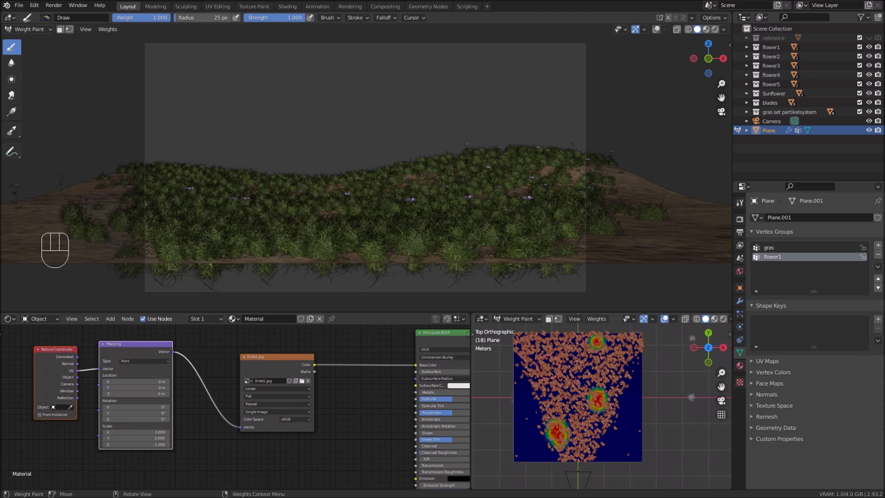
Step: Weight paint a fourth patch for the flower1 group in the far left corner of the grass wedge and return to Object Mode
{"action": "mouse_move", "coordinate": [543, 350]}
{"action": "left_mouse_down"}
{"action": "mouse_move", "coordinate": [558, 355]}
{"action": "mouse_move", "coordinate": [537, 354]}
{"action": "mouse_move", "coordinate": [550, 341]}
{"action": "mouse_move", "coordinate": [555, 357]}
{"action": "left_mouse_up"}
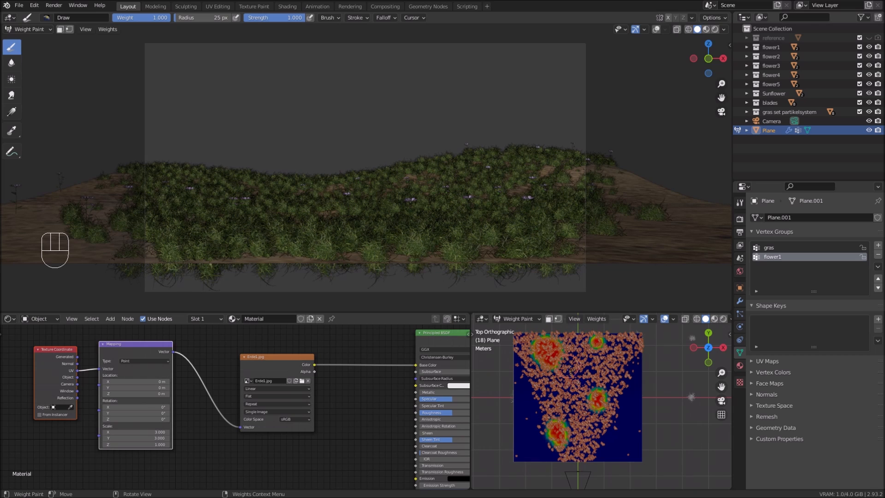
{"action": "left_click", "coordinate": [518, 319]}
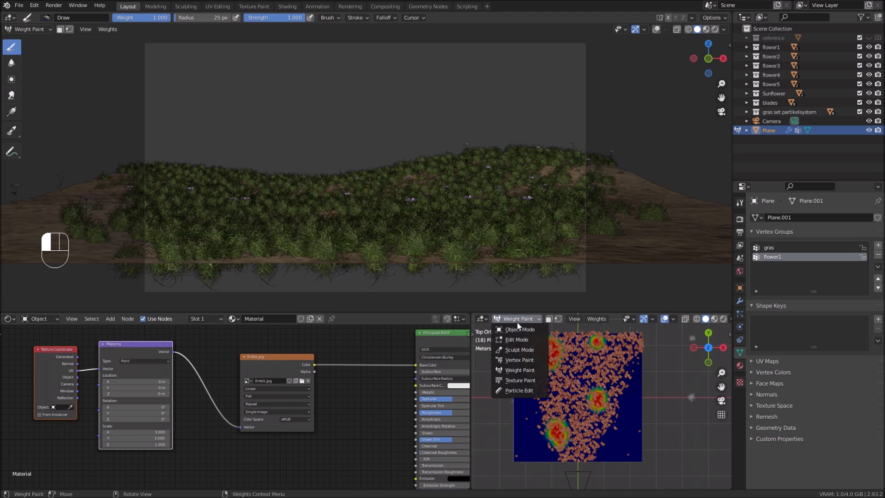
{"action": "left_click", "coordinate": [520, 330]}
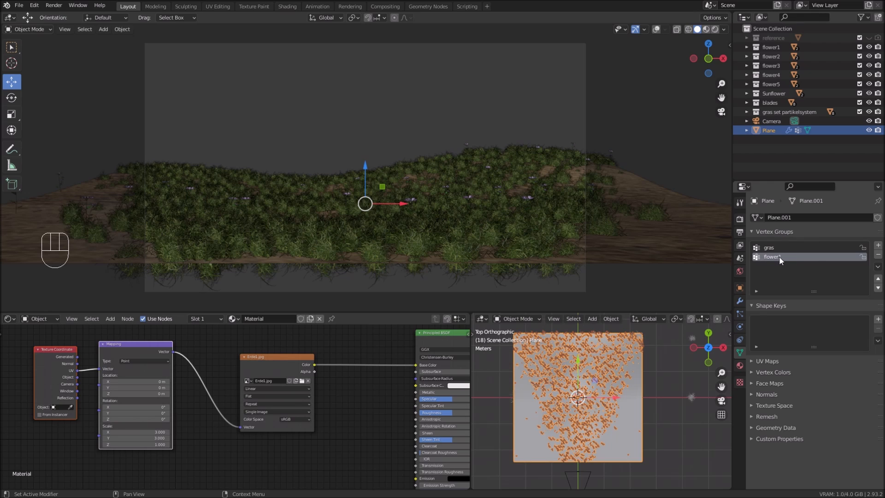
Step: Assign the flower1 vertex group as the density group of the flower1 particle system
{"action": "left_click", "coordinate": [740, 314]}
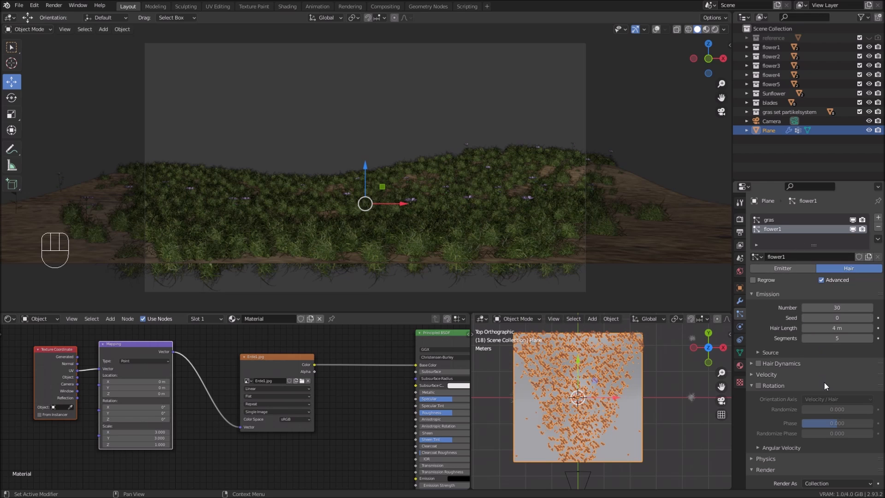
{"action": "scroll", "coordinate": [824, 385], "scroll_direction": "down", "scroll_amount": 8}
{"action": "scroll", "coordinate": [795, 420], "scroll_direction": "down", "scroll_amount": 5}
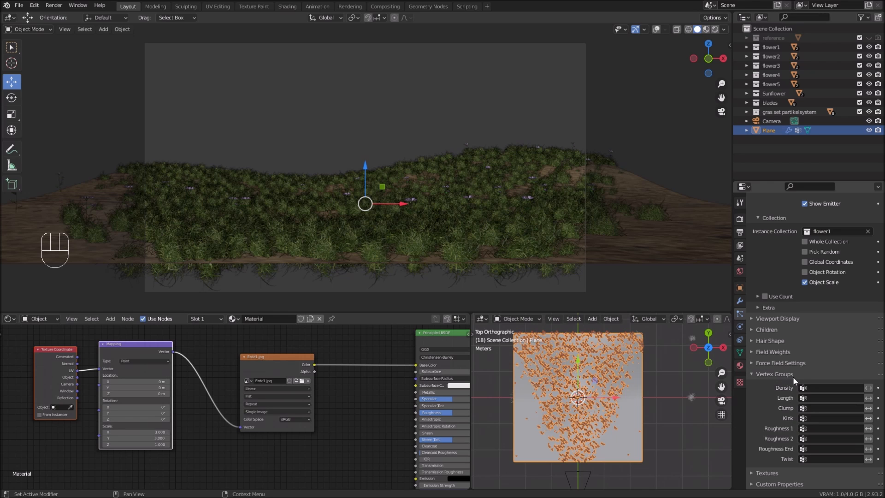
{"action": "left_click", "coordinate": [815, 388]}
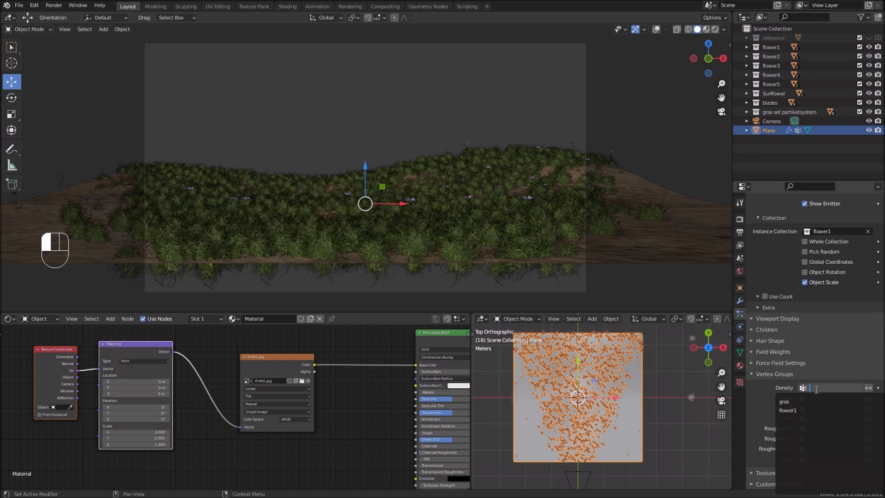
{"action": "left_click", "coordinate": [806, 411]}
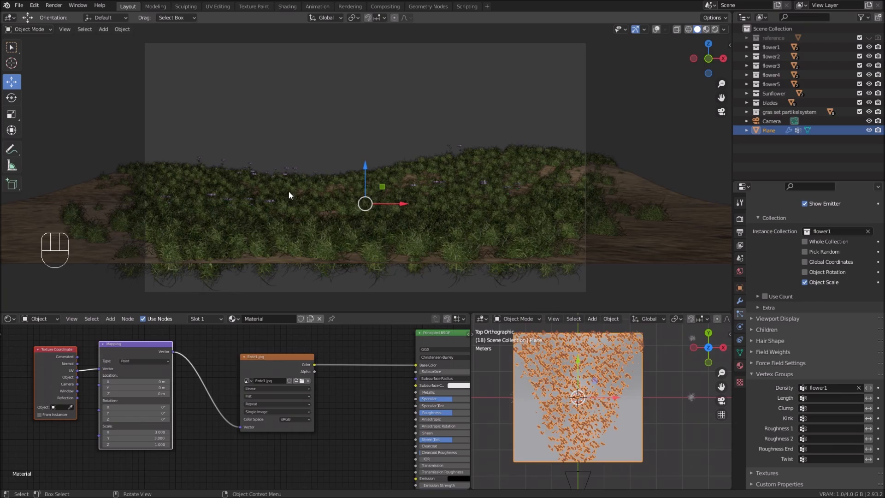
Step: Set the flower1 particle system's emission number to 100
{"action": "scroll", "coordinate": [289, 191], "scroll_direction": "up", "scroll_amount": 4}
{"action": "middle_click_drag", "start_coordinate": [267, 210], "coordinate": [327, 154], "text": "shift"}
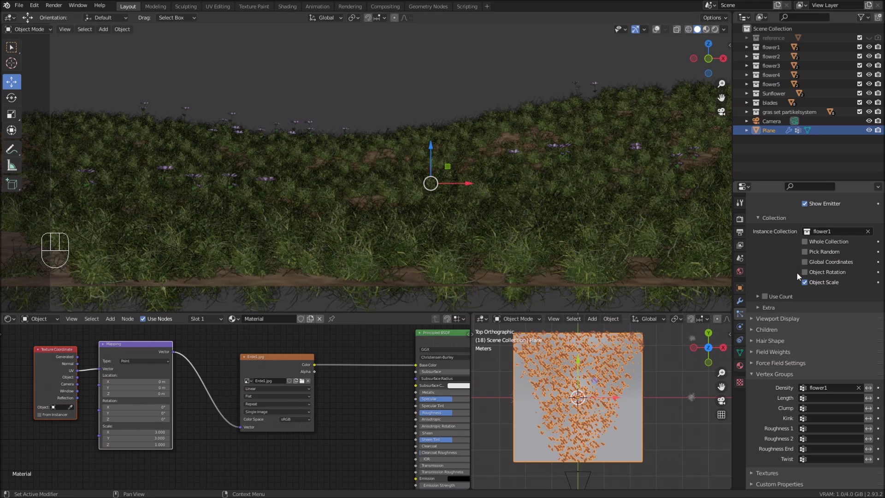
{"action": "scroll", "coordinate": [797, 278], "scroll_direction": "up", "scroll_amount": 15}
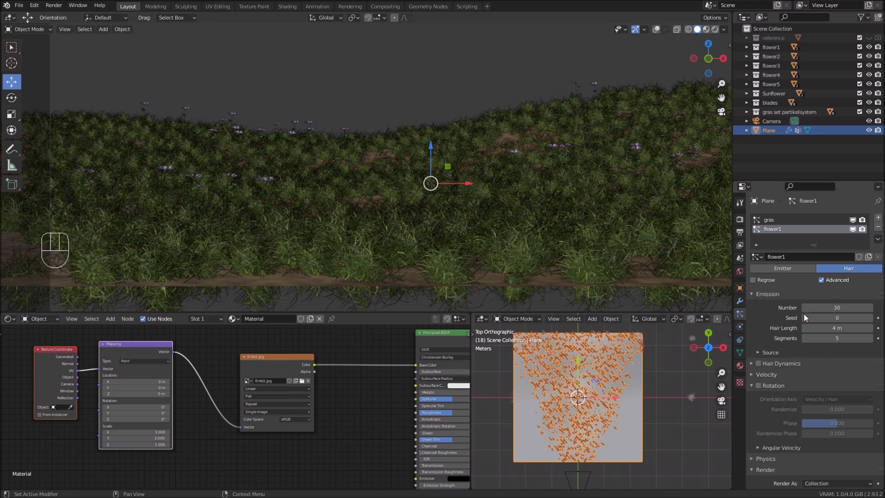
{"action": "left_click", "coordinate": [837, 308]}
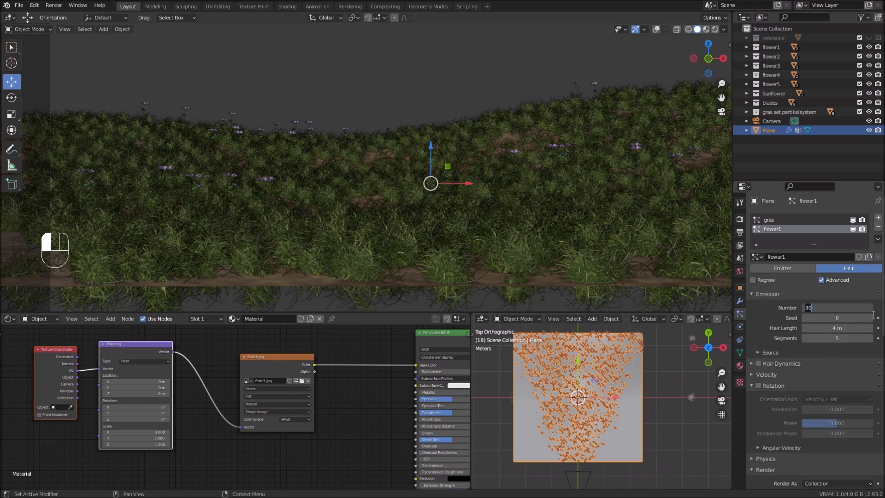
{"action": "type", "text": "100"}
{"action": "key", "text": "Return"}
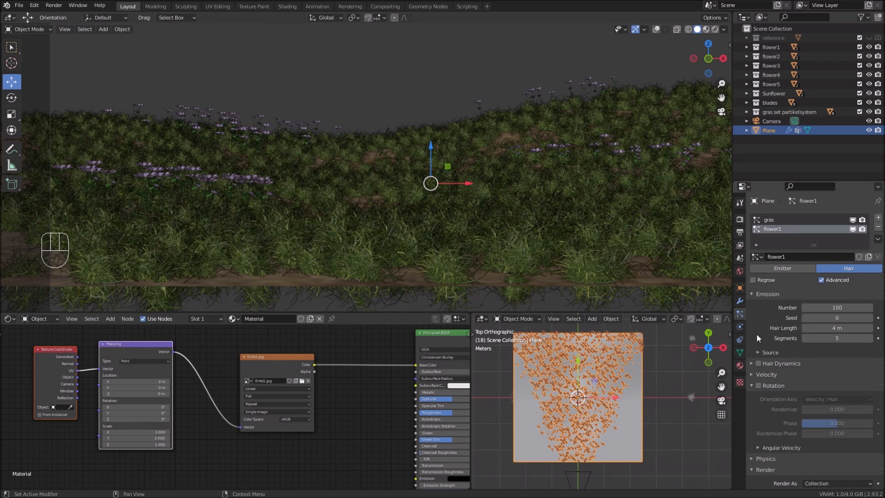
Step: Enable rotation for the flower1 particles with a phase of 1.000 and a randomize phase of 0.949
{"action": "scroll", "coordinate": [756, 334], "scroll_direction": "down", "scroll_amount": 1}
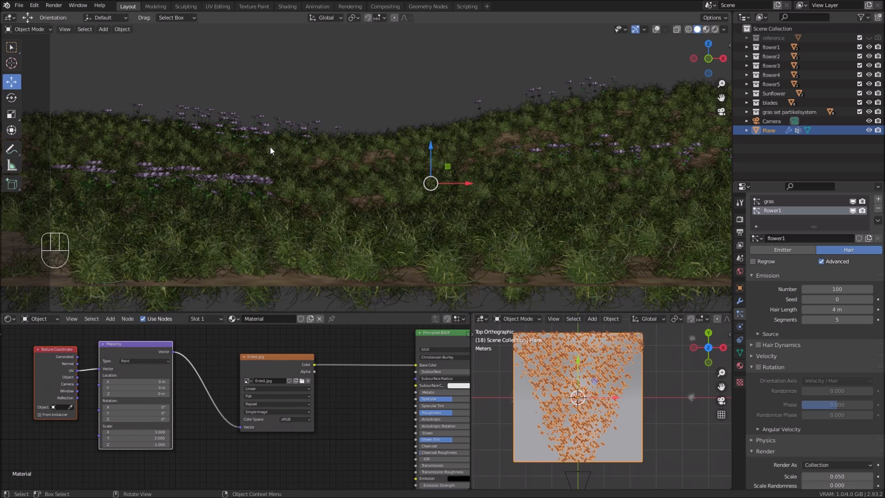
{"action": "left_click", "coordinate": [758, 365]}
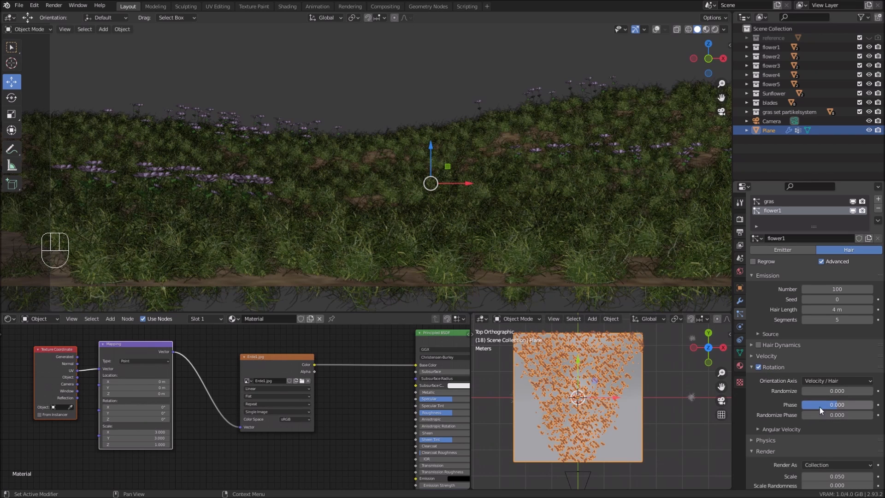
{"action": "left_click_drag", "start_coordinate": [834, 405], "coordinate": [872, 405]}
{"action": "left_click_drag", "start_coordinate": [806, 416], "coordinate": [871, 417]}
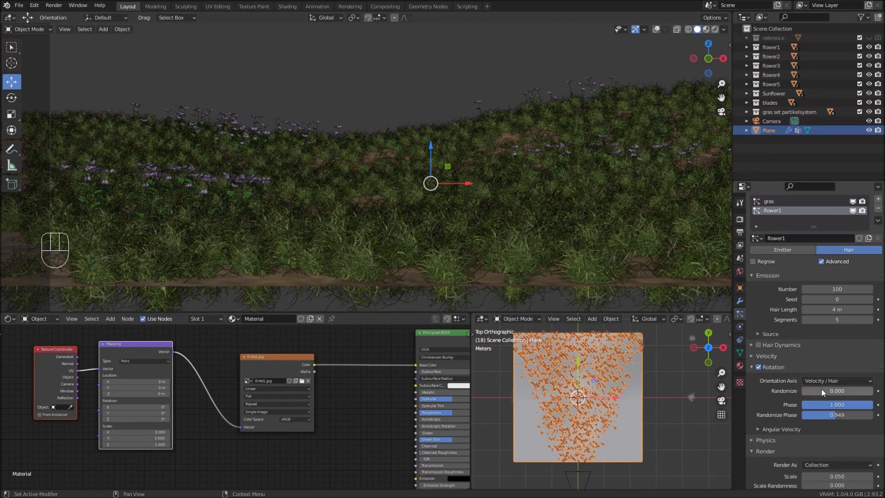
Step: Set the flower1 particles' render scale to 0.044 and the scale randomness to 0.442
{"action": "scroll", "coordinate": [796, 344], "scroll_direction": "down", "scroll_amount": 1}
{"action": "scroll", "coordinate": [805, 345], "scroll_direction": "down", "scroll_amount": 1}
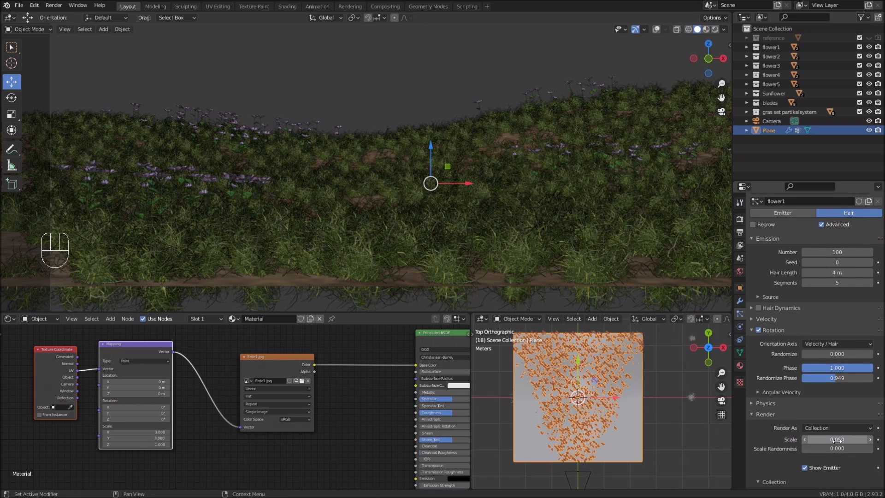
{"action": "mouse_move", "coordinate": [836, 440]}
{"action": "left_mouse_down", "text": "shift"}
{"action": "mouse_move", "coordinate": [869, 440]}
{"action": "mouse_move", "coordinate": [820, 440]}
{"action": "mouse_move", "coordinate": [825, 455]}
{"action": "mouse_move", "coordinate": [817, 449]}
{"action": "mouse_move", "coordinate": [851, 439]}
{"action": "left_mouse_up", "text": "shift"}
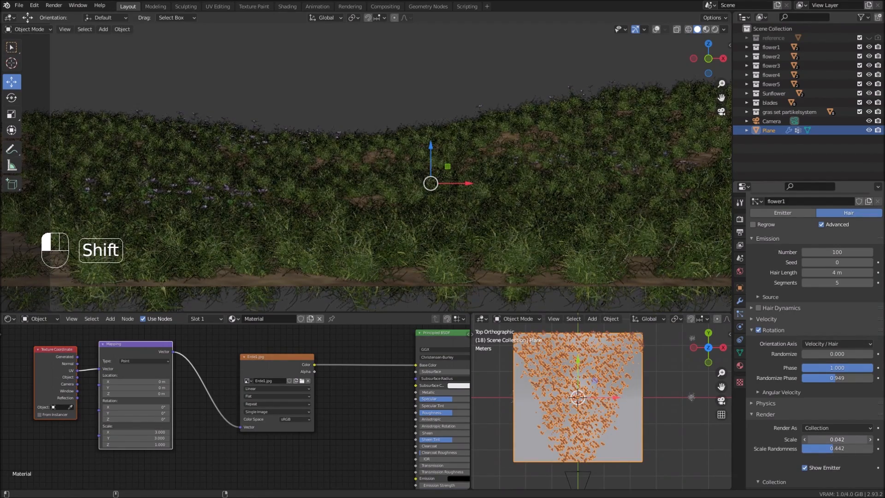
{"action": "left_click_drag", "start_coordinate": [850, 440], "coordinate": [853, 439], "text": "shift"}
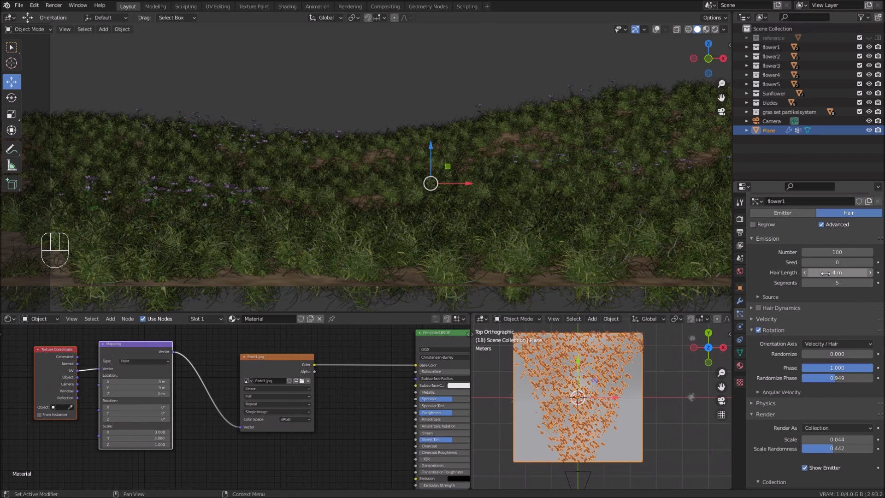
Step: Enlarge the particle system list, enable Hair Dynamics for flower1 and expand its settings
{"action": "scroll", "coordinate": [786, 302], "scroll_direction": "up", "scroll_amount": 3}
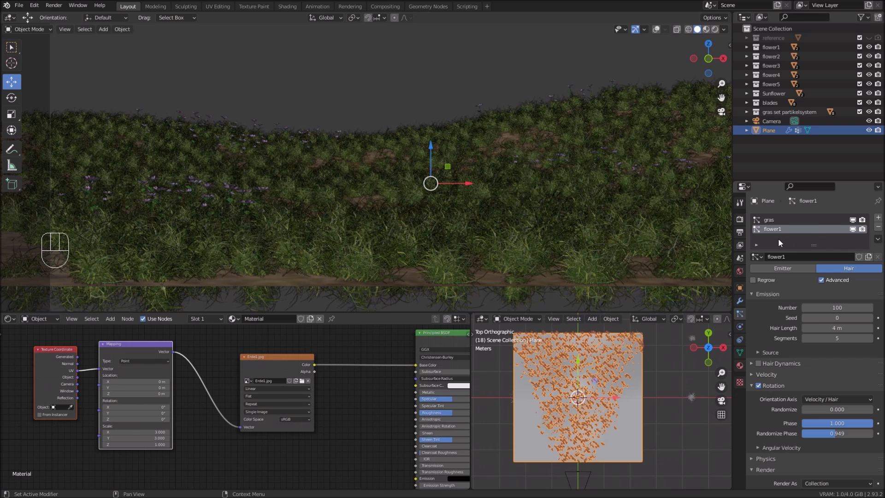
{"action": "left_click_drag", "start_coordinate": [813, 248], "coordinate": [817, 268]}
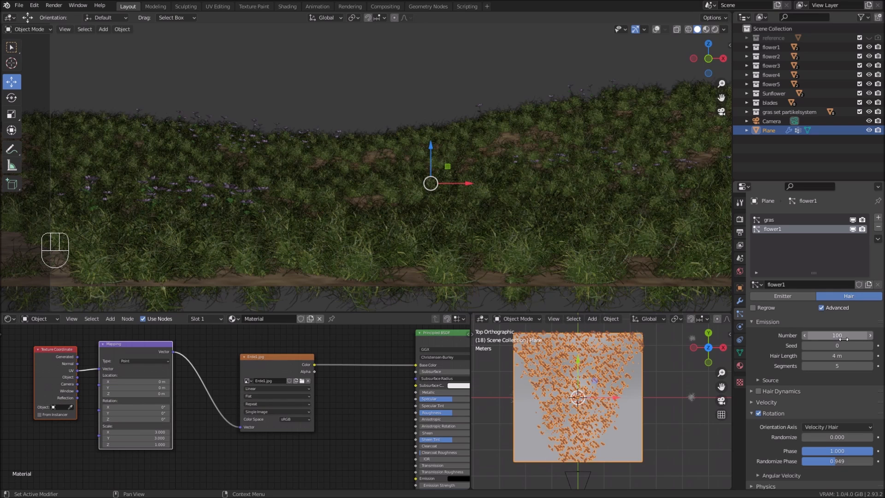
{"action": "scroll", "coordinate": [816, 363], "scroll_direction": "down", "scroll_amount": 2}
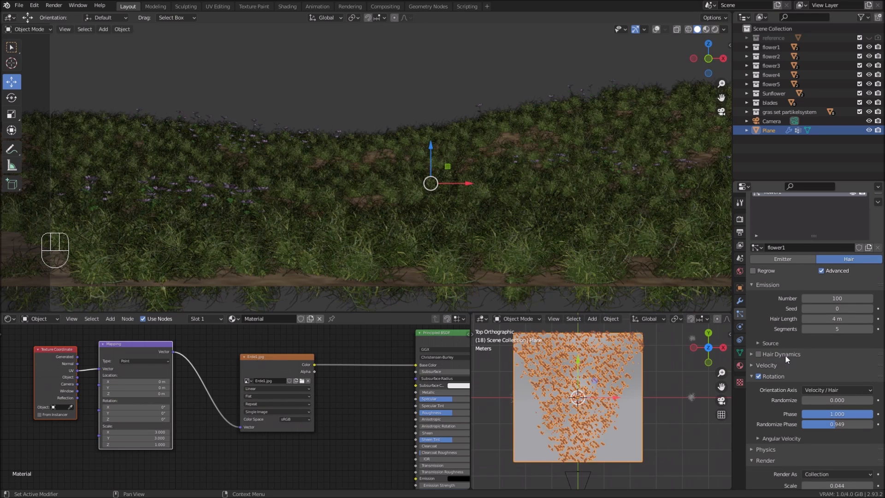
{"action": "left_click", "coordinate": [758, 353]}
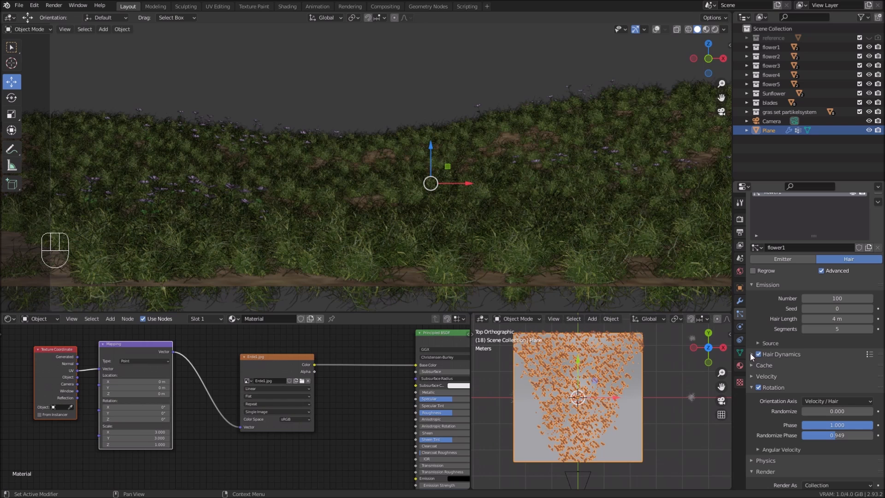
{"action": "left_click", "coordinate": [750, 353]}
{"action": "scroll", "coordinate": [799, 361], "scroll_direction": "down", "scroll_amount": 3}
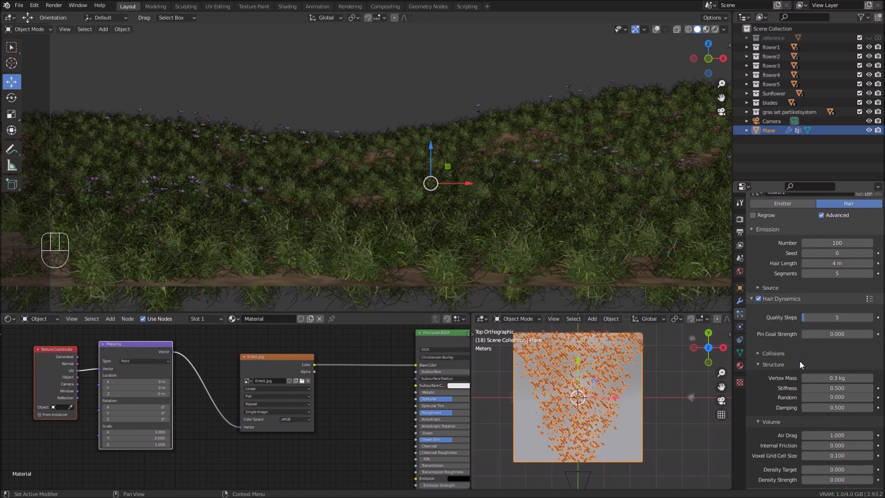
Step: Try a Hair Dynamics structure stiffness of 2000 on the flower1 system
{"action": "scroll", "coordinate": [799, 360], "scroll_direction": "down", "scroll_amount": 3}
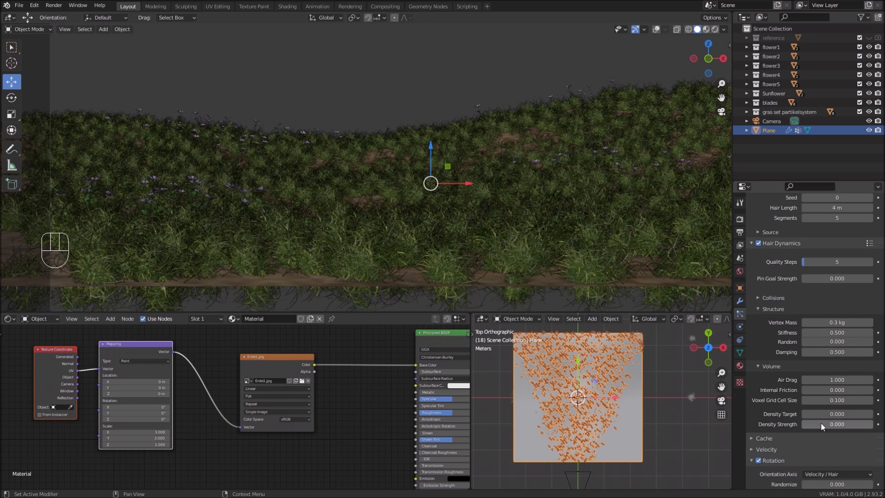
{"action": "scroll", "coordinate": [820, 423], "scroll_direction": "down", "scroll_amount": 2}
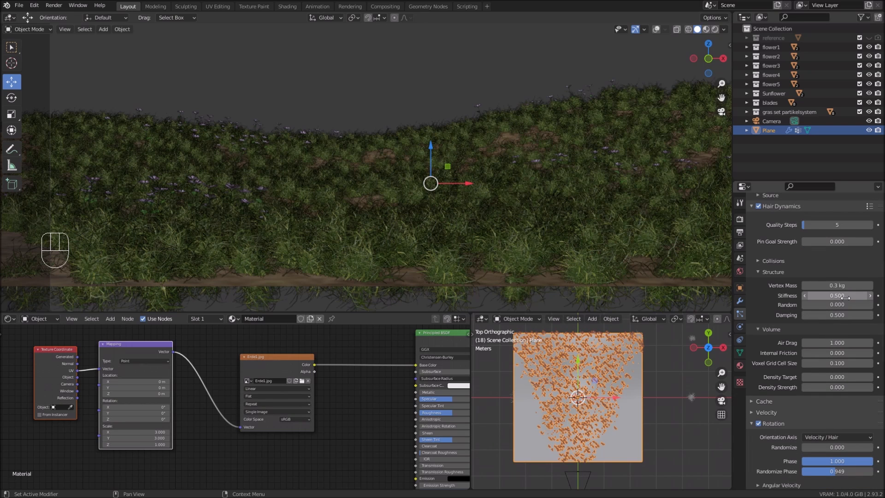
{"action": "left_click", "coordinate": [847, 295]}
{"action": "type", "text": "2000"}
{"action": "key", "text": "Return"}
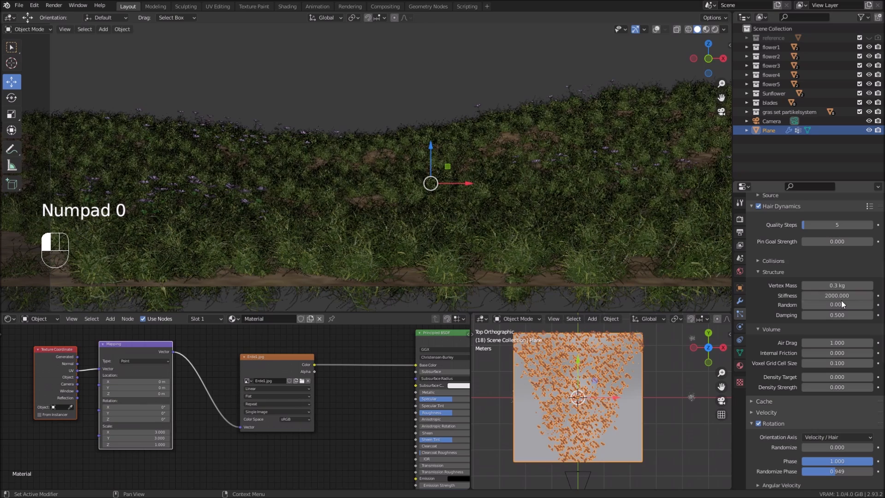
Step: Set the flower1 system's Hair Dynamics structure stiffness to 2
{"action": "left_click", "coordinate": [846, 296]}
{"action": "type", "text": "2"}
{"action": "key", "text": "Return"}
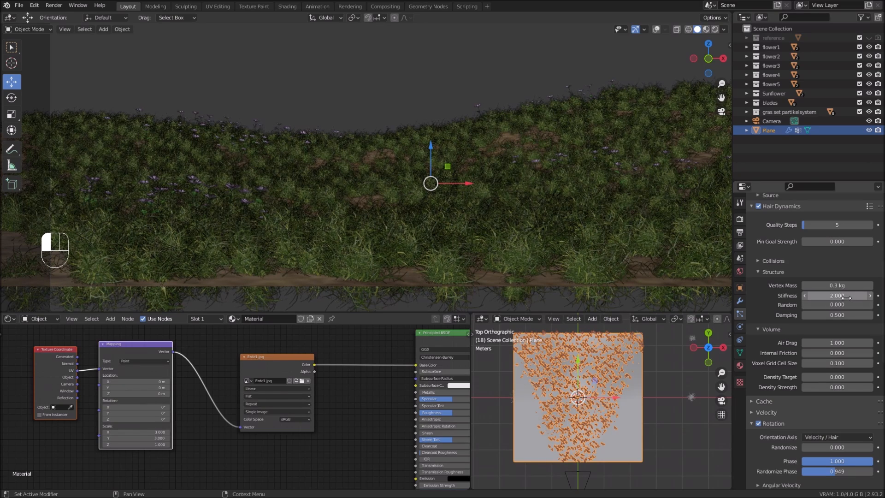
Step: Look through the flower1 system's Hair Dynamics, Physics, Render and Field Weights settings
{"action": "scroll", "coordinate": [856, 348], "scroll_direction": "down", "scroll_amount": 1}
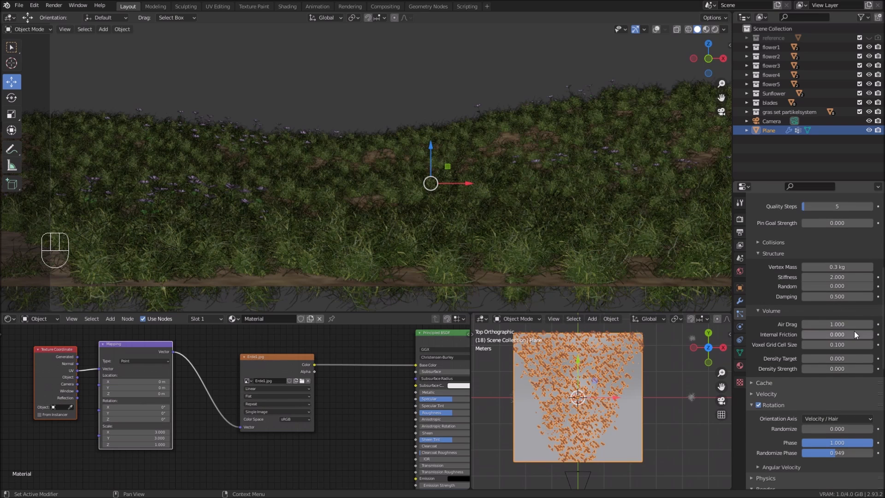
{"action": "scroll", "coordinate": [853, 331], "scroll_direction": "up", "scroll_amount": 2}
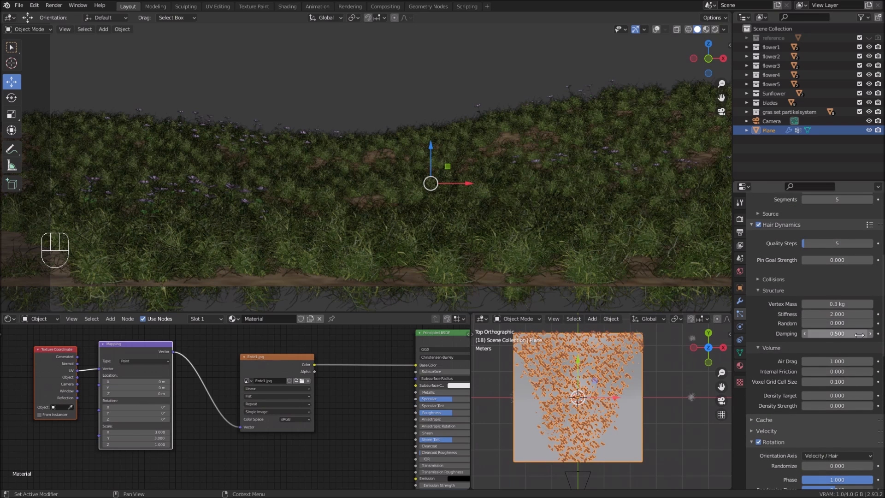
{"action": "scroll", "coordinate": [853, 334], "scroll_direction": "down", "scroll_amount": 6}
{"action": "scroll", "coordinate": [854, 332], "scroll_direction": "down", "scroll_amount": 6}
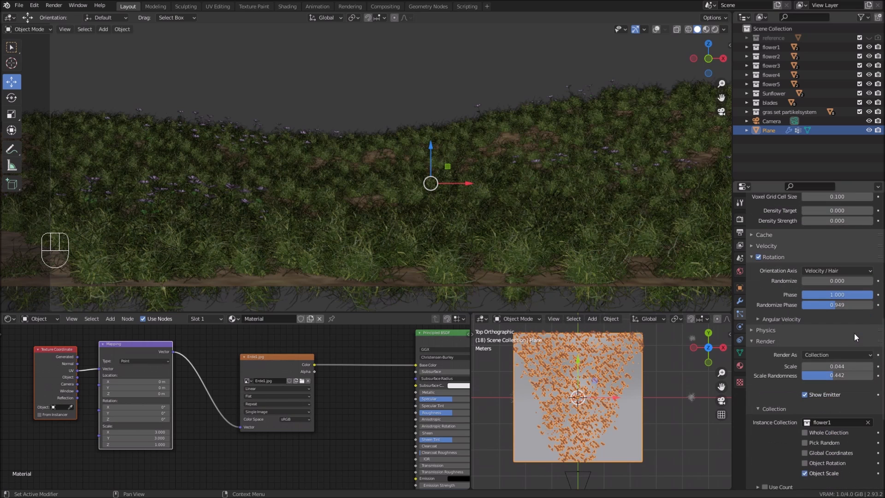
{"action": "scroll", "coordinate": [777, 304], "scroll_direction": "up", "scroll_amount": 1}
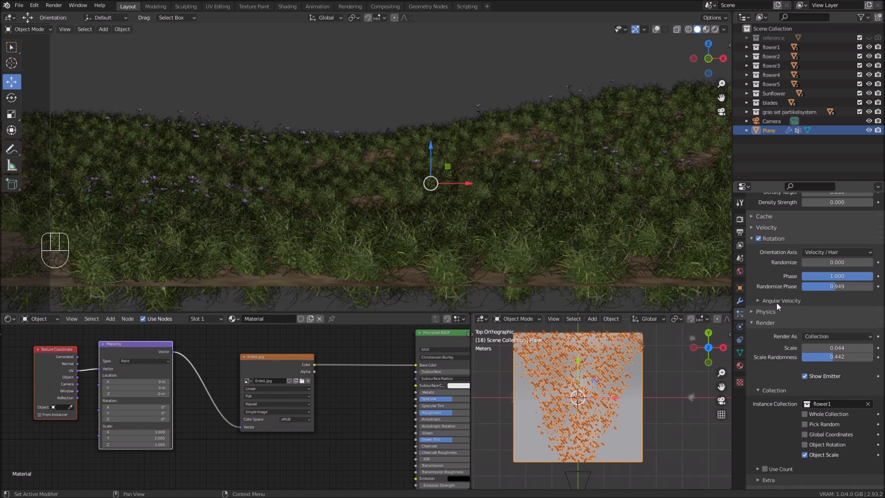
{"action": "left_click", "coordinate": [753, 311]}
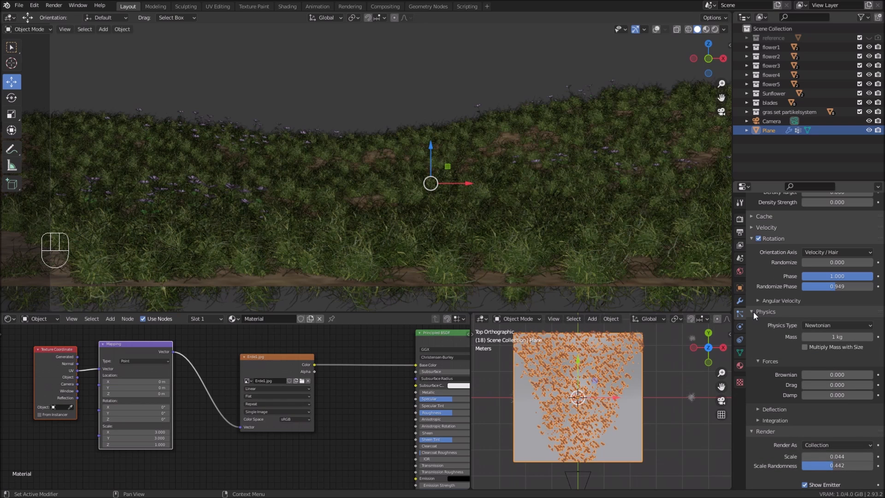
{"action": "left_click", "coordinate": [753, 311]}
{"action": "scroll", "coordinate": [753, 311], "scroll_direction": "down", "scroll_amount": 6}
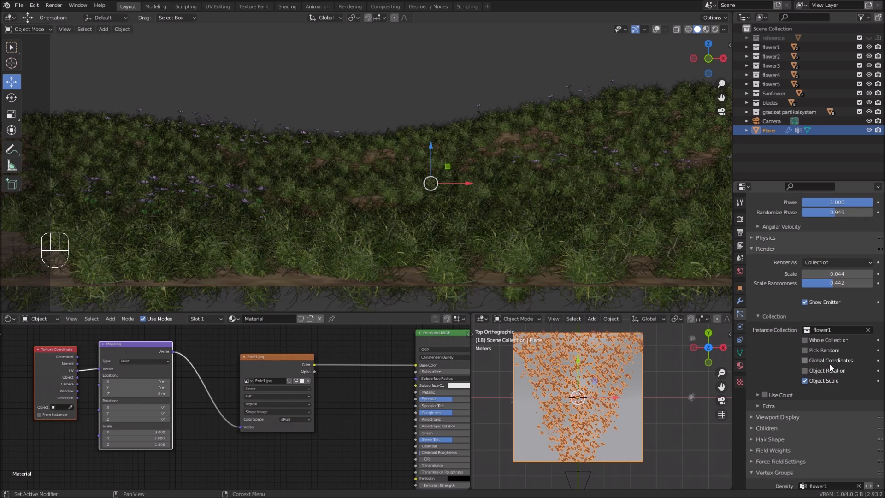
{"action": "scroll", "coordinate": [829, 367], "scroll_direction": "down", "scroll_amount": 2}
{"action": "scroll", "coordinate": [831, 368], "scroll_direction": "down", "scroll_amount": 1}
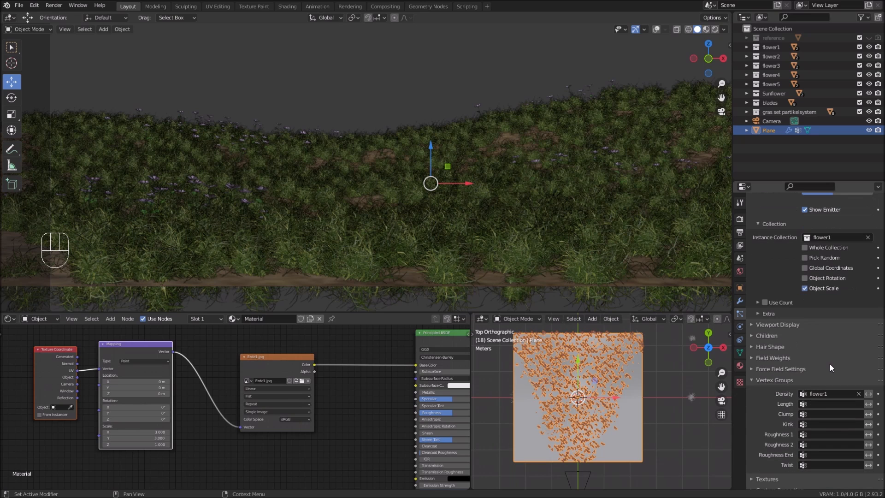
{"action": "left_click", "coordinate": [754, 357]}
{"action": "left_click", "coordinate": [753, 357]}
{"action": "scroll", "coordinate": [817, 334], "scroll_direction": "up", "scroll_amount": 15}
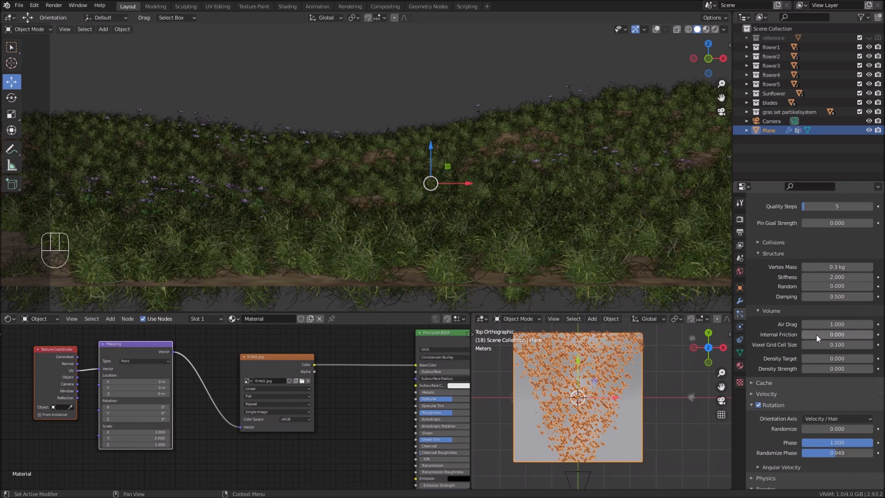
{"action": "scroll", "coordinate": [817, 335], "scroll_direction": "up", "scroll_amount": 8}
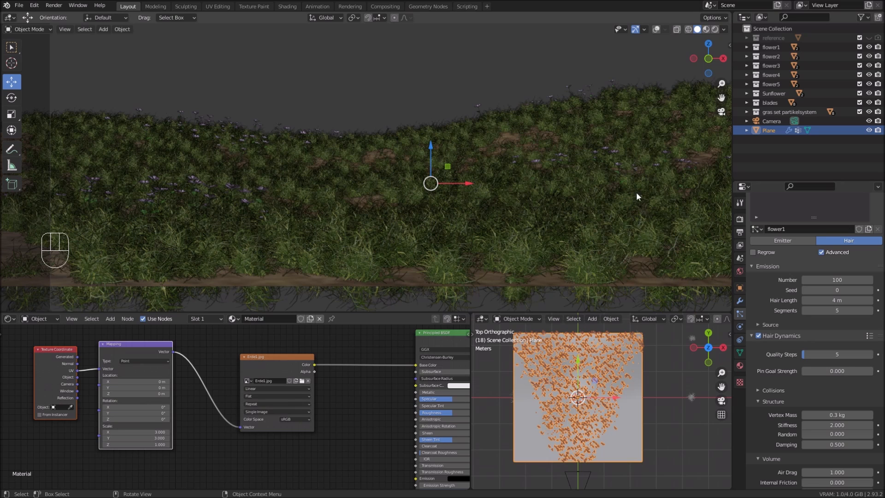
Step: Add a third particle system to the plane, set it to Hair and name it flower2
{"action": "scroll", "coordinate": [823, 219], "scroll_direction": "up", "scroll_amount": 1}
{"action": "scroll", "coordinate": [822, 217], "scroll_direction": "up", "scroll_amount": 2}
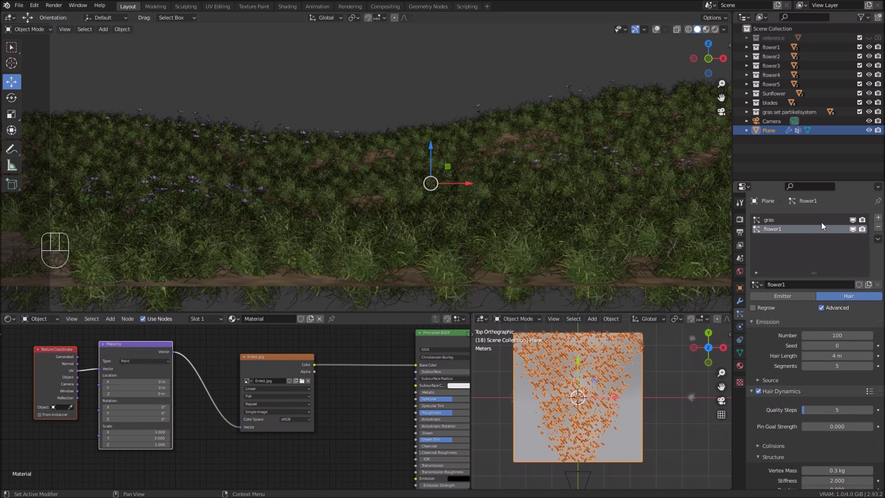
{"action": "left_click", "coordinate": [879, 220]}
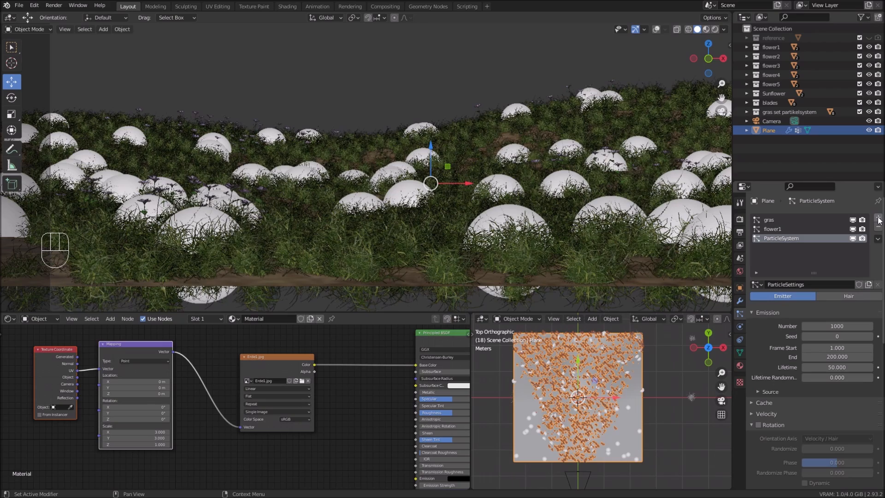
{"action": "left_click", "coordinate": [849, 296]}
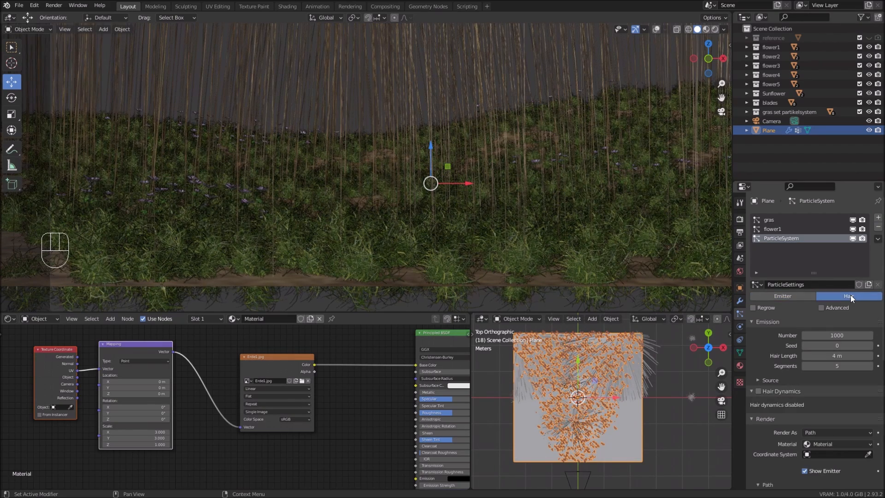
{"action": "double_click", "coordinate": [779, 239]}
{"action": "type", "text": "flower2"}
{"action": "key", "text": "Return"}
Step: Assign the flower1 particle settings to the flower2 system, make them a single-user copy and rename the copy flower2
{"action": "left_click", "coordinate": [757, 285]}
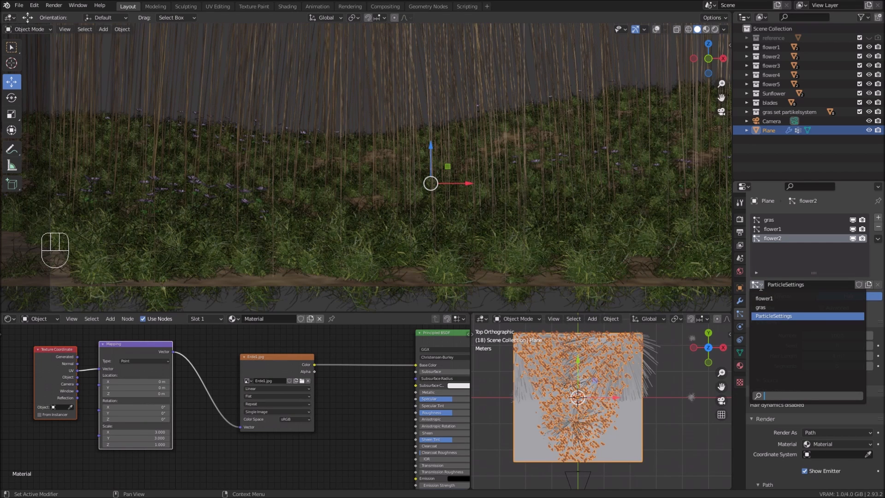
{"action": "left_click", "coordinate": [782, 298]}
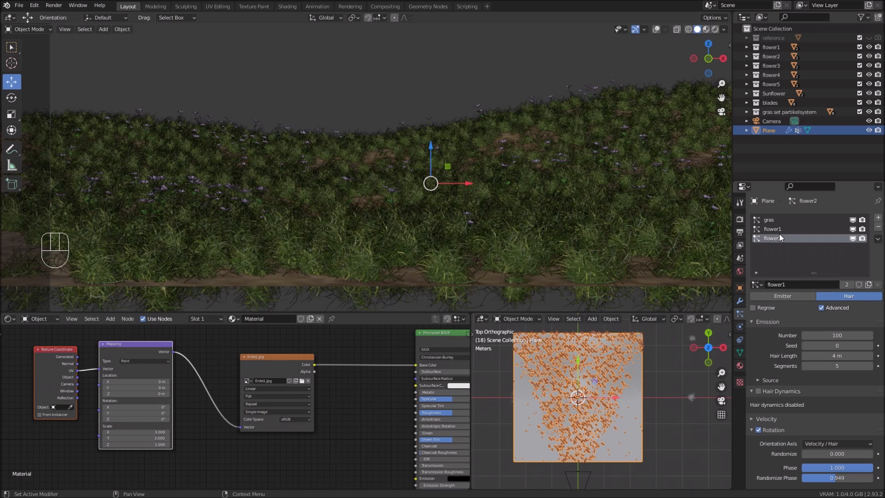
{"action": "left_click", "coordinate": [850, 283]}
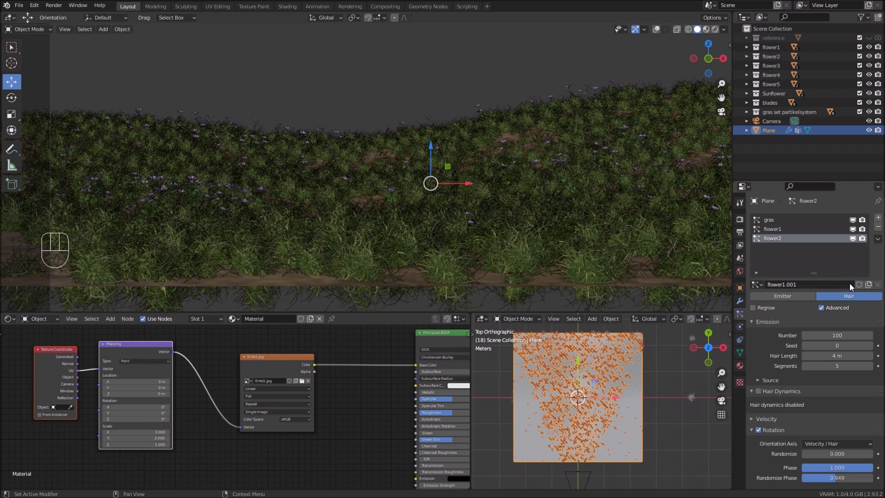
{"action": "left_click", "coordinate": [796, 284]}
{"action": "left_click", "coordinate": [792, 286]}
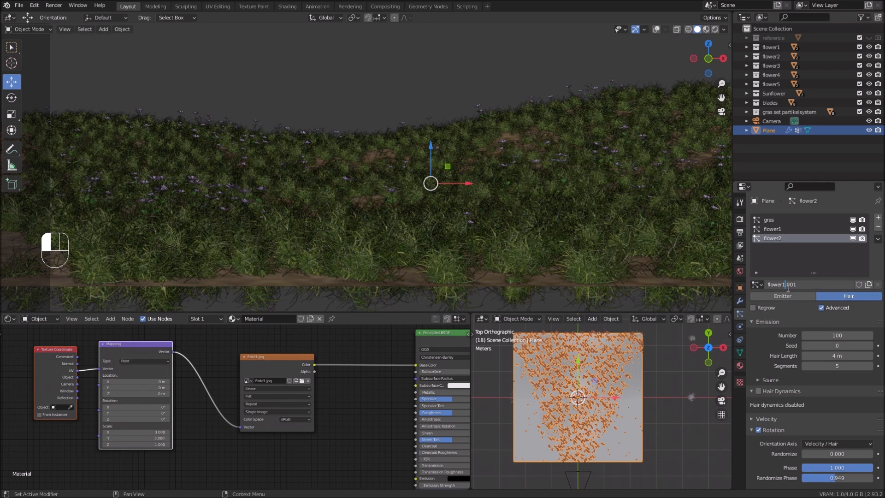
{"action": "left_click_drag", "start_coordinate": [779, 284], "coordinate": [812, 288]}
{"action": "type", "text": "2"}
{"action": "key", "text": "Return"}
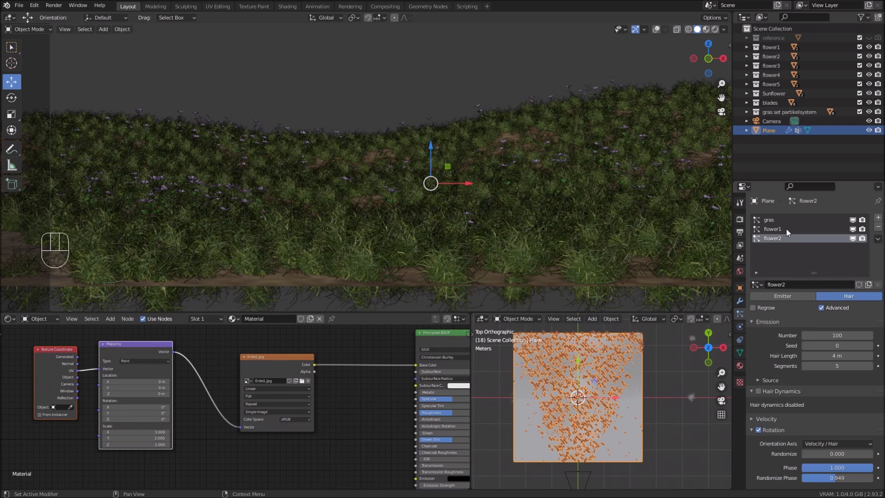
Step: Set the flower2 system's instance collection to flower2 and its render scale to 0.054
{"action": "scroll", "coordinate": [825, 337], "scroll_direction": "down", "scroll_amount": 2}
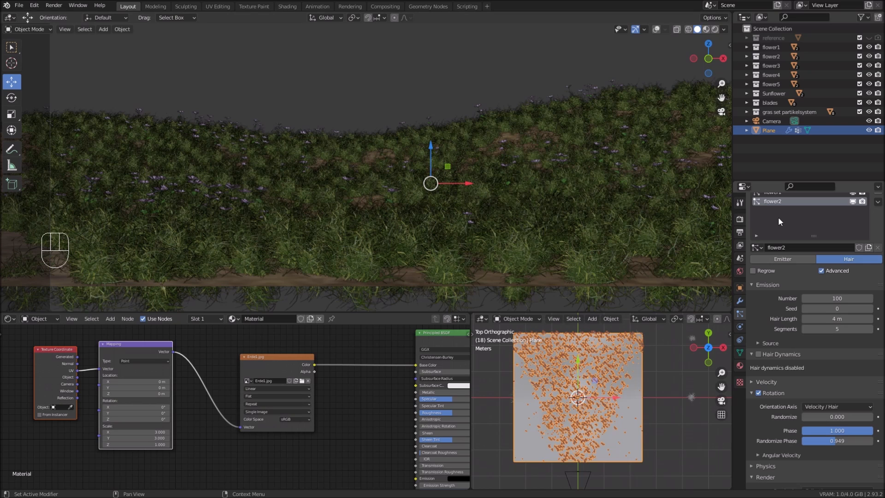
{"action": "scroll", "coordinate": [778, 216], "scroll_direction": "up", "scroll_amount": 1}
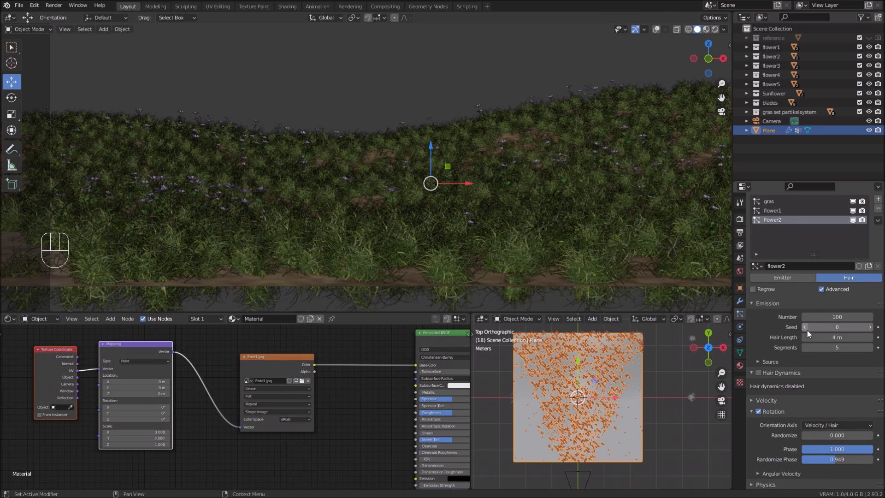
{"action": "scroll", "coordinate": [839, 325], "scroll_direction": "down", "scroll_amount": 2}
{"action": "scroll", "coordinate": [839, 325], "scroll_direction": "down", "scroll_amount": 9}
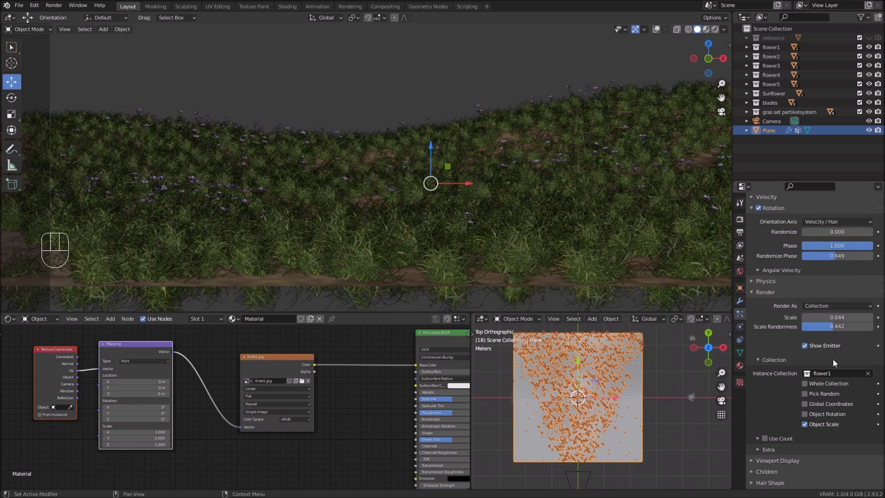
{"action": "left_click", "coordinate": [833, 374]}
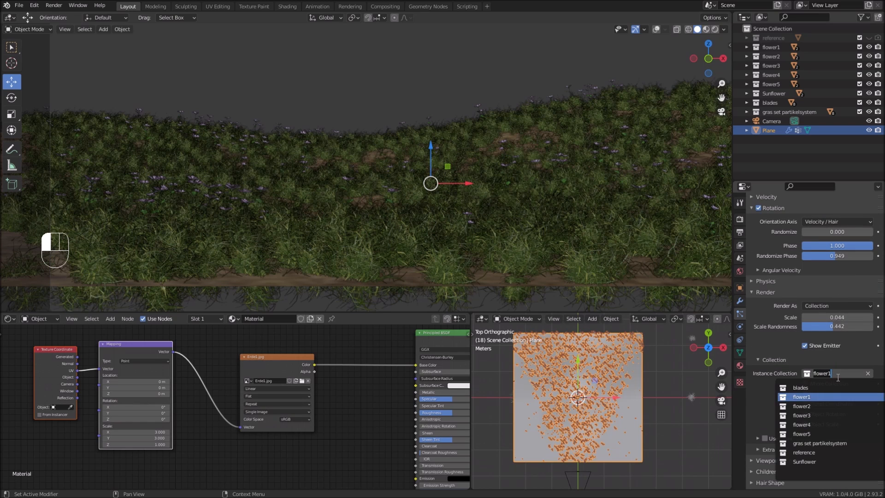
{"action": "left_click", "coordinate": [829, 406]}
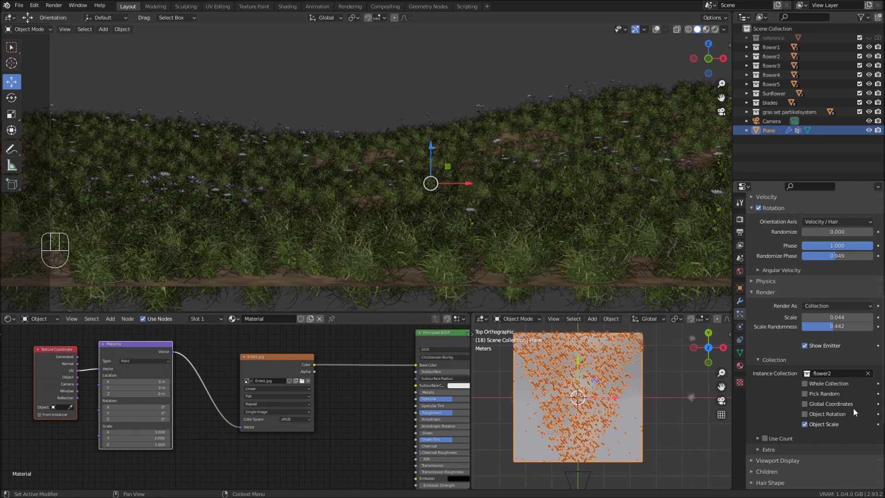
{"action": "scroll", "coordinate": [843, 317], "scroll_direction": "up", "scroll_amount": 2}
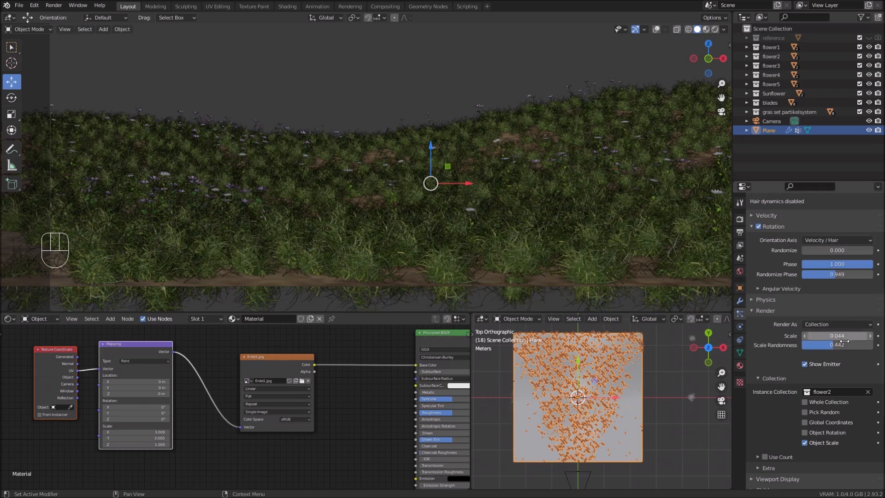
{"action": "left_click_drag", "start_coordinate": [836, 335], "coordinate": [806, 340]}
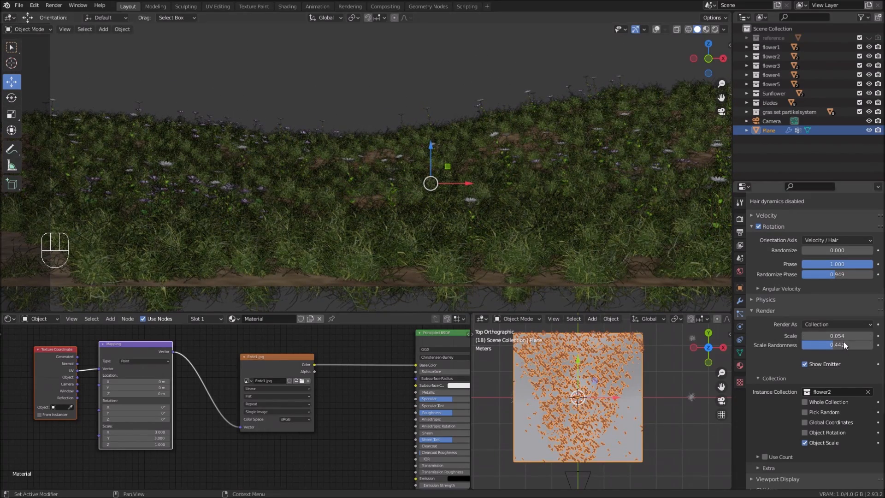
Step: Add a vertex group named flower2 to the plane
{"action": "scroll", "coordinate": [839, 430], "scroll_direction": "down", "scroll_amount": 5}
{"action": "left_click", "coordinate": [840, 430]}
{"action": "scroll", "coordinate": [829, 419], "scroll_direction": "down", "scroll_amount": 3}
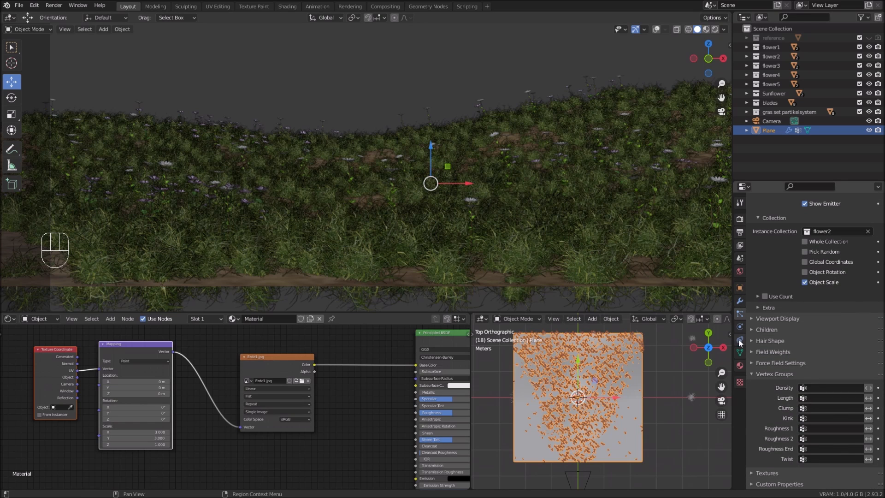
{"action": "left_click", "coordinate": [740, 352]}
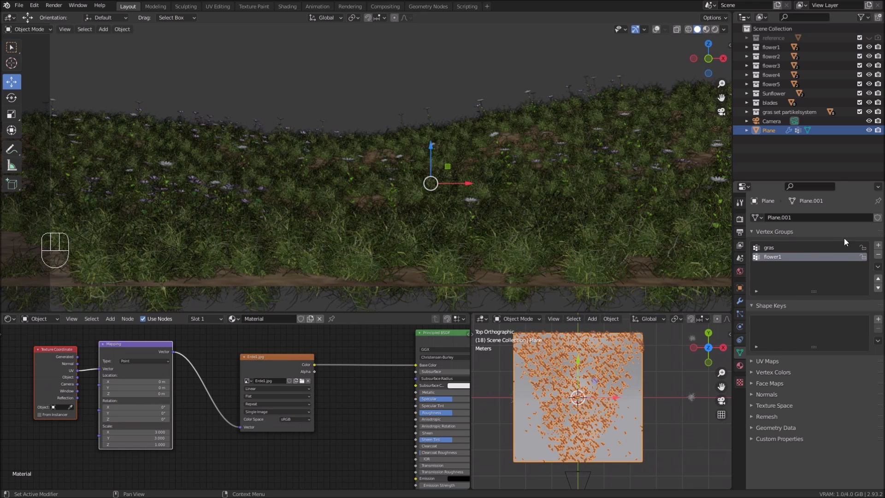
{"action": "left_click", "coordinate": [878, 245]}
{"action": "double_click", "coordinate": [776, 266]}
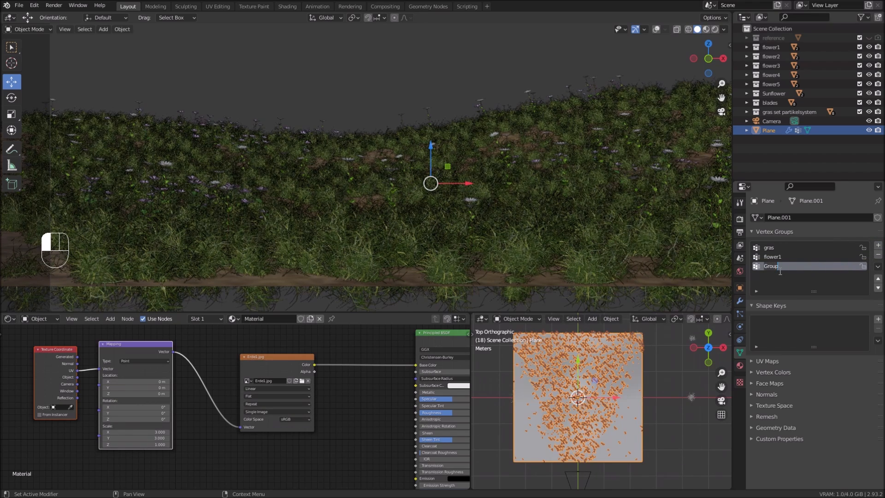
{"action": "type", "text": "flower2"}
{"action": "key", "text": "Return"}
Step: Weight-paint scattered patches for the flower2 group near the plane's front edge, left side, back right corner and right of centre, and return to Object Mode
{"action": "left_click", "coordinate": [522, 319]}
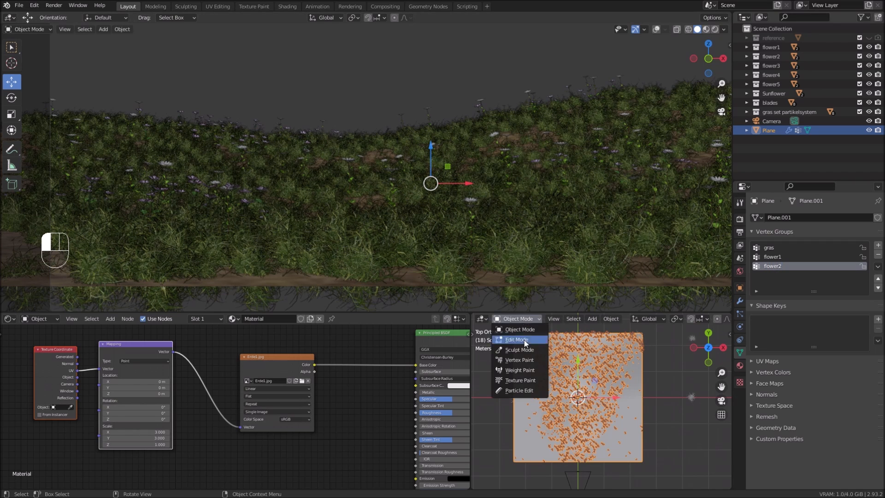
{"action": "left_click", "coordinate": [521, 369]}
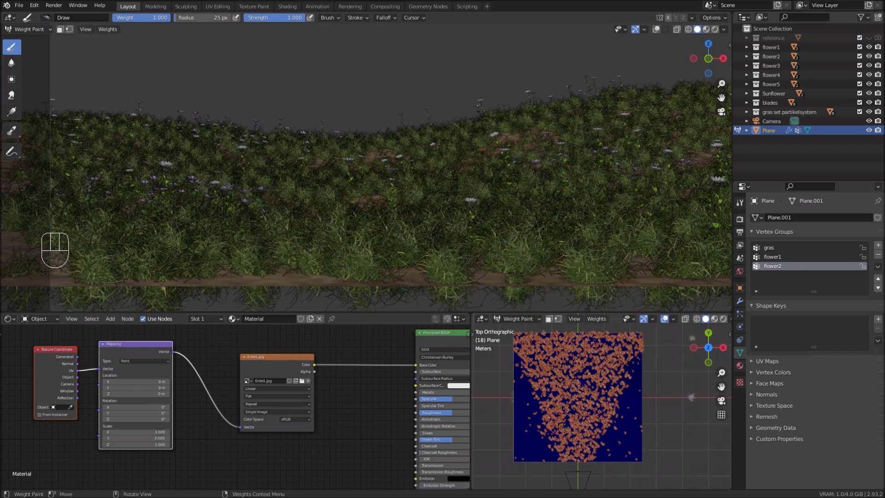
{"action": "mouse_move", "coordinate": [586, 458]}
{"action": "left_mouse_down"}
{"action": "mouse_move", "coordinate": [593, 461]}
{"action": "mouse_move", "coordinate": [586, 456]}
{"action": "left_mouse_up"}
{"action": "left_click_drag", "start_coordinate": [536, 389], "coordinate": [549, 391]}
{"action": "left_click_drag", "start_coordinate": [549, 392], "coordinate": [551, 395]}
{"action": "left_click_drag", "start_coordinate": [552, 394], "coordinate": [555, 396]}
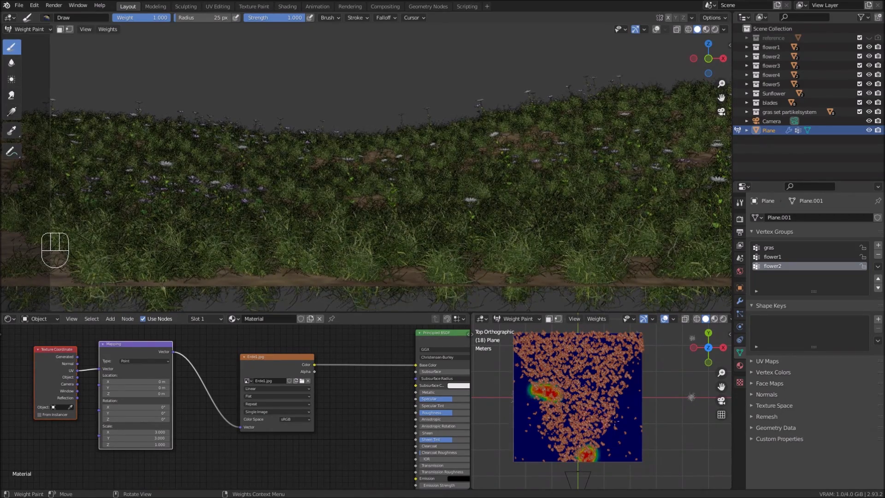
{"action": "mouse_move", "coordinate": [606, 341]}
{"action": "left_mouse_down"}
{"action": "mouse_move", "coordinate": [593, 347]}
{"action": "mouse_move", "coordinate": [630, 347]}
{"action": "mouse_move", "coordinate": [602, 359]}
{"action": "mouse_move", "coordinate": [622, 346]}
{"action": "left_mouse_up"}
{"action": "left_click_drag", "start_coordinate": [548, 401], "coordinate": [583, 411]}
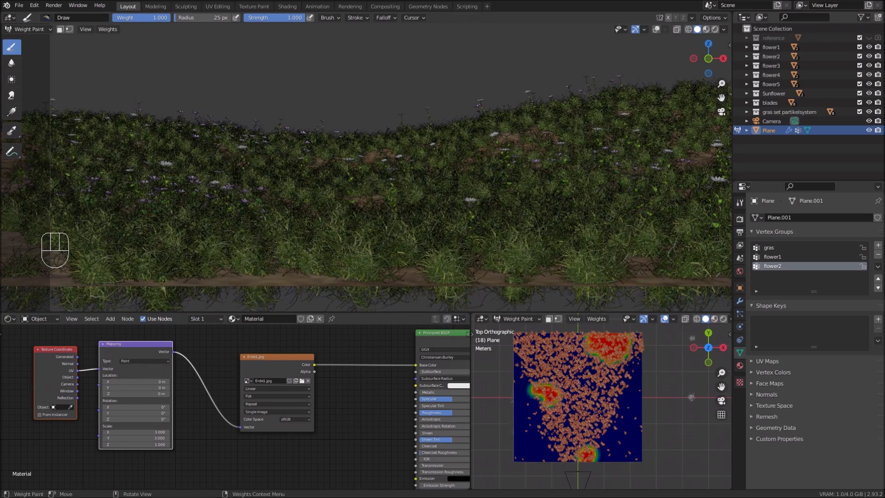
{"action": "left_click", "coordinate": [604, 435]}
{"action": "left_click", "coordinate": [614, 411]}
{"action": "left_click", "coordinate": [614, 411]}
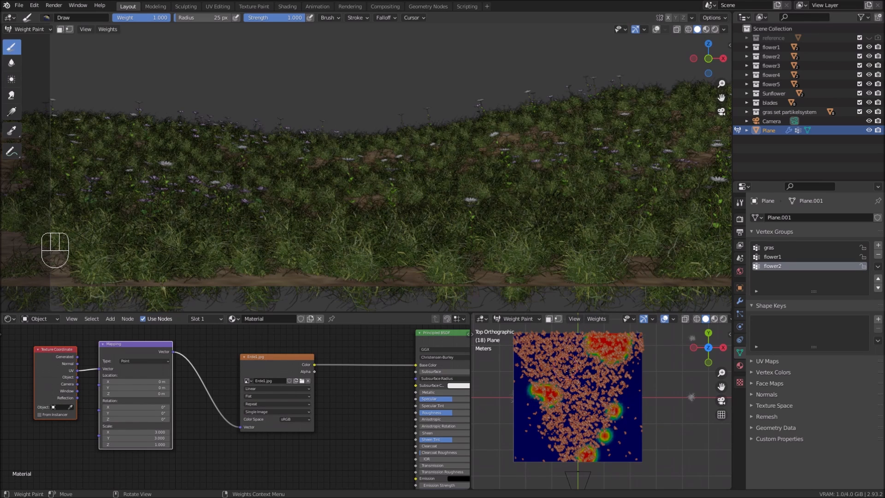
{"action": "left_click", "coordinate": [558, 353]}
{"action": "left_click", "coordinate": [524, 320]}
{"action": "left_click", "coordinate": [530, 328]}
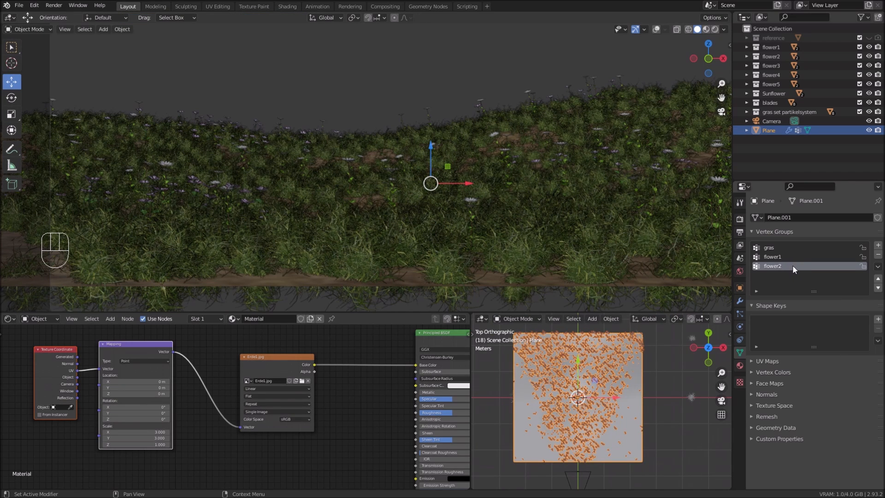
Step: Assign the flower2 vertex group as the density control of the flower2 particle system
{"action": "left_click", "coordinate": [740, 313]}
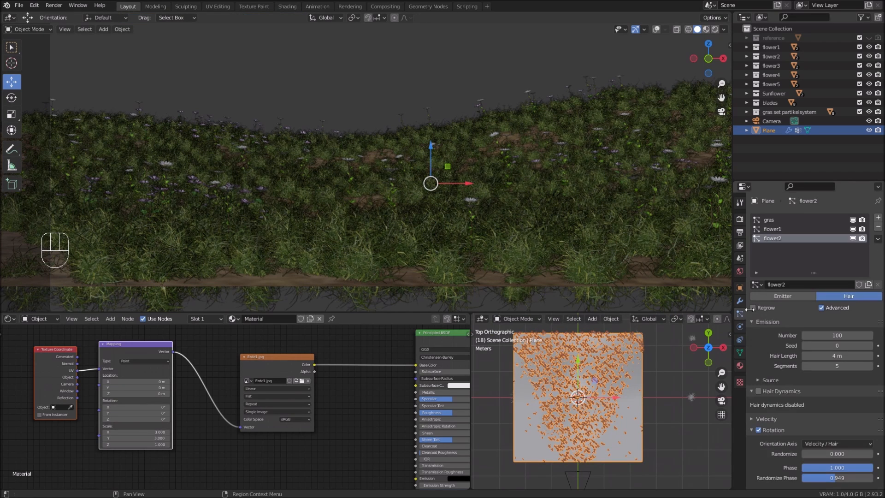
{"action": "scroll", "coordinate": [813, 390], "scroll_direction": "down", "scroll_amount": 5}
{"action": "scroll", "coordinate": [814, 397], "scroll_direction": "down", "scroll_amount": 12}
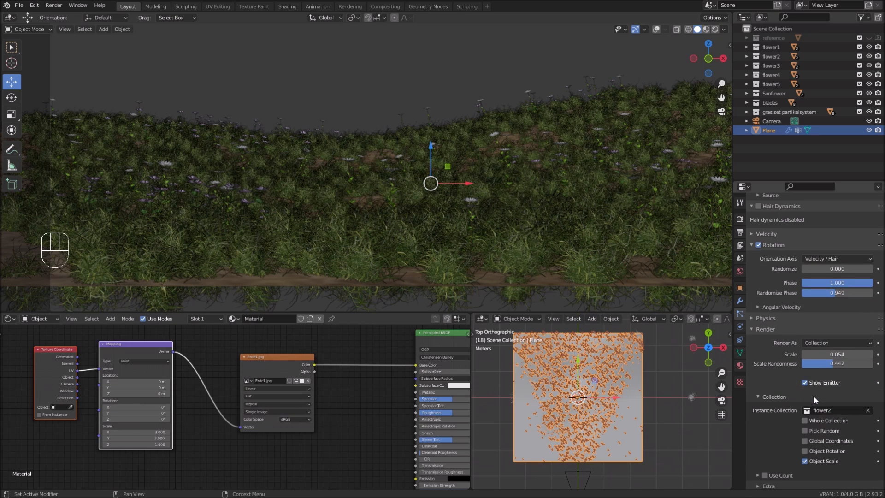
{"action": "left_click", "coordinate": [812, 391]}
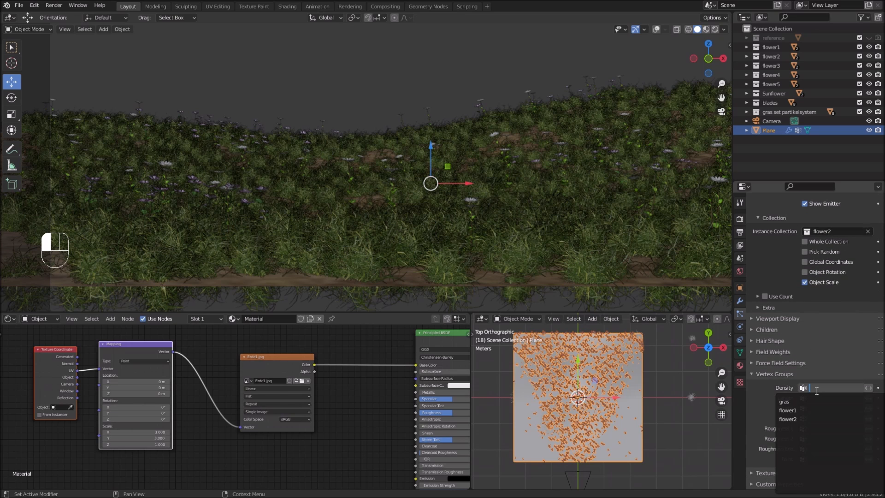
{"action": "left_click", "coordinate": [807, 415]}
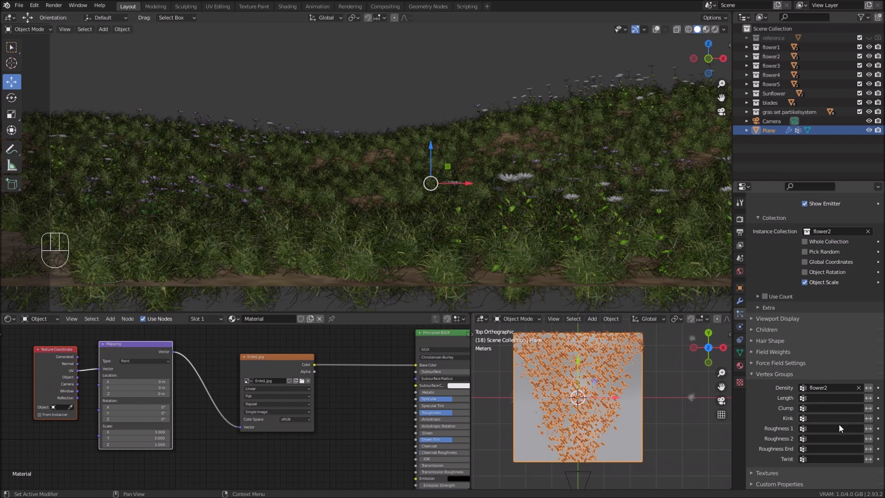
Step: Reduce the flower2 system's render scale to 0.040 and raise its randomize phase to 1.474
{"action": "scroll", "coordinate": [820, 331], "scroll_direction": "up", "scroll_amount": 5}
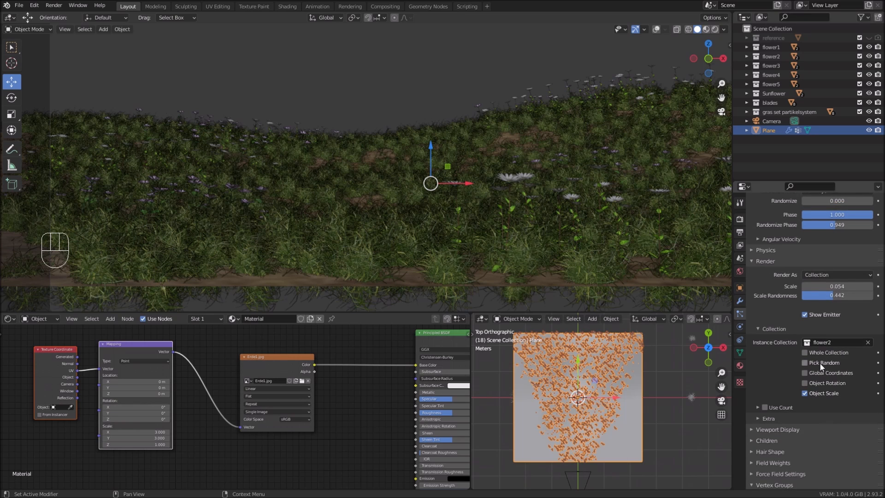
{"action": "scroll", "coordinate": [820, 357], "scroll_direction": "up", "scroll_amount": 5}
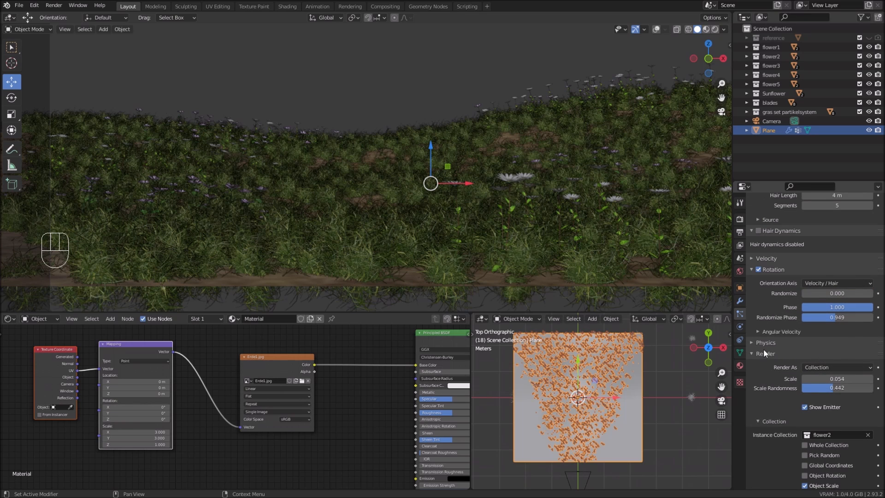
{"action": "left_click_drag", "start_coordinate": [834, 379], "coordinate": [782, 378], "text": "shift"}
{"action": "scroll", "coordinate": [835, 363], "scroll_direction": "up", "scroll_amount": 2}
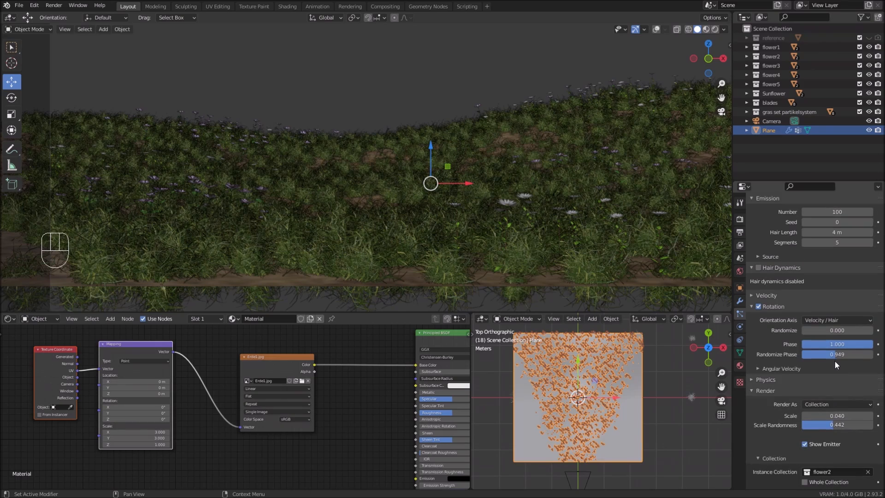
{"action": "left_click_drag", "start_coordinate": [831, 355], "coordinate": [853, 355]}
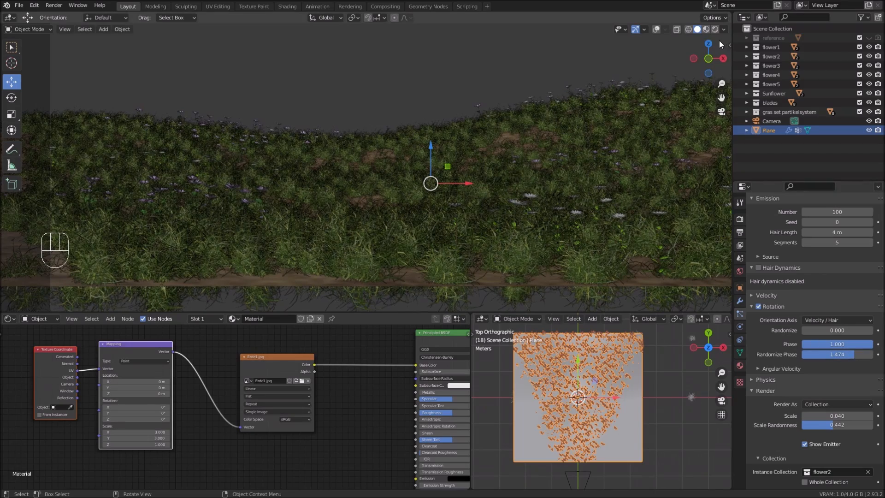
Step: Show the camera view in Material Preview shading and set the flower2 system's render scale to 0.03
{"action": "left_click", "coordinate": [704, 28]}
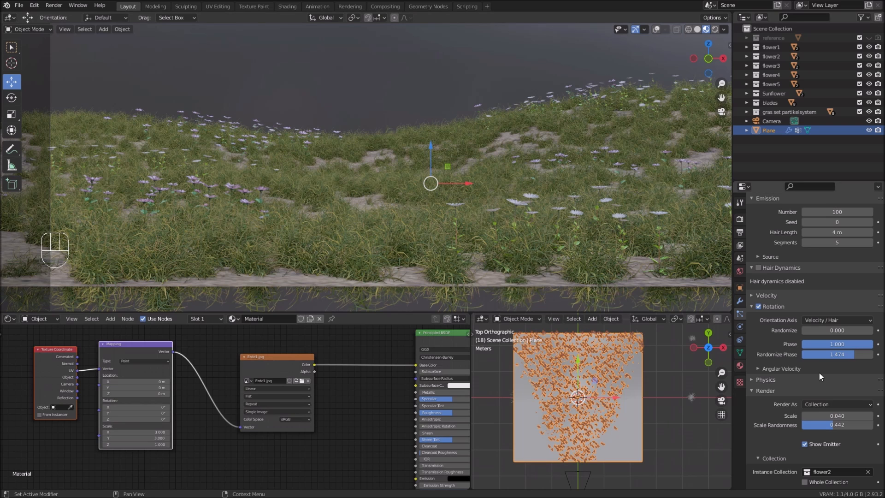
{"action": "left_click", "coordinate": [853, 416]}
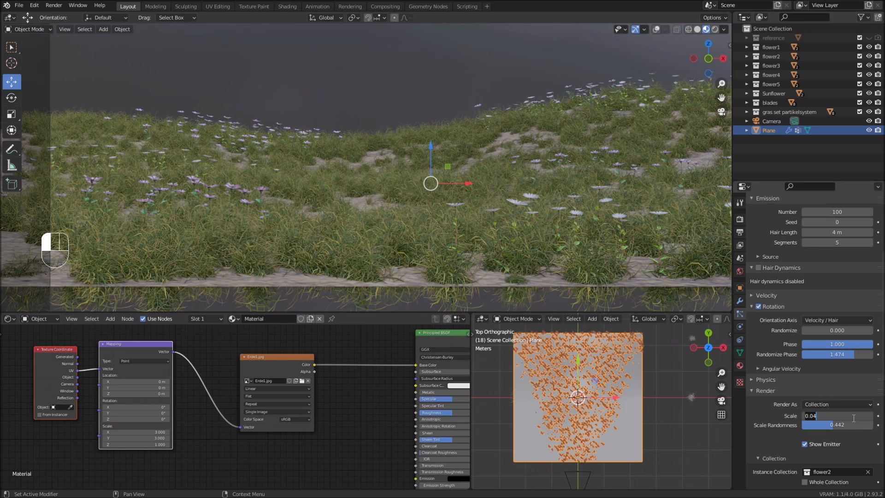
{"action": "type", "text": "0.03"}
{"action": "key", "text": "Return"}
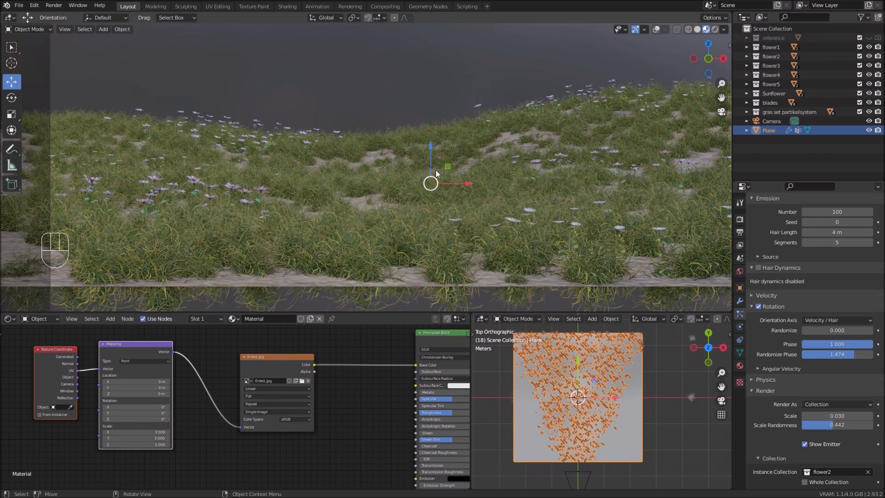
Step: Set the seed of the flower2 particle system to 6 to vary how its flowers are distributed
{"action": "scroll", "coordinate": [820, 283], "scroll_direction": "up", "scroll_amount": 4}
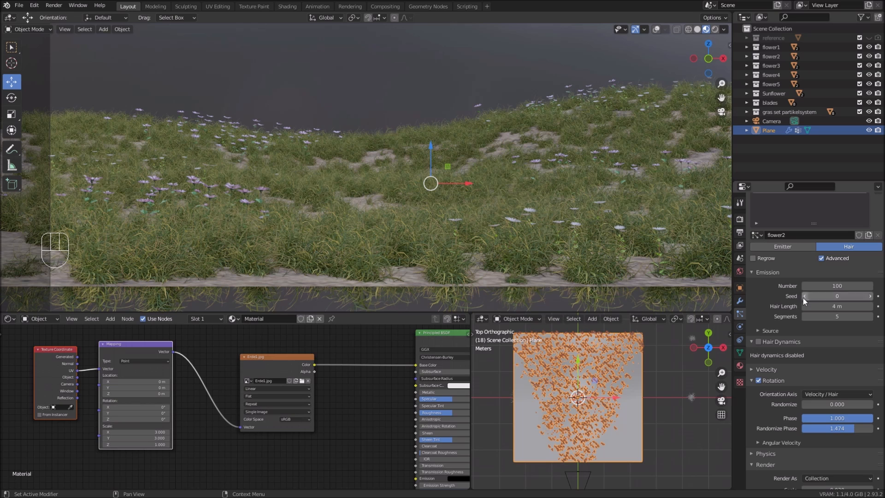
{"action": "left_click", "coordinate": [870, 297]}
{"action": "left_click", "coordinate": [870, 296]}
{"action": "left_click", "coordinate": [870, 297]}
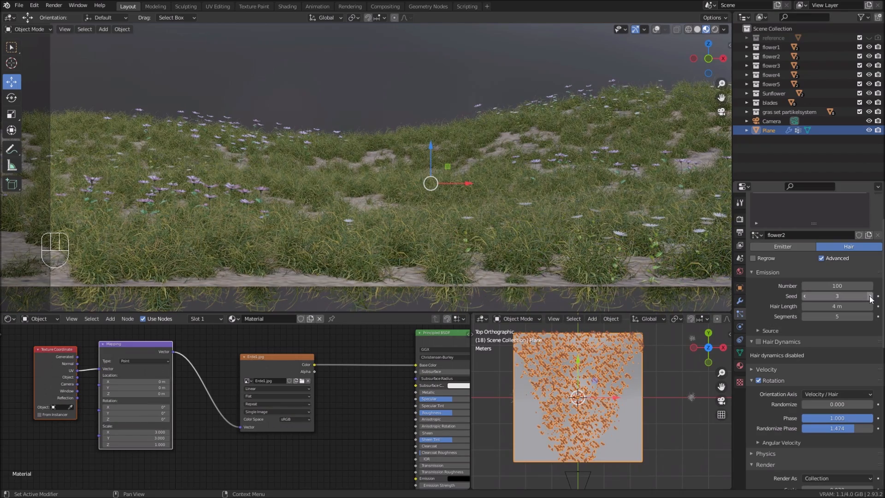
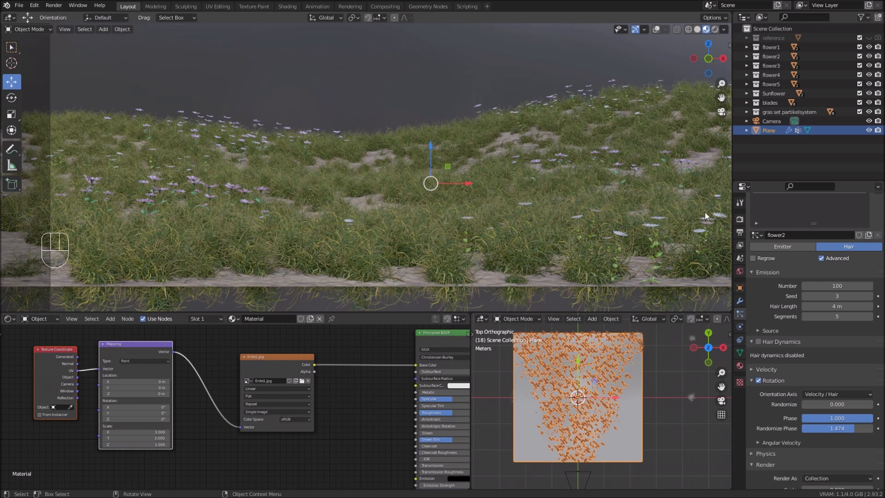
{"action": "left_click", "coordinate": [871, 296]}
{"action": "left_click", "coordinate": [870, 295]}
{"action": "left_click", "coordinate": [870, 295]}
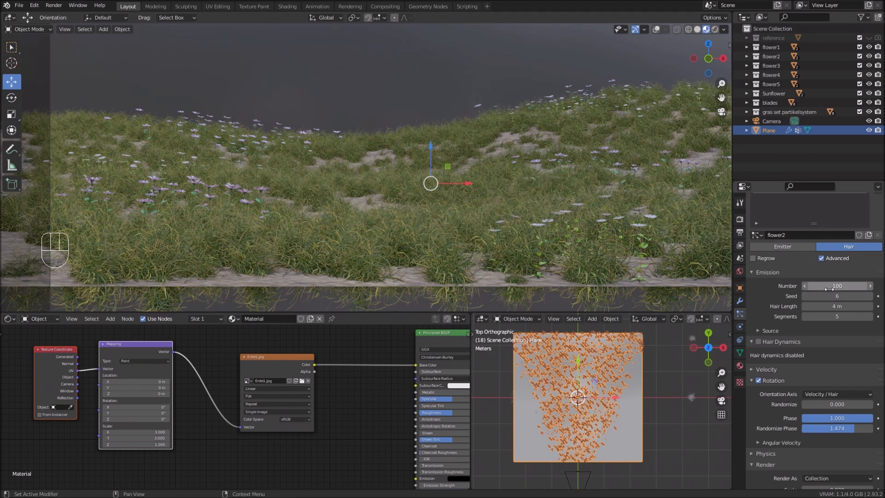
Step: Try 500 and 300 as the flower2 system's particle number and return it to 100
{"action": "scroll", "coordinate": [828, 288], "scroll_direction": "up", "scroll_amount": 1}
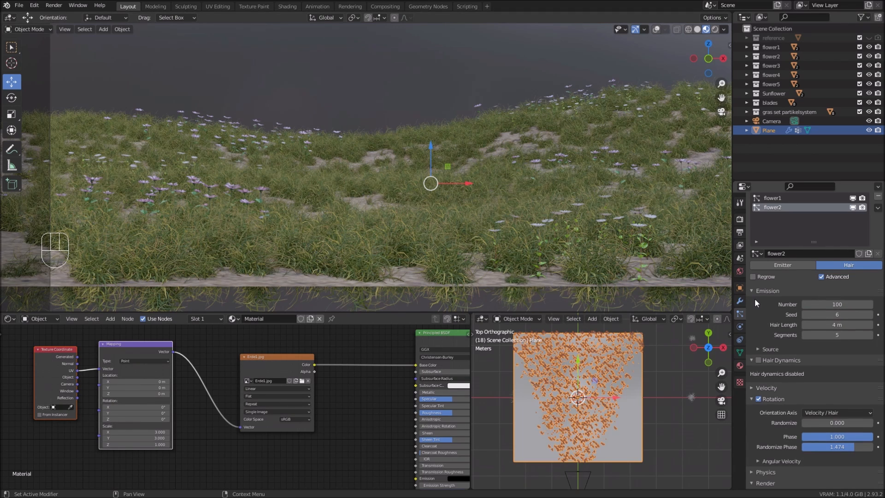
{"action": "scroll", "coordinate": [794, 285], "scroll_direction": "up", "scroll_amount": 2}
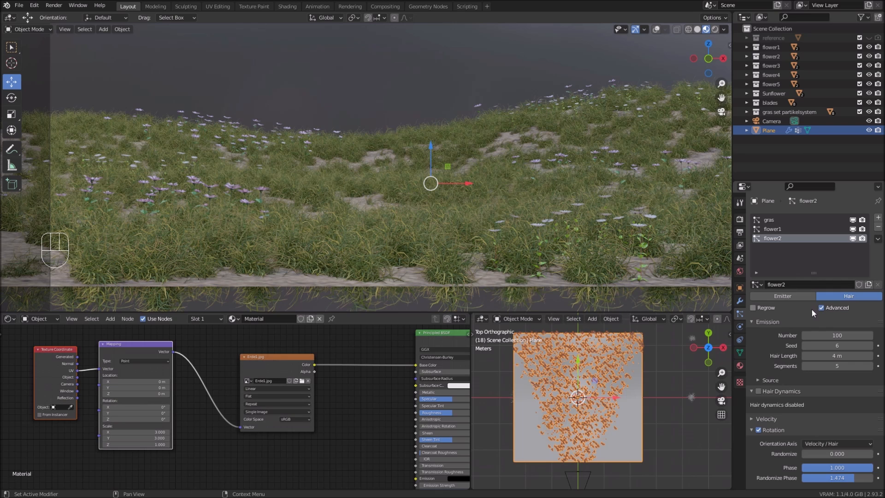
{"action": "left_click", "coordinate": [837, 337]}
{"action": "type", "text": "500"}
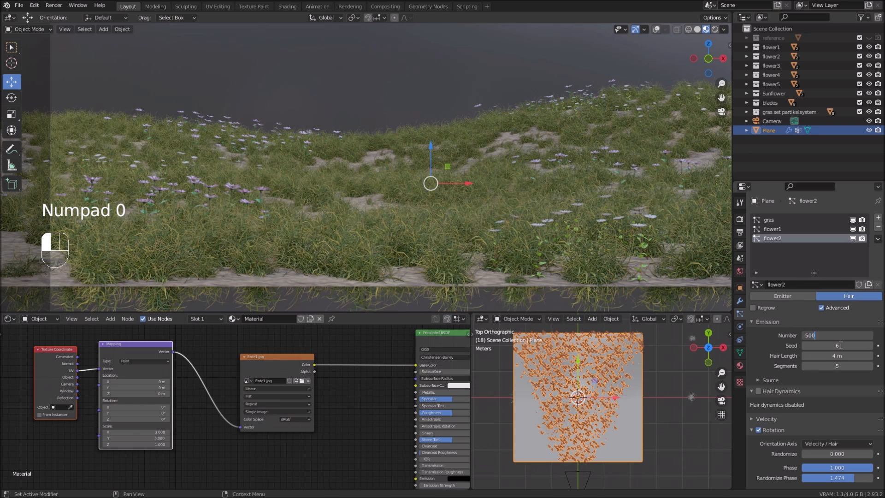
{"action": "key", "text": "Return"}
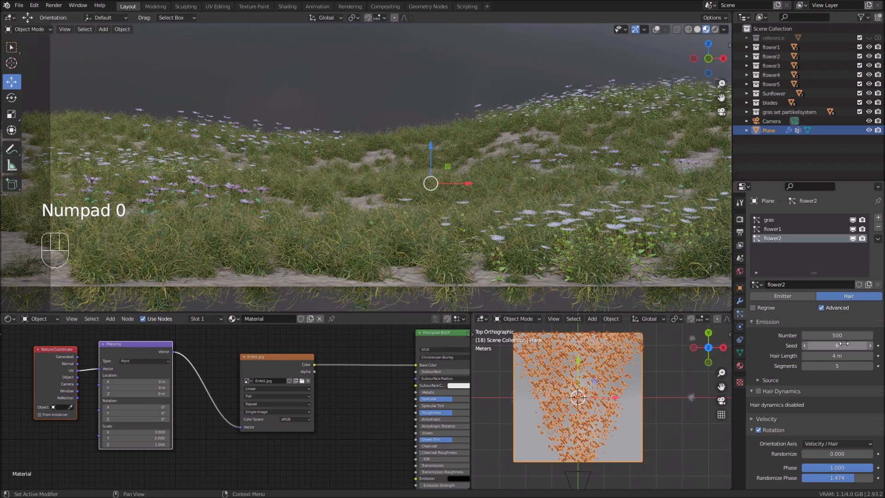
{"action": "left_click", "coordinate": [846, 339]}
{"action": "type", "text": "300"}
{"action": "key", "text": "Return"}
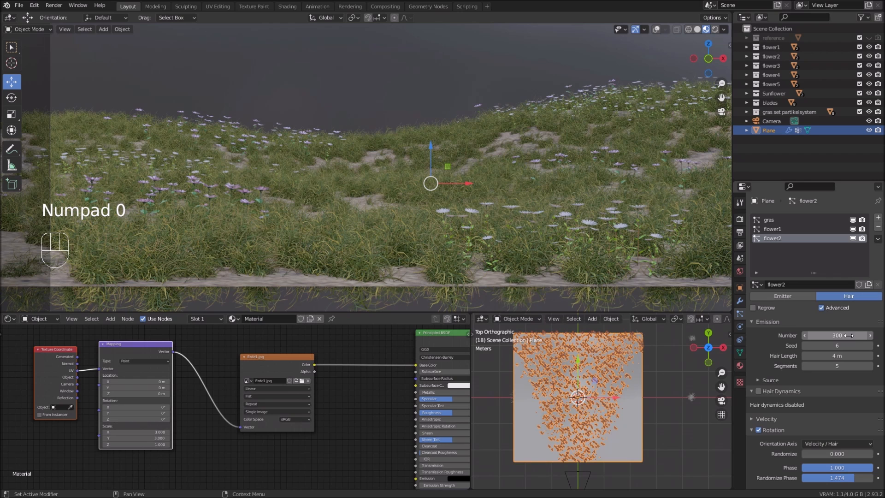
{"action": "left_click", "coordinate": [845, 340]}
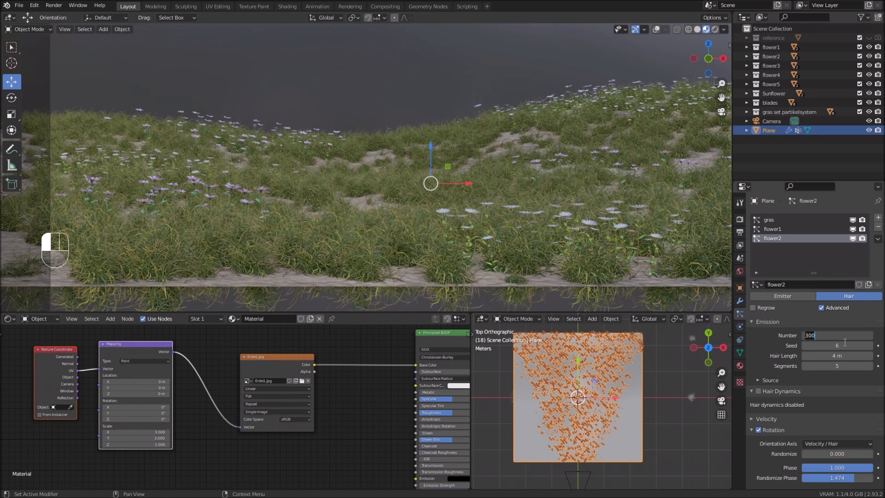
{"action": "type", "text": "100"}
{"action": "key", "text": "Return"}
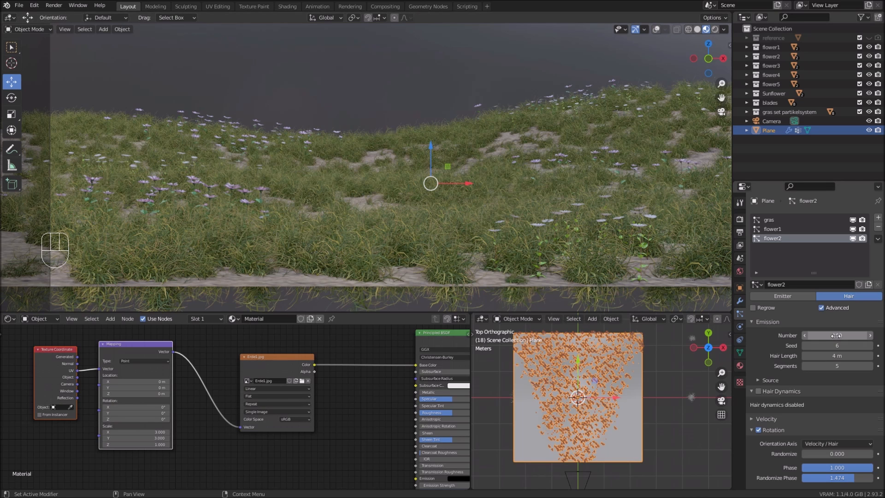
Step: Enable hair dynamics on the flower2 system with a stiffness of 2 and a vertex mass of 0.1 kg
{"action": "scroll", "coordinate": [830, 333], "scroll_direction": "down", "scroll_amount": 5}
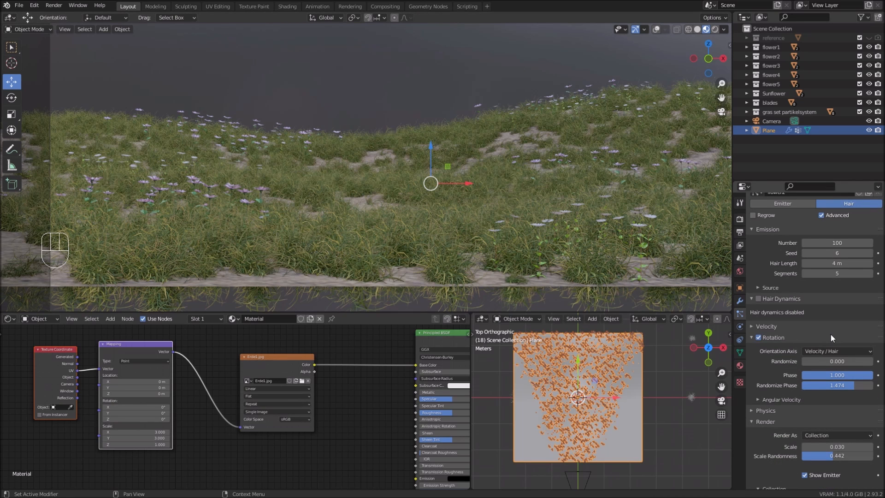
{"action": "scroll", "coordinate": [829, 337], "scroll_direction": "up", "scroll_amount": 3}
{"action": "scroll", "coordinate": [831, 334], "scroll_direction": "up", "scroll_amount": 2}
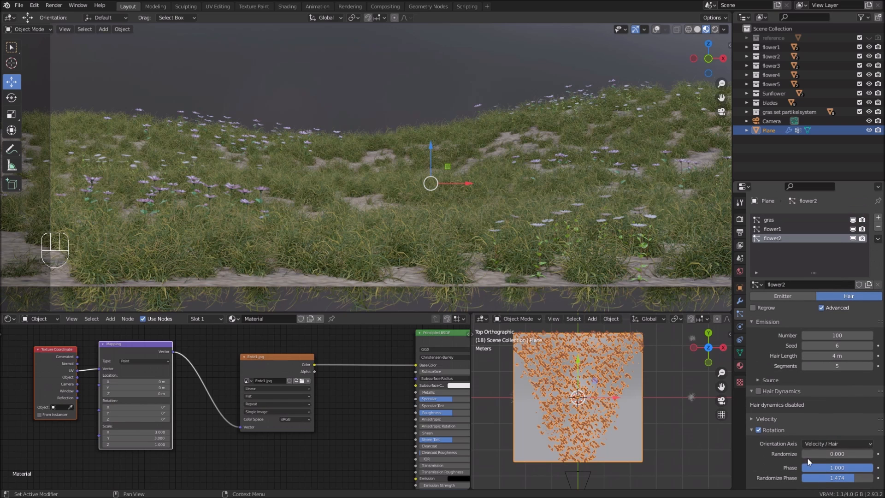
{"action": "left_click", "coordinate": [759, 391]}
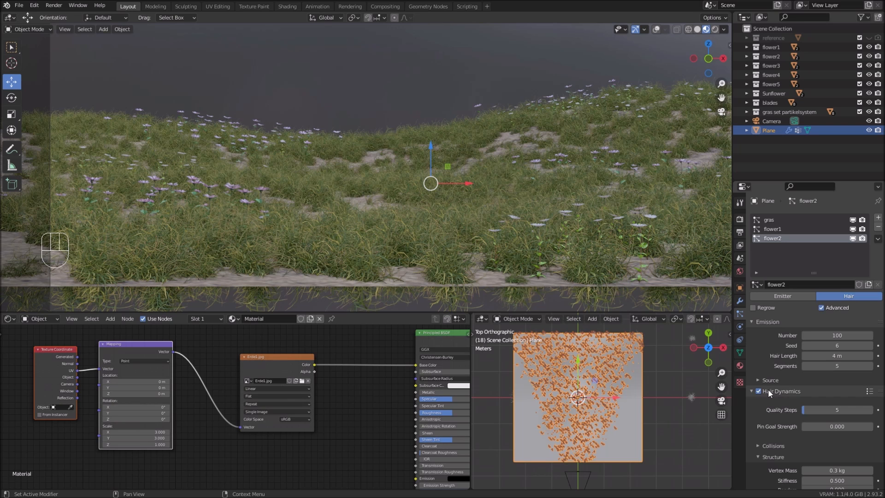
{"action": "scroll", "coordinate": [867, 381], "scroll_direction": "down", "scroll_amount": 3}
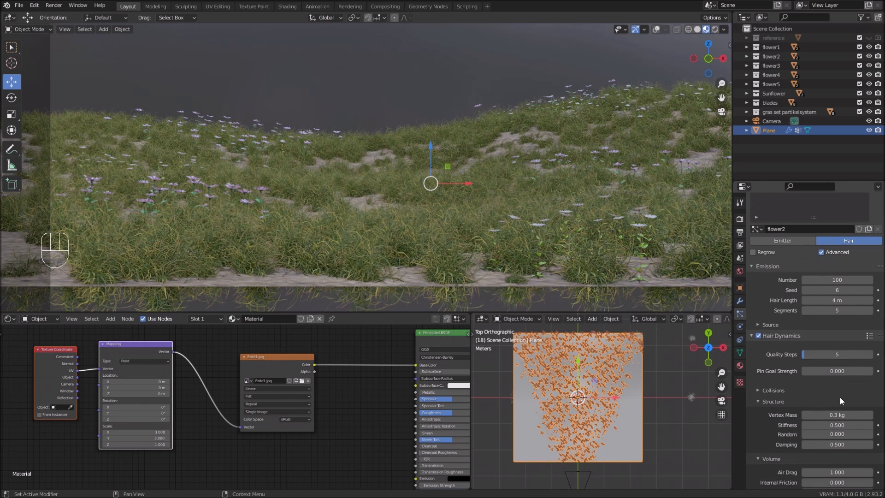
{"action": "scroll", "coordinate": [848, 406], "scroll_direction": "down", "scroll_amount": 2}
{"action": "left_click", "coordinate": [849, 389]}
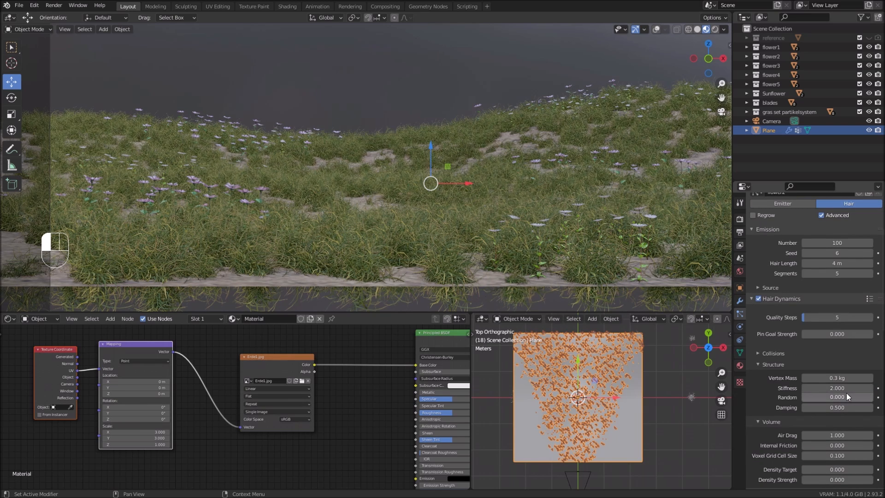
{"action": "left_click", "coordinate": [844, 378]}
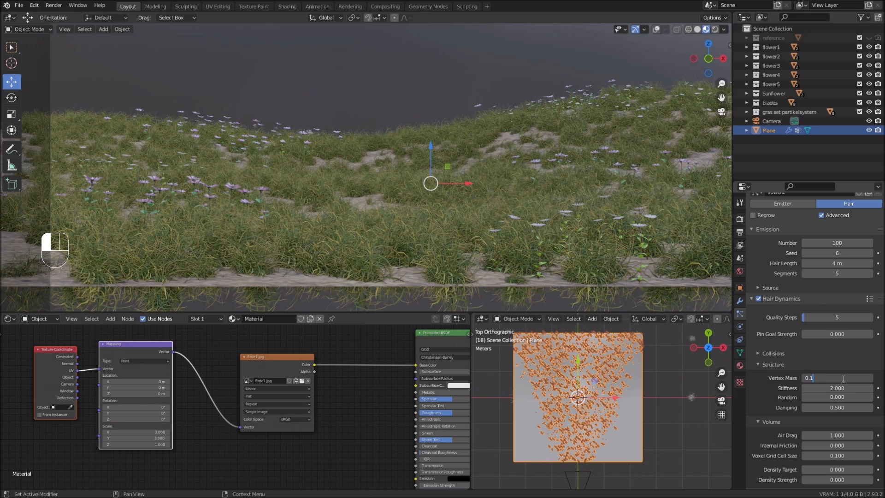
{"action": "key", "text": "Return"}
Step: Set the hair dynamics vertex mass of the flower1 system to 0.1 kg and reselect the flower2 system
{"action": "scroll", "coordinate": [817, 255], "scroll_direction": "up", "scroll_amount": 4}
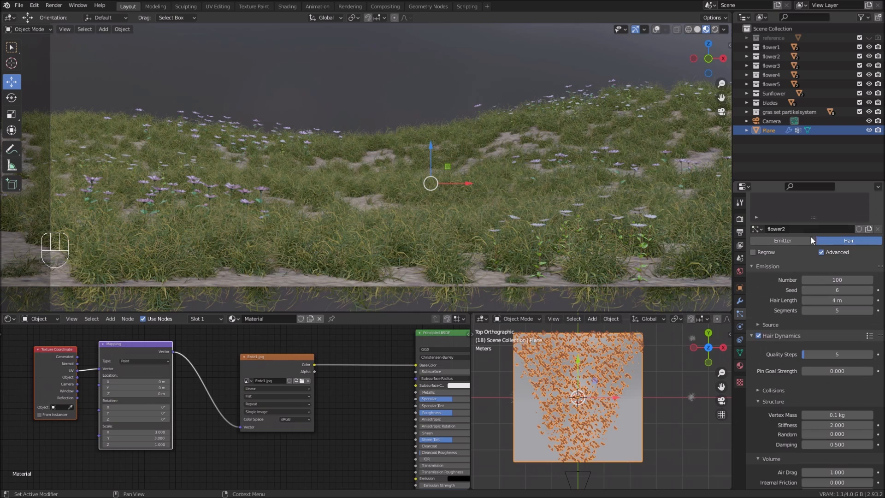
{"action": "left_click", "coordinate": [784, 213]}
{"action": "scroll", "coordinate": [817, 392], "scroll_direction": "down", "scroll_amount": 4}
{"action": "left_click", "coordinate": [864, 379]}
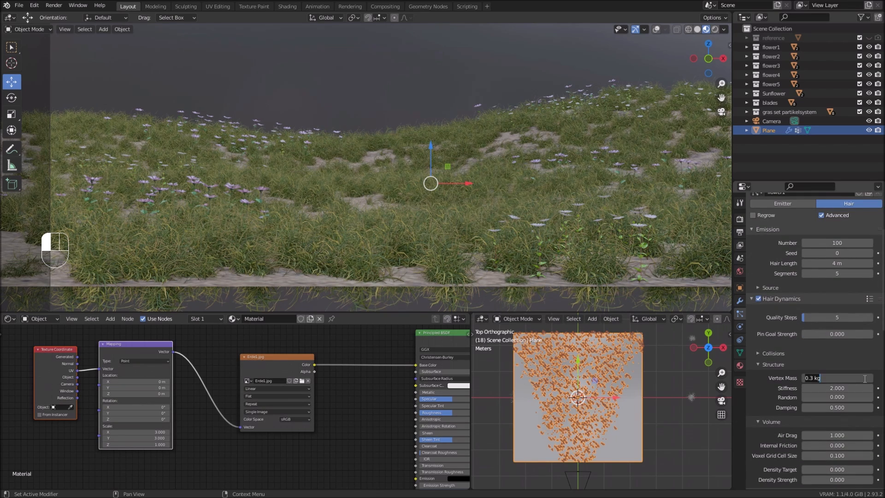
{"action": "key", "text": "Return"}
{"action": "scroll", "coordinate": [860, 375], "scroll_direction": "up", "scroll_amount": 5}
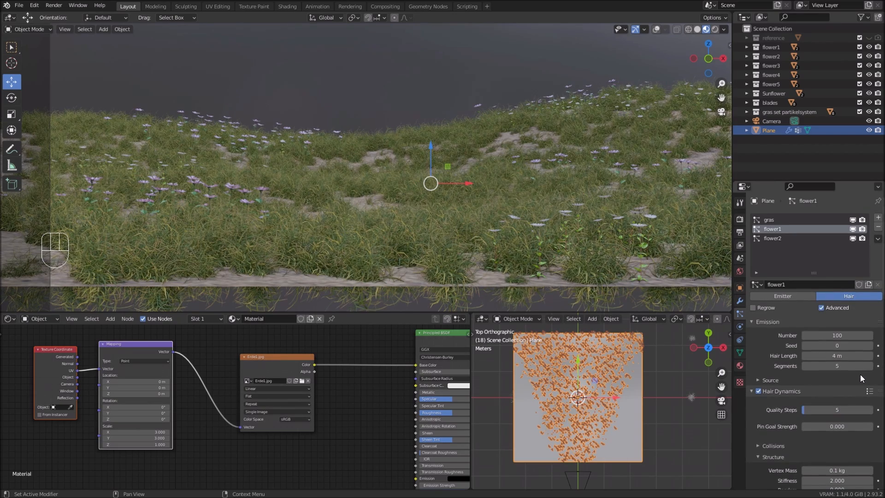
{"action": "left_click", "coordinate": [791, 238]}
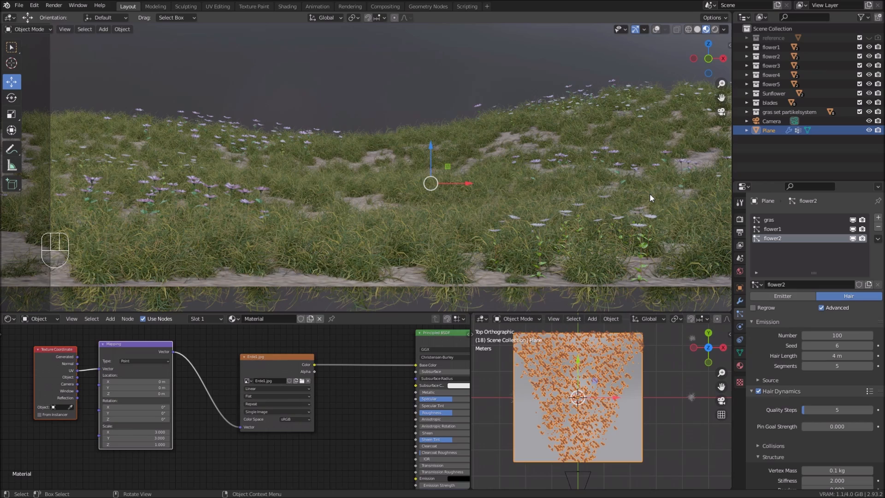
Step: Add a particle system named flower3 to the plane, using its own copy of the flower2 settings named flower3
{"action": "key", "text": "ctrl+alt"}
{"action": "key", "text": "ctrl+alt+F9"}
{"action": "left_click", "coordinate": [878, 217]}
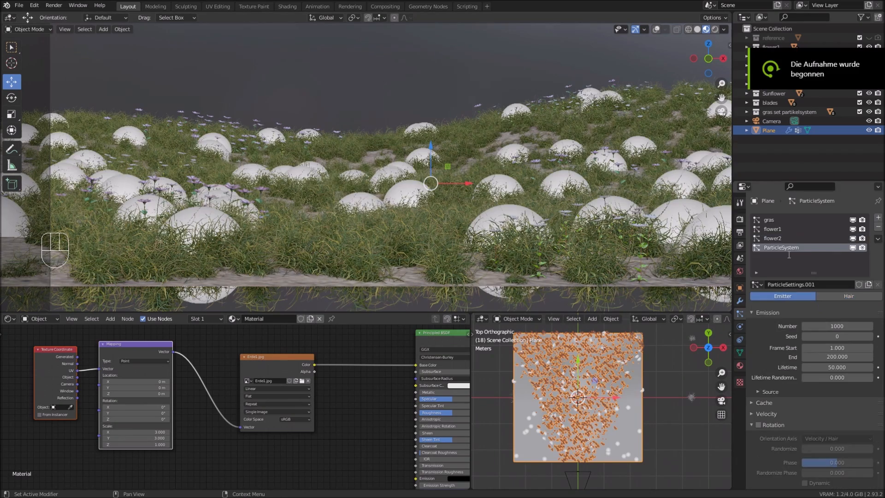
{"action": "double_click", "coordinate": [781, 247]}
{"action": "type", "text": "flower3"}
{"action": "key", "text": "Return"}
{"action": "scroll", "coordinate": [809, 259], "scroll_direction": "down", "scroll_amount": 2}
{"action": "left_click", "coordinate": [829, 259]}
{"action": "left_click", "coordinate": [756, 265]}
{"action": "left_click", "coordinate": [789, 288]}
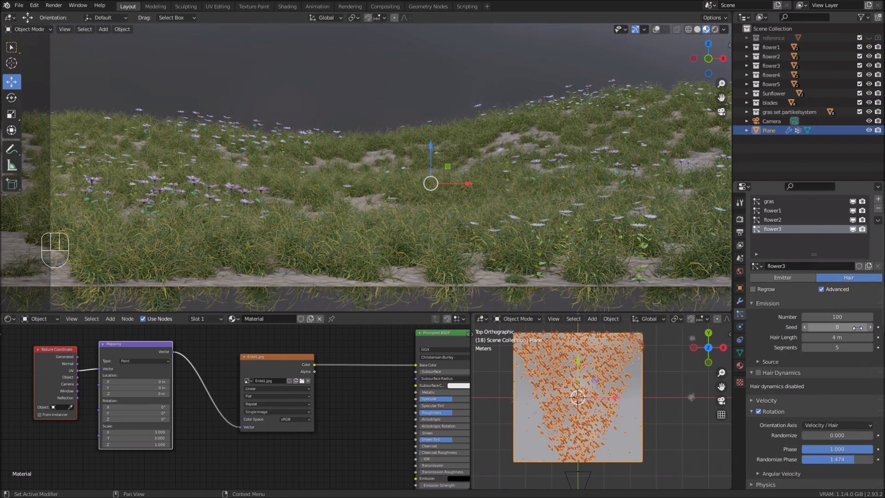
Step: Make the flower3 collection the instance collection rendered by the flower3 particle system
{"action": "scroll", "coordinate": [816, 323], "scroll_direction": "down", "scroll_amount": 3}
{"action": "scroll", "coordinate": [823, 341], "scroll_direction": "down", "scroll_amount": 10}
{"action": "left_click", "coordinate": [832, 347]}
{"action": "left_click", "coordinate": [835, 386]}
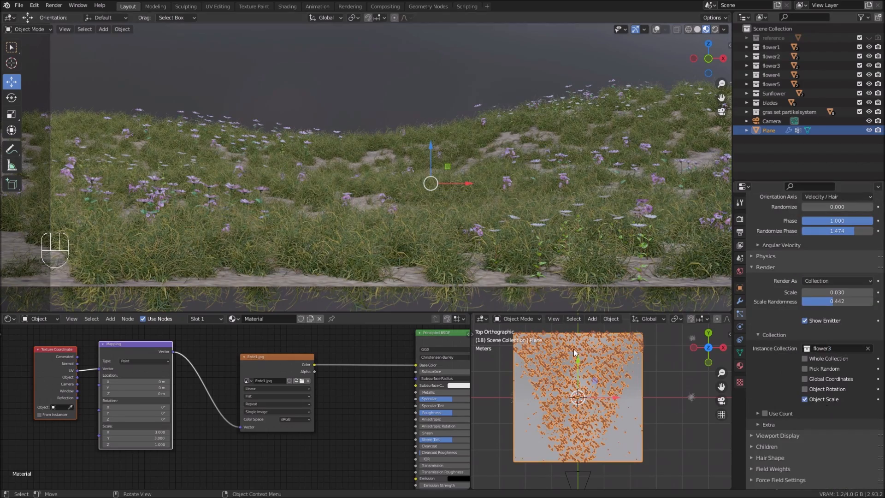
Step: Add a vertex group named flower3 to the plane
{"action": "left_click", "coordinate": [740, 352]}
{"action": "left_click", "coordinate": [878, 245]}
{"action": "double_click", "coordinate": [778, 276]}
{"action": "type", "text": "flower3"}
{"action": "key", "text": "Return"}
Step: Weight-paint a patch for the flower3 group from the plane's centre toward its front, and return to Object Mode
{"action": "left_click", "coordinate": [518, 319]}
{"action": "left_click", "coordinate": [519, 369]}
{"action": "left_click_drag", "start_coordinate": [584, 390], "coordinate": [575, 428]}
{"action": "left_click", "coordinate": [521, 320]}
{"action": "left_click", "coordinate": [521, 328]}
Step: Assign the flower3 vertex group as the flower3 system's density control and set its particle number to 200
{"action": "left_click", "coordinate": [740, 313]}
{"action": "scroll", "coordinate": [869, 398], "scroll_direction": "down", "scroll_amount": 20}
{"action": "left_click", "coordinate": [820, 387]}
{"action": "left_click", "coordinate": [818, 427]}
{"action": "scroll", "coordinate": [818, 415], "scroll_direction": "up", "scroll_amount": 20}
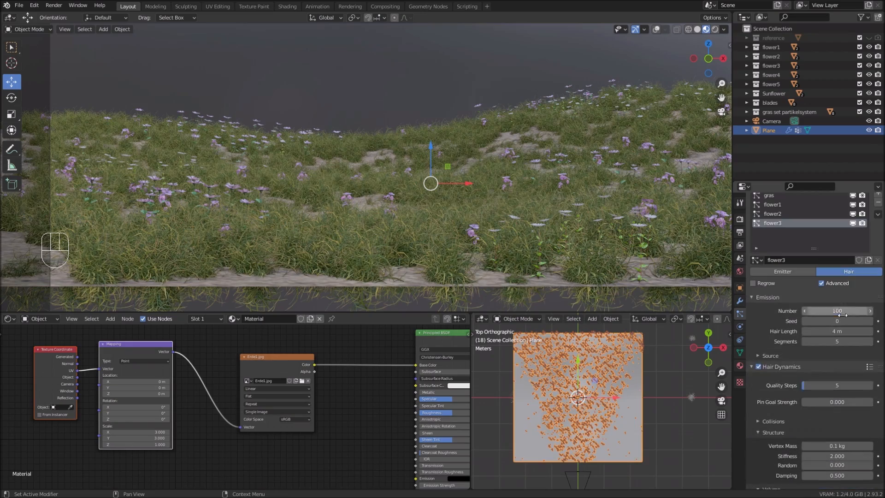
{"action": "double_click", "coordinate": [825, 310]}
{"action": "type", "text": "500"}
{"action": "key", "text": "Return"}
{"action": "scroll", "coordinate": [850, 418], "scroll_direction": "down", "scroll_amount": 8}
{"action": "scroll", "coordinate": [850, 420], "scroll_direction": "down", "scroll_amount": 1}
{"action": "scroll", "coordinate": [794, 367], "scroll_direction": "up", "scroll_amount": 14}
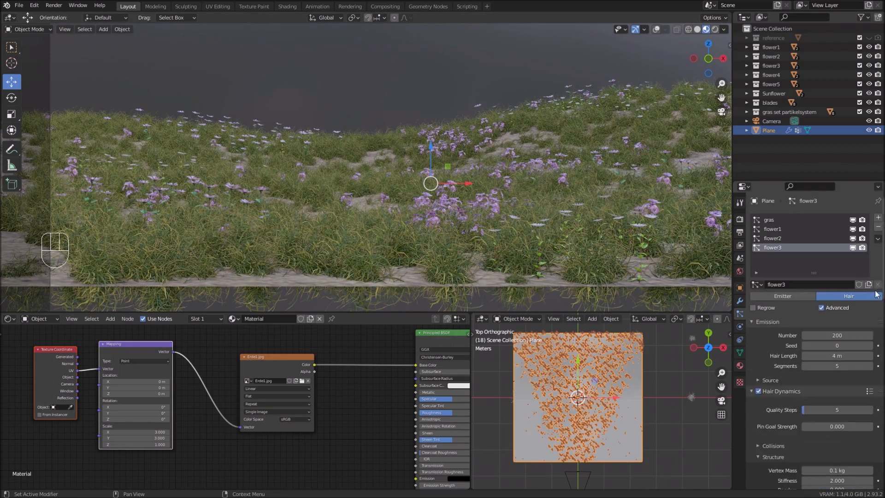
Step: Add a particle system named flower4, using its own copy of the flower2 settings named flower4
{"action": "left_click", "coordinate": [877, 217]}
{"action": "left_click", "coordinate": [849, 296]}
{"action": "left_click", "coordinate": [821, 308]}
{"action": "double_click", "coordinate": [807, 285]}
{"action": "double_click", "coordinate": [803, 257]}
{"action": "type", "text": "flower4"}
{"action": "key", "text": "Return"}
{"action": "left_click", "coordinate": [758, 284]}
{"action": "left_click", "coordinate": [781, 309]}
{"action": "left_click", "coordinate": [848, 284]}
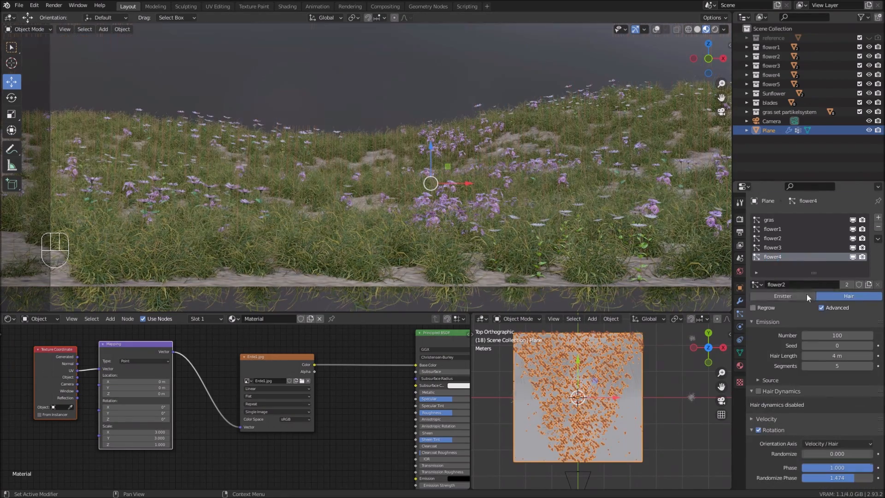
{"action": "double_click", "coordinate": [787, 284]}
{"action": "type", "text": "flower4"}
Step: Enable hair dynamics on the flower4 system with a vertex mass of 0.1 kg and a stiffness of 2
{"action": "scroll", "coordinate": [836, 356], "scroll_direction": "down", "scroll_amount": 10}
{"action": "scroll", "coordinate": [836, 356], "scroll_direction": "up", "scroll_amount": 6}
{"action": "left_click", "coordinate": [758, 316]}
{"action": "double_click", "coordinate": [846, 395]}
{"action": "type", "text": "0.1"}
{"action": "double_click", "coordinate": [839, 407]}
{"action": "type", "text": "2"}
Step: Increase the render scale of the flower4 particle system
{"action": "scroll", "coordinate": [824, 386], "scroll_direction": "up", "scroll_amount": 4}
{"action": "scroll", "coordinate": [843, 406], "scroll_direction": "down", "scroll_amount": 15}
{"action": "left_click_drag", "start_coordinate": [846, 439], "coordinate": [867, 439], "text": "shift"}
Step: Add a particle system named flower5, using its own copy of an existing flower's hair settings named flower5
{"action": "scroll", "coordinate": [849, 434], "scroll_direction": "up", "scroll_amount": 15}
{"action": "left_click", "coordinate": [878, 217]}
{"action": "double_click", "coordinate": [786, 266]}
{"action": "type", "text": "flower5"}
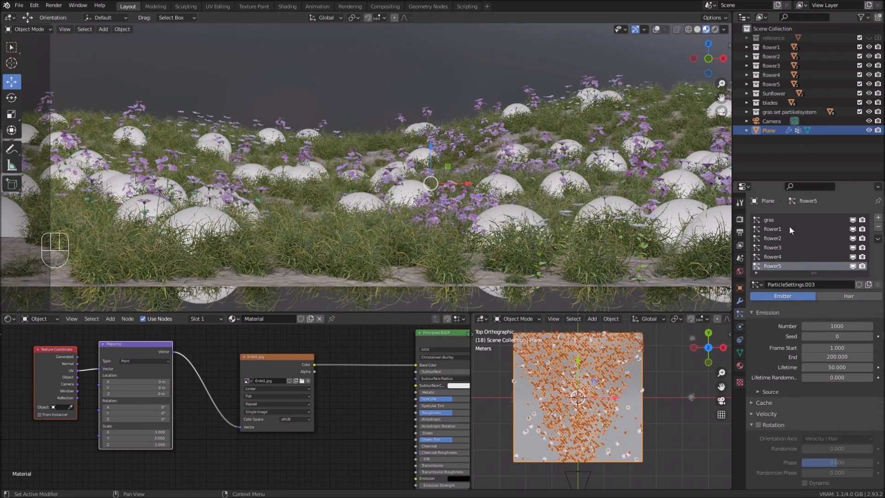
{"action": "left_click", "coordinate": [849, 296]}
{"action": "left_click", "coordinate": [757, 285]}
{"action": "left_click", "coordinate": [783, 316]}
{"action": "left_click", "coordinate": [849, 284]}
{"action": "left_click_drag", "start_coordinate": [782, 285], "coordinate": [826, 286]}
{"action": "type", "text": "5"}
{"action": "key", "text": "Return"}
Step: Enable hair dynamics on the flower5 system with a vertex mass of 0.1 kg
{"action": "scroll", "coordinate": [823, 323], "scroll_direction": "down", "scroll_amount": 6}
{"action": "left_click", "coordinate": [758, 280]}
{"action": "double_click", "coordinate": [842, 358]}
{"action": "type", "text": "0.1"}
Step: Make the flower5 collection the flower5 system's instance collection and raise its render scale to about 0.056
{"action": "scroll", "coordinate": [838, 373], "scroll_direction": "down", "scroll_amount": 13}
{"action": "left_click", "coordinate": [843, 422]}
{"action": "left_click", "coordinate": [836, 370]}
{"action": "scroll", "coordinate": [840, 323], "scroll_direction": "up", "scroll_amount": 18}
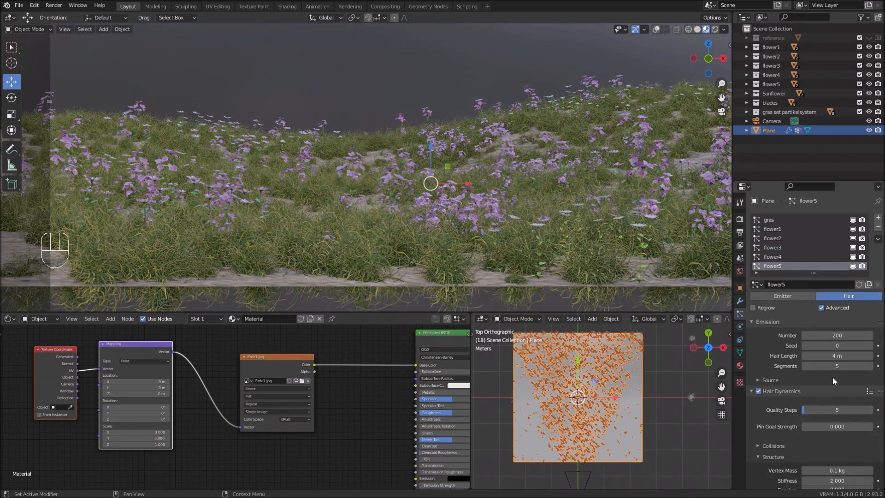
{"action": "scroll", "coordinate": [829, 401], "scroll_direction": "down", "scroll_amount": 17}
{"action": "scroll", "coordinate": [823, 444], "scroll_direction": "up", "scroll_amount": 5}
{"action": "scroll", "coordinate": [824, 445], "scroll_direction": "down", "scroll_amount": 6}
{"action": "scroll", "coordinate": [834, 369], "scroll_direction": "up", "scroll_amount": 1}
{"action": "left_click_drag", "start_coordinate": [836, 384], "coordinate": [858, 385], "text": "shift"}
Step: Add a vertex group named flower5 to the plane
{"action": "left_click", "coordinate": [740, 352]}
{"action": "left_click", "coordinate": [878, 245]}
{"action": "double_click", "coordinate": [798, 286]}
{"action": "type", "text": "flower5"}
{"action": "key", "text": "Return"}
Step: Weight-paint patches for the flower5 group near both back corners and along both side edges of the plane, and return to Object Mode
{"action": "left_click", "coordinate": [518, 319]}
{"action": "left_click", "coordinate": [518, 367]}
{"action": "left_click_drag", "start_coordinate": [559, 339], "coordinate": [523, 340]}
{"action": "left_click_drag", "start_coordinate": [607, 342], "coordinate": [628, 345]}
{"action": "left_click_drag", "start_coordinate": [533, 384], "coordinate": [540, 391]}
{"action": "left_click_drag", "start_coordinate": [624, 366], "coordinate": [620, 373]}
{"action": "left_click", "coordinate": [518, 318]}
{"action": "left_click", "coordinate": [520, 329]}
Step: Assign the flower5 vertex group as the density control of the flower5 particle system
{"action": "left_click", "coordinate": [740, 313]}
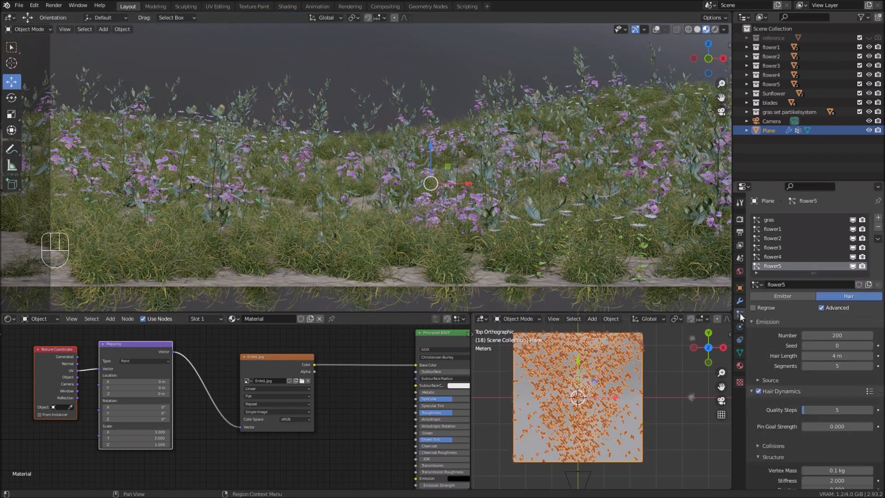
{"action": "scroll", "coordinate": [820, 392], "scroll_direction": "down", "scroll_amount": 17}
{"action": "left_click", "coordinate": [823, 395]}
{"action": "left_click", "coordinate": [818, 325]}
{"action": "scroll", "coordinate": [762, 347], "scroll_direction": "up", "scroll_amount": 15}
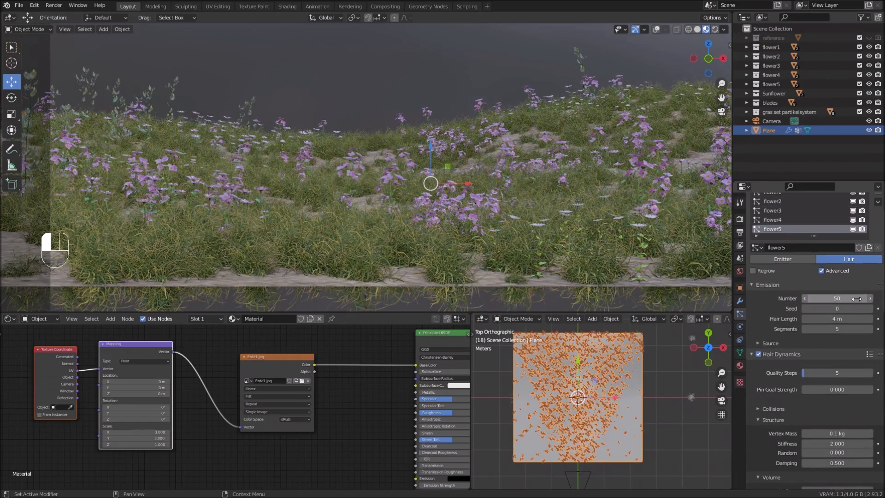
Step: Raise the flower5 system's randomize phase to 1.808
{"action": "scroll", "coordinate": [793, 345], "scroll_direction": "down", "scroll_amount": 14}
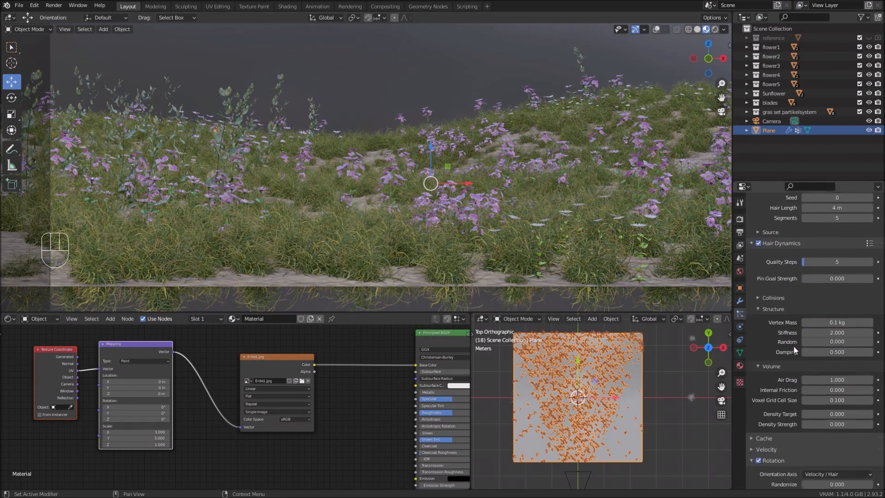
{"action": "left_click_drag", "start_coordinate": [845, 349], "coordinate": [840, 348]}
{"action": "left_click_drag", "start_coordinate": [844, 358], "coordinate": [844, 359]}
{"action": "scroll", "coordinate": [844, 358], "scroll_direction": "down", "scroll_amount": 3}
{"action": "left_click_drag", "start_coordinate": [844, 397], "coordinate": [877, 397]}
{"action": "left_click_drag", "start_coordinate": [843, 335], "coordinate": [848, 336]}
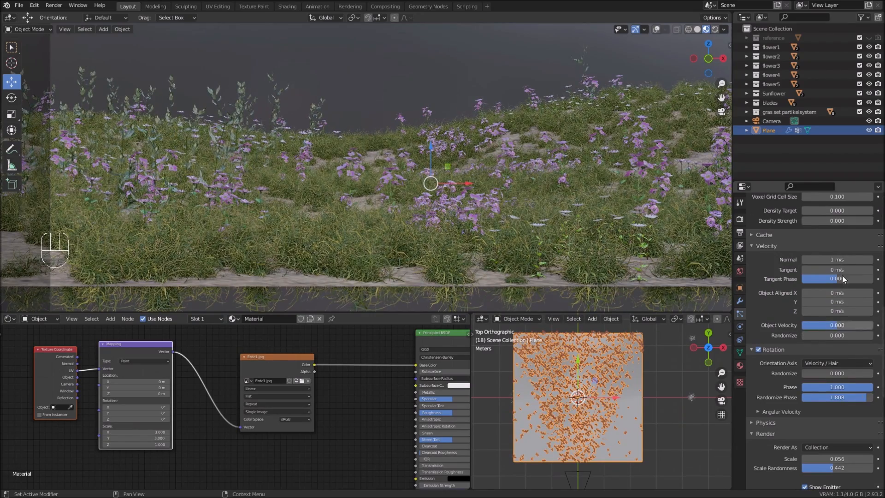
{"action": "scroll", "coordinate": [778, 303], "scroll_direction": "down", "scroll_amount": 9}
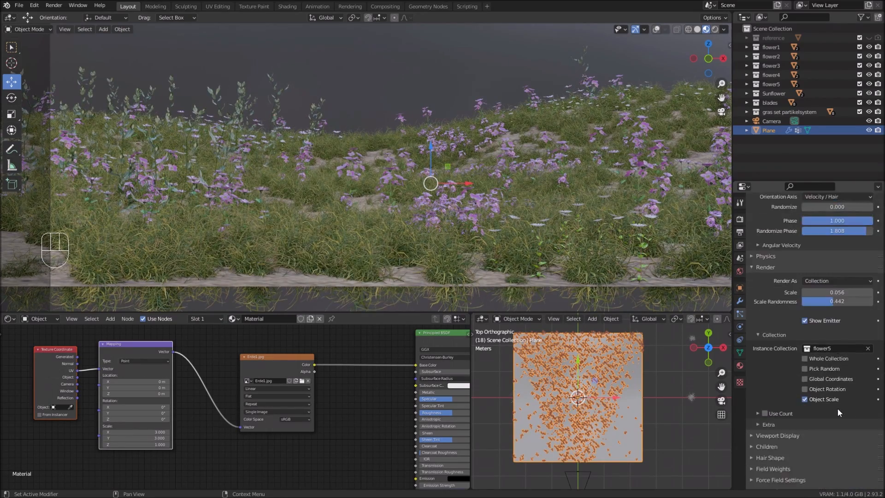
Step: Add a particle system named Sunflower to the plane and assign it existing flower hair settings
{"action": "scroll", "coordinate": [837, 408], "scroll_direction": "up", "scroll_amount": 20}
{"action": "left_click", "coordinate": [877, 217]}
{"action": "double_click", "coordinate": [788, 277]}
{"action": "type", "text": "Sunflower"}
{"action": "key", "text": "Return"}
{"action": "left_click", "coordinate": [757, 303]}
{"action": "left_click", "coordinate": [775, 346]}
Step: Make the assigned particle settings an independent copy named sunflower
{"action": "left_click", "coordinate": [849, 302]}
{"action": "left_click_drag", "start_coordinate": [800, 304], "coordinate": [743, 309]}
{"action": "type", "text": "sunflo"}
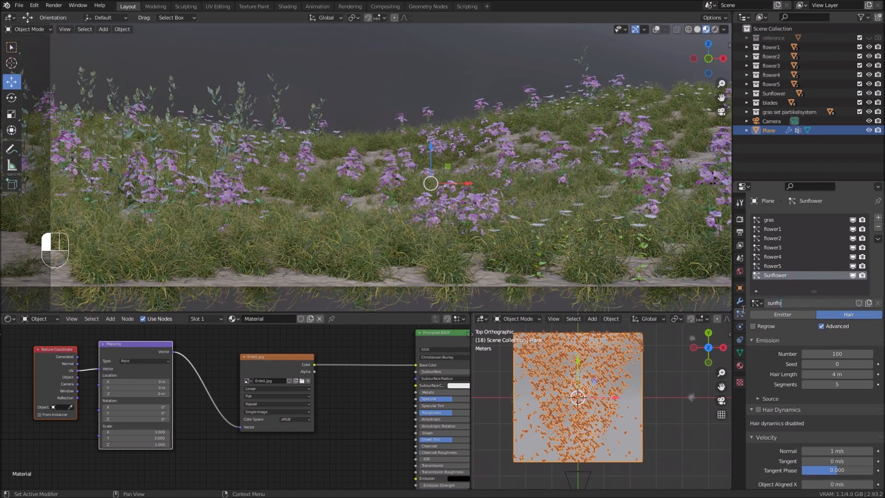
{"action": "type", "text": "wer"}
{"action": "key", "text": "Return"}
Step: Instance the Sunflower collection on the sunflower system and reduce its scale to about 0.051
{"action": "scroll", "coordinate": [837, 328], "scroll_direction": "down", "scroll_amount": 15}
{"action": "left_click", "coordinate": [837, 429]}
{"action": "left_click", "coordinate": [825, 407]}
{"action": "left_click_drag", "start_coordinate": [843, 373], "coordinate": [821, 373], "text": "shift"}
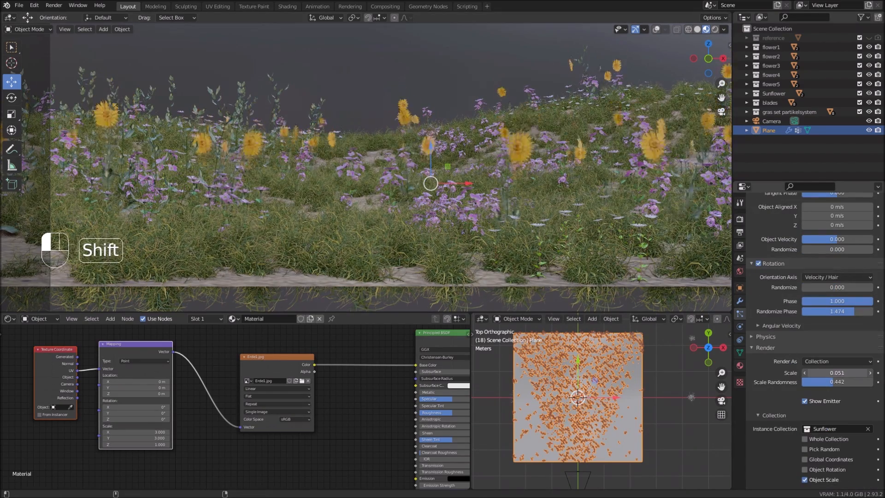
Step: Add a vertex group named sunflower, weight-paint patches toward both back corners and one side of the plane, and return to Object Mode
{"action": "left_click", "coordinate": [740, 353]}
{"action": "left_click", "coordinate": [518, 319]}
{"action": "left_click", "coordinate": [519, 368]}
{"action": "left_click_drag", "start_coordinate": [599, 338], "coordinate": [616, 350]}
{"action": "left_click_drag", "start_coordinate": [548, 351], "coordinate": [541, 359]}
{"action": "left_click", "coordinate": [612, 392]}
{"action": "left_click", "coordinate": [518, 319]}
{"action": "left_click", "coordinate": [519, 329]}
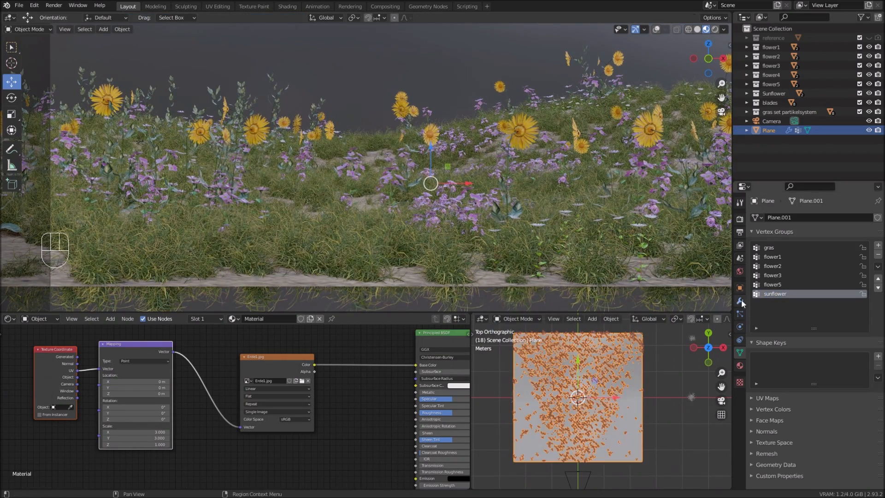
Step: Assign the sunflower vertex group as the density control of the Sunflower particle system
{"action": "left_click", "coordinate": [739, 314]}
{"action": "scroll", "coordinate": [820, 388], "scroll_direction": "down", "scroll_amount": 15}
{"action": "left_click", "coordinate": [821, 387]}
{"action": "left_click", "coordinate": [820, 445]}
{"action": "scroll", "coordinate": [546, 189], "scroll_direction": "down", "scroll_amount": 2}
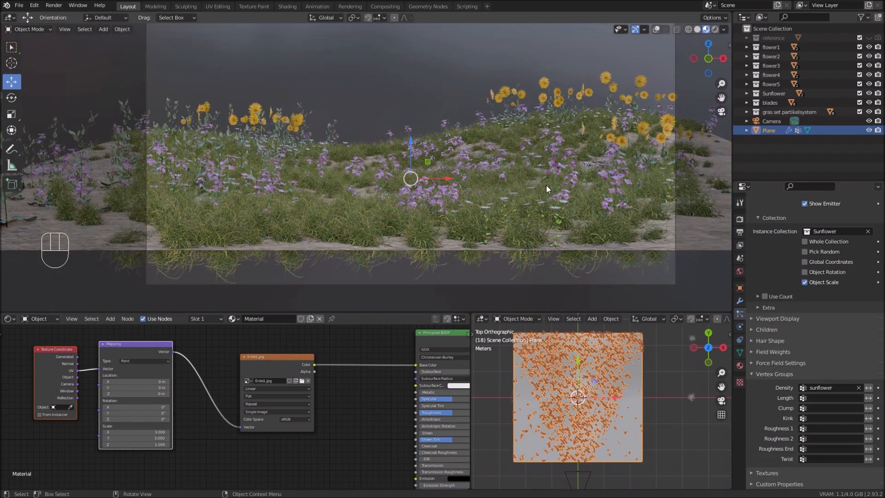
{"action": "middle_click_drag", "start_coordinate": [546, 189], "coordinate": [501, 171], "text": "shift"}
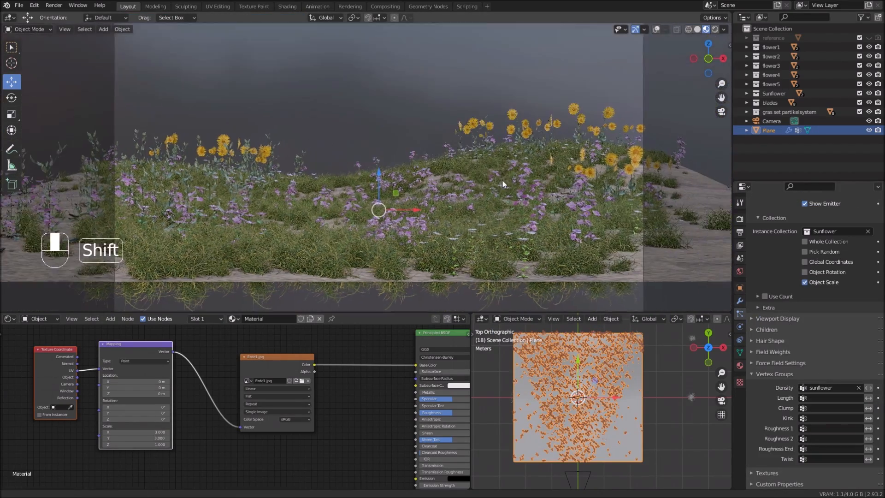
Step: Set the Sunflower system's rotation randomize to 0.641, randomize phase to 1.526, and object-aligned velocity to -0.056 m/s in X and 0.154 m/s in Y
{"action": "scroll", "coordinate": [788, 303], "scroll_direction": "up", "scroll_amount": 10}
{"action": "left_click_drag", "start_coordinate": [837, 300], "coordinate": [856, 299]}
{"action": "scroll", "coordinate": [835, 322], "scroll_direction": "up", "scroll_amount": 7}
{"action": "mouse_move", "coordinate": [835, 333]}
{"action": "left_mouse_down"}
{"action": "mouse_move", "coordinate": [848, 332]}
{"action": "mouse_move", "coordinate": [830, 324]}
{"action": "left_mouse_up"}
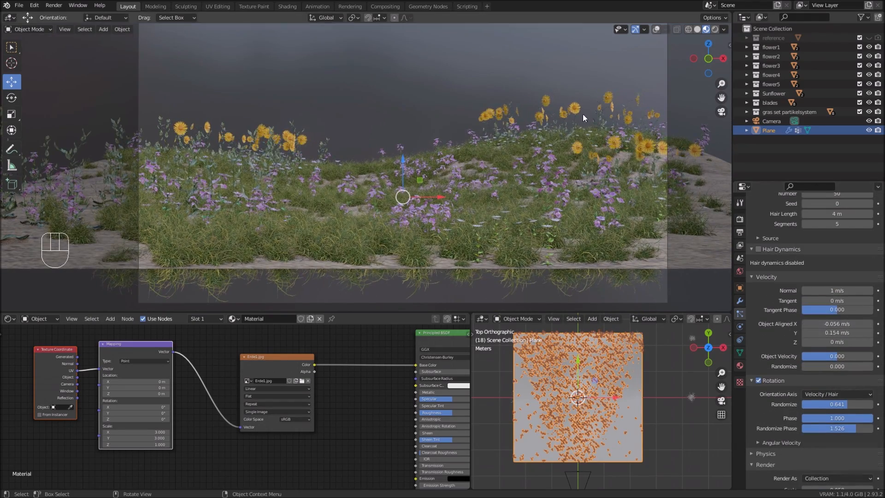
Step: Set the Sunflower system's particle number to 60 and its seed to 4
{"action": "scroll", "coordinate": [838, 322], "scroll_direction": "up", "scroll_amount": 7}
{"action": "double_click", "coordinate": [842, 324]}
{"action": "type", "text": "100"}
{"action": "double_click", "coordinate": [843, 323]}
{"action": "type", "text": "60"}
{"action": "key", "text": "Return"}
{"action": "left_click", "coordinate": [870, 334]}
{"action": "left_click", "coordinate": [871, 335]}
{"action": "left_click", "coordinate": [871, 335]}
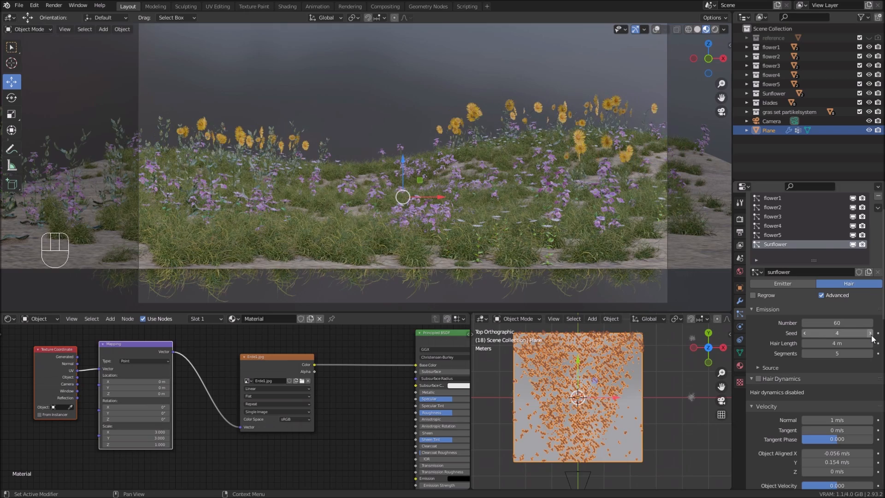
Step: Add a particle system named blades to the plane and make it a hair system
{"action": "scroll", "coordinate": [820, 250], "scroll_direction": "up", "scroll_amount": 2}
{"action": "left_click_drag", "start_coordinate": [814, 291], "coordinate": [814, 319]}
{"action": "left_click", "coordinate": [877, 218]}
{"action": "double_click", "coordinate": [795, 285]}
{"action": "type", "text": "blades"}
{"action": "key", "text": "Return"}
{"action": "left_click", "coordinate": [849, 342]}
{"action": "scroll", "coordinate": [844, 336], "scroll_direction": "down", "scroll_amount": 4}
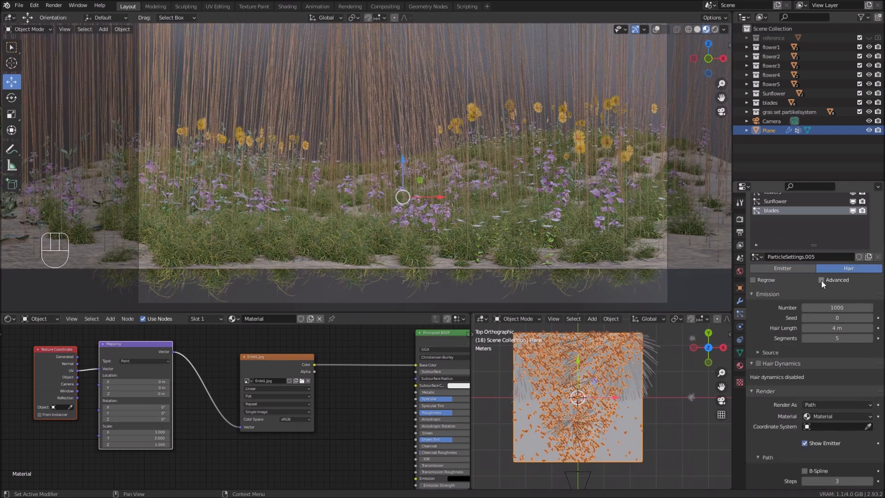
Step: Enable advanced settings for the new blades system and set its particle number to 100
{"action": "left_click", "coordinate": [822, 281]}
{"action": "double_click", "coordinate": [837, 306]}
{"action": "type", "text": "100"}
{"action": "key", "text": "Return"}
{"action": "left_click", "coordinate": [869, 256]}
{"action": "double_click", "coordinate": [833, 260]}
Step: Assign existing flower particle settings to the blades system and rename their copy blades
{"action": "left_click", "coordinate": [757, 257]}
{"action": "left_click", "coordinate": [804, 272]}
{"action": "double_click", "coordinate": [810, 258]}
{"action": "type", "text": "blades"}
{"action": "key", "text": "Return"}
Step: Clear the blades system's density vertex group and instance the blades collection on it
{"action": "scroll", "coordinate": [830, 323], "scroll_direction": "down", "scroll_amount": 20}
{"action": "left_click", "coordinate": [835, 389]}
{"action": "left_click", "coordinate": [829, 401]}
{"action": "left_click", "coordinate": [835, 232]}
{"action": "left_click", "coordinate": [833, 246]}
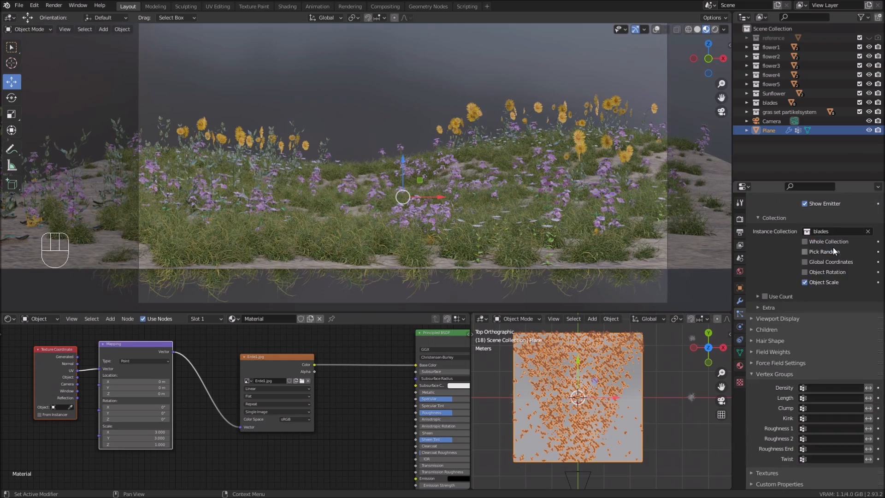
Step: Increase the blades system's instance scale and set its rotation orientation axis to Object Y
{"action": "scroll", "coordinate": [787, 332], "scroll_direction": "up", "scroll_amount": 13}
{"action": "left_click_drag", "start_coordinate": [833, 416], "coordinate": [850, 416], "text": "shift"}
{"action": "scroll", "coordinate": [826, 364], "scroll_direction": "up", "scroll_amount": 2}
{"action": "left_click", "coordinate": [829, 356]}
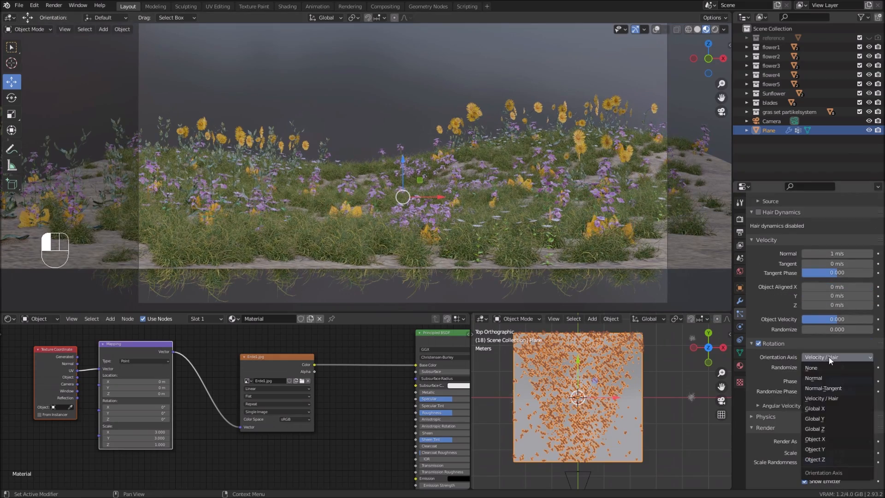
{"action": "left_click", "coordinate": [834, 442]}
Step: Set the blades system's particle number to 1000
{"action": "scroll", "coordinate": [588, 402], "scroll_direction": "up", "scroll_amount": 10}
{"action": "middle_click_drag", "start_coordinate": [588, 402], "coordinate": [603, 367], "text": "shift"}
{"action": "middle_click_drag", "start_coordinate": [325, 212], "coordinate": [415, 208]}
{"action": "scroll", "coordinate": [388, 203], "scroll_direction": "up", "scroll_amount": 5}
{"action": "left_click_drag", "start_coordinate": [853, 382], "coordinate": [831, 391]}
{"action": "scroll", "coordinate": [540, 223], "scroll_direction": "down", "scroll_amount": 6}
{"action": "middle_click_drag", "start_coordinate": [540, 223], "coordinate": [512, 231]}
{"action": "middle_click_drag", "start_coordinate": [513, 230], "coordinate": [540, 178], "text": "shift"}
{"action": "scroll", "coordinate": [771, 289], "scroll_direction": "up", "scroll_amount": 5}
{"action": "left_click", "coordinate": [833, 249]}
{"action": "type", "text": "1000"}
{"action": "key", "text": "Return"}
Step: Set the blades system's scale to 0.064, rotation phase to 0 and randomize phase to 0.192
{"action": "scroll", "coordinate": [837, 322], "scroll_direction": "down", "scroll_amount": 6}
{"action": "left_click_drag", "start_coordinate": [836, 434], "coordinate": [810, 435], "text": "shift"}
{"action": "left_click", "coordinate": [833, 363]}
{"action": "type", "text": "0"}
{"action": "key", "text": "Return"}
{"action": "left_click_drag", "start_coordinate": [835, 373], "coordinate": [800, 373]}
{"action": "middle_click_drag", "start_coordinate": [414, 185], "coordinate": [447, 188]}
{"action": "scroll", "coordinate": [594, 401], "scroll_direction": "down", "scroll_amount": 6}
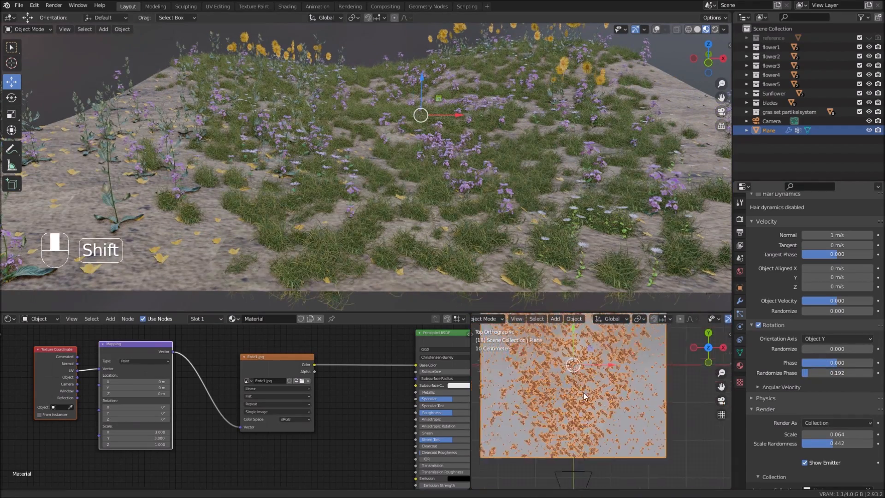
Step: Add a vertex group named blades to the plane
{"action": "left_click", "coordinate": [740, 353]}
{"action": "left_click", "coordinate": [878, 246]}
{"action": "double_click", "coordinate": [774, 303]}
{"action": "type", "text": "blades"}
{"action": "key", "text": "Return"}
Step: Weight-paint scattered patches for the blades group across the plane, and return to Object Mode
{"action": "left_click", "coordinate": [486, 319]}
{"action": "left_click", "coordinate": [483, 369]}
{"action": "left_click", "coordinate": [604, 466]}
{"action": "left_click", "coordinate": [612, 407]}
{"action": "left_click", "coordinate": [601, 383]}
{"action": "left_click", "coordinate": [553, 394]}
{"action": "left_click", "coordinate": [540, 361]}
{"action": "mouse_move", "coordinate": [646, 422]}
{"action": "left_mouse_down"}
{"action": "mouse_move", "coordinate": [646, 405]}
{"action": "mouse_move", "coordinate": [645, 418]}
{"action": "left_mouse_up"}
{"action": "left_click_drag", "start_coordinate": [530, 401], "coordinate": [534, 407]}
{"action": "left_click", "coordinate": [509, 319]}
{"action": "left_click", "coordinate": [509, 333]}
Step: Assign the blades vertex group as the density control of the blades particle system
{"action": "left_click", "coordinate": [740, 314]}
{"action": "scroll", "coordinate": [842, 417], "scroll_direction": "down", "scroll_amount": 5}
{"action": "scroll", "coordinate": [842, 416], "scroll_direction": "down", "scroll_amount": 8}
{"action": "left_click", "coordinate": [838, 409]}
{"action": "left_click", "coordinate": [834, 372]}
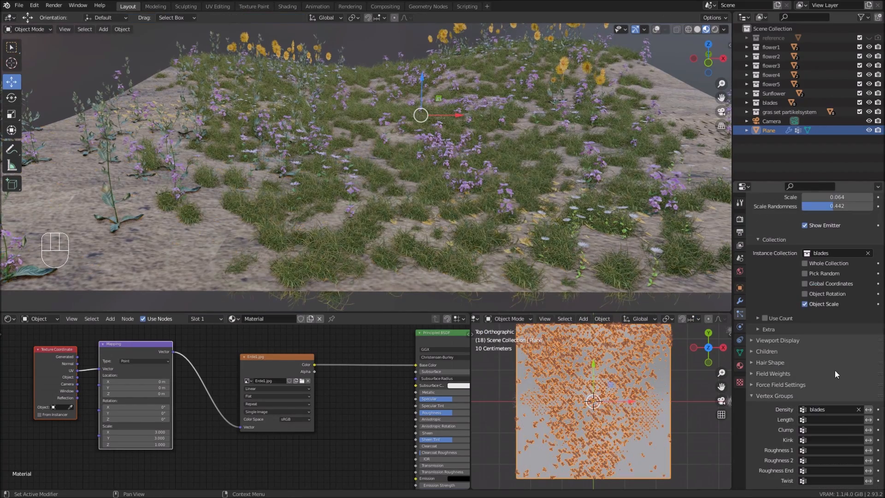
Step: Set the blades system's scale to 0.077 and its scale randomness to 0.712
{"action": "scroll", "coordinate": [839, 311], "scroll_direction": "up", "scroll_amount": 7}
{"action": "left_click_drag", "start_coordinate": [838, 327], "coordinate": [852, 326], "text": "shift"}
{"action": "left_click_drag", "start_coordinate": [838, 335], "coordinate": [802, 321], "text": "shift"}
{"action": "scroll", "coordinate": [837, 295], "scroll_direction": "up", "scroll_amount": 3}
{"action": "scroll", "coordinate": [818, 288], "scroll_direction": "up", "scroll_amount": 5}
{"action": "scroll", "coordinate": [818, 287], "scroll_direction": "up", "scroll_amount": 4}
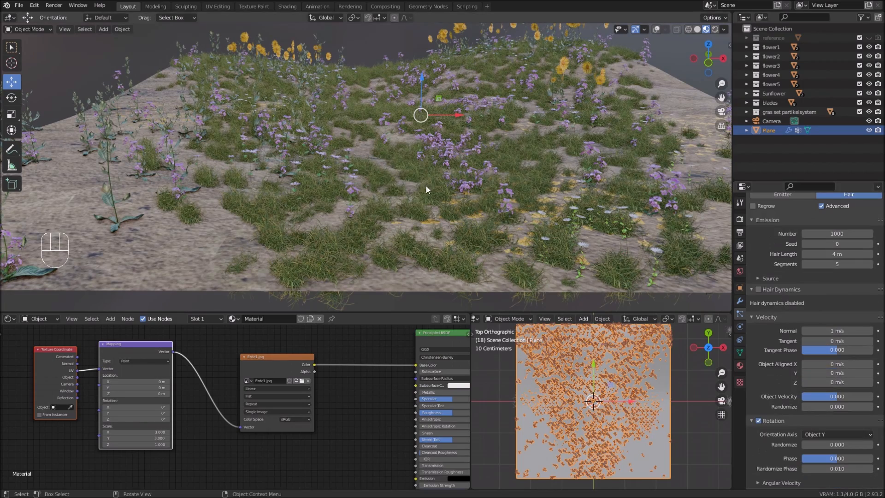
Step: Set the blades system's randomize phase to 0.3 and return to the camera view
{"action": "middle_click_drag", "start_coordinate": [556, 234], "coordinate": [582, 250], "text": "shift"}
{"action": "scroll", "coordinate": [582, 250], "scroll_direction": "up", "scroll_amount": 2}
{"action": "scroll", "coordinate": [841, 396], "scroll_direction": "down", "scroll_amount": 4}
{"action": "left_click", "coordinate": [844, 414]}
{"action": "type", "text": "0.3"}
{"action": "key", "text": "Return"}
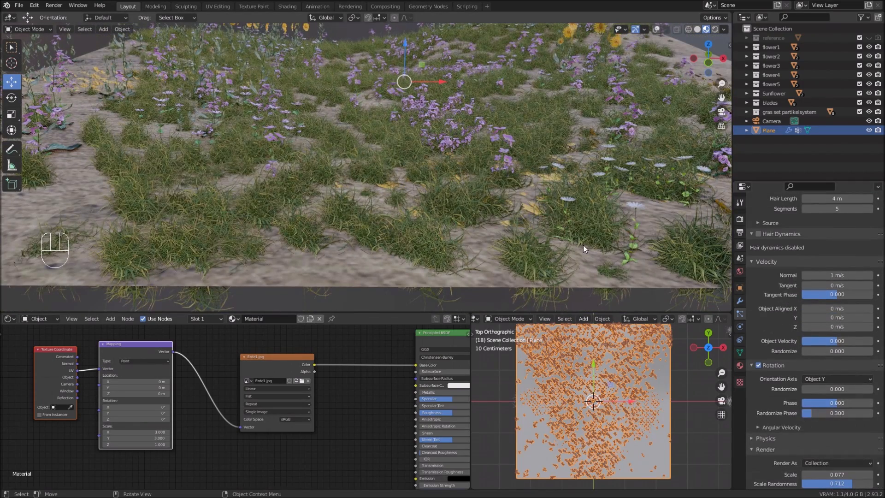
{"action": "key", "text": "KP_0"}
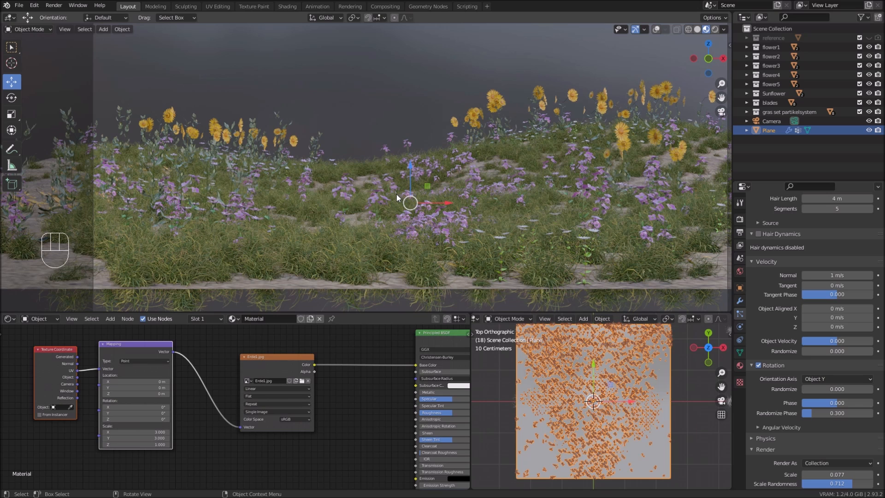
Step: Add a Wind force field at the scene origin and raise it to about 0.59 m along Z
{"action": "scroll", "coordinate": [547, 344], "scroll_direction": "down", "scroll_amount": 2}
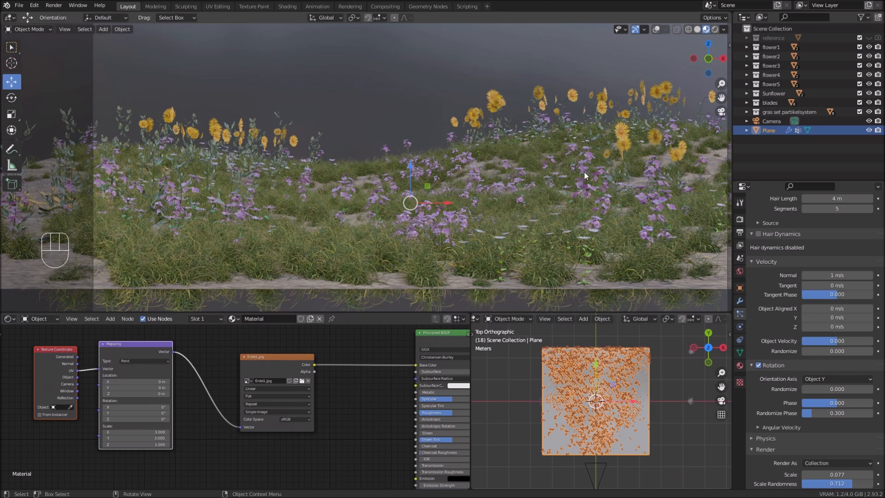
{"action": "key", "text": "shift+a"}
{"action": "mouse_move", "coordinate": [578, 378]}
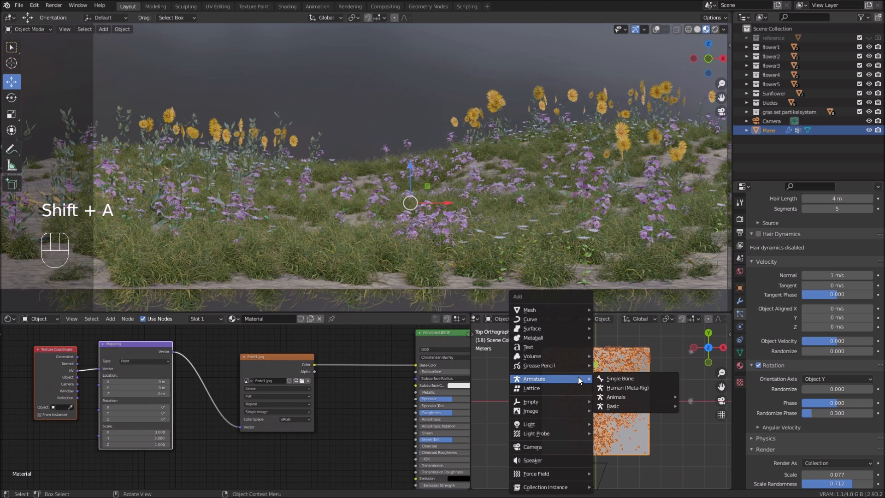
{"action": "mouse_move", "coordinate": [562, 474]}
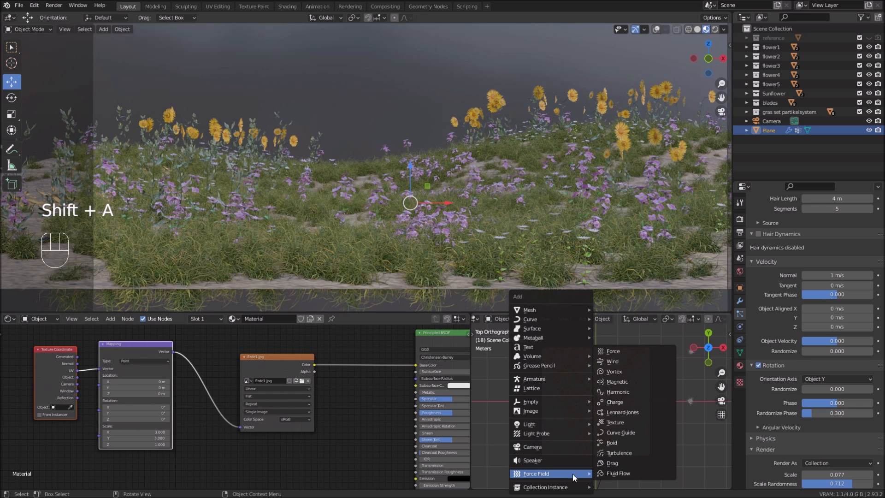
{"action": "left_click", "coordinate": [623, 362]}
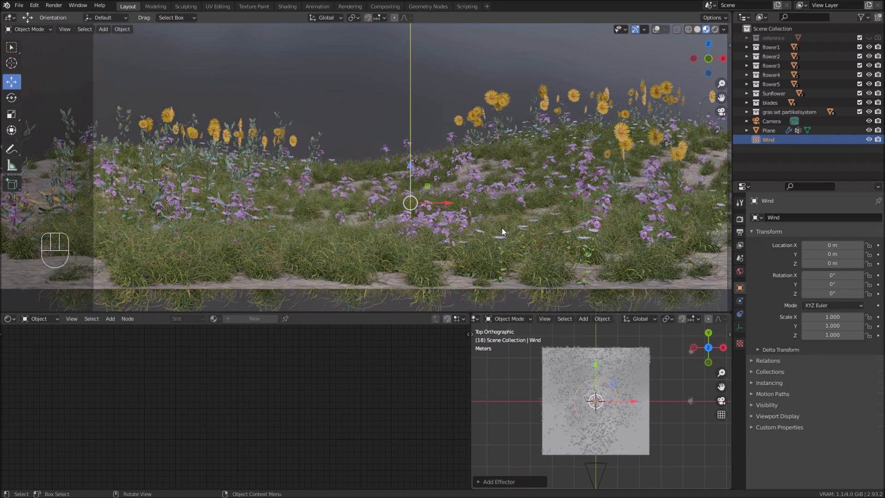
{"action": "middle_click_drag", "start_coordinate": [610, 404], "coordinate": [615, 355]}
{"action": "left_click_drag", "start_coordinate": [597, 366], "coordinate": [600, 356]}
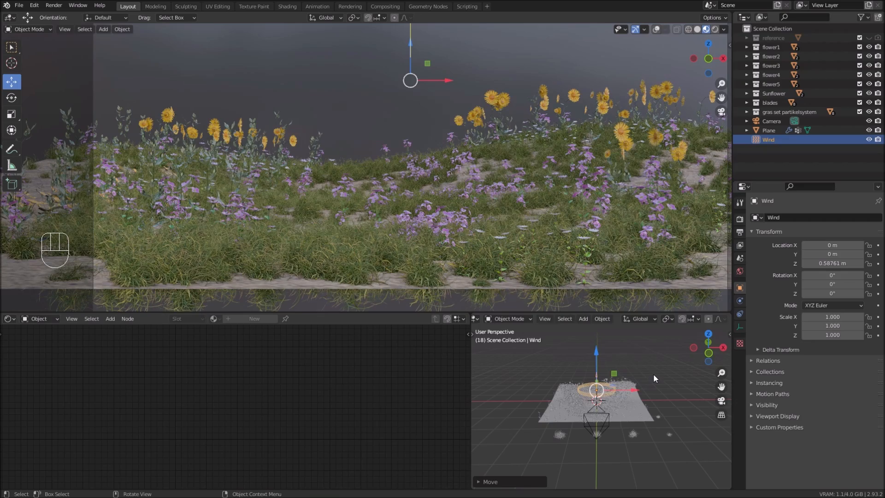
Step: Rotate the wind field 90° about the Y axis and move it beside the plane to about -3.19 m in X
{"action": "key", "text": "r"}
{"action": "key", "text": "y"}
{"action": "type", "text": "90"}
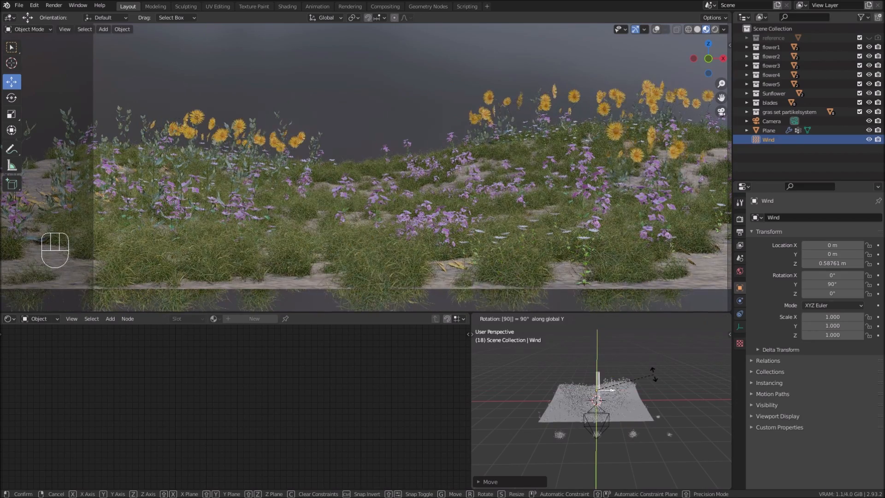
{"action": "key", "text": "Return"}
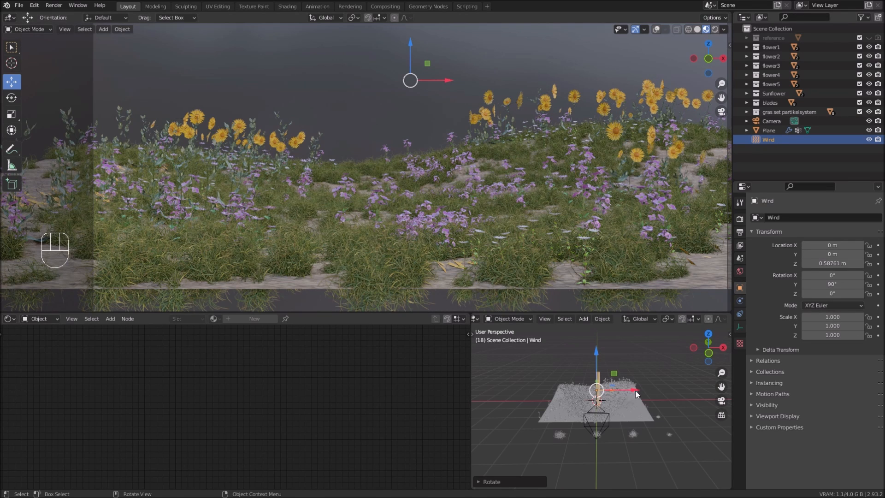
{"action": "key", "text": "g"}
{"action": "key", "text": "x"}
{"action": "left_click", "coordinate": [567, 398]}
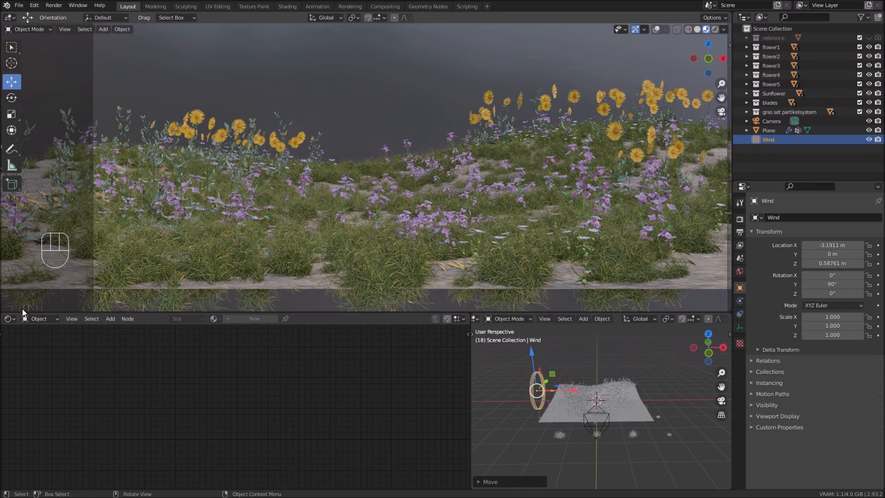
Step: Split off a strip below the main viewport as a Timeline editor and go to the first frame
{"action": "left_click_drag", "start_coordinate": [6, 315], "coordinate": [10, 271]}
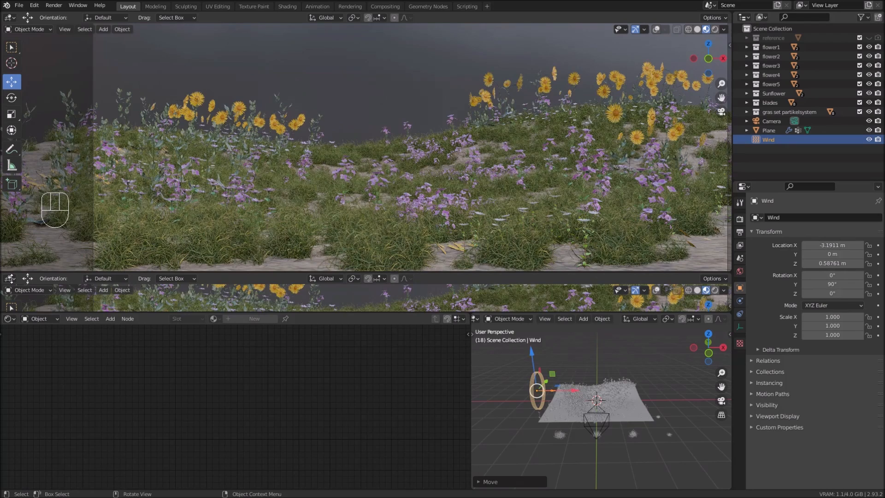
{"action": "left_click", "coordinate": [11, 279]}
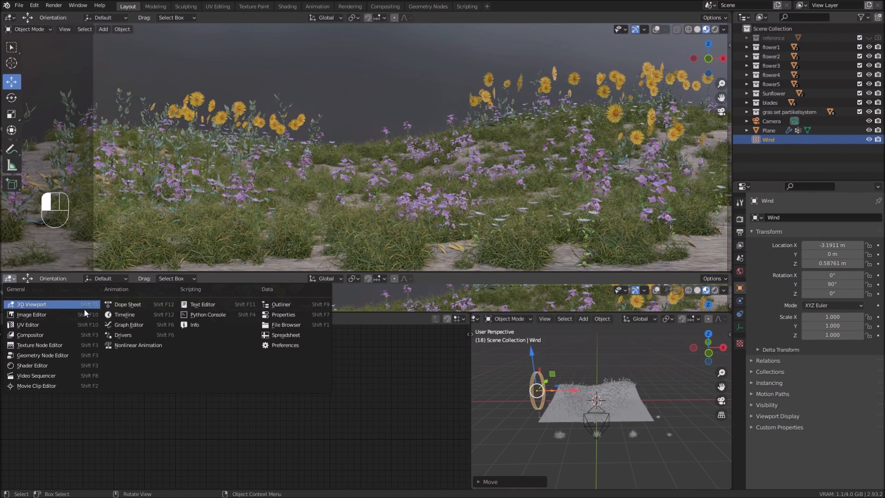
{"action": "left_click", "coordinate": [116, 314]}
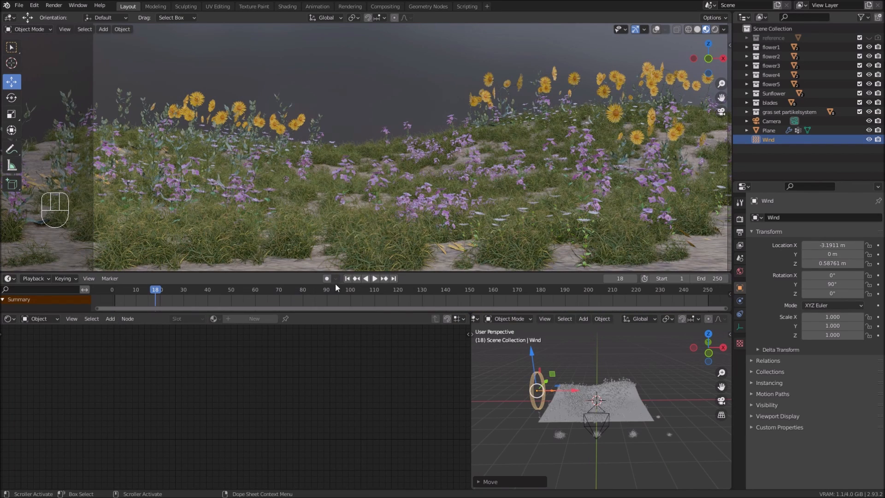
{"action": "left_click", "coordinate": [347, 279]}
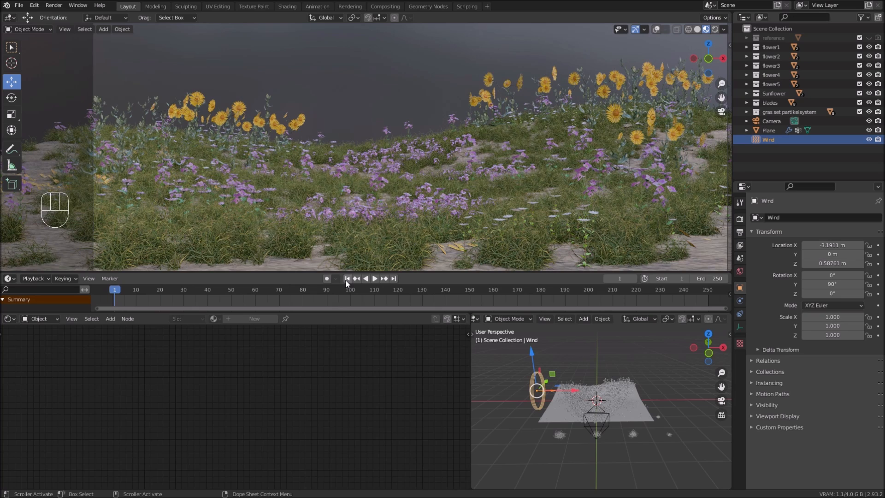
Step: Switch the main viewport to Solid shading and hide the plane's gras, flower1, flower2 and flower4 particle systems in the viewport
{"action": "left_click", "coordinate": [698, 30]}
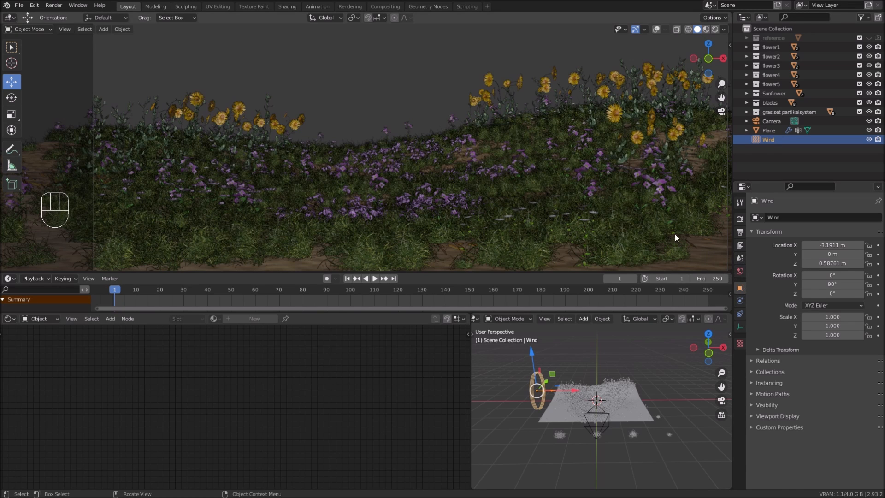
{"action": "left_click", "coordinate": [698, 250]}
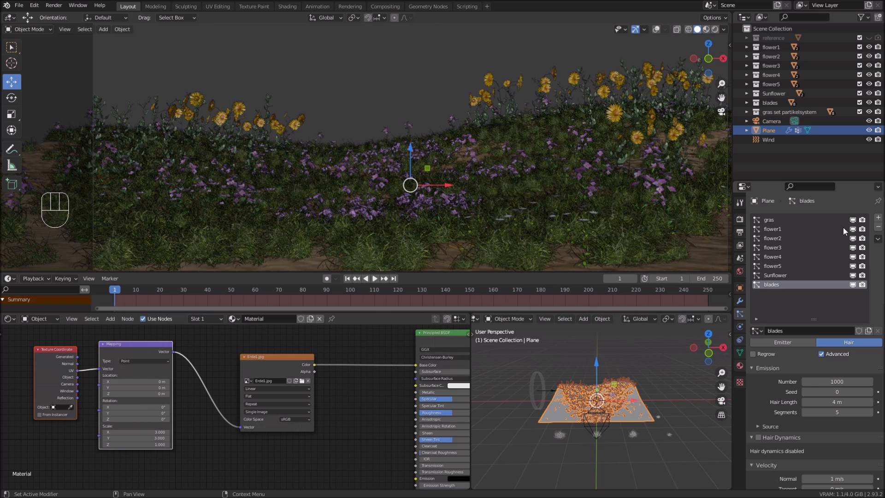
{"action": "left_click", "coordinate": [853, 220]}
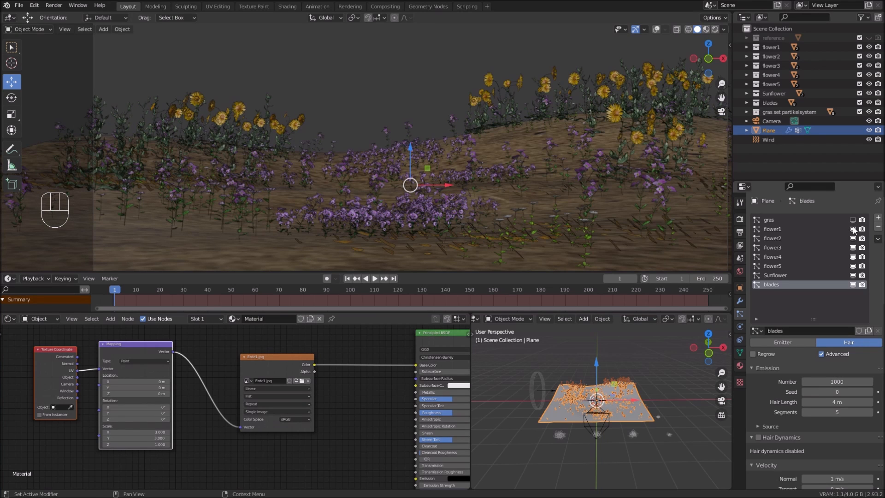
{"action": "left_click", "coordinate": [852, 230]}
{"action": "left_click", "coordinate": [852, 238]}
{"action": "left_click", "coordinate": [852, 256]}
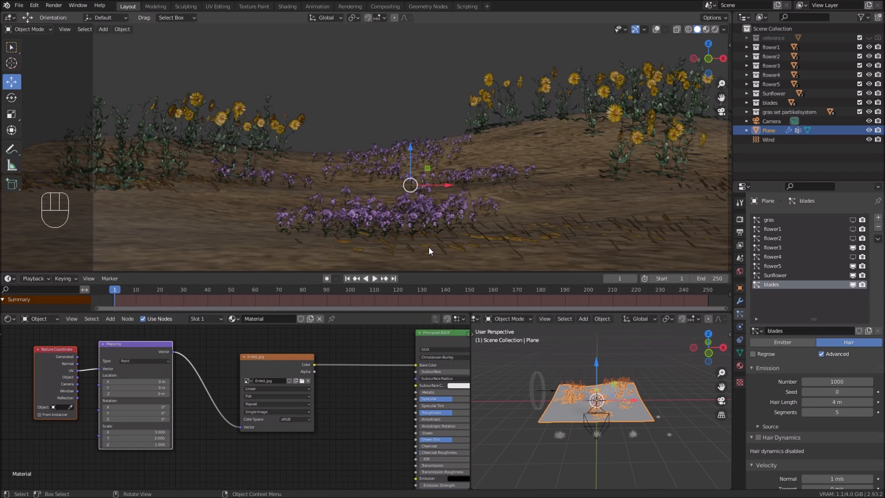
Step: Play and scrub the animation to check the plants' movement, and return to the first frame
{"action": "left_click", "coordinate": [375, 279]}
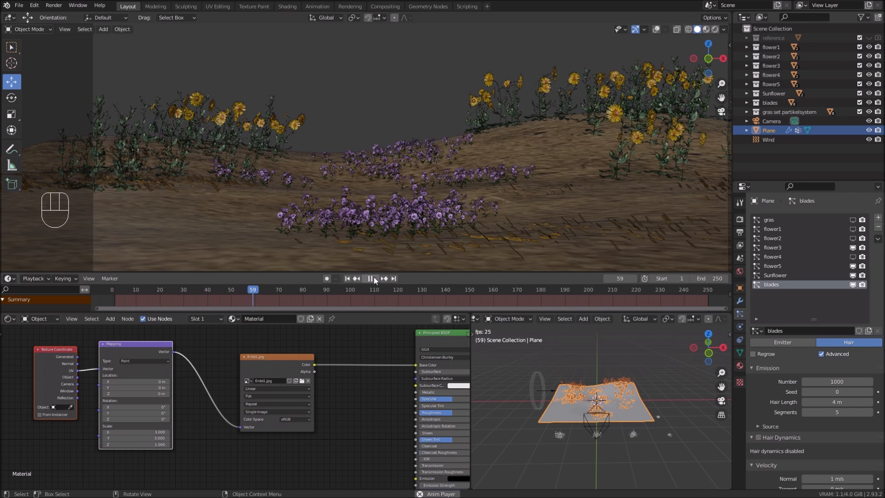
{"action": "left_click", "coordinate": [373, 278]}
{"action": "left_click", "coordinate": [349, 278]}
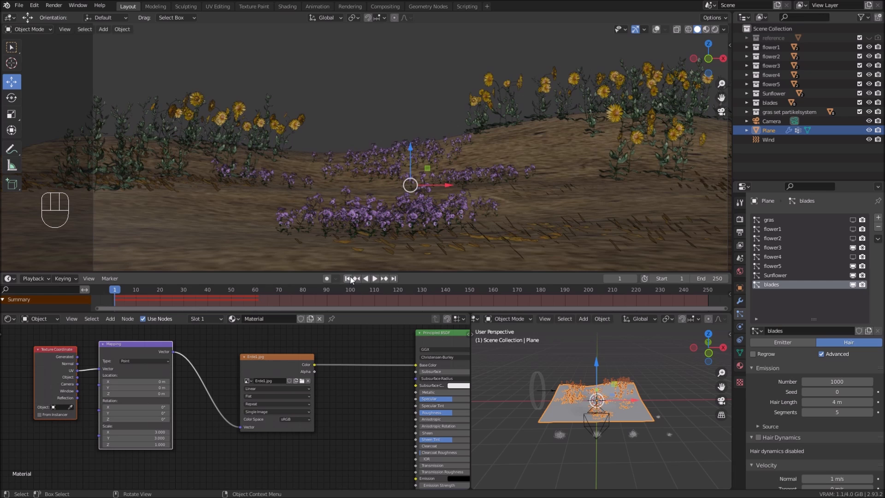
{"action": "left_click_drag", "start_coordinate": [113, 288], "coordinate": [152, 293]}
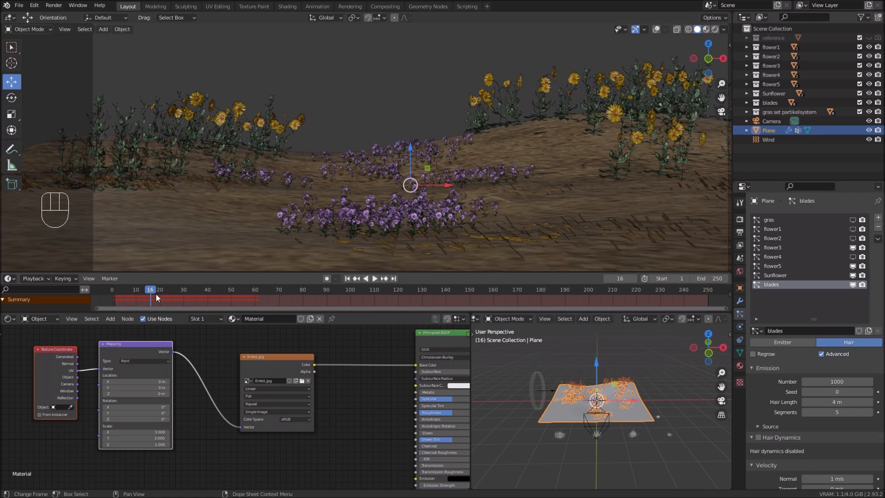
{"action": "left_click", "coordinate": [345, 278]}
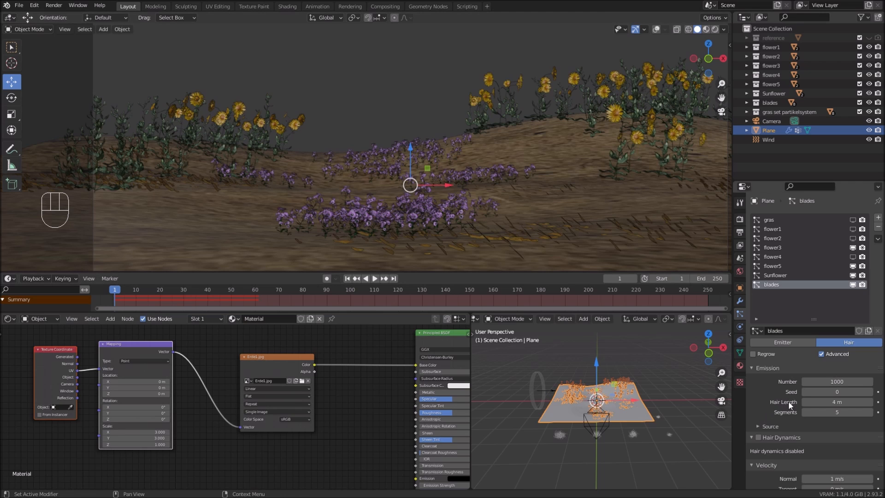
Step: Set the hair dynamics stiffness of the plane's flower5 particle system to 0.5 and play the animation to check the sway
{"action": "scroll", "coordinate": [789, 404], "scroll_direction": "down", "scroll_amount": 4}
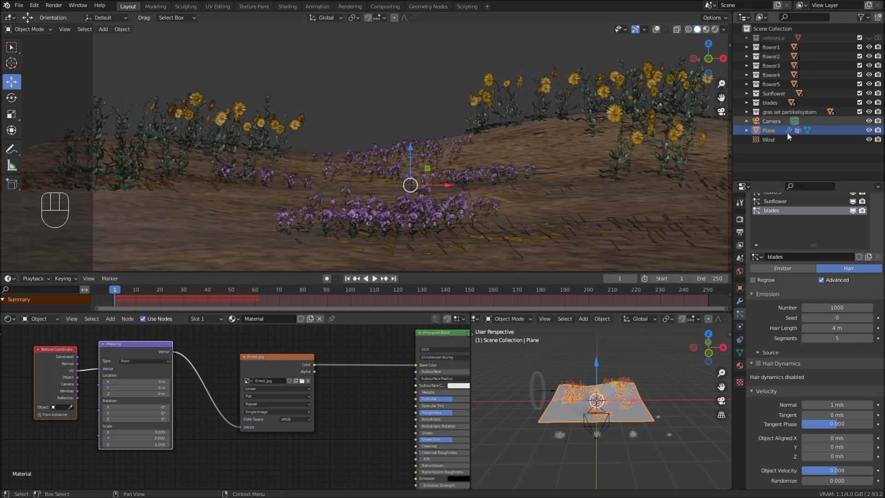
{"action": "scroll", "coordinate": [780, 218], "scroll_direction": "up", "scroll_amount": 1}
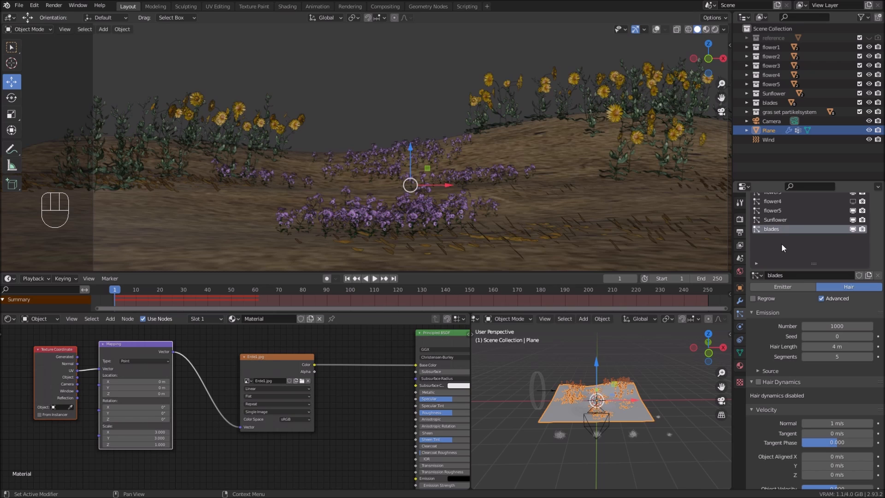
{"action": "left_click", "coordinate": [770, 210]}
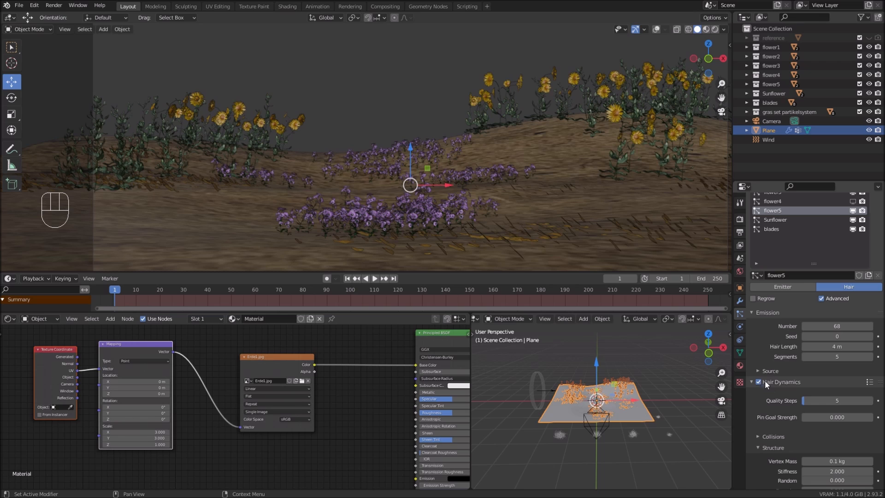
{"action": "scroll", "coordinate": [794, 391], "scroll_direction": "down", "scroll_amount": 1}
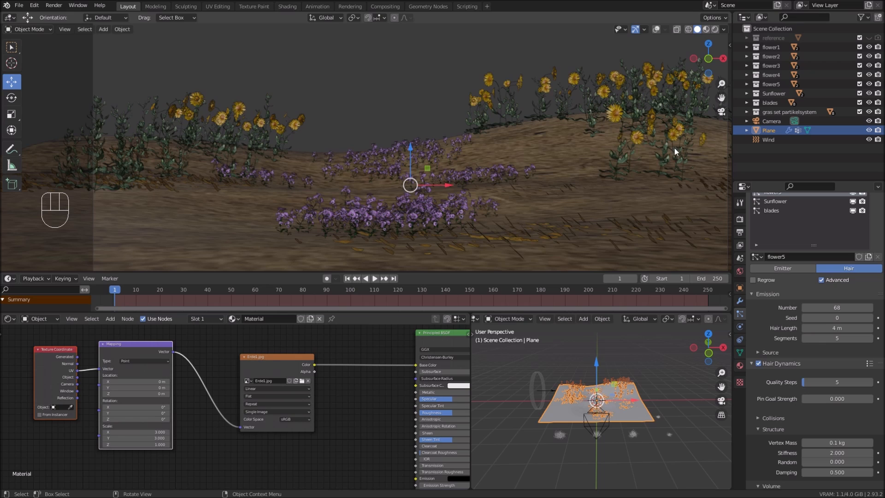
{"action": "double_click", "coordinate": [865, 455]}
{"action": "type", "text": "0.5"}
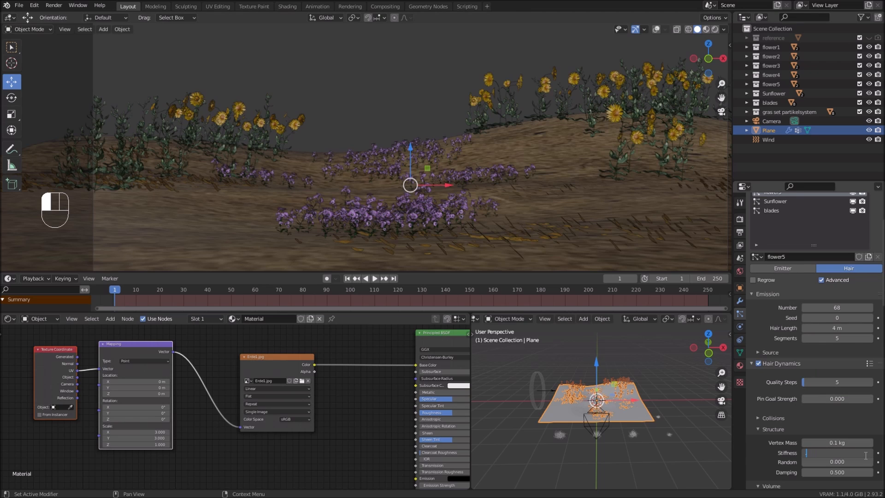
{"action": "key", "text": "Return"}
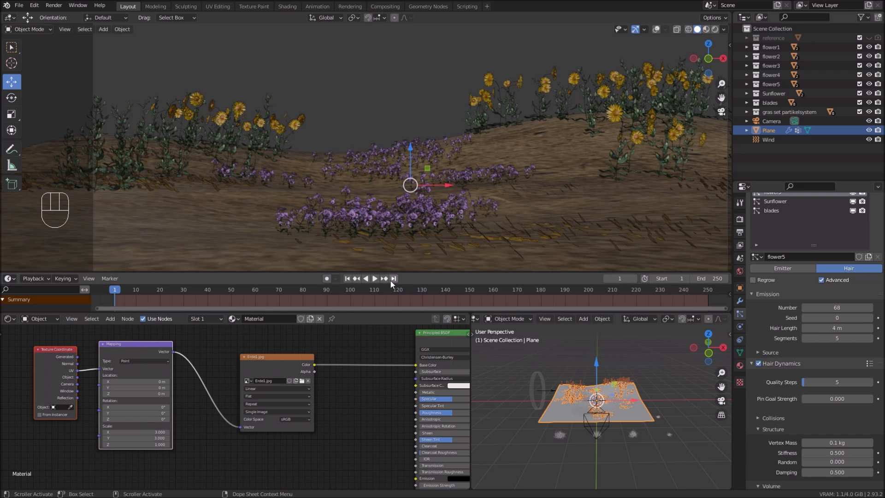
{"action": "left_click", "coordinate": [375, 279]}
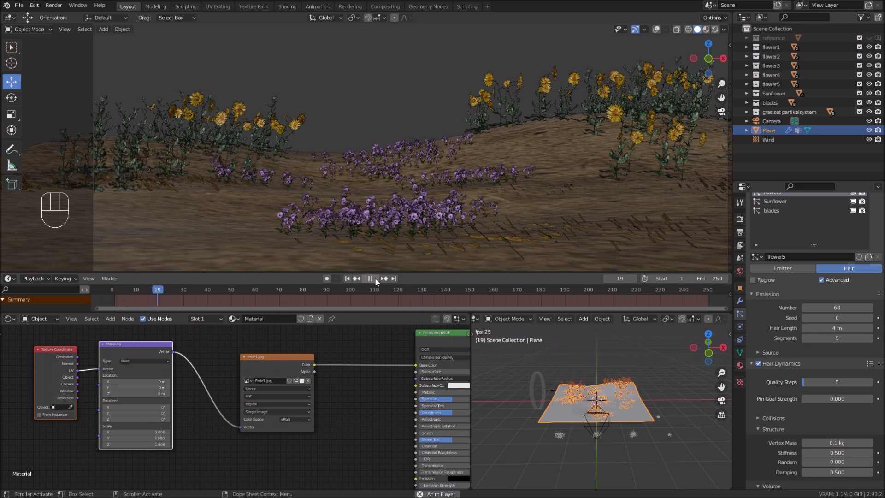
{"action": "left_click", "coordinate": [375, 277]}
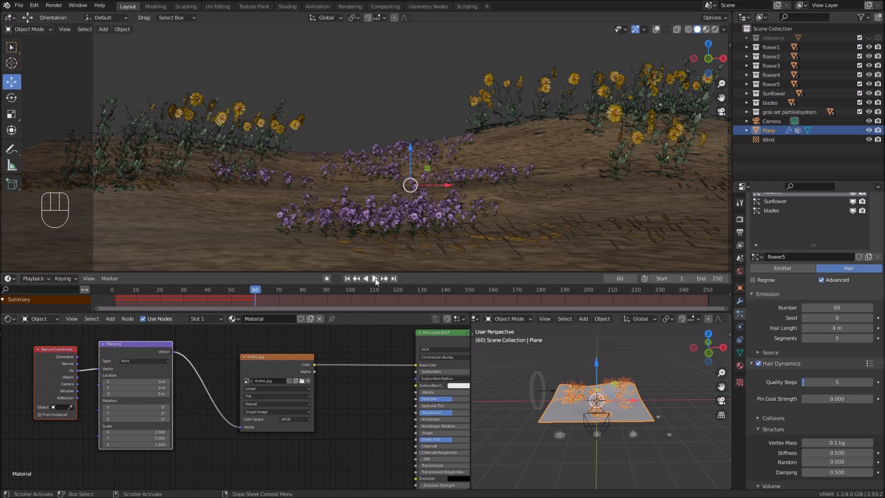
Step: Set the stiffness of the flower5 hair dynamics to 1.5
{"action": "left_click", "coordinate": [838, 453]}
{"action": "type", "text": "1"}
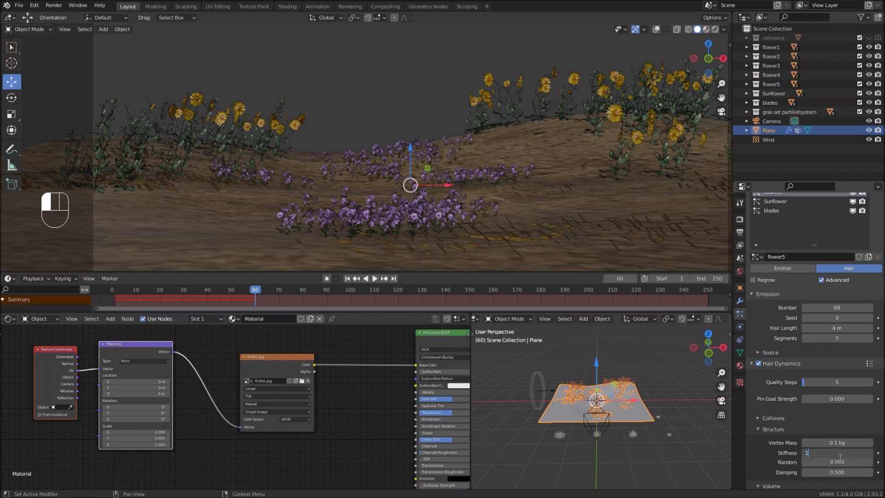
{"action": "type", "text": ".5"}
{"action": "key", "text": "Return"}
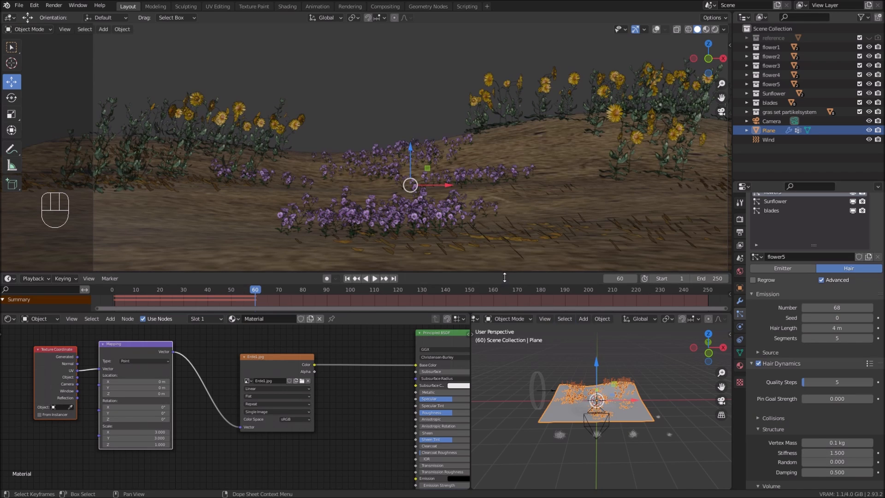
Step: Make the Sunflower collection active and play the animation from the first frame to check the flowers' movement
{"action": "left_click", "coordinate": [773, 94]}
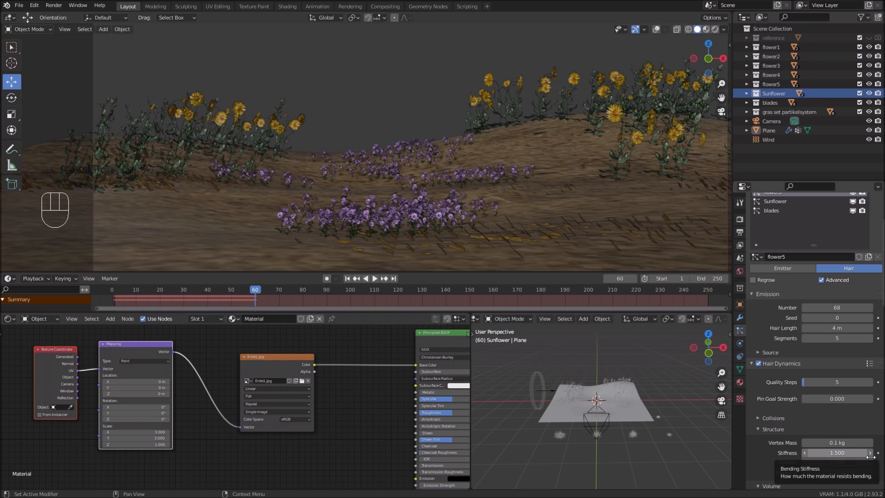
{"action": "left_click", "coordinate": [347, 278]}
{"action": "left_click", "coordinate": [375, 279]}
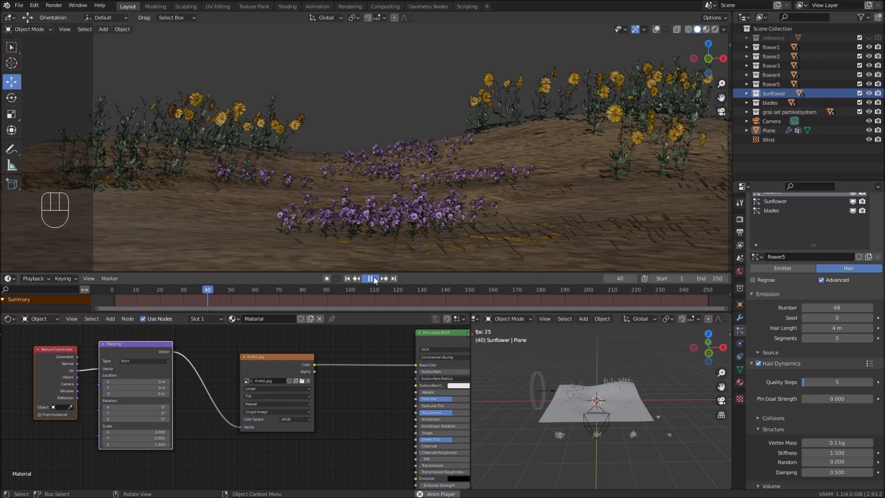
{"action": "left_click", "coordinate": [373, 277]}
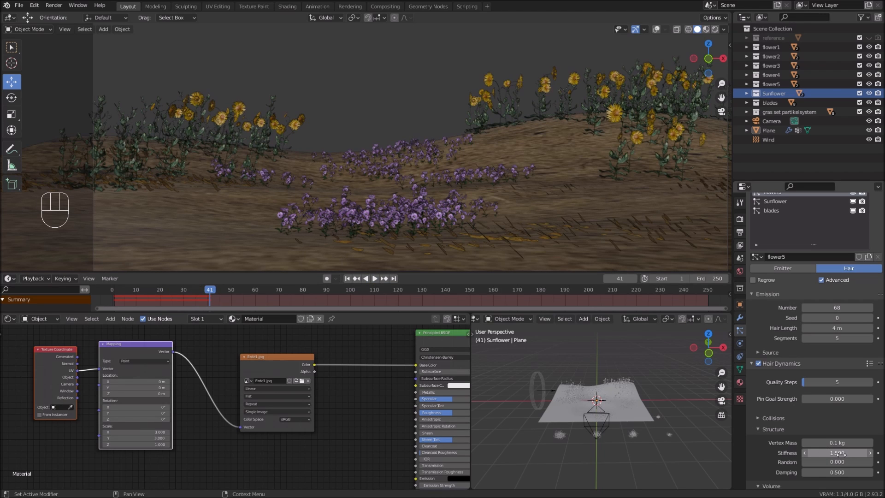
Step: Set the flower5 stiffness to 0.3 and replay the animation from the first frame
{"action": "left_click_drag", "start_coordinate": [841, 454], "coordinate": [825, 454]}
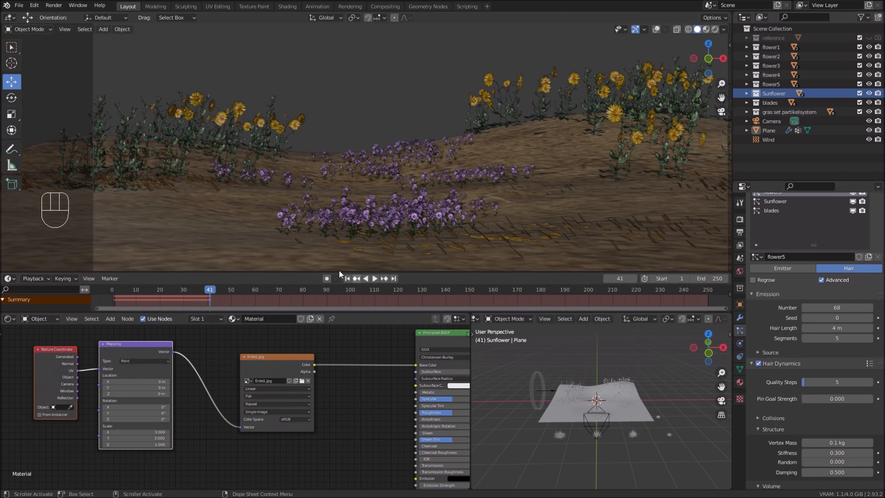
{"action": "left_click", "coordinate": [347, 278]}
{"action": "left_click", "coordinate": [373, 278]}
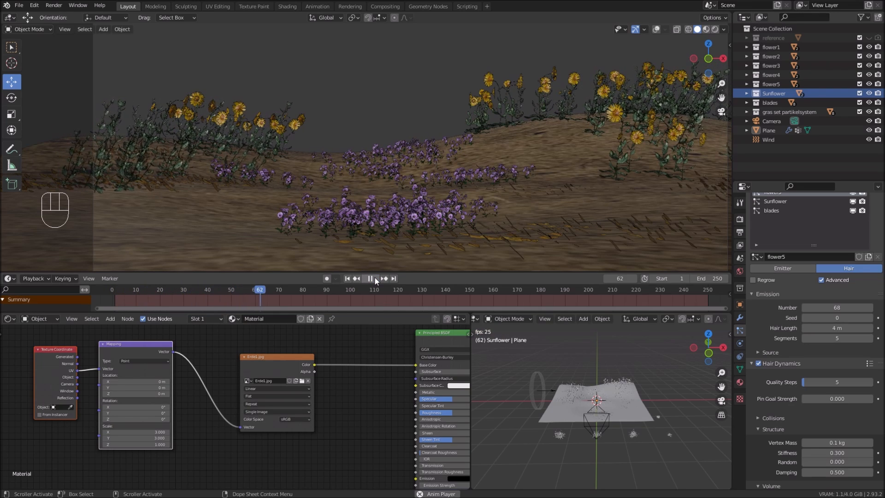
{"action": "left_click", "coordinate": [374, 278]}
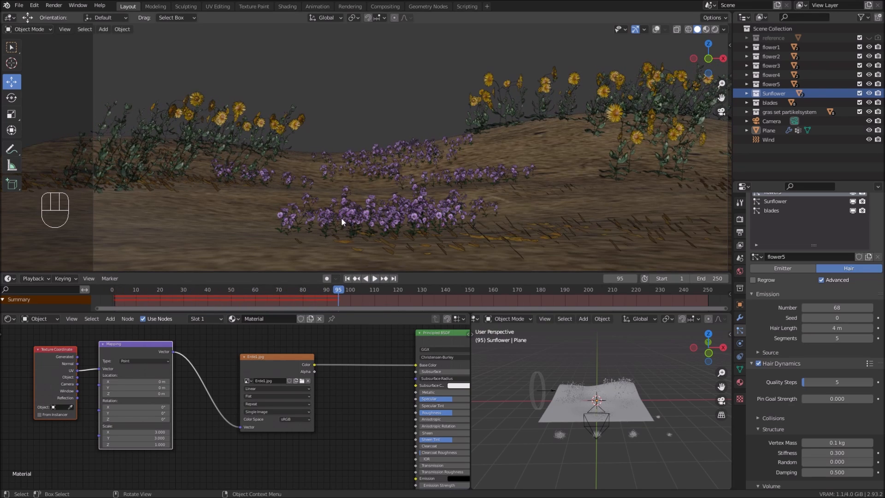
Step: Set the flower5 stiffness to 2 and replay the animation from the first frame
{"action": "left_click", "coordinate": [852, 453]}
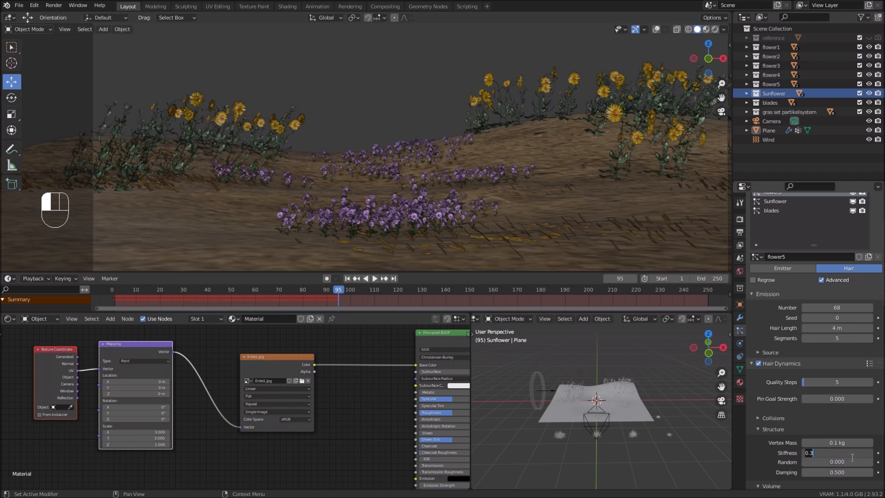
{"action": "type", "text": "2"}
{"action": "key", "text": "Return"}
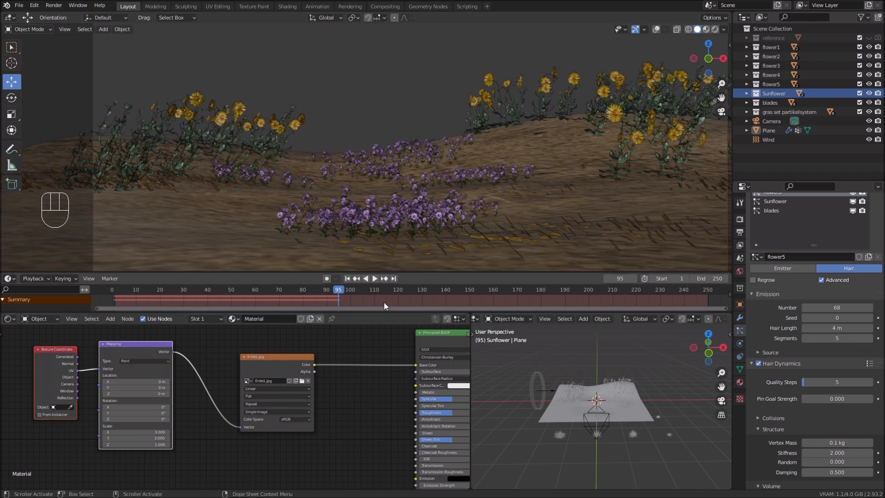
{"action": "left_click", "coordinate": [347, 279]}
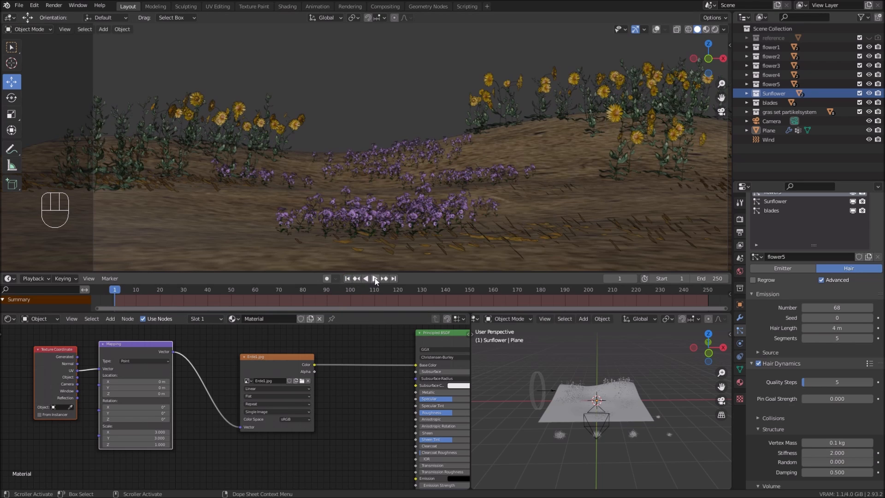
{"action": "left_click", "coordinate": [374, 278]}
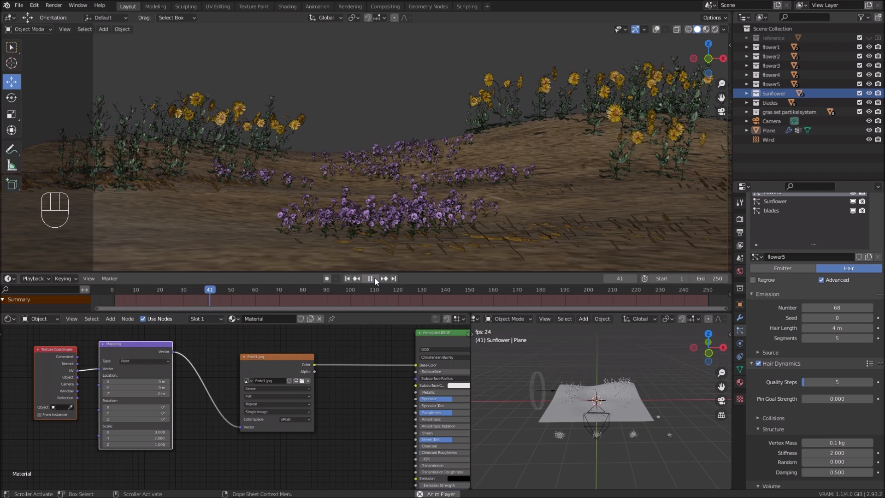
{"action": "left_click", "coordinate": [374, 277]}
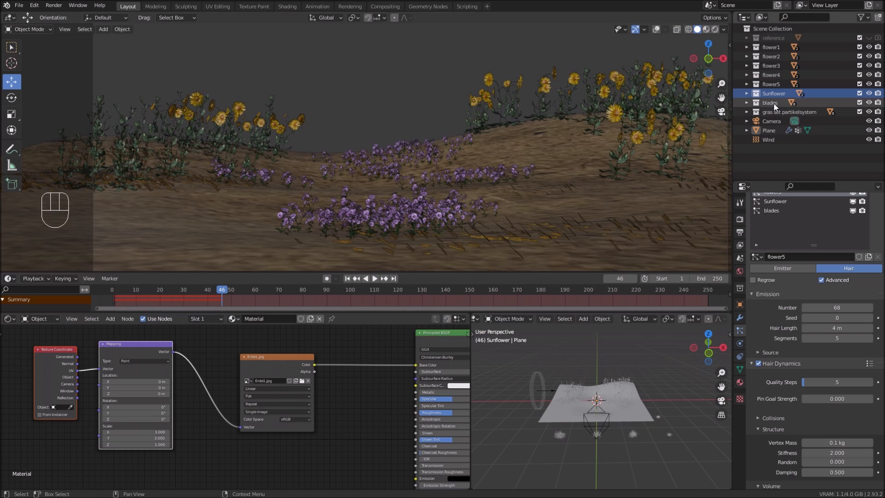
{"action": "scroll", "coordinate": [845, 355], "scroll_direction": "down", "scroll_amount": 2}
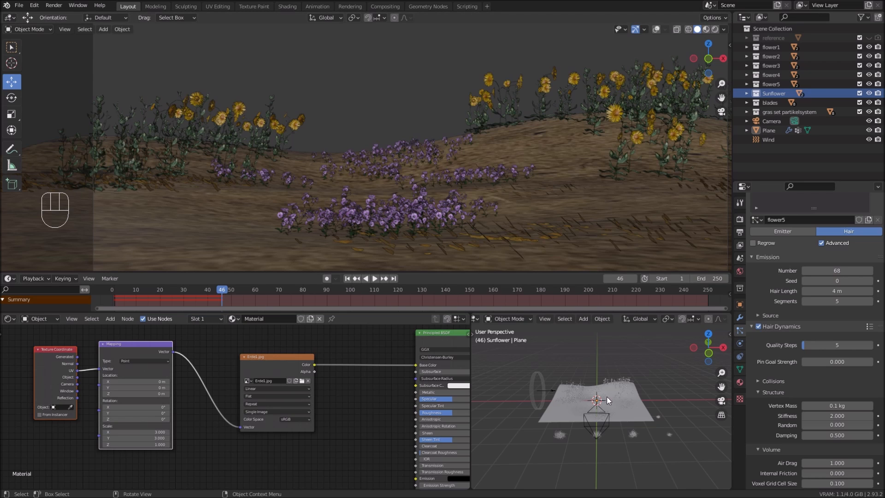
Step: Add a Turbulence force field and, in top view, move it to the plane's front corner at about X 2.32 m, Y -2.11 m
{"action": "key", "text": "shift+a"}
{"action": "mouse_move", "coordinate": [603, 388]}
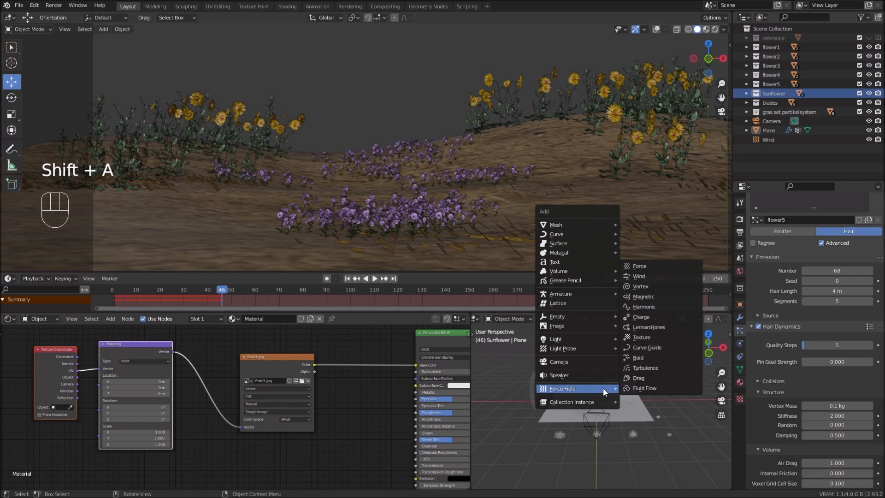
{"action": "left_click", "coordinate": [645, 367]}
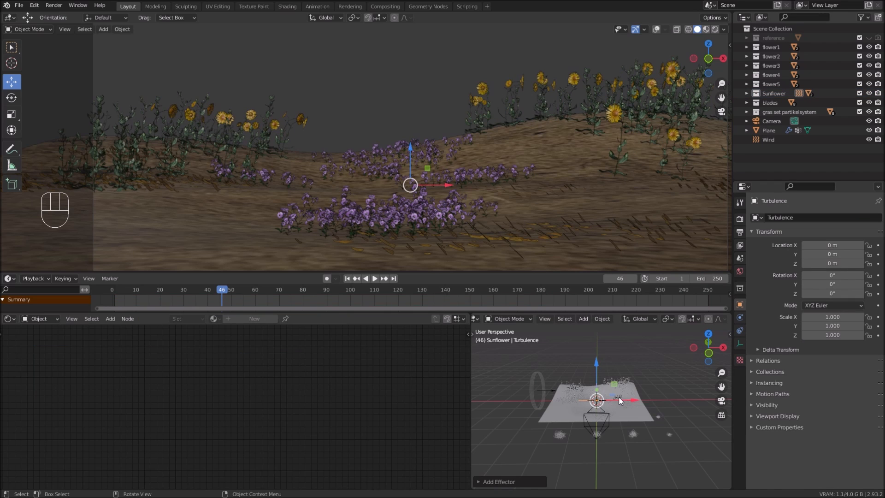
{"action": "scroll", "coordinate": [617, 397], "scroll_direction": "down", "scroll_amount": 4}
{"action": "key", "text": "KP_7"}
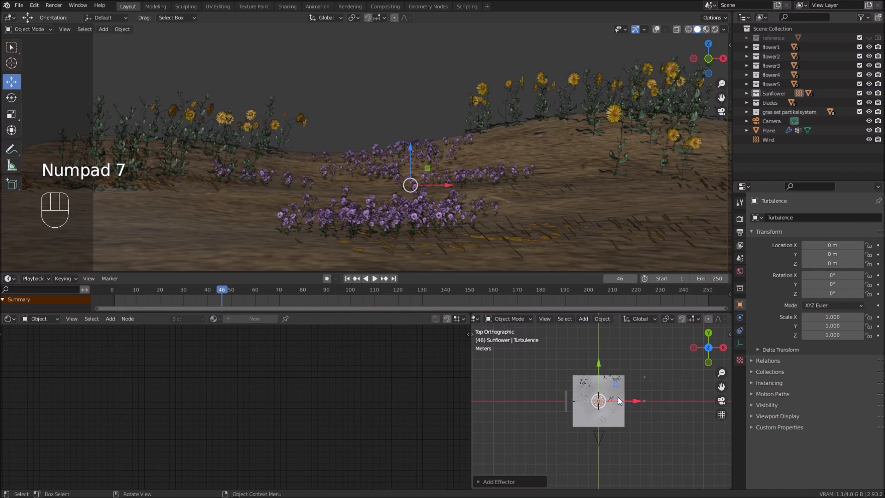
{"action": "scroll", "coordinate": [608, 408], "scroll_direction": "up", "scroll_amount": 3}
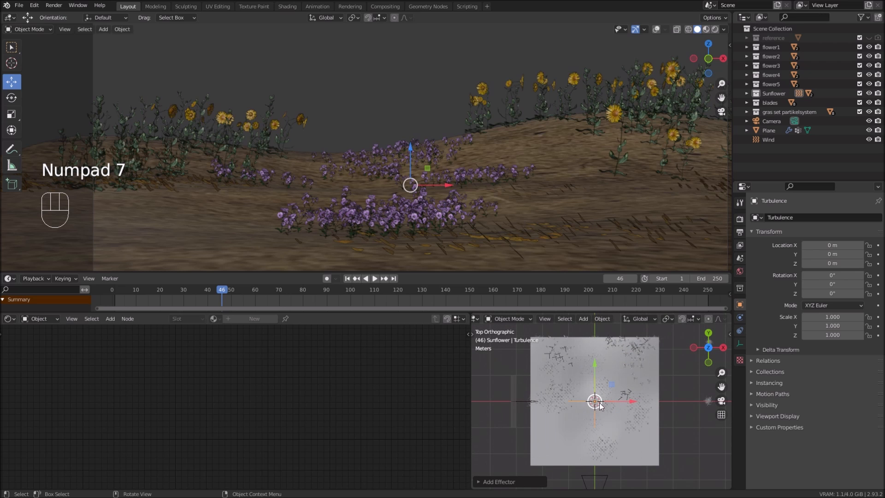
{"action": "key", "text": "g"}
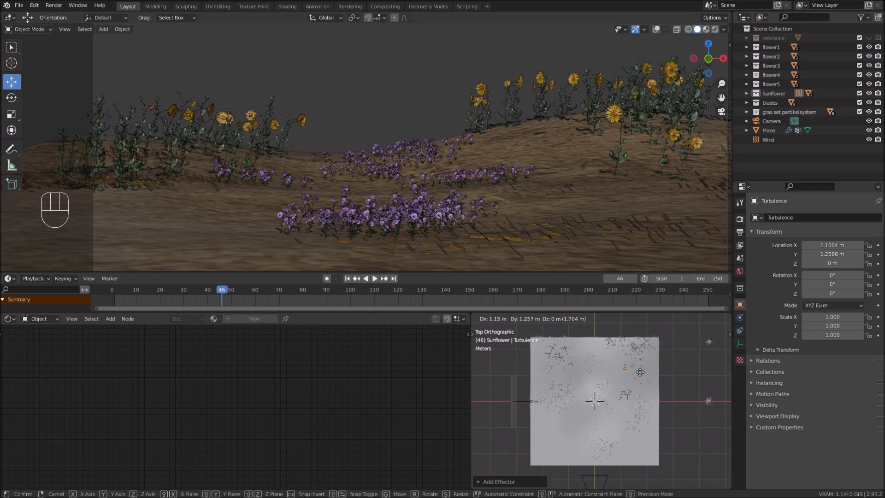
{"action": "left_click", "coordinate": [659, 456]}
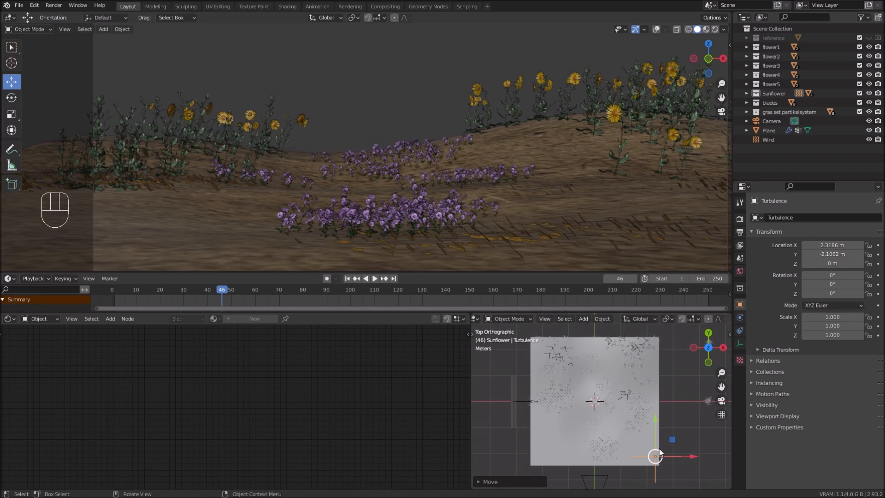
Step: Insert a Location keyframe for the turbulence field at frame 1
{"action": "left_click", "coordinate": [347, 279]}
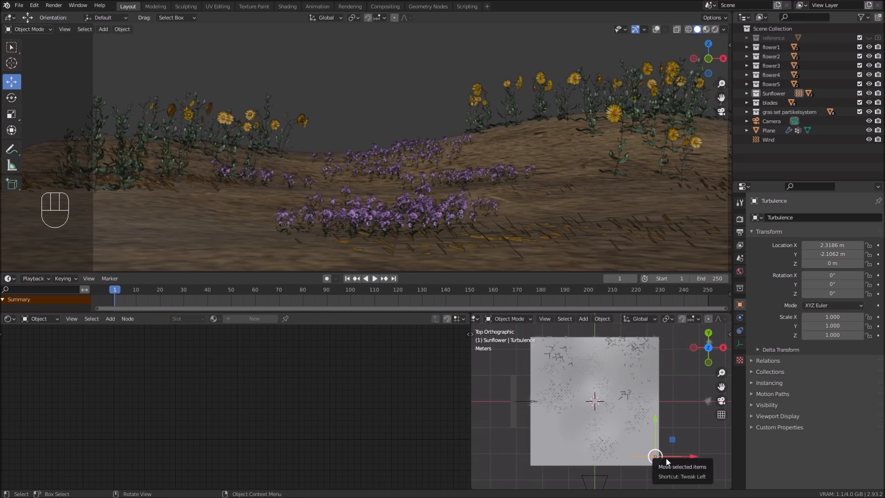
{"action": "key", "text": "i"}
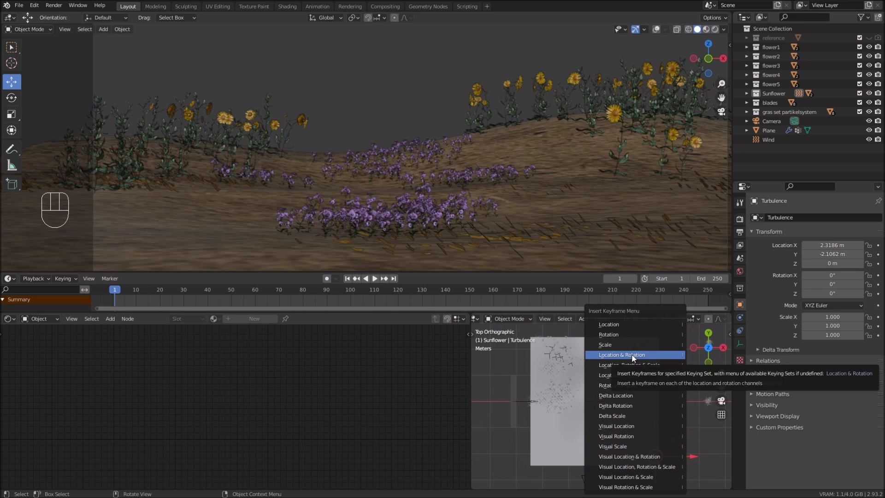
{"action": "left_click", "coordinate": [617, 323]}
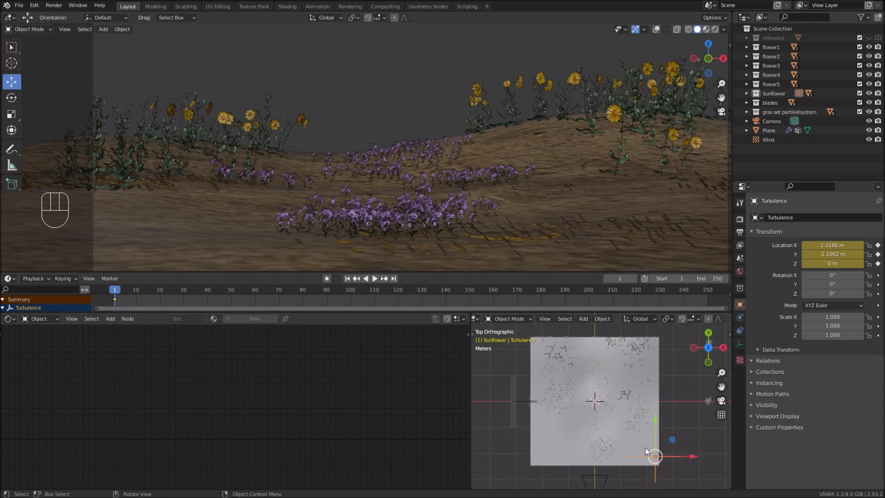
Step: At frame 250, move the turbulence field to the plane's opposite back corner, about X -2.16 m, Y 2.30 m, and insert a Location keyframe
{"action": "left_click", "coordinate": [395, 278]}
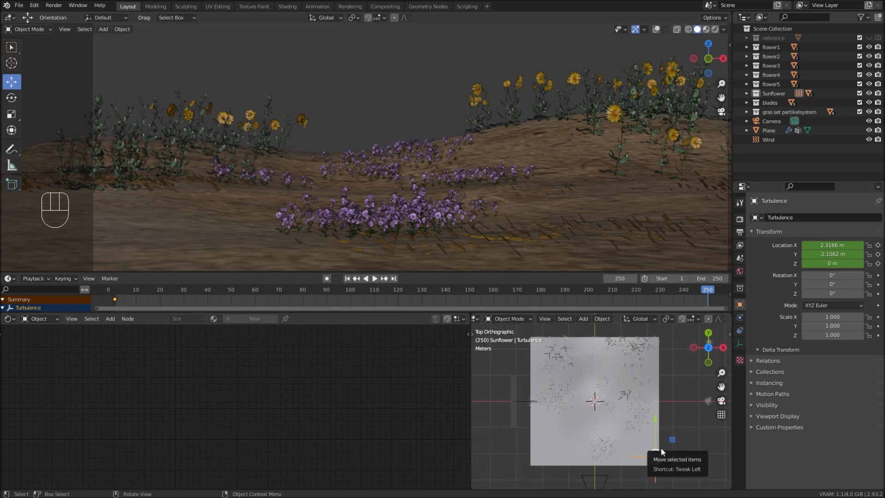
{"action": "key", "text": "g"}
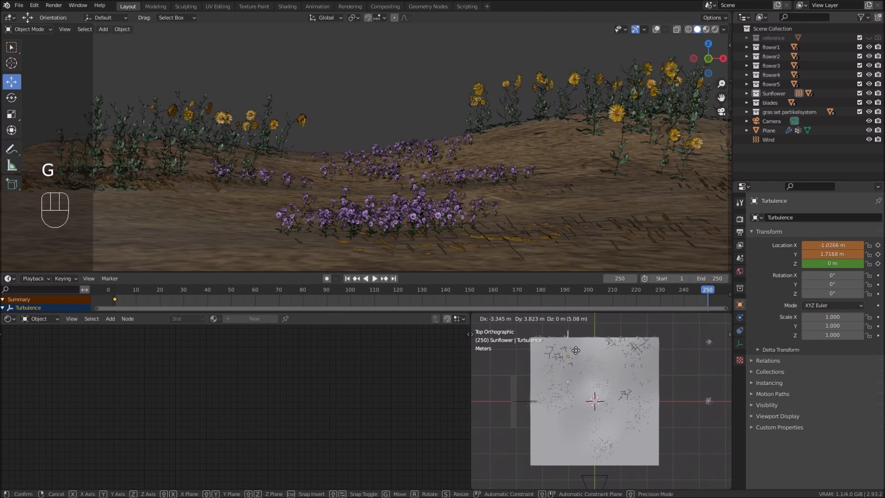
{"action": "left_click", "coordinate": [547, 337]}
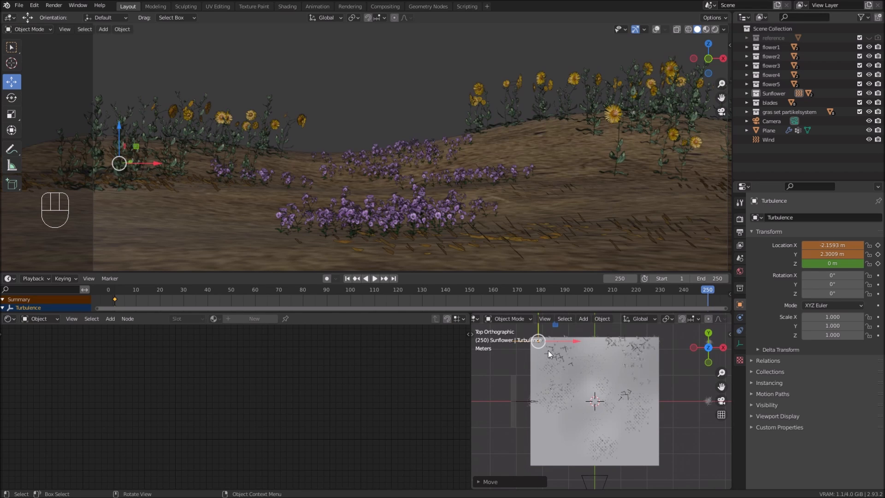
{"action": "key", "text": "i"}
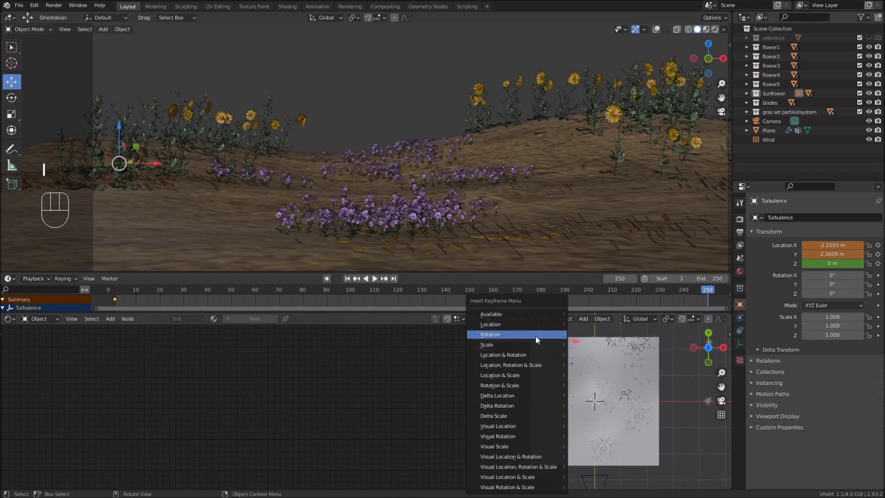
{"action": "left_click", "coordinate": [504, 325]}
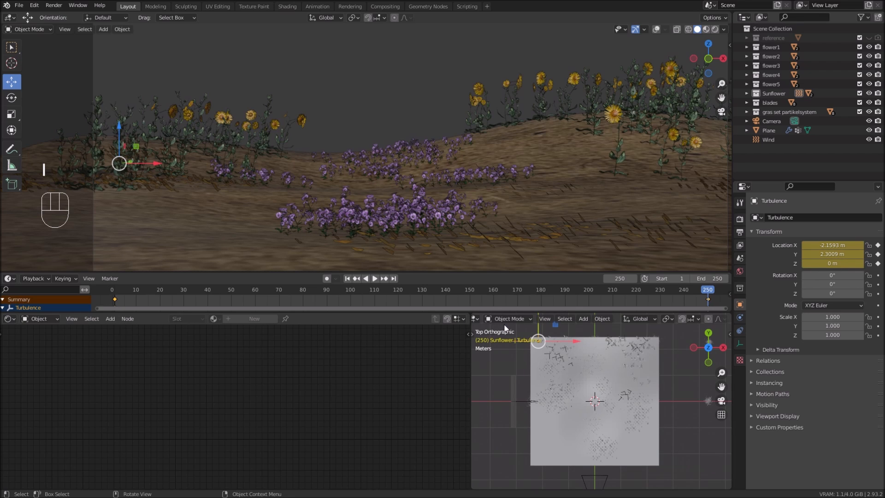
Step: Play the animation from the first frame to check the turbulence field's movement across the plane, and stop playback
{"action": "left_click", "coordinate": [347, 278]}
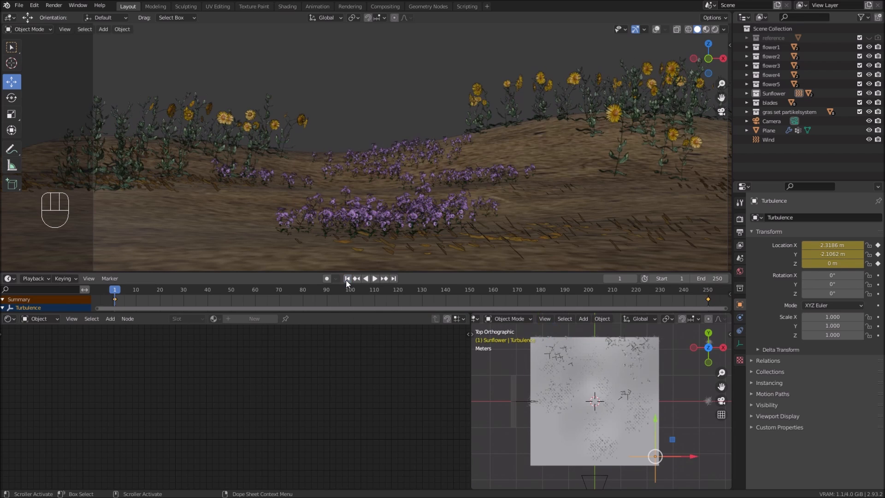
{"action": "left_click", "coordinate": [376, 278]}
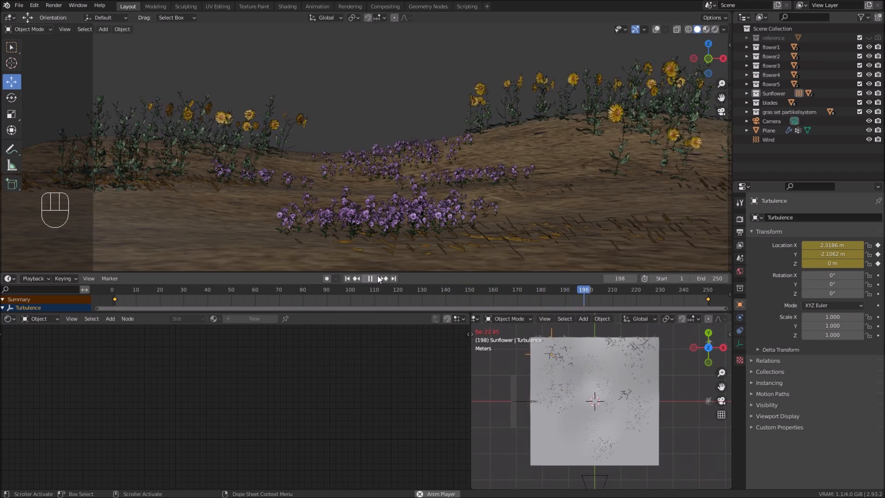
{"action": "left_click", "coordinate": [372, 278]}
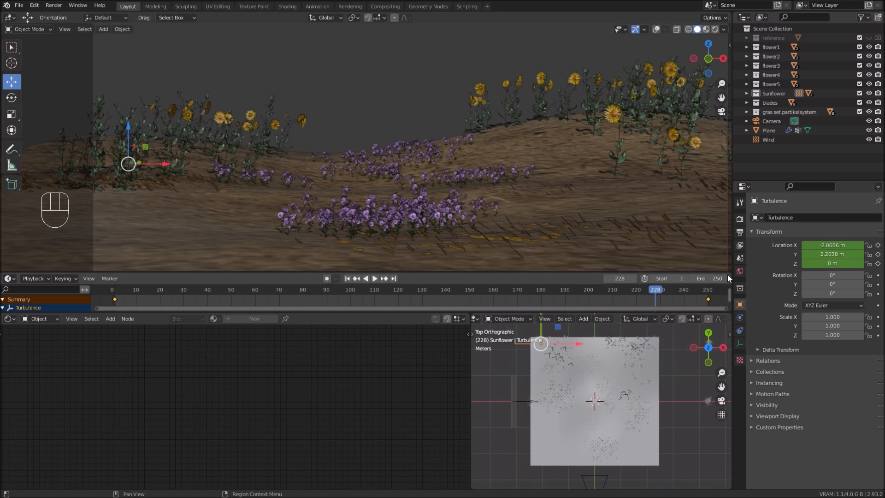
Step: Turn on viewport display of the plane's gras, flower1, flower2 and flower4 particle systems
{"action": "left_click", "coordinate": [636, 215]}
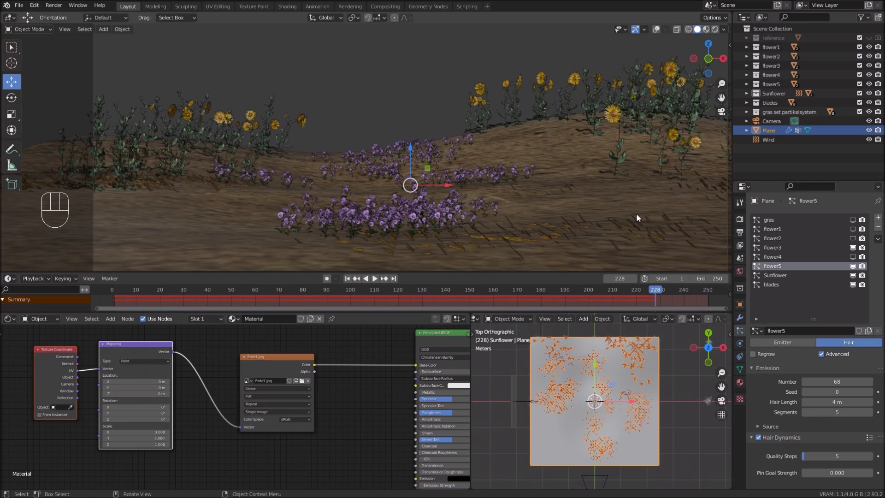
{"action": "left_click", "coordinate": [853, 221]}
{"action": "left_click", "coordinate": [853, 229]}
{"action": "left_click", "coordinate": [852, 238]}
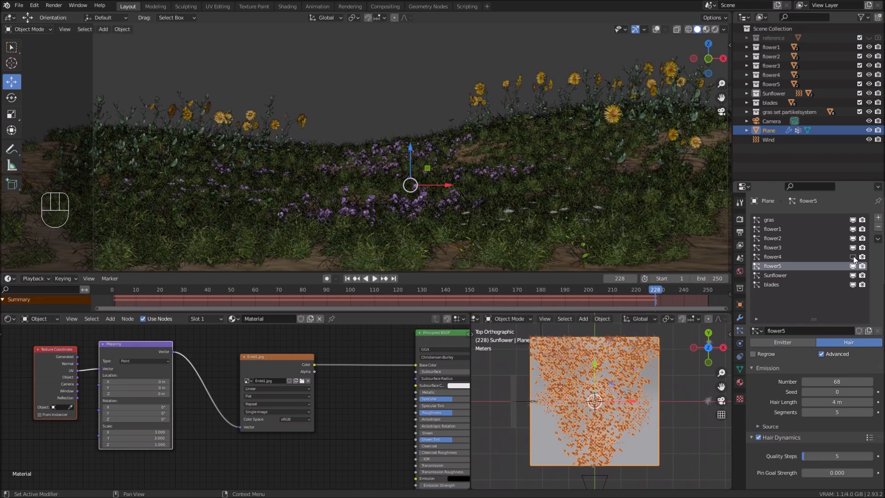
{"action": "left_click", "coordinate": [853, 256]}
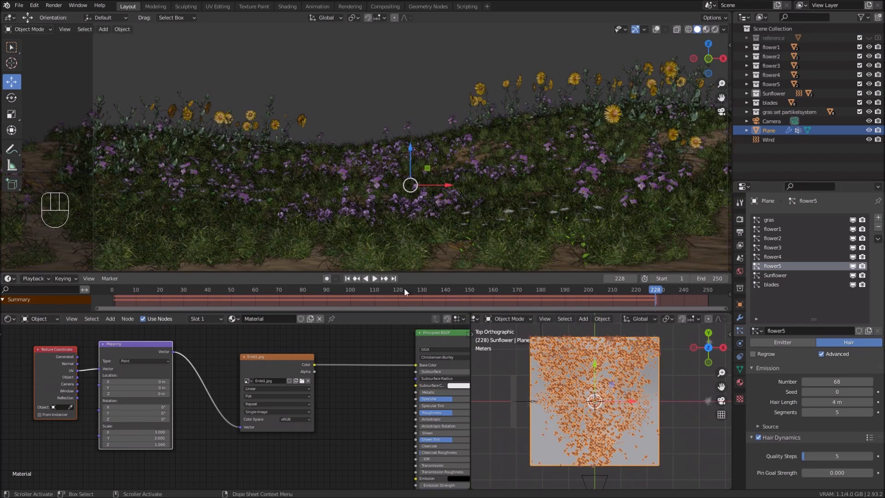
Step: Play the animation twice from the first frame to check the motion of all the plants together
{"action": "left_click", "coordinate": [347, 279]}
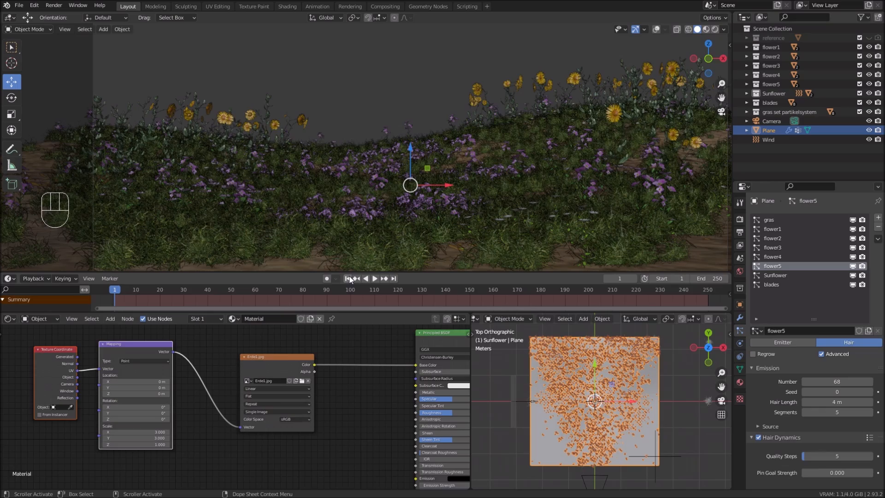
{"action": "left_click", "coordinate": [375, 278]}
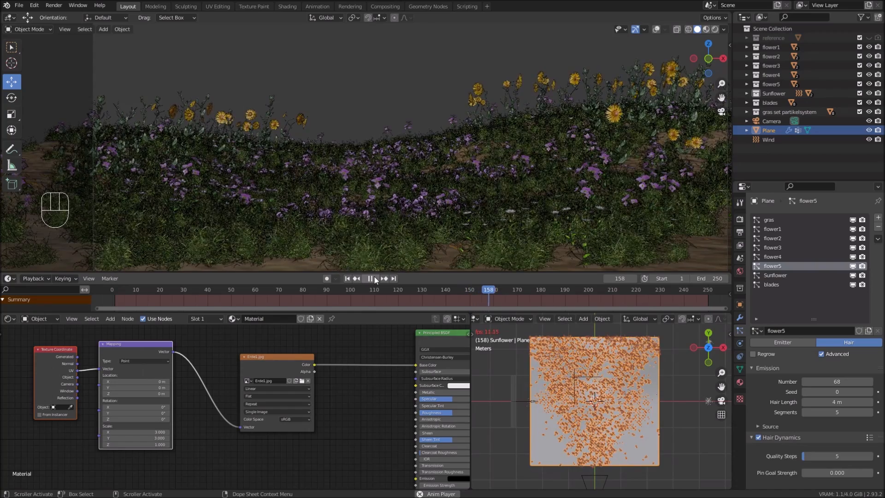
{"action": "key", "text": "space"}
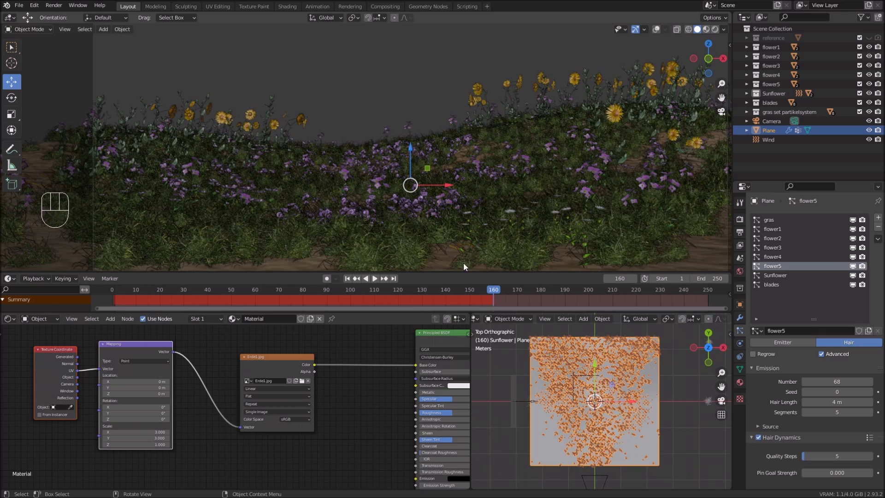
{"action": "left_click", "coordinate": [347, 279]}
{"action": "left_click", "coordinate": [374, 278]}
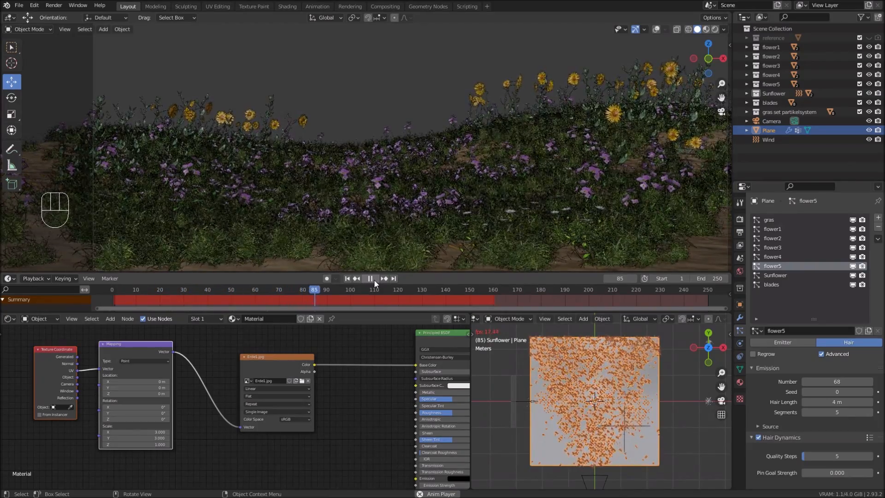
{"action": "left_click", "coordinate": [374, 279]}
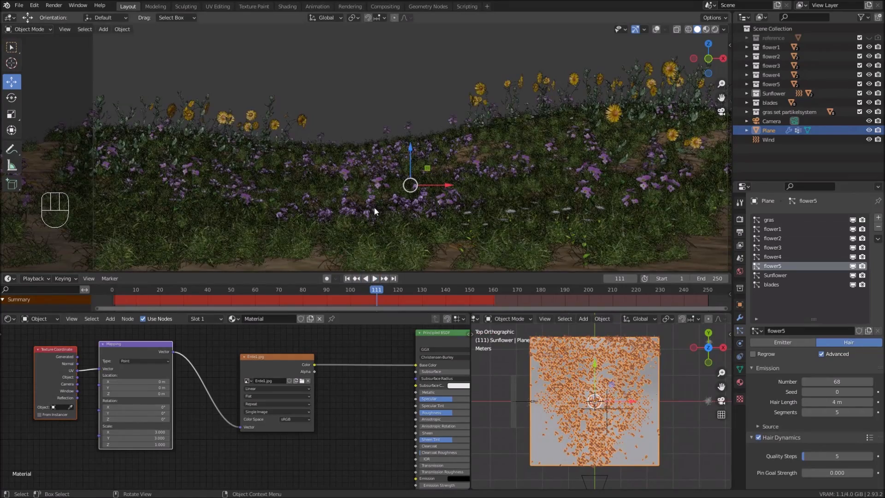
Step: Switch the camera viewport to rendered shading and add a Sun light in the main Scene Collection
{"action": "scroll", "coordinate": [388, 203], "scroll_direction": "down", "scroll_amount": 2}
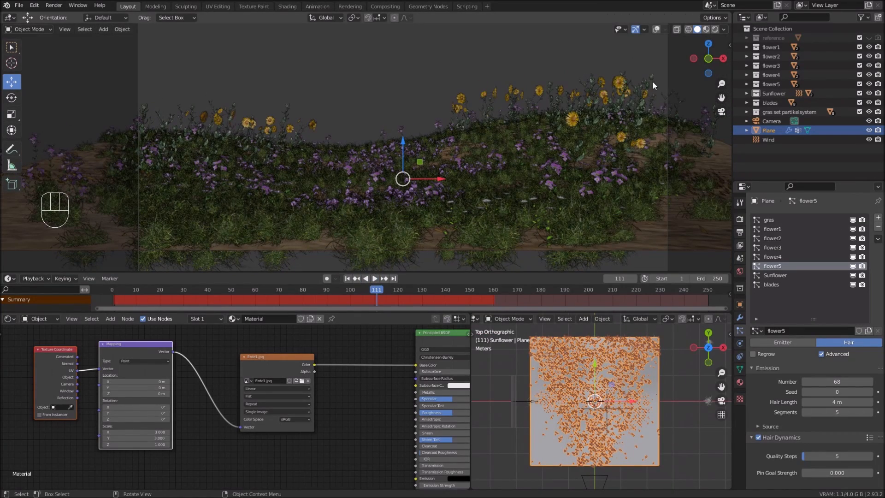
{"action": "left_click", "coordinate": [715, 29]}
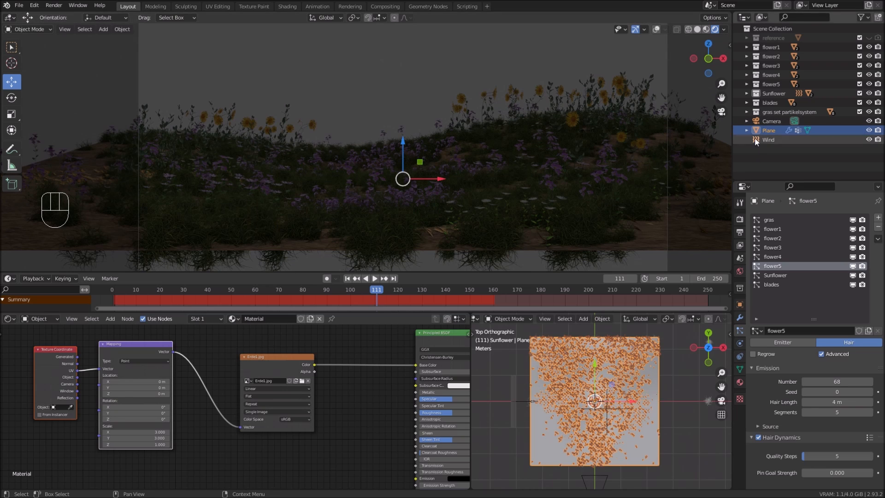
{"action": "left_click", "coordinate": [772, 28]}
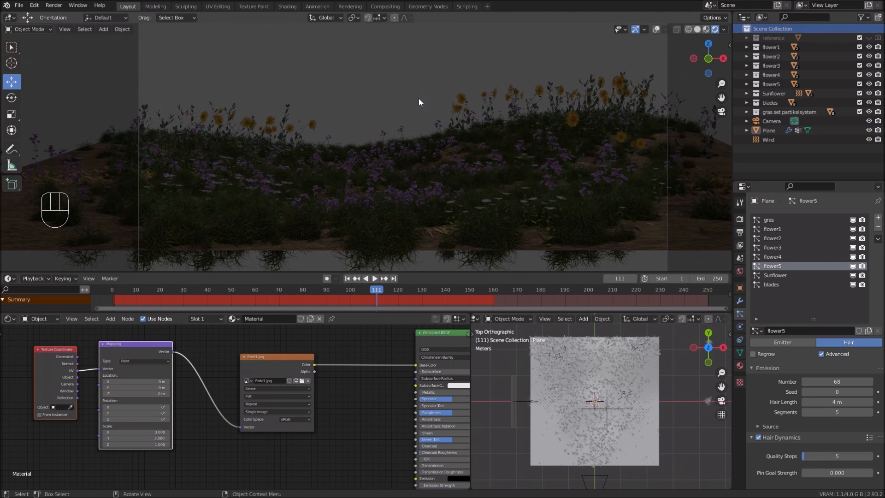
{"action": "key", "text": "shift+a"}
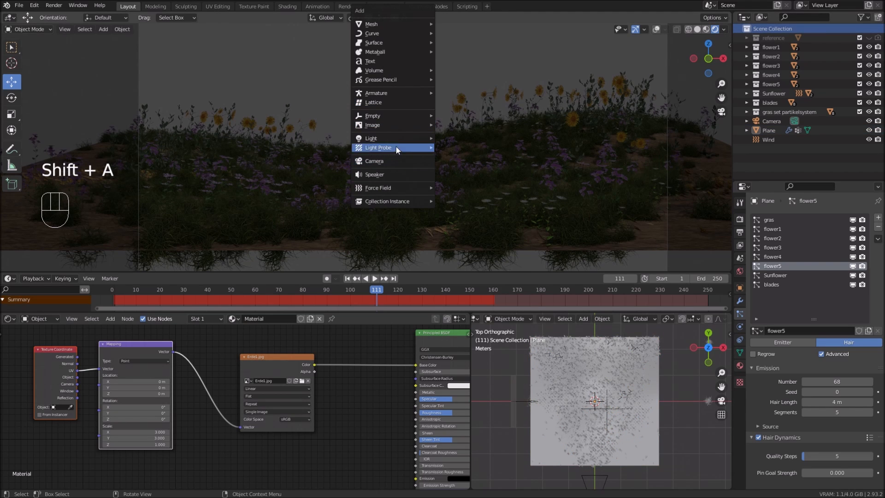
{"action": "mouse_move", "coordinate": [401, 138]}
{"action": "left_click", "coordinate": [452, 146]}
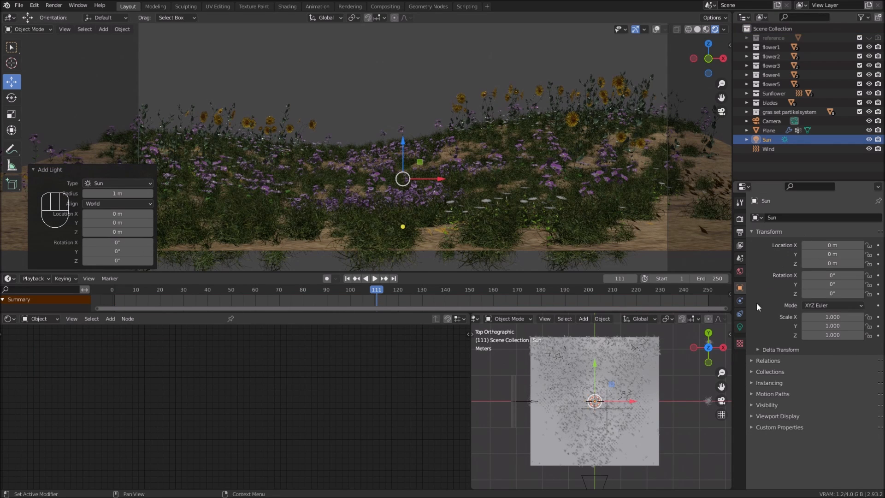
Step: Brighten the world background color to a grey with a value of about 0.334
{"action": "left_click", "coordinate": [740, 272]}
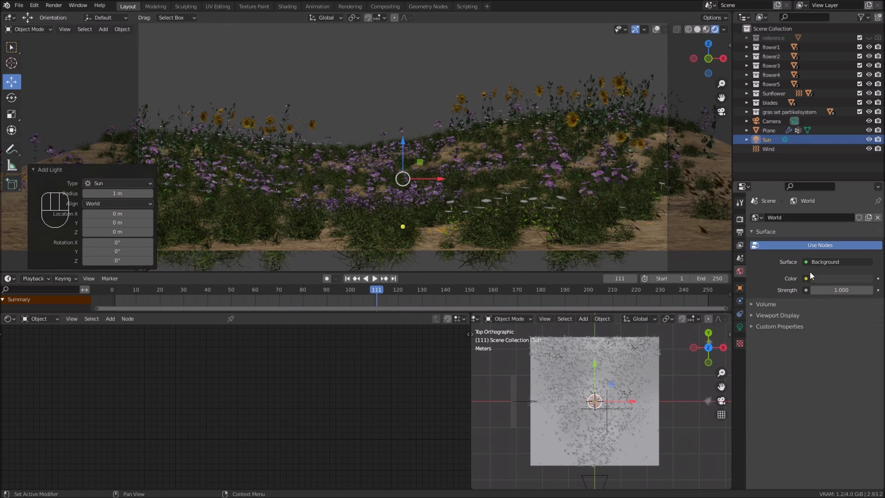
{"action": "left_click", "coordinate": [825, 279]}
{"action": "left_click_drag", "start_coordinate": [866, 197], "coordinate": [865, 167]}
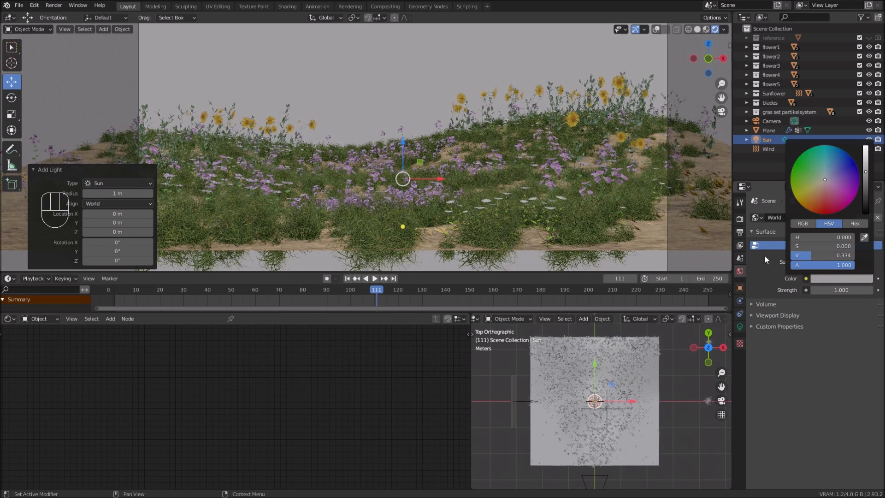
Step: Use an Environment Texture as the world background color and load cannon_4k.exr from the HDRI folder in Blender Texturen
{"action": "left_click", "coordinate": [806, 279]}
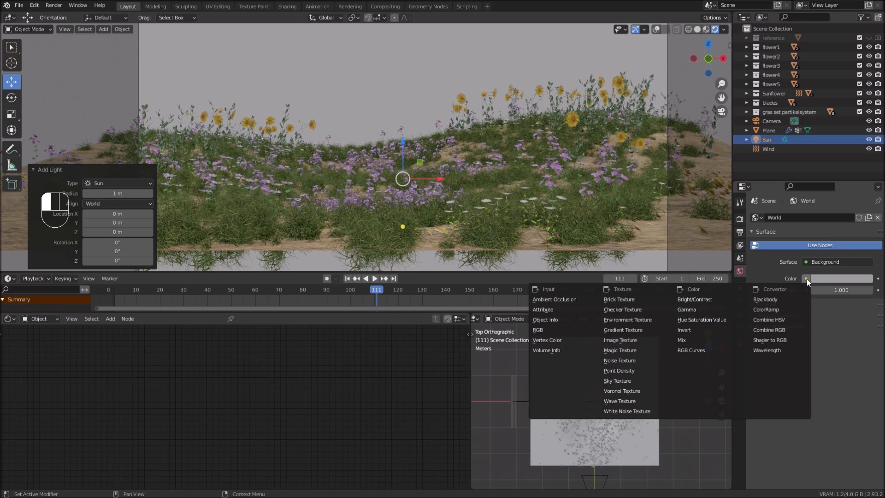
{"action": "left_click", "coordinate": [618, 322]}
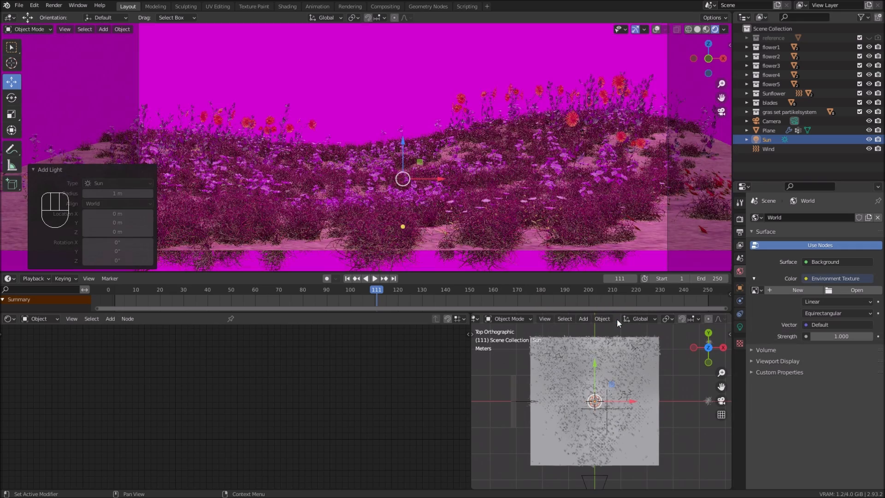
{"action": "left_click", "coordinate": [845, 289]}
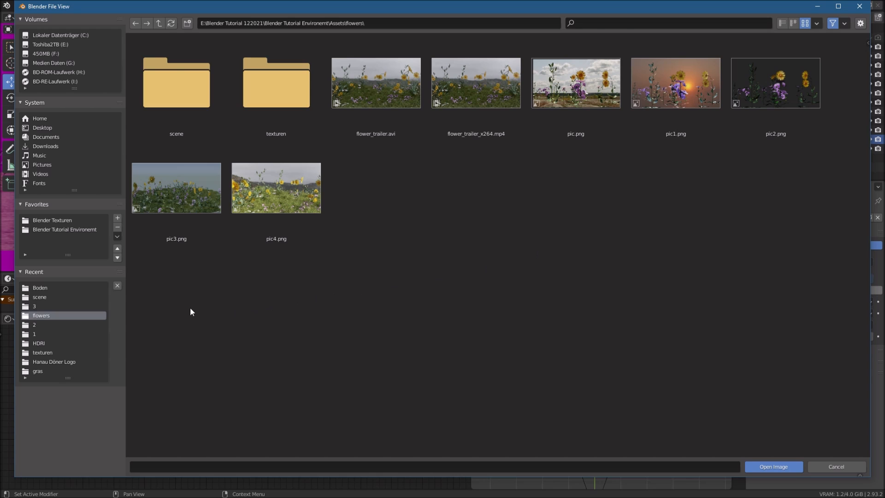
{"action": "left_click", "coordinate": [39, 220]}
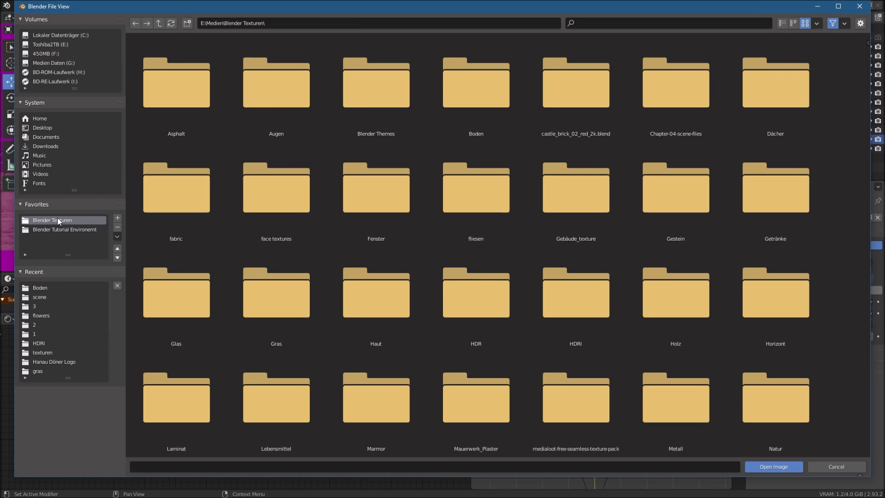
{"action": "double_click", "coordinate": [554, 304]}
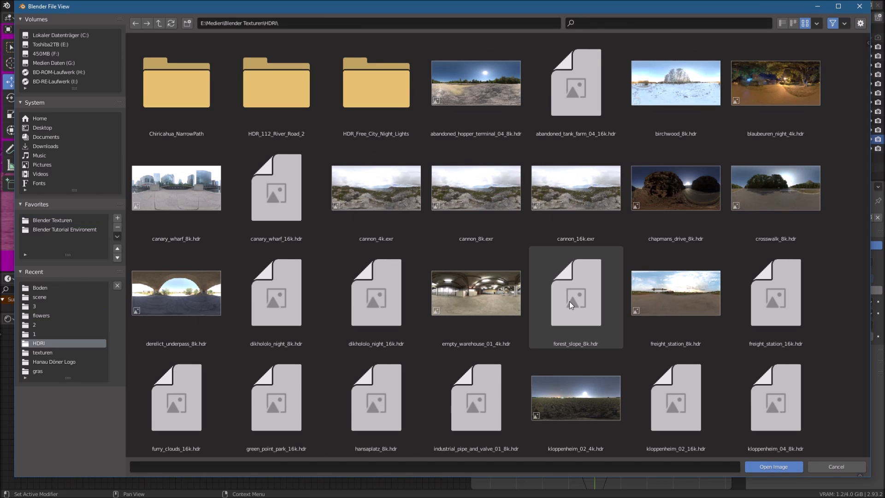
{"action": "left_click", "coordinate": [374, 195]}
{"action": "left_click", "coordinate": [774, 466]}
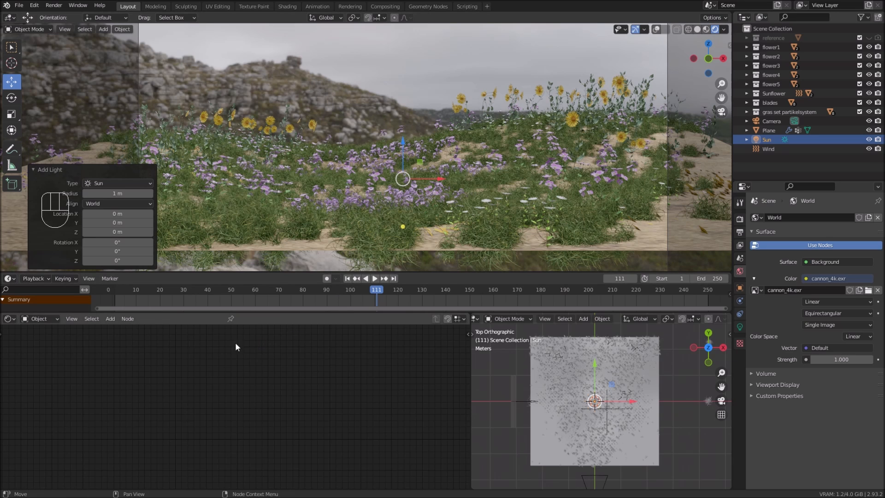
Step: Show the World shader nodes, move the cannon_4k.exr node away from Background, and add Mapping and Texture Coordinate nodes to it
{"action": "left_click", "coordinate": [40, 319]}
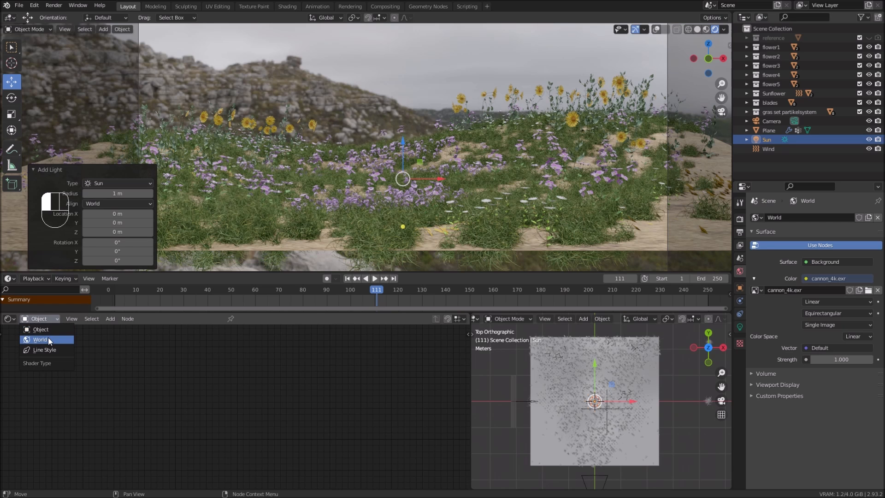
{"action": "left_click", "coordinate": [48, 339]}
{"action": "middle_click_drag", "start_coordinate": [380, 381], "coordinate": [196, 391]}
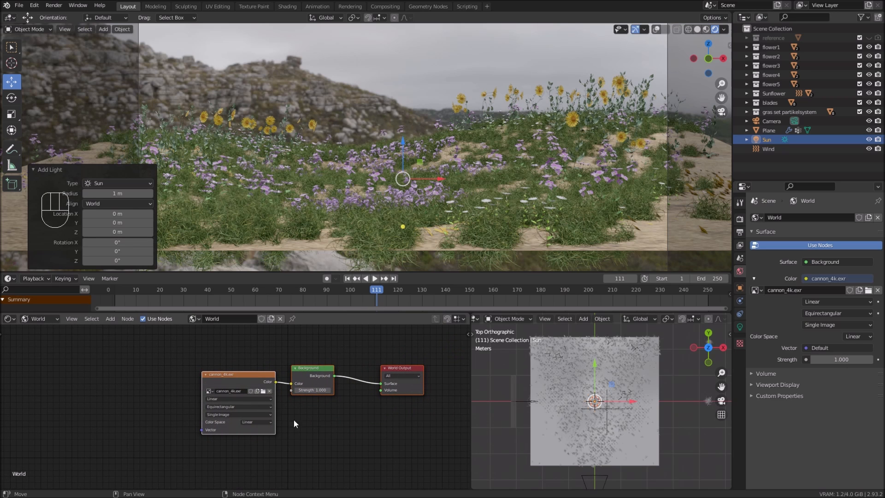
{"action": "left_click", "coordinate": [232, 382]}
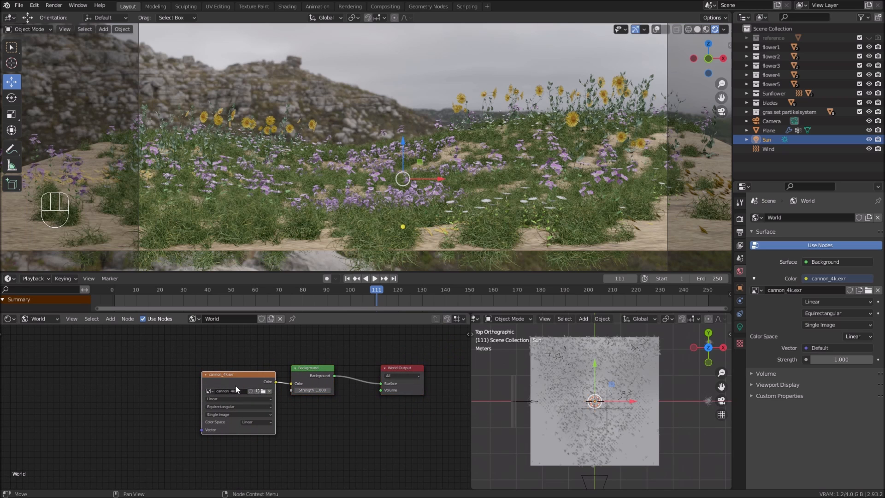
{"action": "left_click_drag", "start_coordinate": [235, 384], "coordinate": [203, 365]}
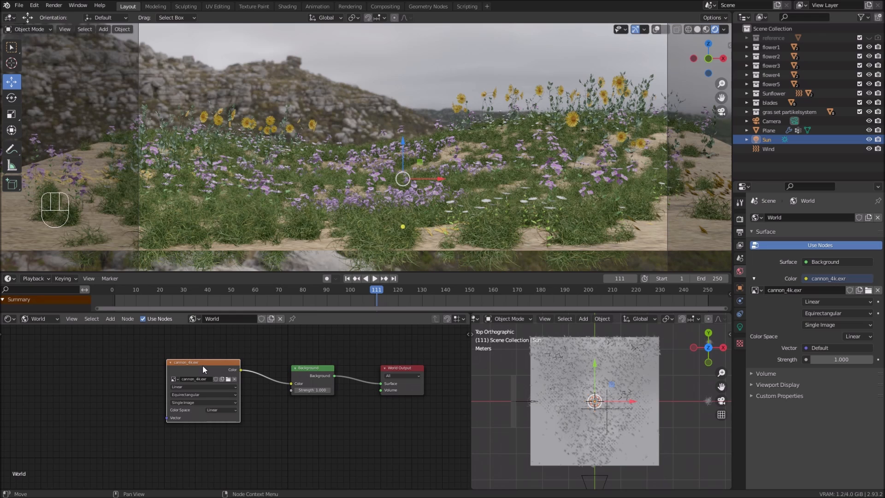
{"action": "key", "text": "ctrl+t"}
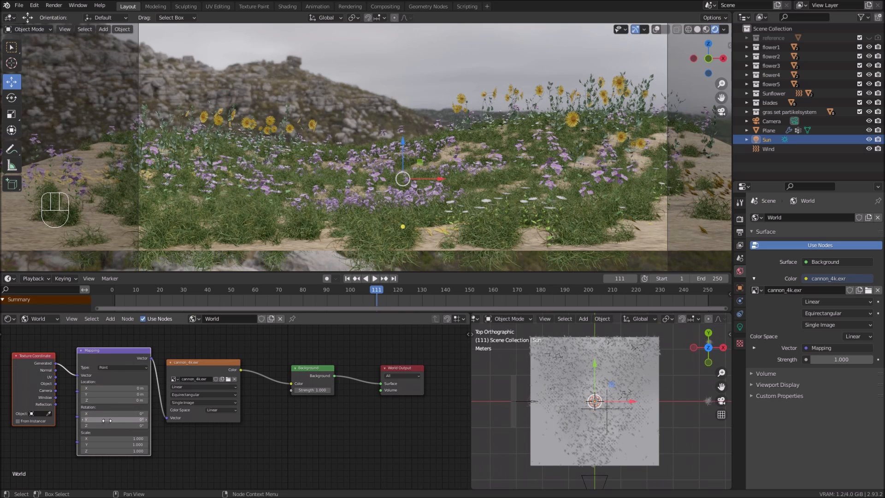
Step: Rotate the cannon_4k.exr environment about Z in the Mapping node until low hills and open sky lie behind the meadow
{"action": "left_click", "coordinate": [141, 427]}
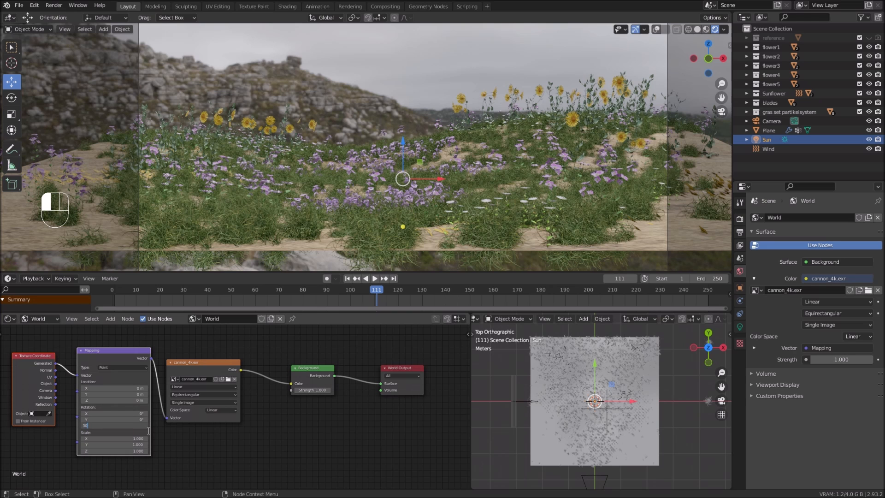
{"action": "key", "text": "Return"}
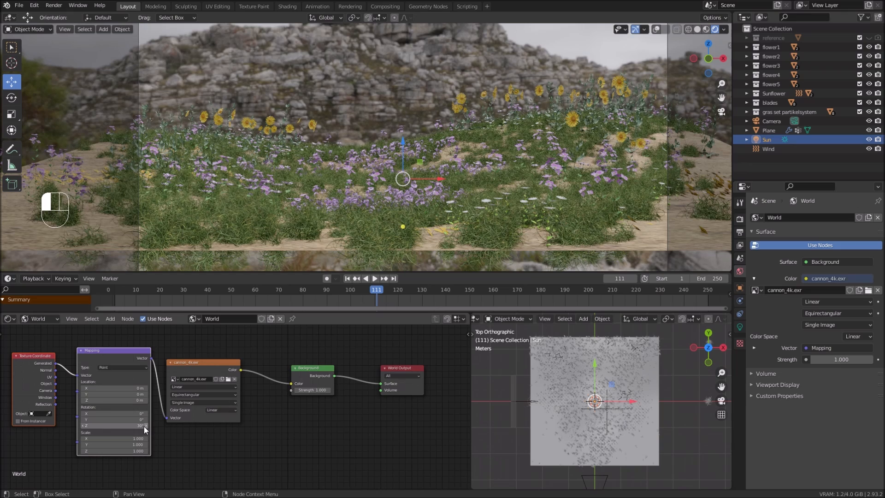
{"action": "left_click_drag", "start_coordinate": [144, 427], "coordinate": [39, 427]}
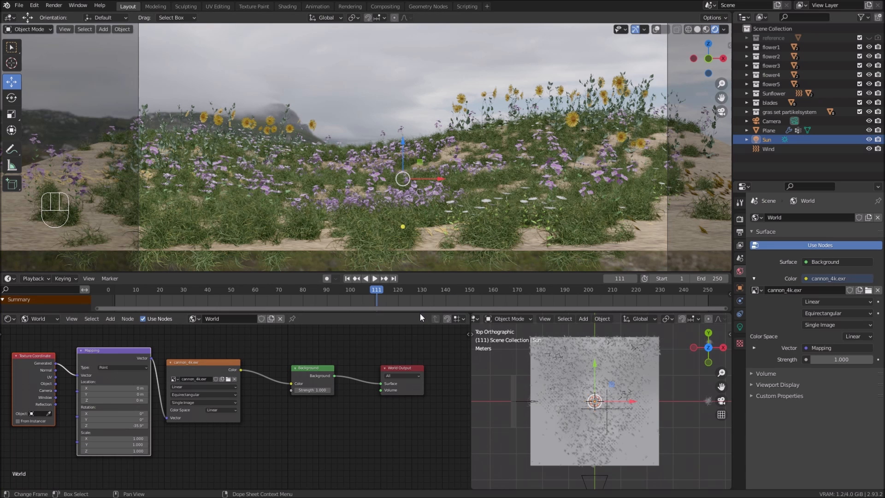
Step: Enlarge the camera viewport by shifting the timeline and the editors beneath it lower, and center the camera frame
{"action": "left_click_drag", "start_coordinate": [421, 314], "coordinate": [426, 385]}
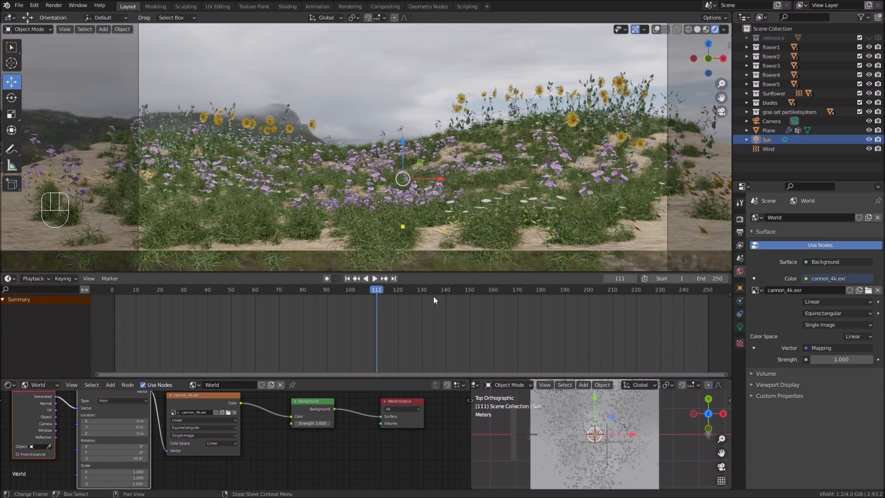
{"action": "left_click_drag", "start_coordinate": [440, 273], "coordinate": [441, 287]}
{"action": "mouse_move", "coordinate": [441, 333]}
{"action": "left_mouse_down"}
{"action": "mouse_move", "coordinate": [439, 362]}
{"action": "mouse_move", "coordinate": [442, 318]}
{"action": "left_mouse_up"}
{"action": "middle_click_drag", "start_coordinate": [451, 193], "coordinate": [435, 215], "text": "shift"}
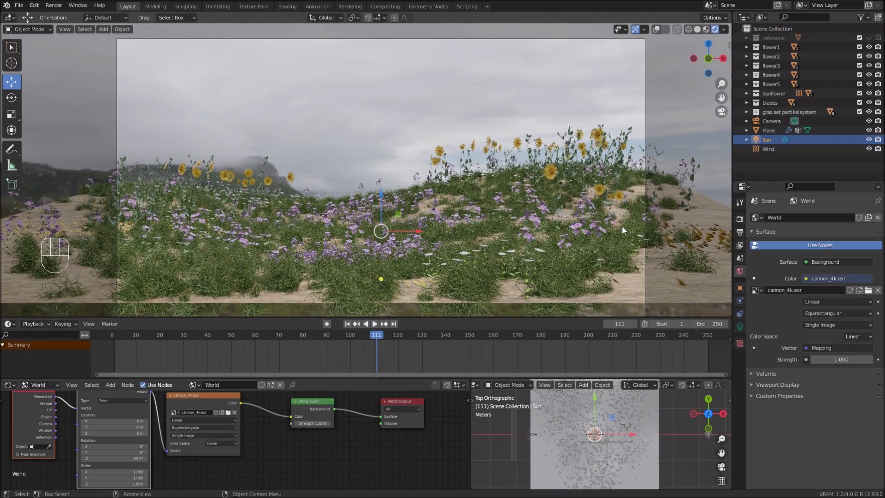
Step: Show the viewport overlays, select the camera and move it about 0.85 m forward along its local Z axis
{"action": "left_click", "coordinate": [646, 258]}
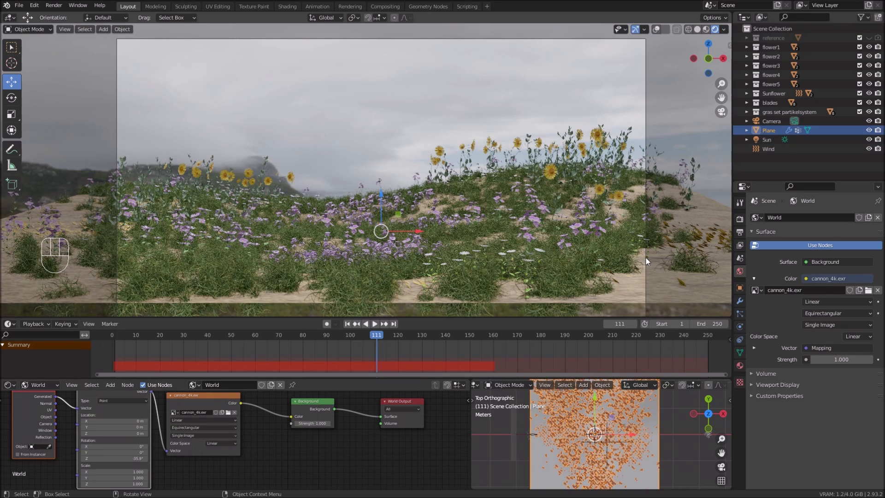
{"action": "left_click", "coordinate": [654, 29]}
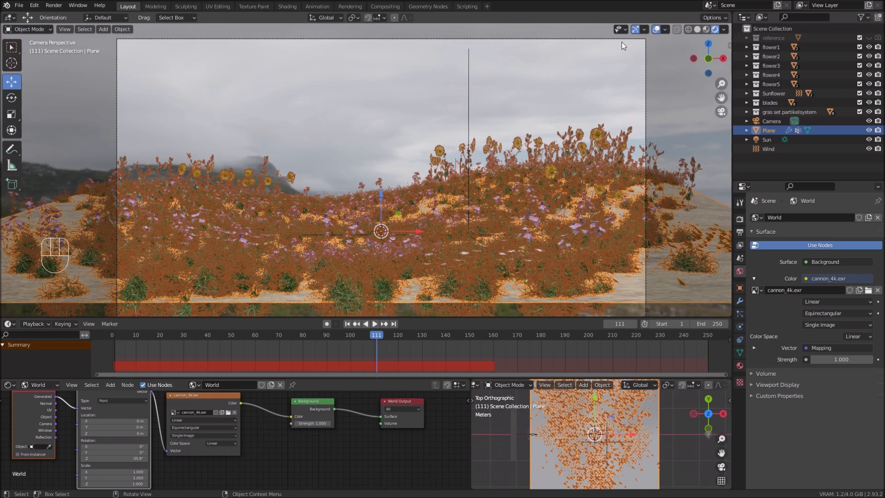
{"action": "left_click", "coordinate": [761, 121]}
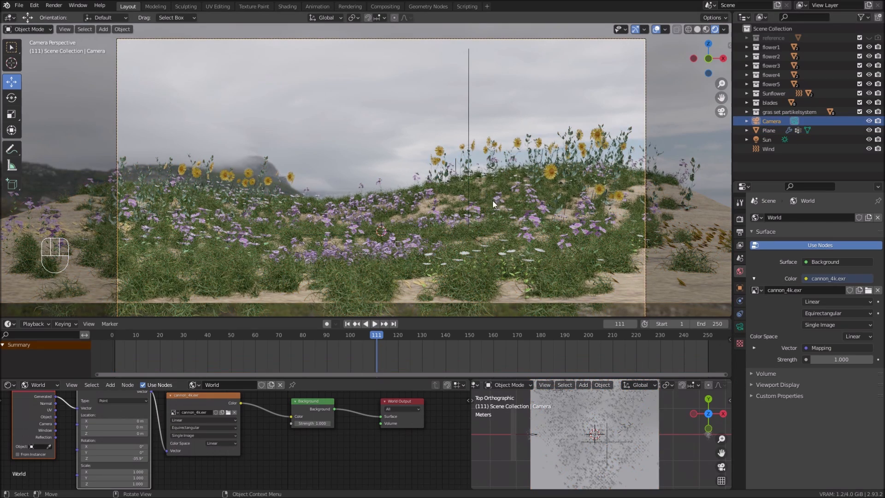
{"action": "key", "text": "g"}
{"action": "key", "text": "z"}
{"action": "key", "text": "z"}
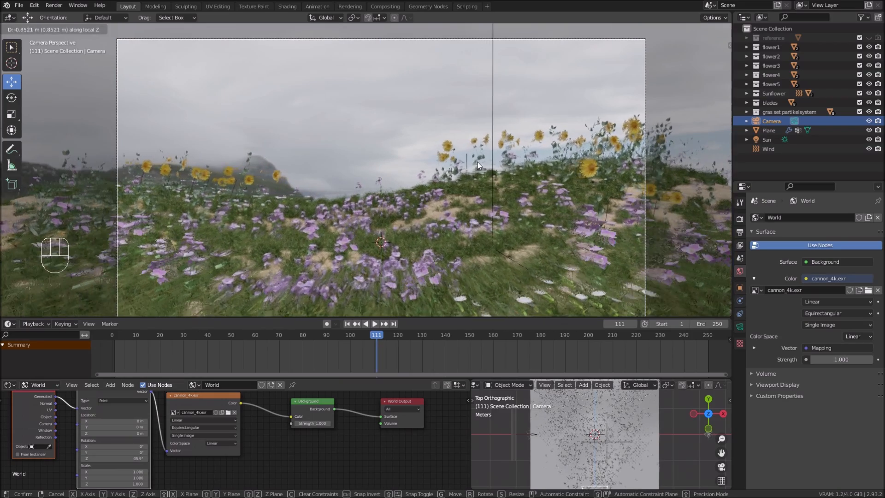
{"action": "left_click", "coordinate": [477, 162]}
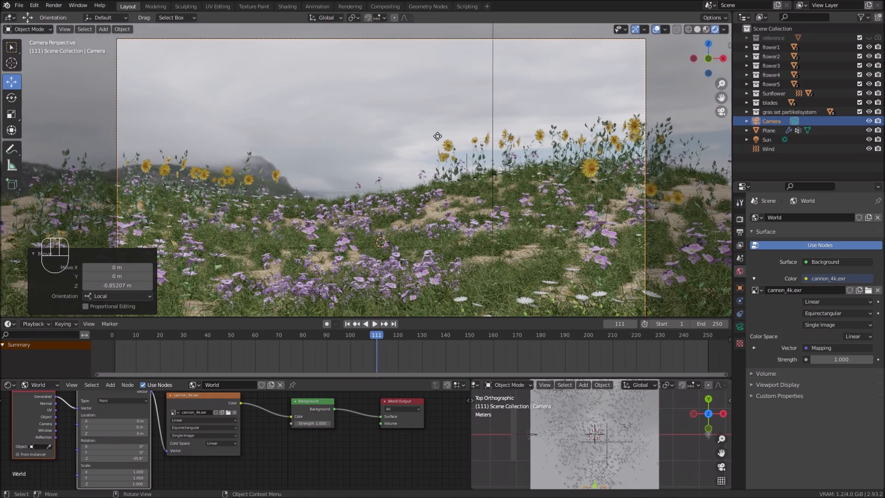
Step: Lower the camera about 0.1 m along the global Z axis
{"action": "key", "text": "g"}
{"action": "key", "text": "z"}
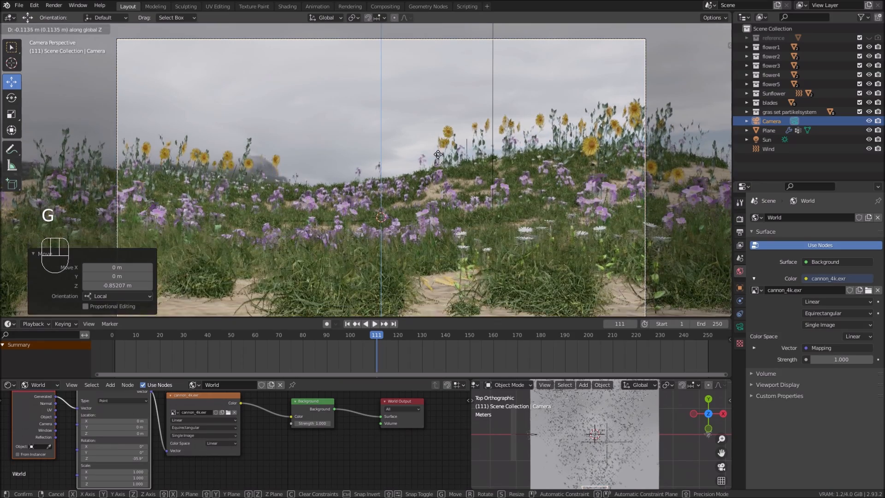
{"action": "left_click", "coordinate": [452, 225]}
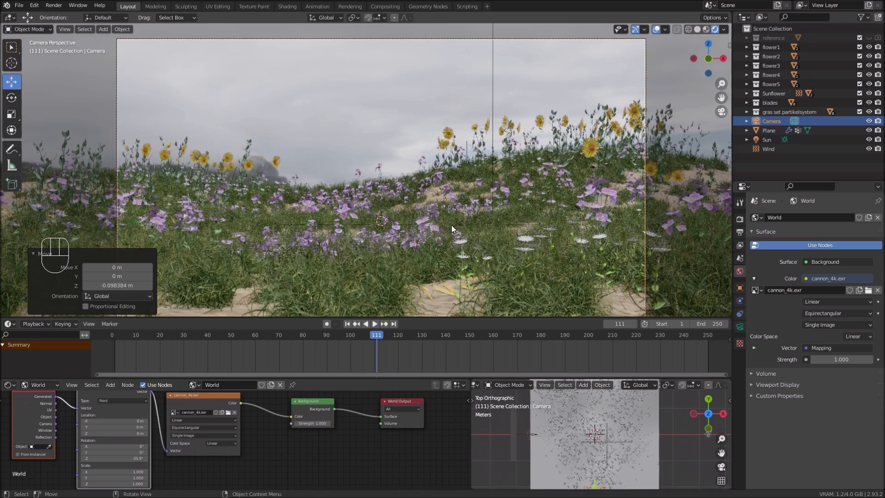
Step: Tilt the camera about 4.4° around the global X axis and nudge it about 0.02 m sideways and down
{"action": "scroll", "coordinate": [450, 215], "scroll_direction": "down", "scroll_amount": 1}
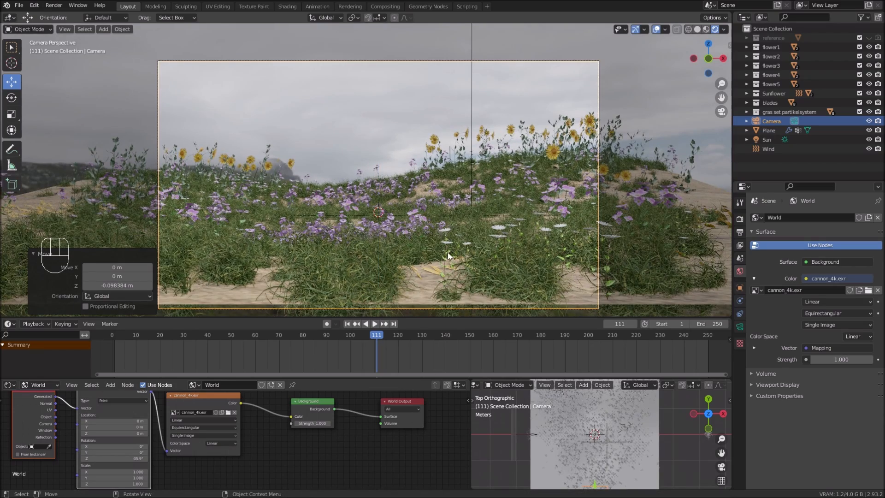
{"action": "key", "text": "r"}
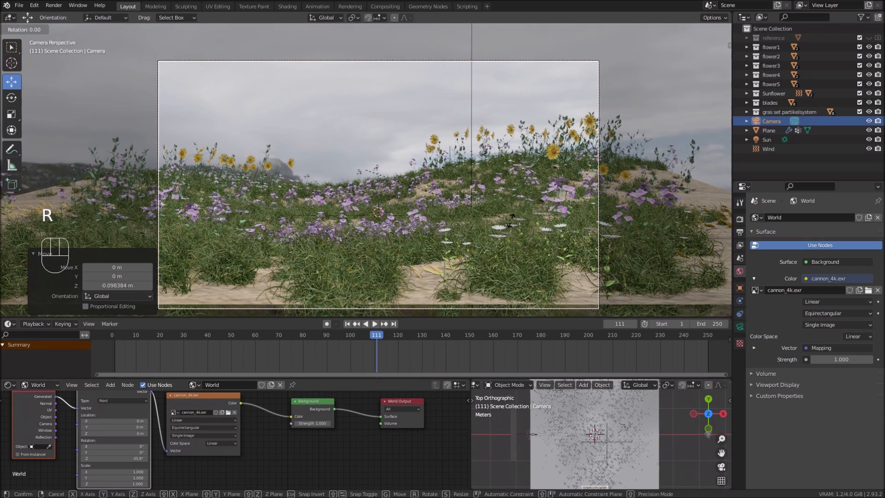
{"action": "key", "text": "x"}
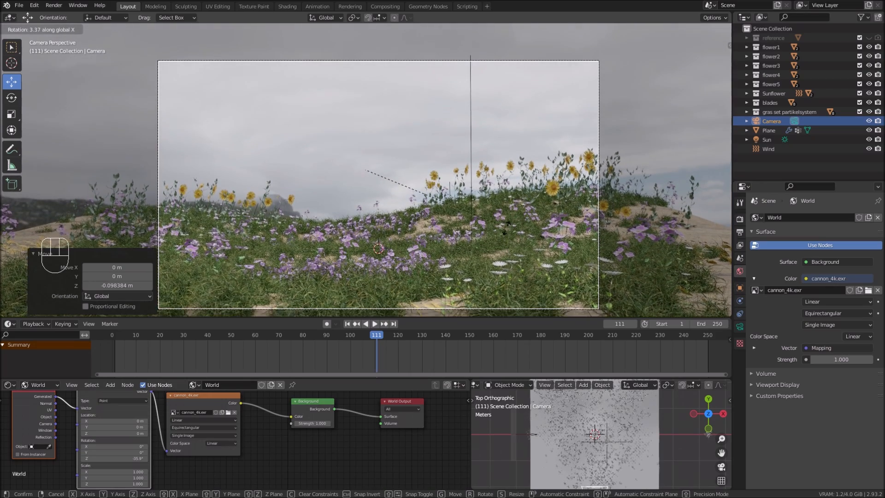
{"action": "left_click", "coordinate": [435, 220]}
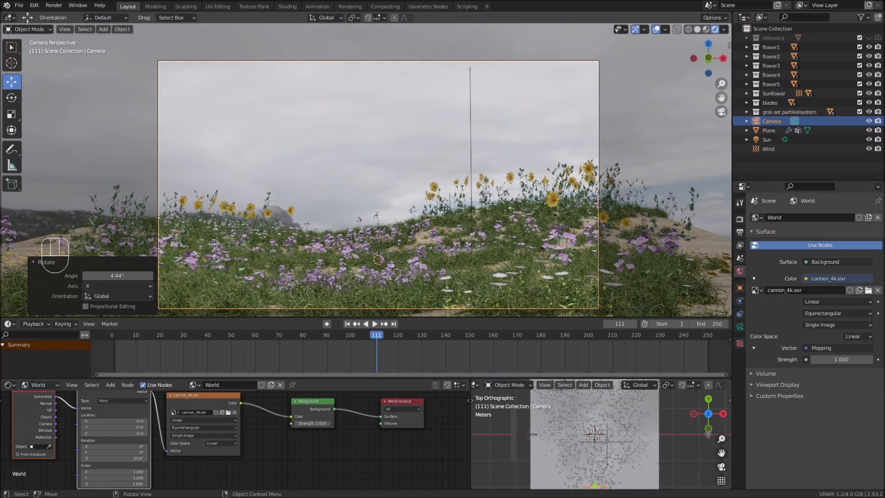
{"action": "key", "text": "g"}
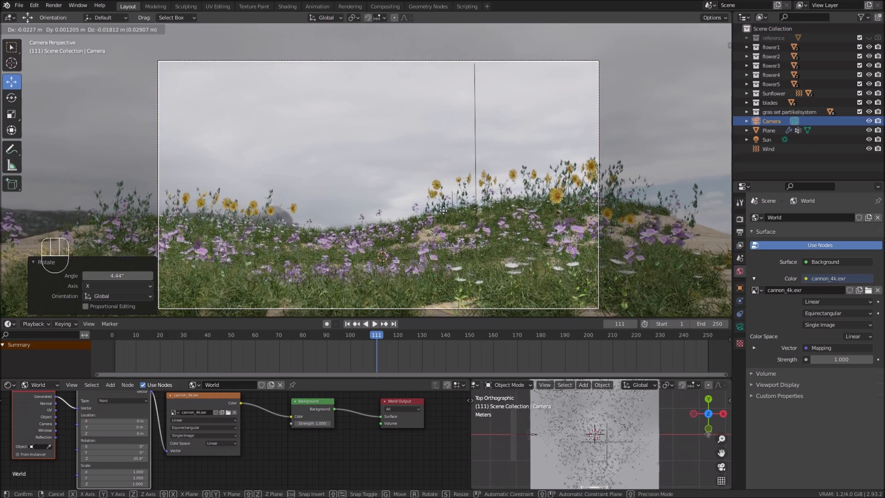
{"action": "left_click", "coordinate": [444, 229]}
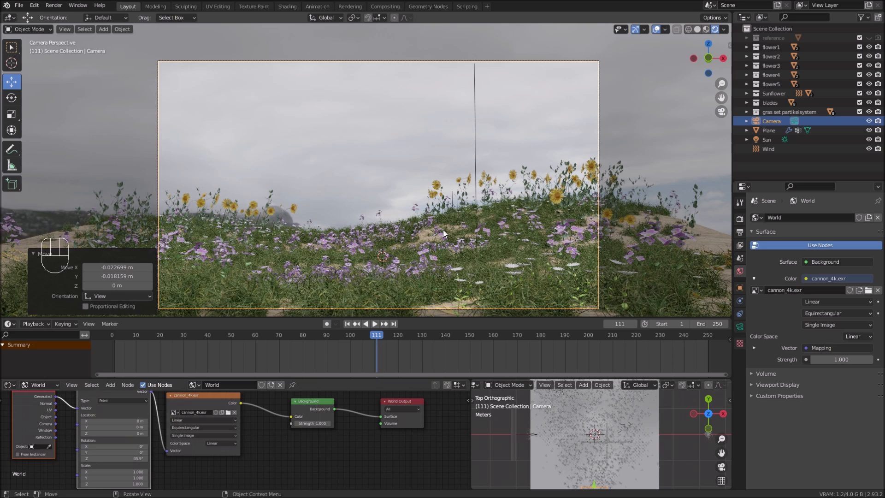
Step: Render the current frame as a test image and close the render result
{"action": "left_click", "coordinate": [55, 8]}
{"action": "left_click", "coordinate": [69, 20]}
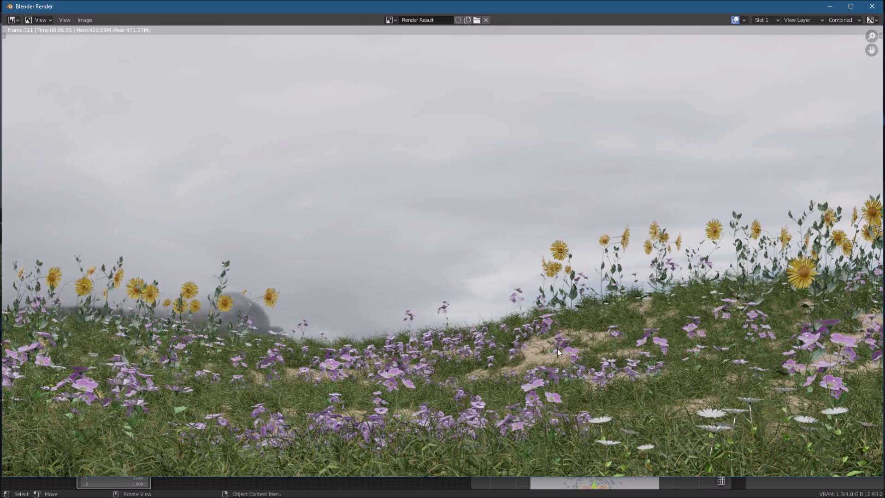
{"action": "left_click", "coordinate": [871, 6]}
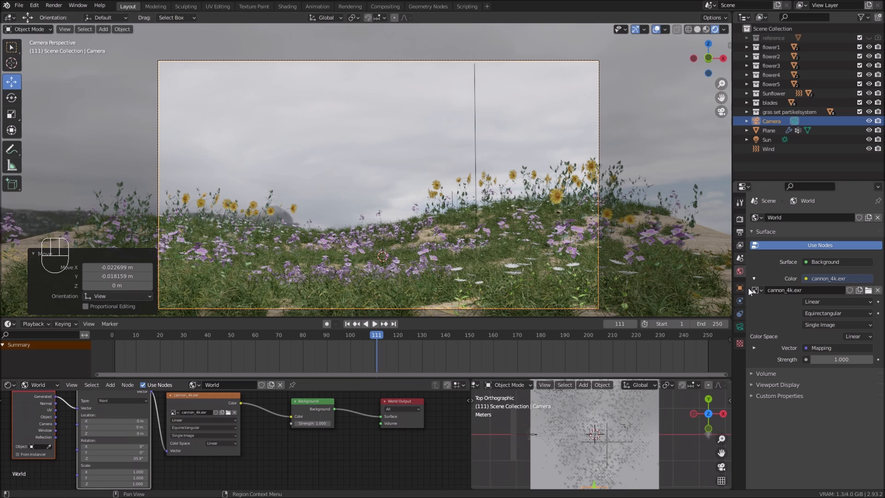
Step: Select the ground plane, hide the viewport overlays and set the gras particle system's number to 2000
{"action": "left_click", "coordinate": [660, 292]}
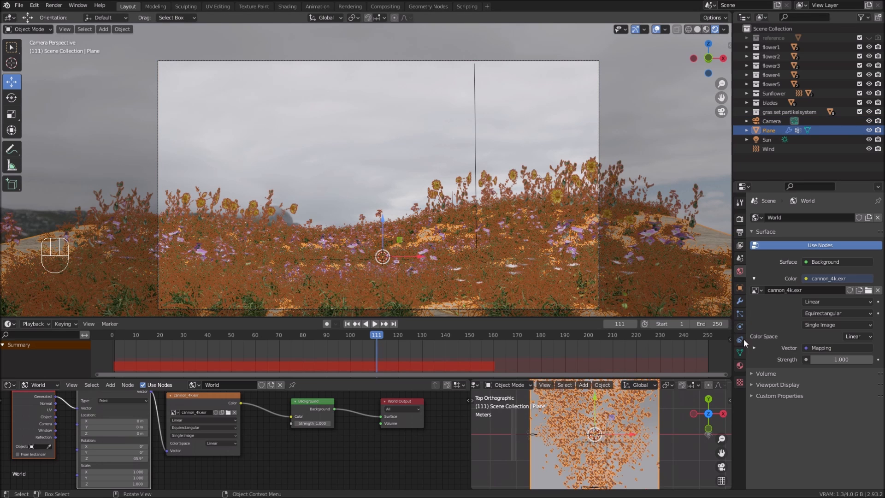
{"action": "left_click", "coordinate": [656, 29]}
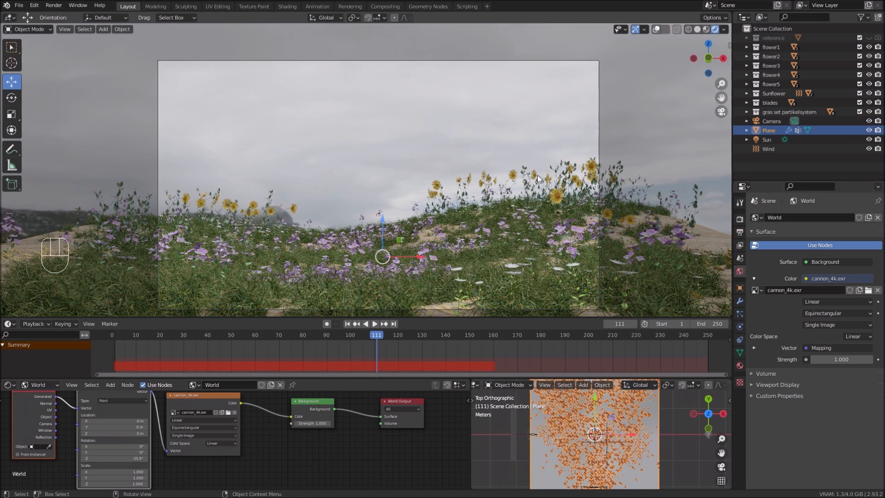
{"action": "left_click", "coordinate": [739, 313]}
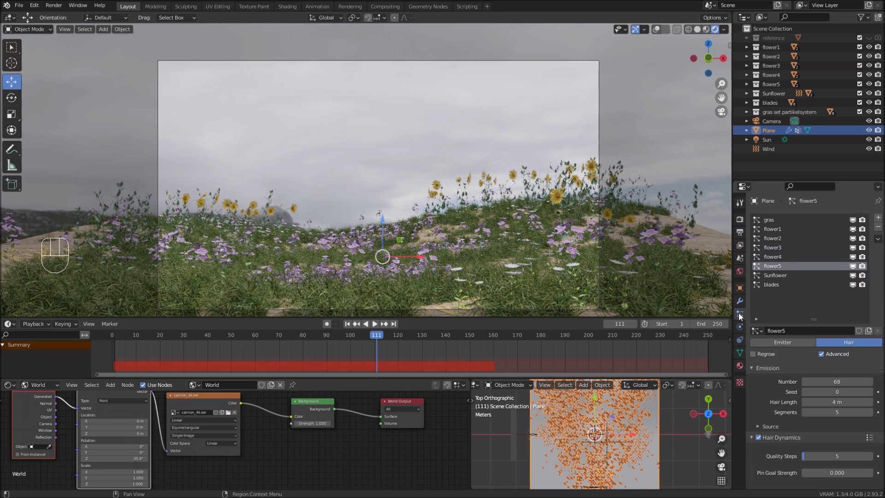
{"action": "left_click", "coordinate": [775, 220]}
{"action": "left_click", "coordinate": [844, 382]}
{"action": "type", "text": "2000"}
{"action": "key", "text": "Return"}
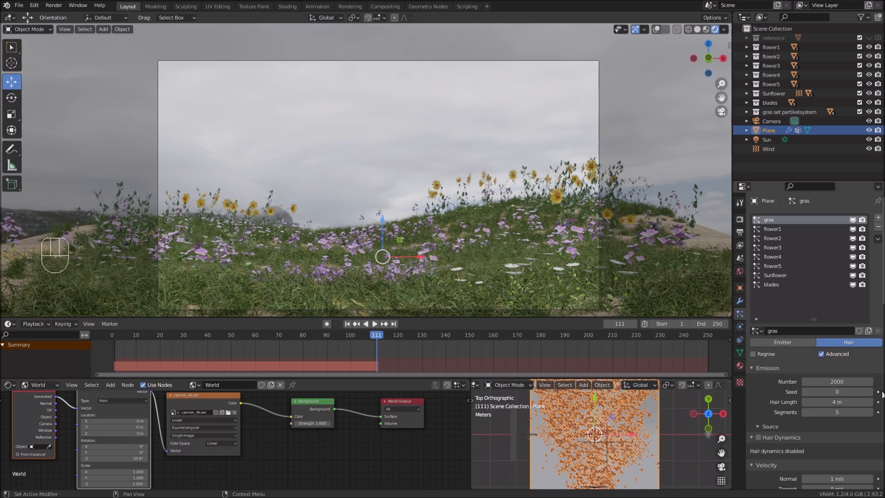
{"action": "left_click", "coordinate": [881, 393]}
{"action": "left_click", "coordinate": [878, 392]}
{"action": "left_click", "coordinate": [878, 392]}
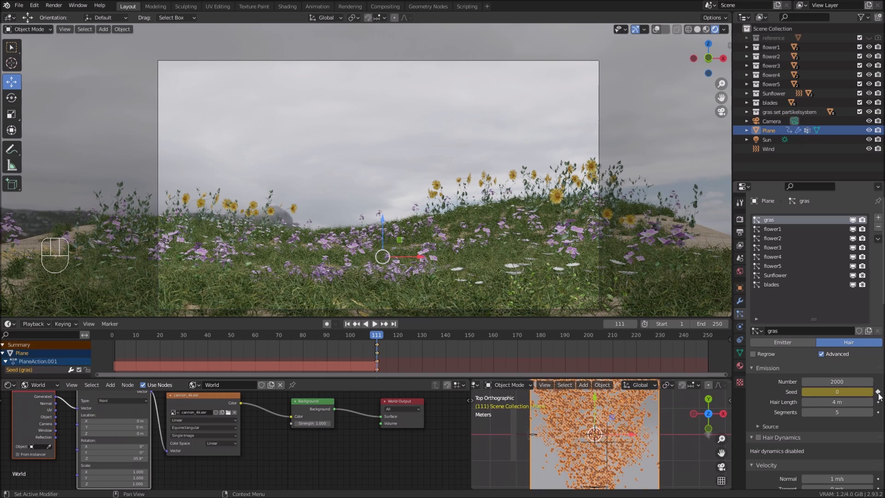
{"action": "left_click", "coordinate": [878, 392]}
Step: Set the gras particle system's emission number to 3000 for denser grass
{"action": "left_click", "coordinate": [847, 385]}
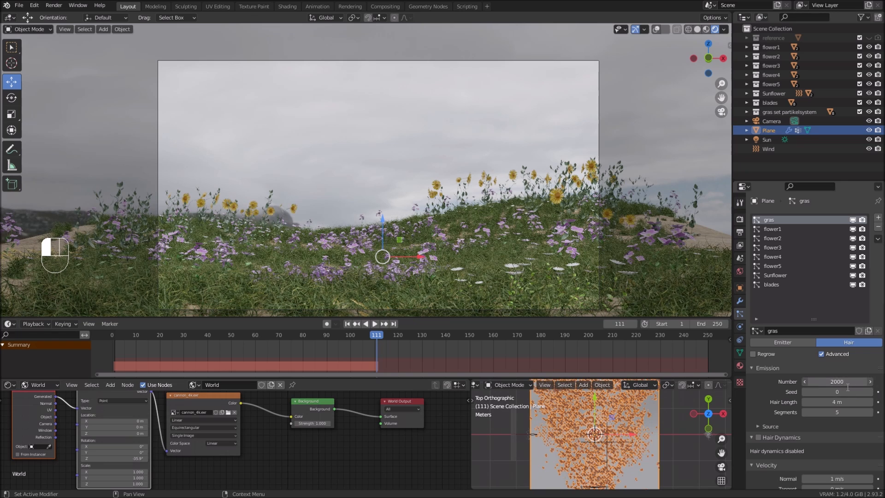
{"action": "type", "text": "3000"}
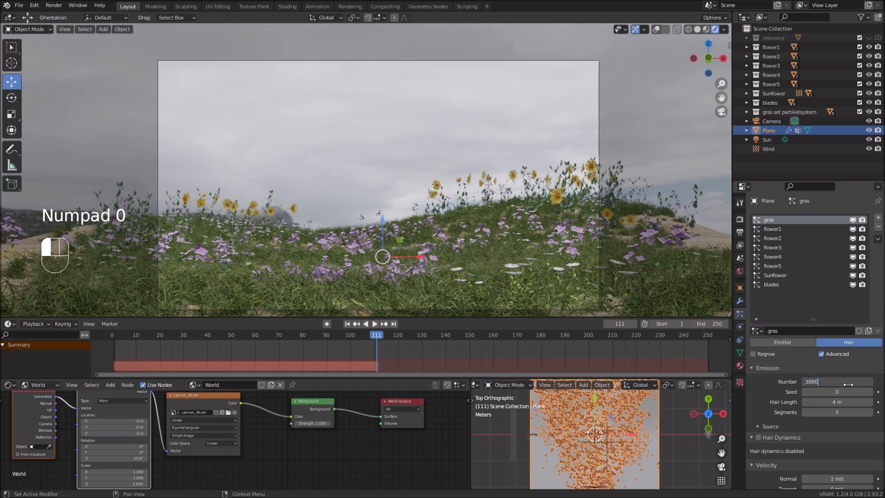
{"action": "key", "text": "Return"}
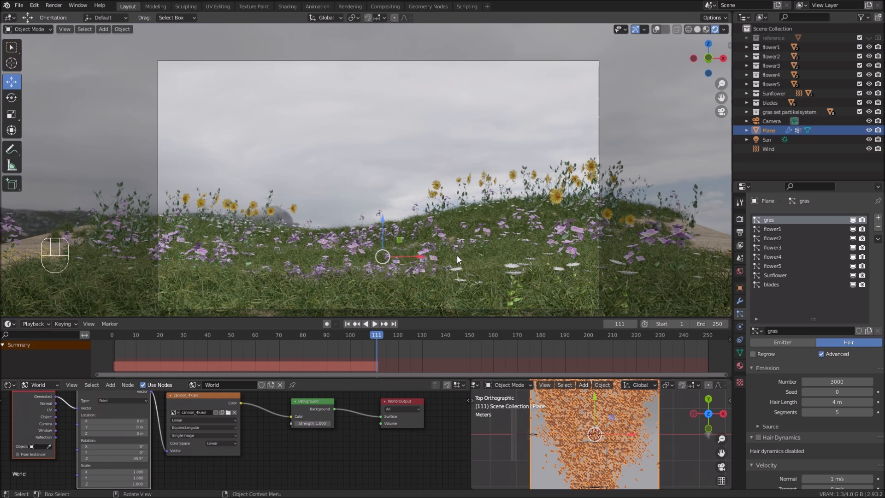
{"action": "key", "text": "ctrl+alt+F9"}
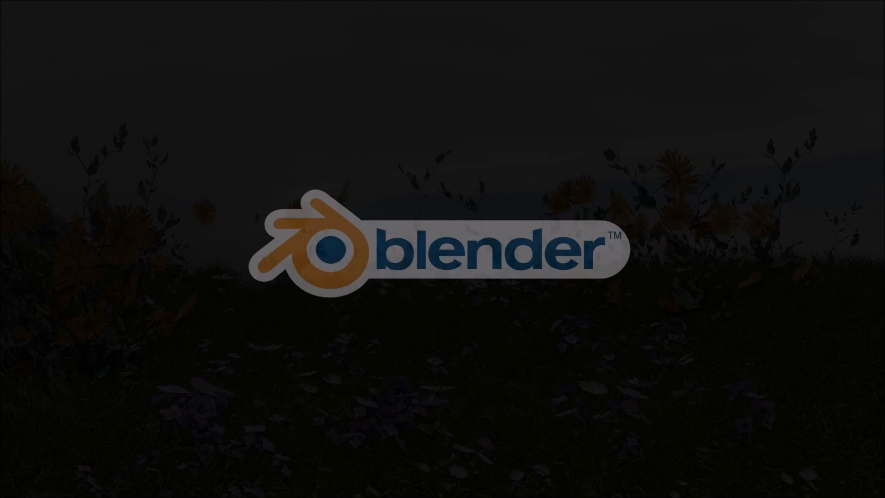